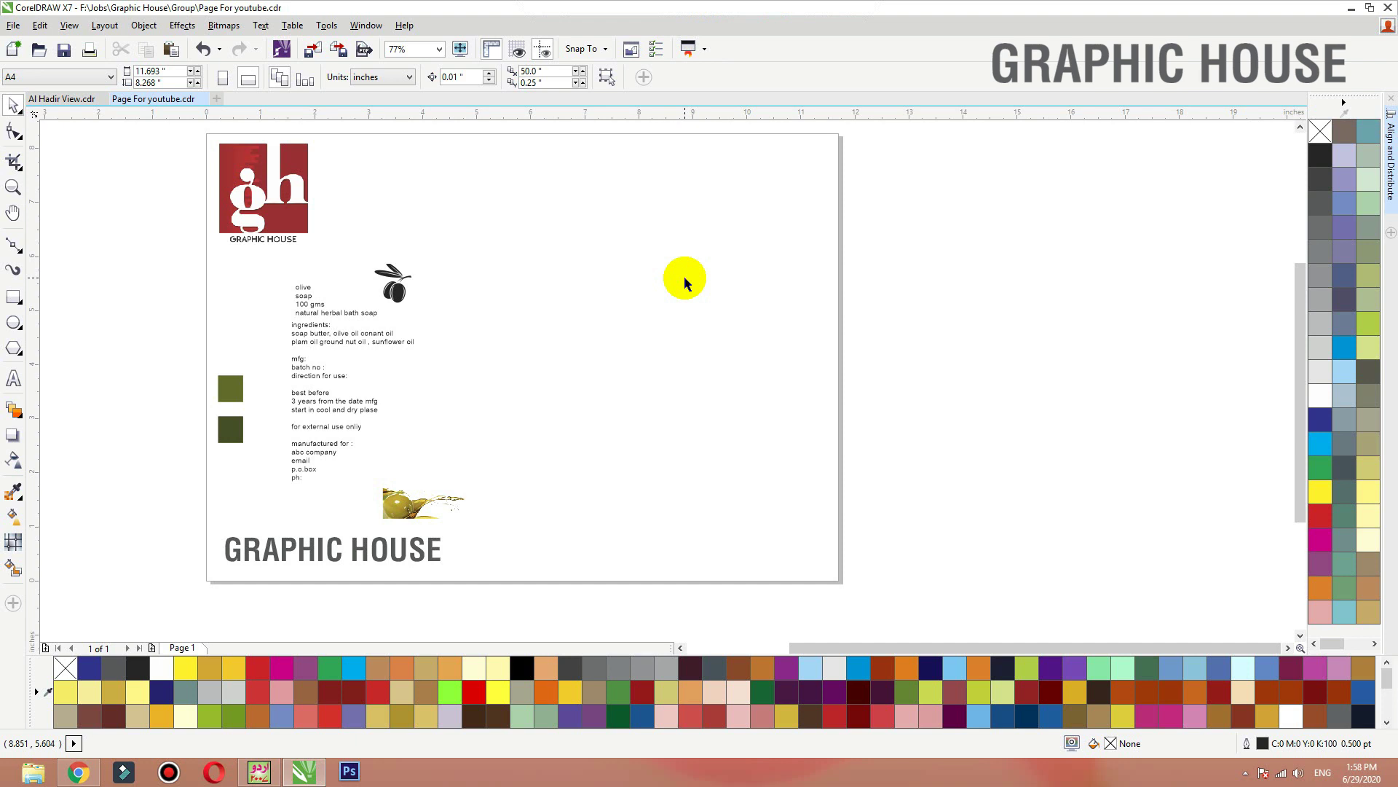
Step: Enlarge both label text blocks to about 120% and shift them and the olive oil picture slightly up and left
left_click(344, 325)
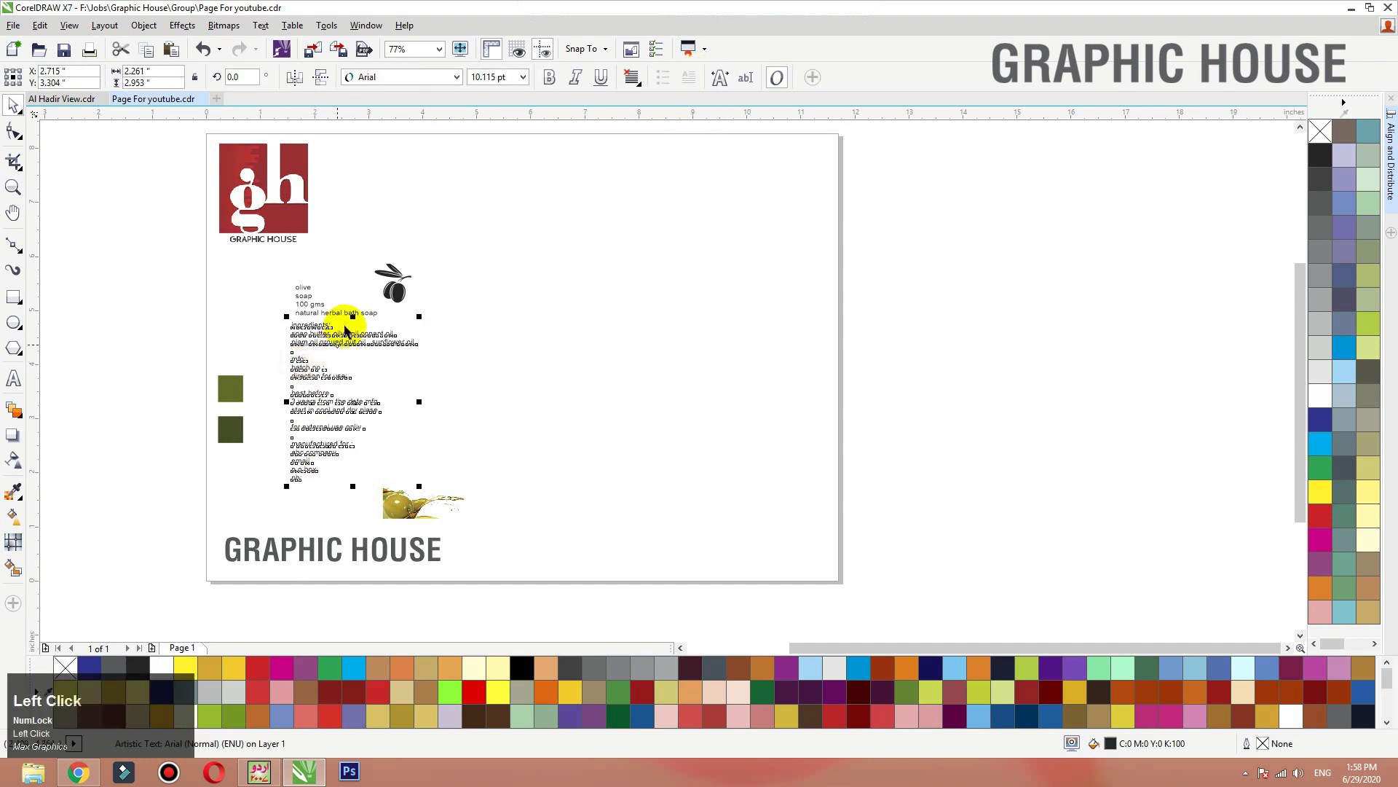
left_click(347, 313, "shift")
left_click_drag(420, 281, 459, 240)
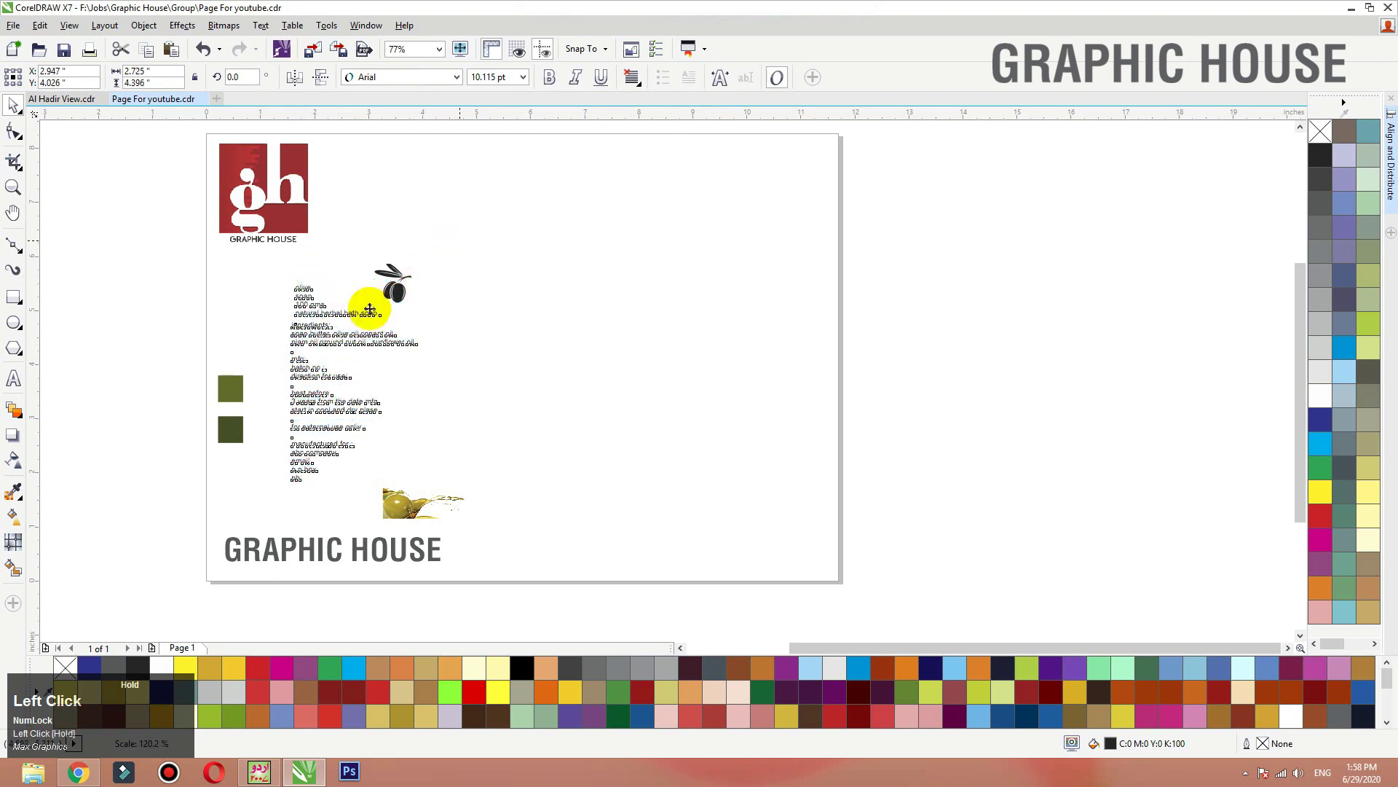
mouse_move(370, 310)
left_mouse_down()
mouse_move(328, 321)
mouse_move(360, 299)
left_mouse_up()
left_click(493, 327)
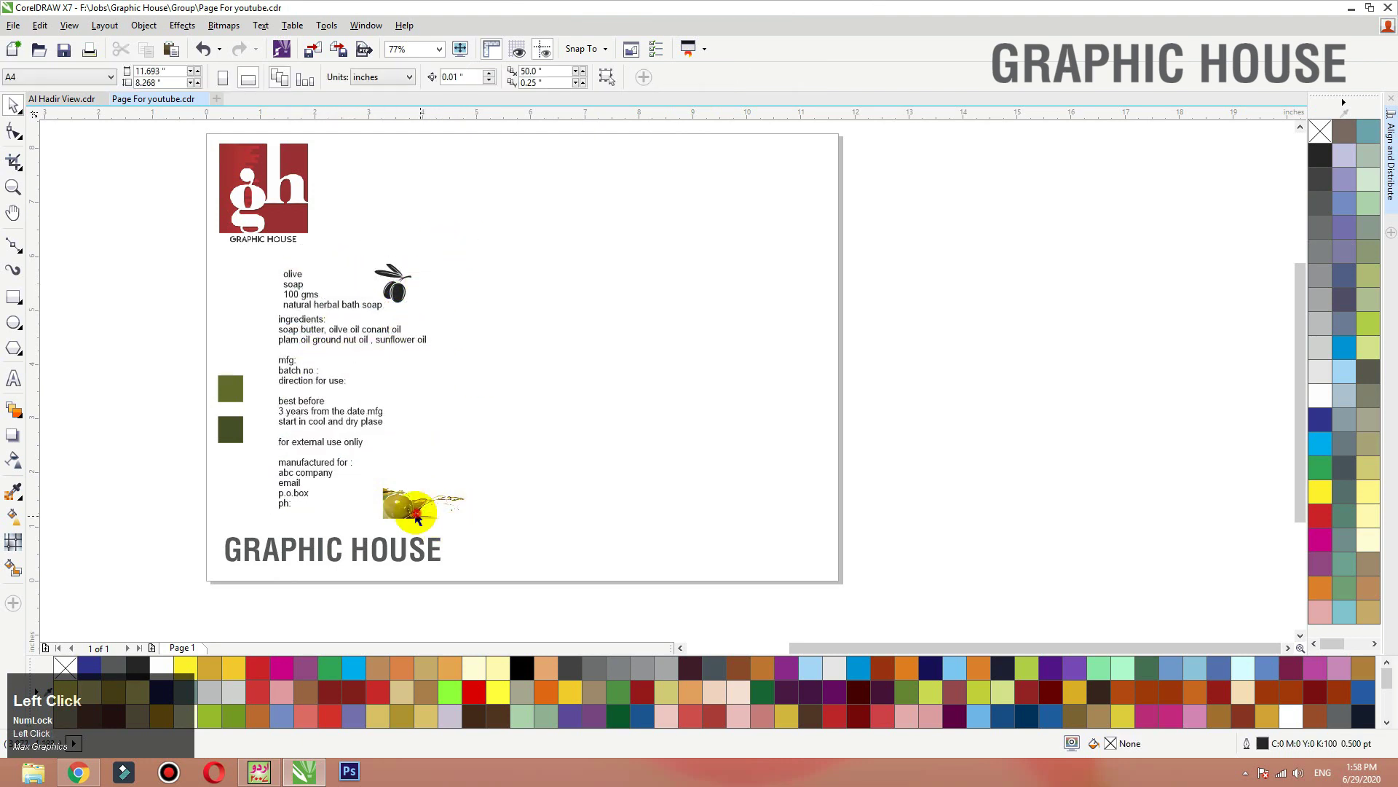
left_click_drag(417, 519, 394, 506)
left_click(550, 459)
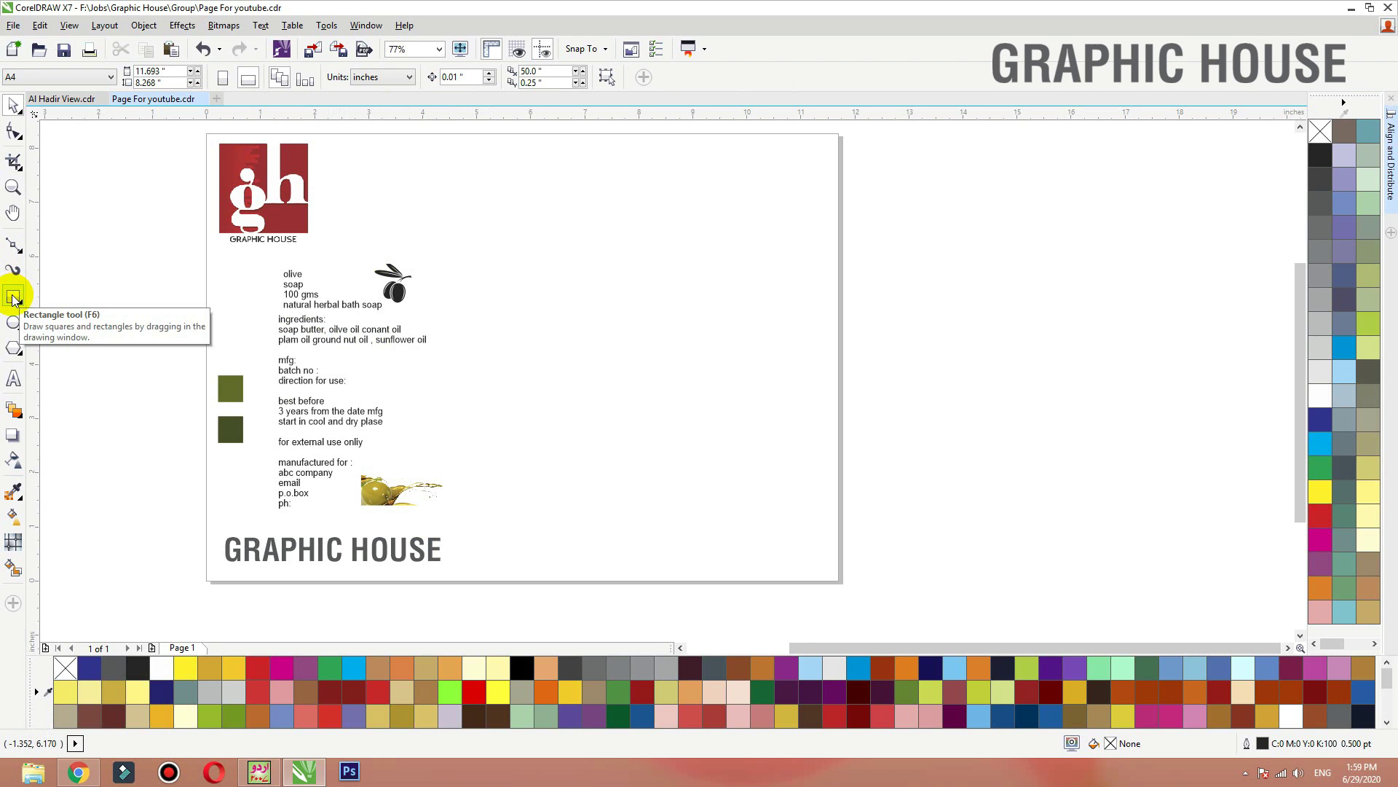
Step: Draw a rectangle to the right of the label text and size it 3.5 by 2.2 inches
left_click(13, 297)
left_click_drag(471, 330, 661, 437)
left_click(172, 71)
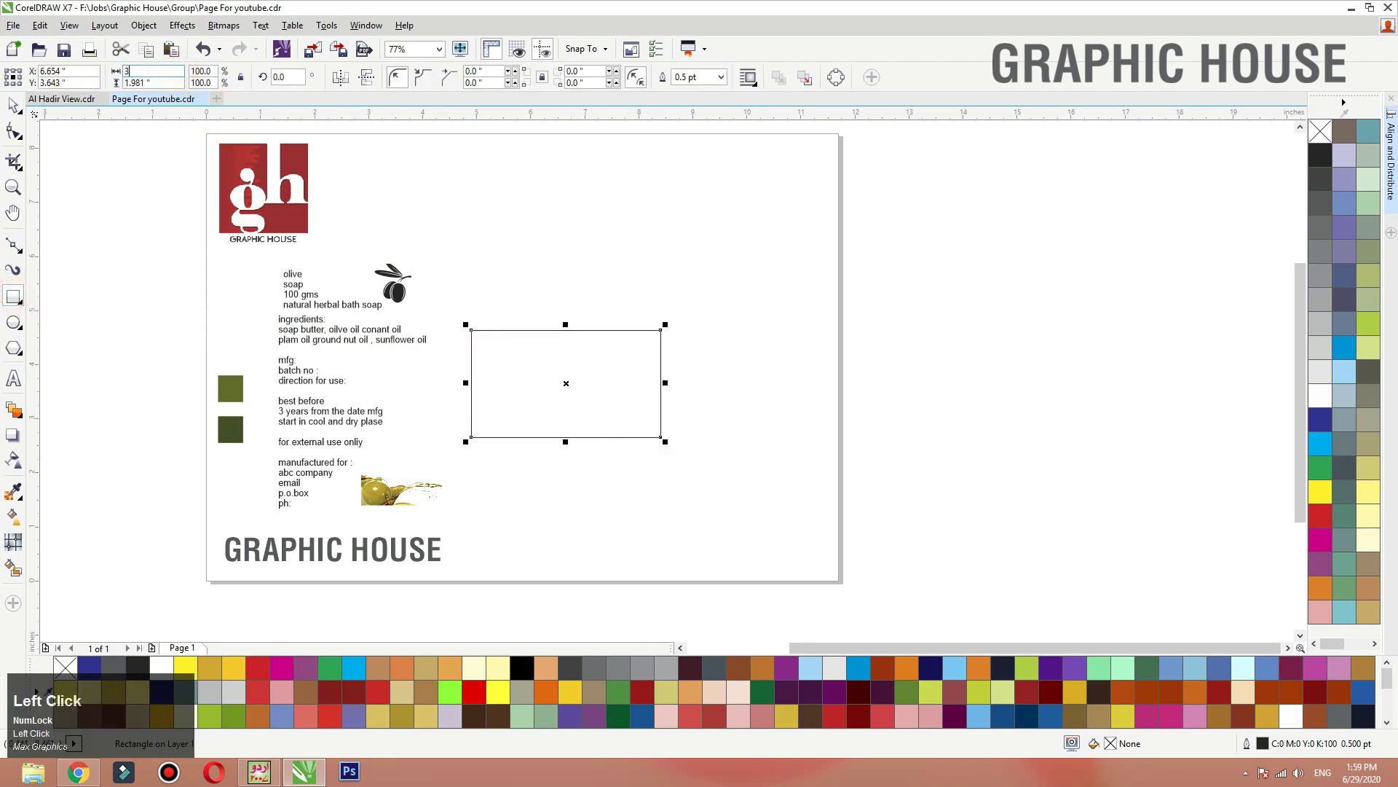
type("2.2")
key("Return")
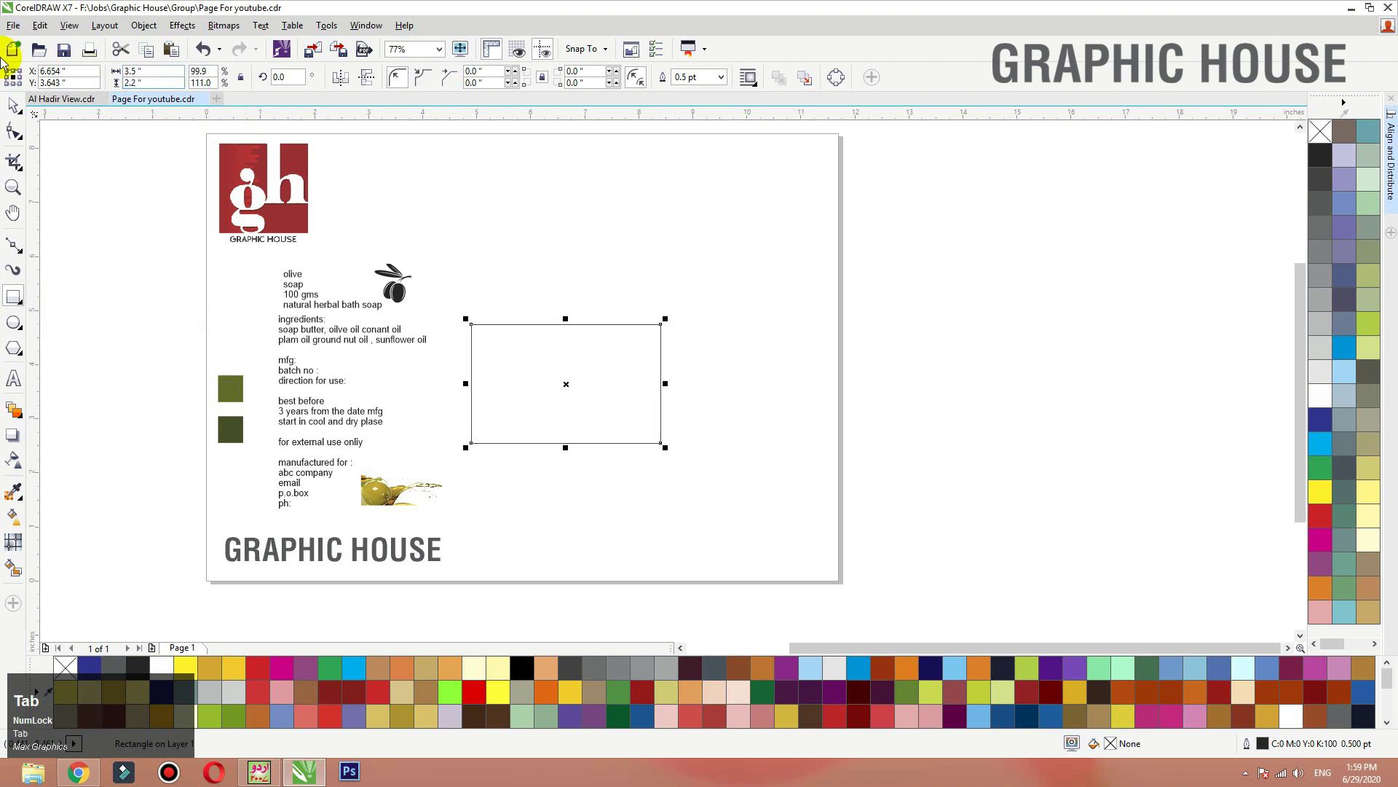
Step: Fill the rectangle with black, remove its outline and move it to the empty area right of the text
key("space")
key("p")
left_click(1319, 154)
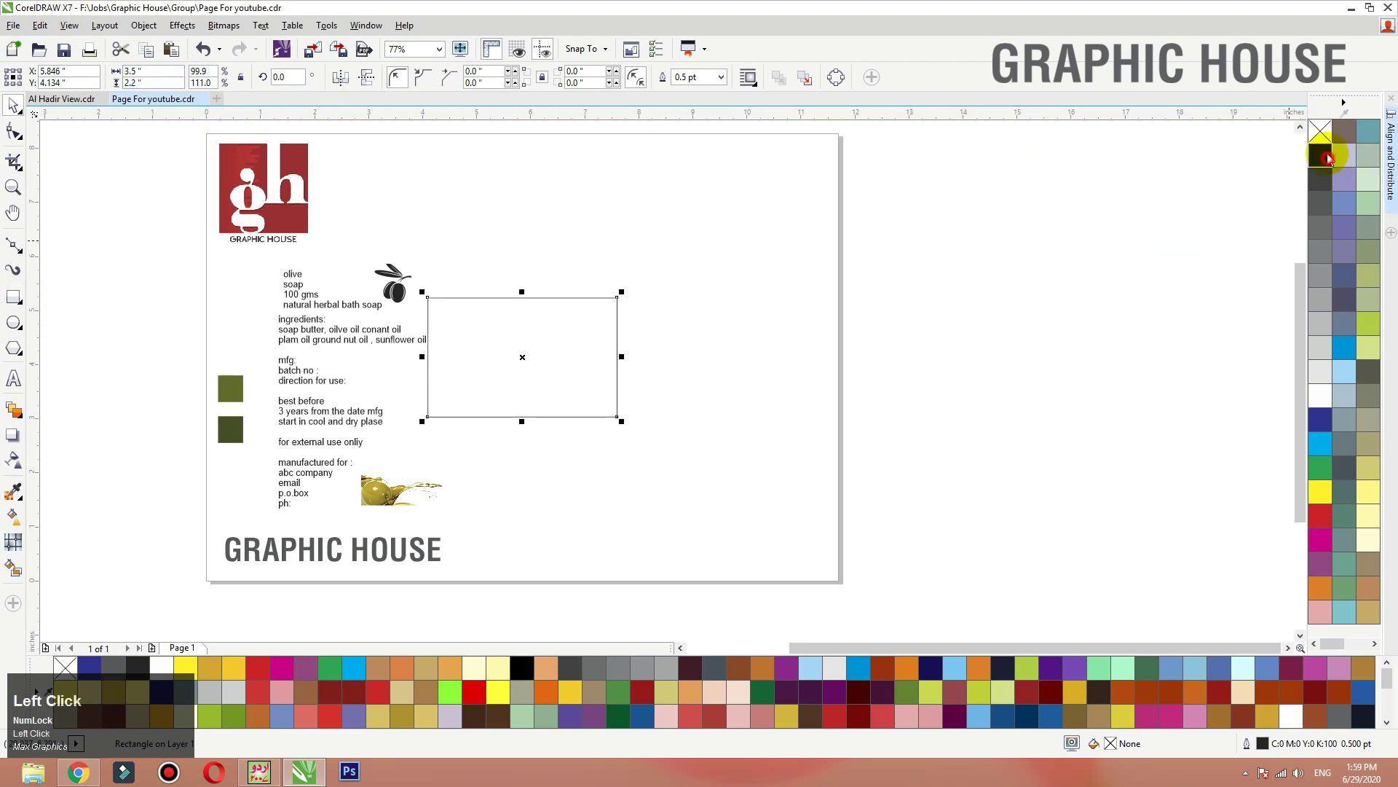
right_click(1319, 131)
left_click_drag(760, 221, 224, 561)
left_click_drag(679, 341, 794, 284)
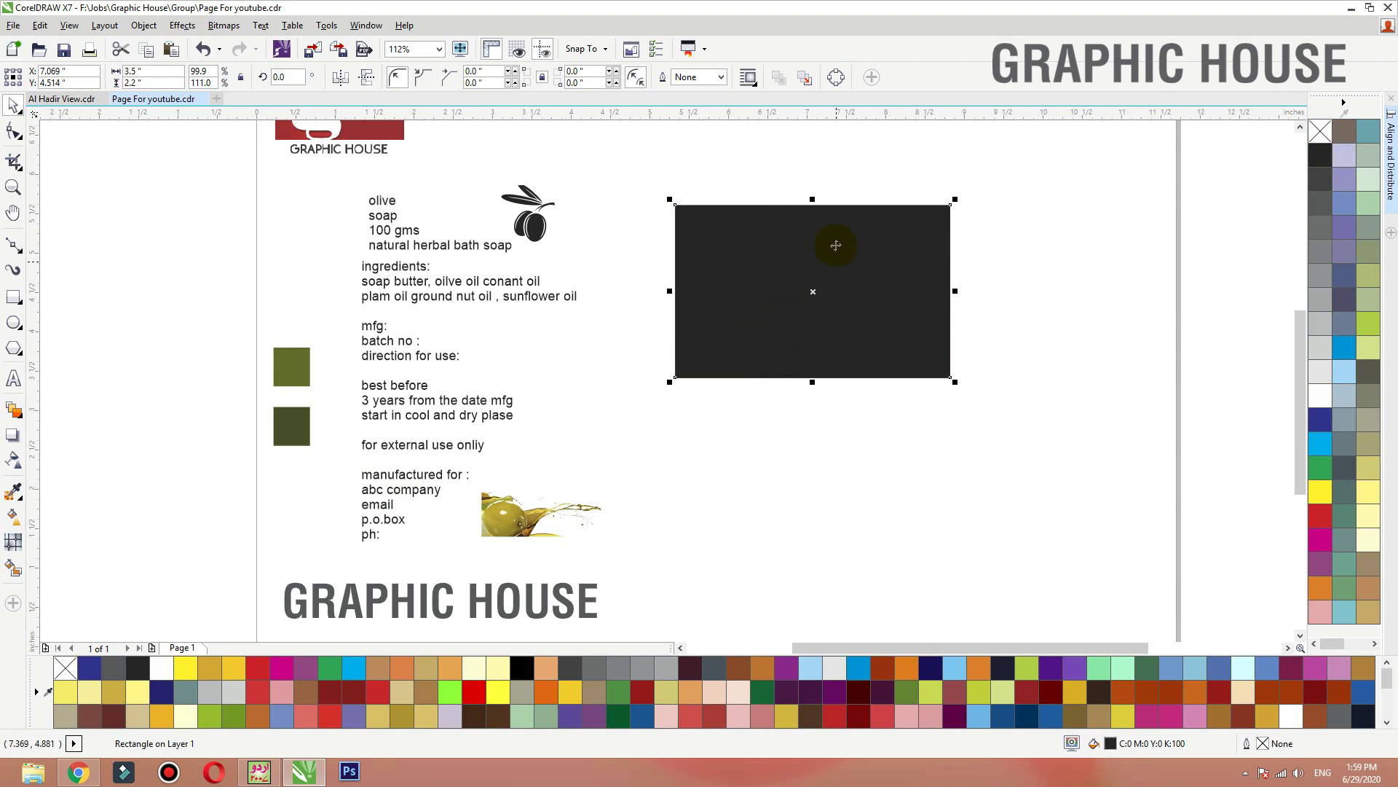
Step: Duplicate the black rectangle below itself as a 1-inch-high panel and snap it to the original's lower edge
left_click_drag(815, 198, 813, 442)
right_click(815, 437)
left_click(167, 80)
type("1")
key("Return")
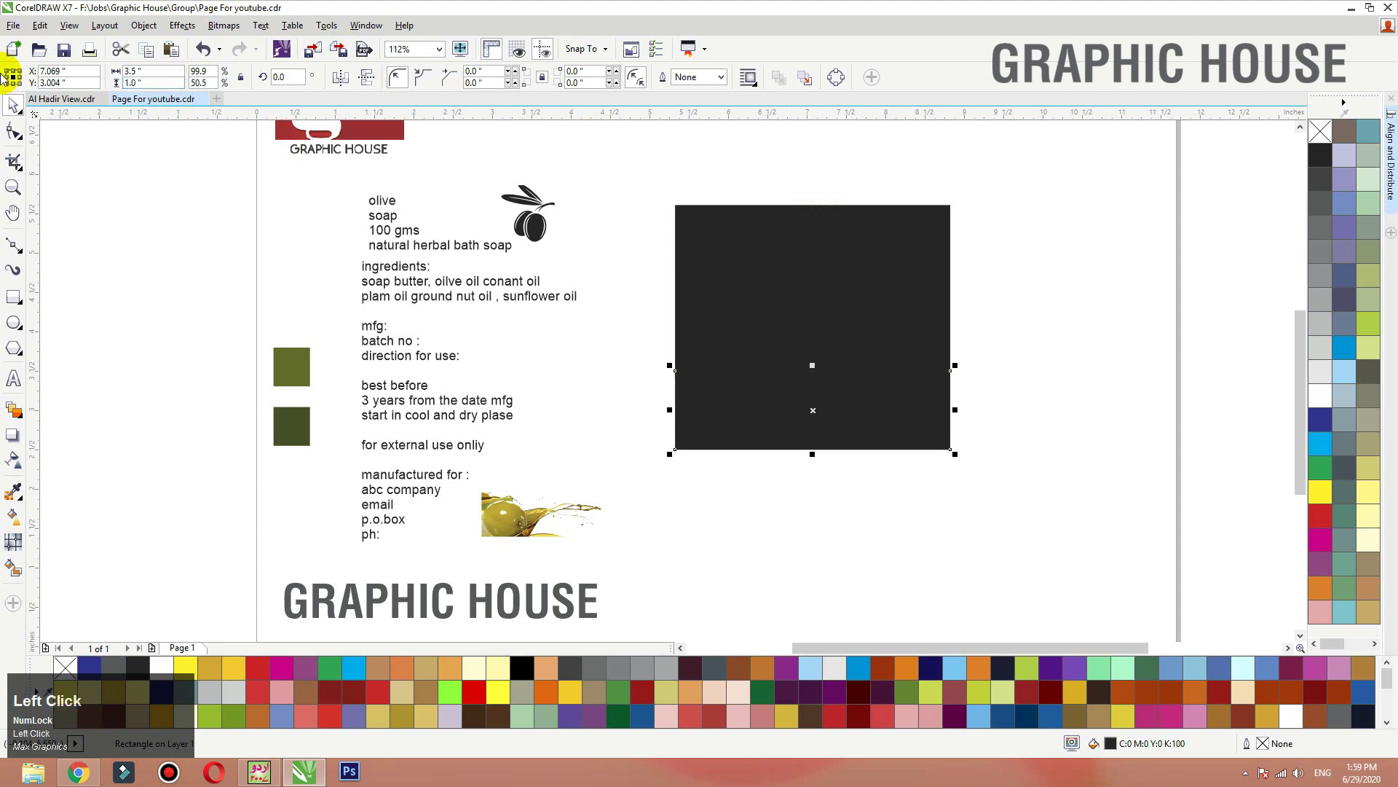
mouse_move(806, 373)
left_mouse_down()
mouse_move(787, 437)
mouse_move(800, 435)
mouse_move(799, 377)
left_mouse_up()
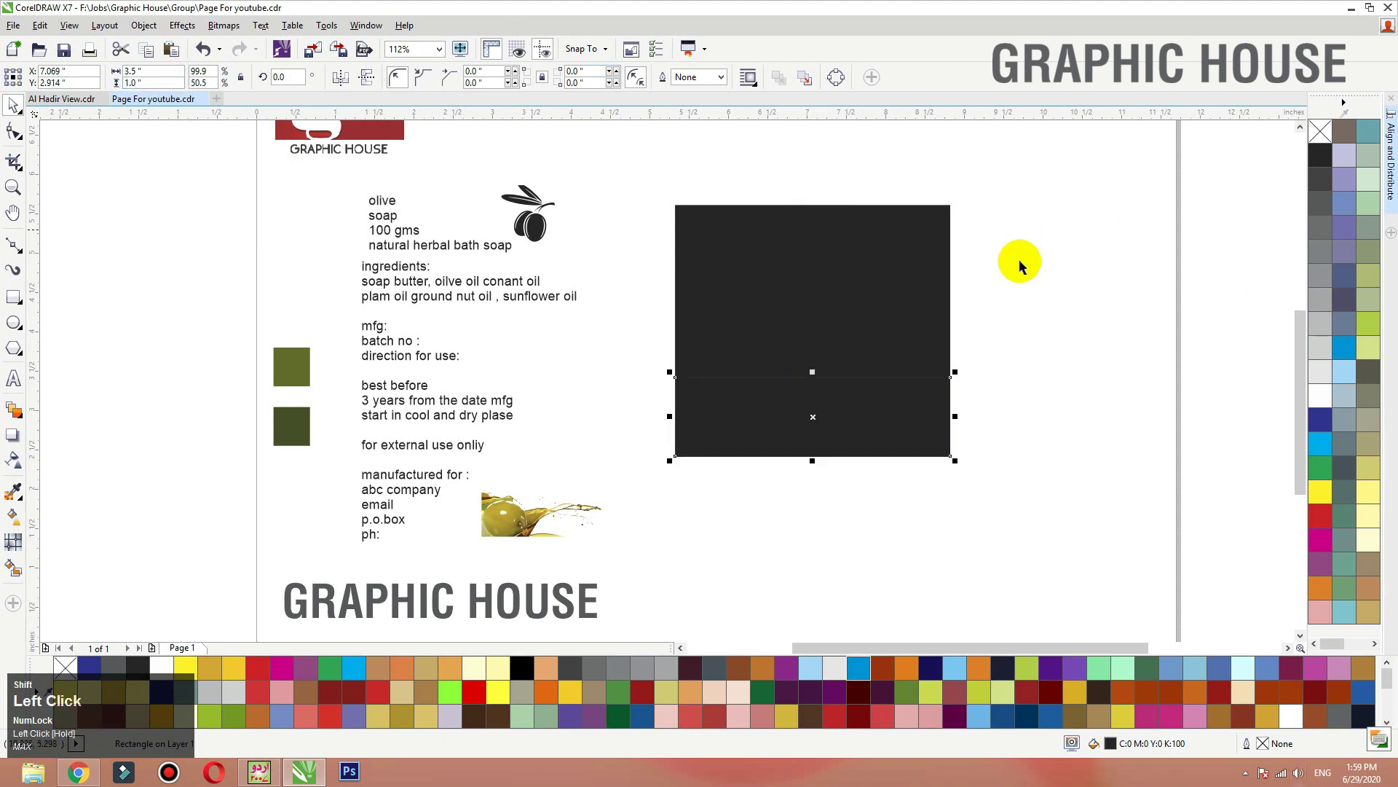
Step: Give both rectangles a black hairline outline and a pale yellow fill (C0 M0 Y40 K0)
left_click(903, 286, "shift")
right_click(1319, 149)
left_click(1321, 132)
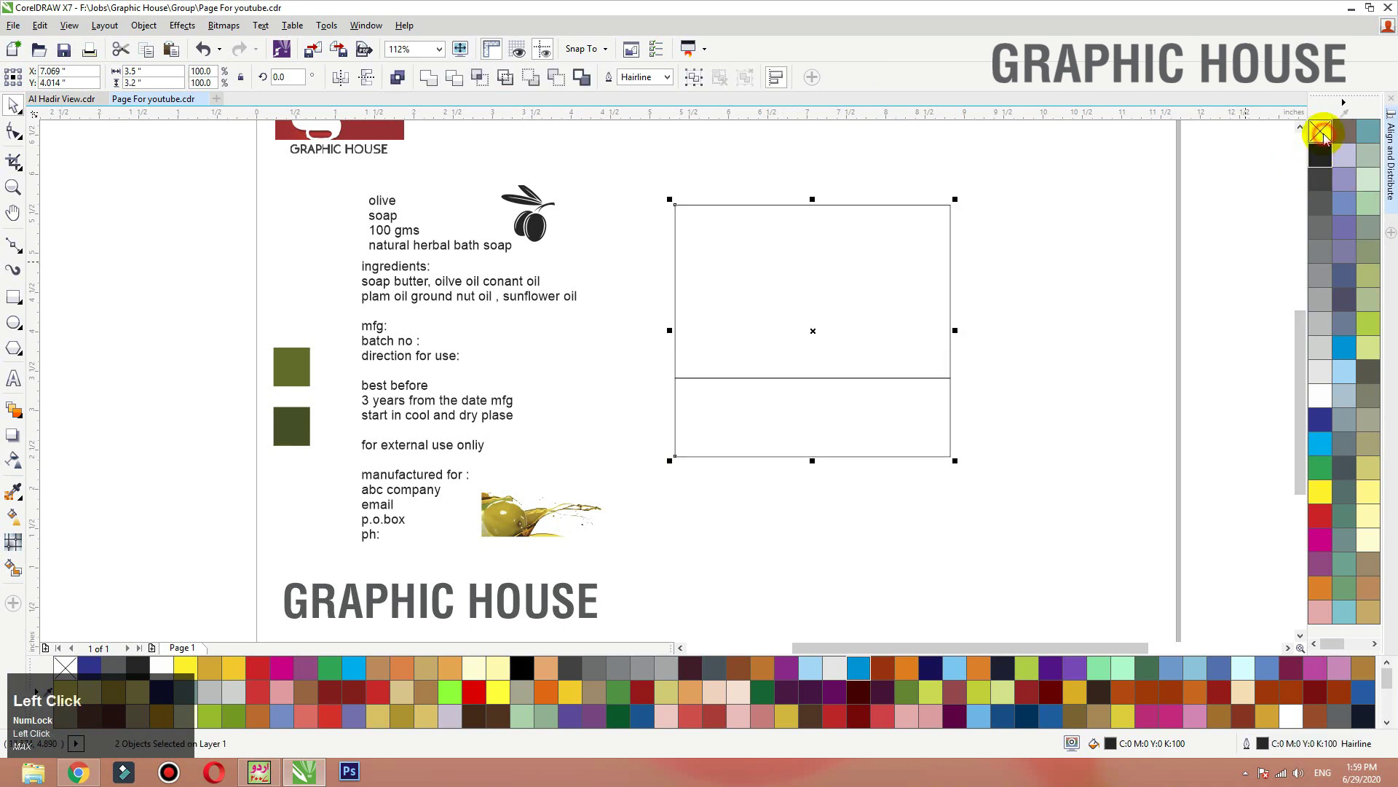
left_click(1368, 513)
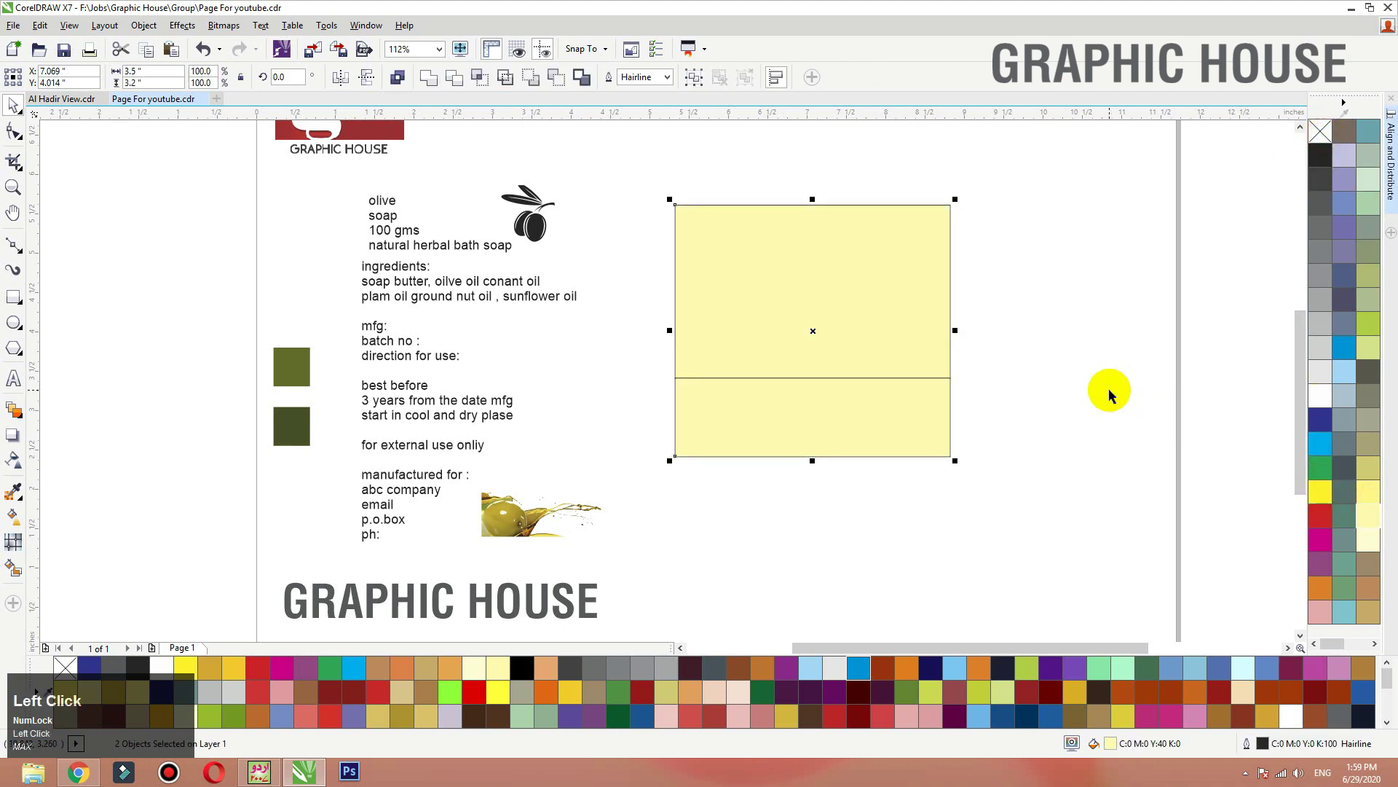
left_click(1111, 394)
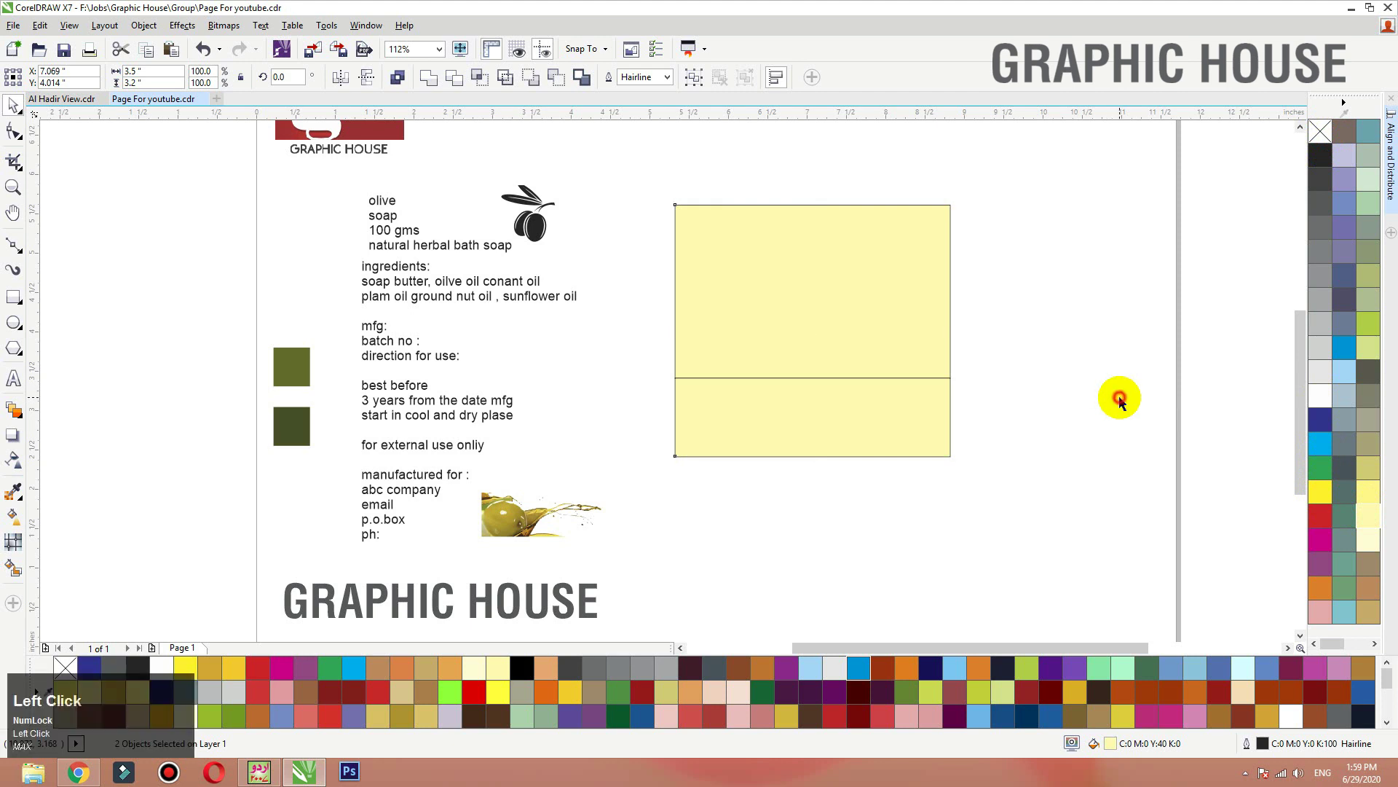
Step: Copy the 1-inch panel onto the large panel's upper edge and the large panel beneath the stack
left_click(821, 437)
left_click_drag(813, 458, 818, 206)
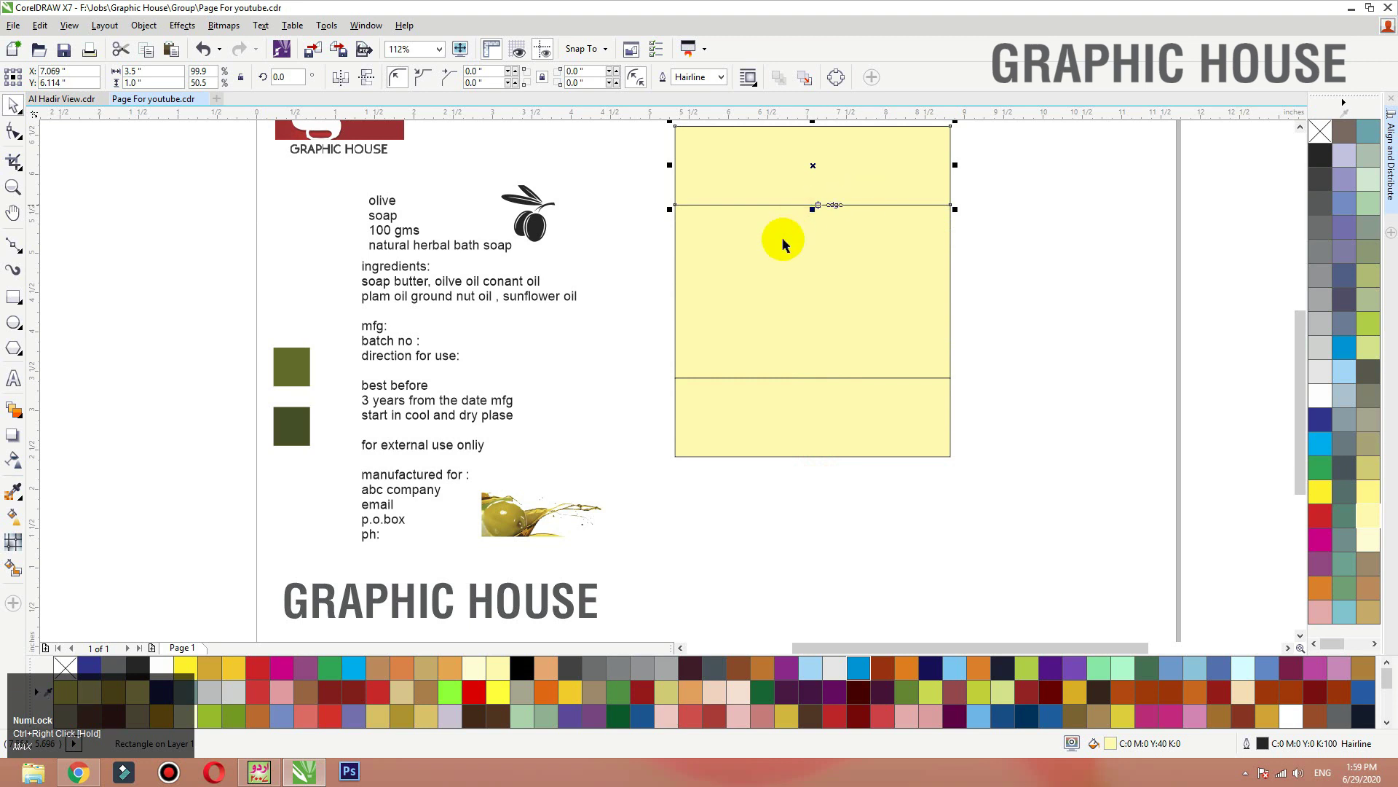
left_click(787, 281)
left_click(822, 205, "ctrl")
left_click_drag(822, 276, 832, 455)
right_click(820, 459)
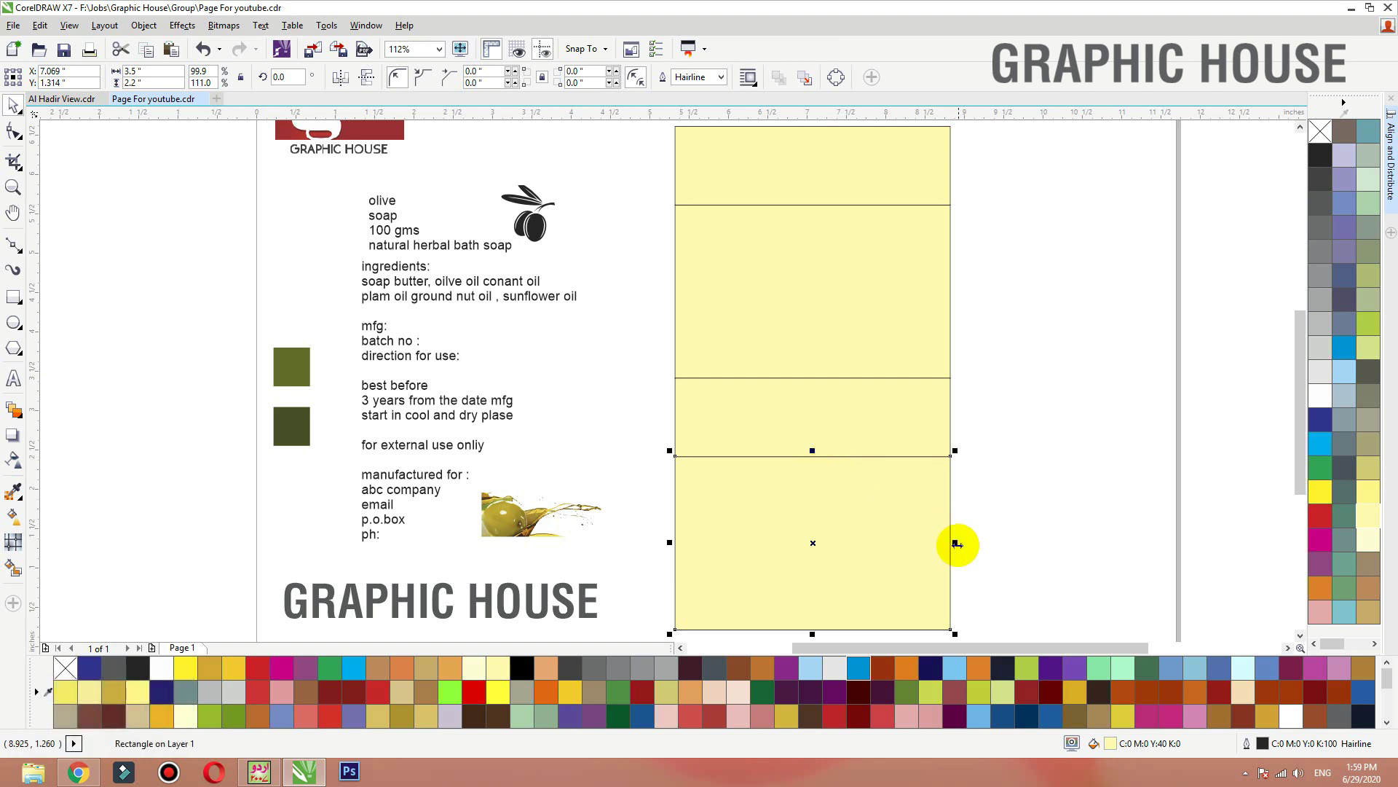
Step: Create a 1-inch-wide side flap from the lowest large panel and snap it to that panel's left edge
left_click_drag(957, 542, 594, 528)
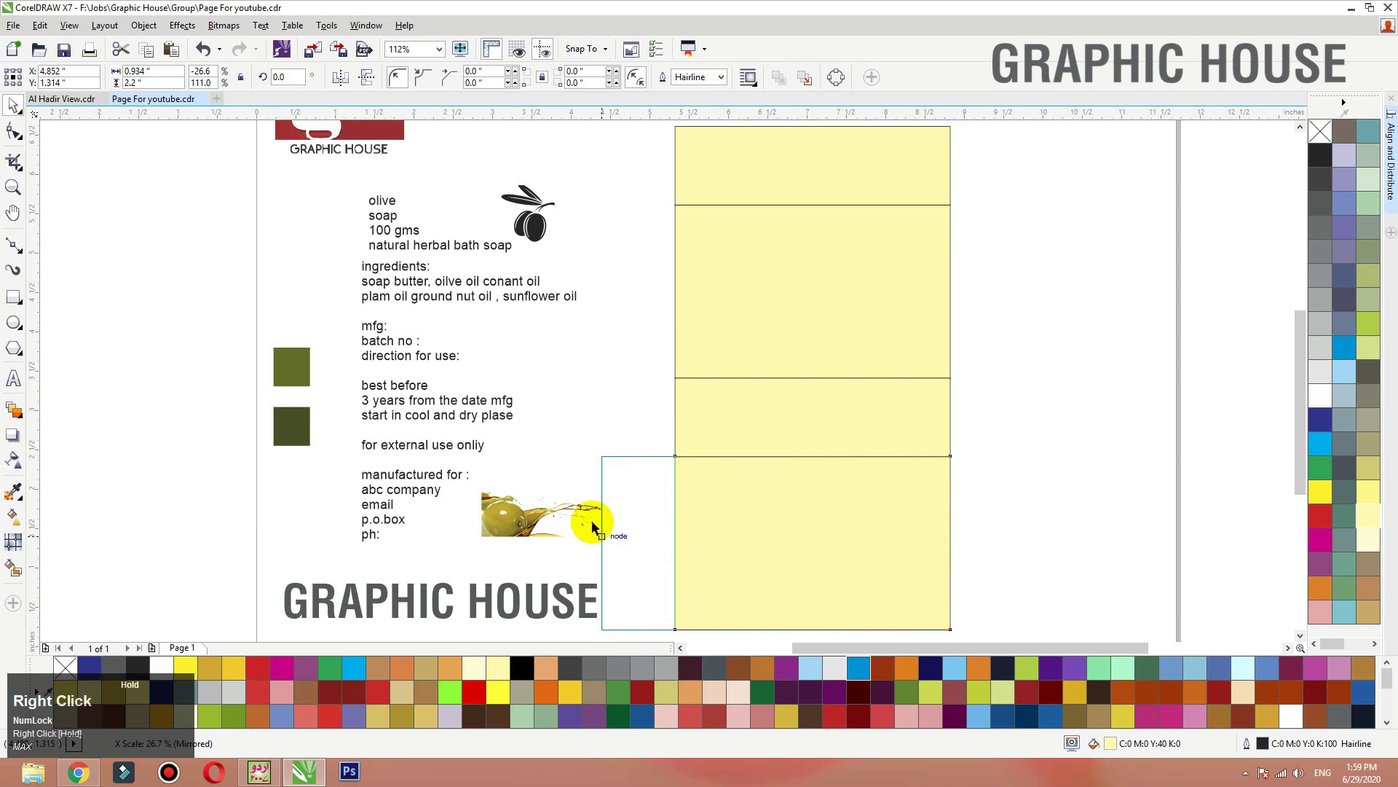
left_click_drag(156, 73, 0, 31)
type("1")
key("Return")
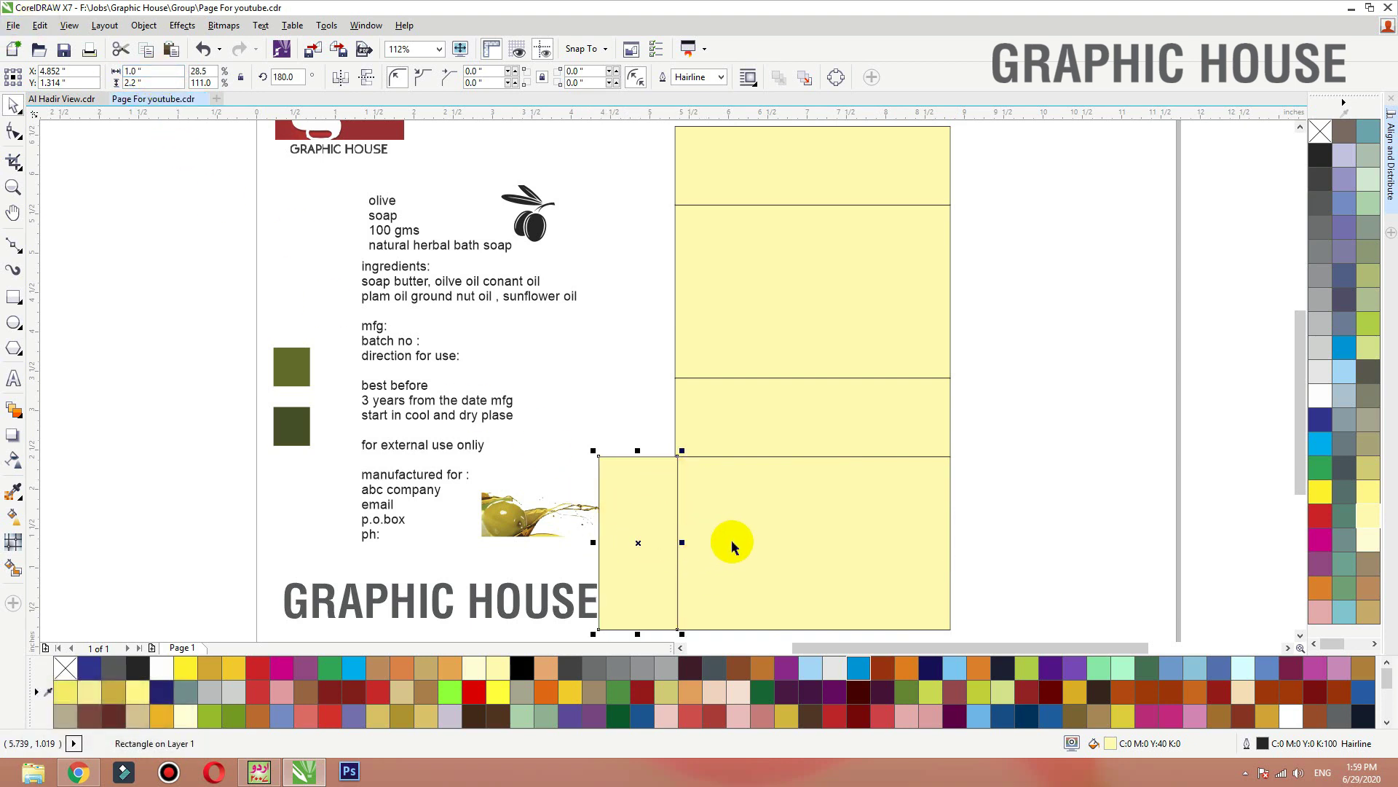
left_click_drag(735, 547, 787, 571)
key("ctrl+z")
left_click_drag(603, 595, 584, 595)
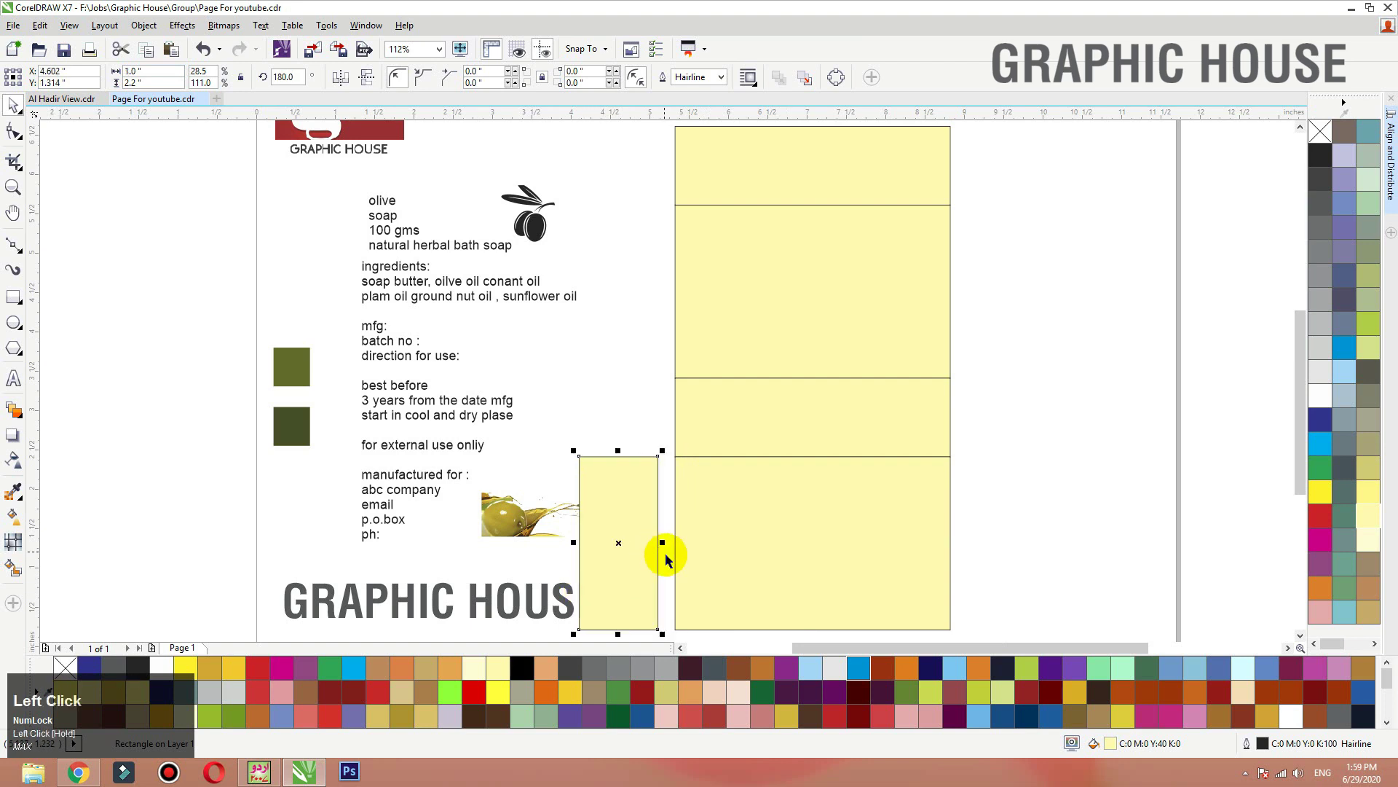
left_click_drag(661, 560, 677, 561)
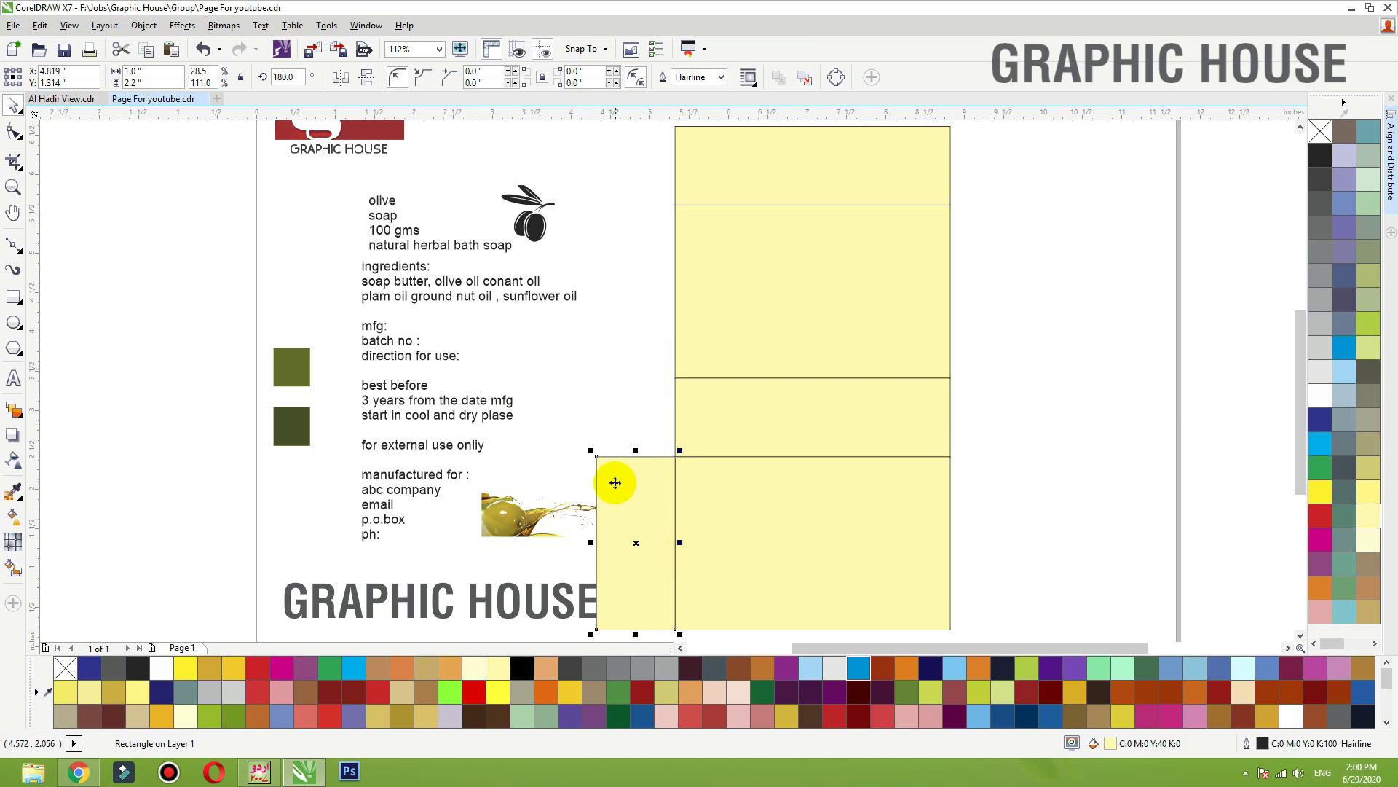
Step: Copy the side flap onto the right edge of the upper large panel
left_click_drag(597, 456, 946, 200)
right_click(955, 206)
left_click(1002, 444)
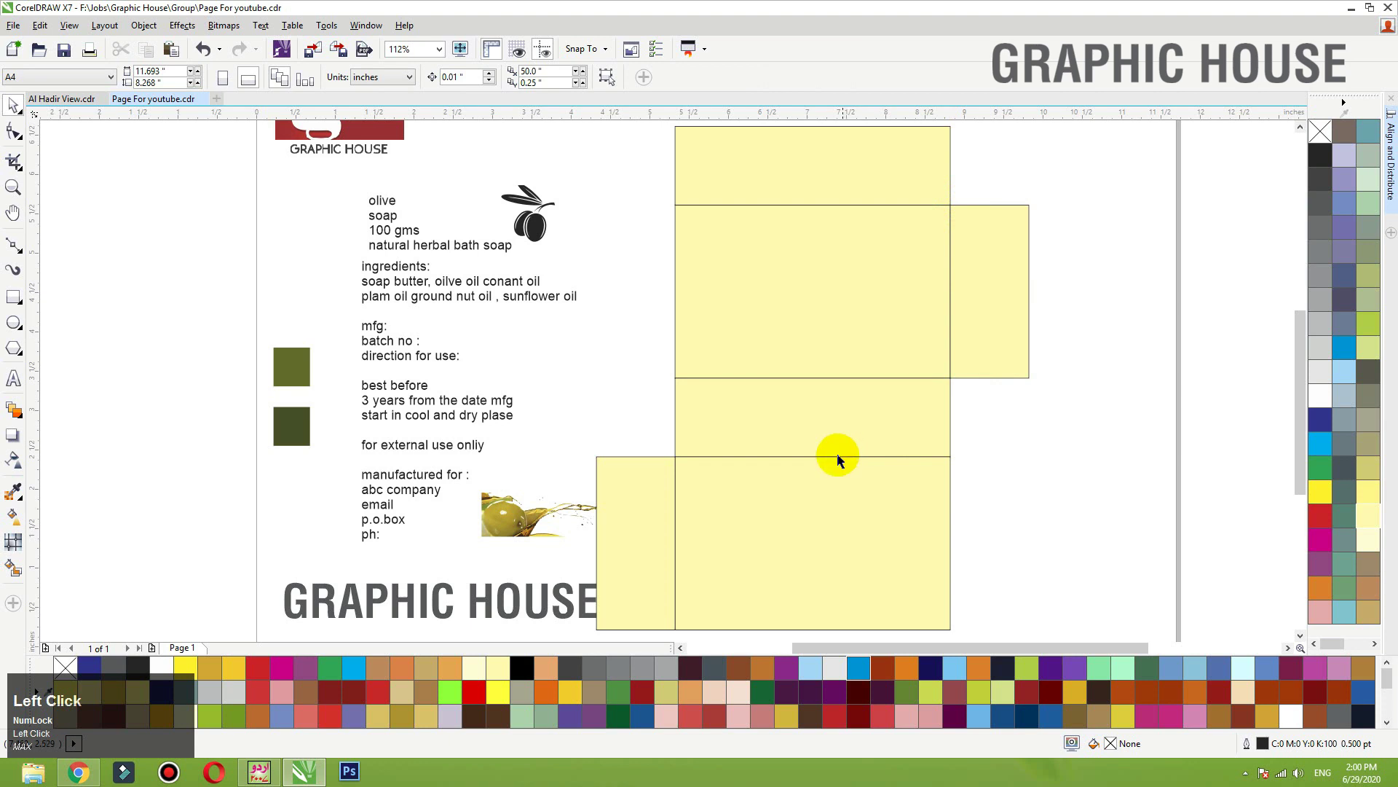
left_click(1018, 420)
Step: Move all six box panels together up and to the right, clear of the text and logo artwork
scroll(797, 427, "down", 2)
key("F2")
left_click_drag(484, 237, 990, 558)
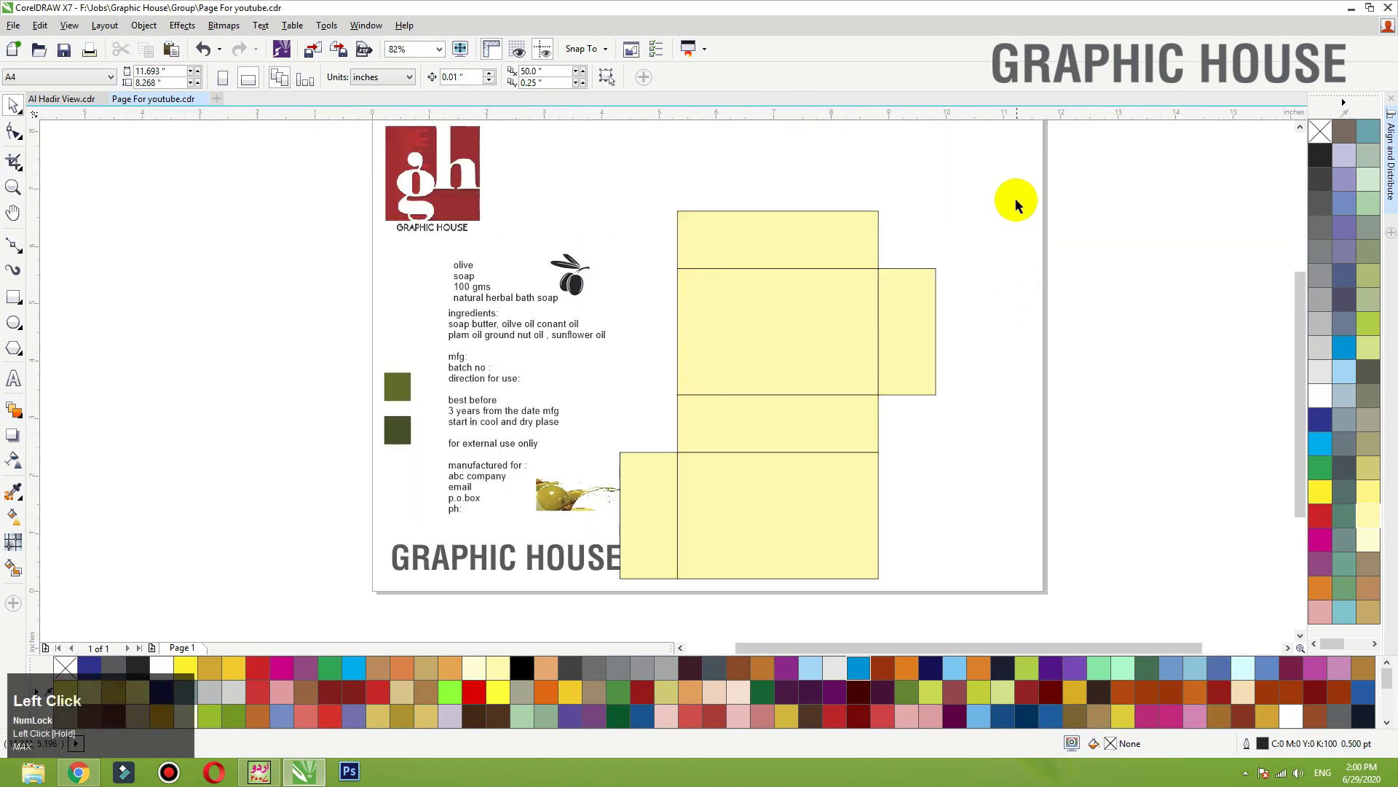
left_click_drag(1020, 182, 612, 609)
left_click_drag(731, 534, 679, 487)
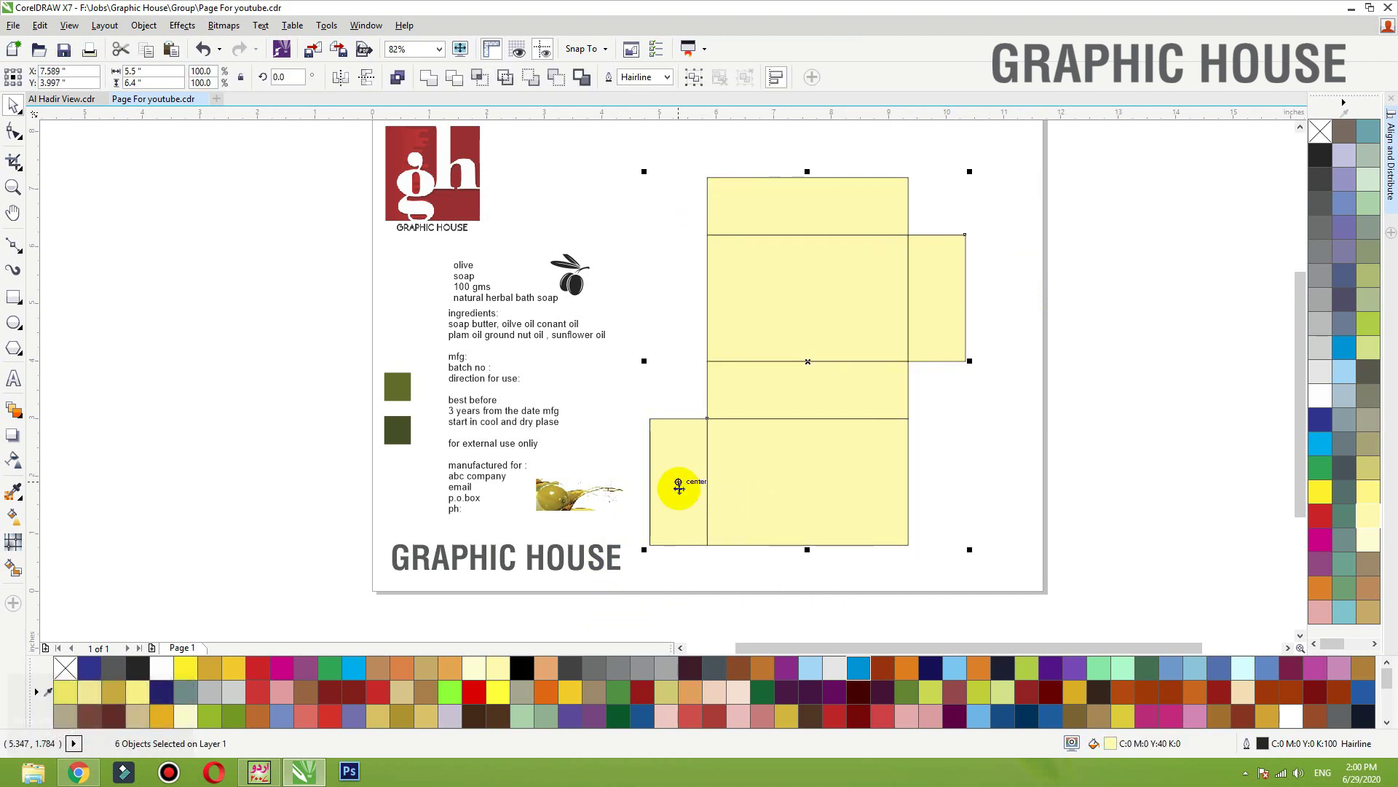
left_click(883, 378)
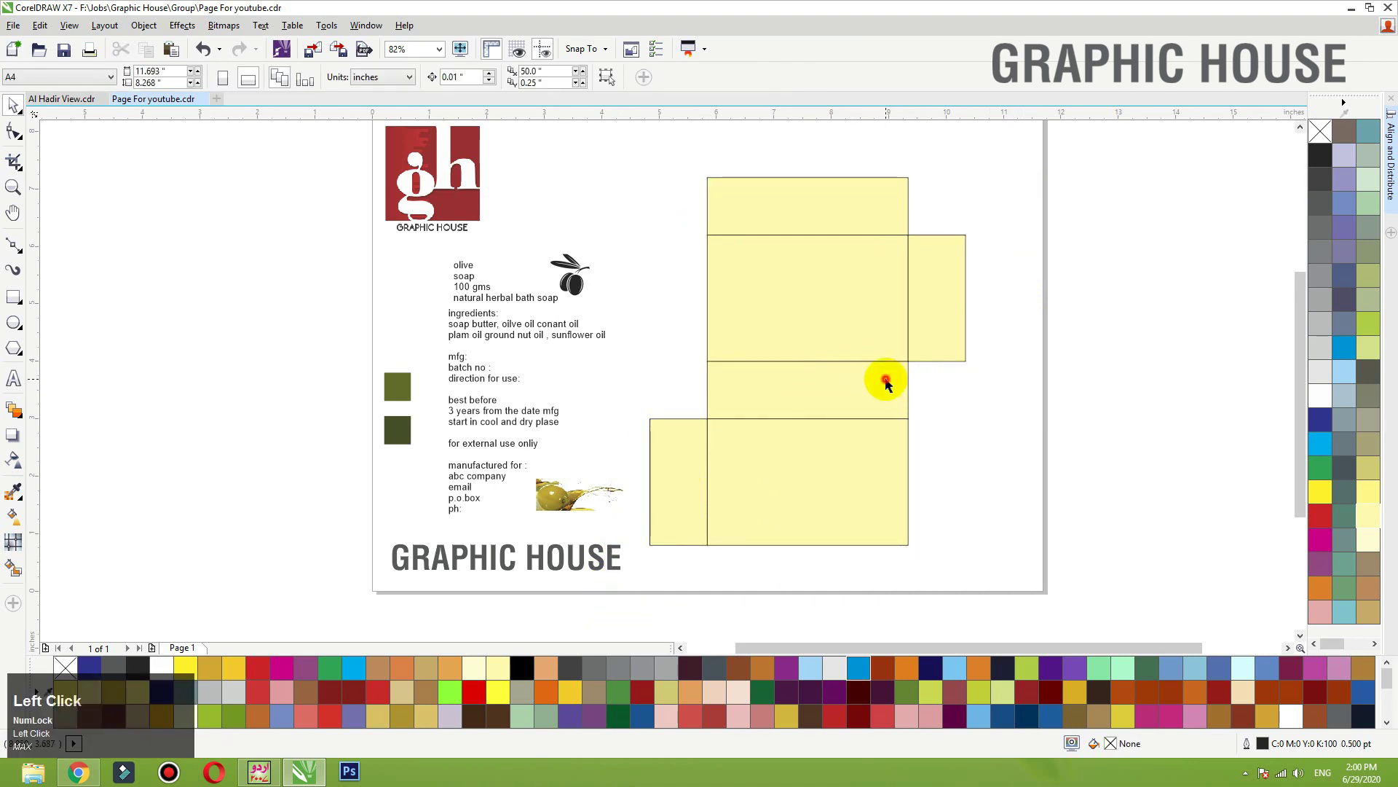
Step: Add a 1-inch square flap left of the middle narrow panel, with a copy about 0.9 inch high centred inside it
left_click_drag(911, 391, 654, 419)
right_click(654, 419)
scroll(771, 444, "up", 4)
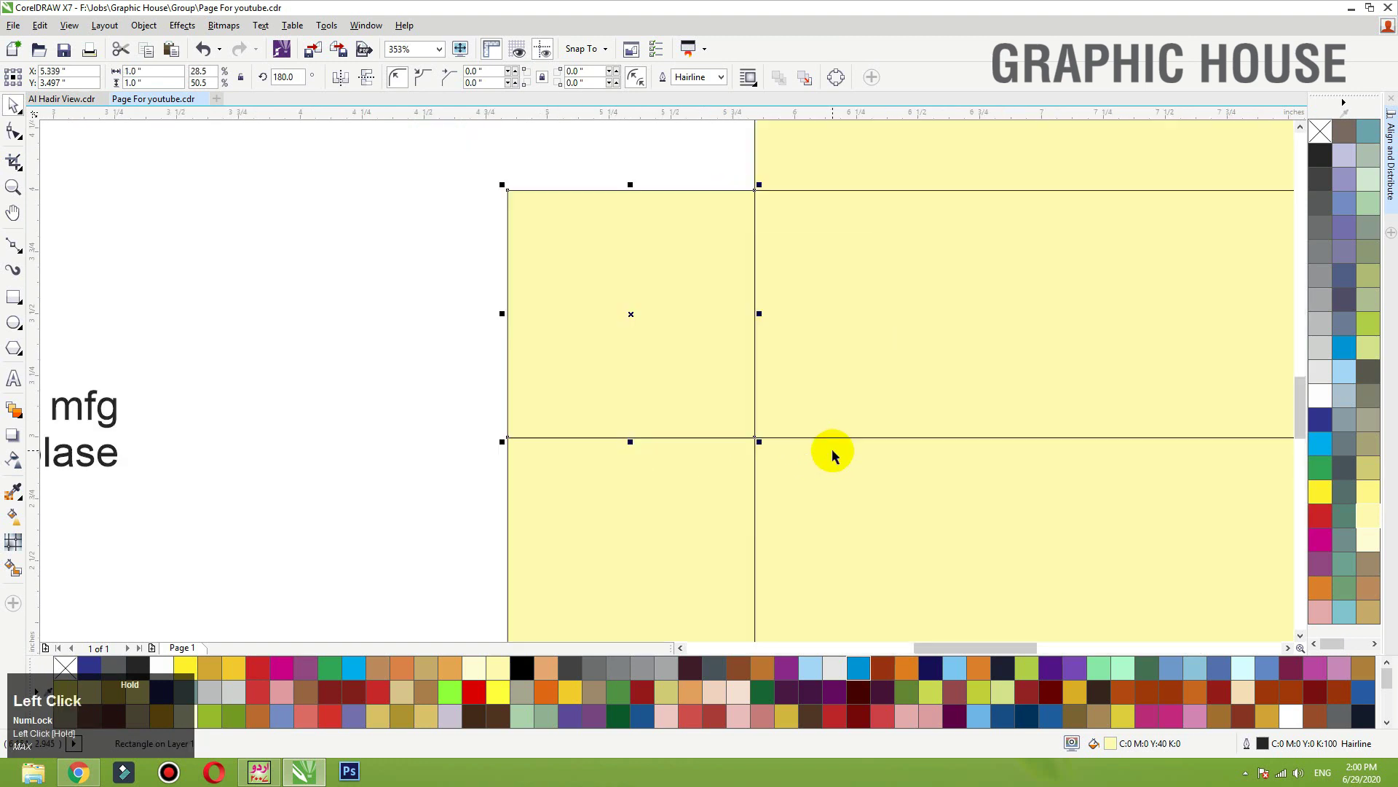
left_click_drag(630, 442, 631, 430)
right_click(631, 431)
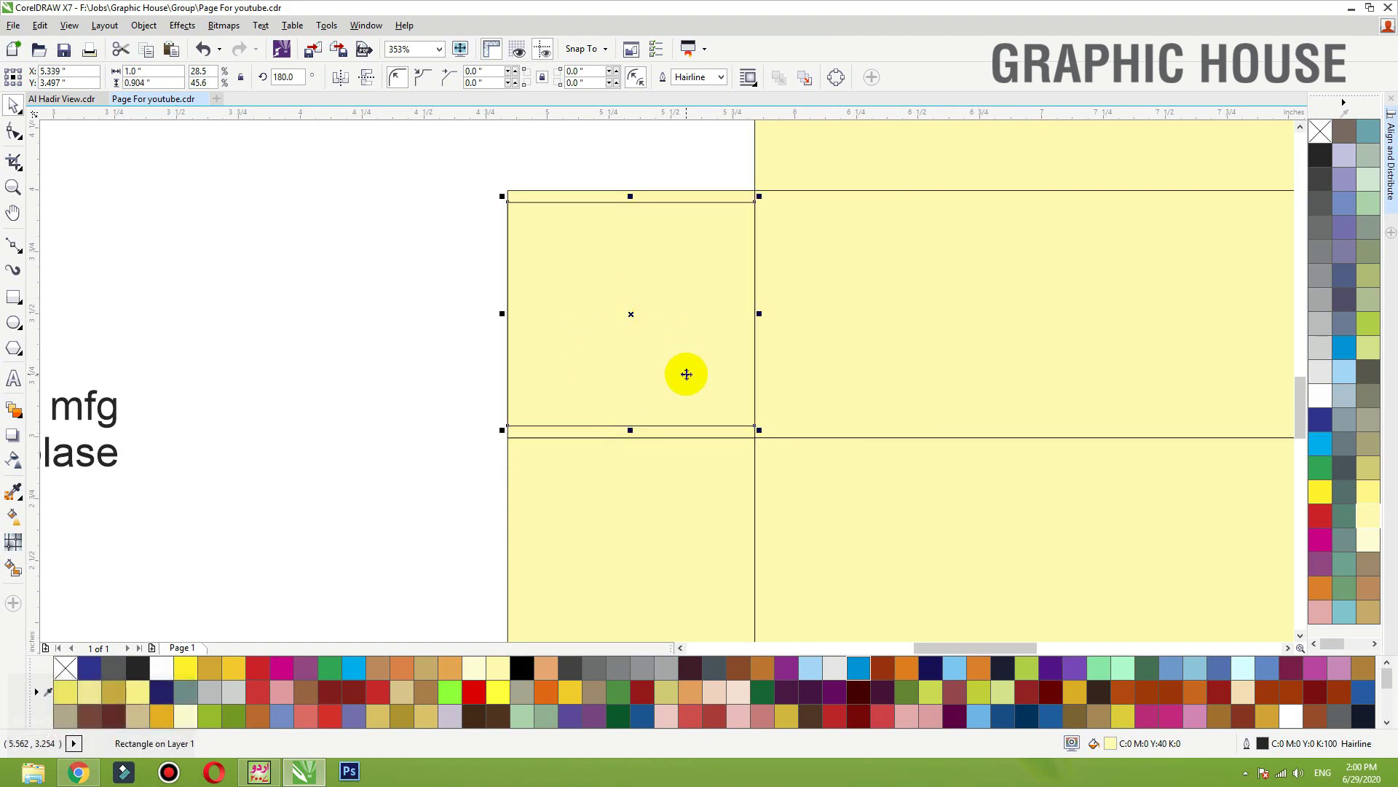
Step: Convert the inner flap rectangle to curves and reshape it into a trapezoid that narrows towards its outer edge
key("ctrl")
key("ctrl+q")
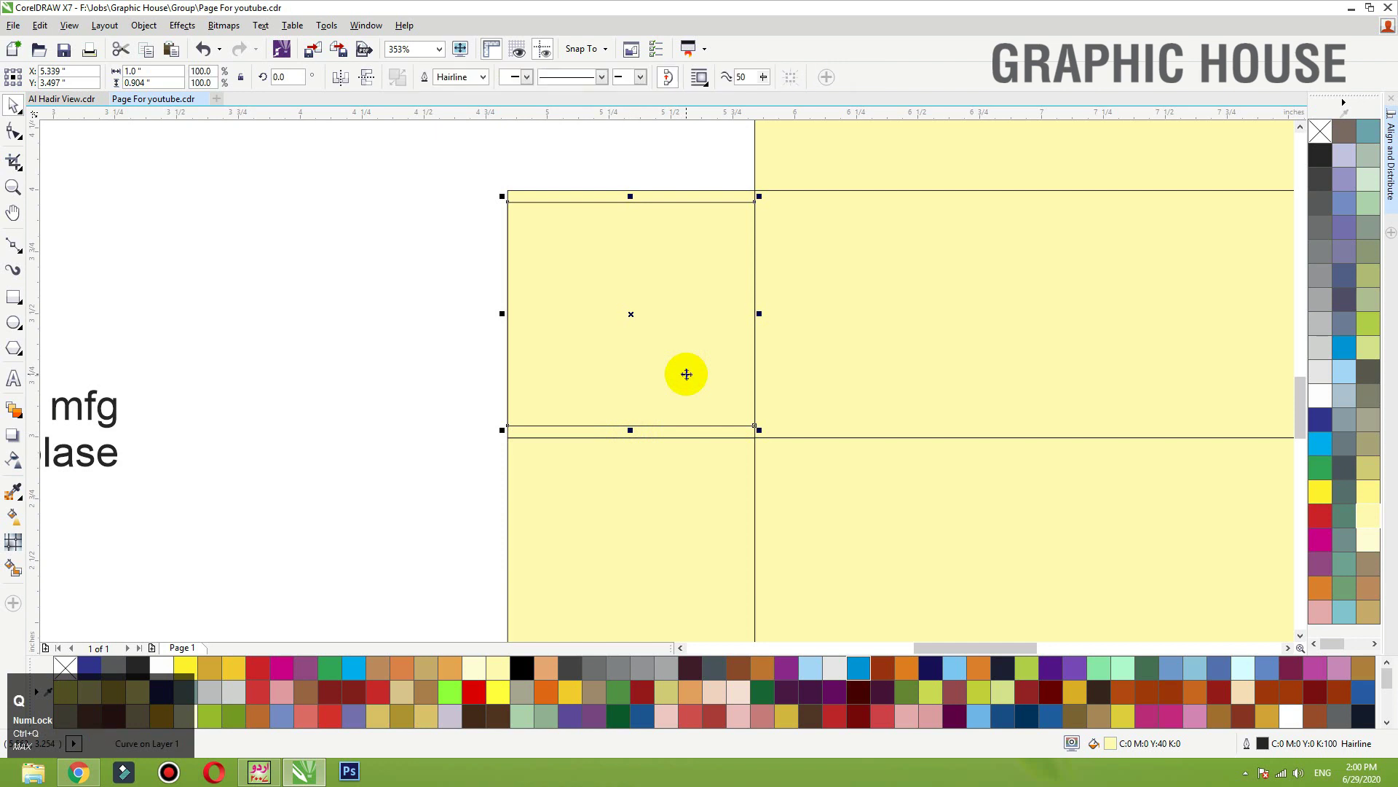
key("F10")
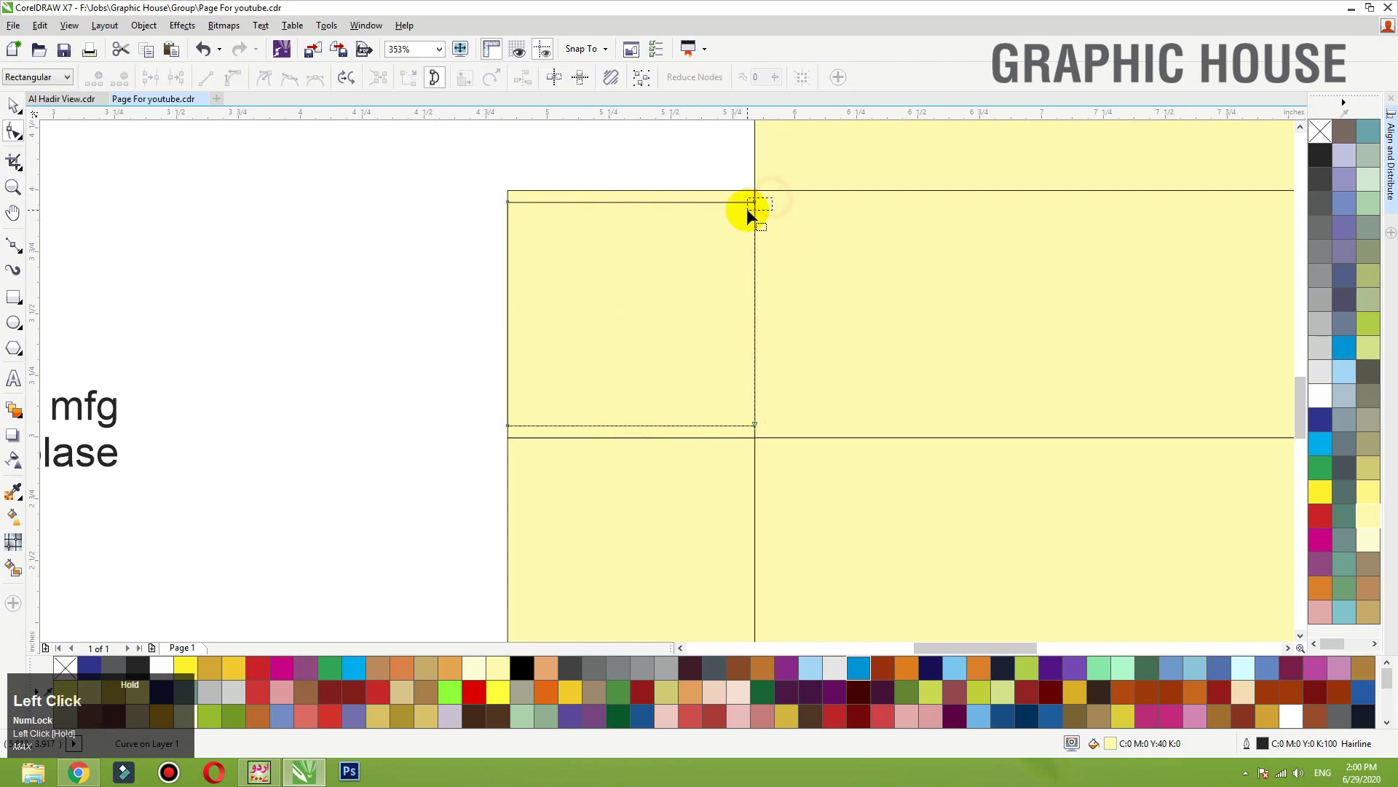
left_click_drag(746, 208, 754, 190)
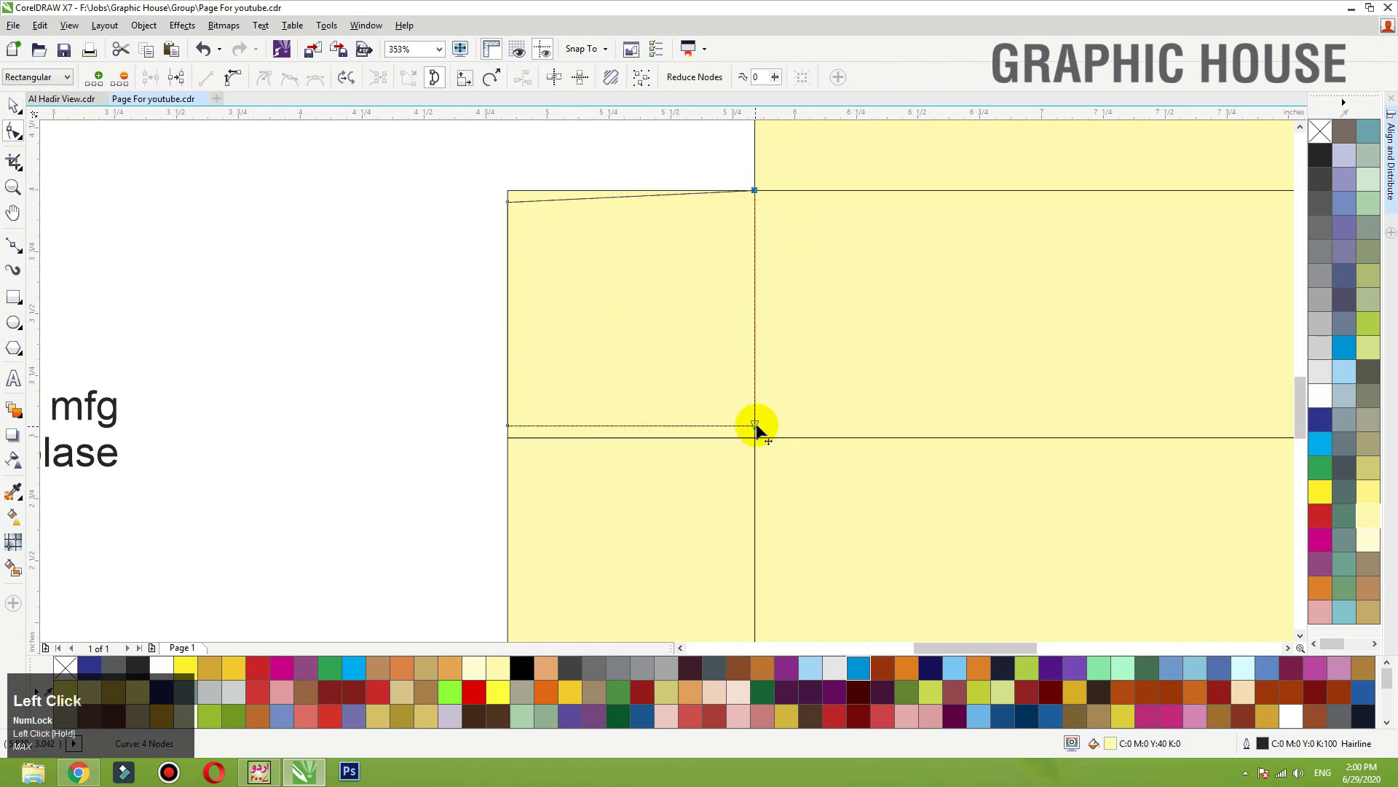
left_click_drag(755, 426, 756, 437)
left_click_drag(510, 428, 508, 378)
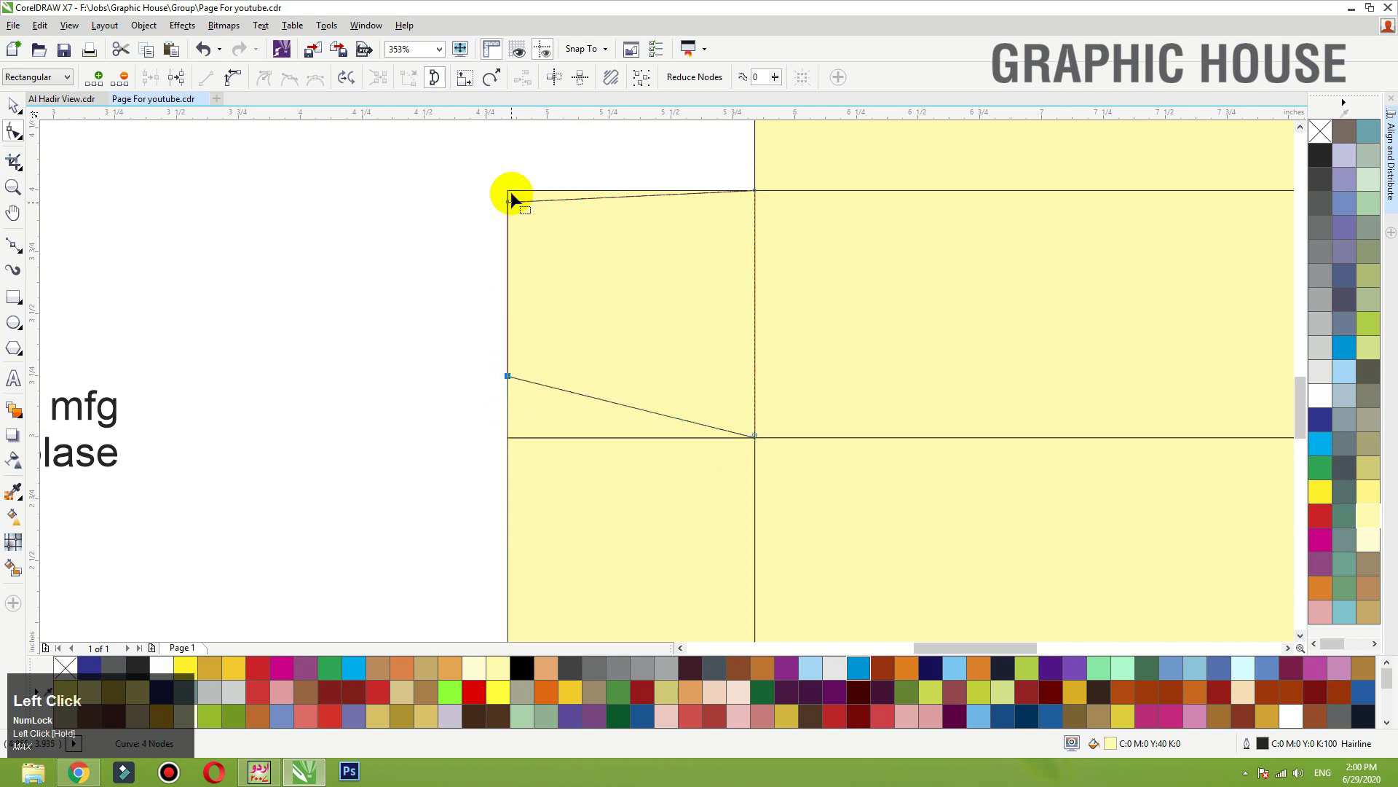
left_click_drag(509, 204, 508, 244)
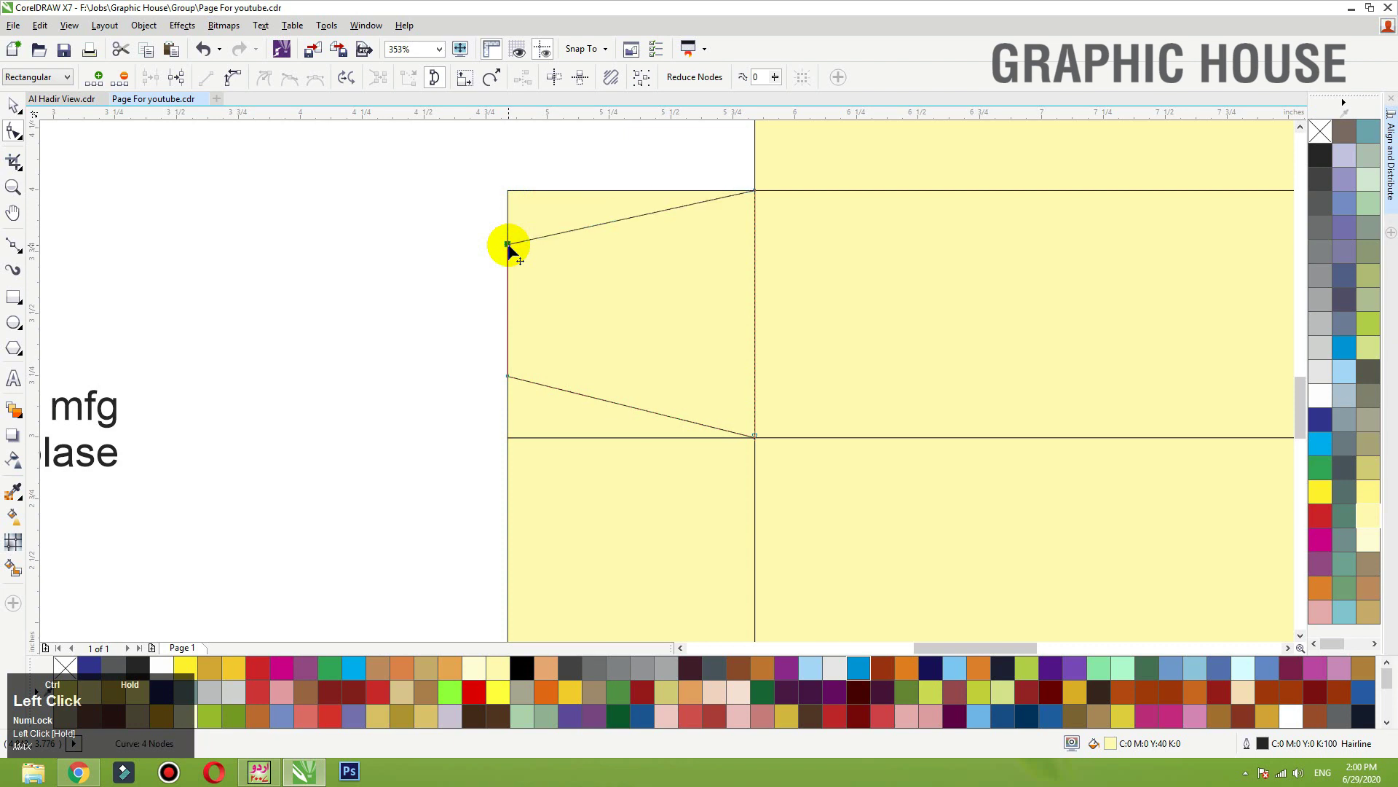
key("space")
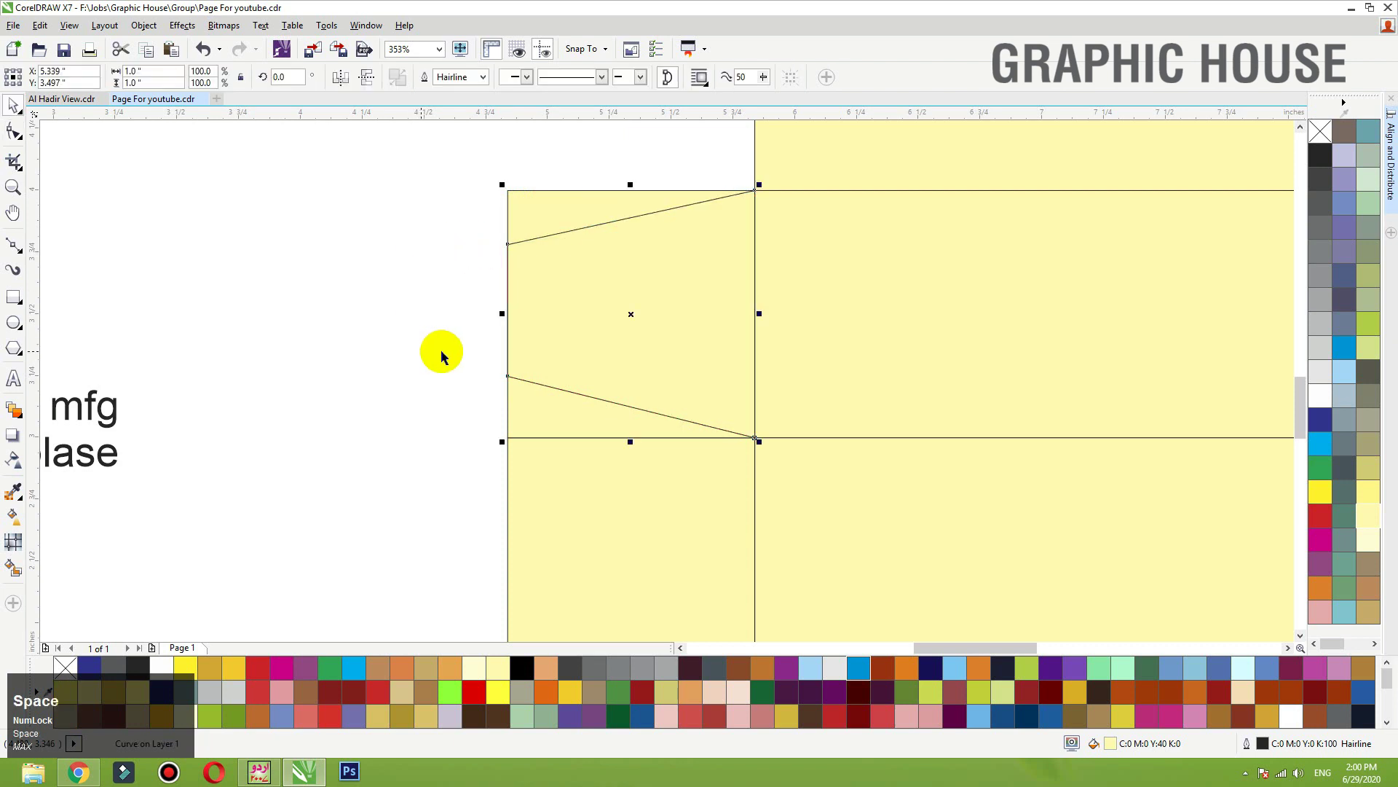
left_click(13, 296)
left_click_drag(508, 438, 517, 376)
key("Delete")
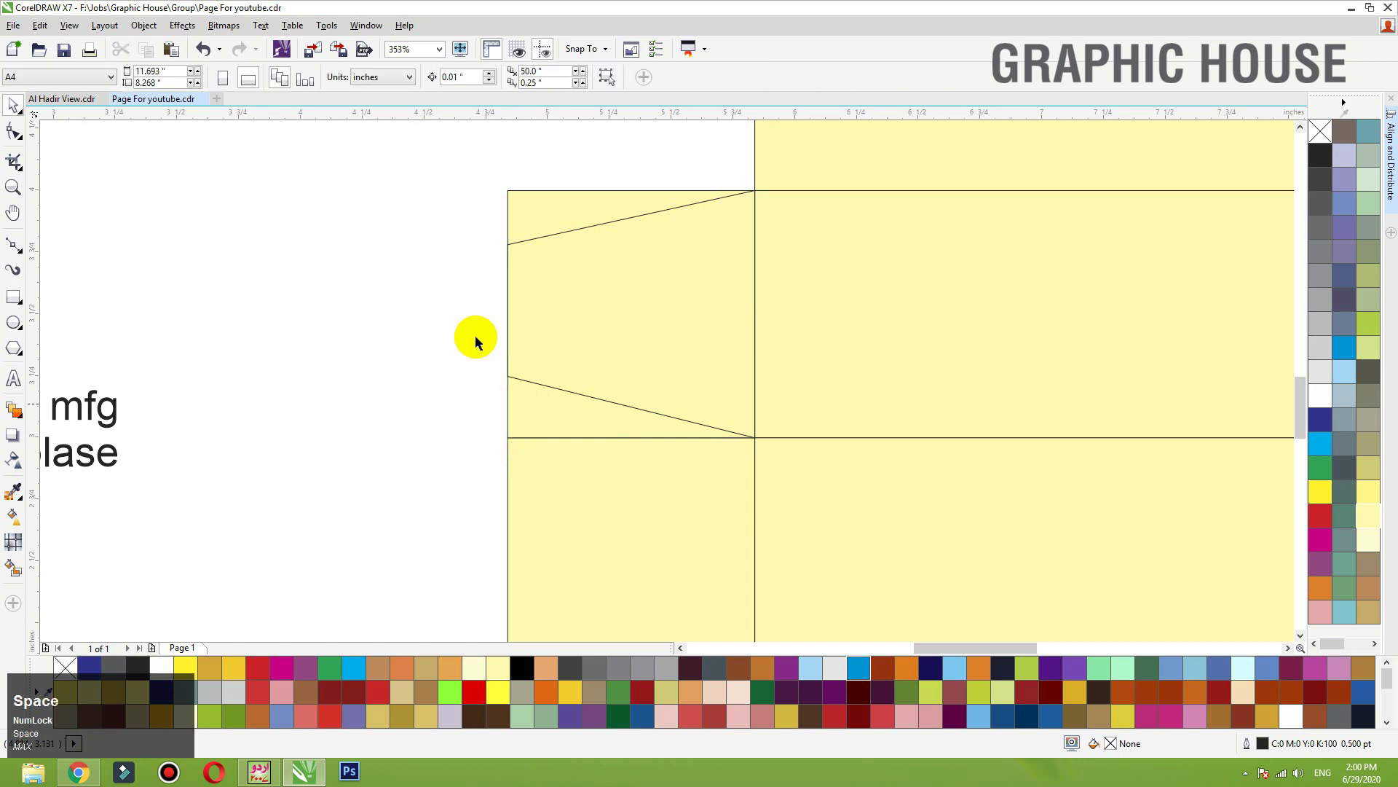
Step: Draw a rectangle about 2.27 by 0.6 inches over the tapered flap's lower half and trim that half off
left_click(13, 294)
left_click_drag(257, 464, 818, 317)
key("space")
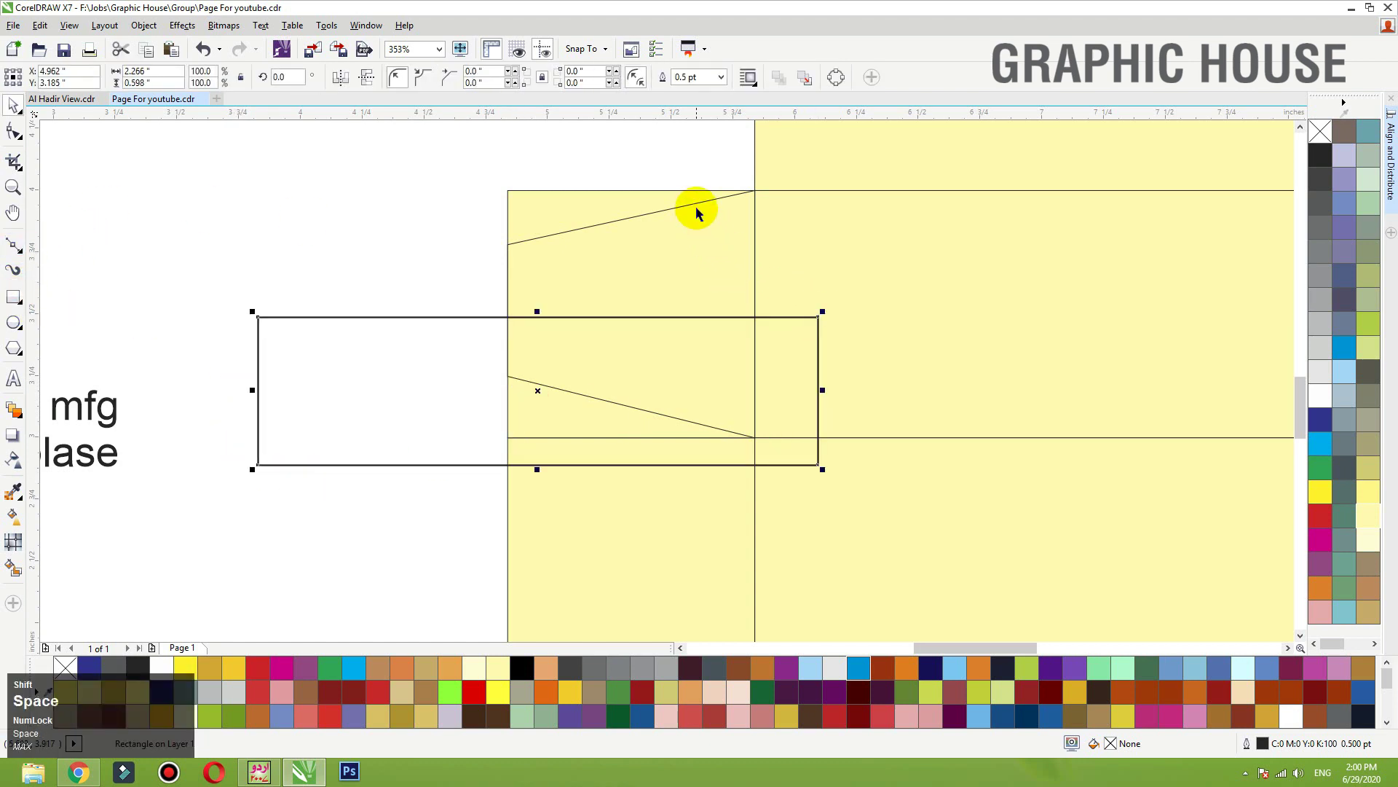
left_click(696, 204, "shift")
key("e")
key("ctrl+z")
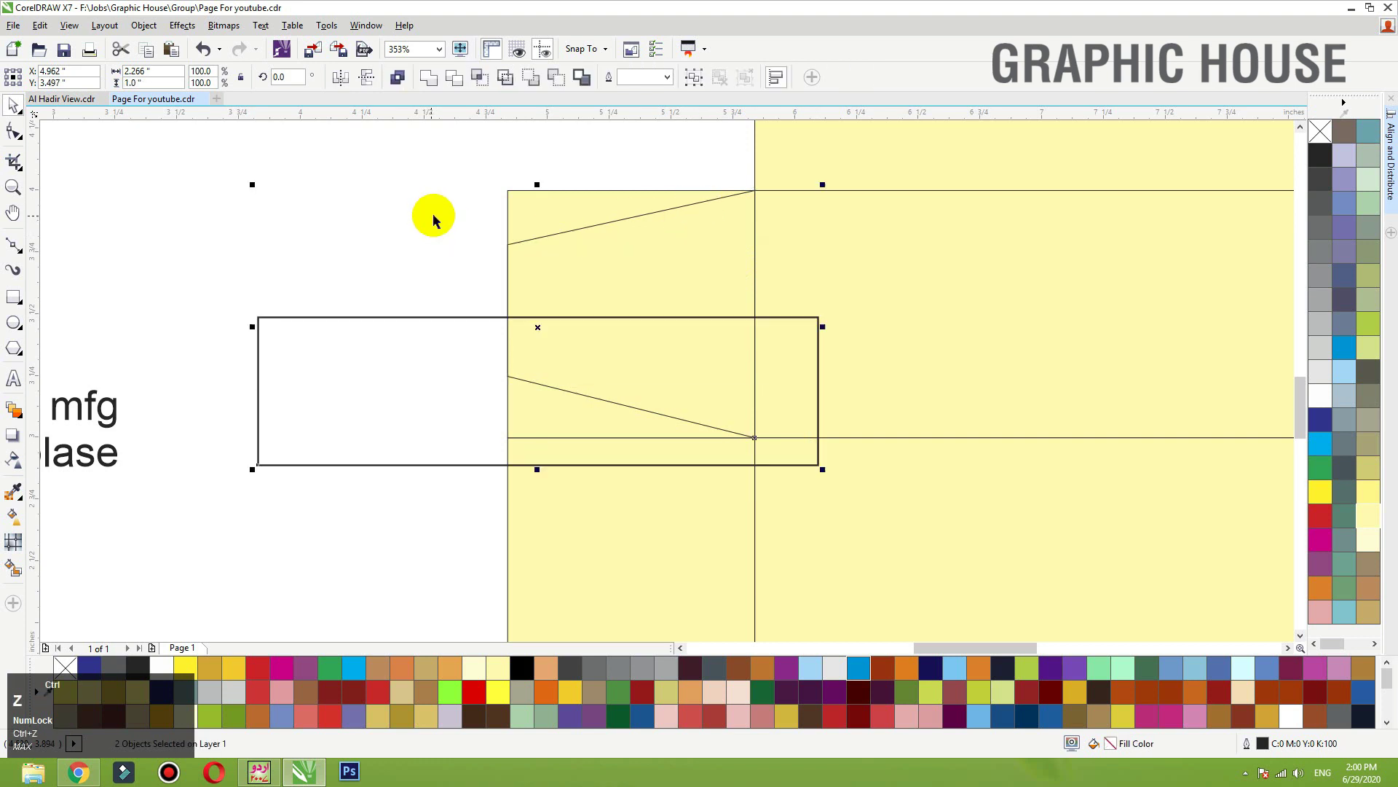
left_click(453, 77)
left_click(435, 317)
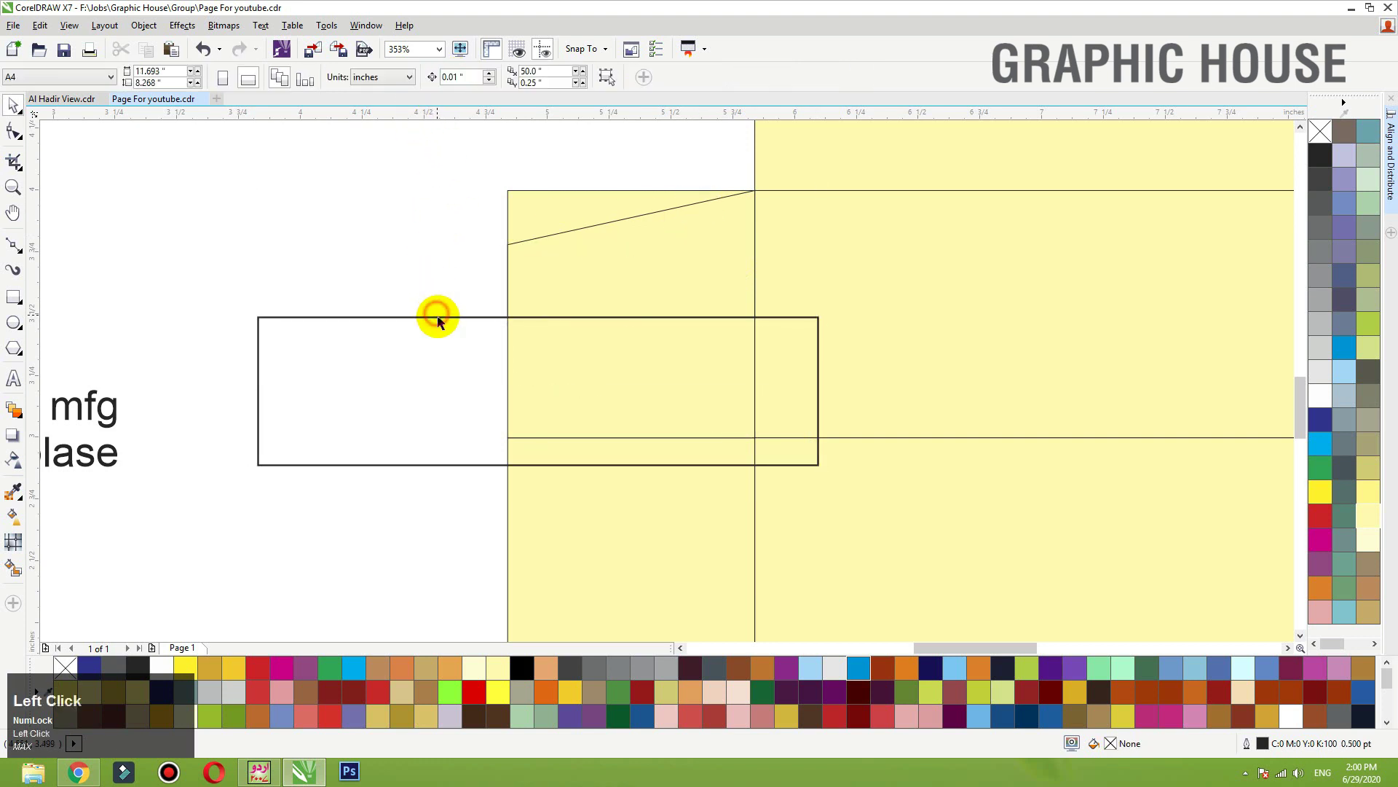
Step: Mirror a copy of the remaining half flap downward and weld the two halves into one tapered flap
key("Delete")
left_click(600, 223)
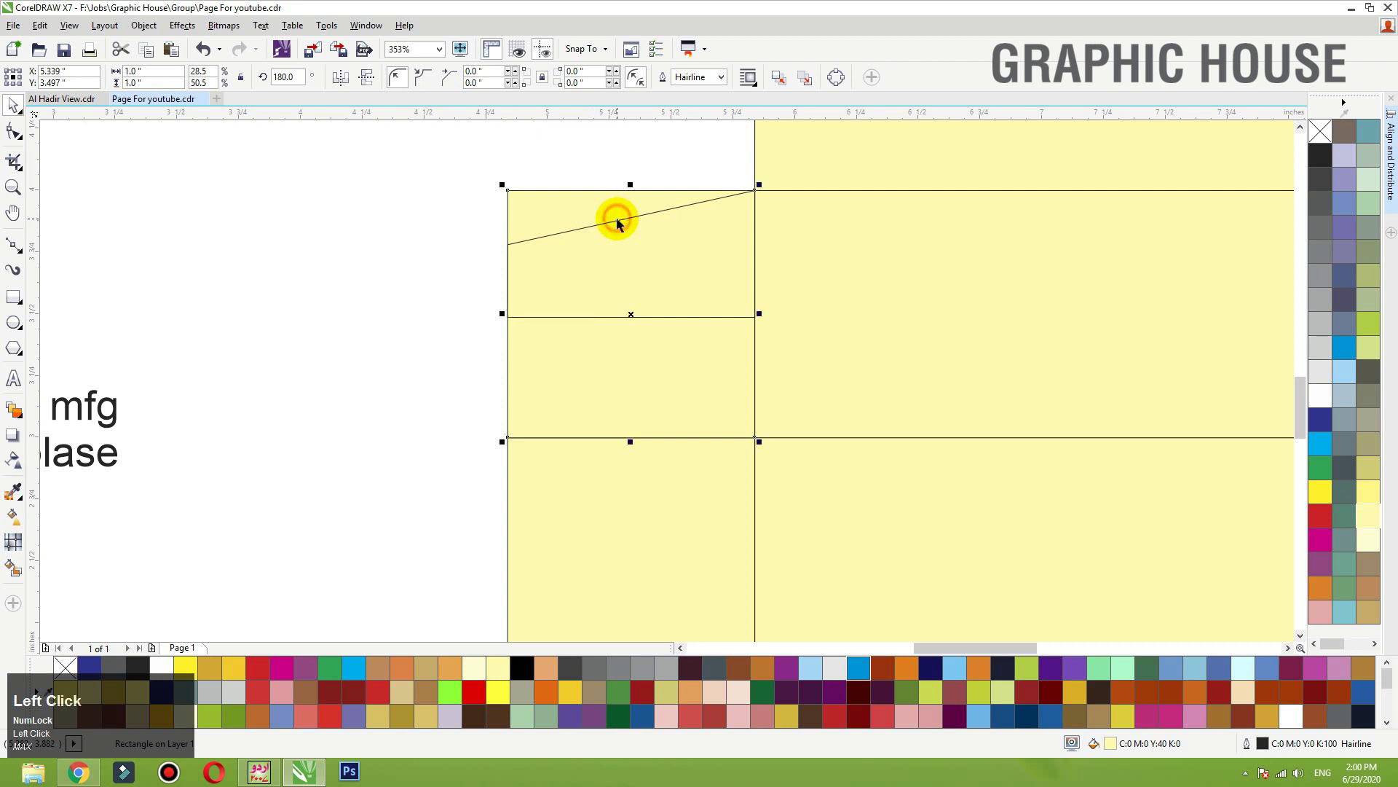
left_click_drag(631, 185, 629, 347)
right_click(634, 346)
left_click(597, 225, "shift")
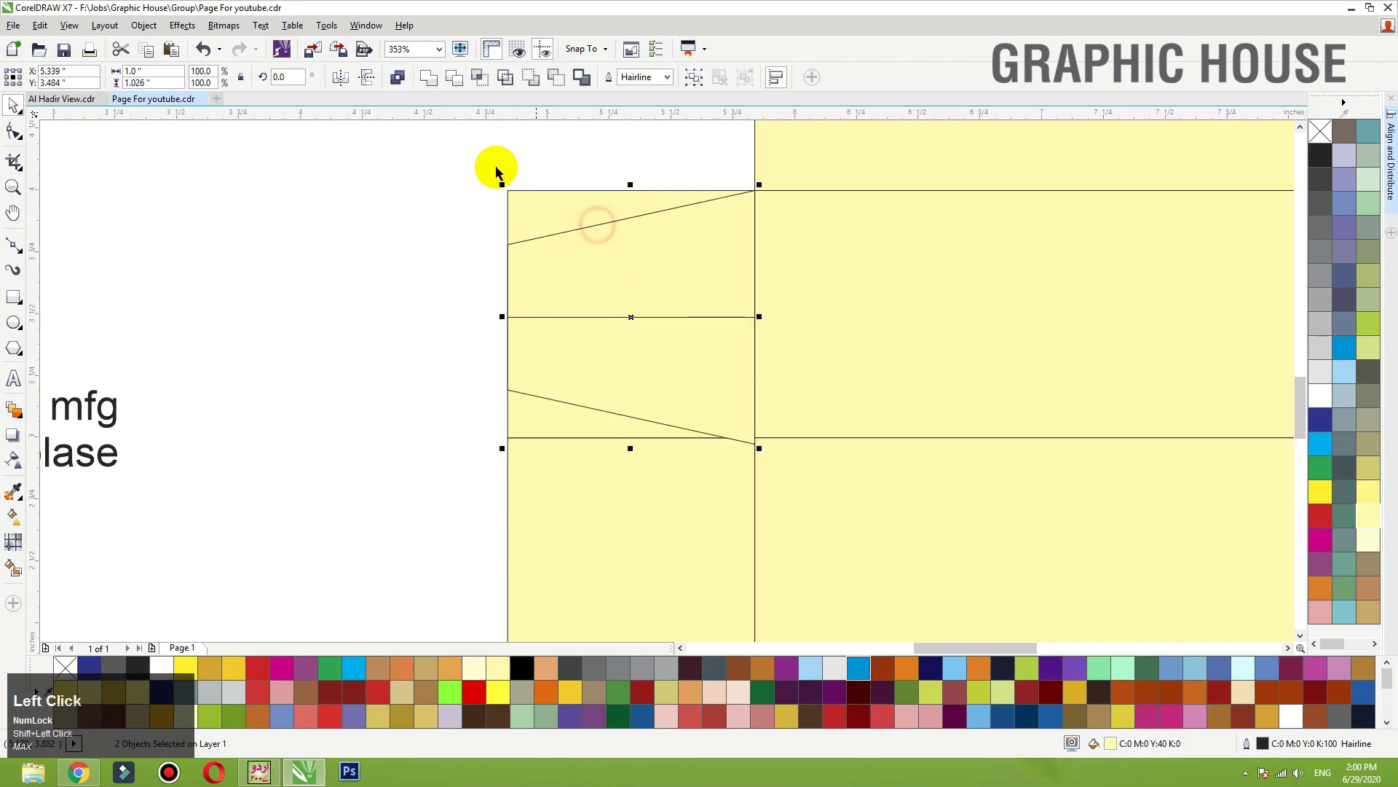
left_click(429, 78)
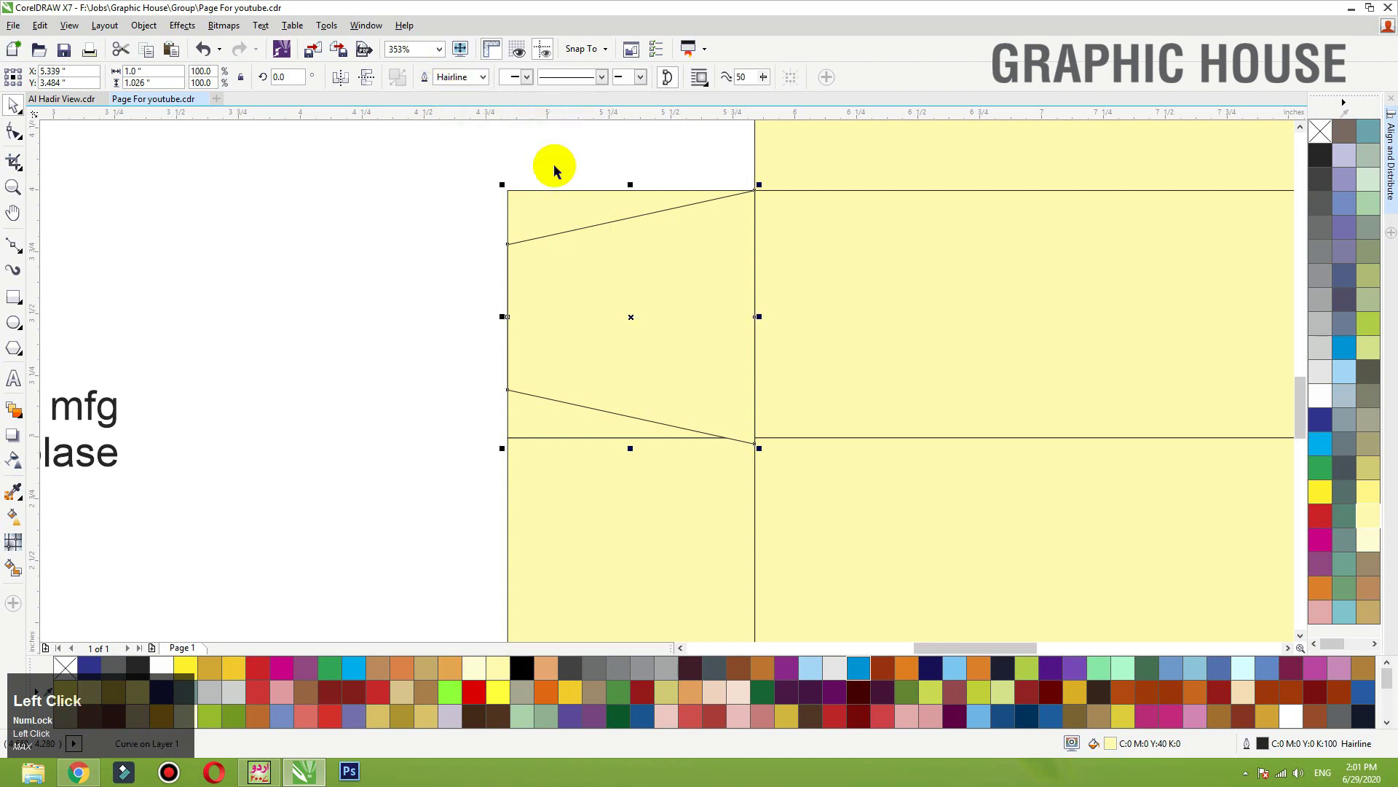
Step: Centre the welded flap vertically on the square behind it and move its two inner corner nodes onto the panel's corners
left_click(551, 191, "shift")
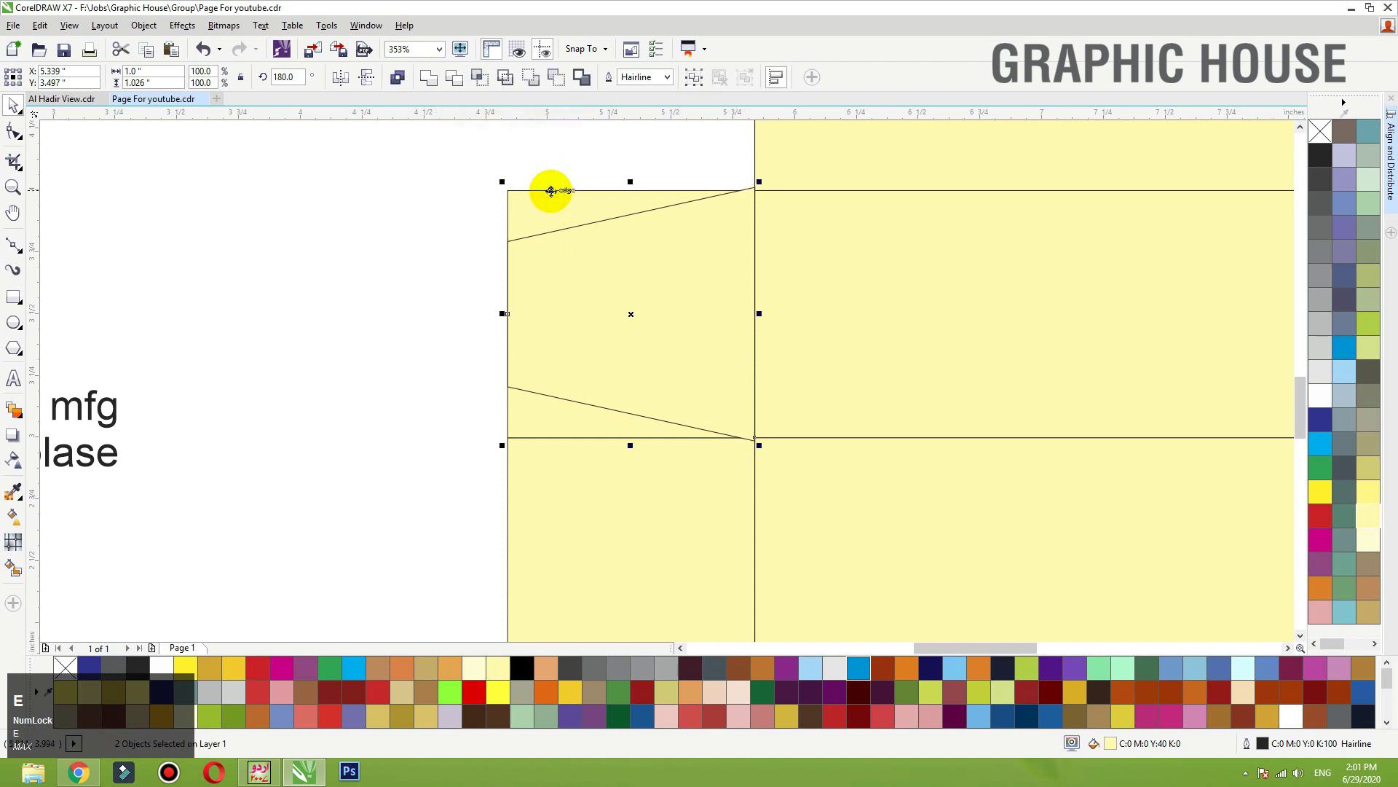
left_click(374, 214)
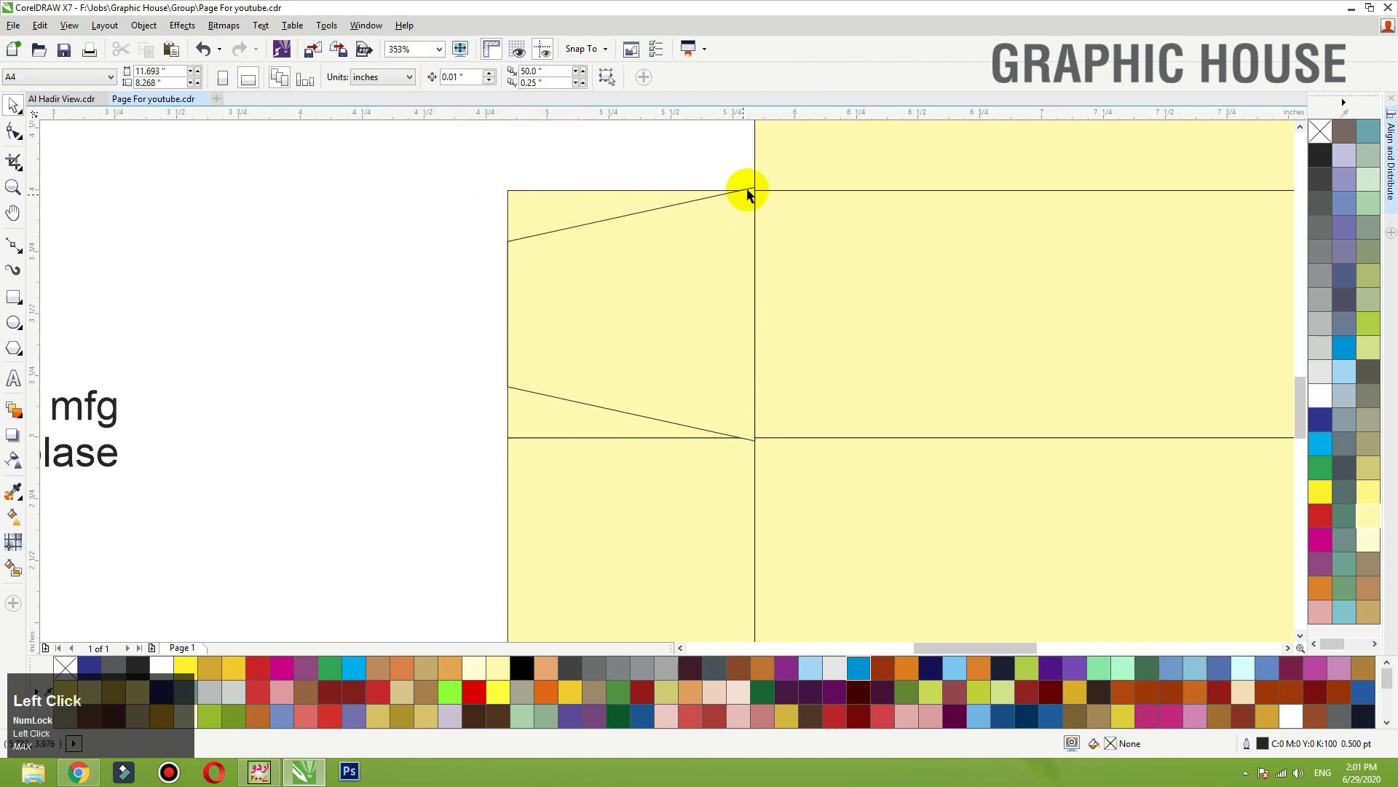
double_click(750, 191)
scroll(772, 233, "up", 6)
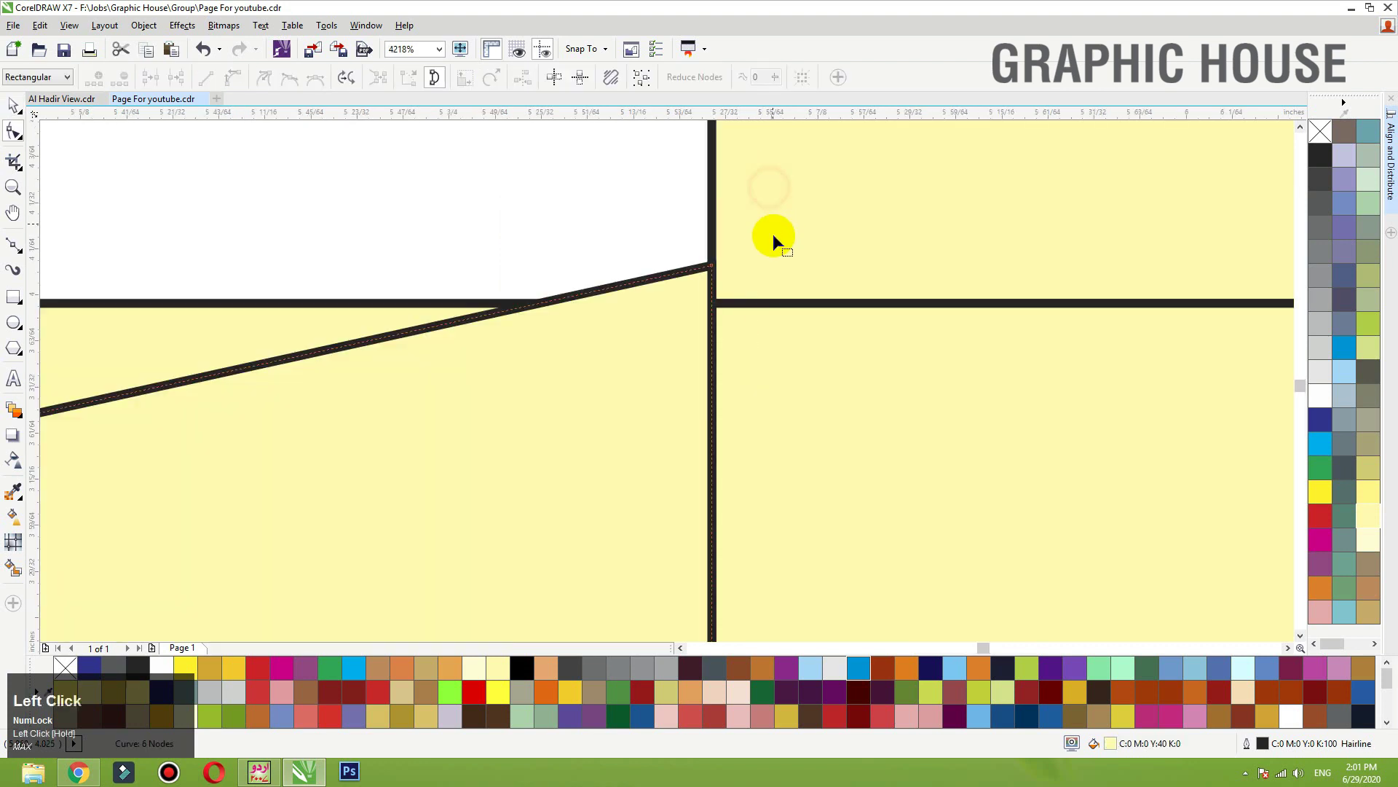
left_click_drag(712, 269, 711, 303)
scroll(678, 236, "down", 5)
scroll(750, 501, "up", 3)
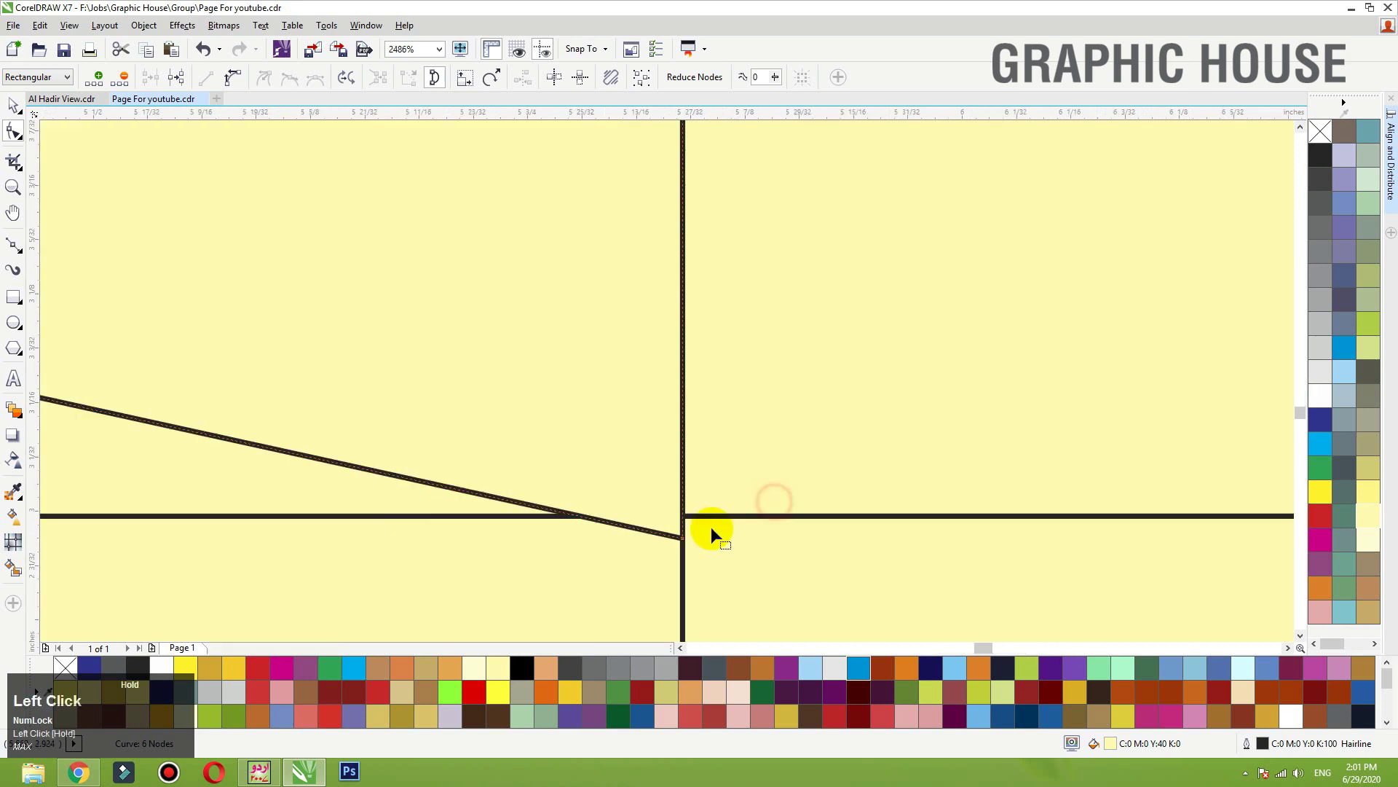
left_click_drag(685, 548, 683, 515)
scroll(683, 515, "down", 4)
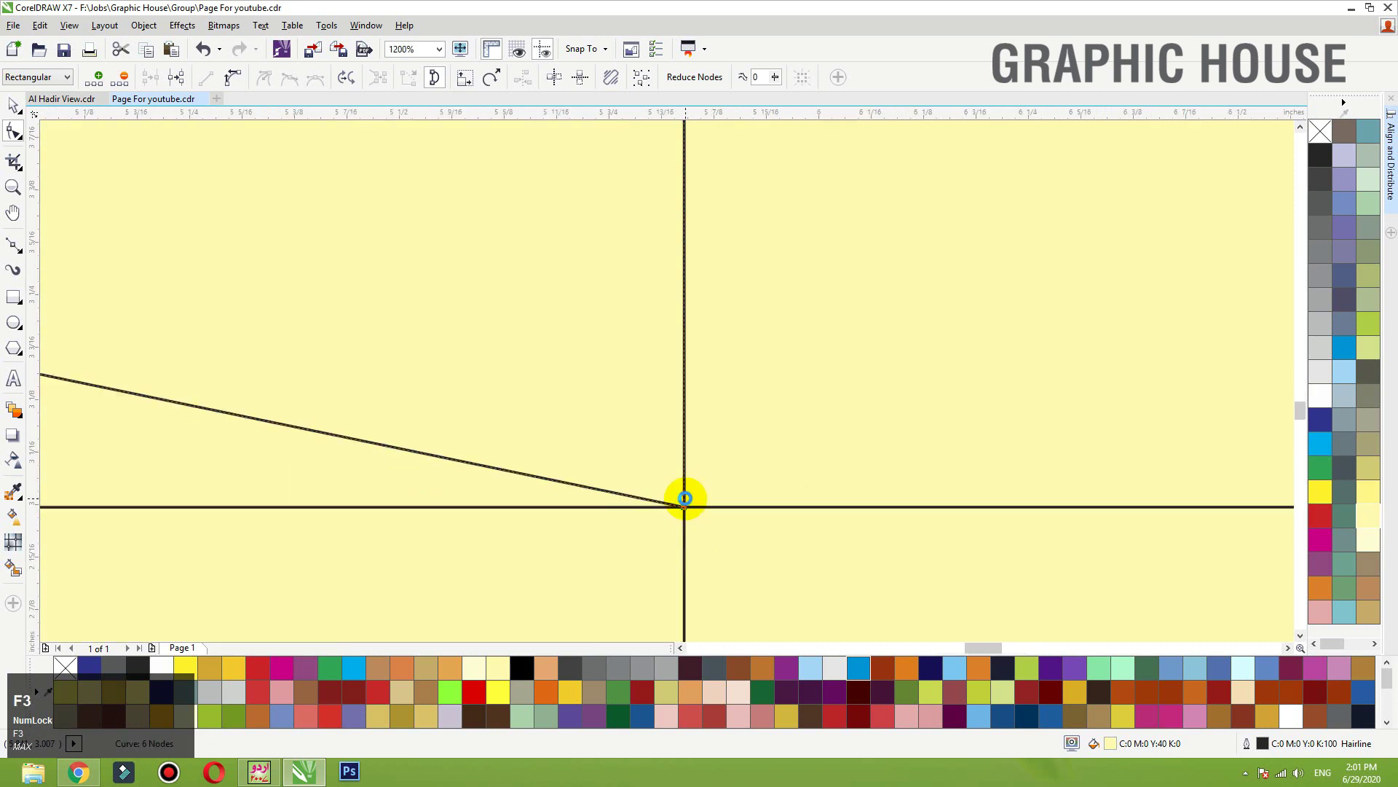
Step: Delete the 1-inch square behind the tapered flap
key("space")
key("F3")
left_click(397, 233)
key("Delete")
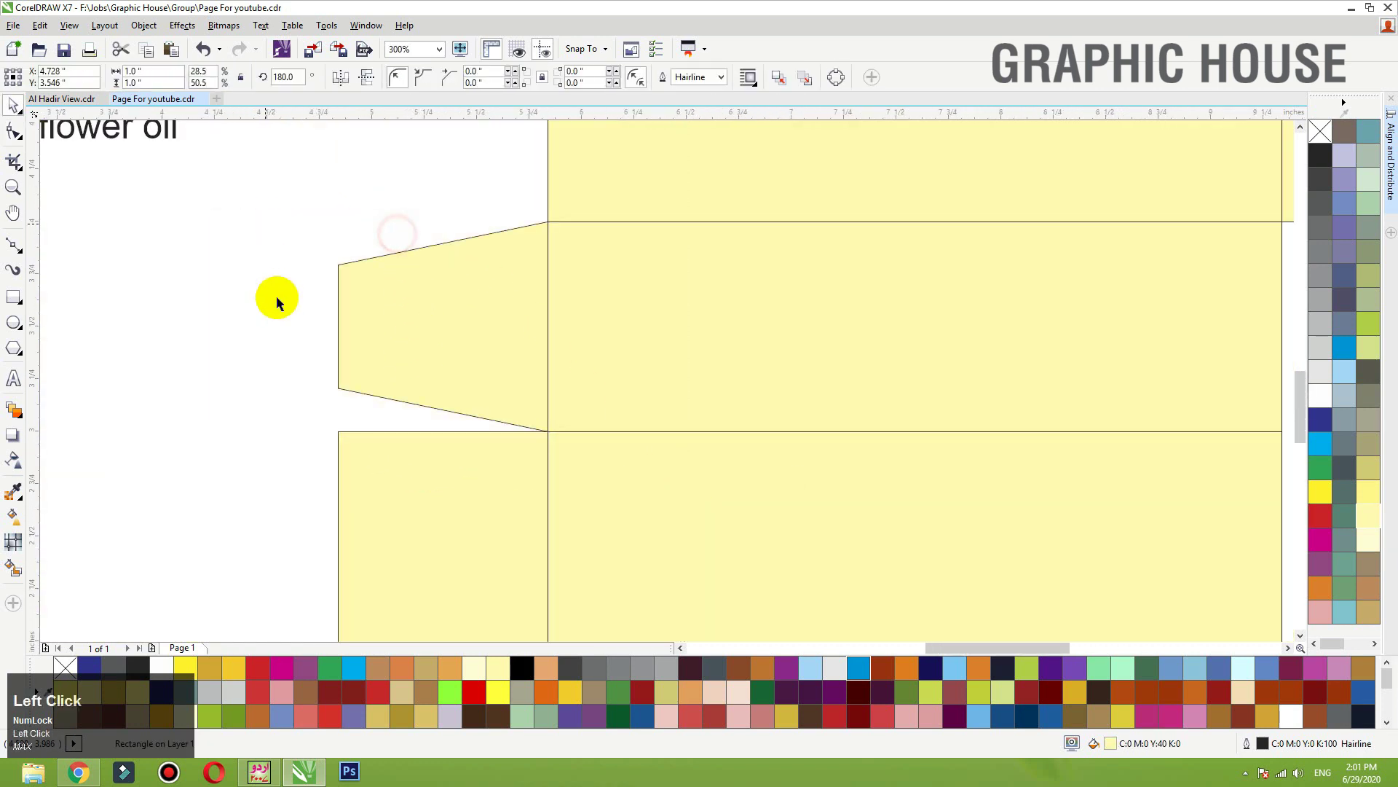
Step: Mirror a copy of the tapered flap onto the opposite end of the middle narrow panel
key("F3")
key("F3")
key("F2")
left_click_drag(221, 302, 775, 653)
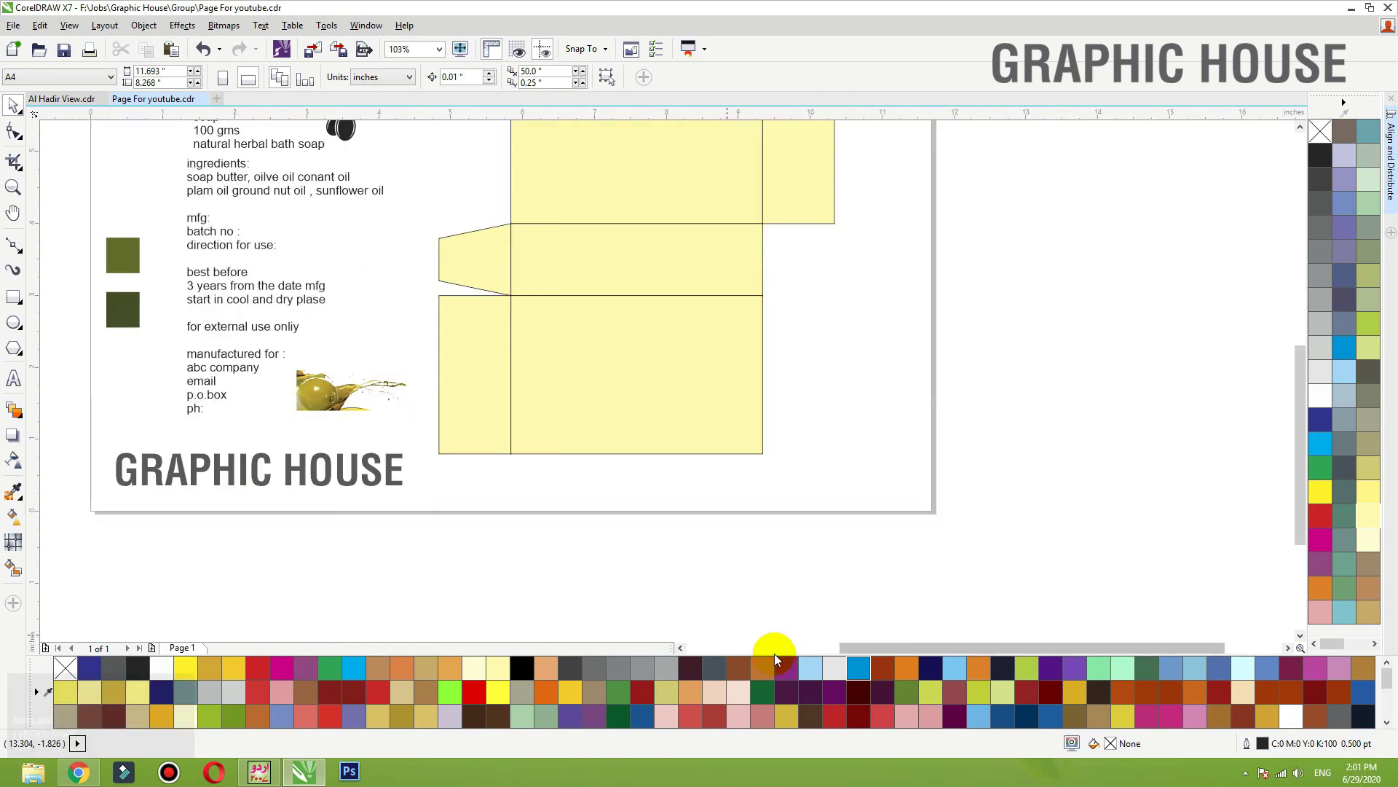
left_click(446, 298)
left_click_drag(434, 259, 763, 223)
right_click(562, 255)
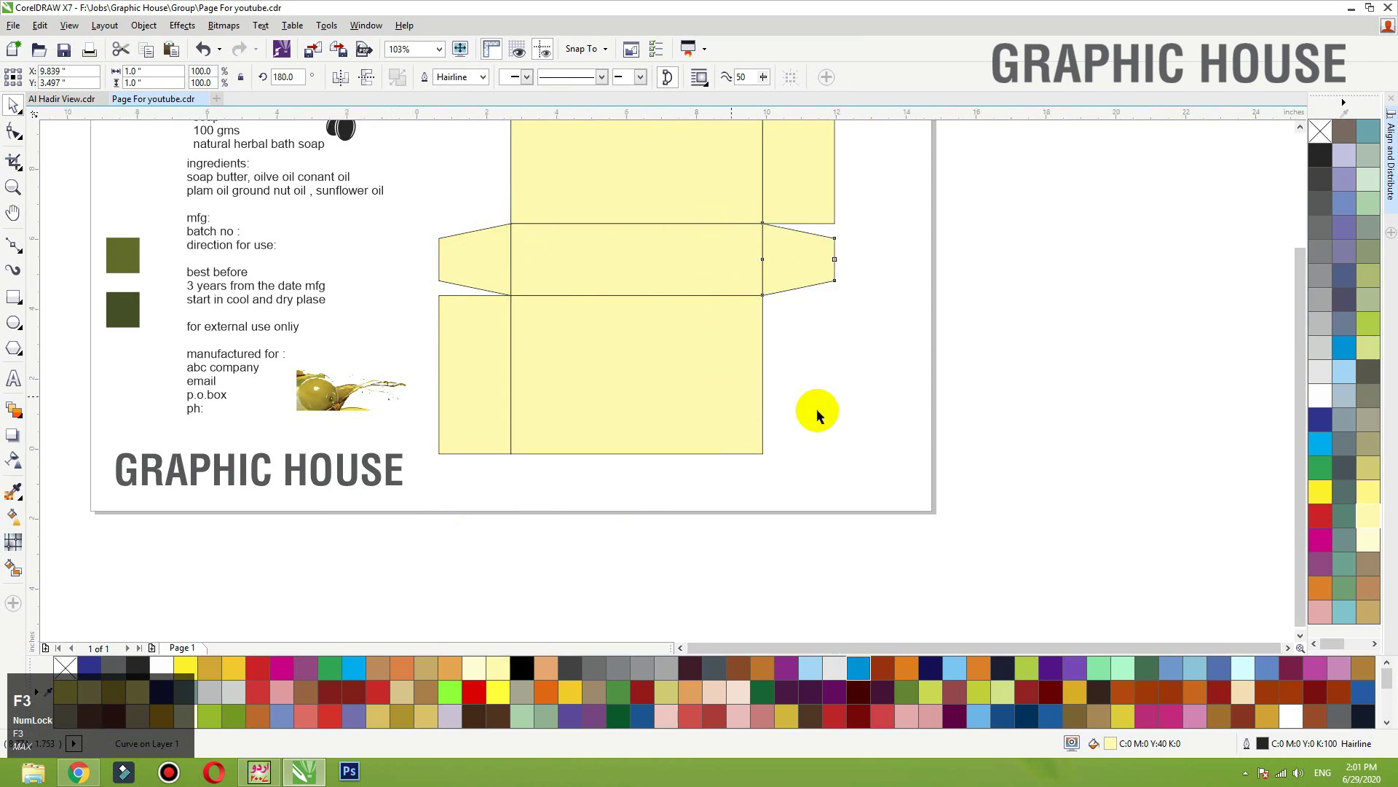
Step: Copy both tapered flaps up to the two ends of the uppermost narrow panel
scroll(815, 409, "down", 3)
scroll(631, 569, "up", 2)
left_click(632, 510, "shift")
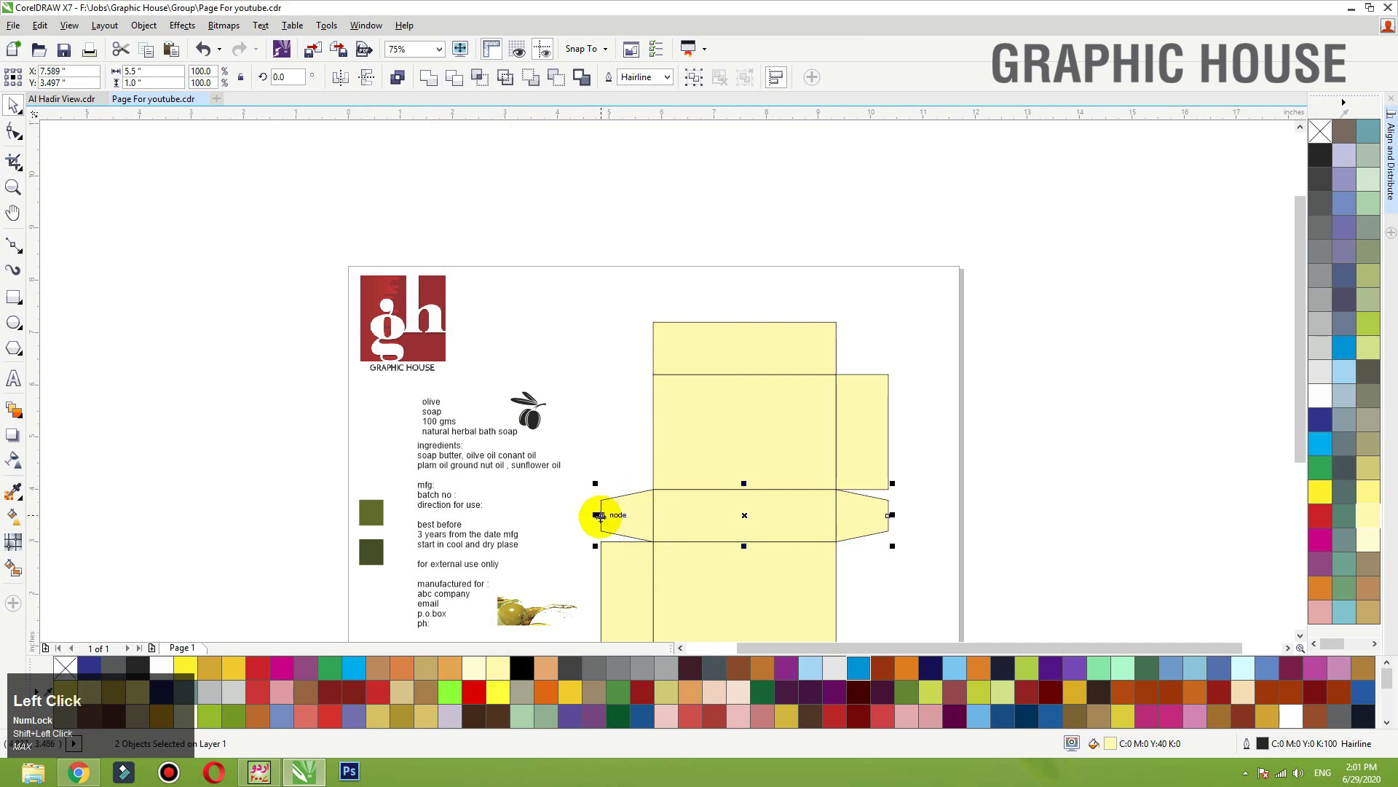
left_click_drag(597, 515, 653, 350)
left_click(690, 252)
key("F3")
key("F2")
left_click_drag(559, 263, 872, 548)
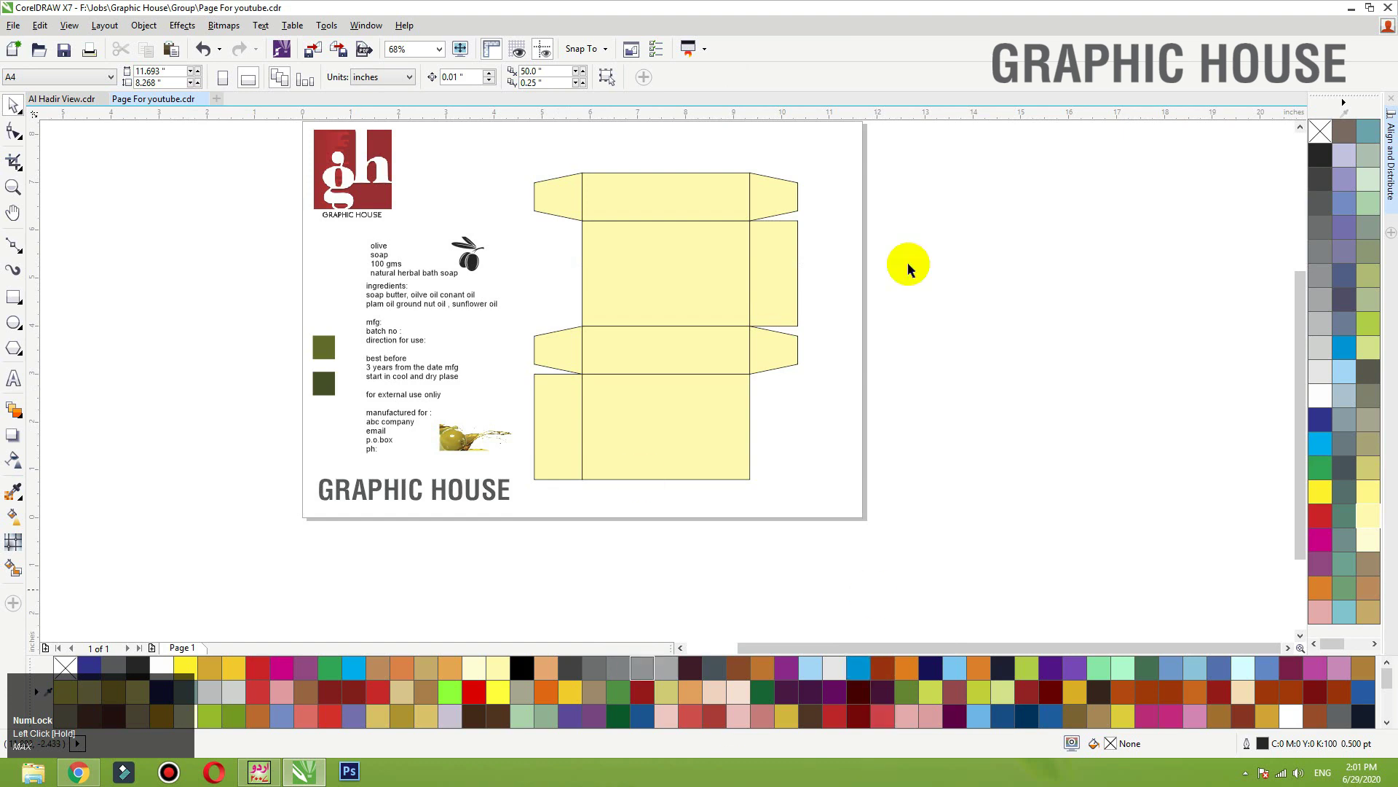
Step: Draw a rectangle about 0.55 by 2.2 inches along the outer edge of the upper large panel's side flap
left_click(14, 297)
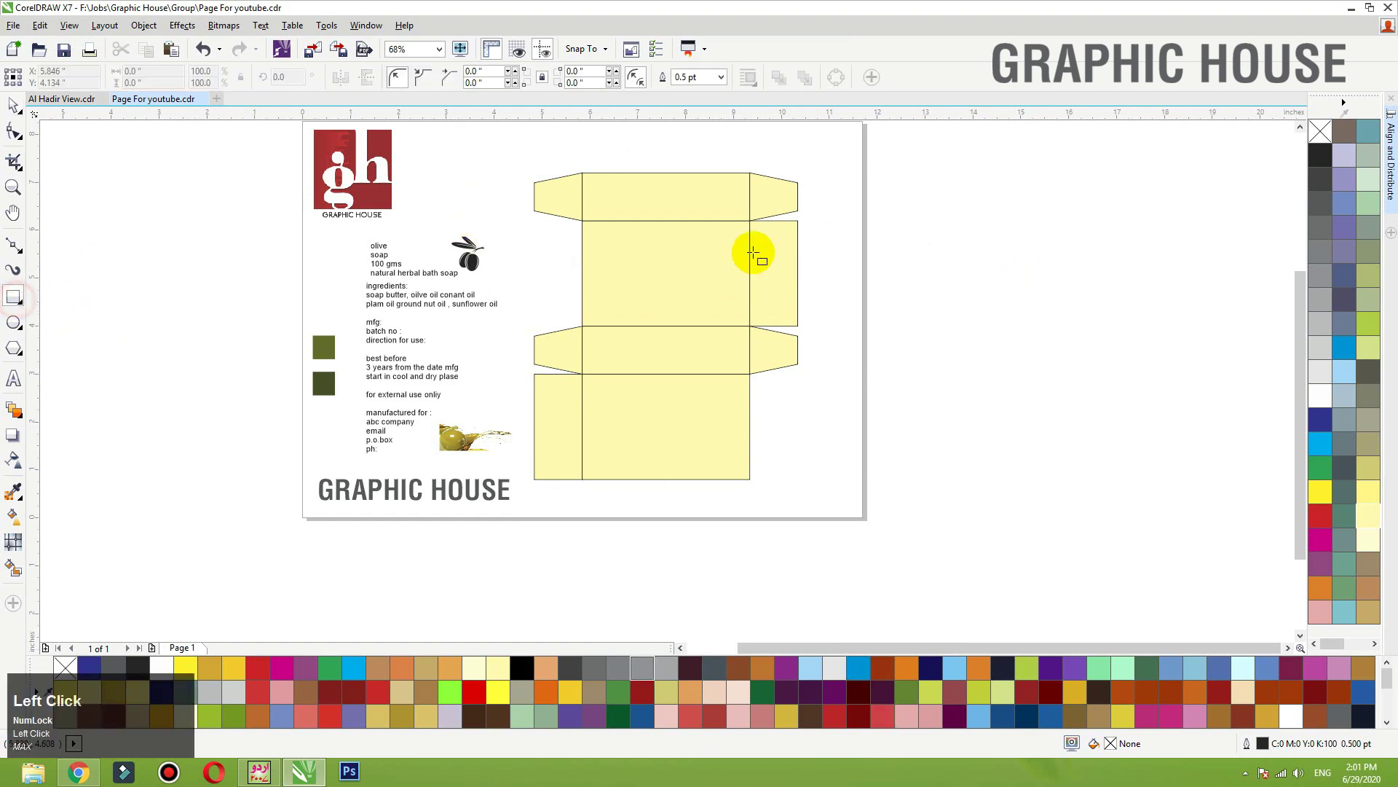
scroll(802, 314, "up", 3)
left_click_drag(677, 220, 745, 499)
key("space")
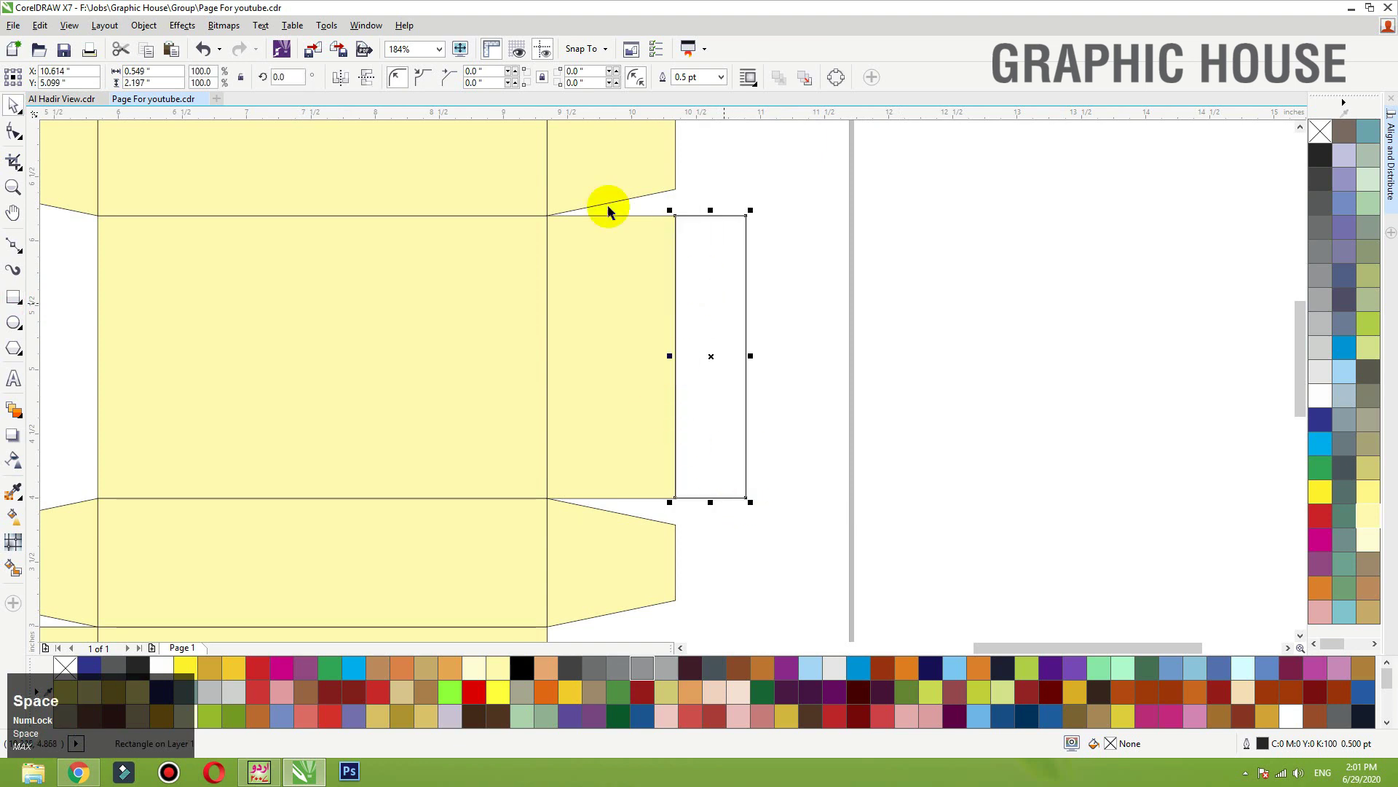
Step: Set the new rectangle's height to 2.2 inches and snap it flush against the side flap's outer edge
left_click(142, 82)
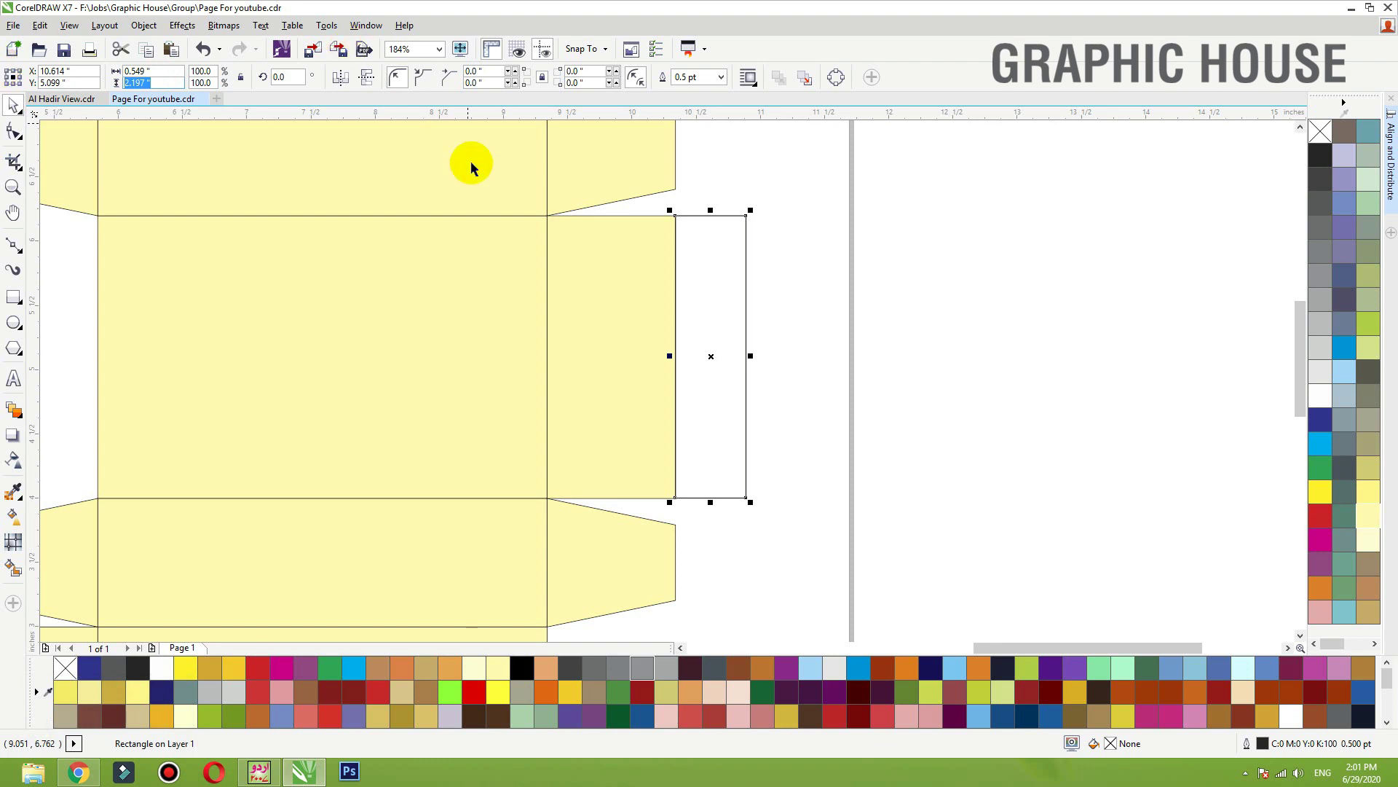
left_click(595, 283)
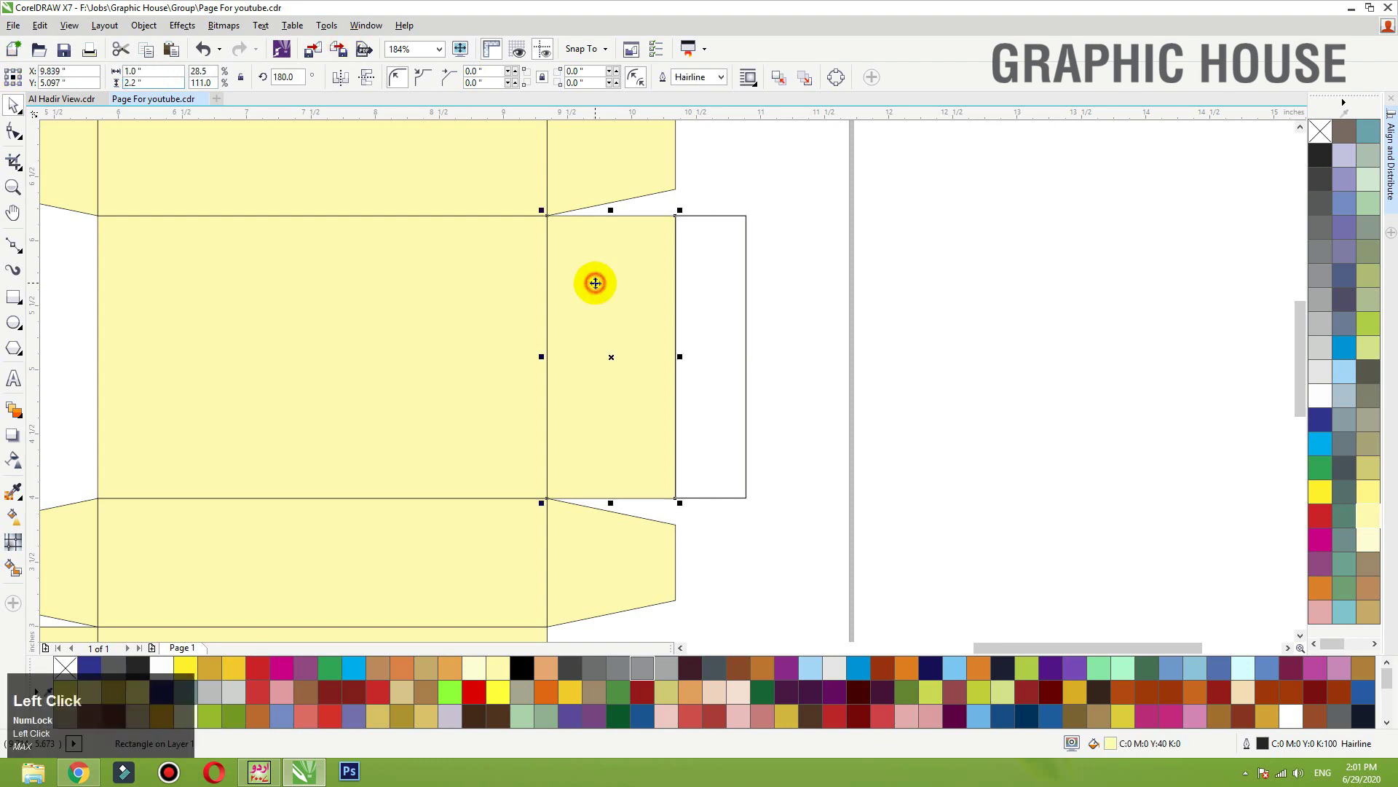
left_click(711, 217)
left_click(150, 81)
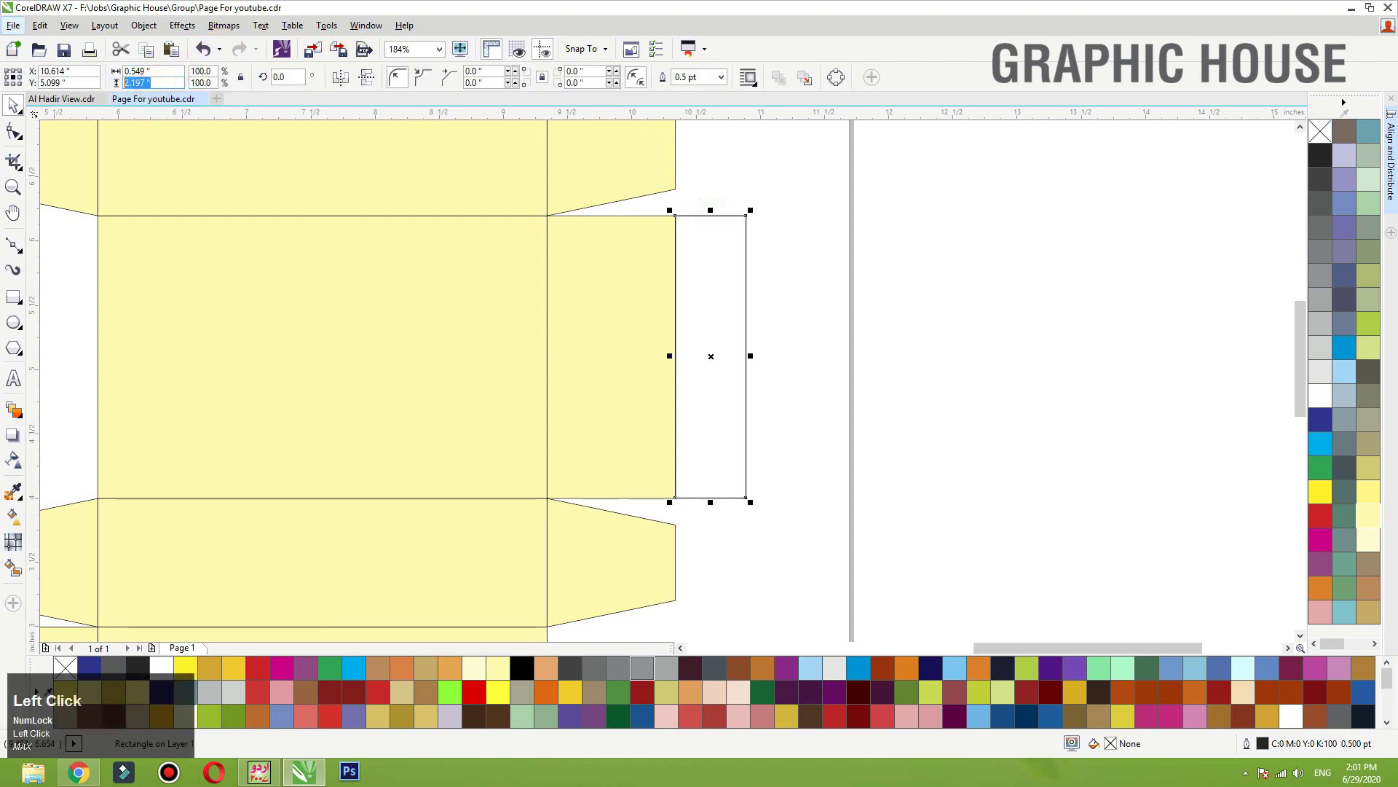
type("2.2")
key("Return")
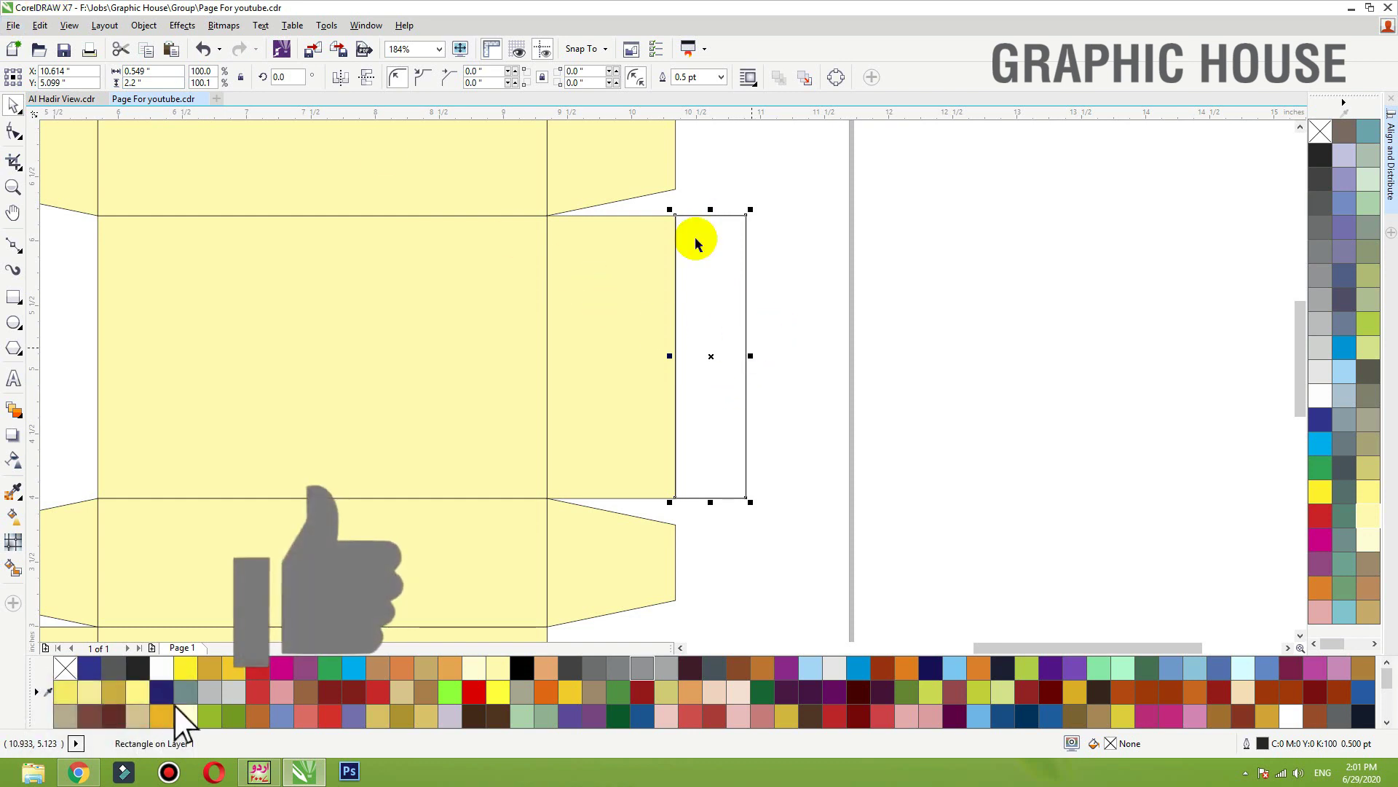
left_click_drag(692, 214, 770, 219)
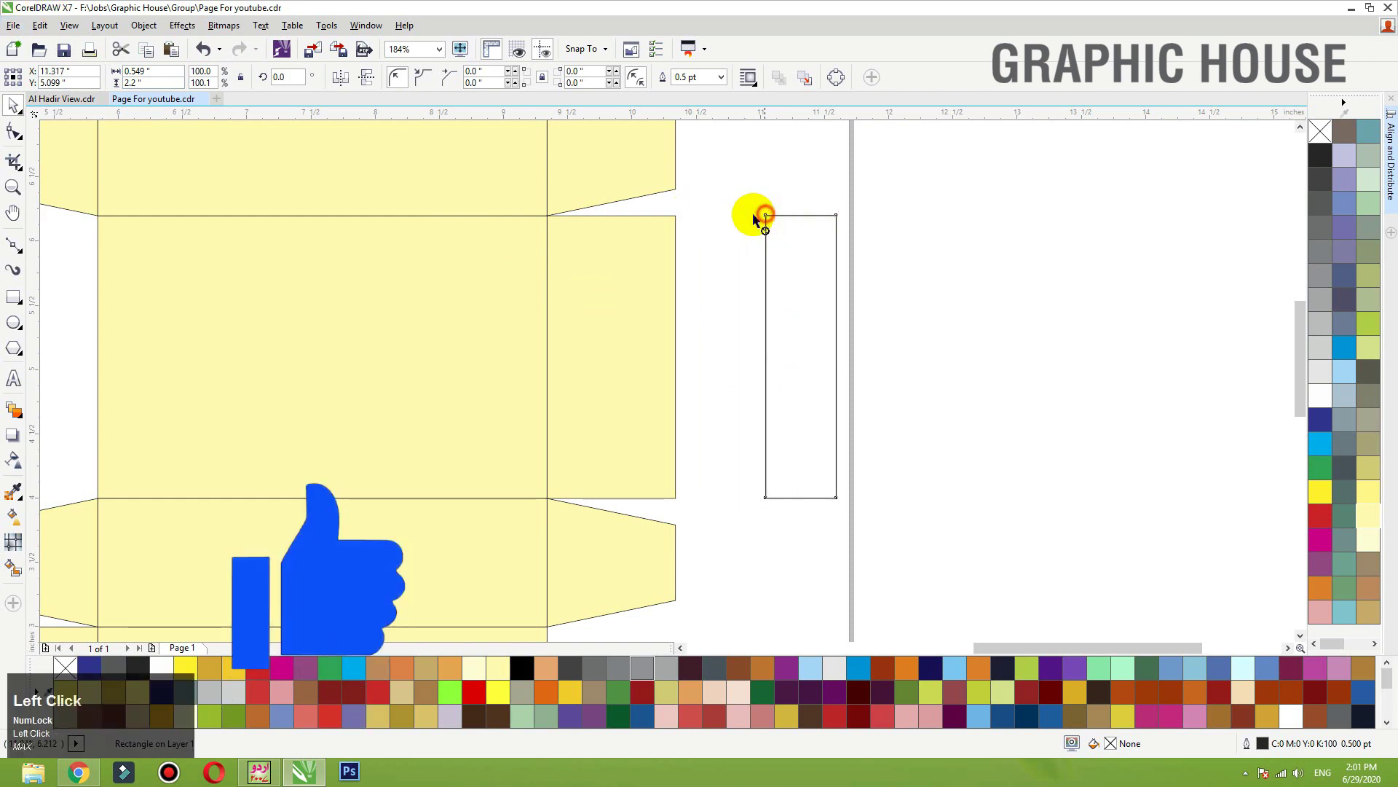
left_click_drag(757, 217, 677, 217)
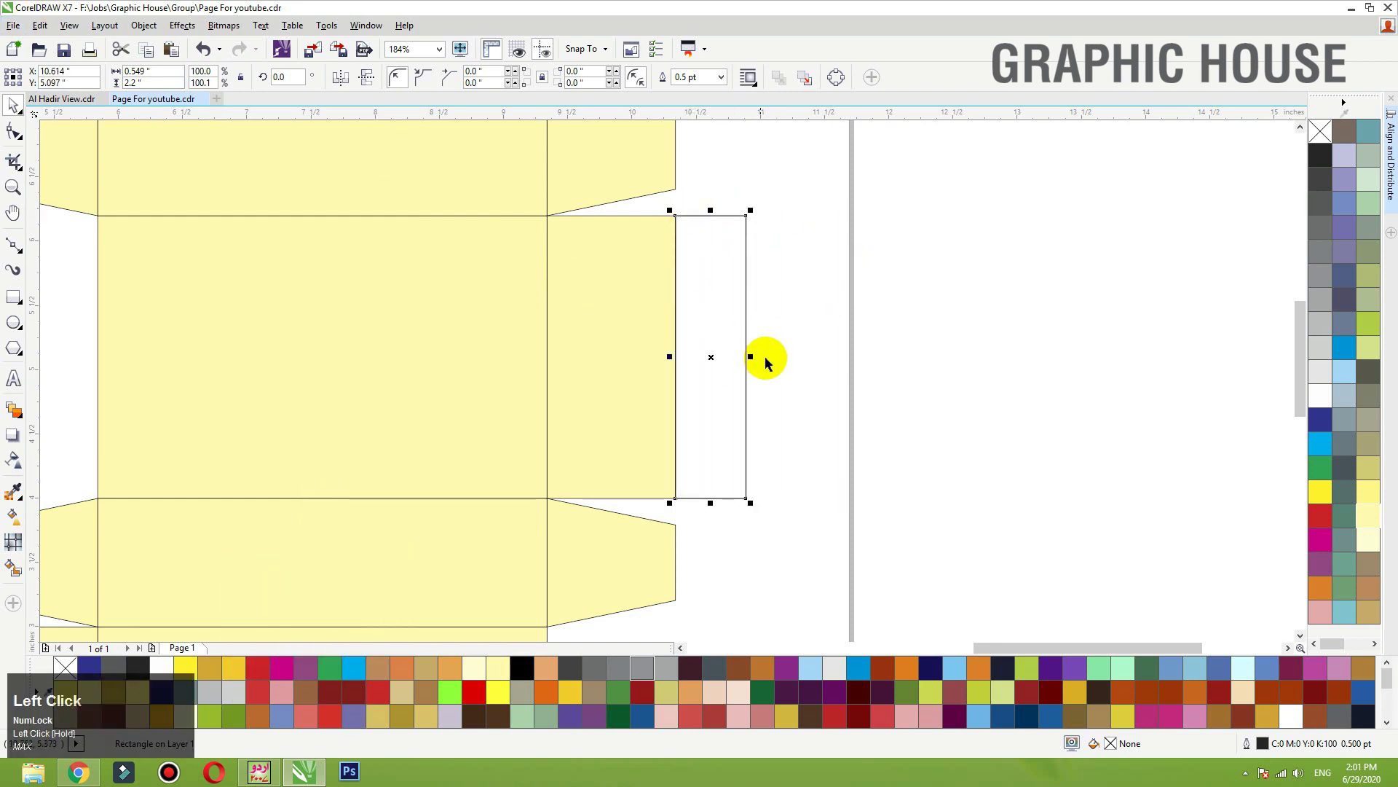
Step: Halve the rectangle's width to 0.274 inches and round its two outer corners with a 1-inch radius
left_click_drag(751, 357, 711, 357)
key("F10")
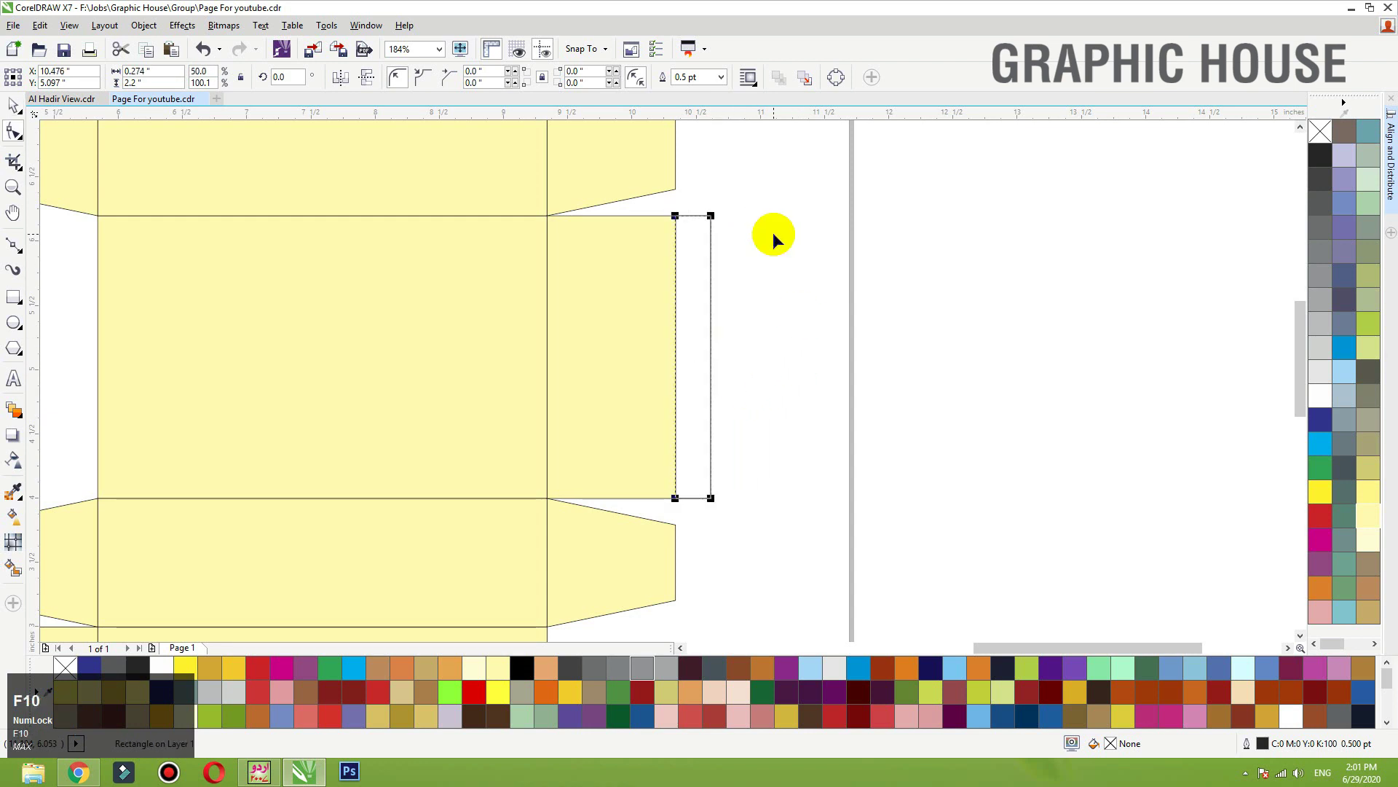
left_click(542, 76)
left_click(582, 83)
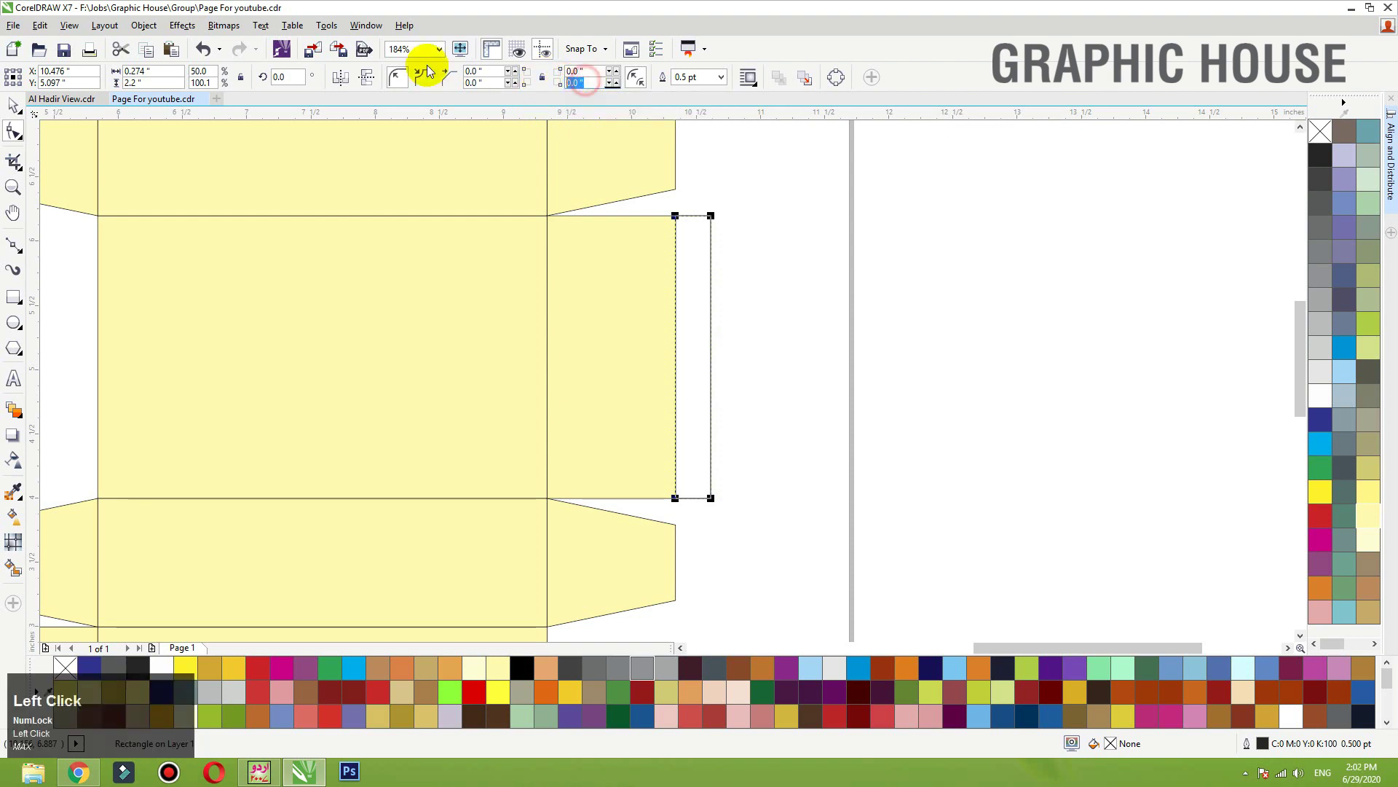
type("1")
key("Return")
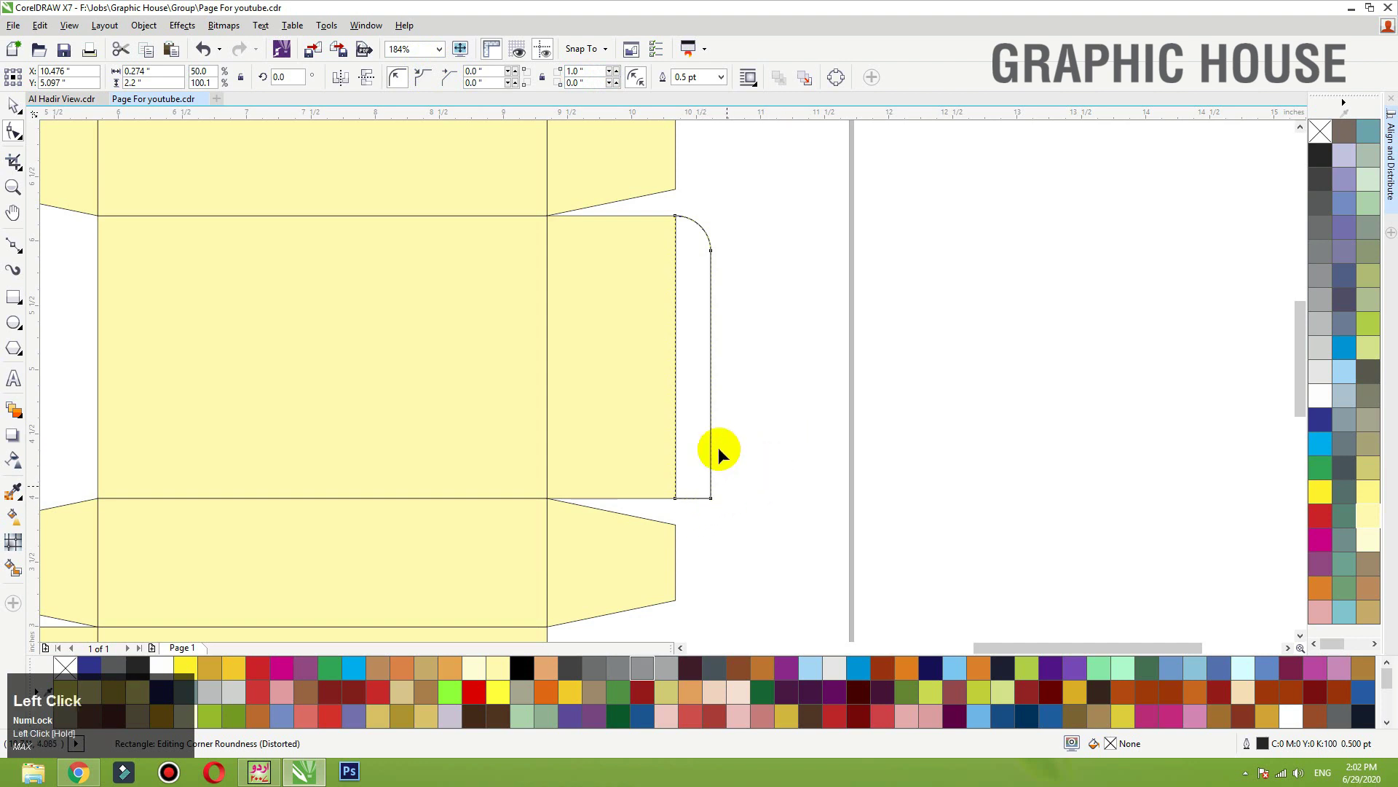
left_click(483, 71)
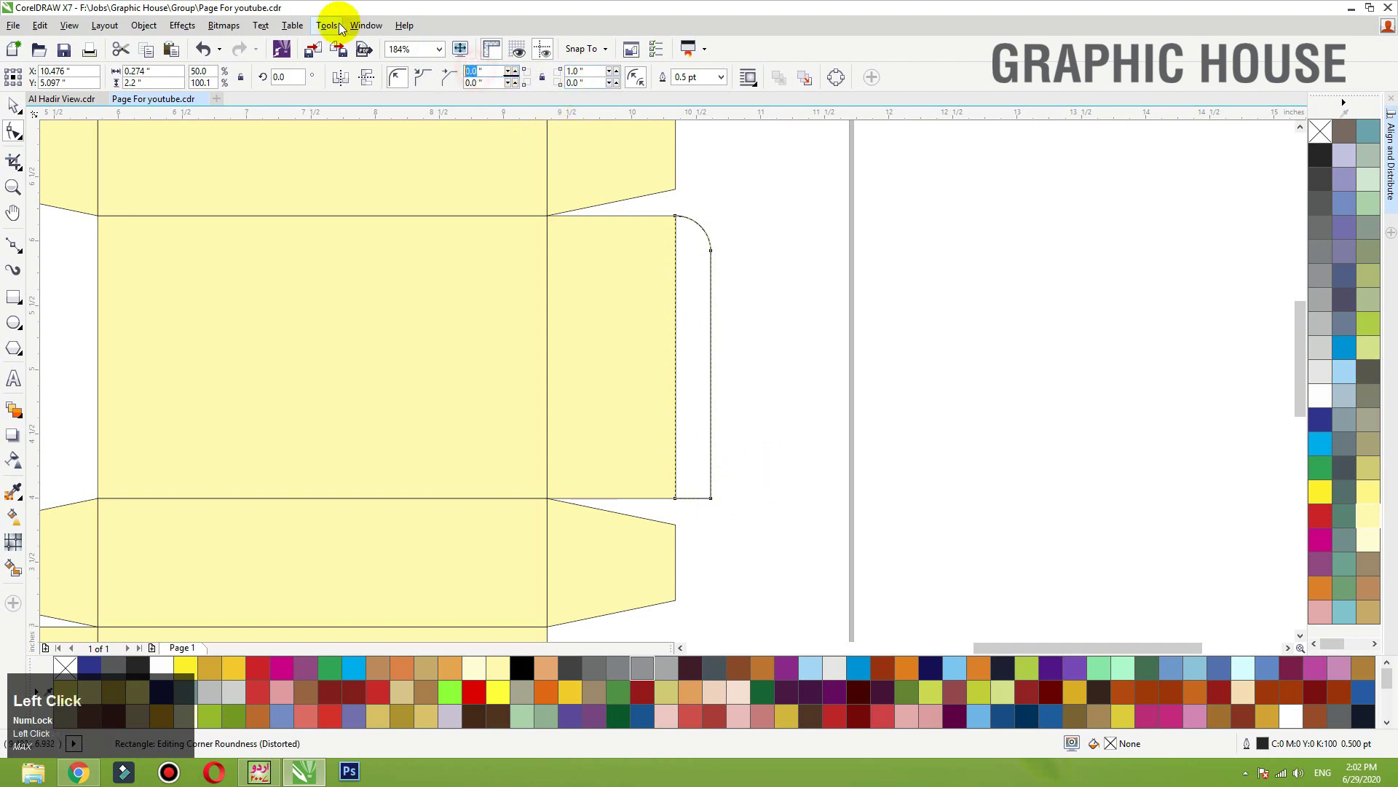
key("ctrl+z")
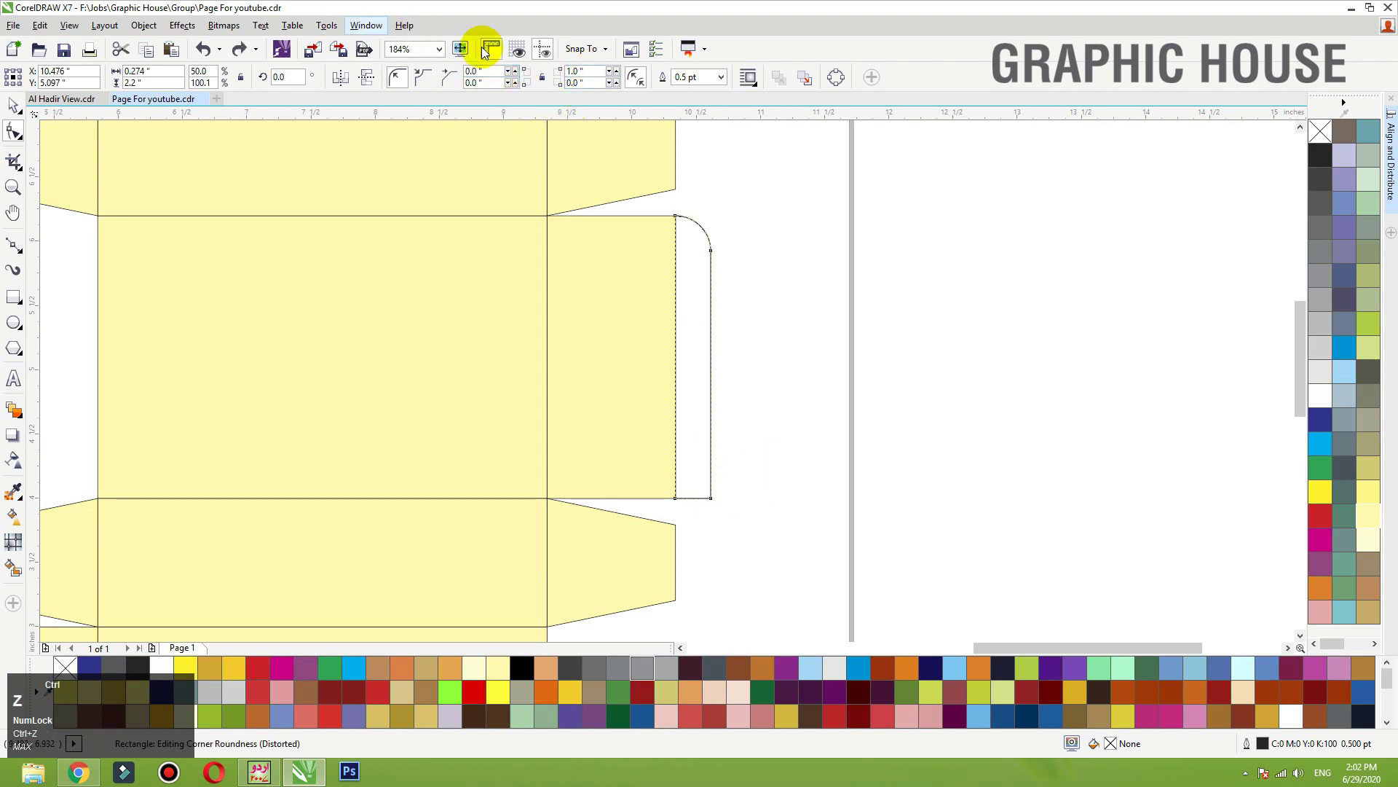
left_click(587, 81)
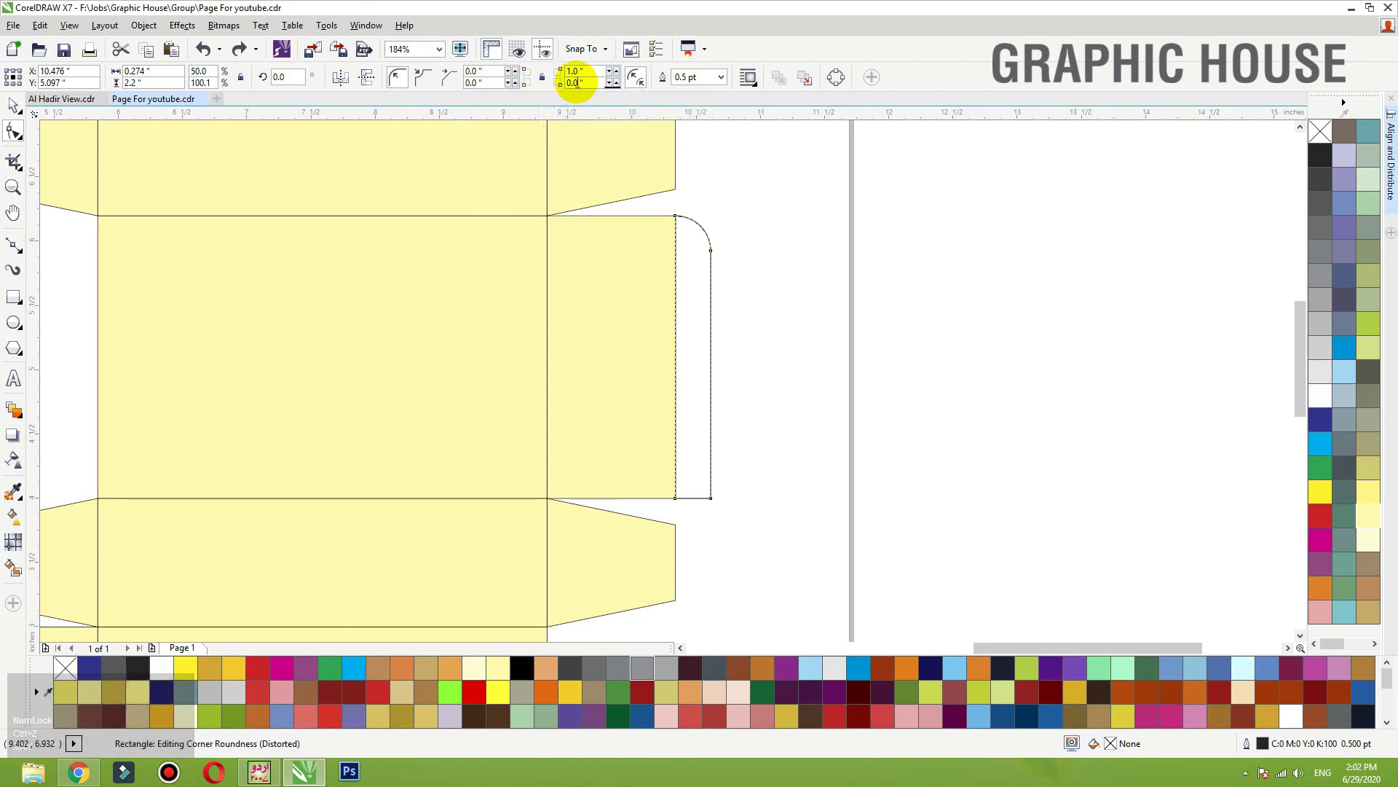
type("1")
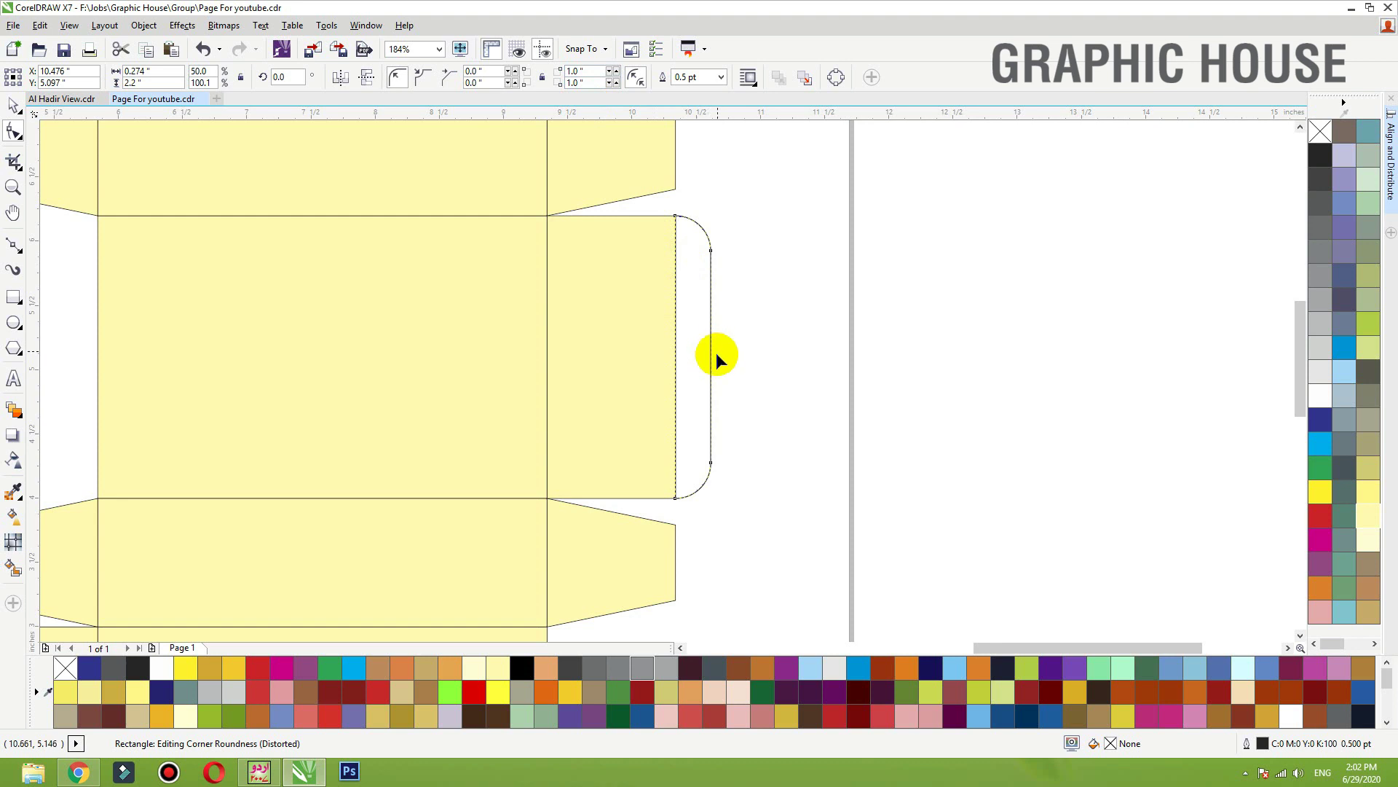
key("space")
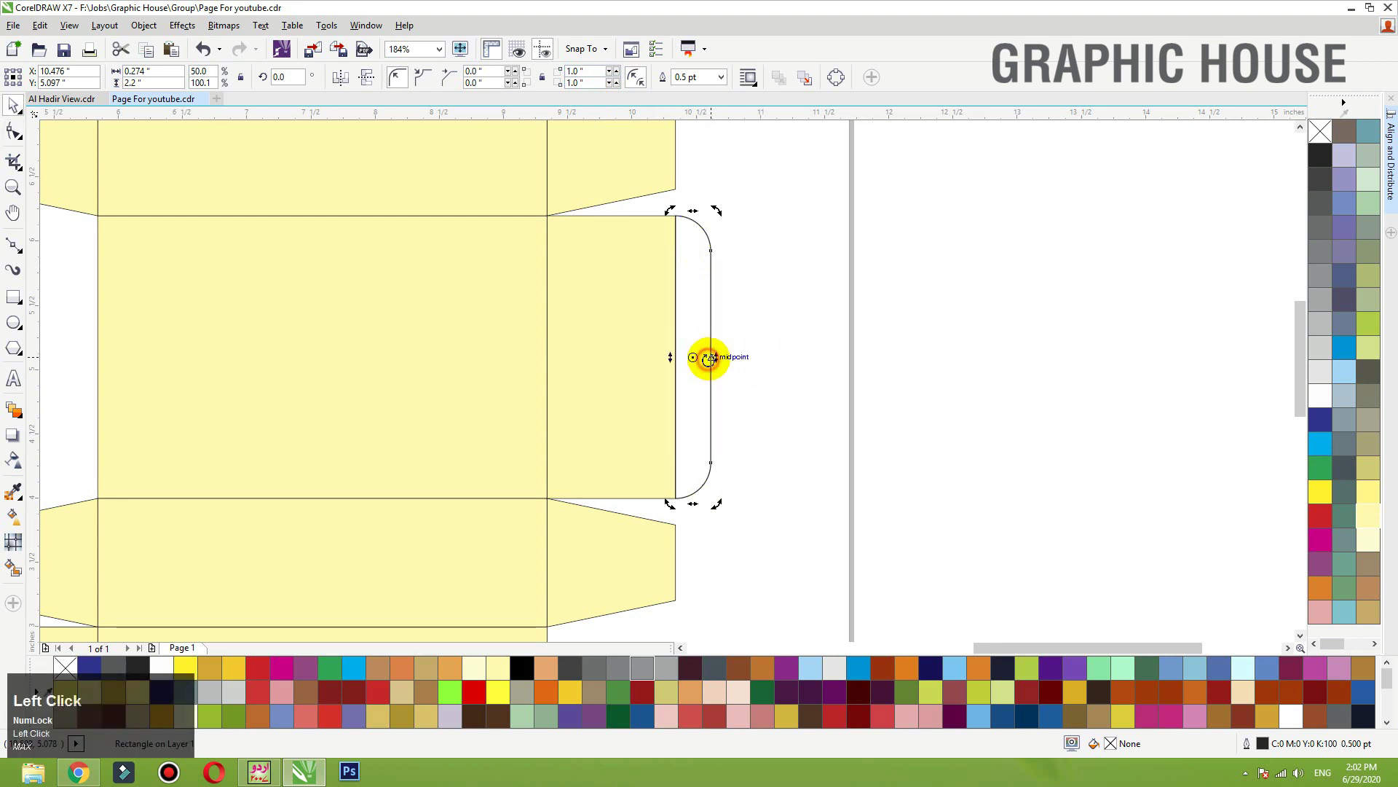
Step: Fill the rounded tuck flap with light green (C20 M0 Y20 K0) and remove its outline
scroll(708, 359, "down", 3)
left_click(761, 308)
left_click(710, 335)
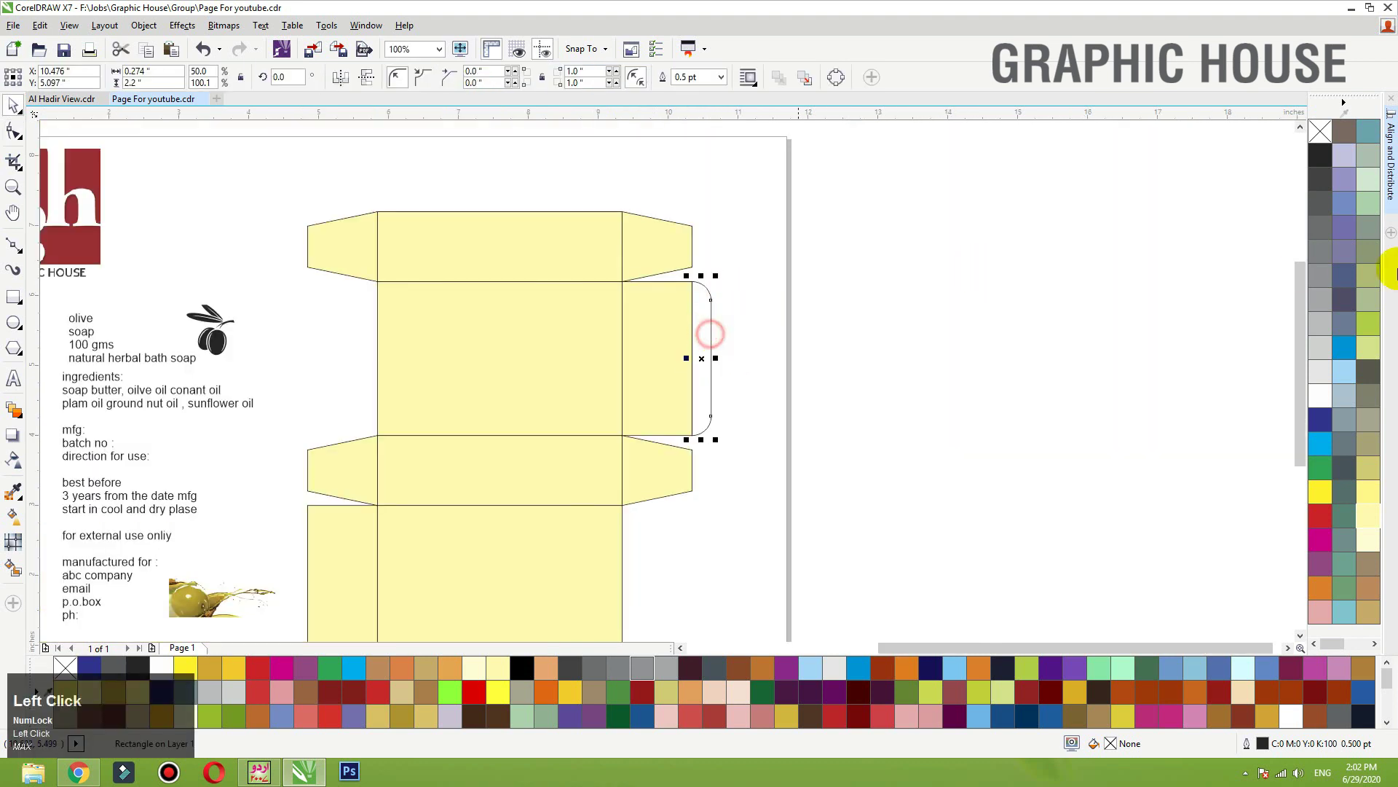
left_click(1361, 172)
right_click(1325, 133)
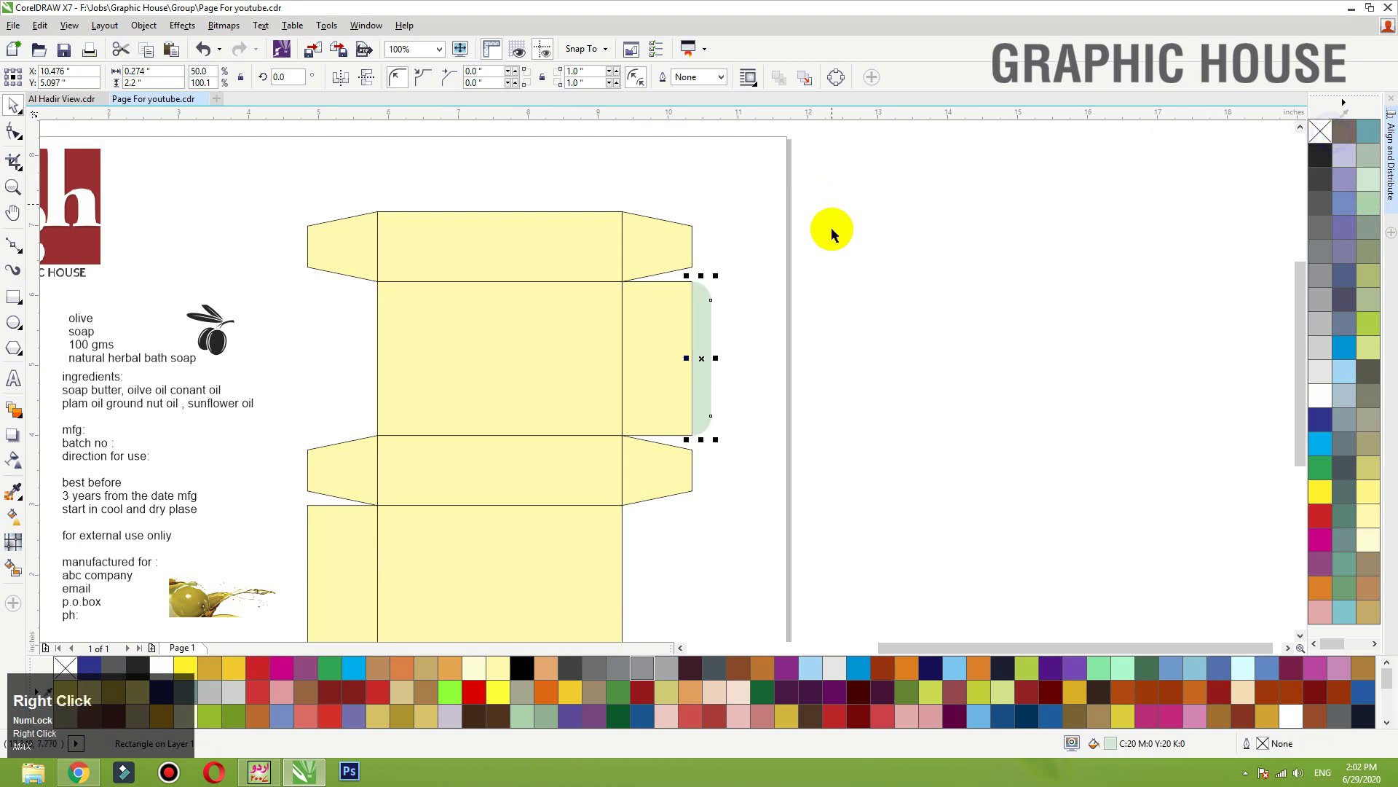
left_click(778, 240)
Step: Place a horizontally mirrored copy of the green tuck flap against the lower side flap's outer edge, centred vertically on that flap
scroll(778, 240, "down", 1)
key("F2")
left_click_drag(846, 231, 435, 541)
left_click_drag(833, 215, 872, 381)
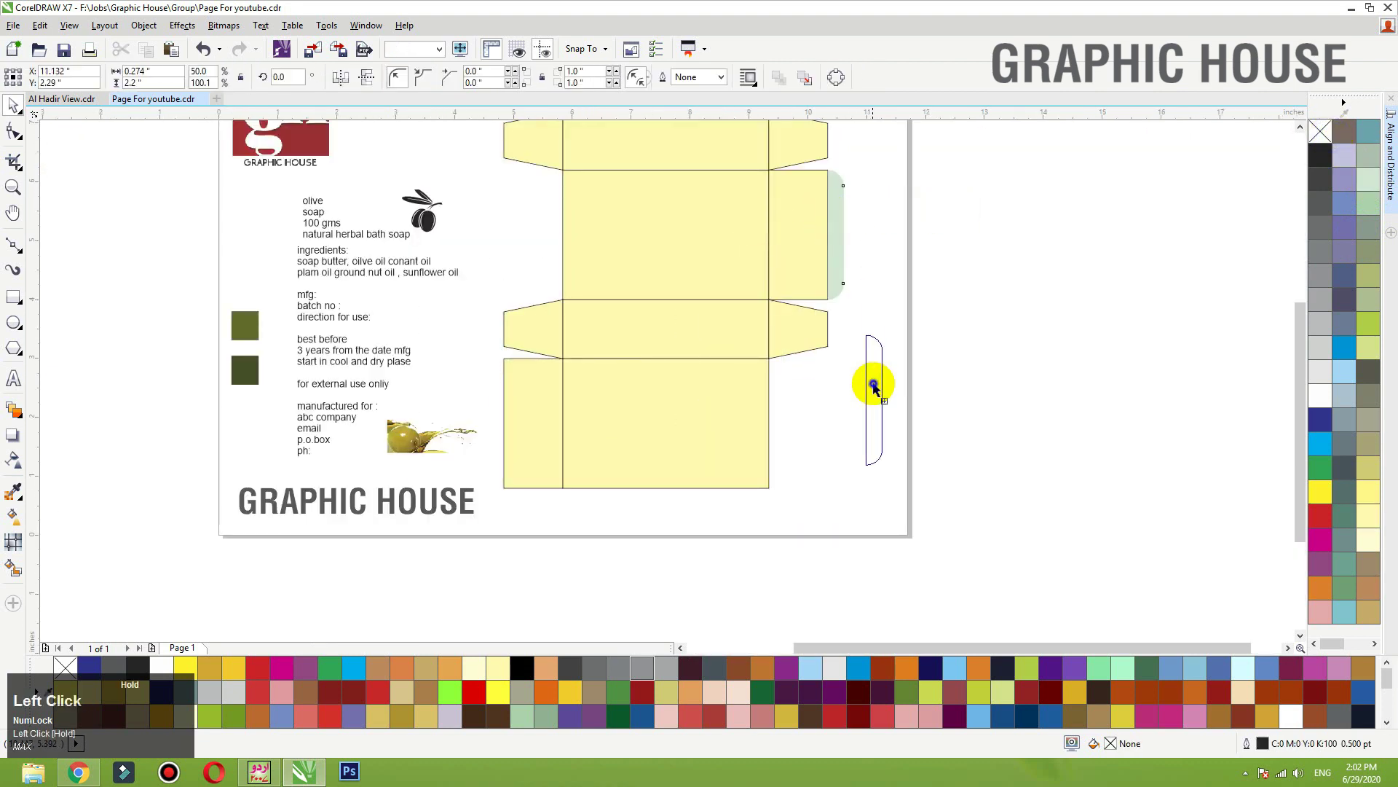
right_click(871, 382)
left_click(341, 77)
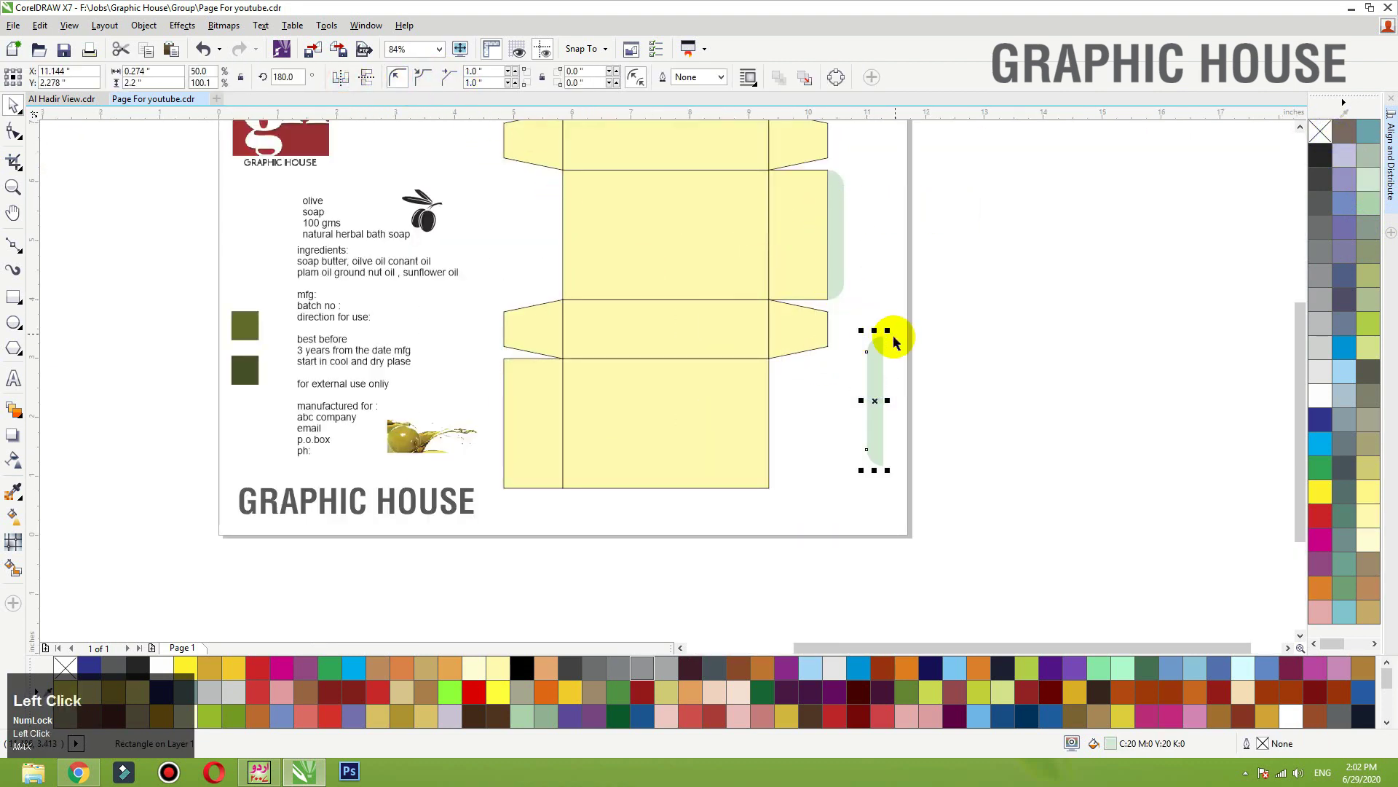
left_click_drag(883, 341, 504, 363)
scroll(522, 375, "up", 10)
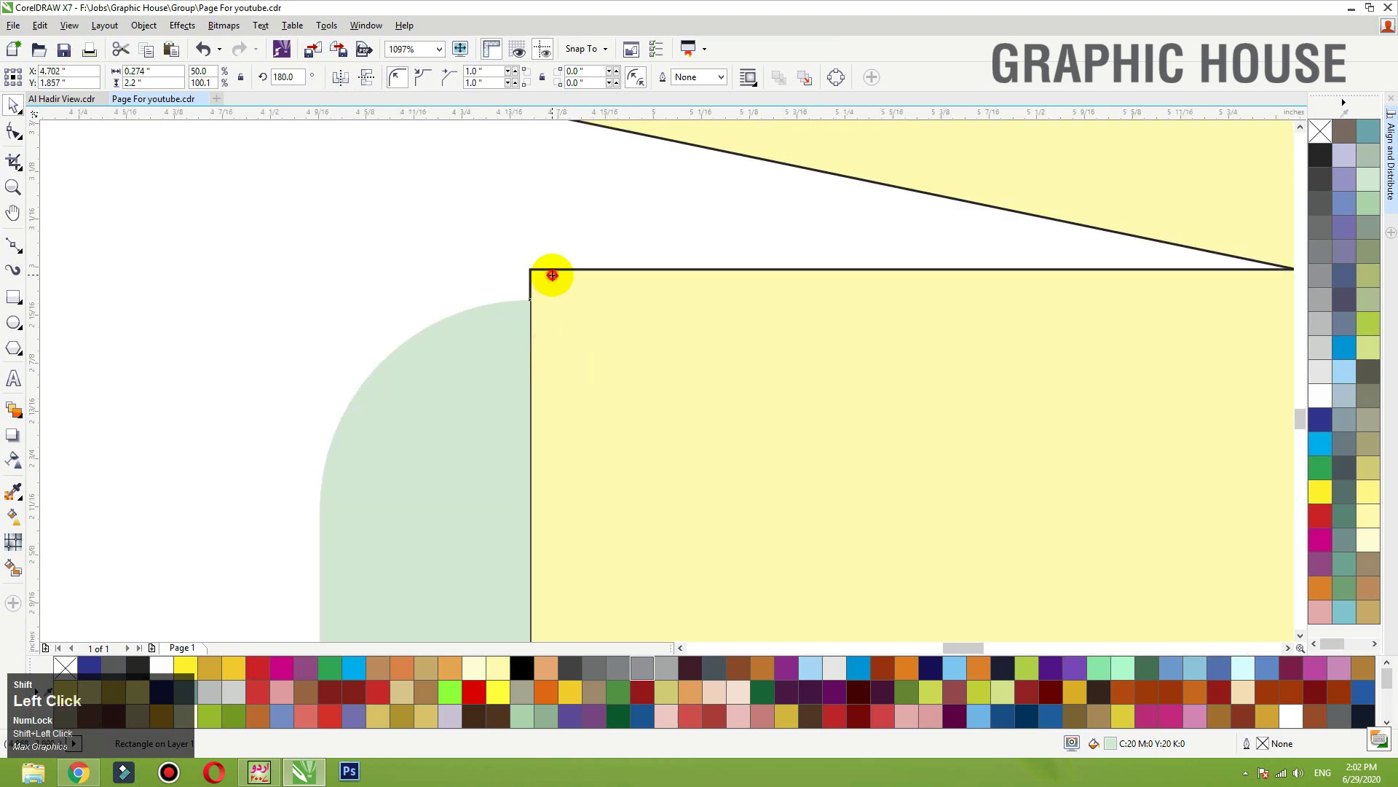
left_click(552, 274, "shift")
key("e")
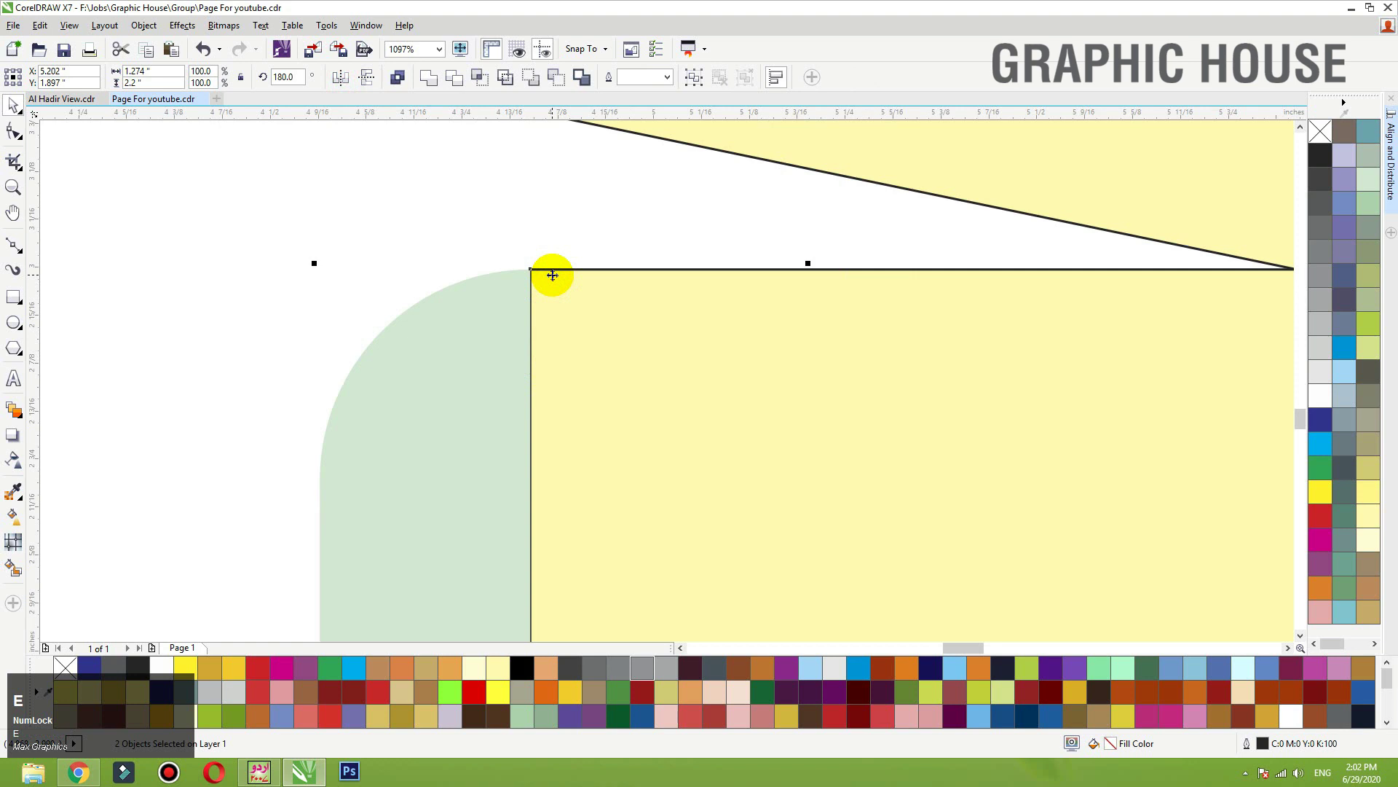
Step: Give every panel and flap of the dieline a black outline and a light green C20 M0 Y60 K0 fill
key("F3")
left_click_drag(874, 517, 501, 147)
right_click(1320, 156)
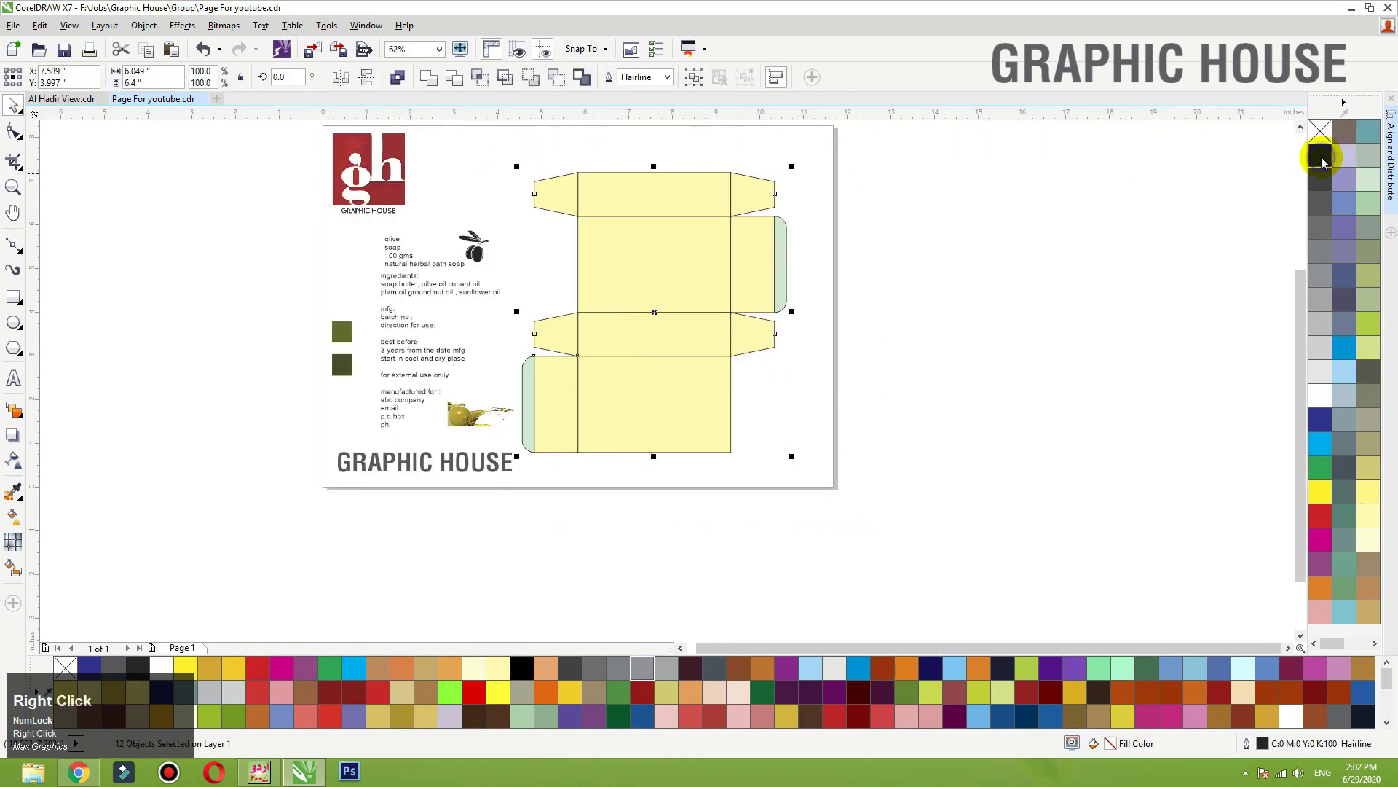
left_click(1367, 352)
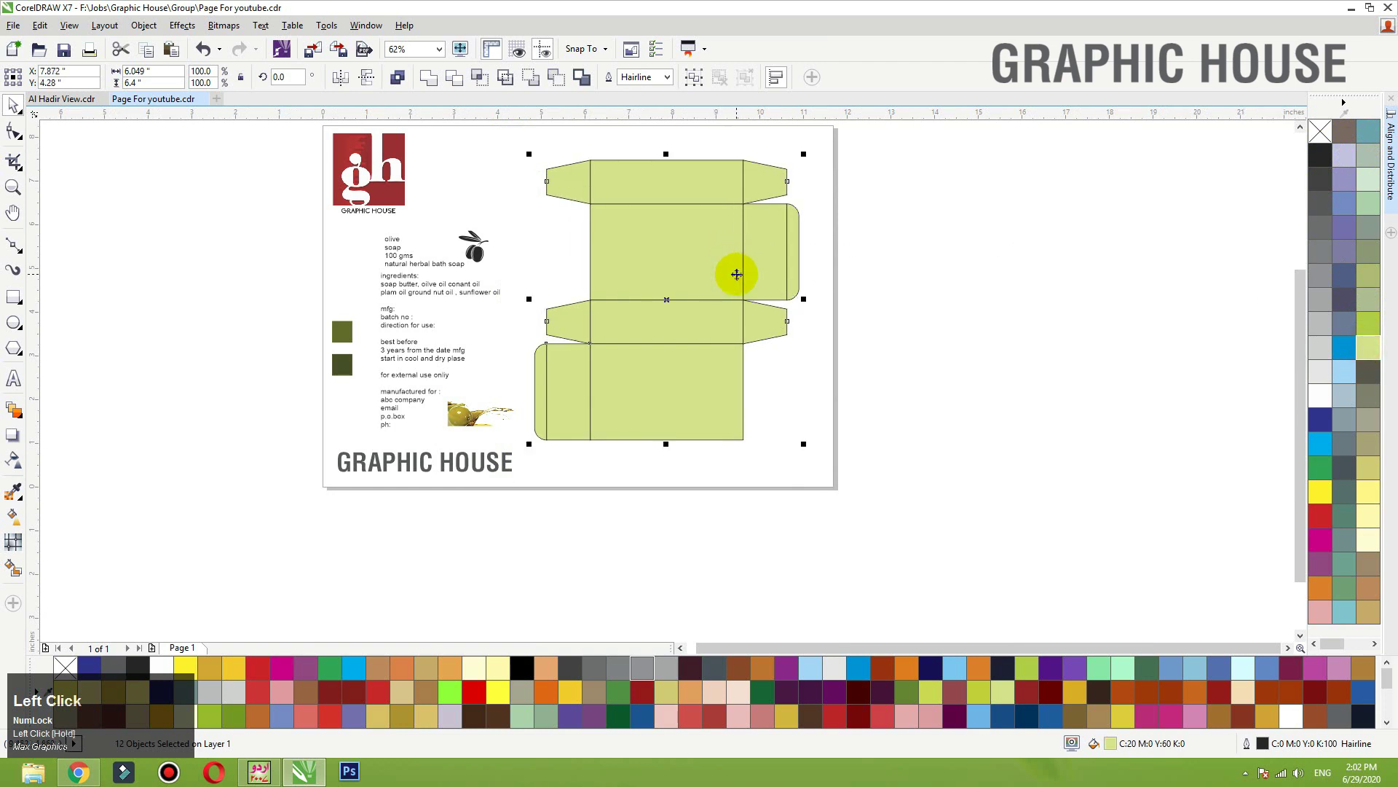
key("shift+F2")
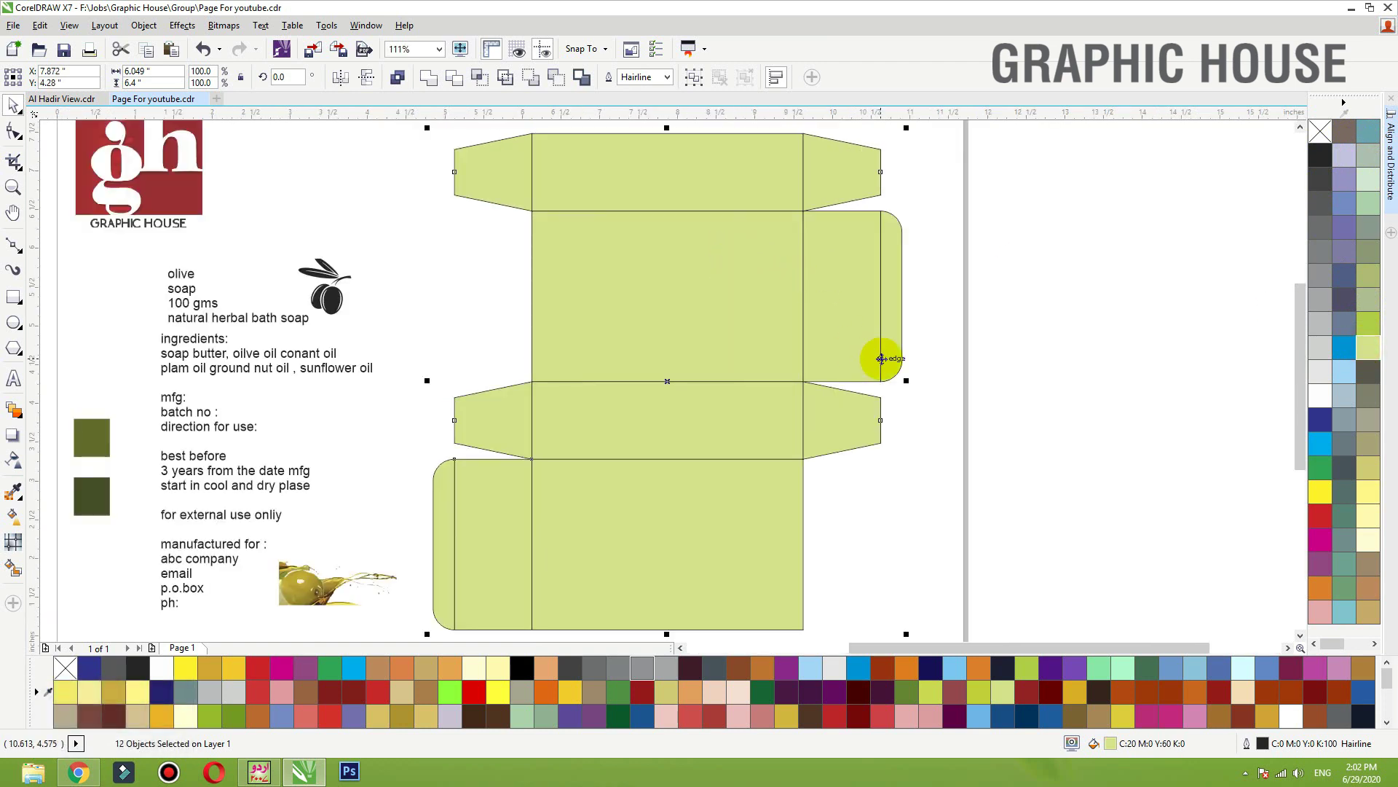
Step: Place a 3.5 × 0.368 inch mirrored, shortened copy of the lowest main panel directly beneath its bottom edge as a glue flap
left_click(730, 555)
scroll(728, 333, "down", 2)
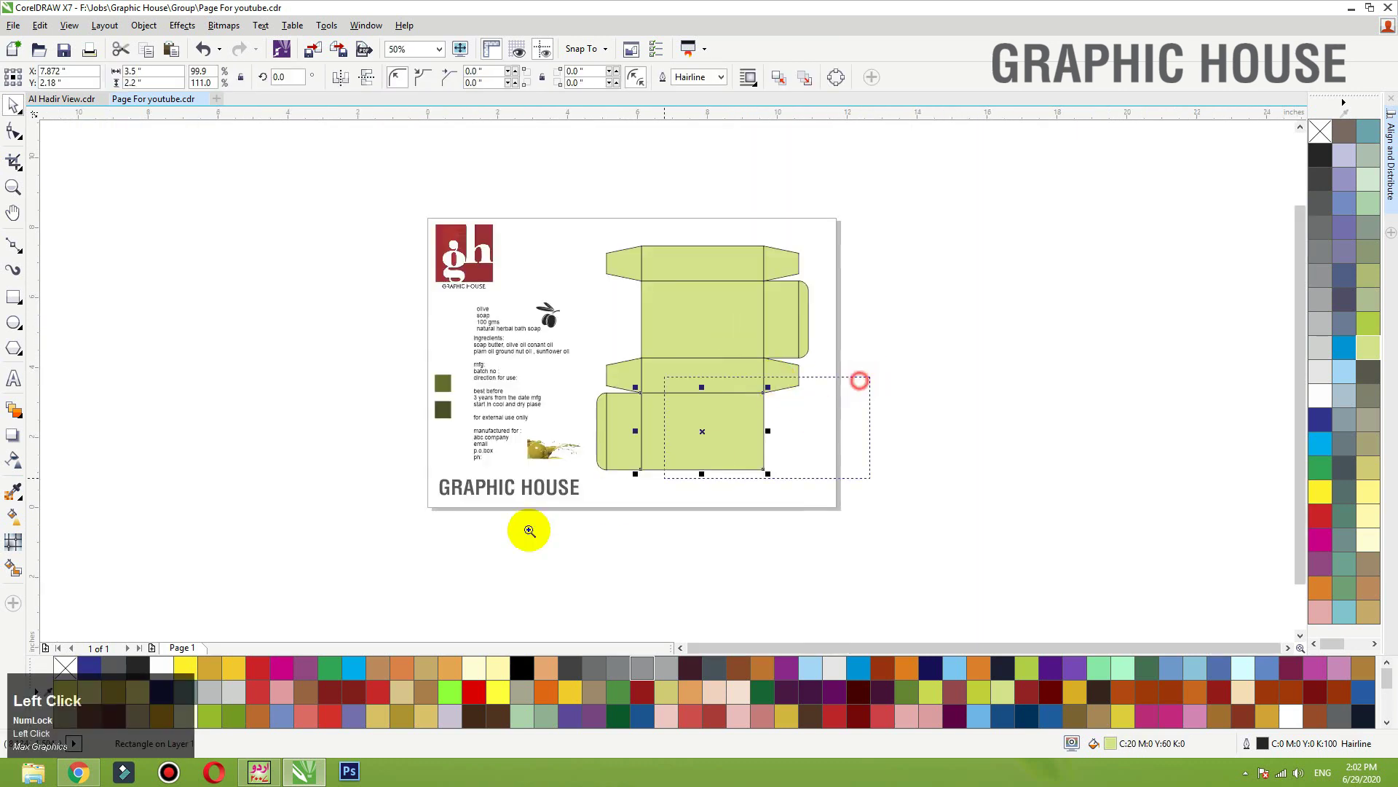
scroll(708, 484, "up", 3)
left_click_drag(688, 170, 696, 472)
right_click(696, 472)
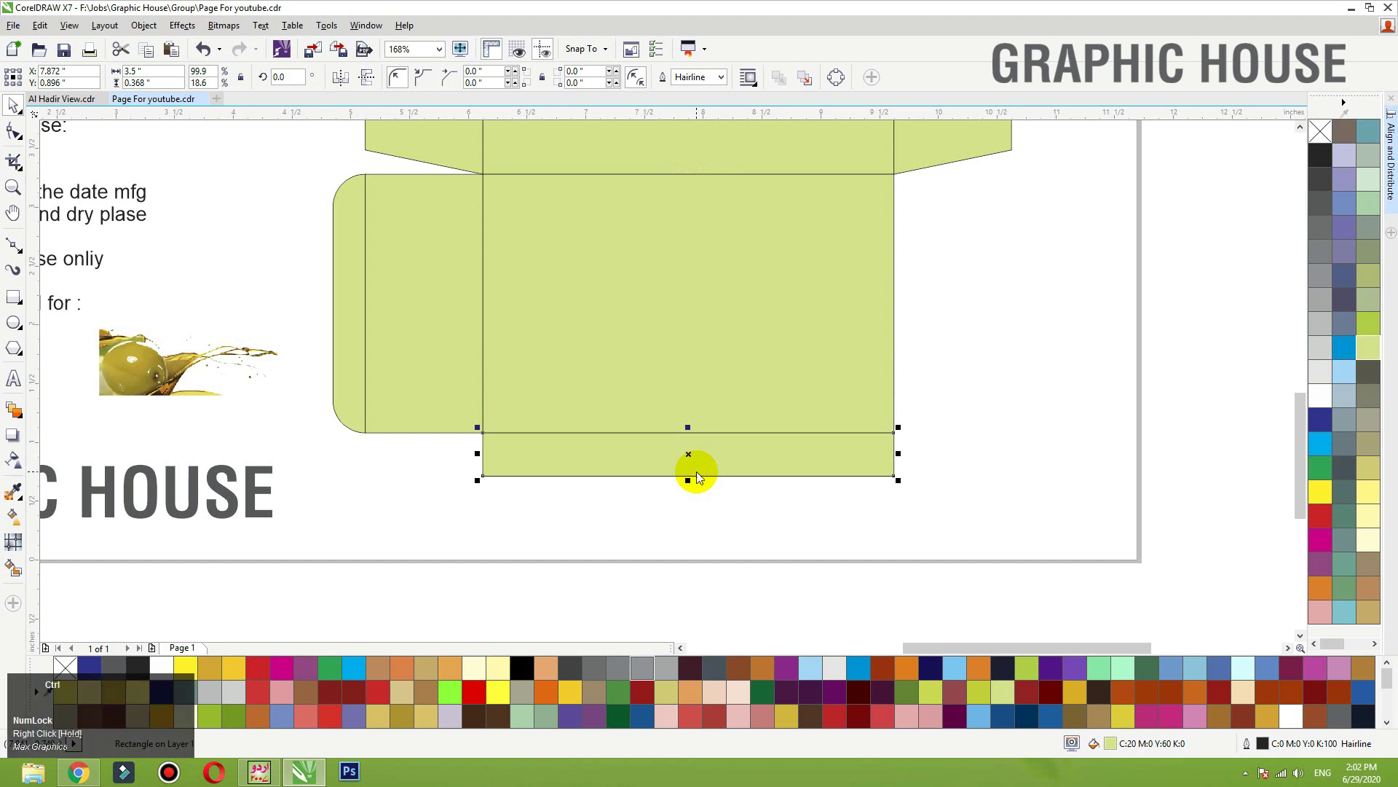
Step: Convert the glue flap to curves and shift both of its lower corner nodes inward to taper the sides
key("ctrl+q")
key("F10")
left_click_drag(906, 463, 876, 492)
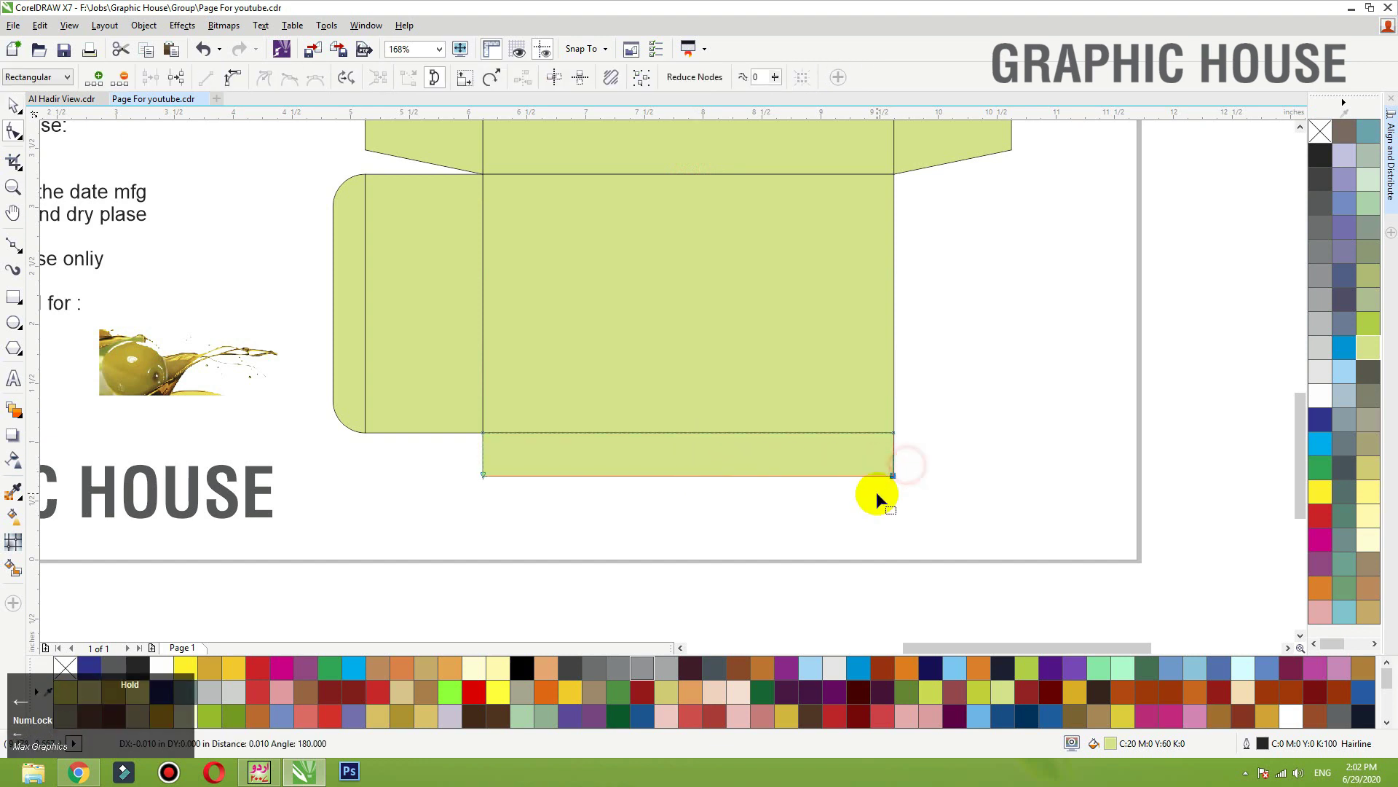
key("Left")
key("Left")
key("Left")
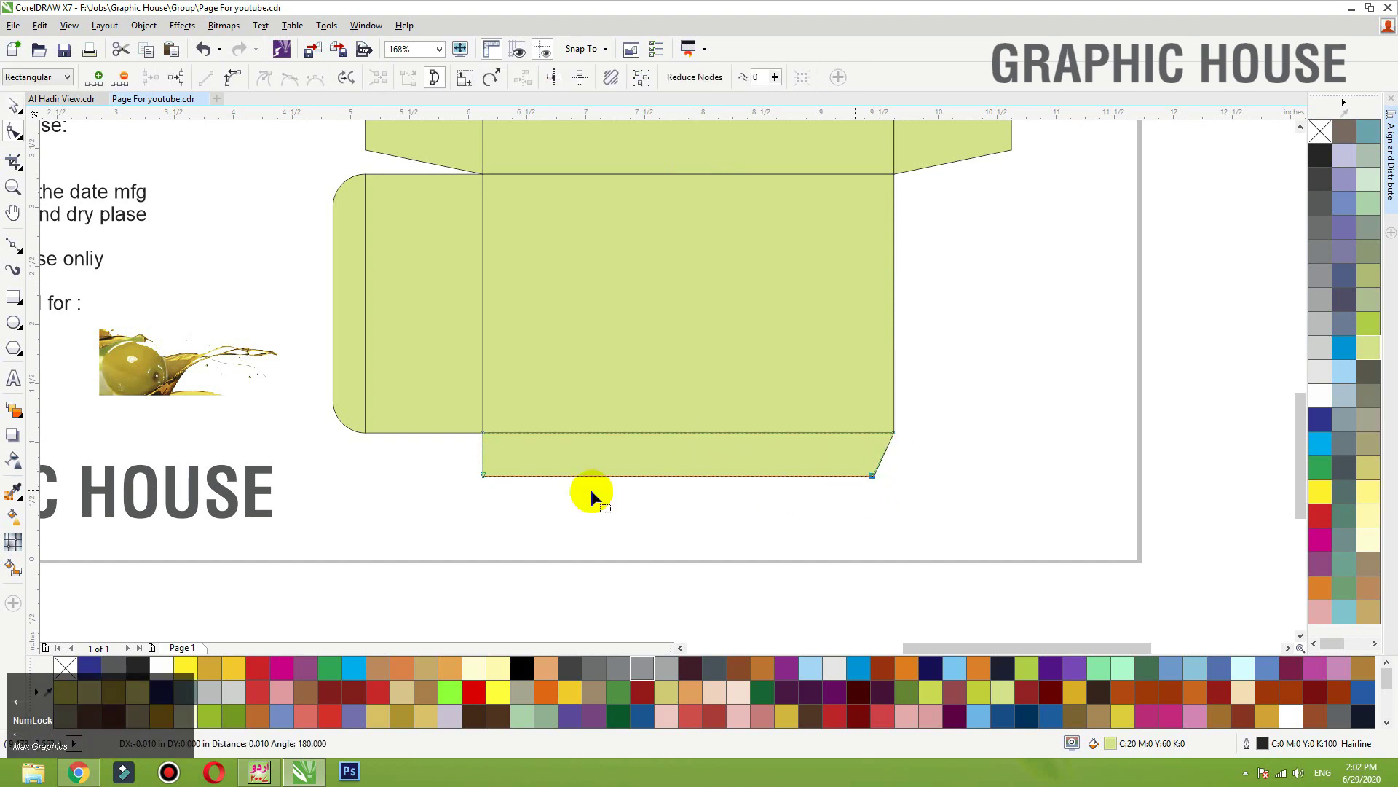
left_click_drag(434, 512, 546, 442)
key("Right")
key("Right")
key("Right")
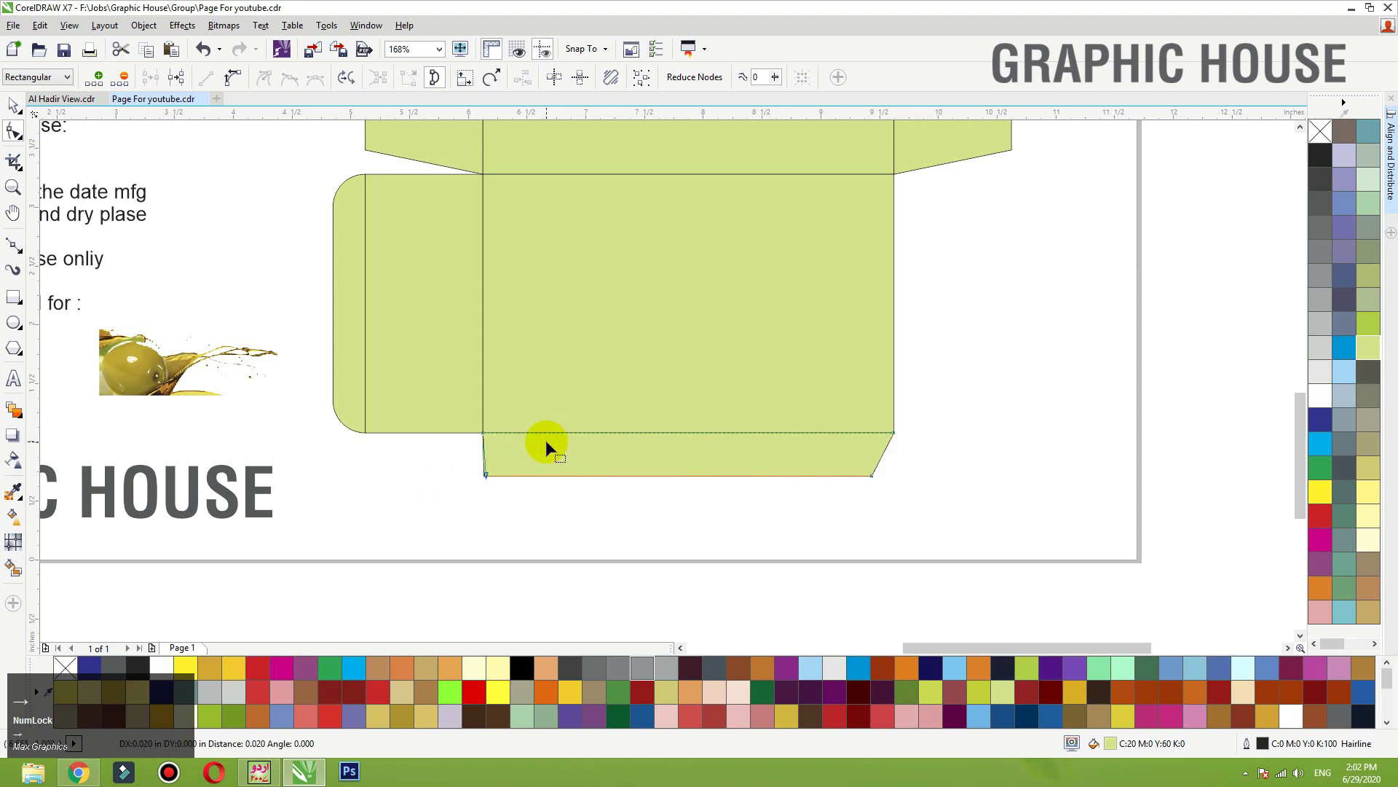
key("Right")
key("space")
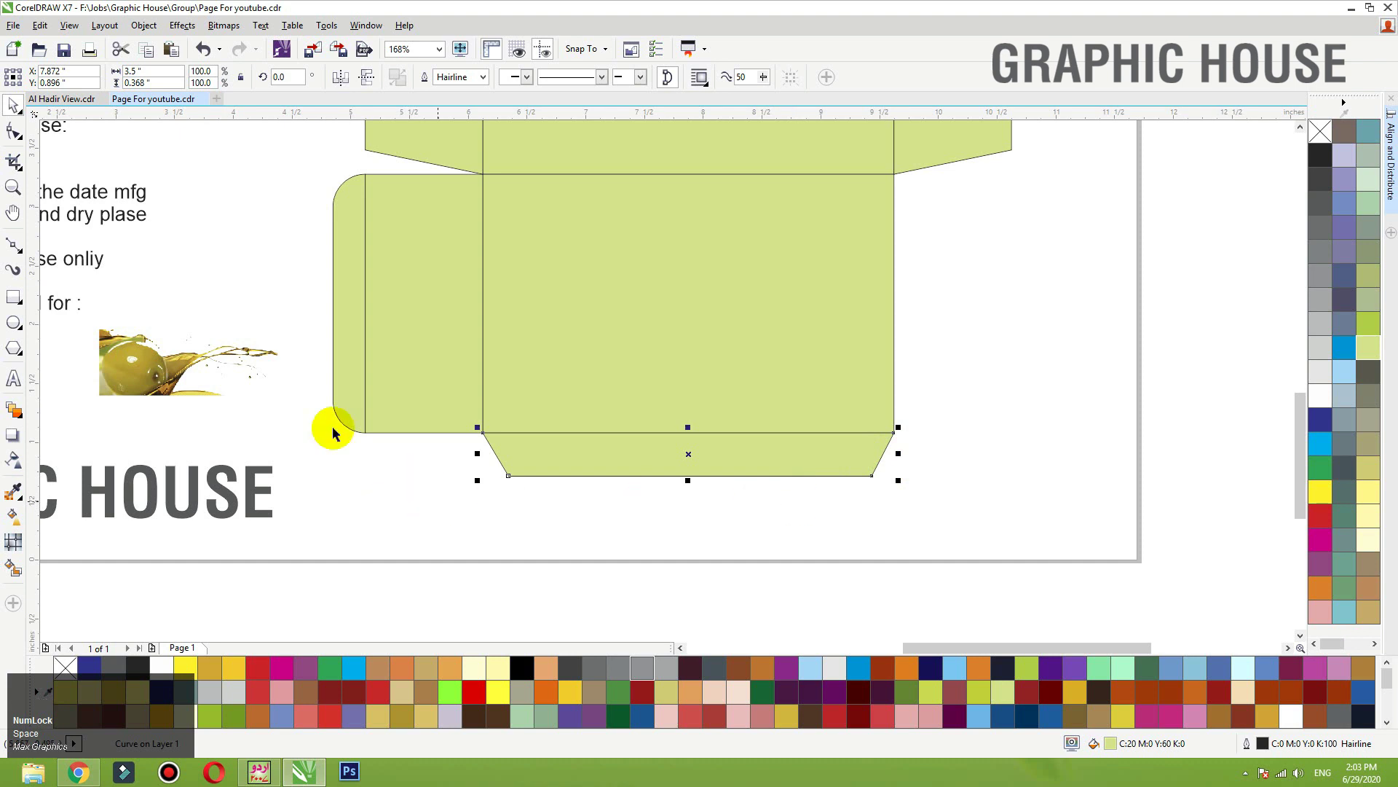
Step: Trim away the left half of the glue flap with a temporary rectangle, then delete that rectangle
left_click(13, 297)
mouse_move(374, 553)
left_mouse_down()
mouse_move(706, 394)
mouse_move(694, 388)
left_mouse_up()
key("space")
left_click(712, 442, "shift")
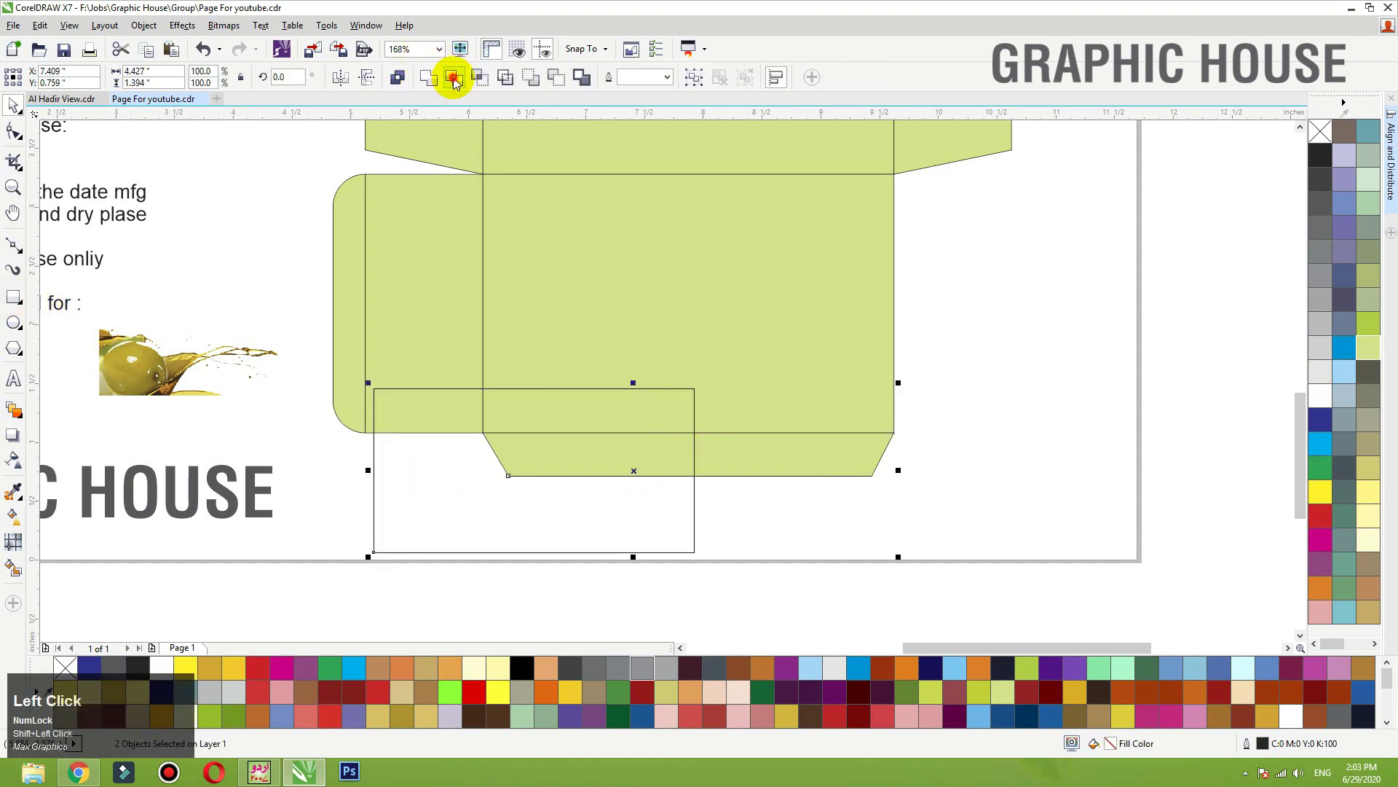
left_click(452, 73)
left_click(694, 505)
key("Delete")
Step: Mirror a copy of the remaining flap half to the left and weld both halves into one symmetrical flap
left_click(780, 468)
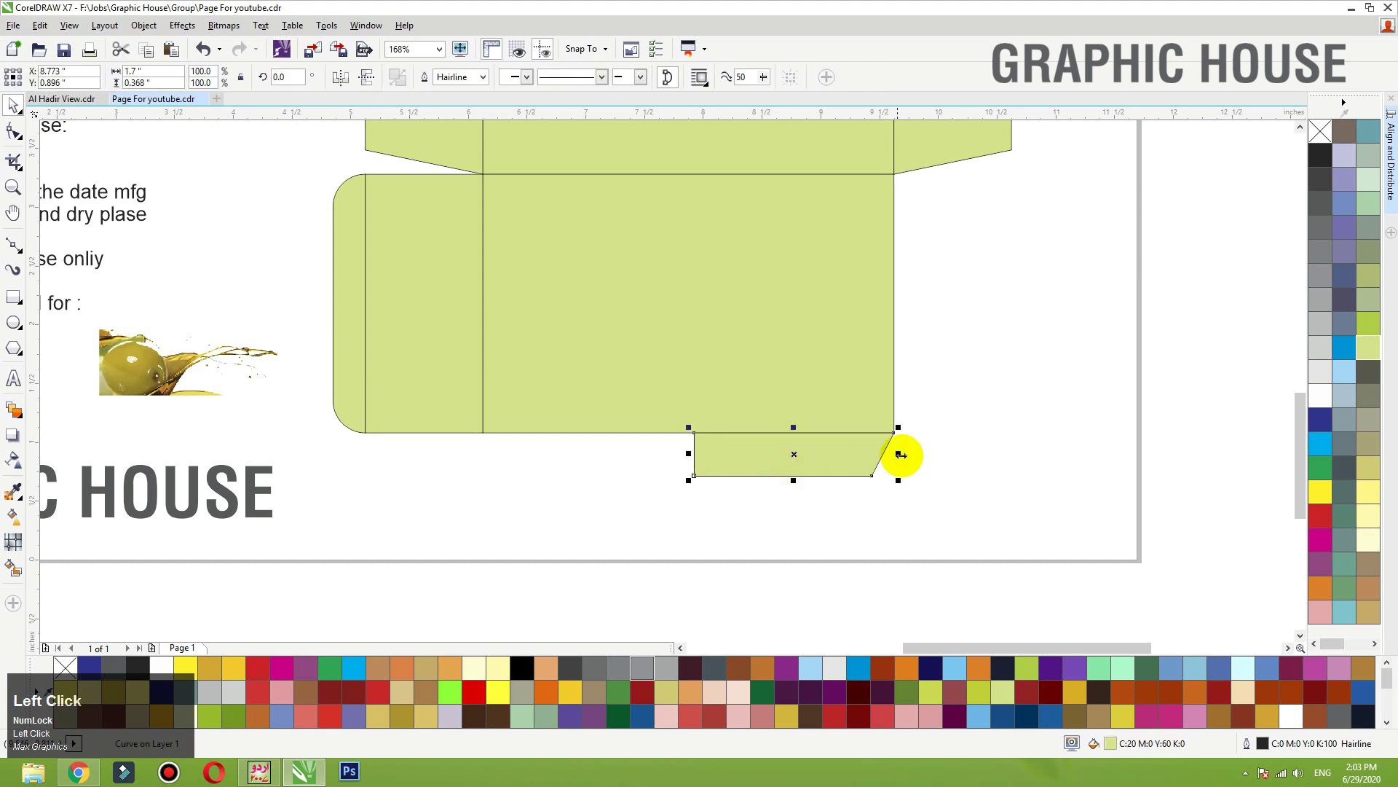
left_click_drag(895, 452, 641, 453)
left_click(742, 462, "shift")
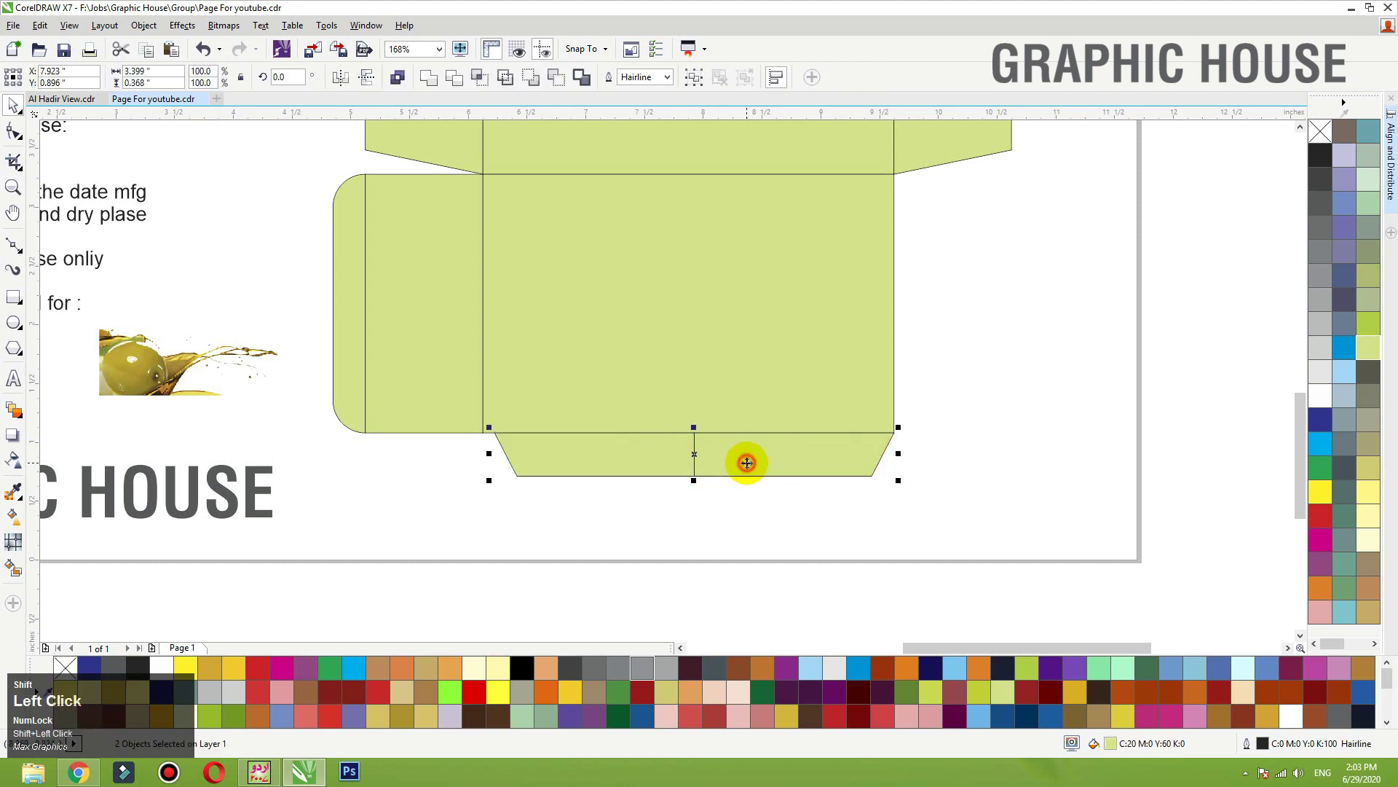
left_click(430, 75)
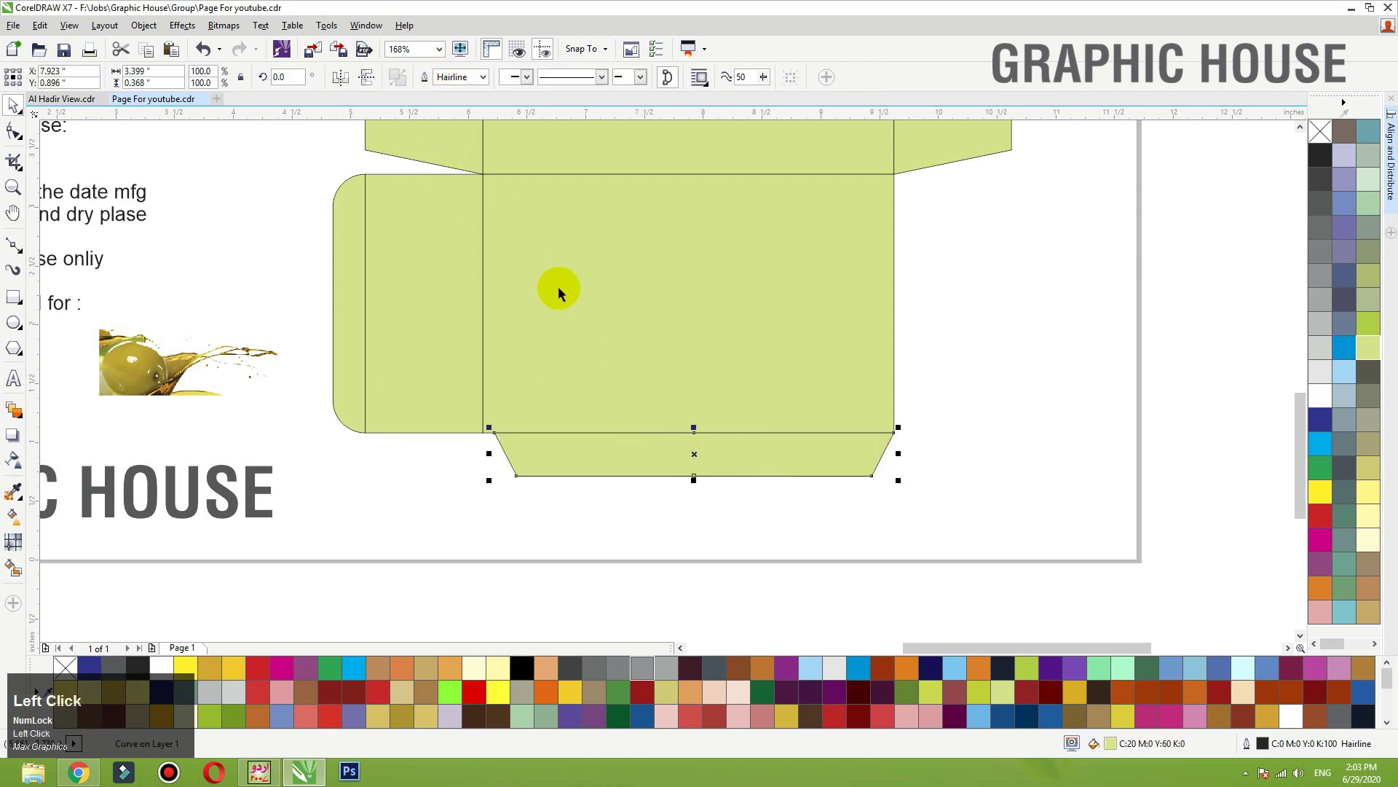
Step: Delete the welded flap's leftover centre nodes and move its left-end nodes so the upper one meets the panel's bottom-left corner
double_click(631, 450)
left_click_drag(649, 396, 731, 536)
key("Delete")
key("F2")
left_click_drag(711, 349, 398, 519)
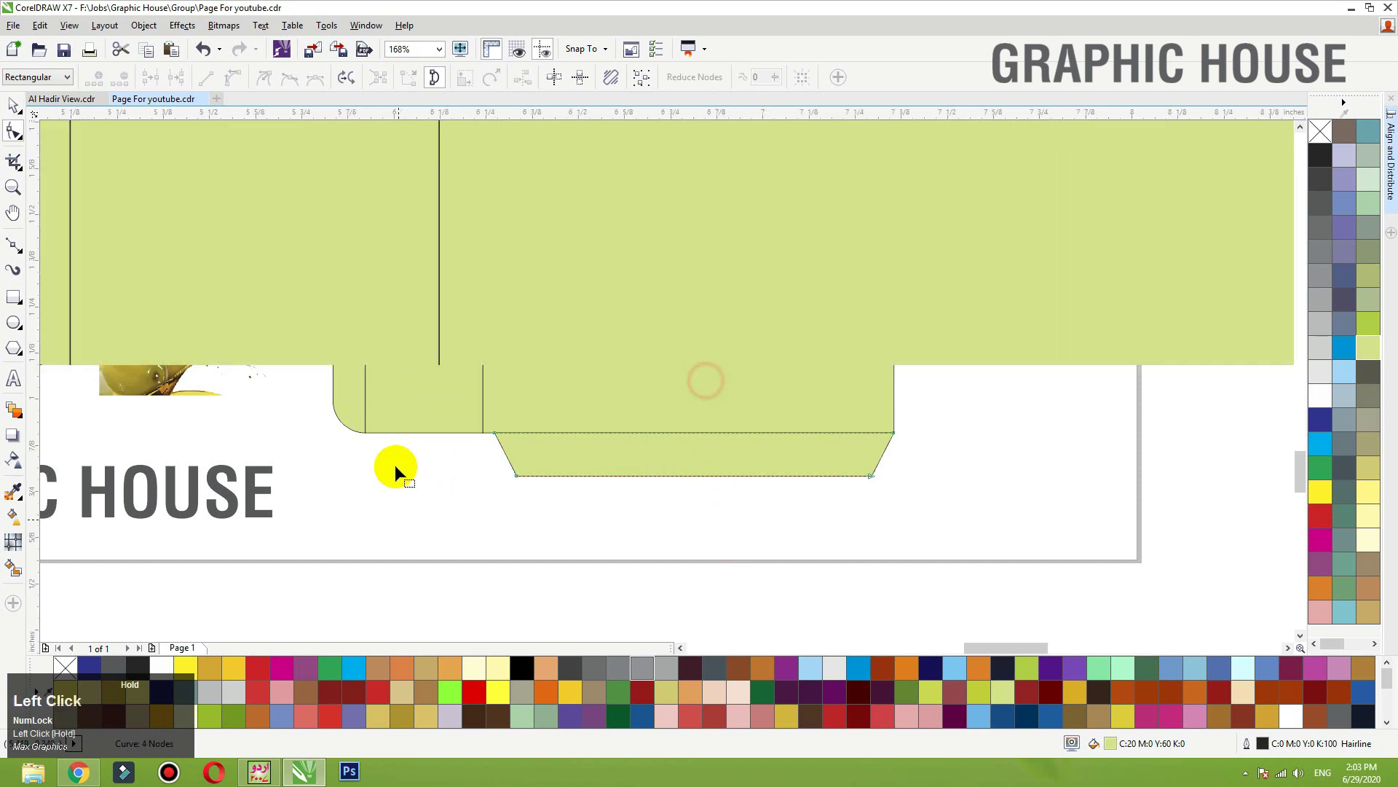
left_click_drag(387, 303, 677, 597)
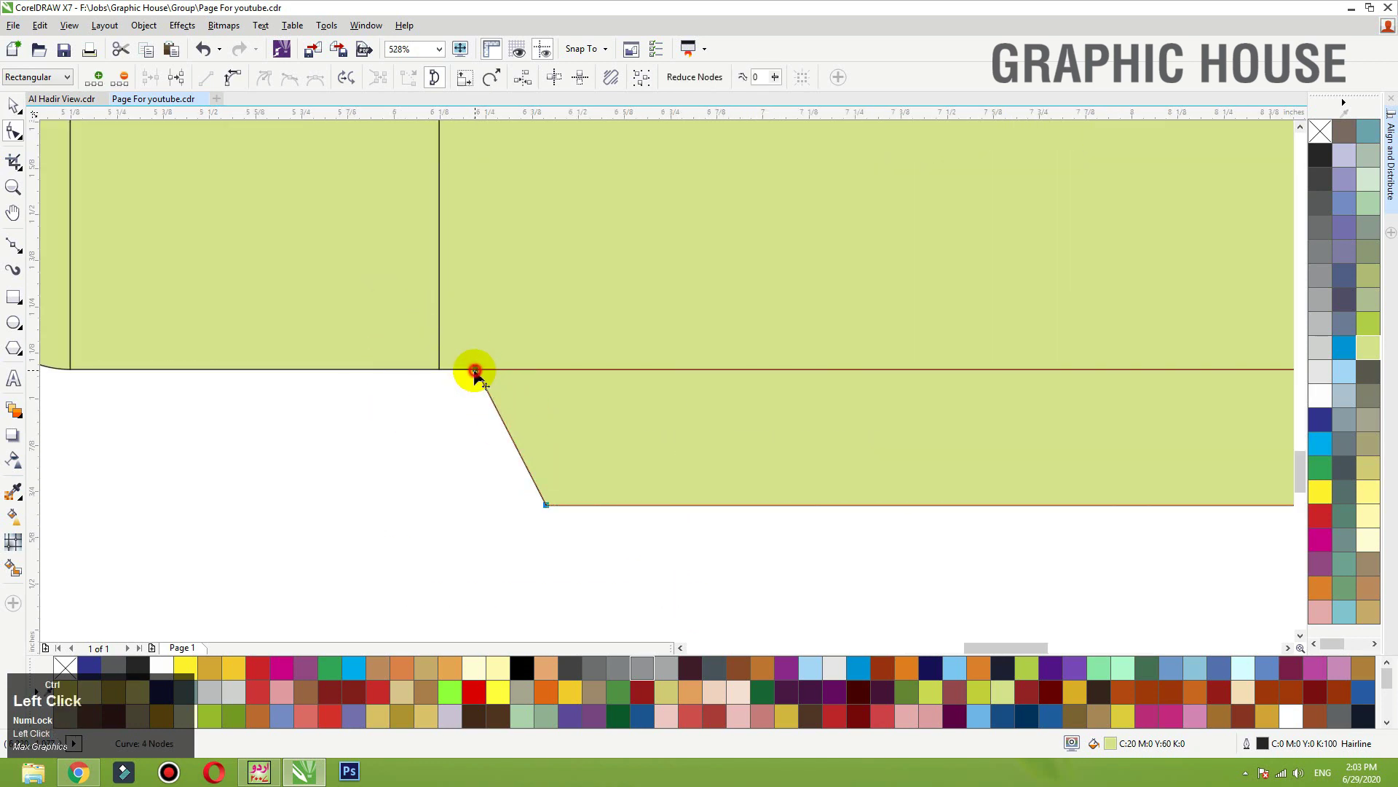
left_click_drag(474, 370, 441, 370)
key("F3")
key("F3")
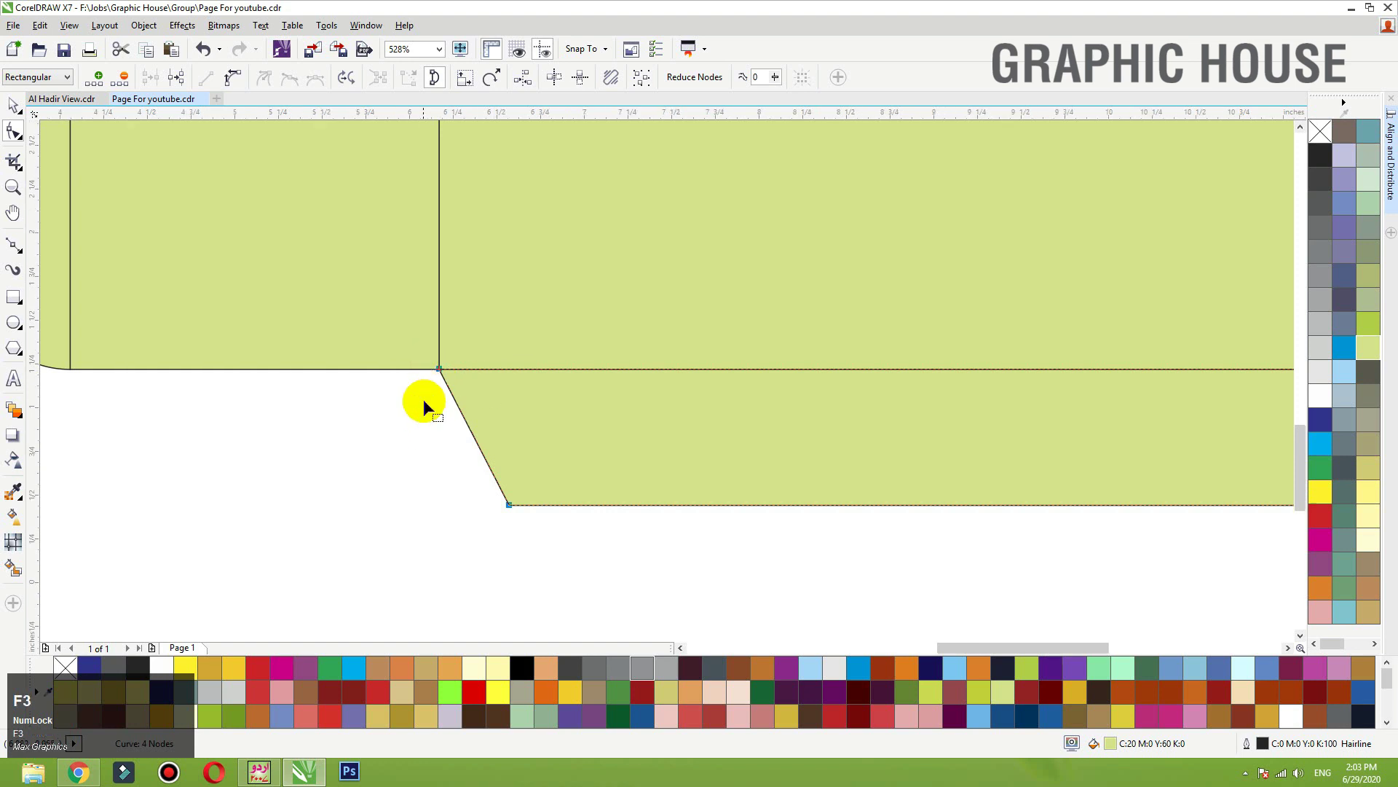
key("space")
left_click(483, 489)
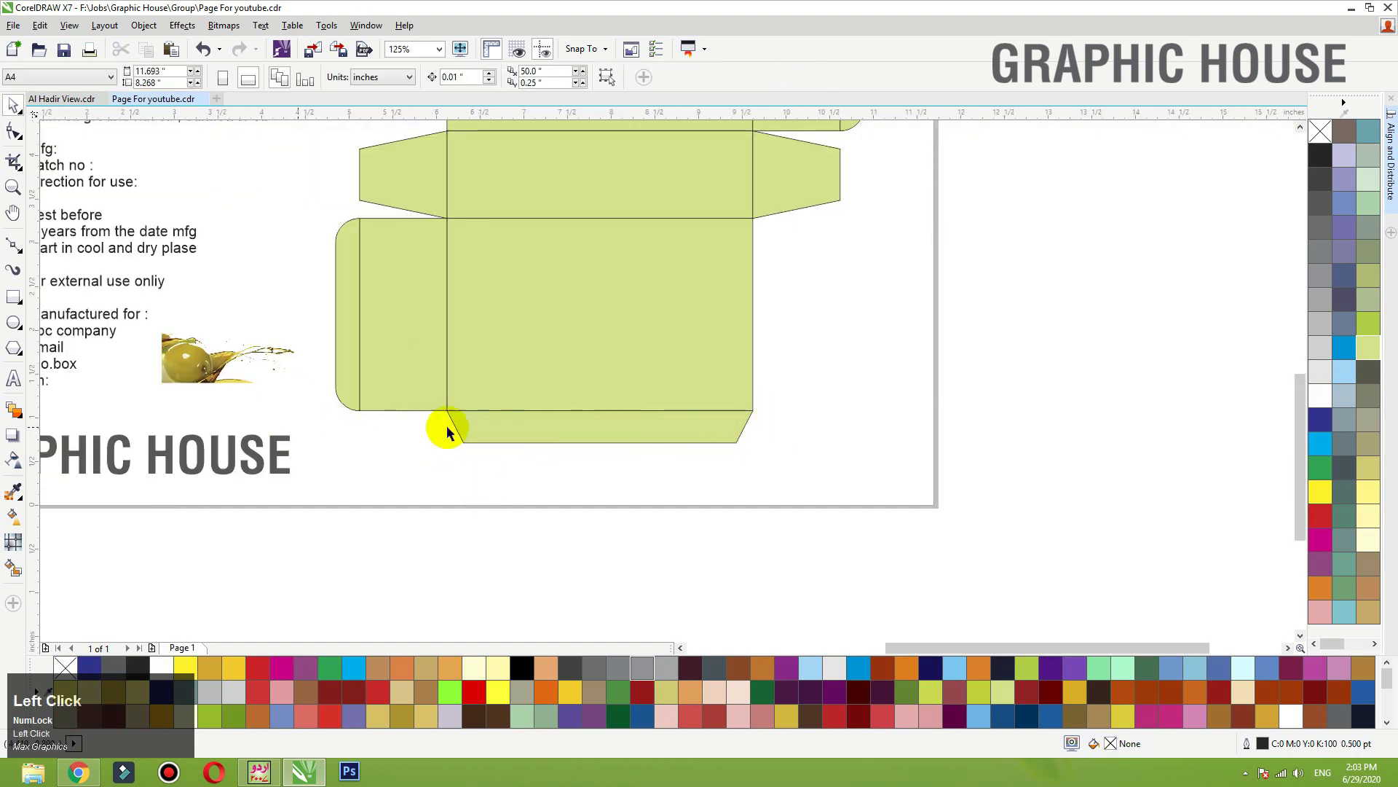
Step: Move the complete dieline slightly upward on the page
key("F3")
left_click_drag(890, 517, 529, 143)
left_click_drag(662, 312, 662, 301)
left_click(868, 350)
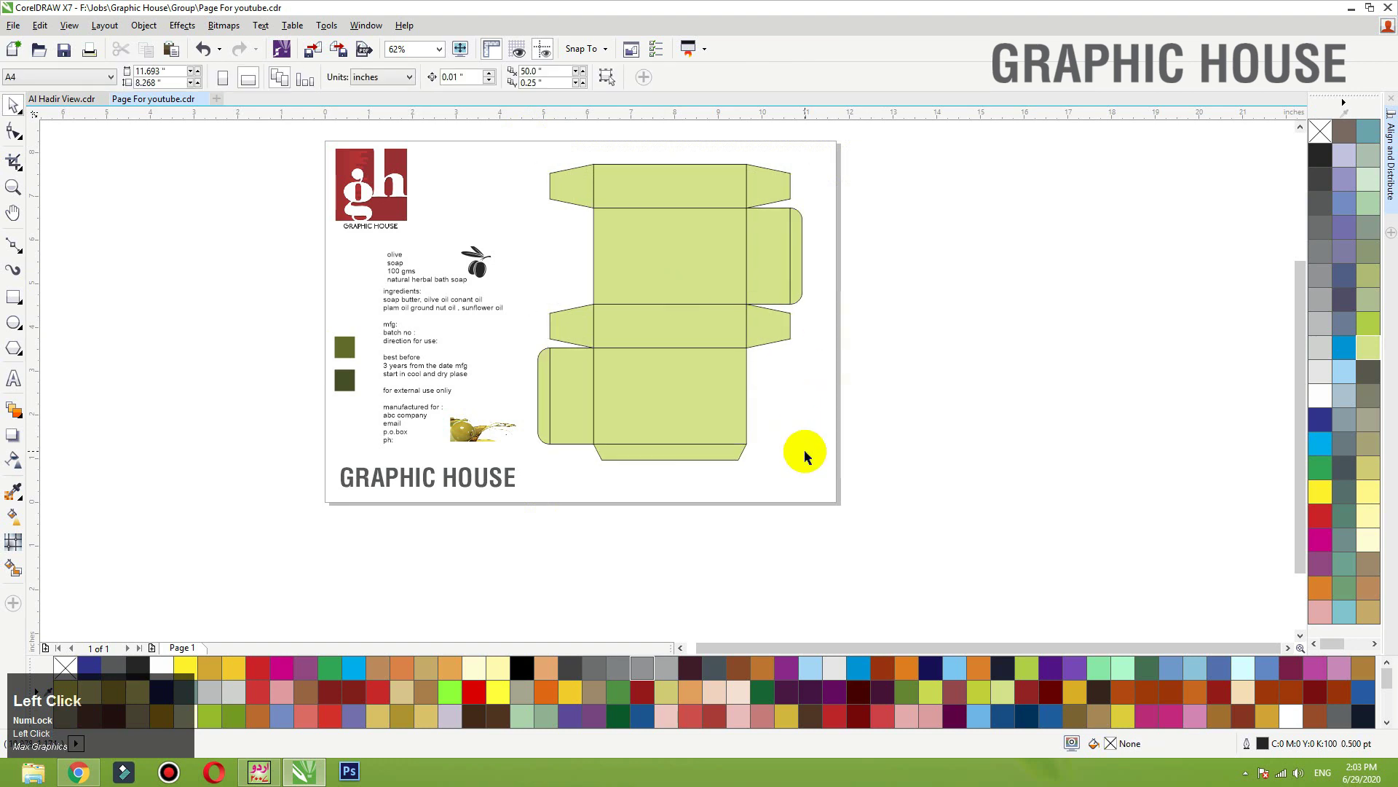
Step: Place a copy of the upper 3.5 × 2.2 inch main panel outside the page, to the right of the dieline
key("F3")
key("F2")
left_click_drag(852, 243, 470, 497)
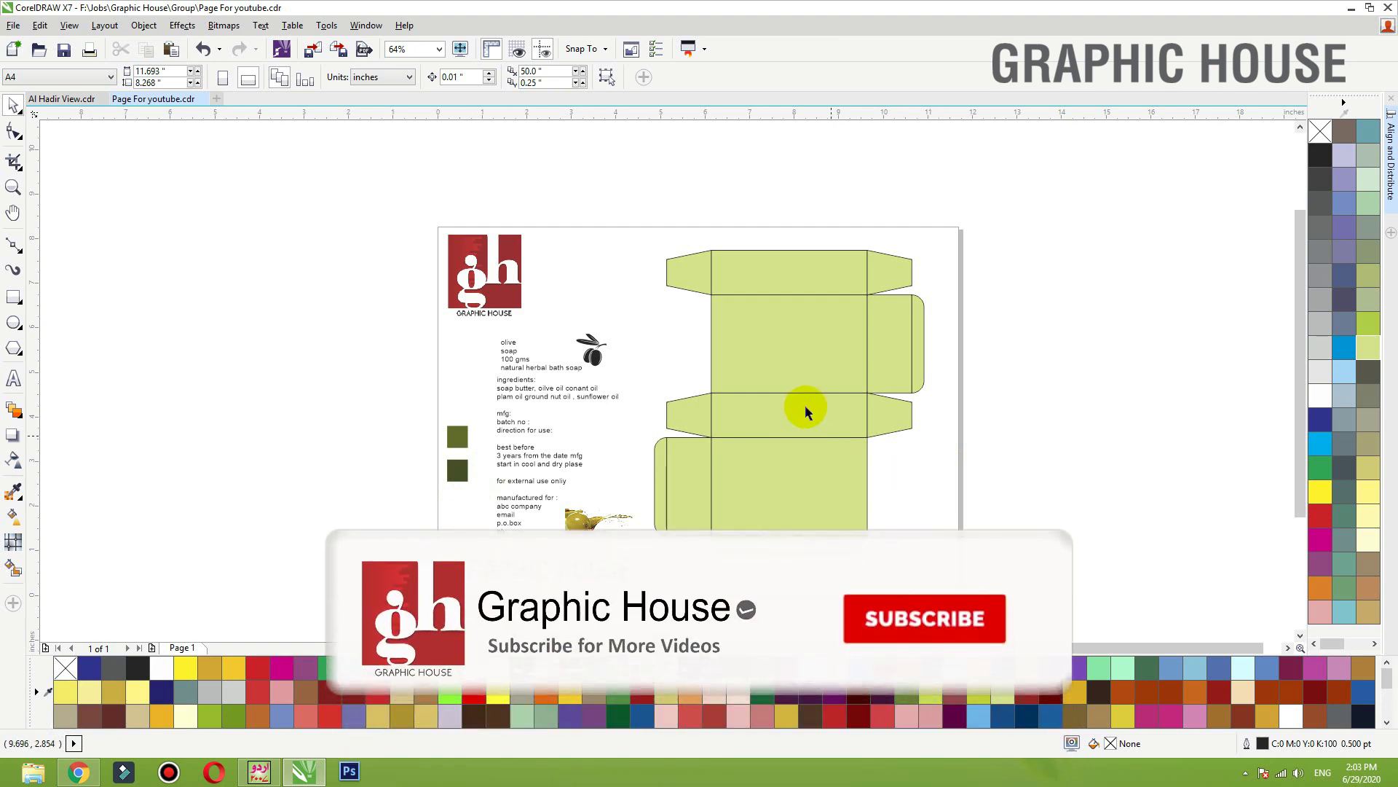
left_click(789, 354)
left_click_drag(777, 348, 1083, 434)
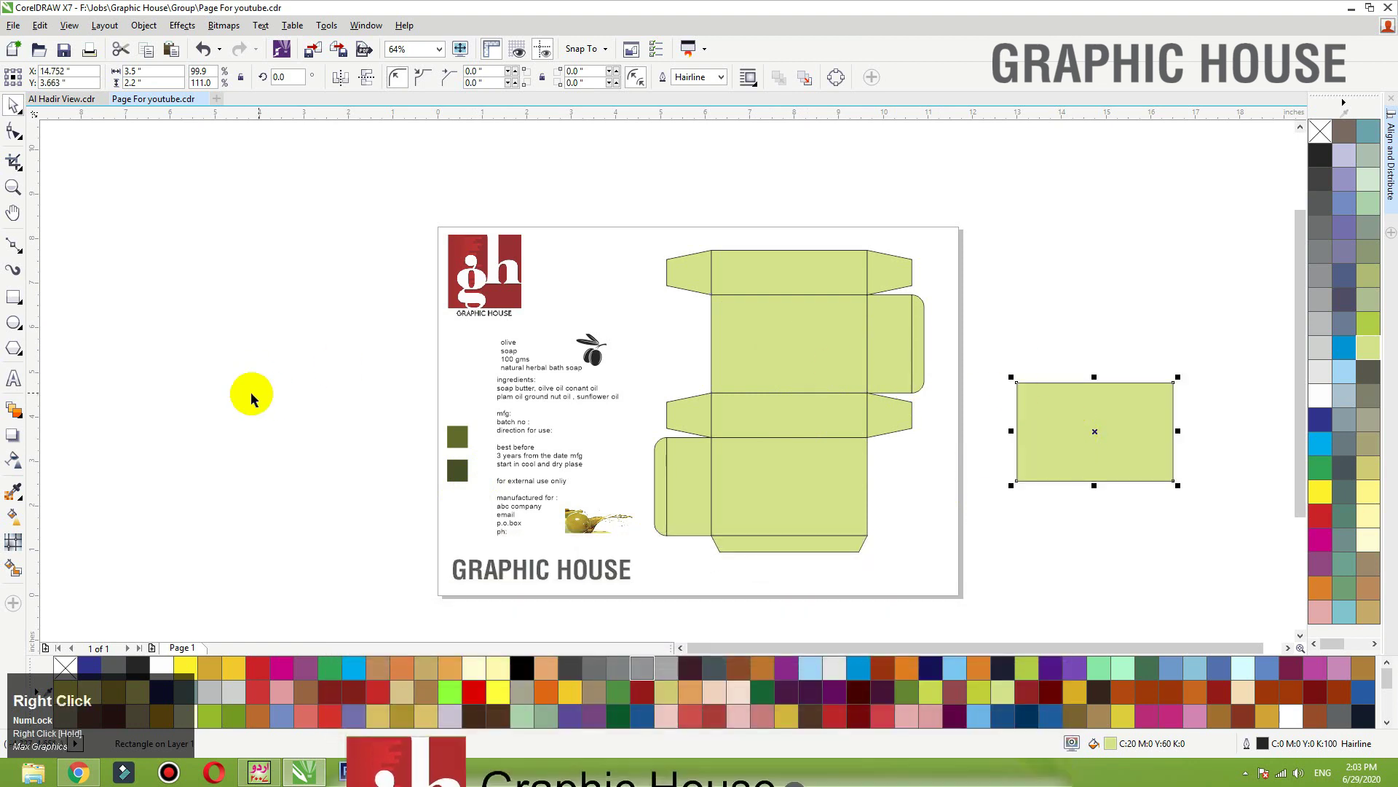
key("shift+F2")
Step: Add a one-step inside contour of about 0.1 inch to the copied panel and break it apart into a separate rectangle
left_click(19, 417)
left_click(18, 417)
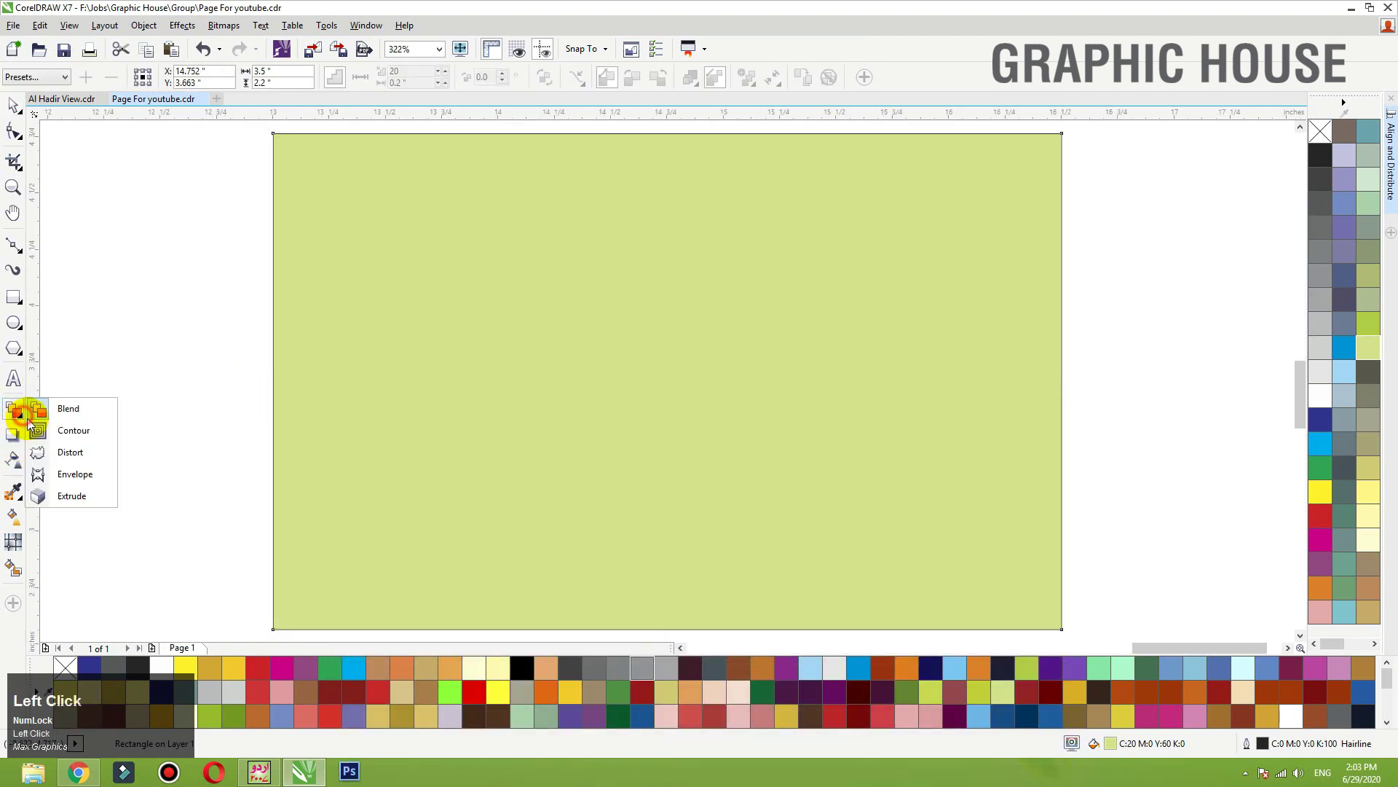
left_click(73, 428)
left_click_drag(289, 212, 299, 225)
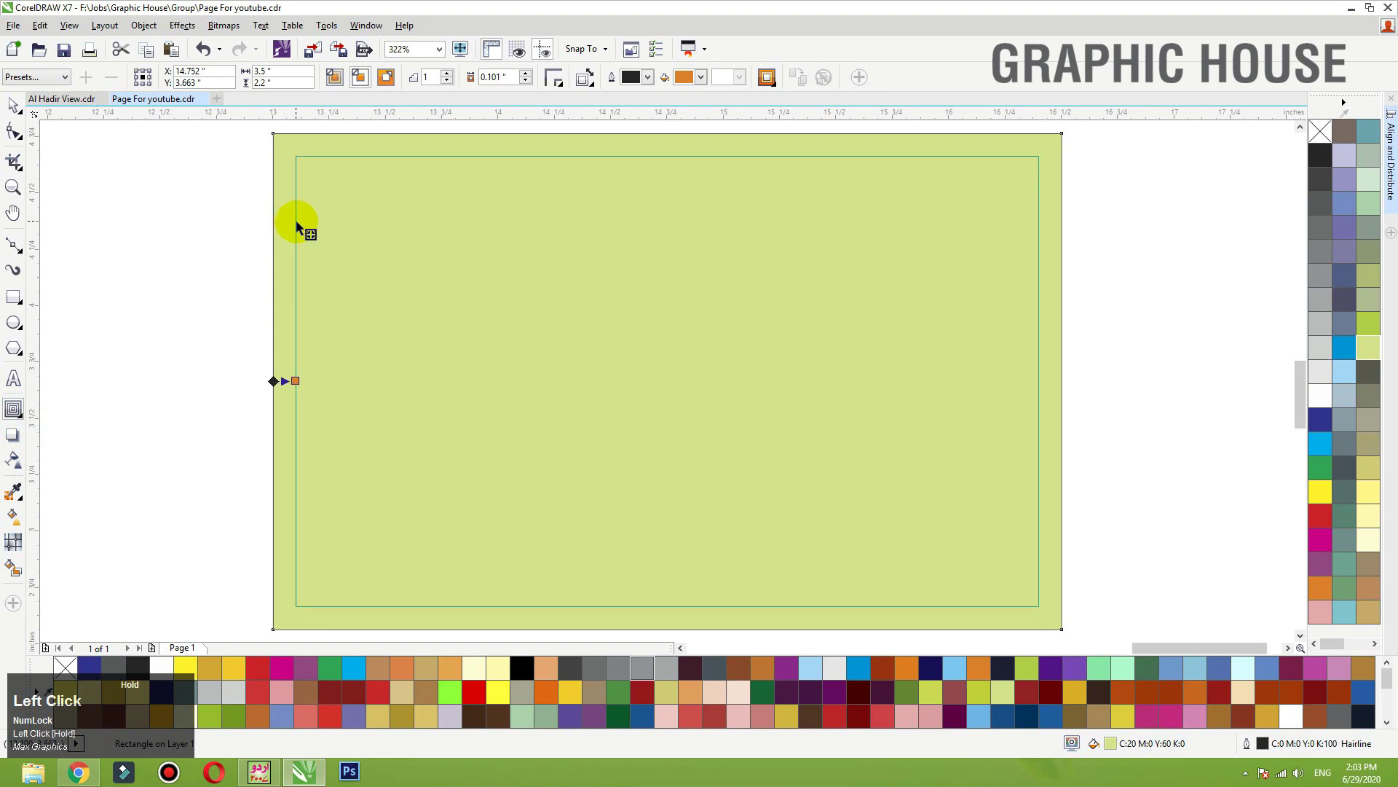
key("F3")
key("ctrl+k")
left_click(256, 284)
left_click_drag(477, 303, 499, 343)
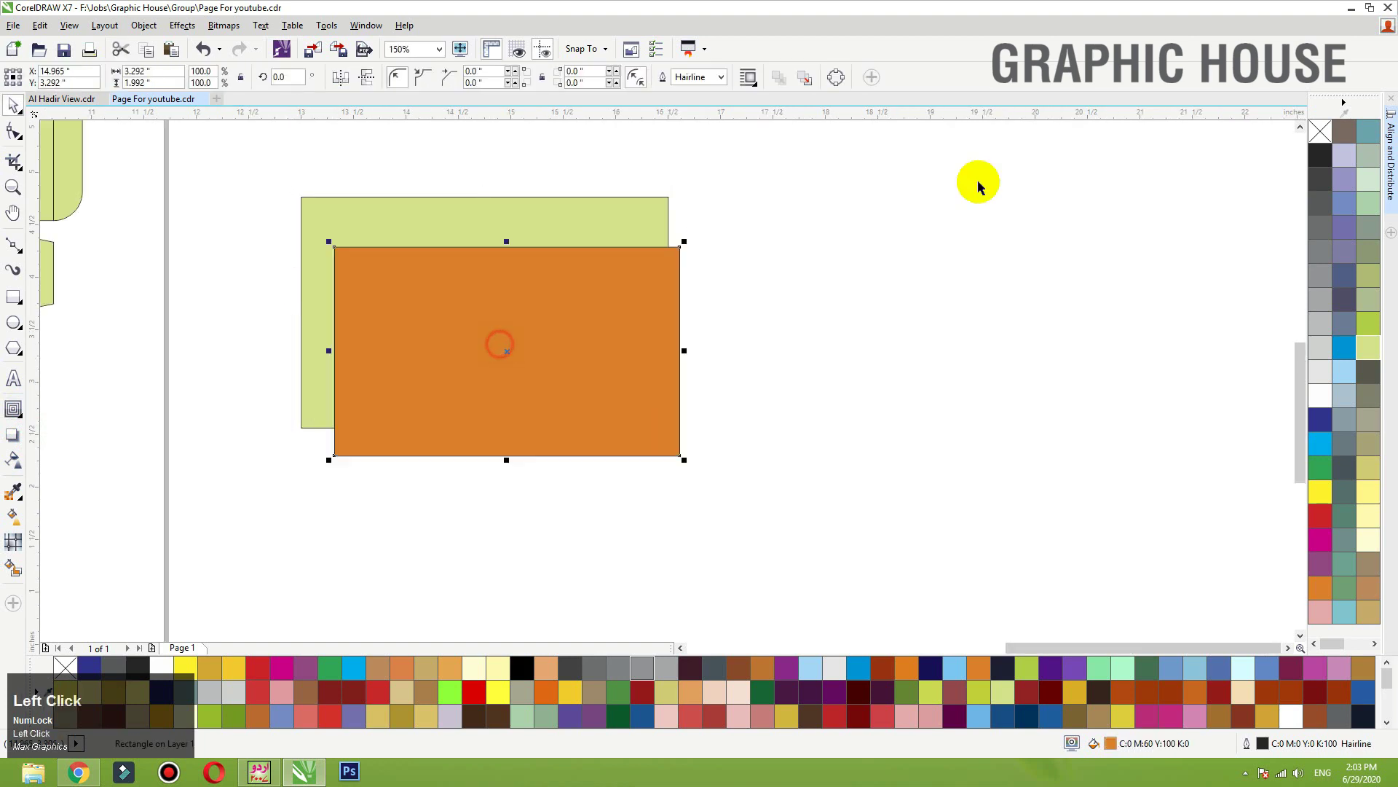
key("ctrl+z")
Step: Remove the inner rectangle's fill and fill the copied panel's outer rectangle white
left_click(1321, 138)
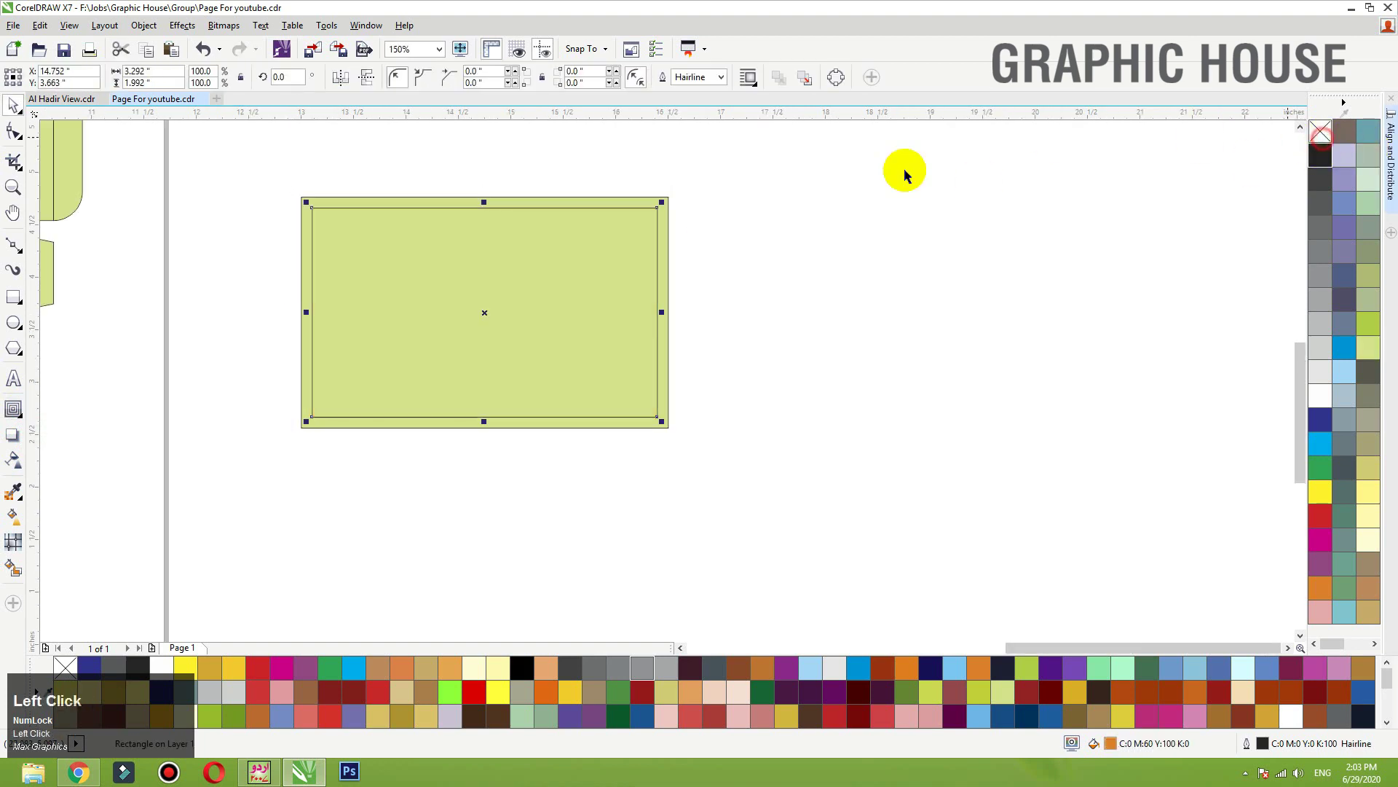
left_click(667, 237)
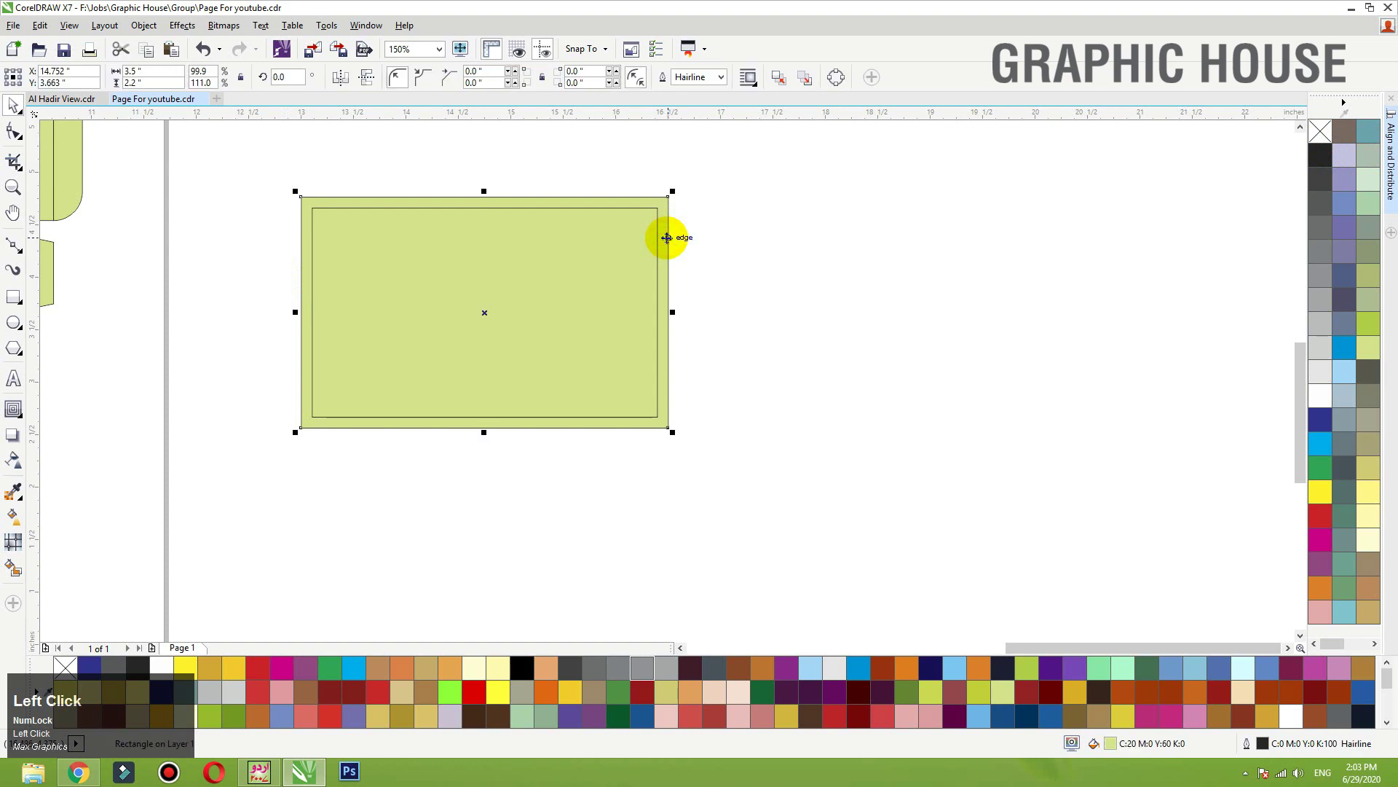
left_click(1320, 395)
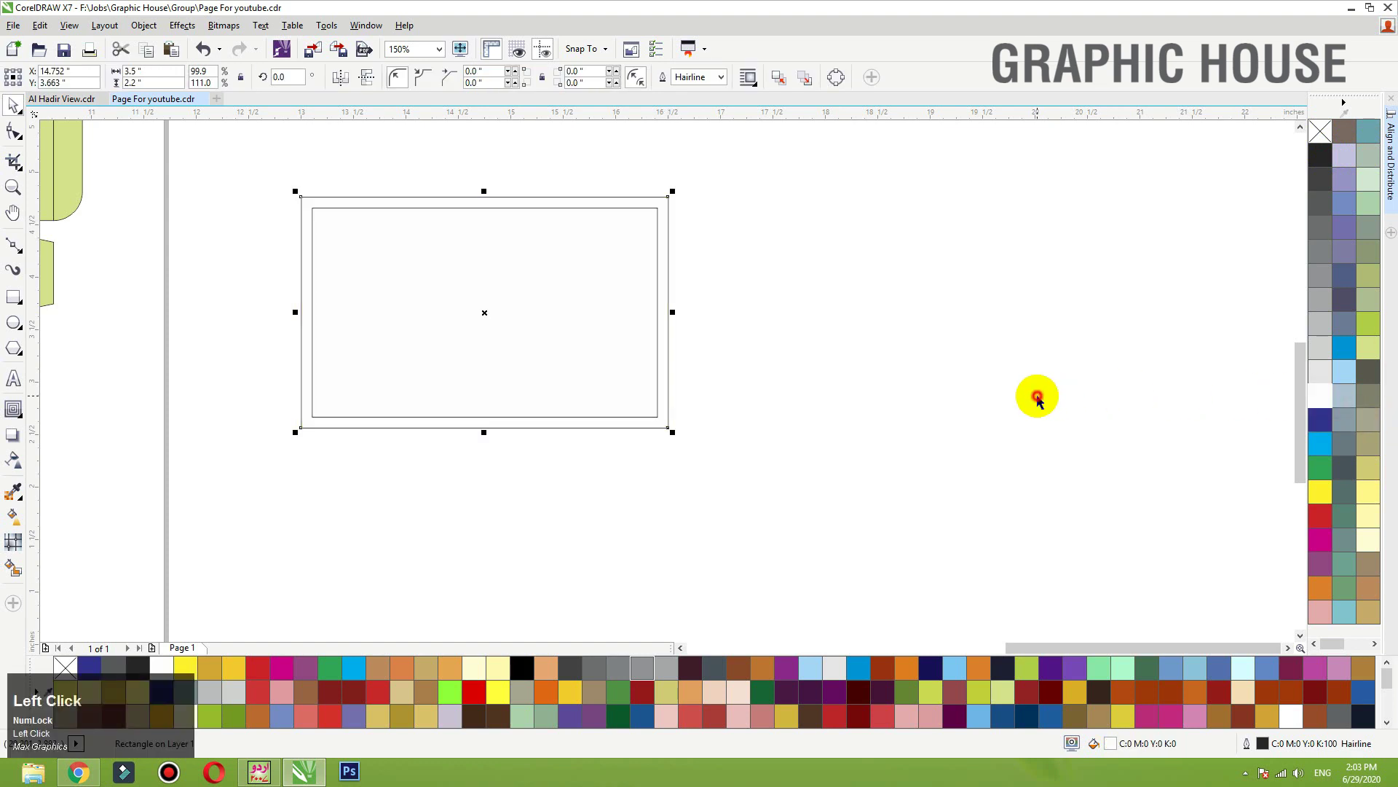
Step: Move the olive splash image into the white panel's lower-left corner and bring it to the front
scroll(1037, 399, "down", 3)
left_click(368, 548)
left_click_drag(368, 548, 1005, 524)
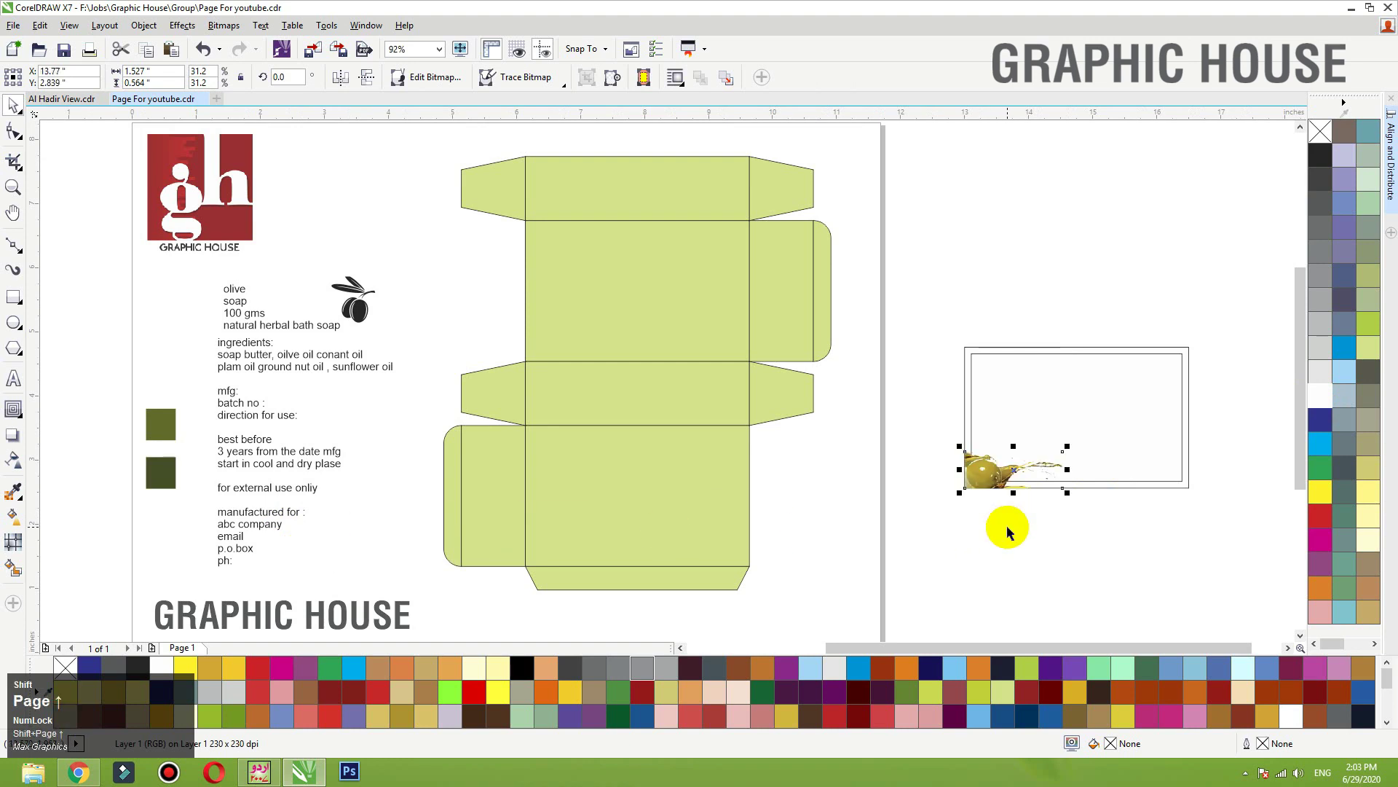
left_click(1006, 524)
Step: Move the product name text above the white panel and the black olive icon beside the panel's right edge
left_click_drag(266, 334, 1024, 325)
left_click_drag(351, 320, 1118, 300)
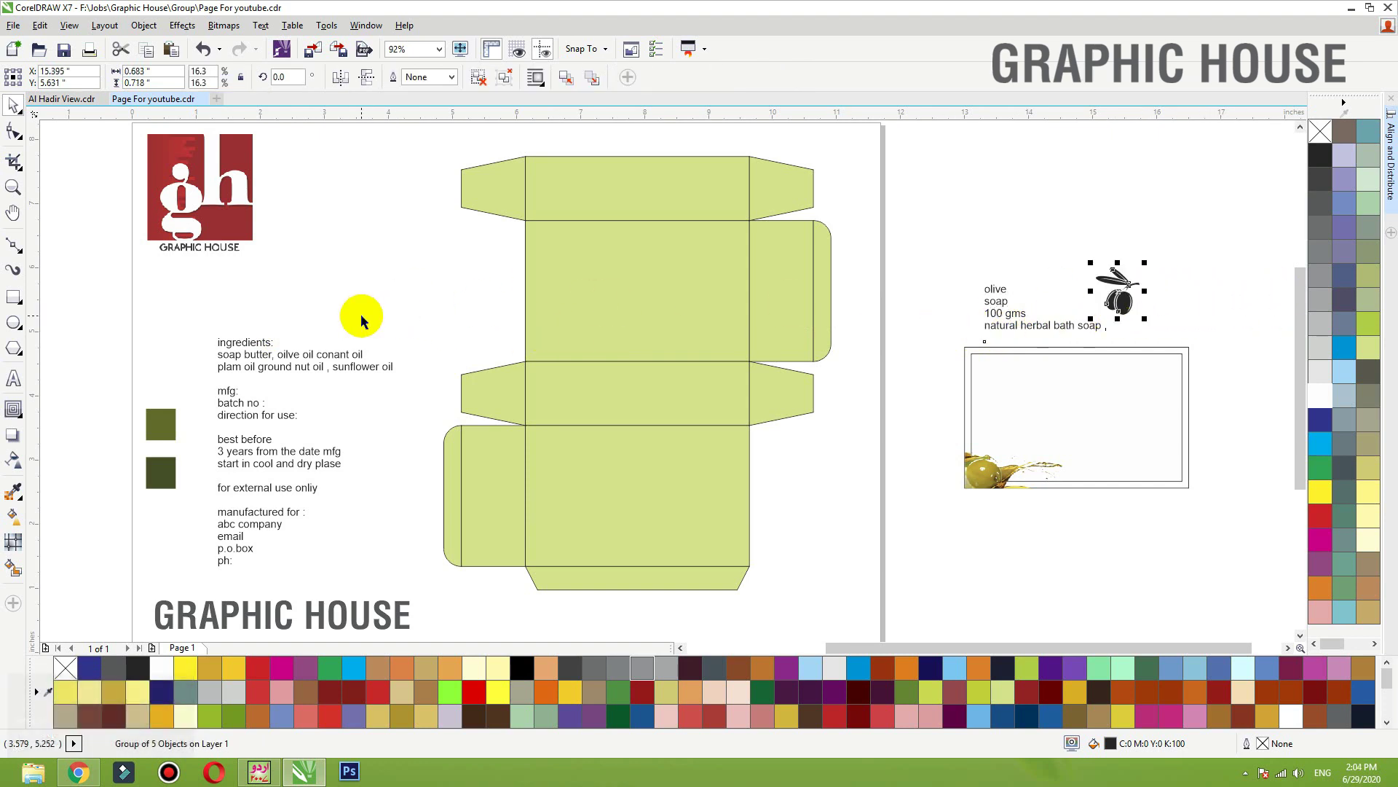
key("z")
left_click_drag(880, 296, 1245, 500)
left_click_drag(830, 179, 1070, 385)
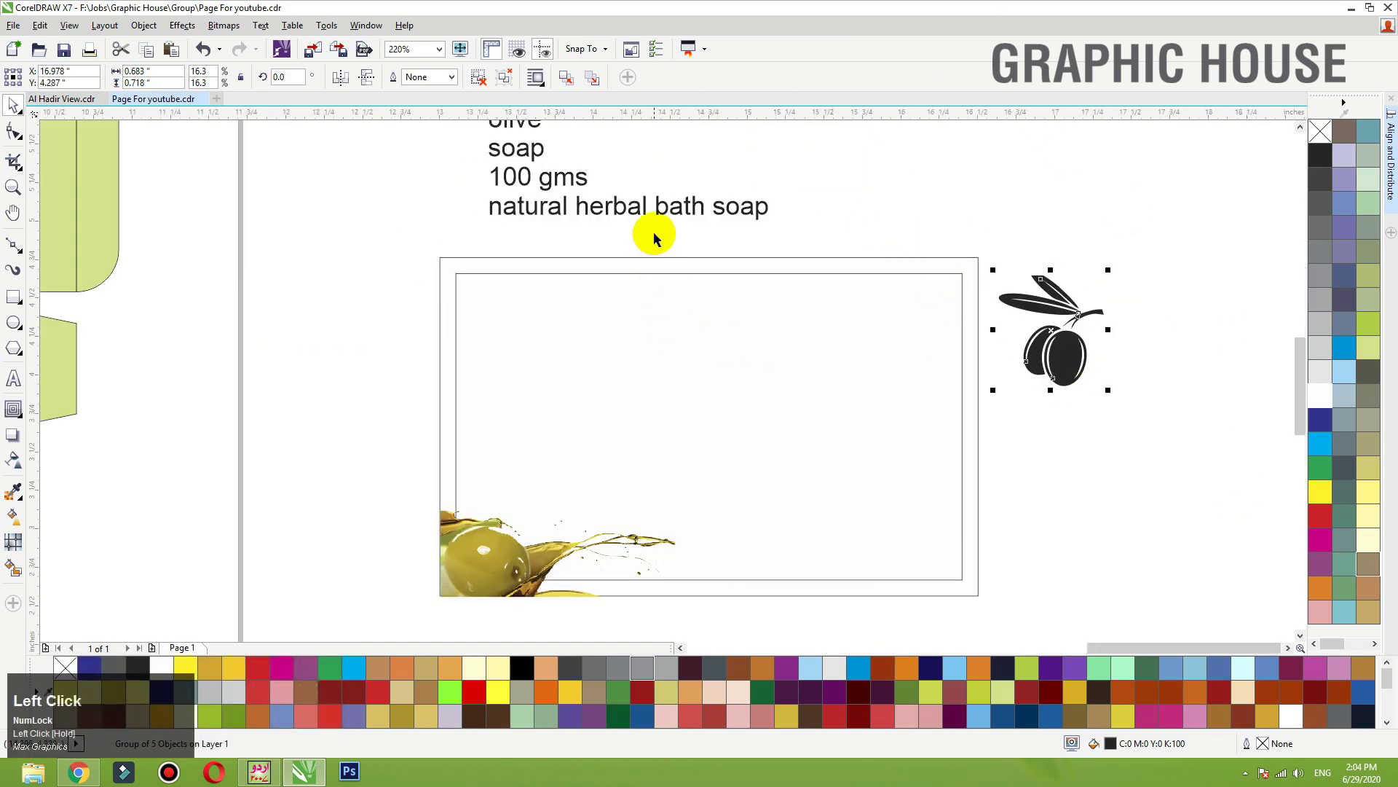
Step: Bring the product text forward, split it into lines, and set "natural herbal bath soap", "100 gms" and "soap" outside the panel
left_click_drag(644, 217, 950, 197)
key("shift+Page_Up")
key("ctrl+k")
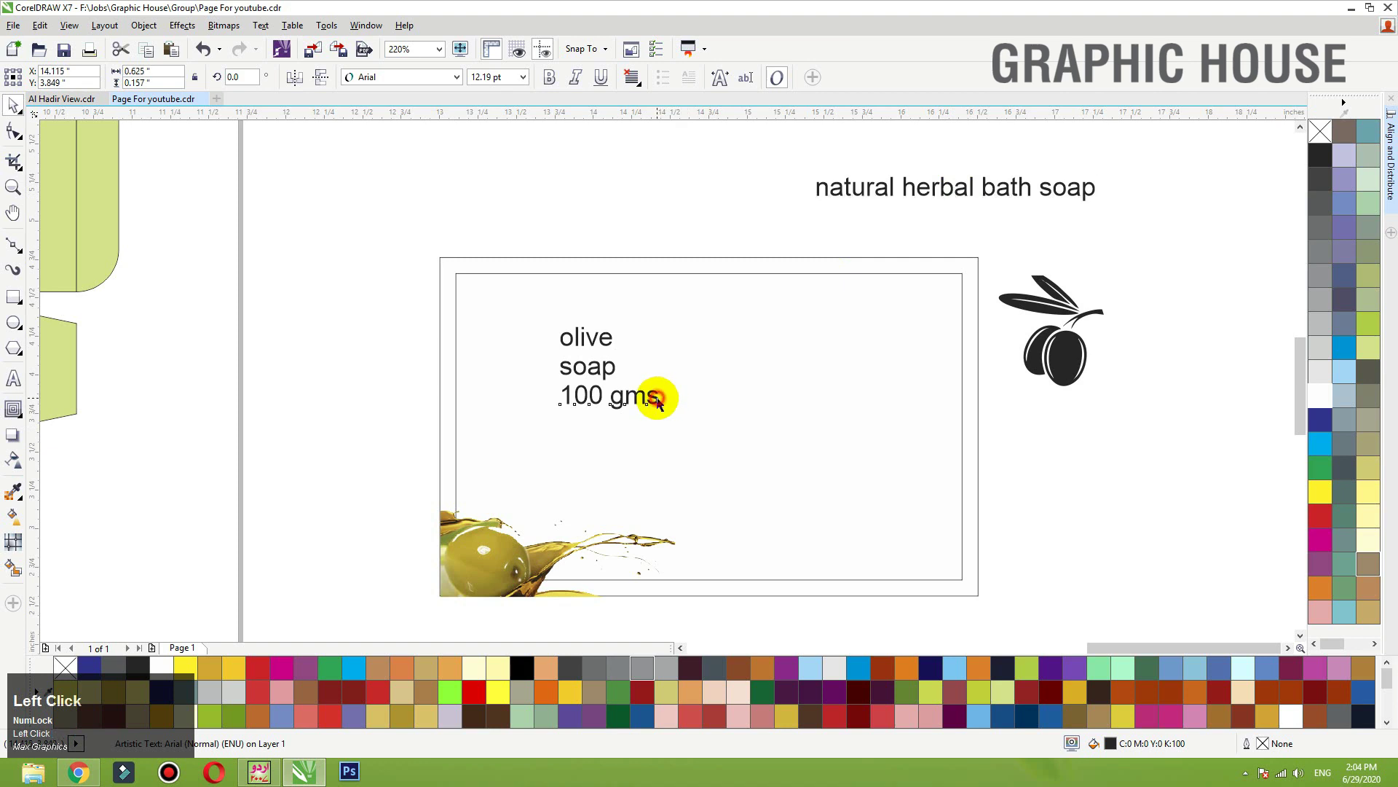
left_click_drag(657, 400, 1020, 225)
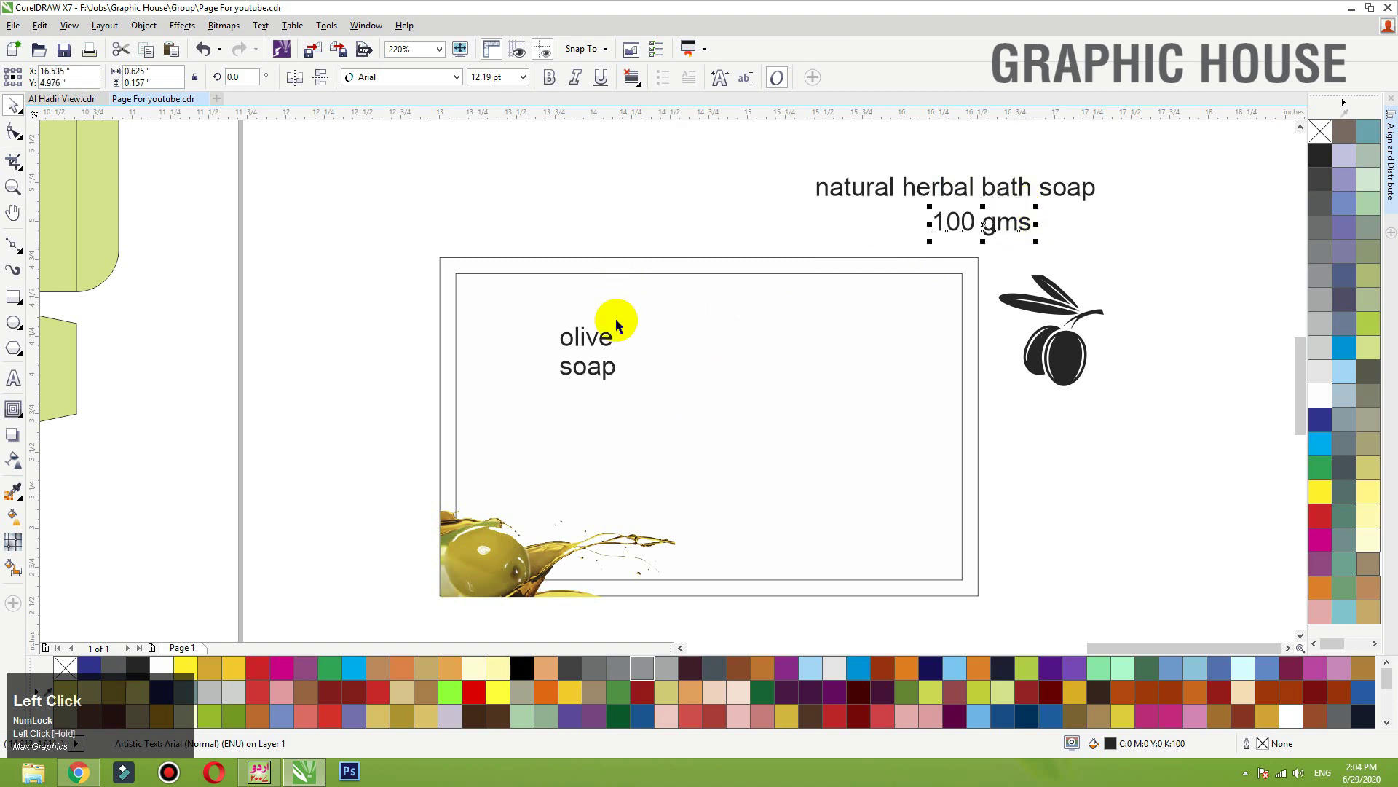
left_click(609, 371)
left_click_drag(607, 371, 361, 392)
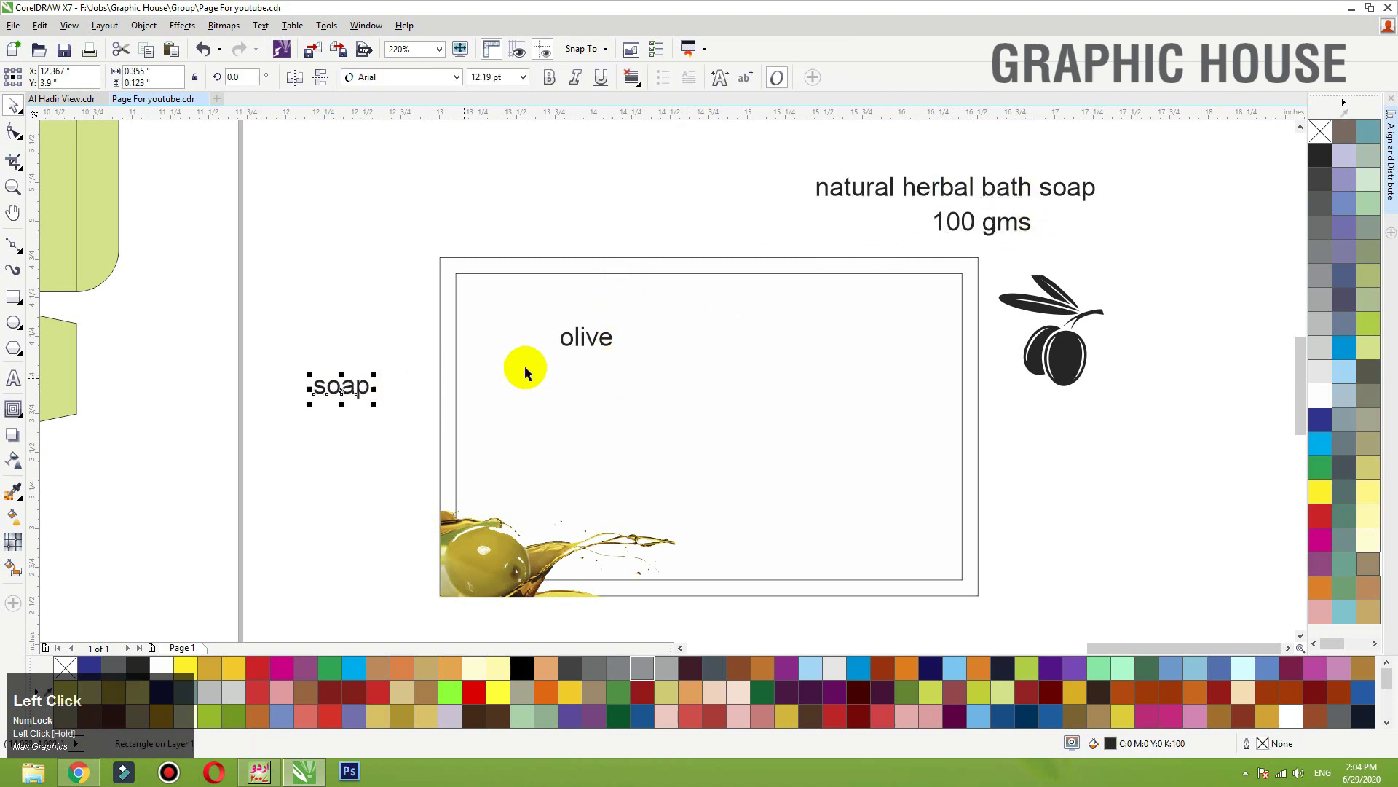
Step: Set the word "olive" in AnticlaireDisplaySSK and enlarge it to about 34 pt inside the panel
left_click(572, 345)
left_click(393, 76)
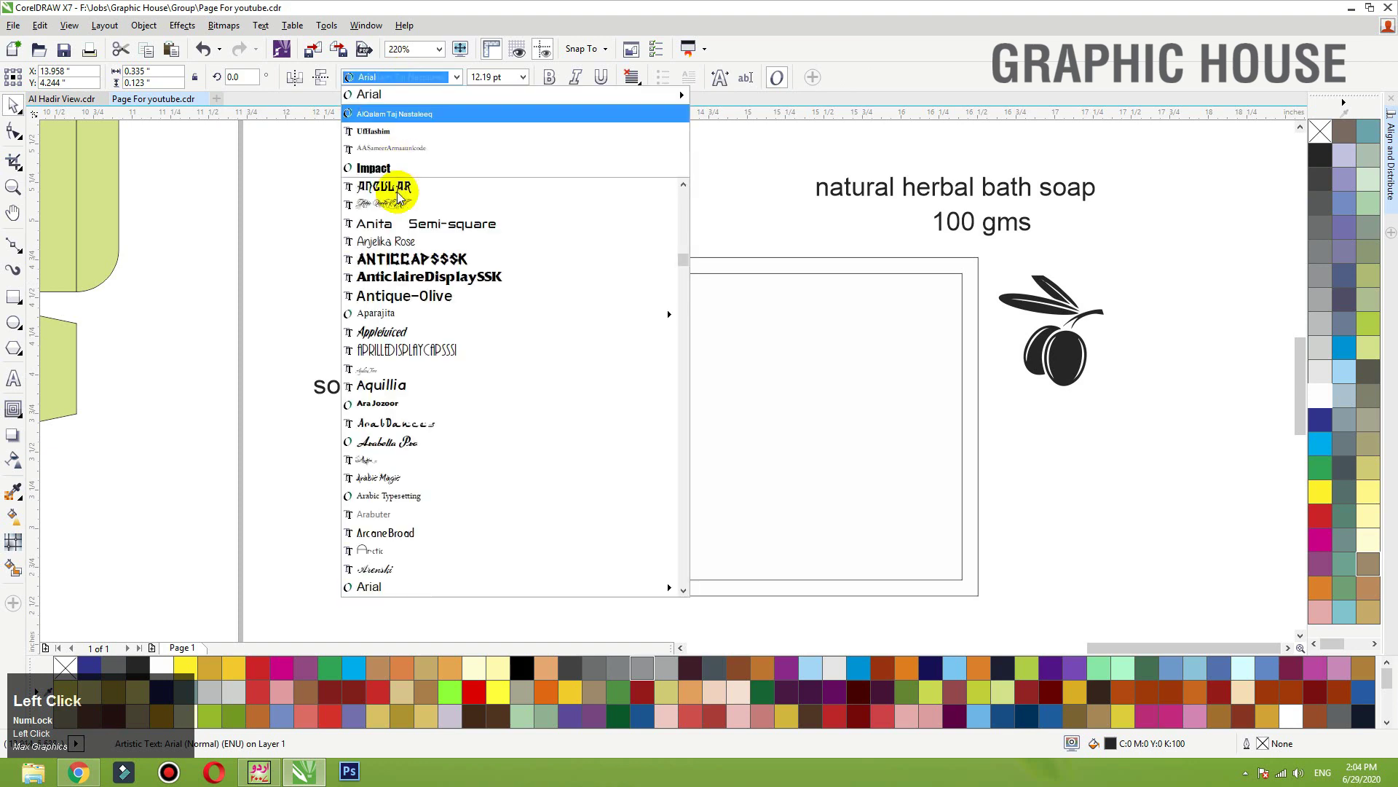
left_click(416, 277)
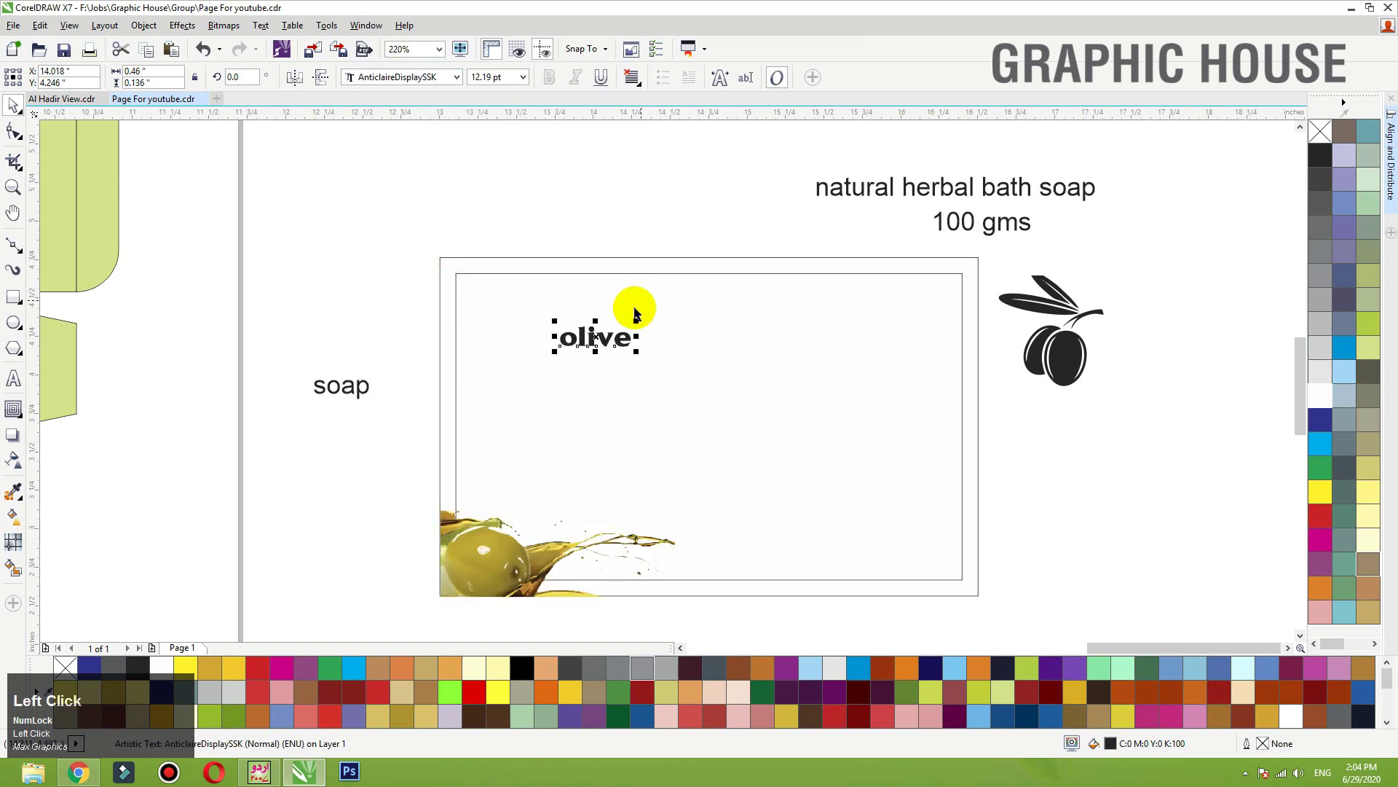
left_click_drag(638, 319, 705, 378)
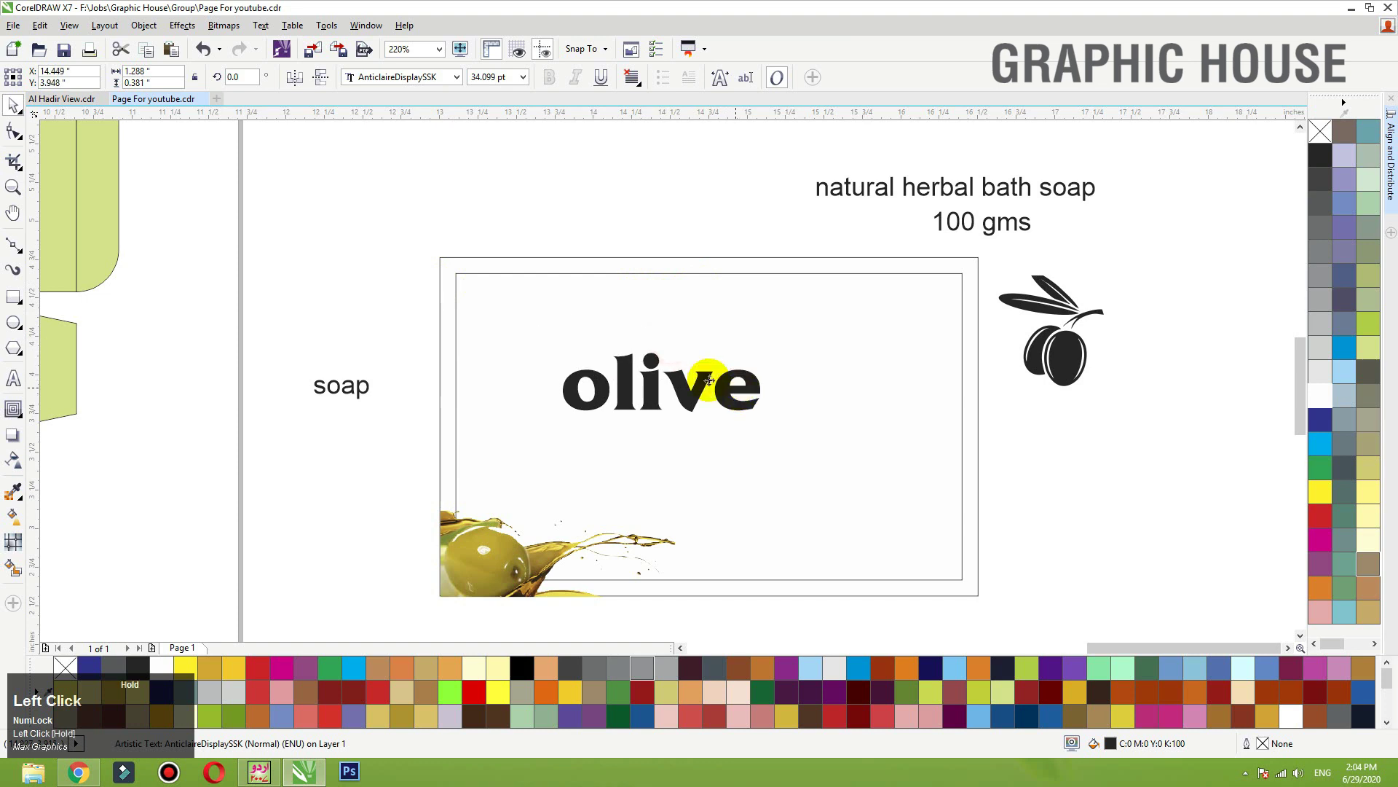
Step: Change the word "olive" in the white panel to uppercase and shift it slightly toward the panel's right side
left_click(261, 25)
left_click(314, 501)
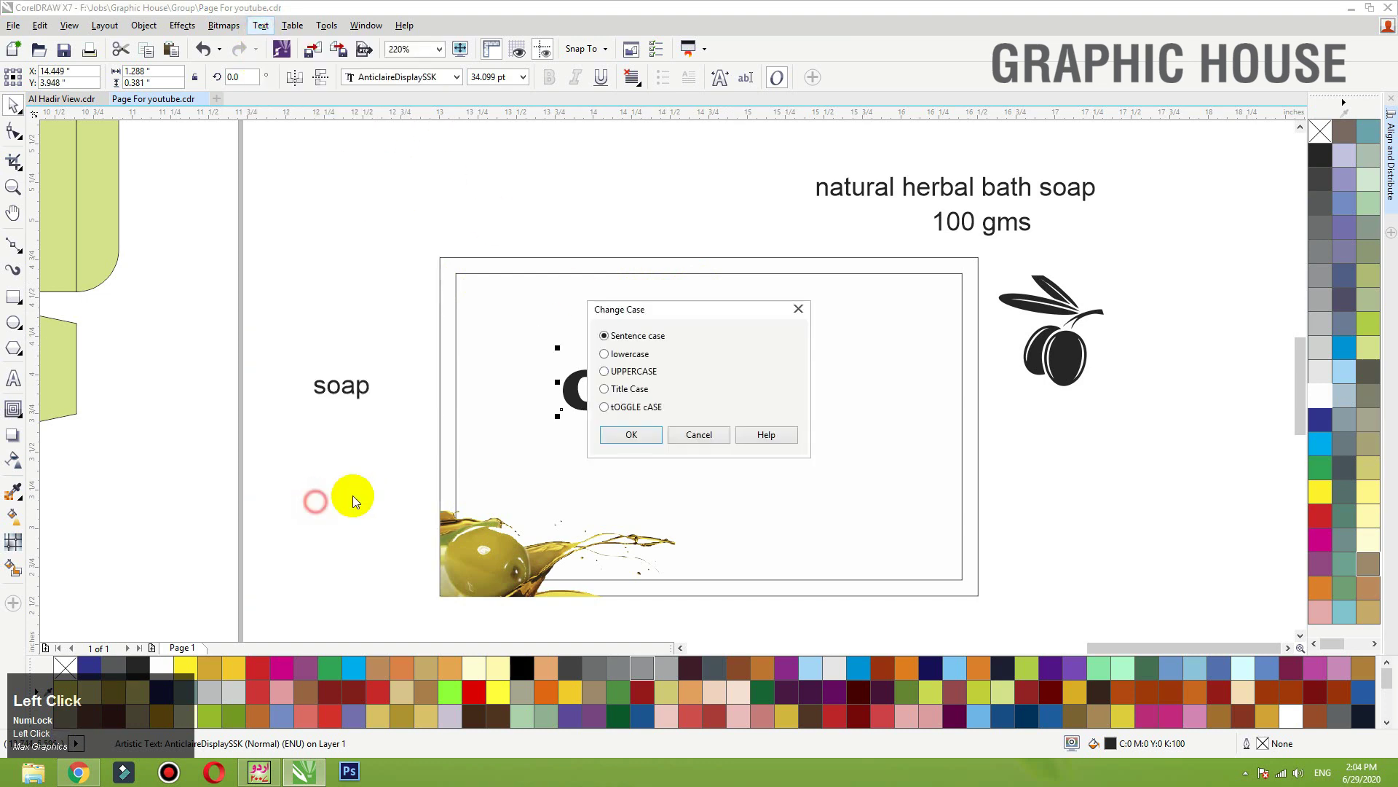
left_click(638, 372)
left_click(633, 434)
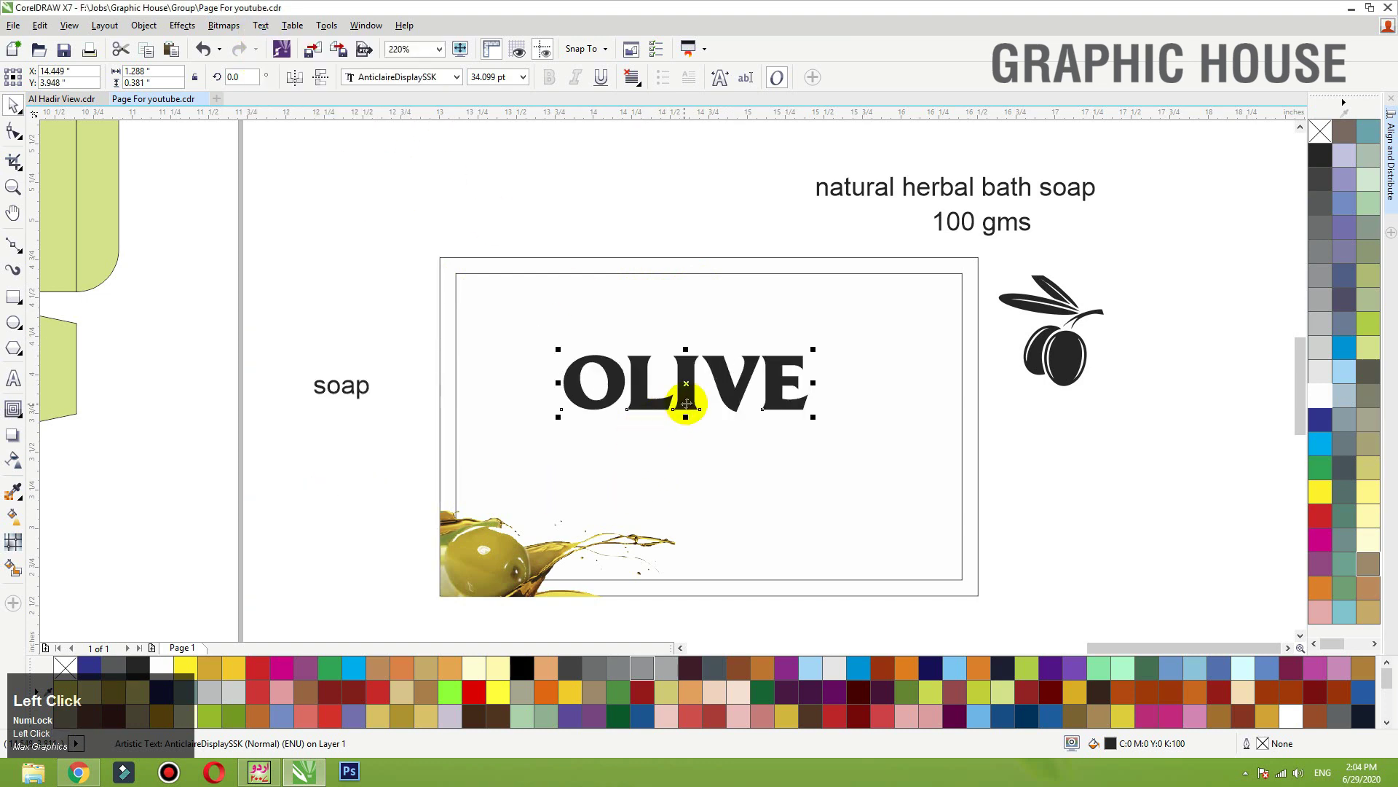
left_click_drag(681, 400, 707, 406)
Step: Set the word "soap" in AnticlaireDisplaySSK with title case and place it beneath the right end of OLIVE
left_click(342, 388)
left_click(435, 77)
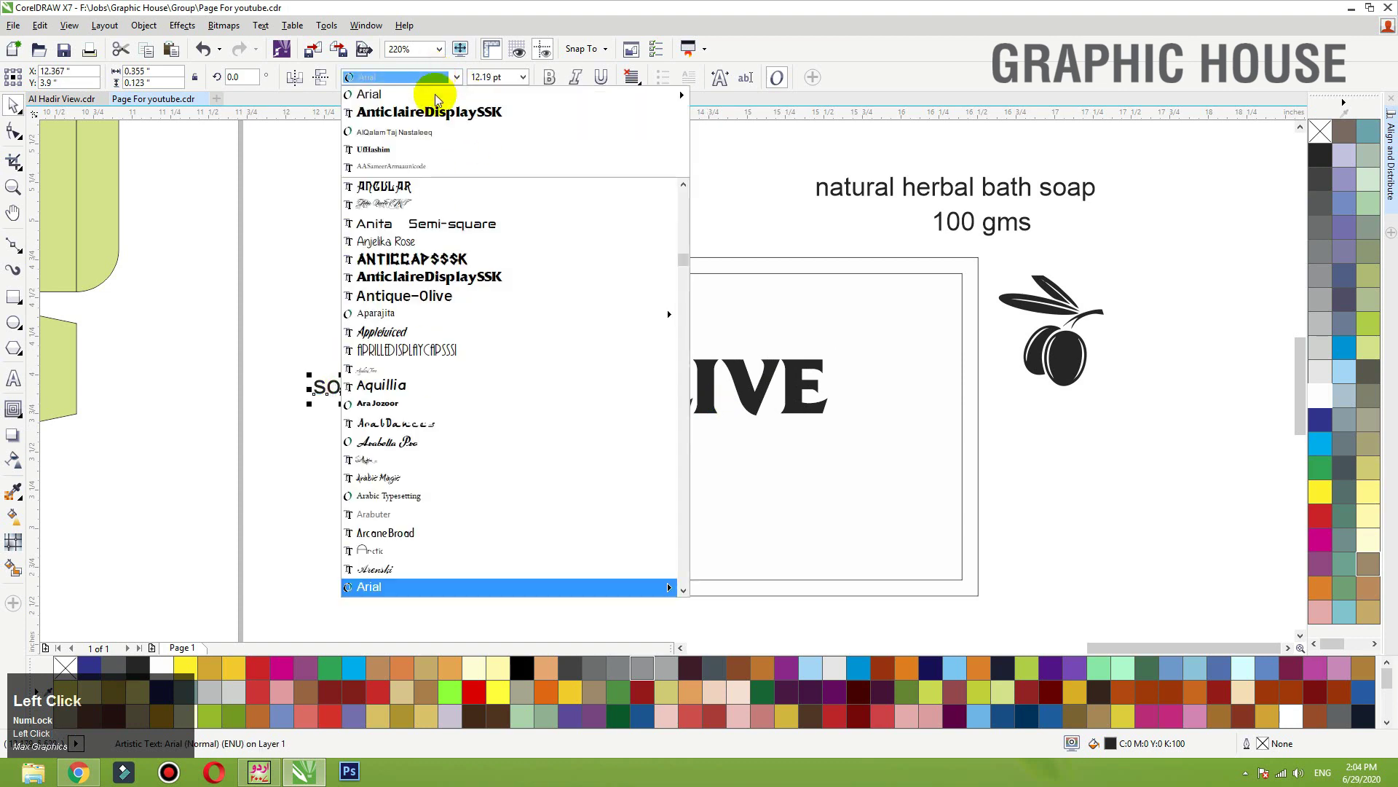
left_click(487, 108)
left_click(261, 26)
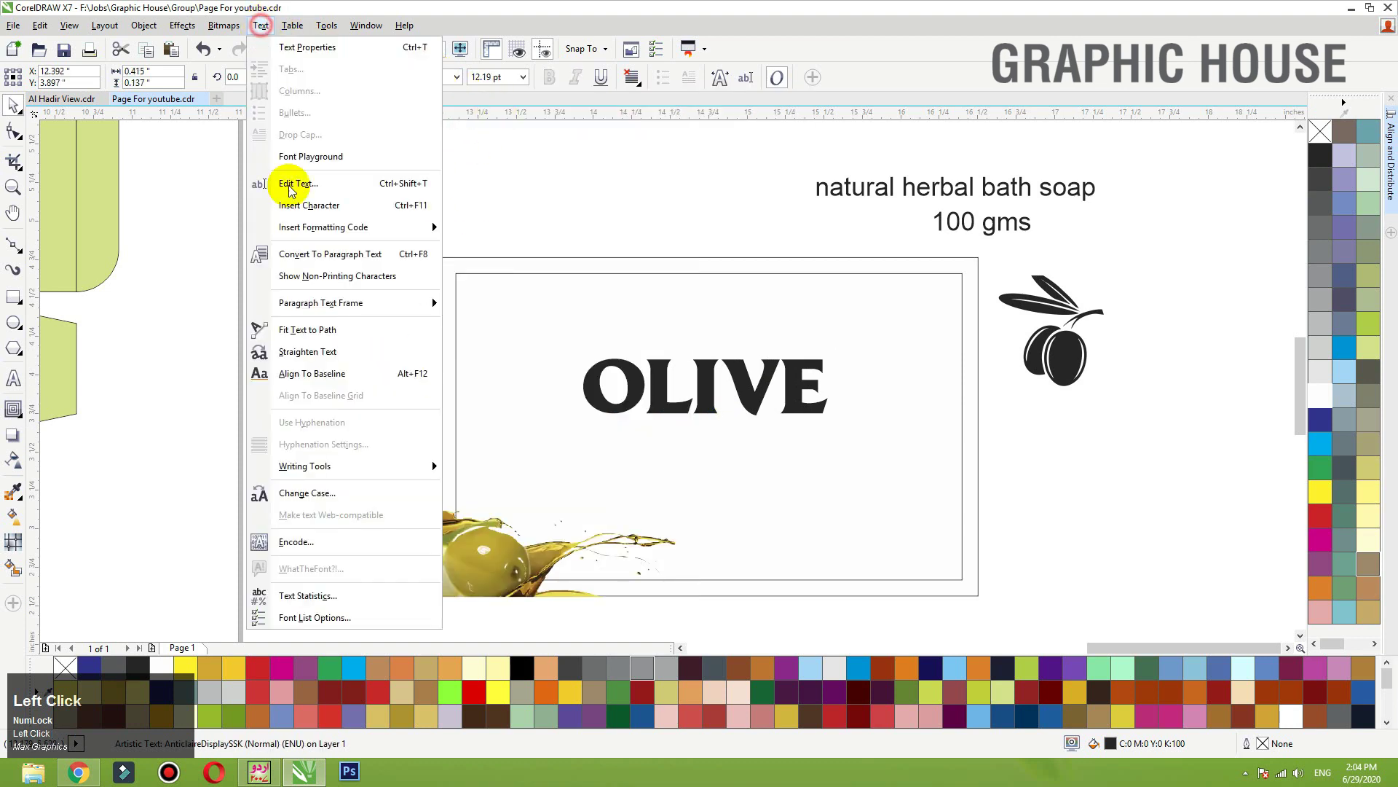
left_click(299, 490)
left_click(604, 389)
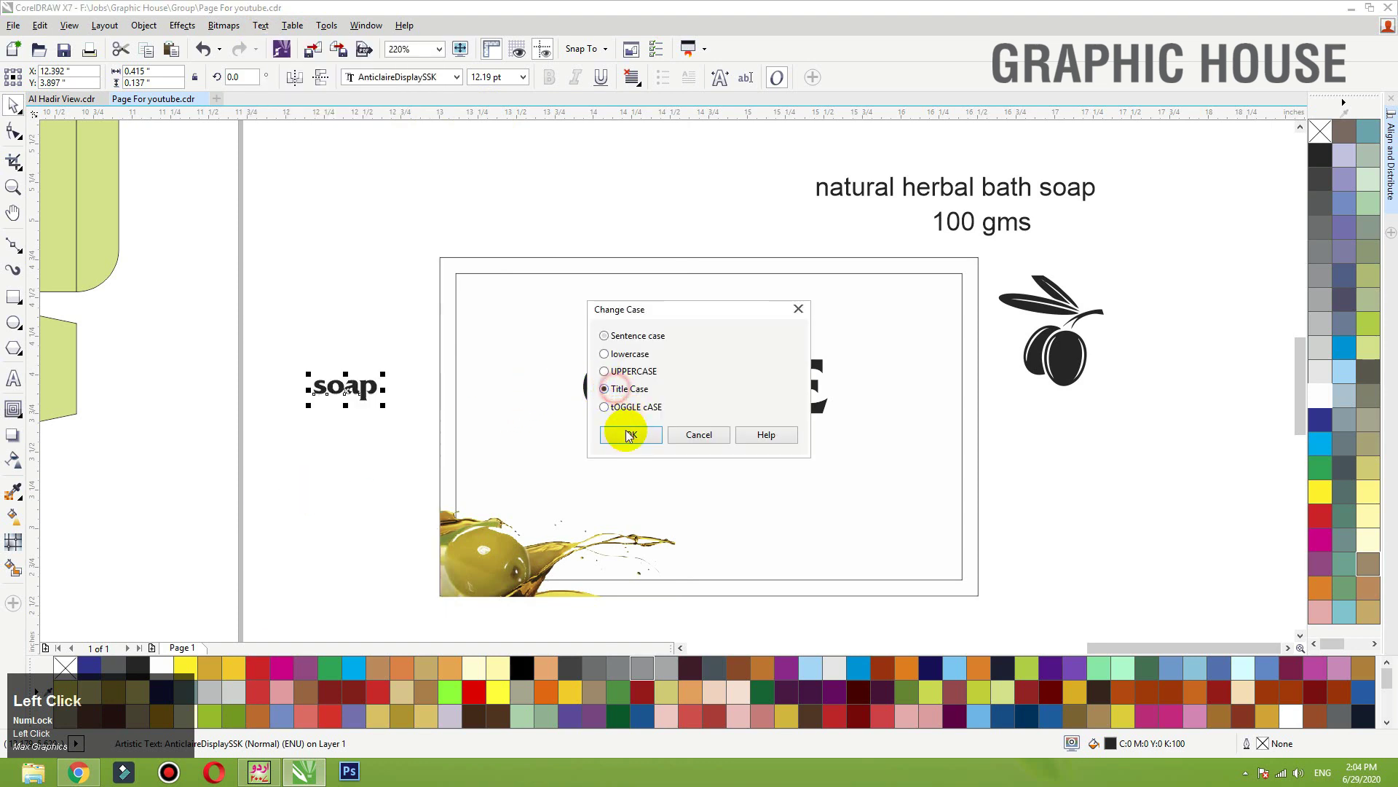
left_click(631, 434)
left_click_drag(351, 386, 799, 449)
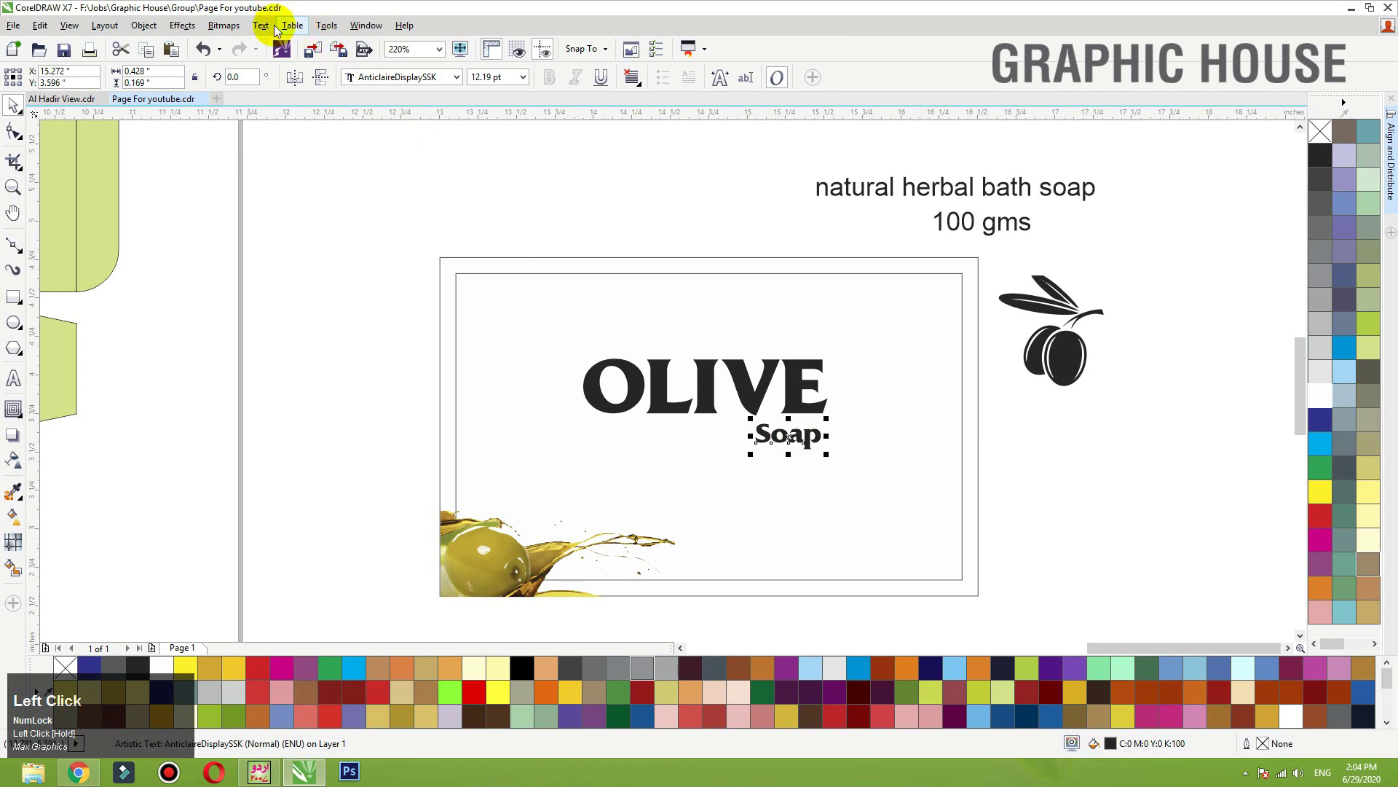
Step: Change the word under OLIVE to uppercase and align the two words along their right edges
left_click(260, 26)
left_click(299, 490)
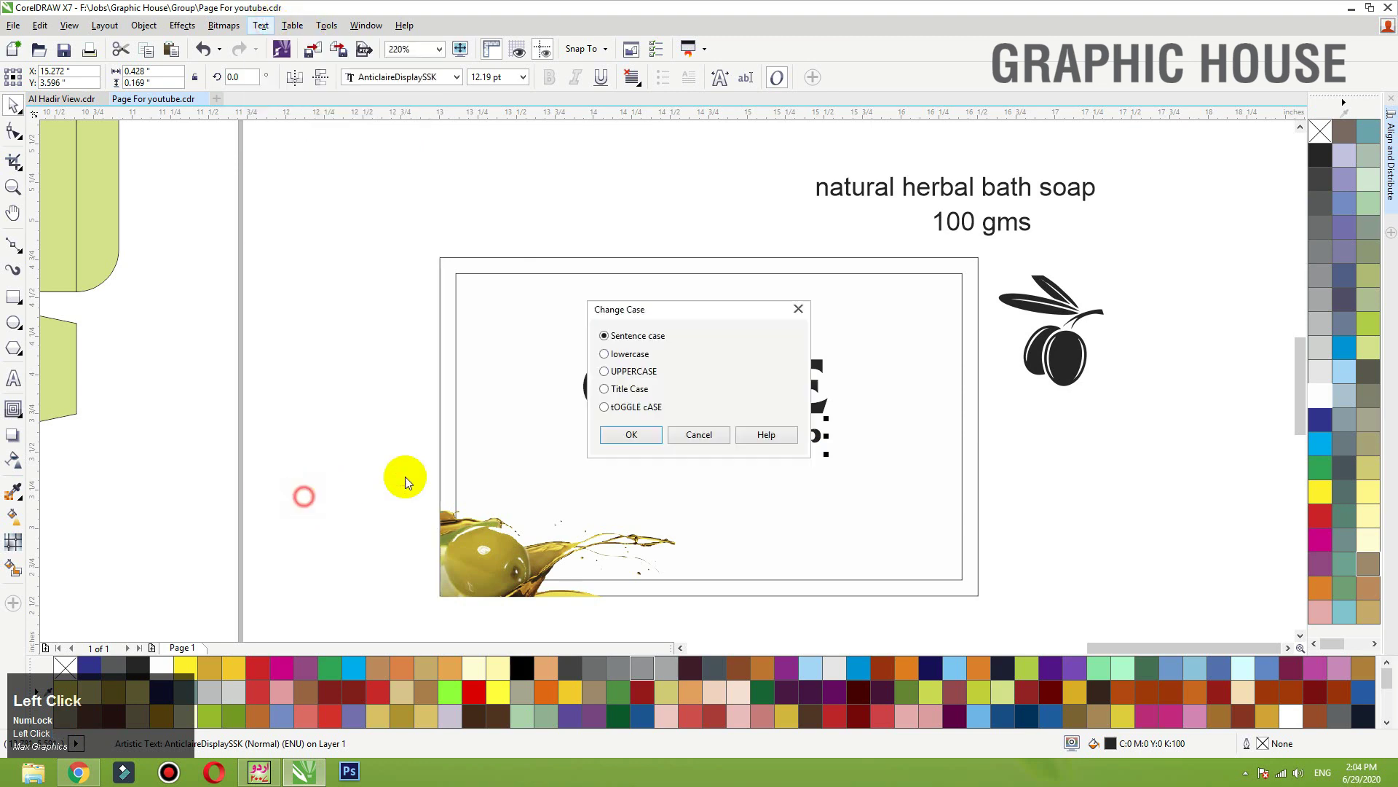
left_click(633, 373)
left_click(632, 434)
left_click_drag(825, 432, 811, 414)
left_click(815, 410, "shift")
key("r")
left_click(1013, 447)
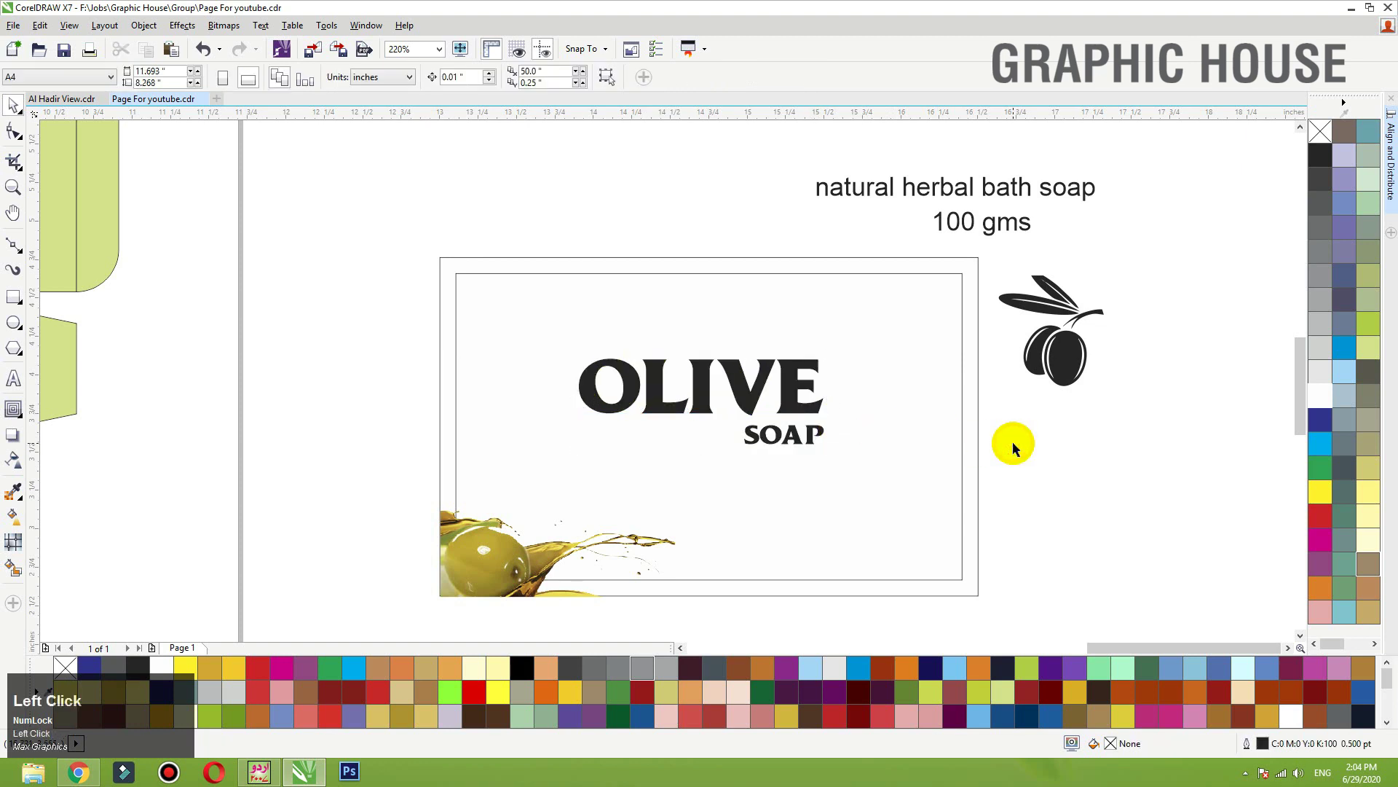
Step: Draw a circle about 0.96 inch across over the middle of OLIVE and give it a 30% black outline
left_click(1165, 466)
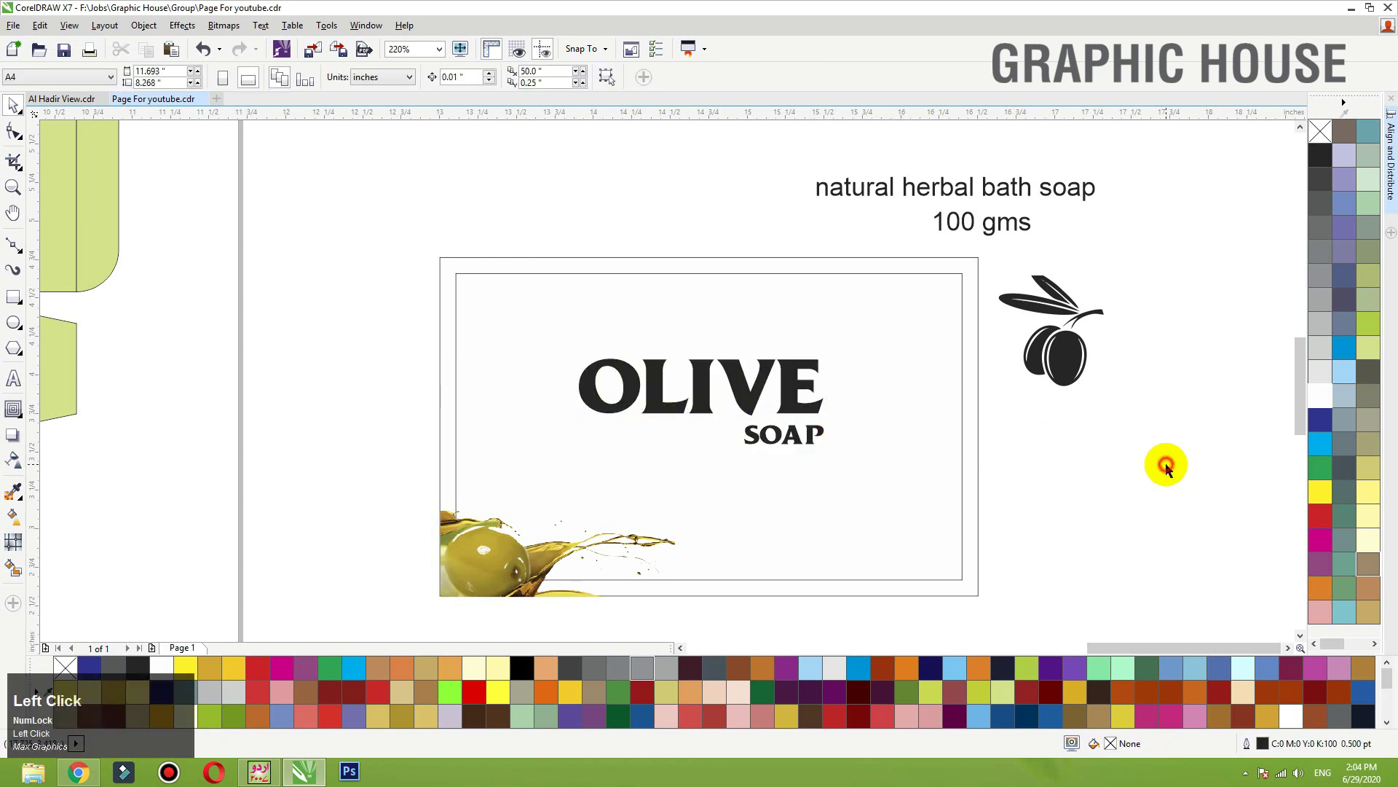
left_click(12, 323)
left_click_drag(635, 312, 757, 460)
key("space")
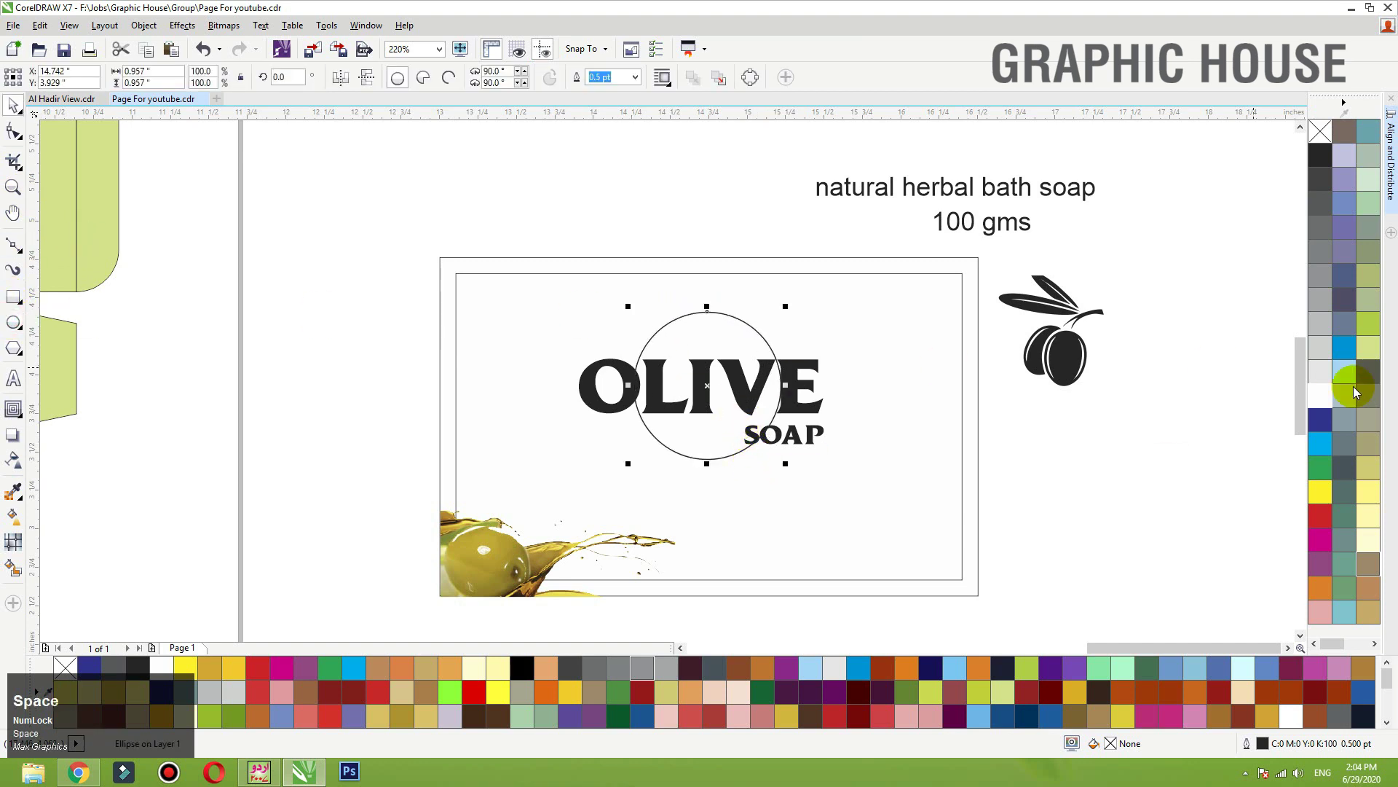
right_click(1320, 326)
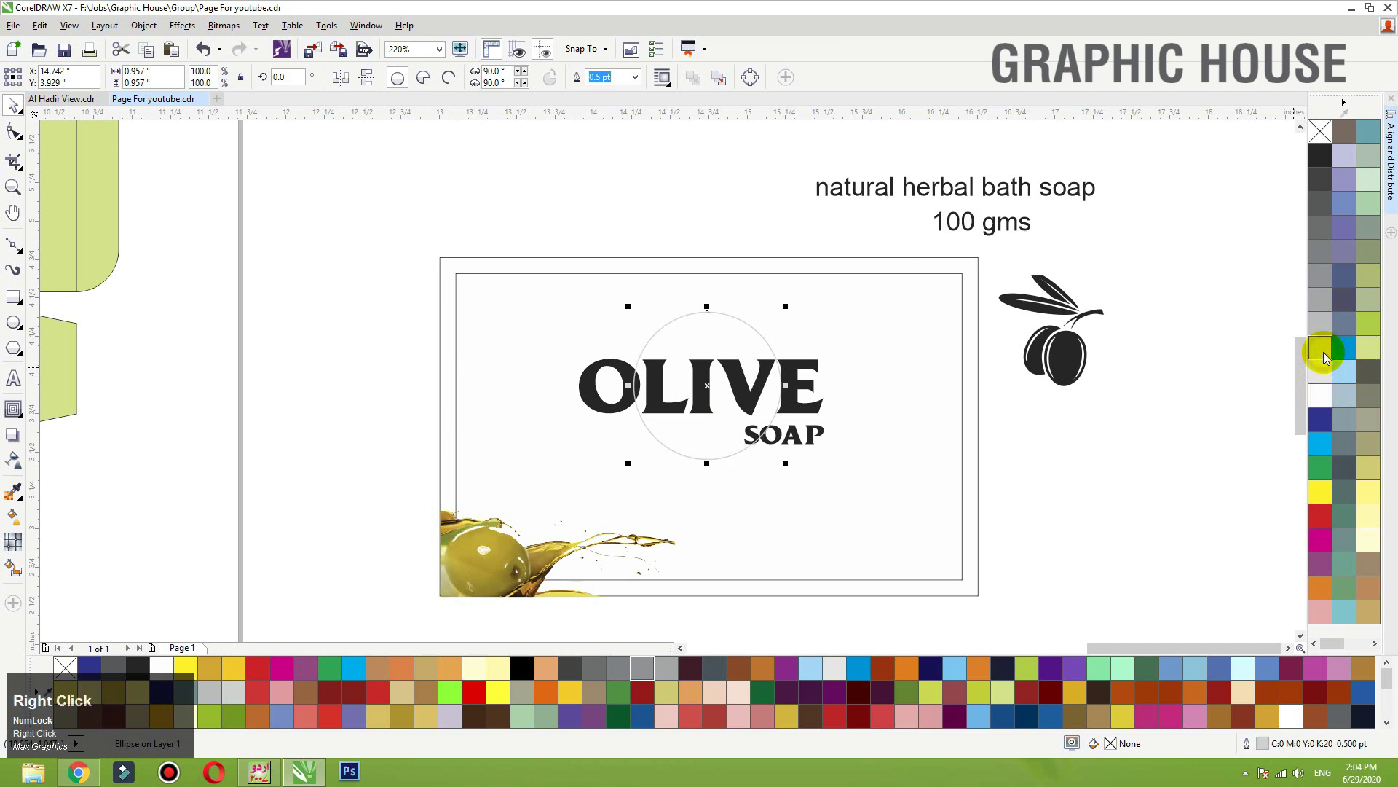
Step: Set the circle's outline width to 1 pt and fill the circle with white
key("F12")
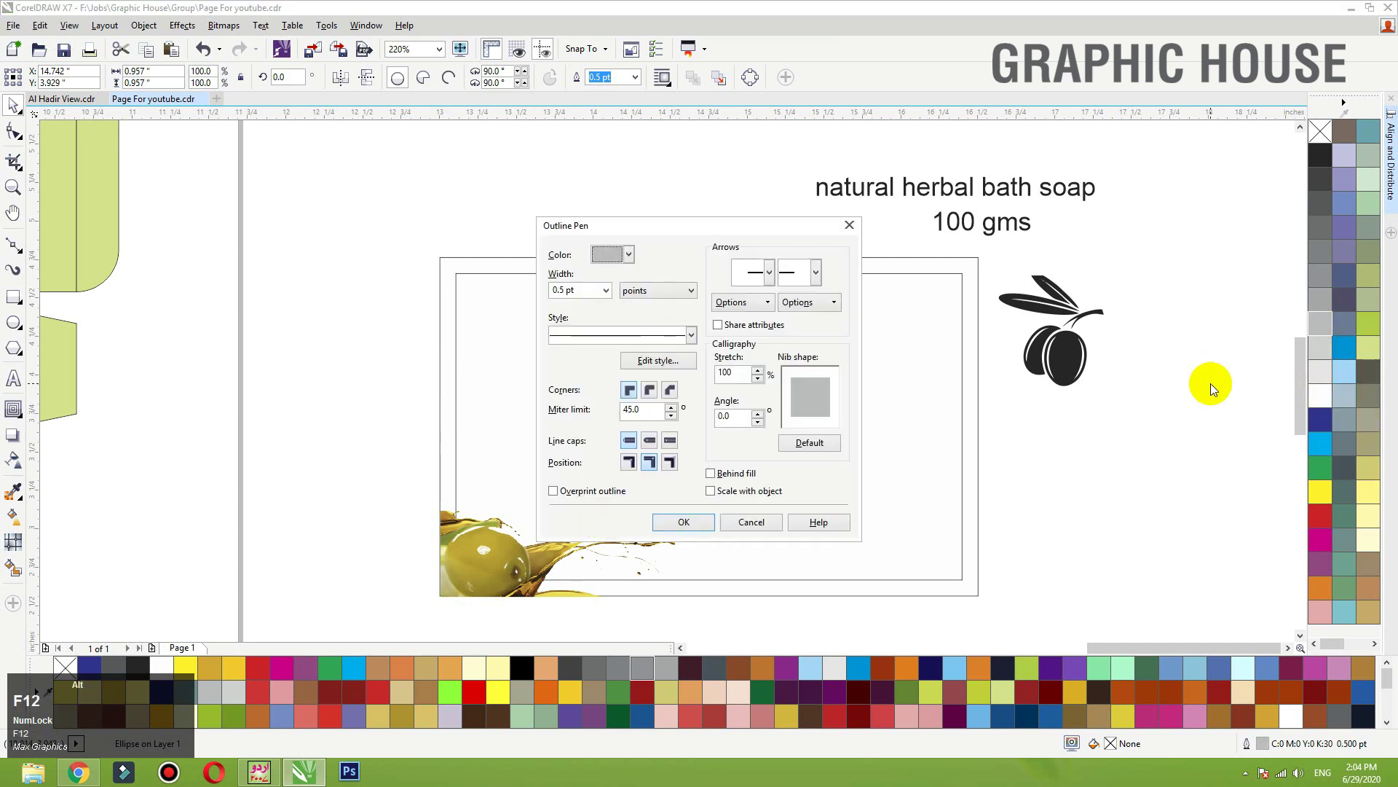
key("alt+w")
type("1")
key("Return")
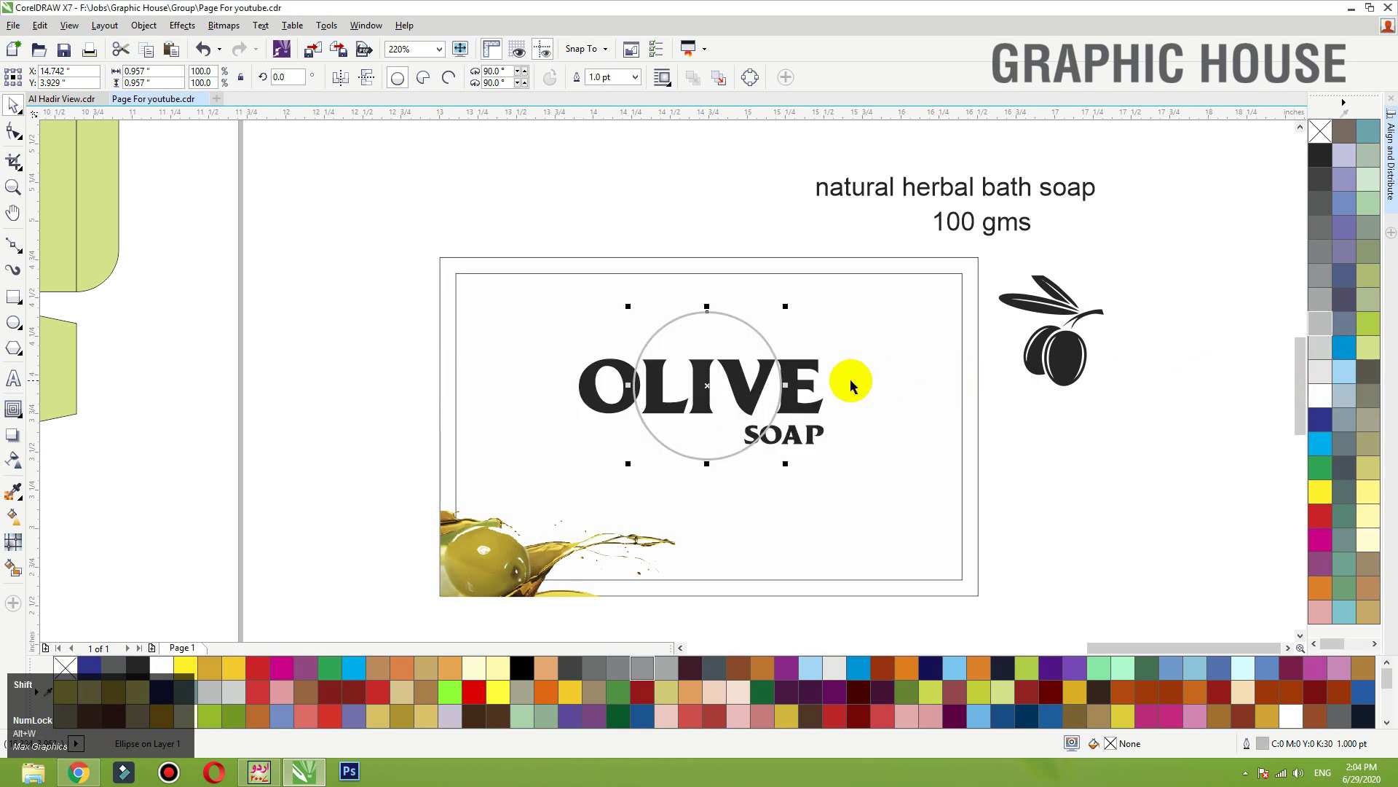
left_click(1322, 396)
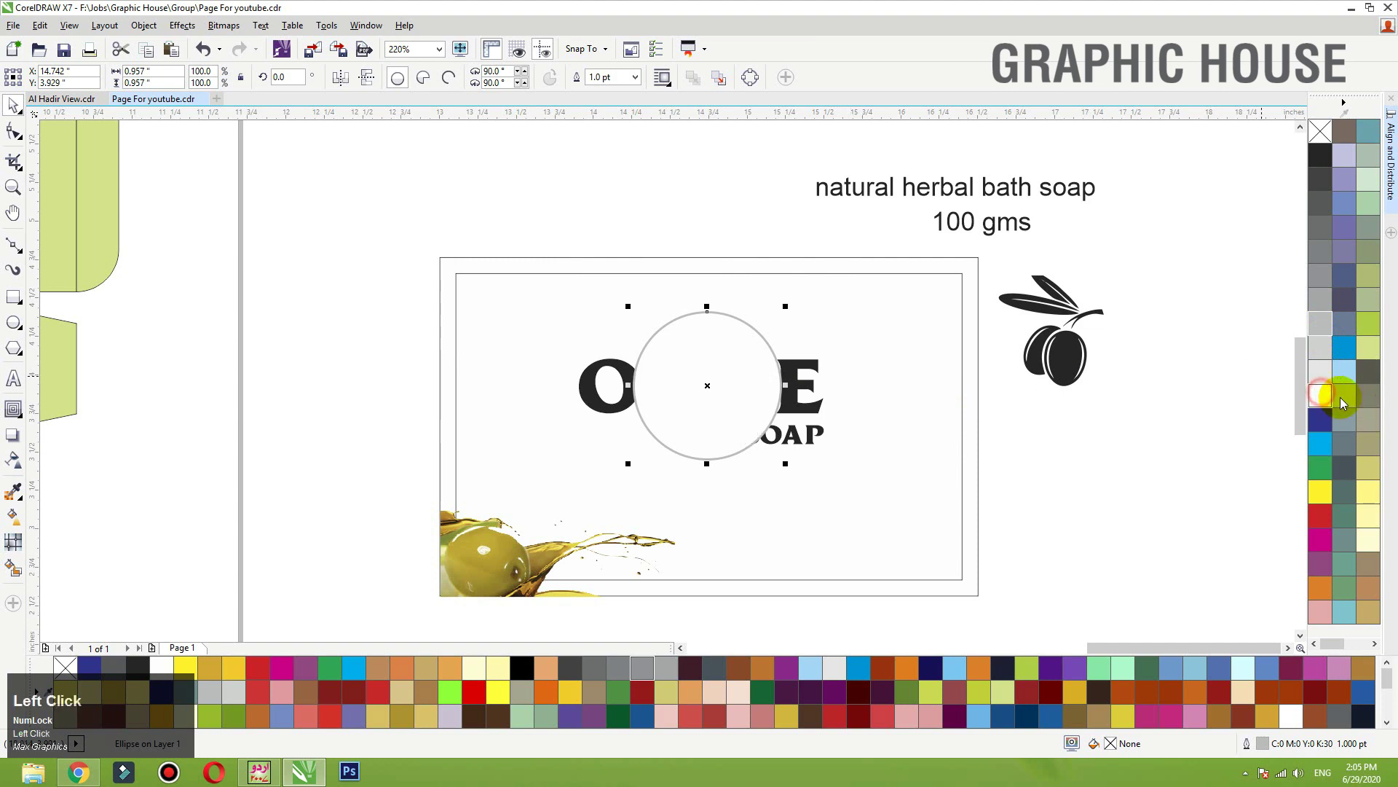
Step: Bring the OLIVE and SOAP words to the front of the white circle
left_click_drag(1078, 521, 472, 339)
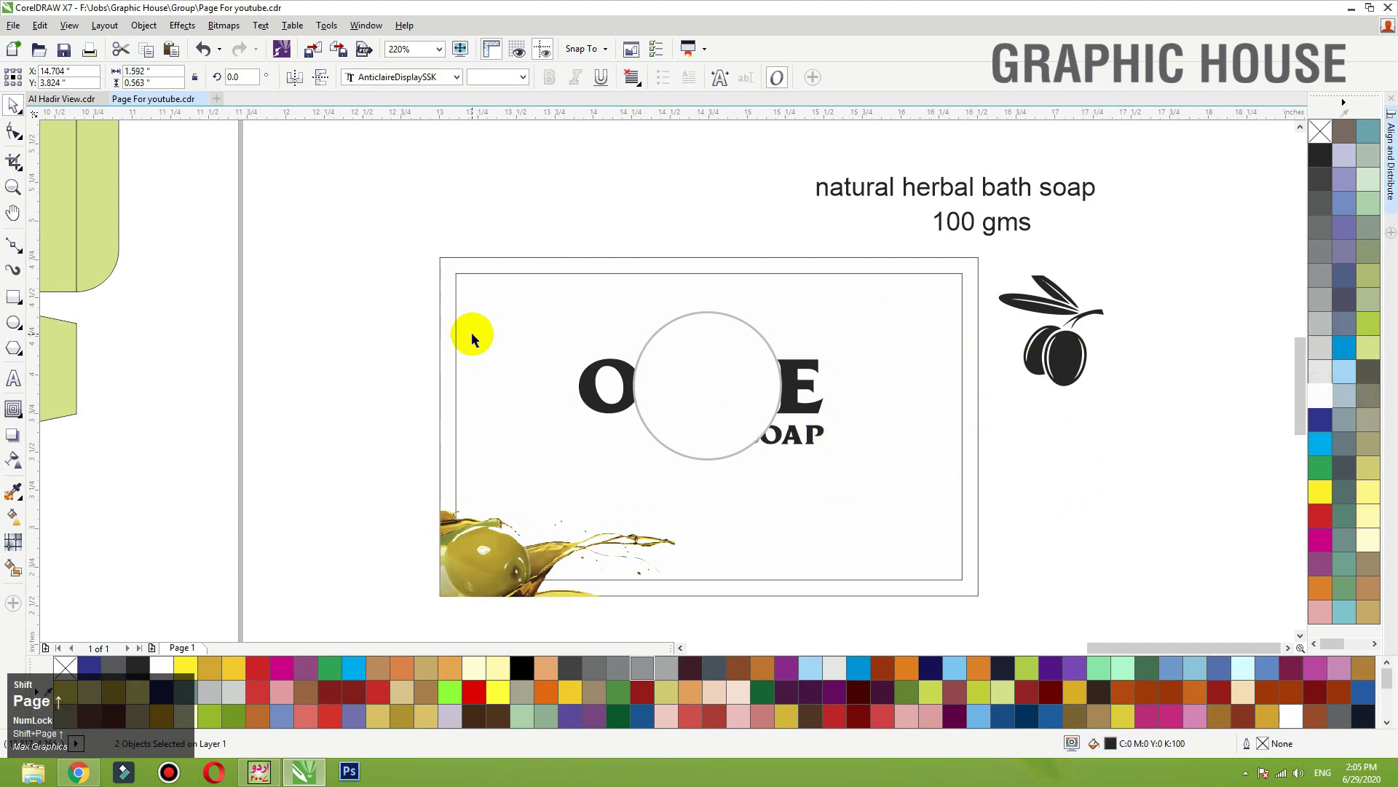
key("shift+Page_Up")
left_click(1092, 417)
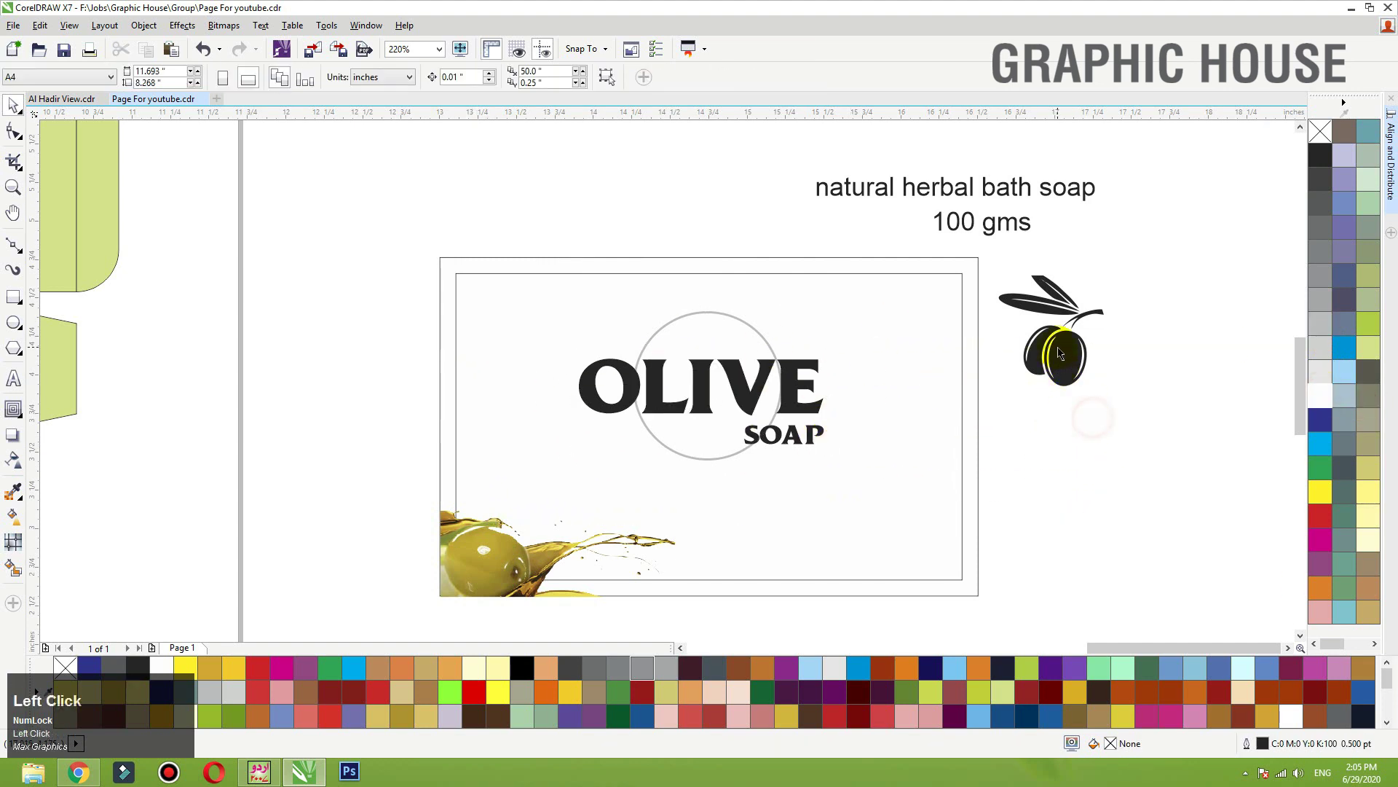
Step: Move the black olive icon onto the circle's upper edge just above OLIVE and bring it to the front
left_click_drag(1021, 348, 747, 264)
key("shift+Page_Up")
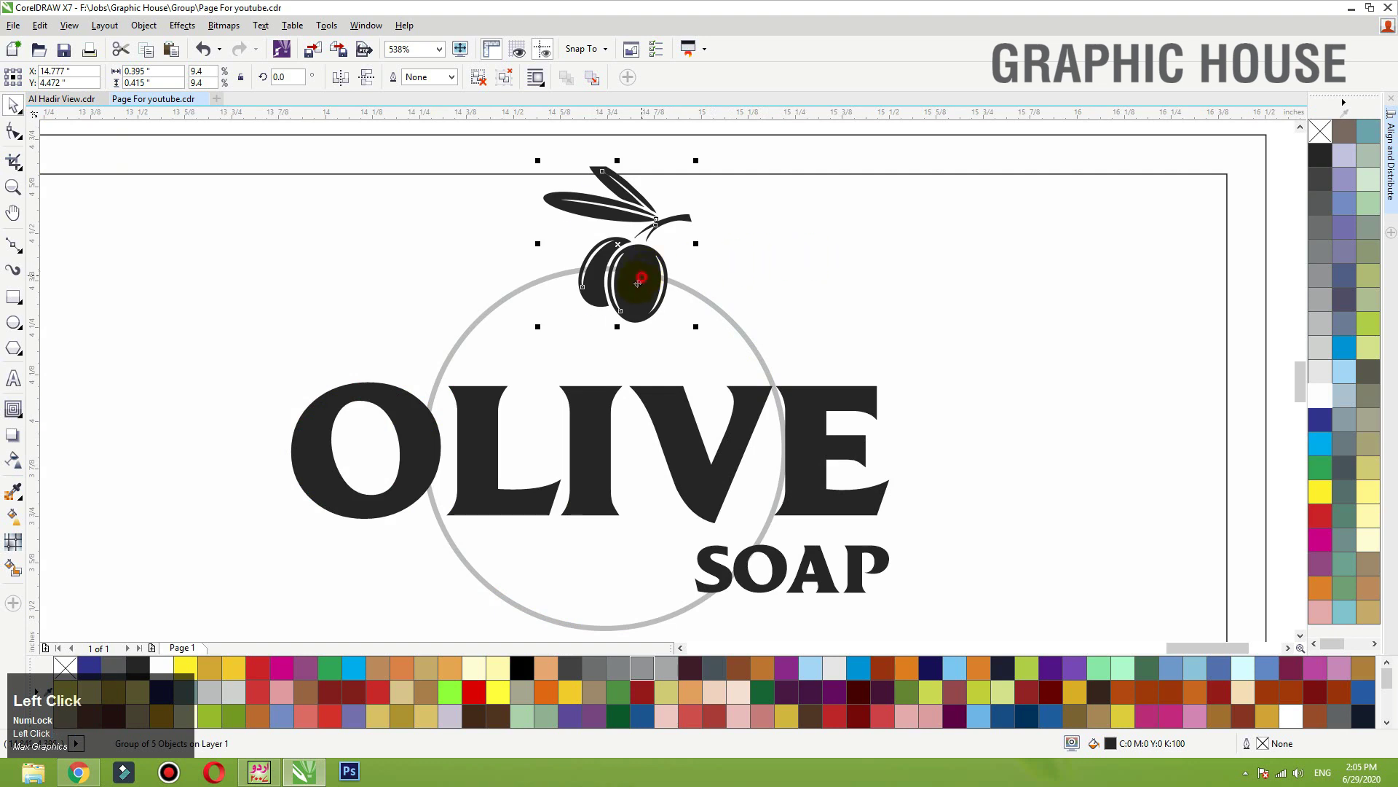
left_click_drag(633, 287, 624, 322)
Step: Place copies of the two dark green color swatches beside the left edge of the white panel
key("F4")
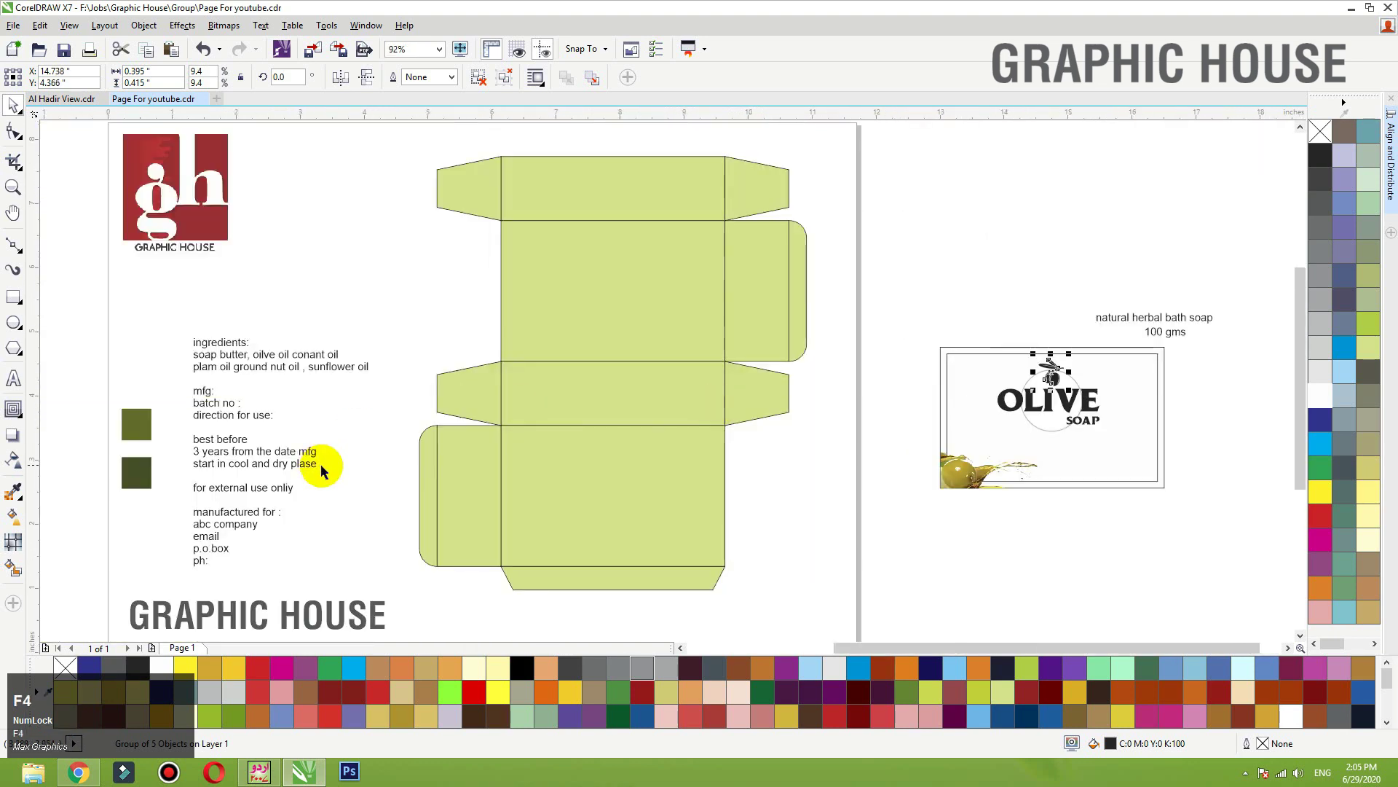
left_click(139, 472)
left_click(139, 425, "shift")
left_click_drag(138, 424, 1202, 479)
right_click(906, 386)
Step: Group the OLIVE SOAP text, circle and icon, and center the group horizontally on the panel's inner frame
key("z")
left_click(743, 312)
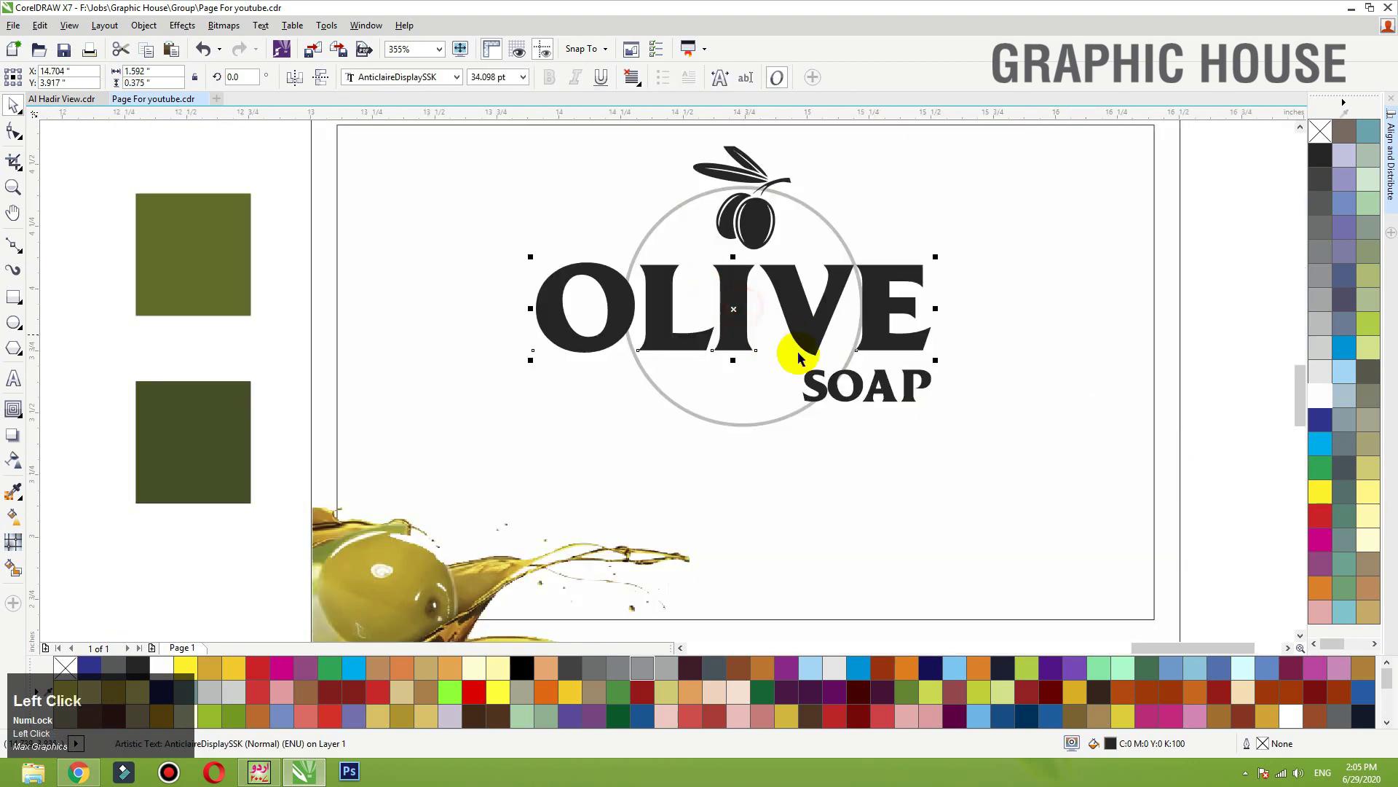
scroll(797, 378, "down", 2)
left_click_drag(666, 440, 615, 453)
key("ctrl+g")
left_click(781, 240, "shift")
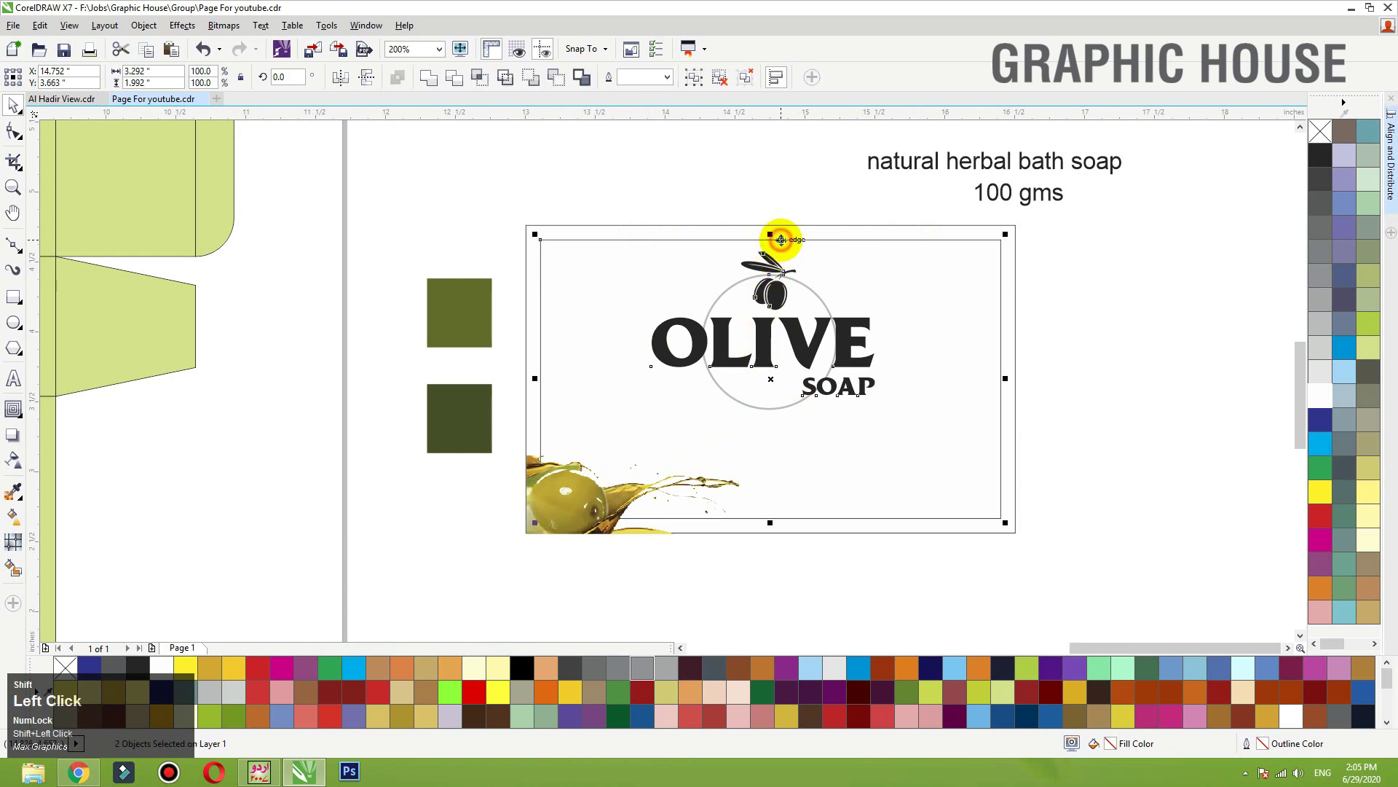
key("c")
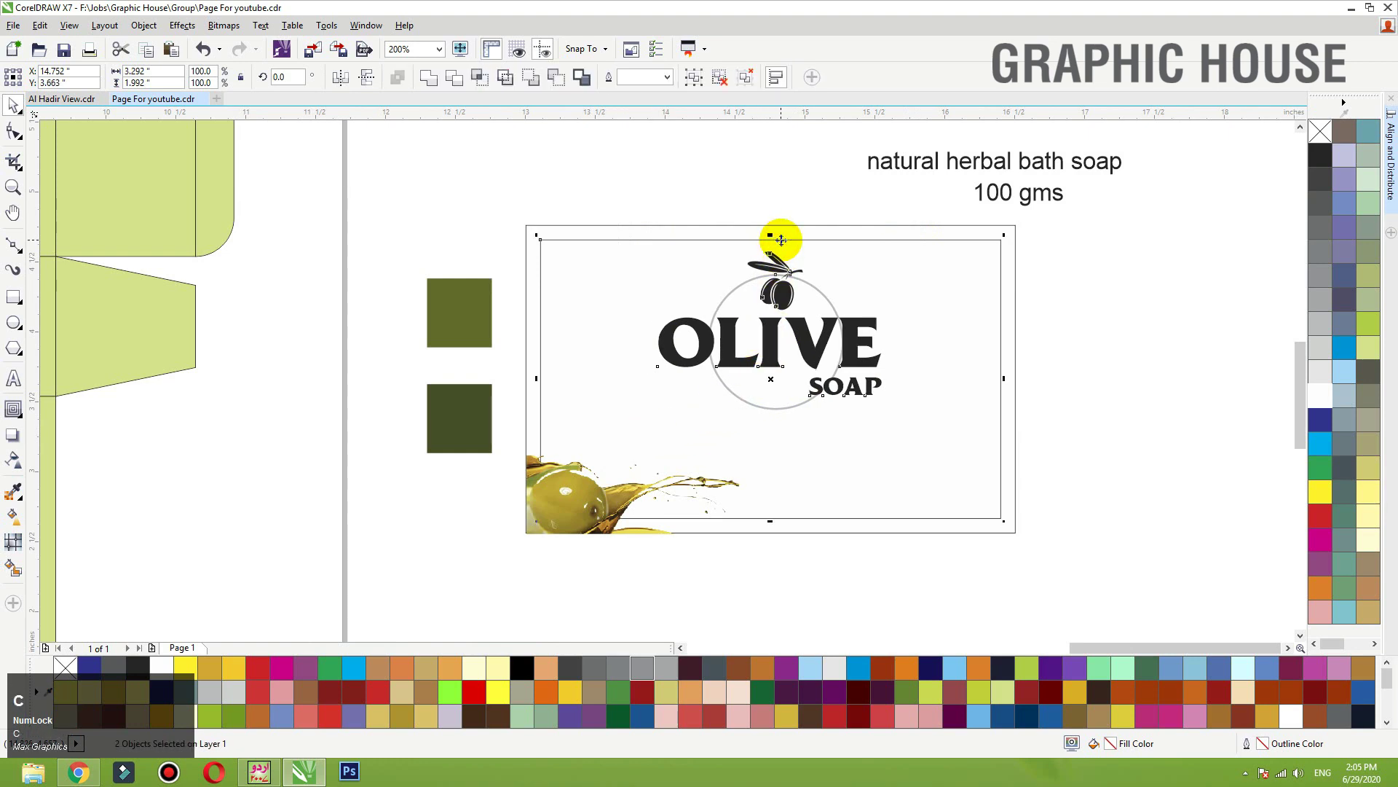
Step: Ungroup the centered OLIVE SOAP logo into its separate text, circle and icon objects
left_click(672, 157)
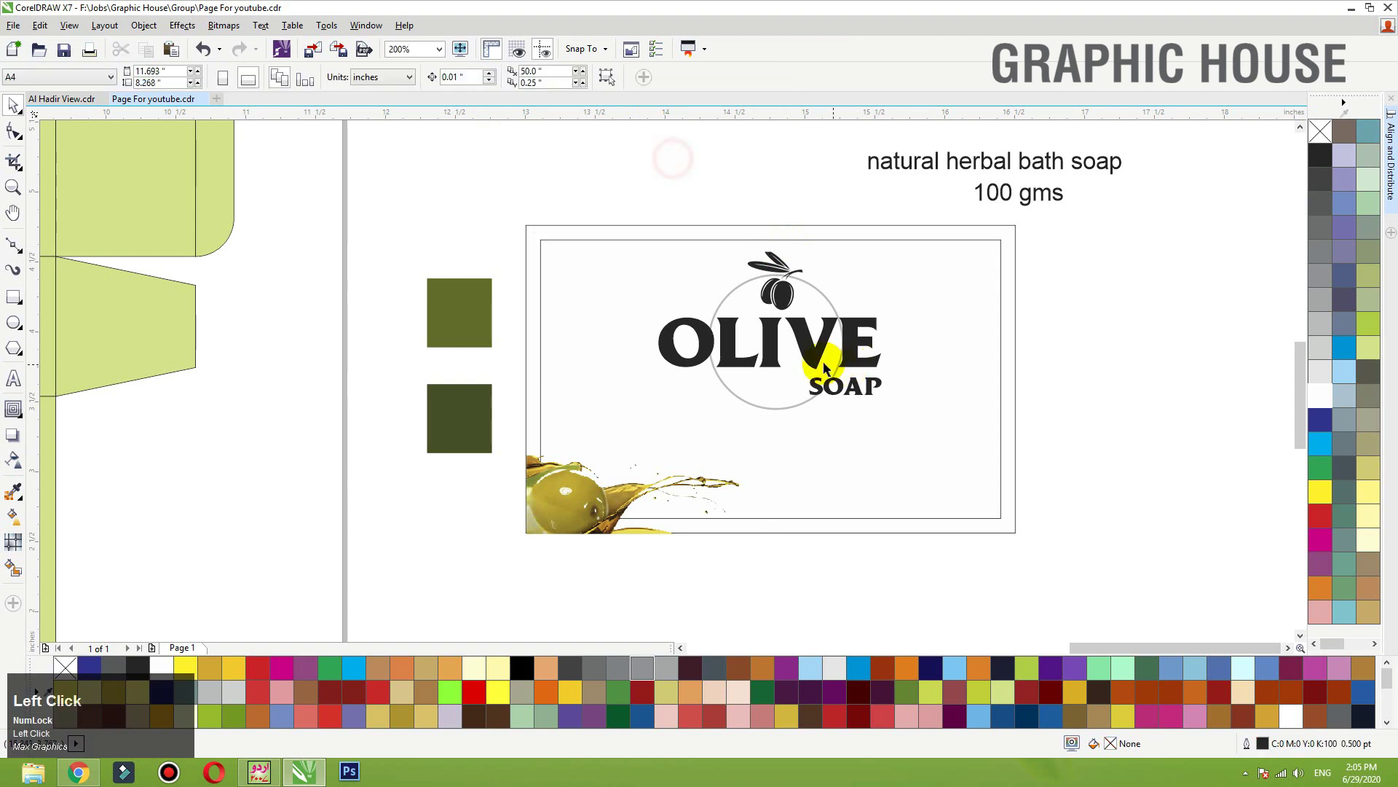
left_click_drag(811, 359, 801, 370)
key("ctrl+z")
left_click(510, 182)
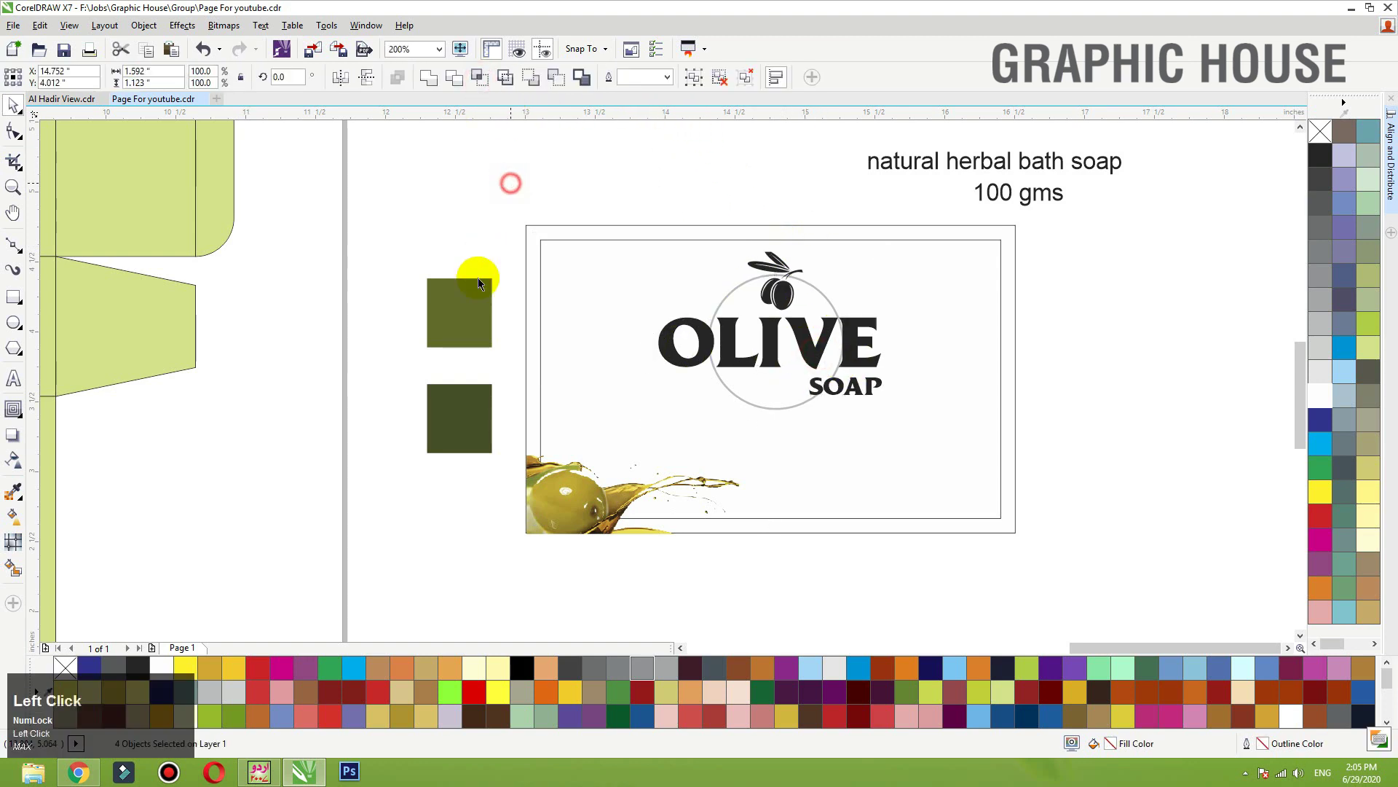
Step: Sample the lighter olive green swatch (#5C6B25) and apply it as the fill of the word OLIVE
left_click_drag(479, 301, 488, 300)
scroll(718, 343, "up", 3)
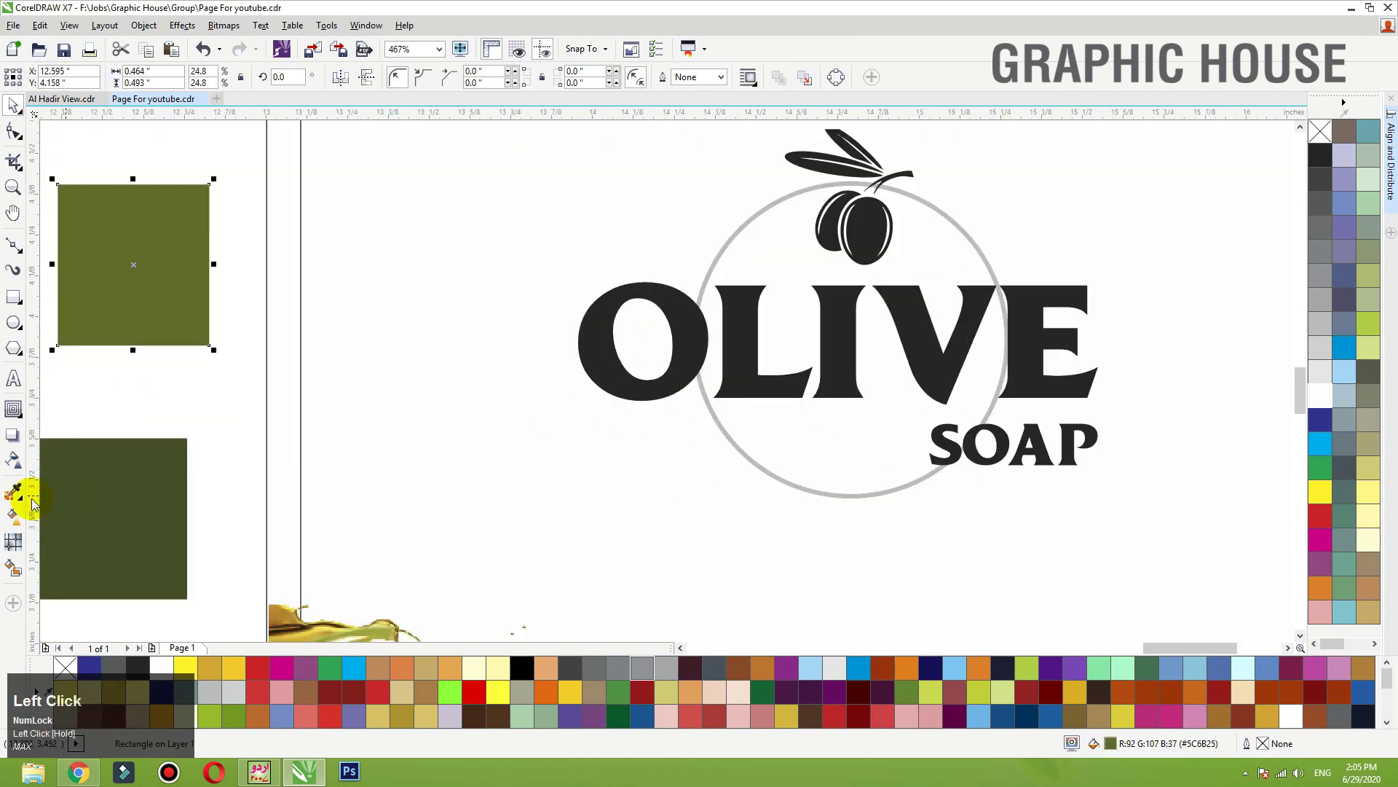
left_click(14, 493)
left_click(669, 324)
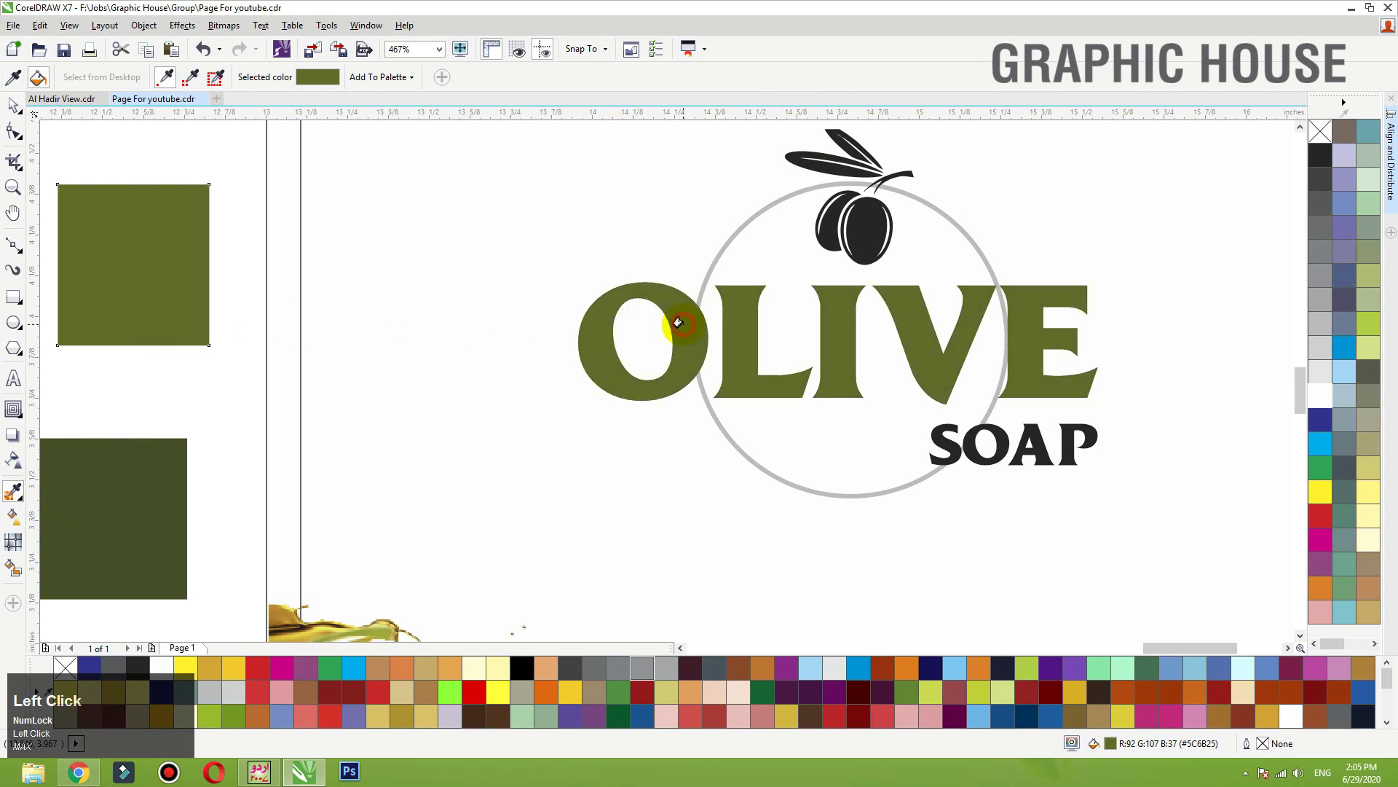
key("space")
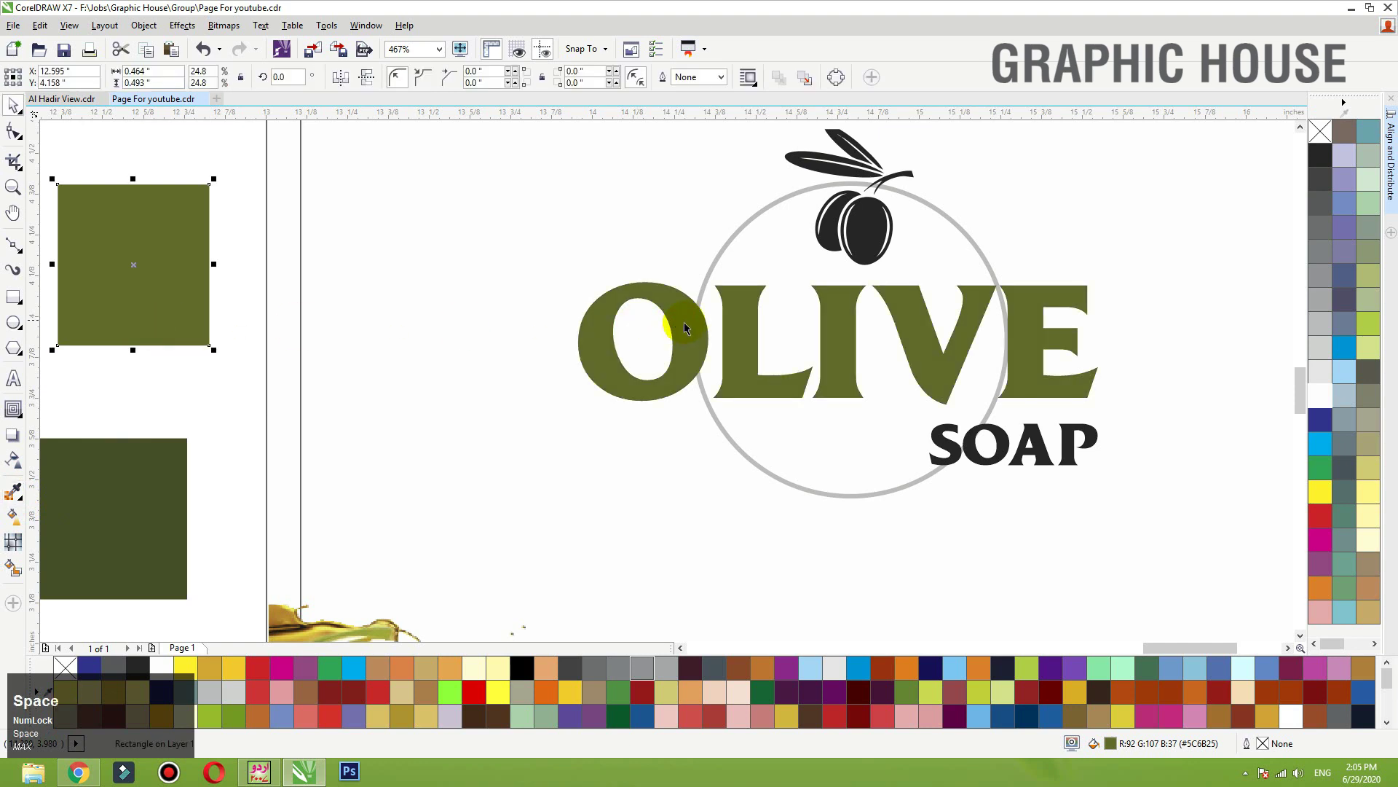
Step: Add a one-step outside contour with a 0.01 inch offset and rounded corners to the word OLIVE
left_click(690, 329)
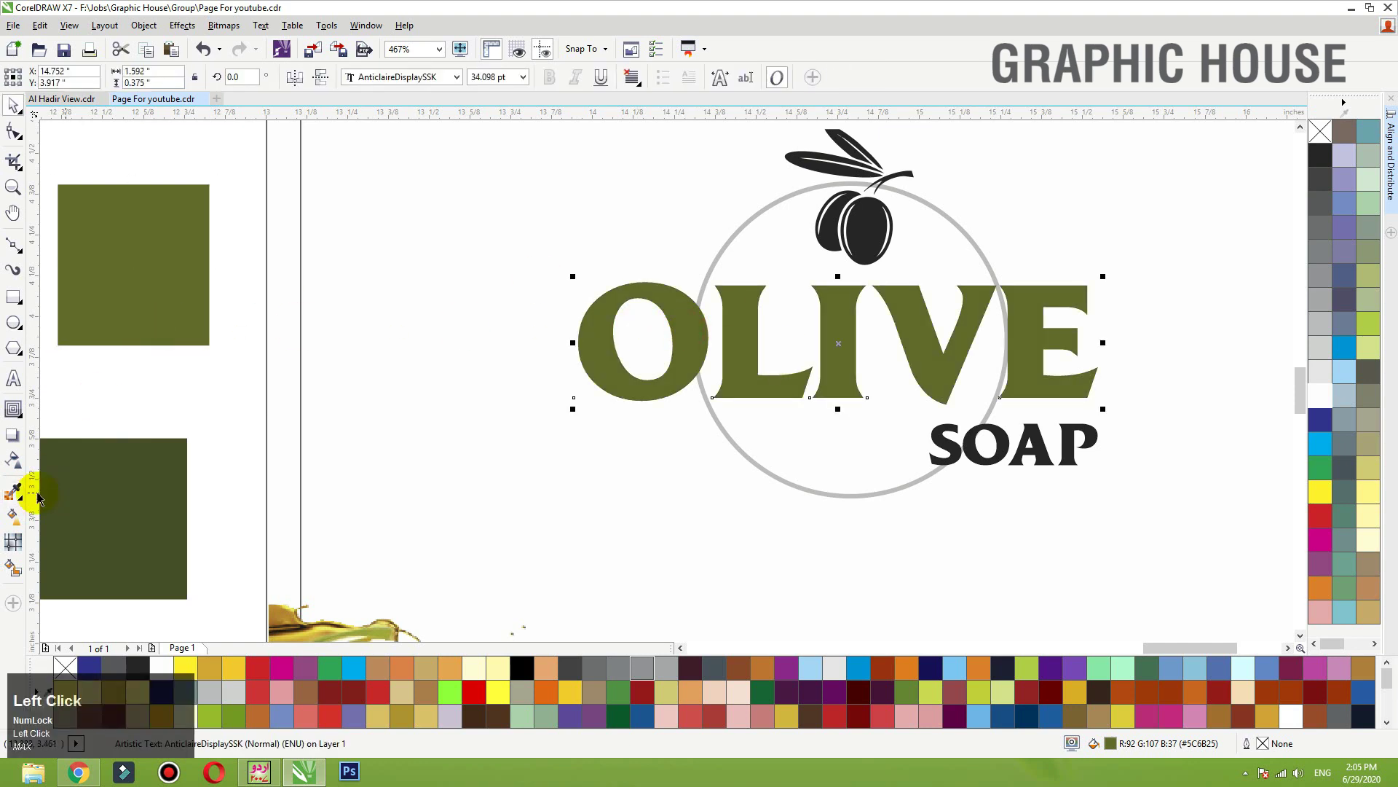
left_click(22, 419)
left_click(44, 431)
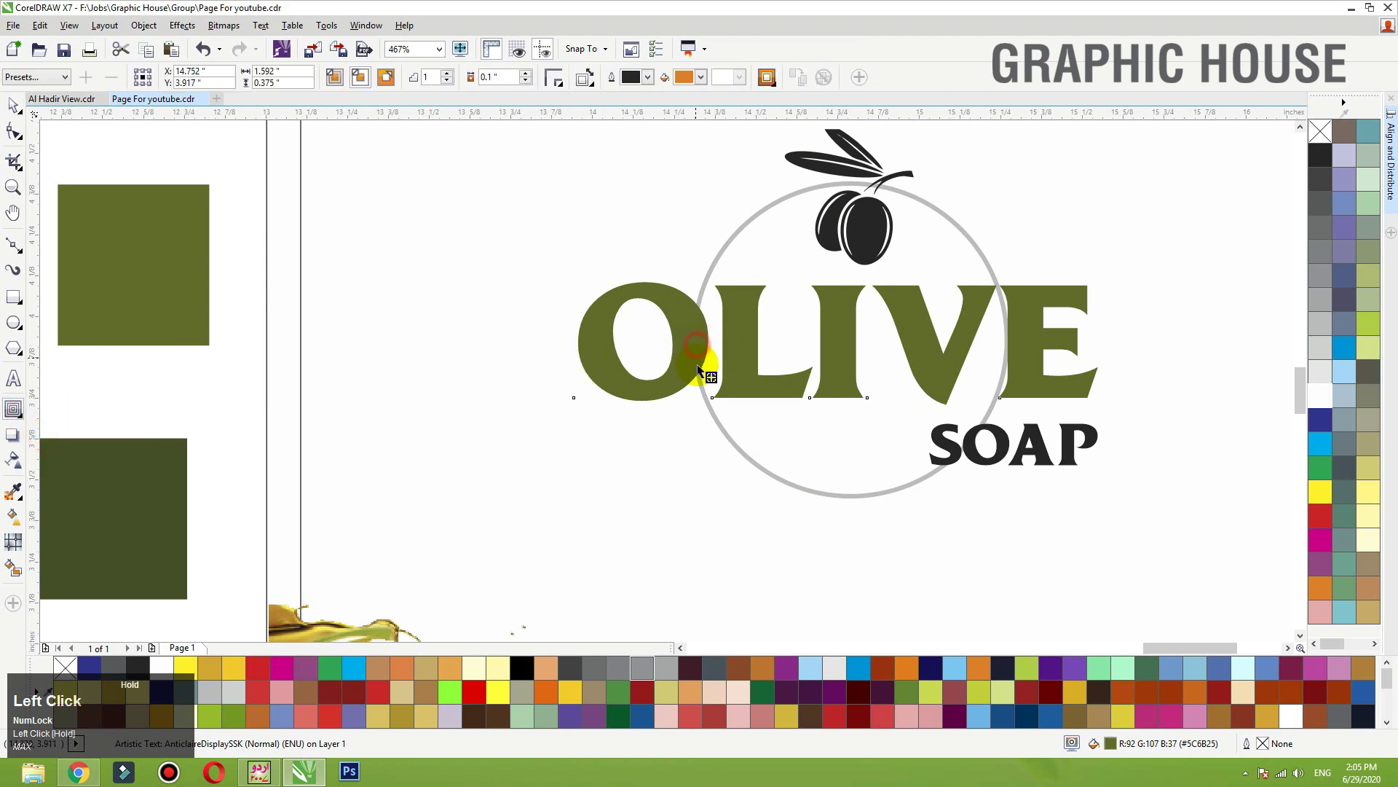
left_click_drag(697, 386, 696, 415)
key("space")
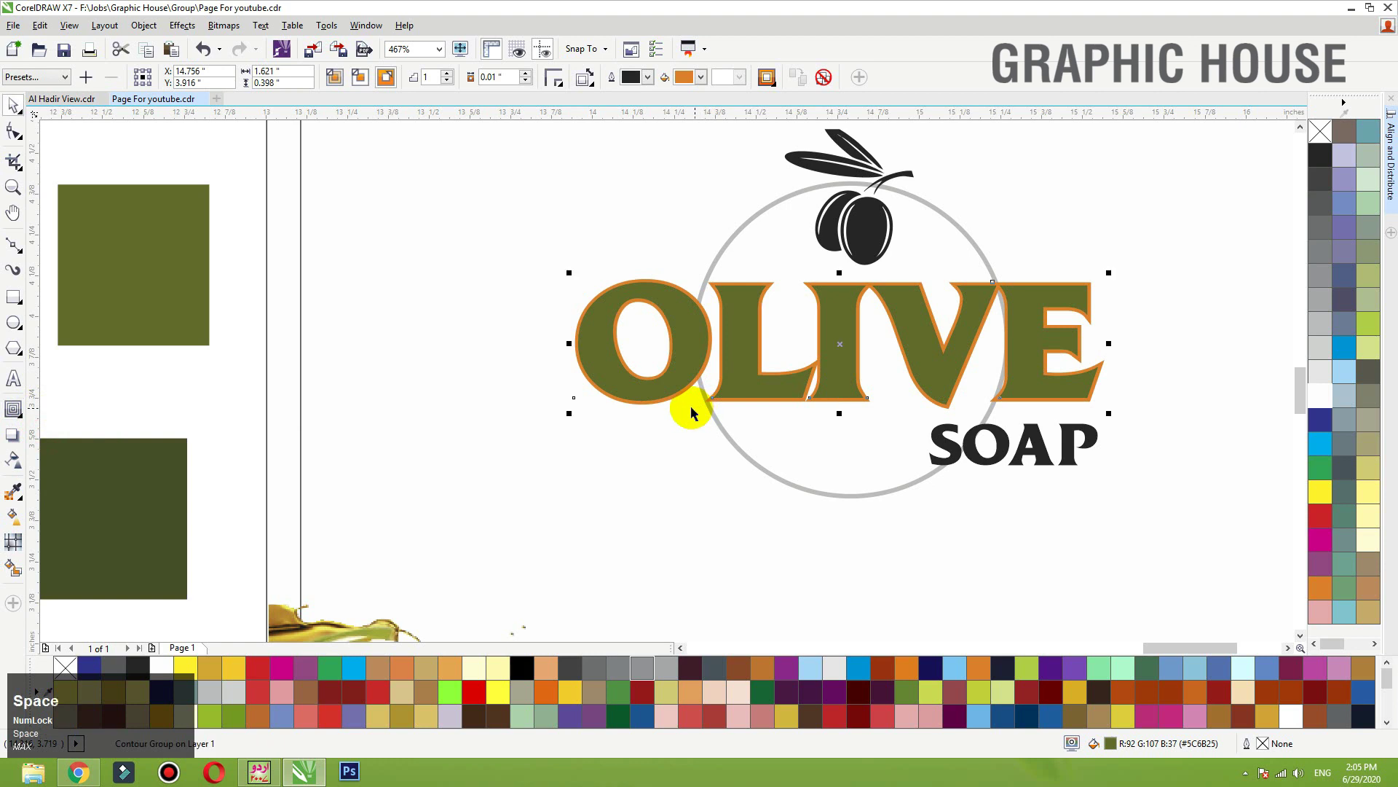
left_click(553, 78)
left_click(589, 136)
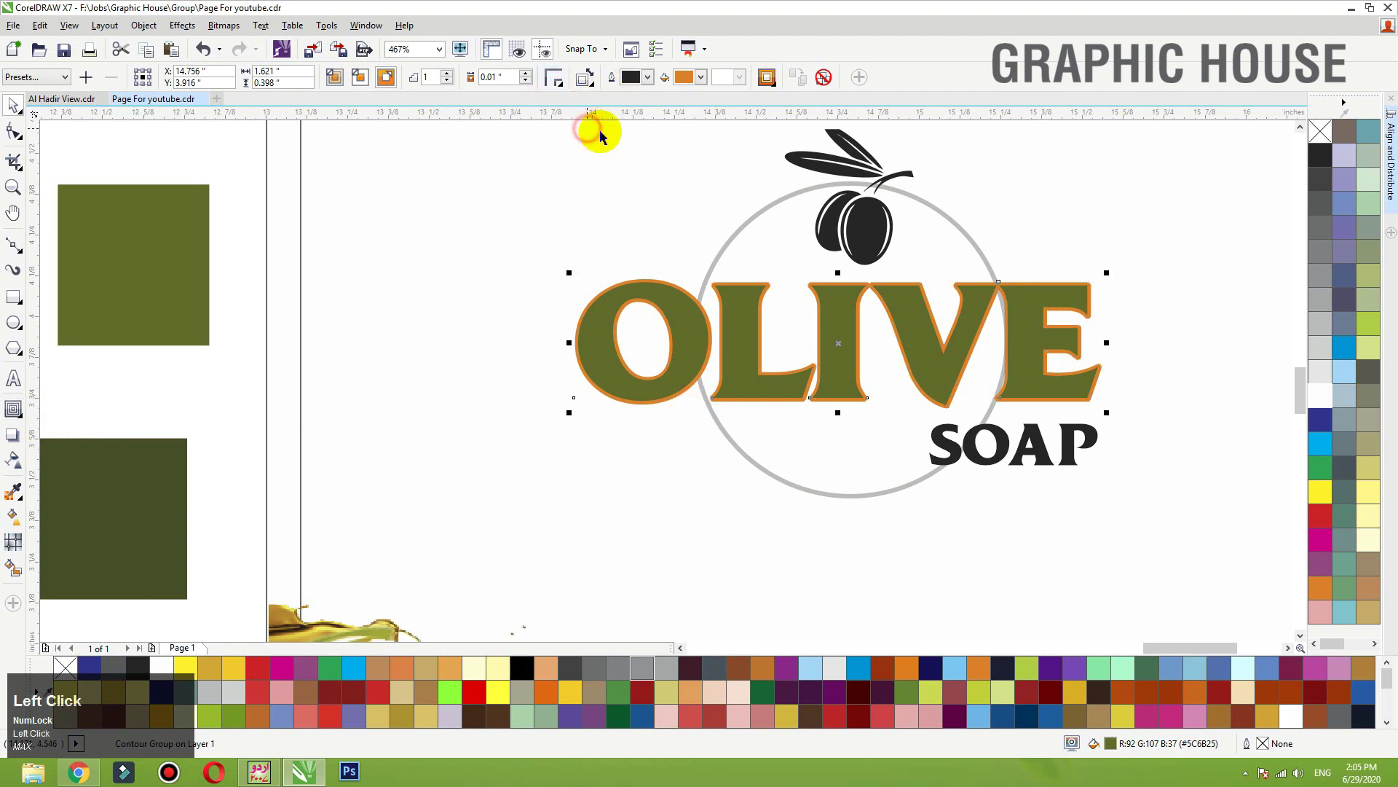
Step: Break the contour apart from OLIVE and fill the contour shape with lime green C:40 M:0 Y:100 K:0
left_click(285, 321)
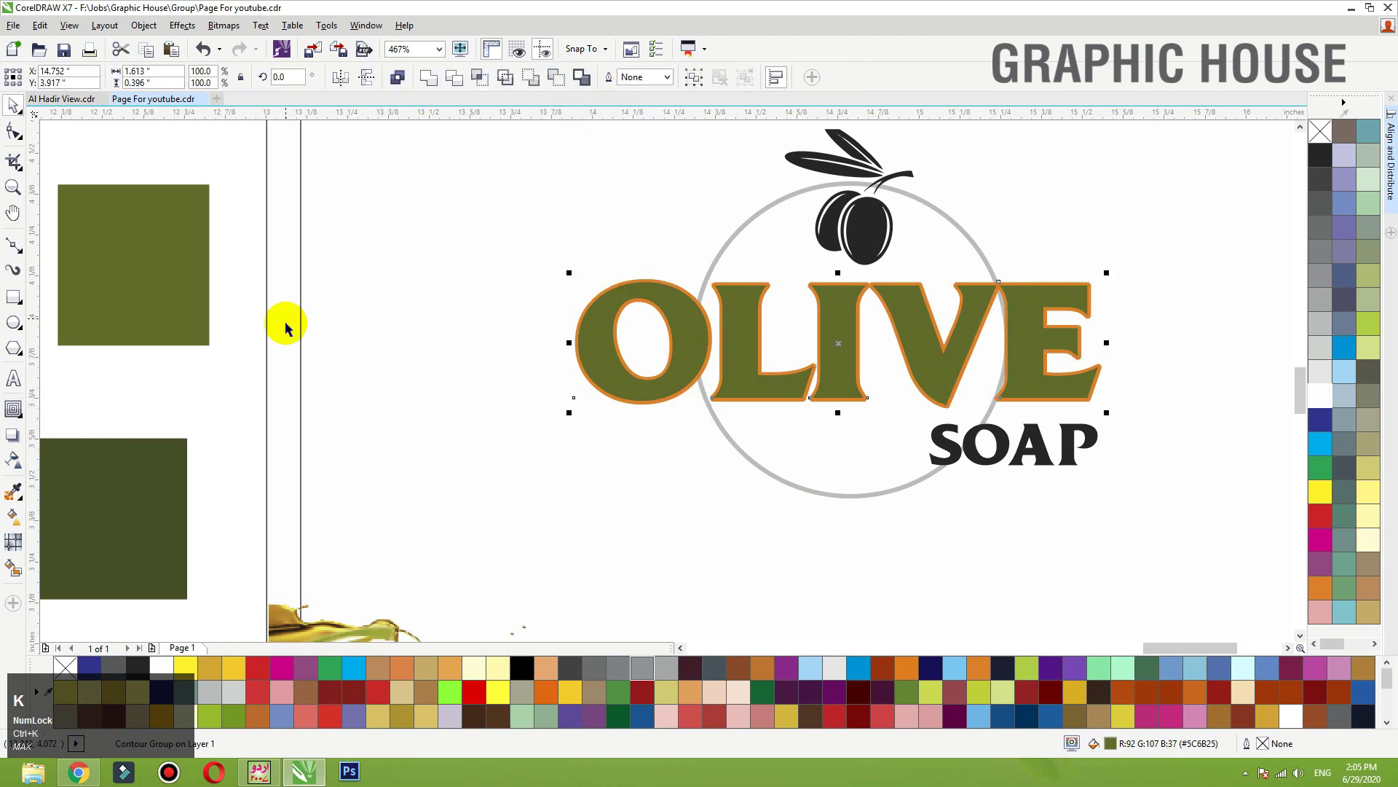
key("ctrl+z")
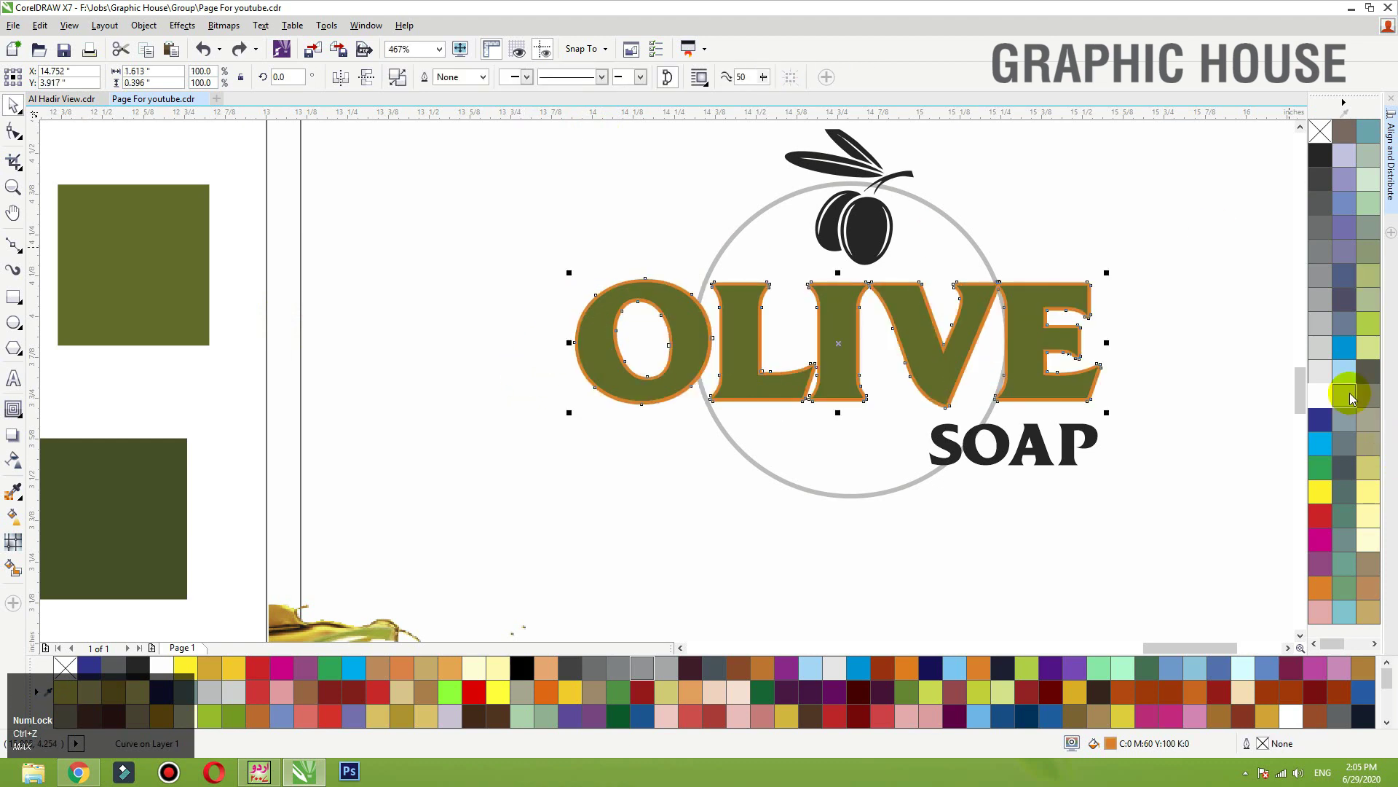
left_click(1367, 324)
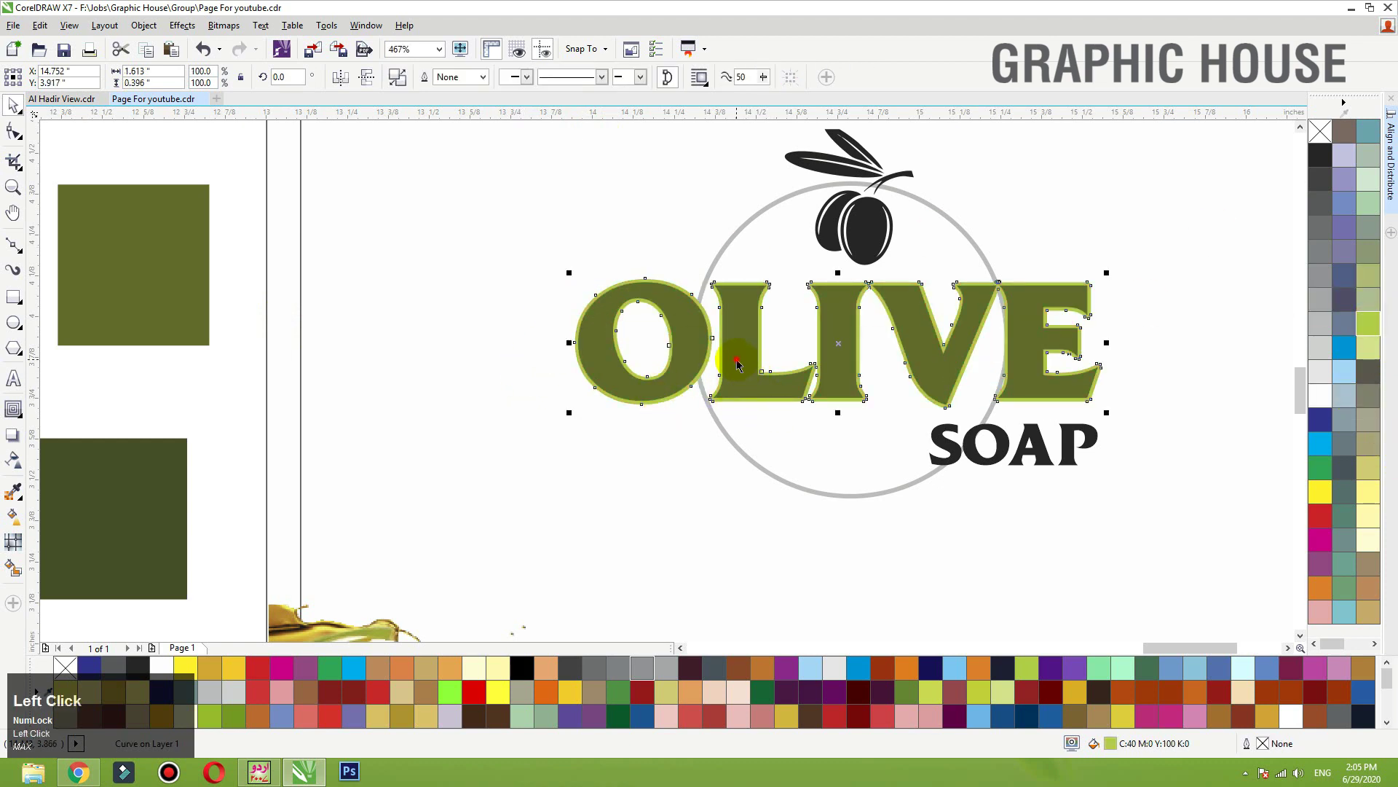
Step: Offset the dark green OLIVE text slightly down and to the right of its lime green contour shape
left_click(855, 327)
left_click_drag(903, 345, 937, 296)
key("ctrl+z")
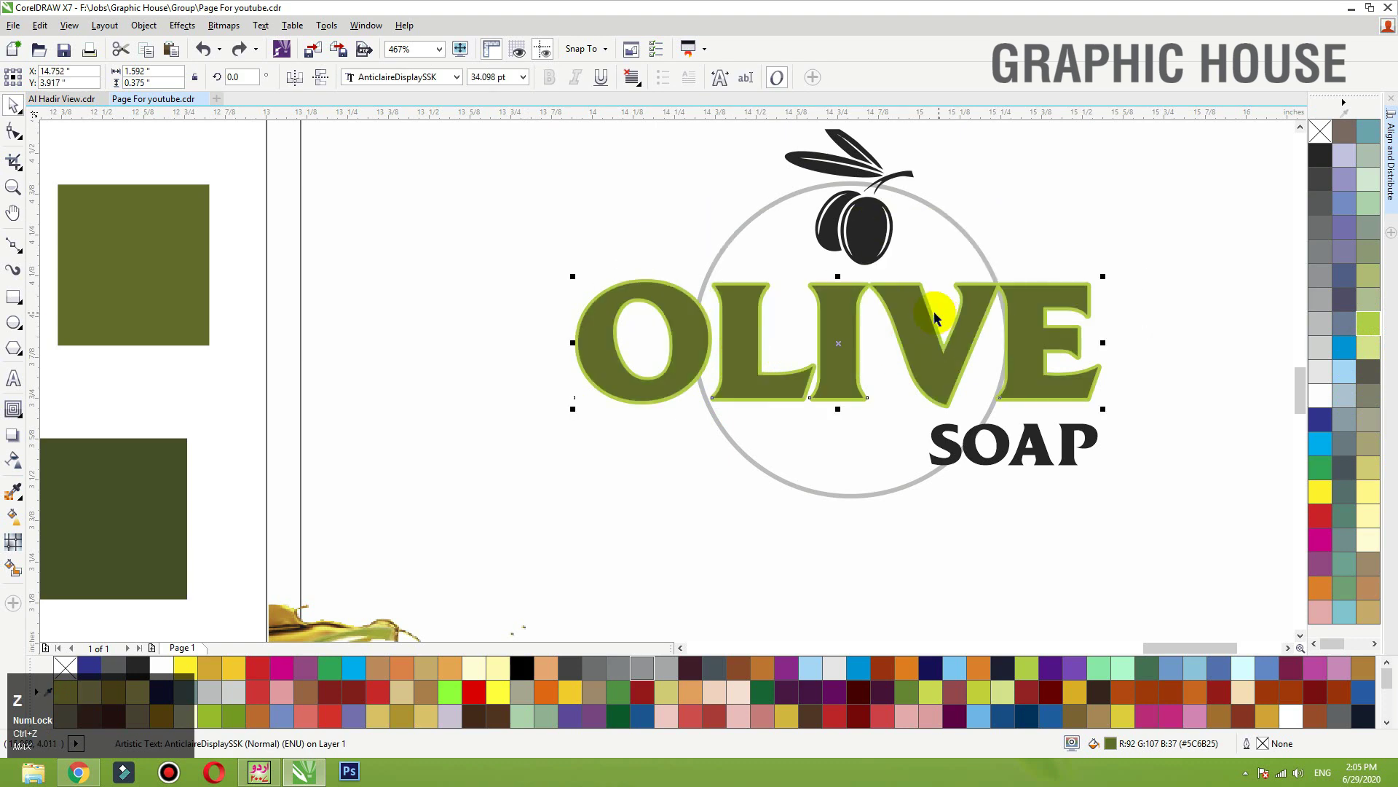
left_click(781, 374)
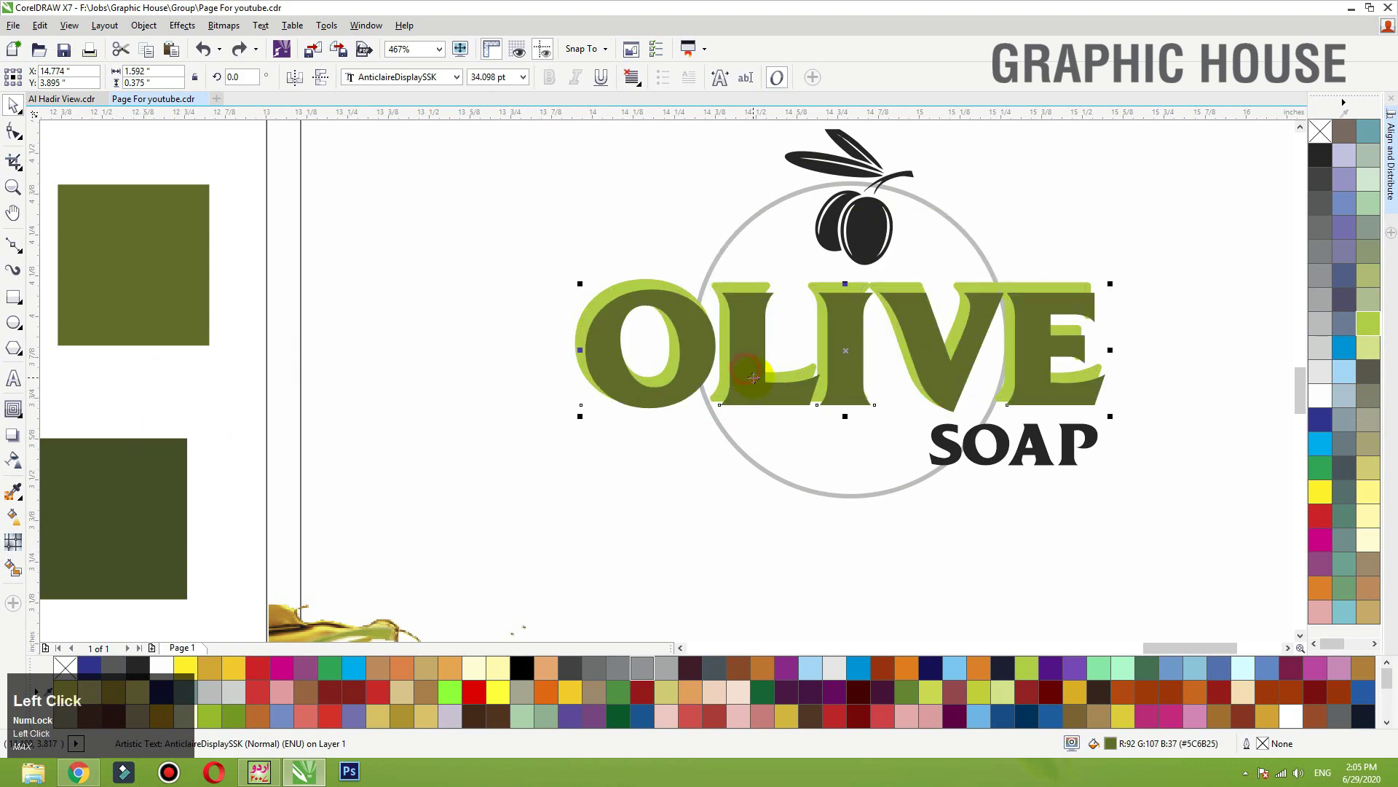
Step: Give OLIVE a vertical linear fountain fill from #5C6B25 down to #434D20, shortening the gradient span toward the letters' middle
key("g")
left_click_drag(847, 282, 847, 385)
left_click(876, 386)
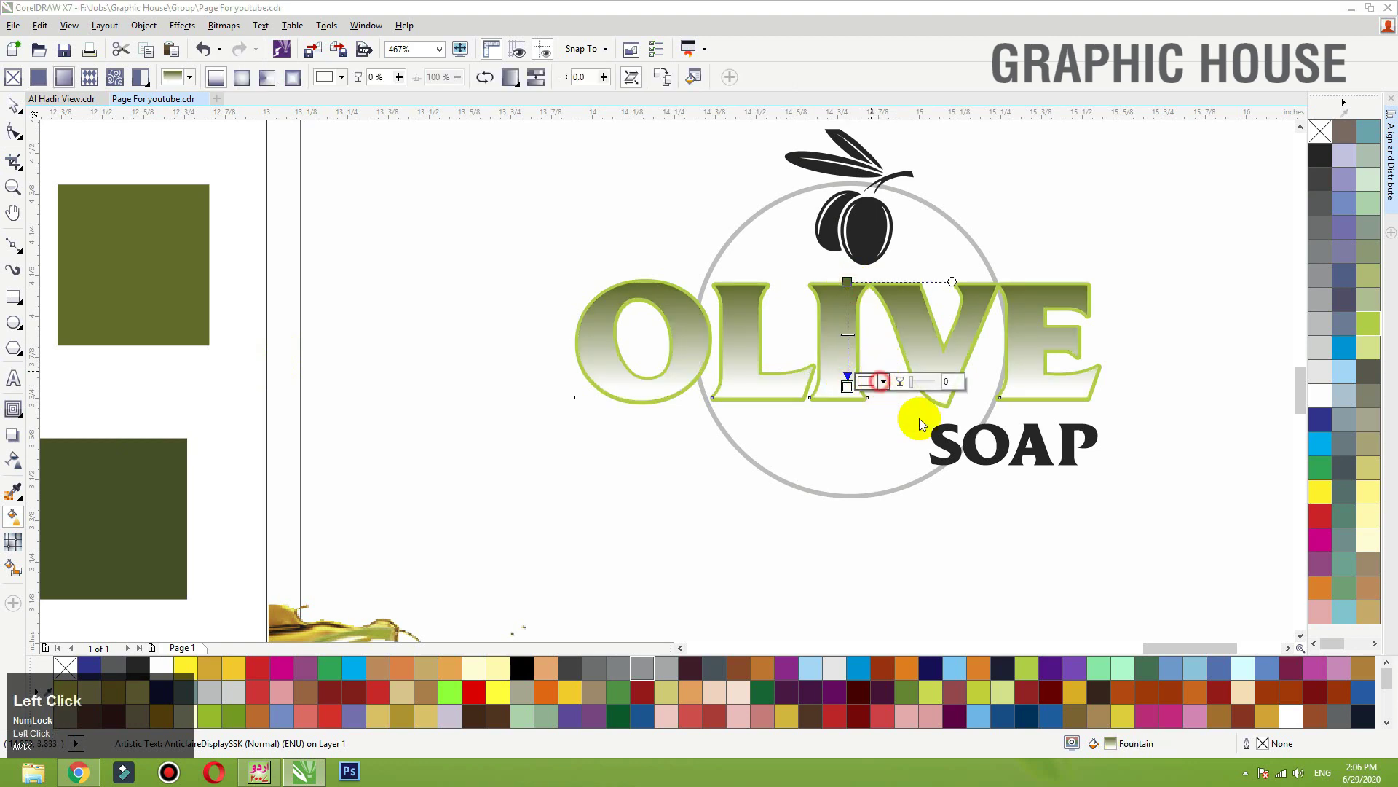
left_click(915, 412)
left_click(129, 479)
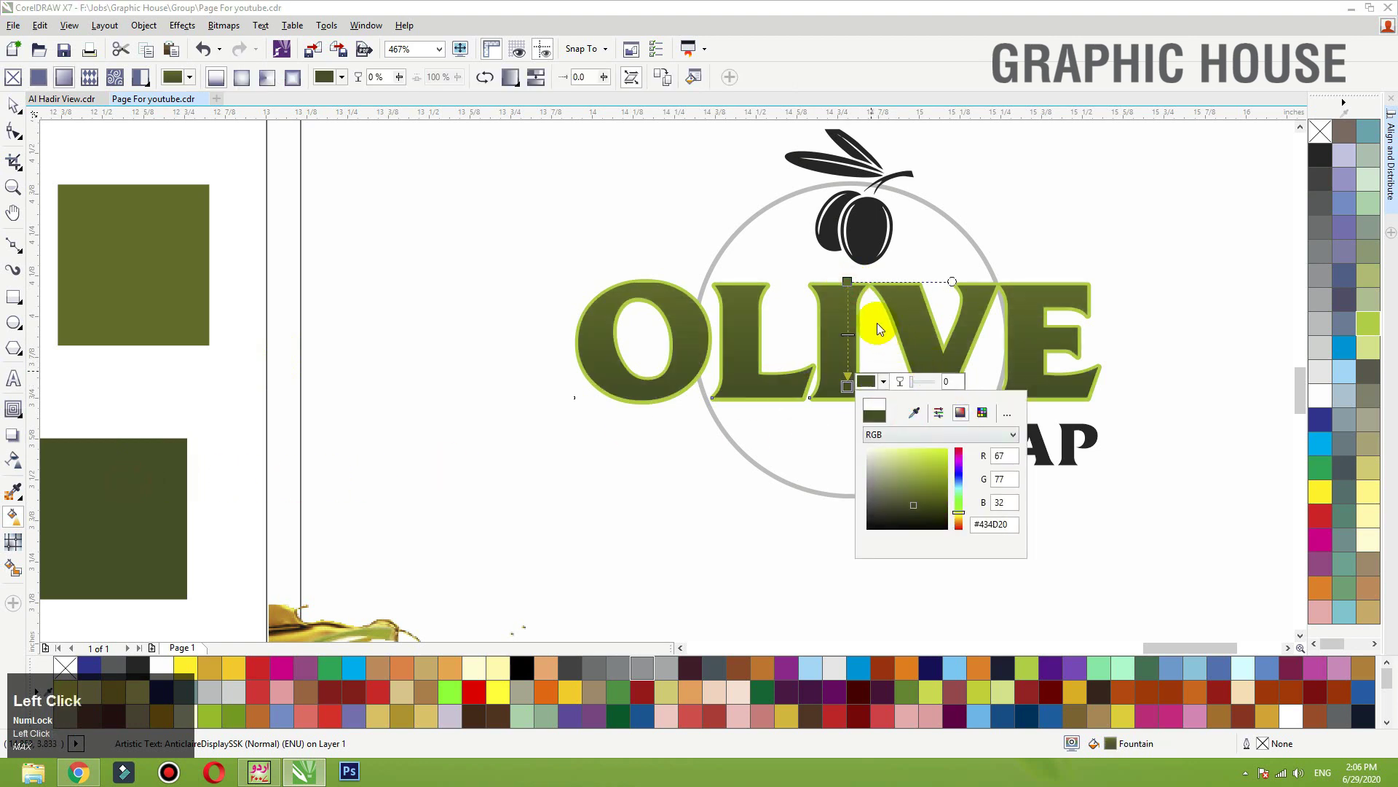
left_click(846, 284, "ctrl")
left_click_drag(847, 313, 847, 319)
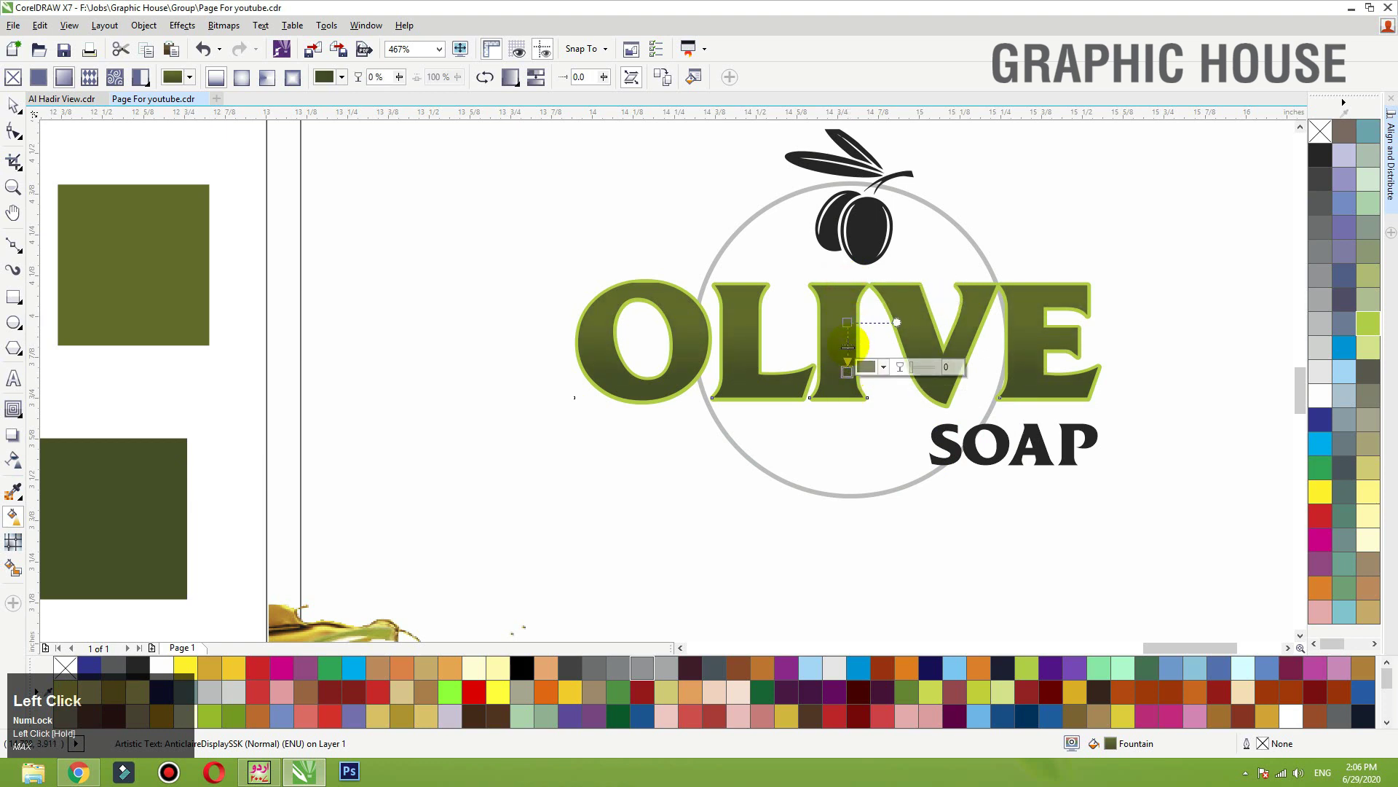
key("space")
Step: Scale the gray circle behind OLIVE down about its center to about 0.83 inch in diameter
key("F3")
left_click_drag(688, 355, 961, 419)
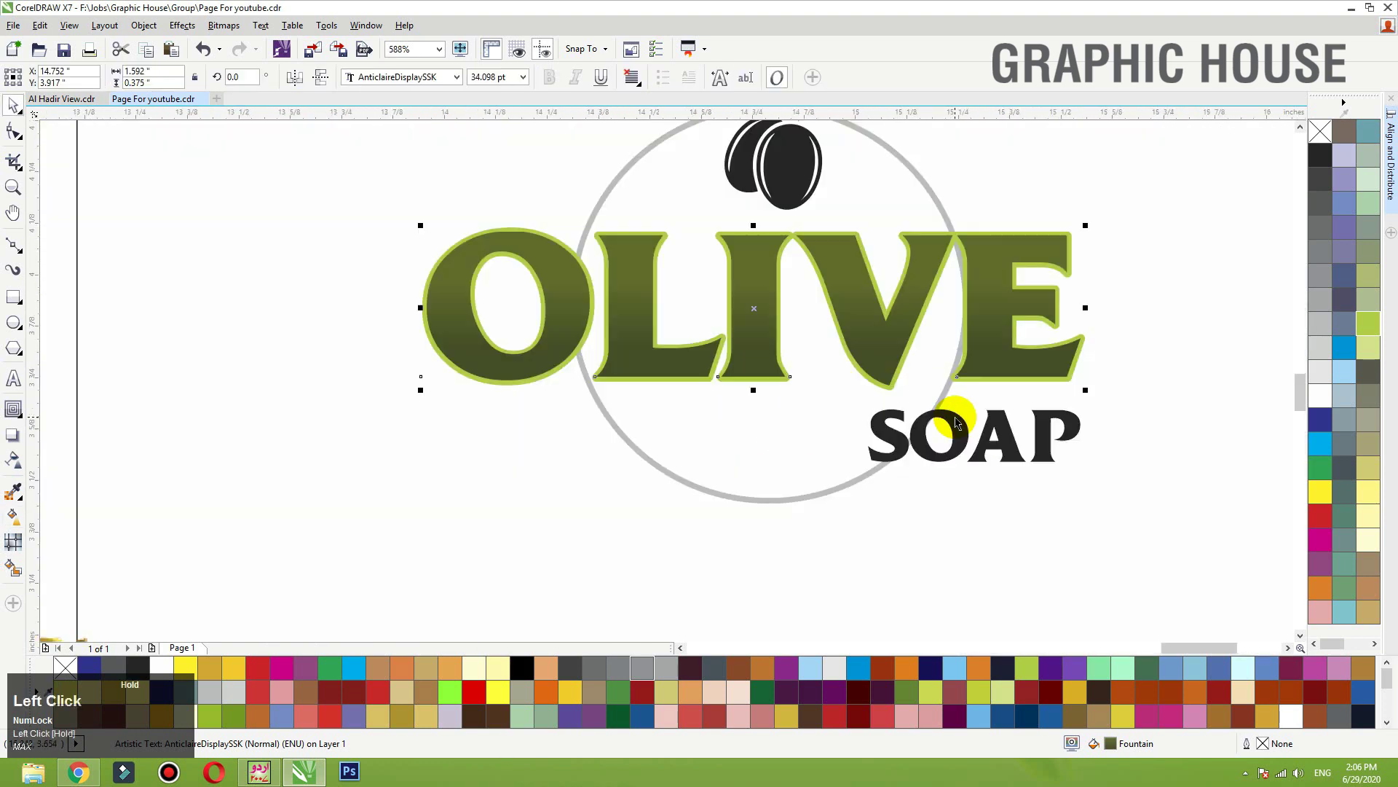
left_click(922, 186)
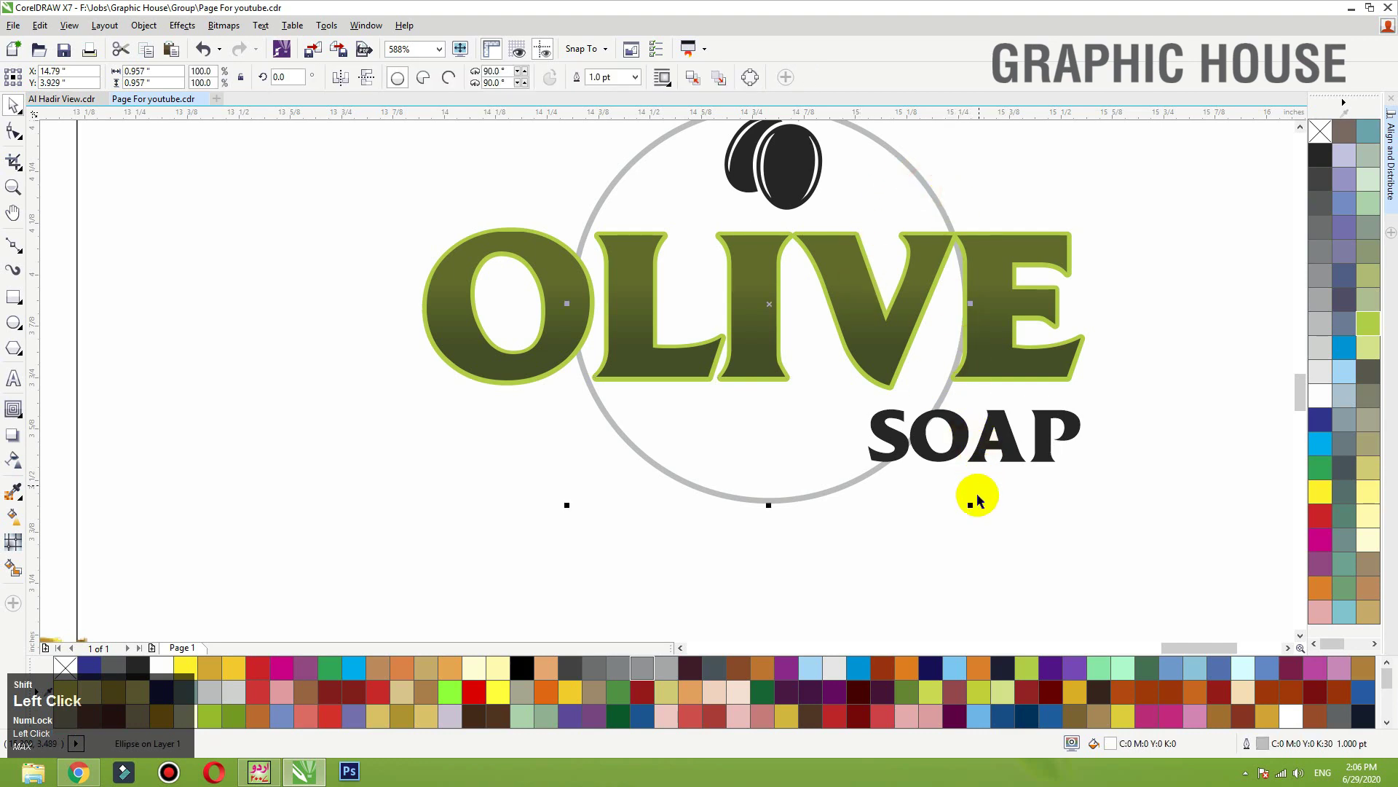
left_click_drag(972, 505, 956, 486)
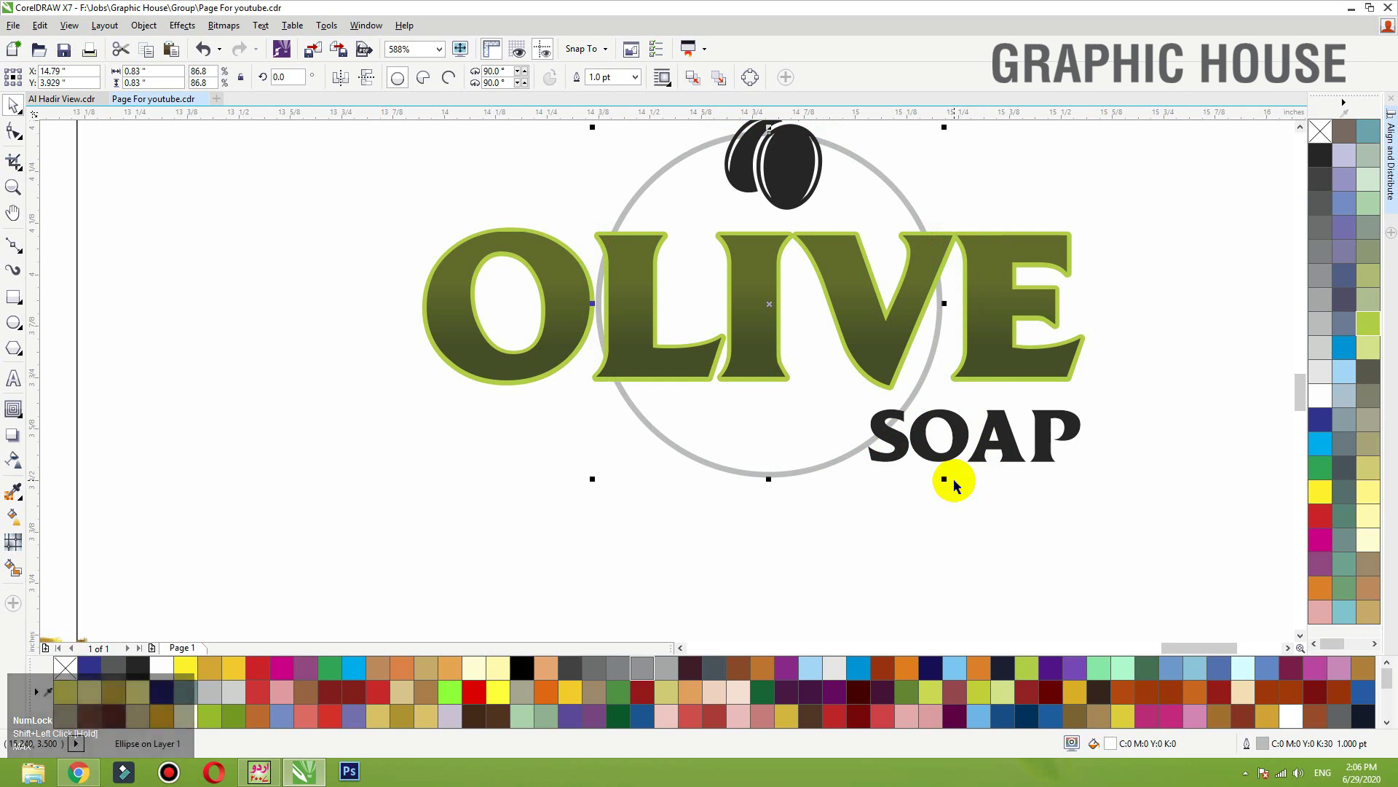
Step: Add a one-step inside contour with a 0.04 inch offset to the gray circle and break it apart
scroll(911, 507, "down", 2)
left_click_drag(1082, 265, 637, 533)
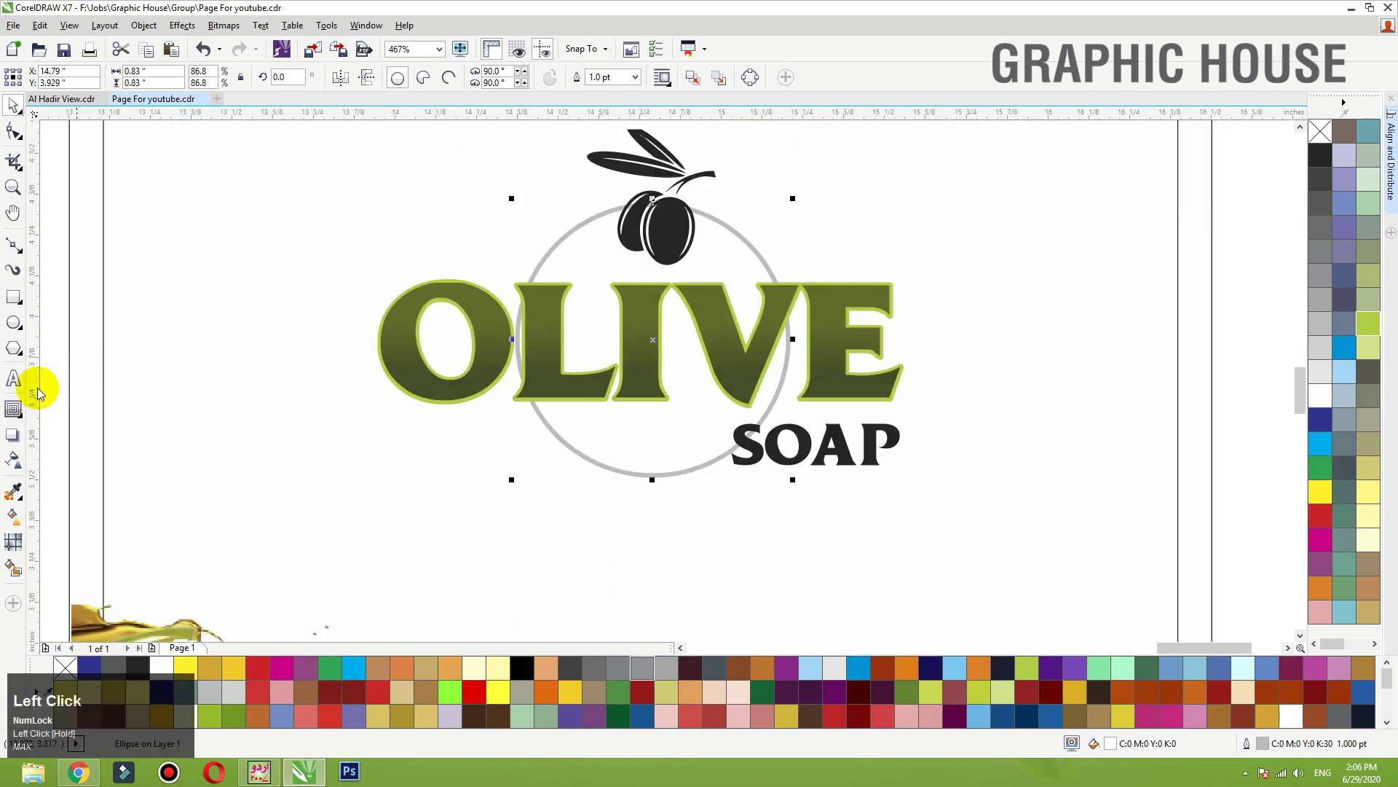
left_click(15, 408)
left_click_drag(544, 263, 530, 247)
key("space")
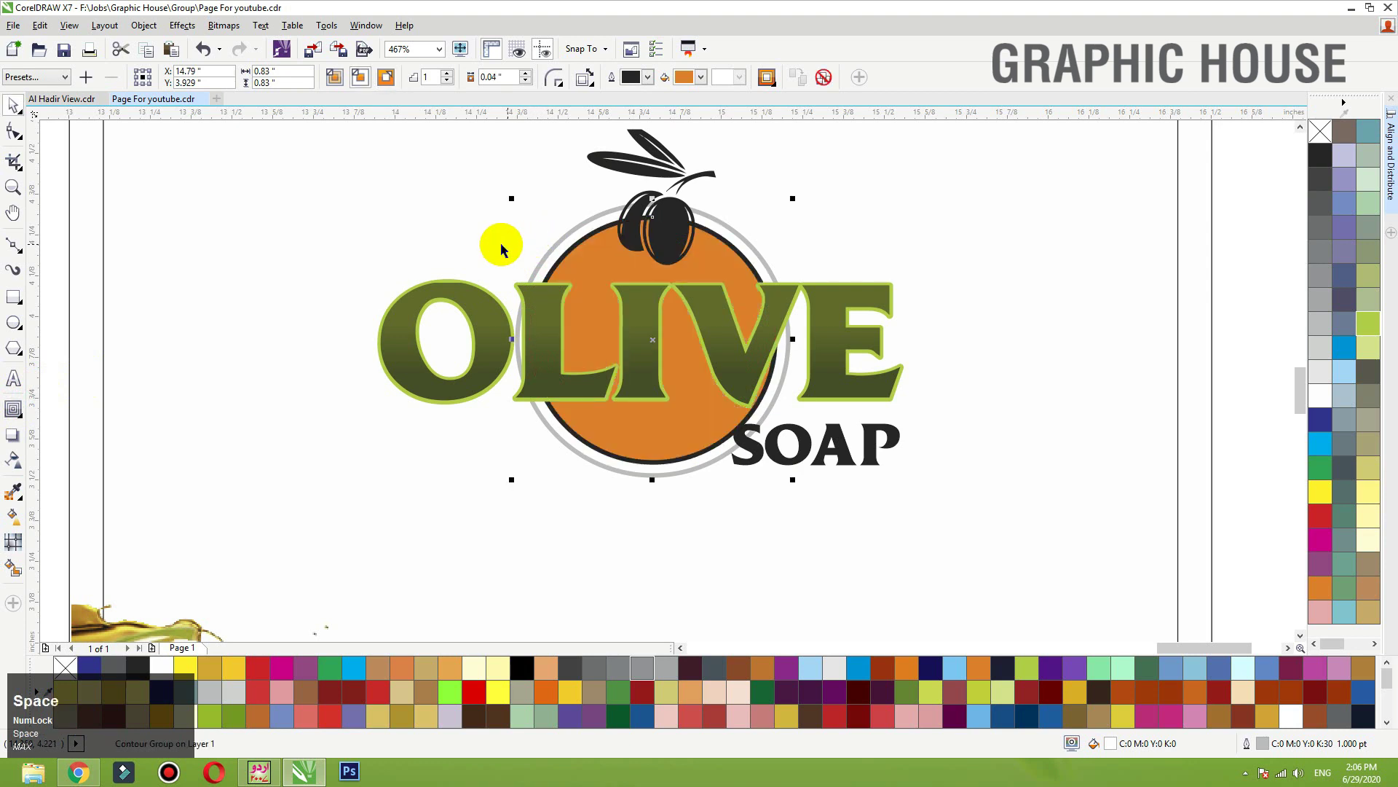
left_click(431, 231)
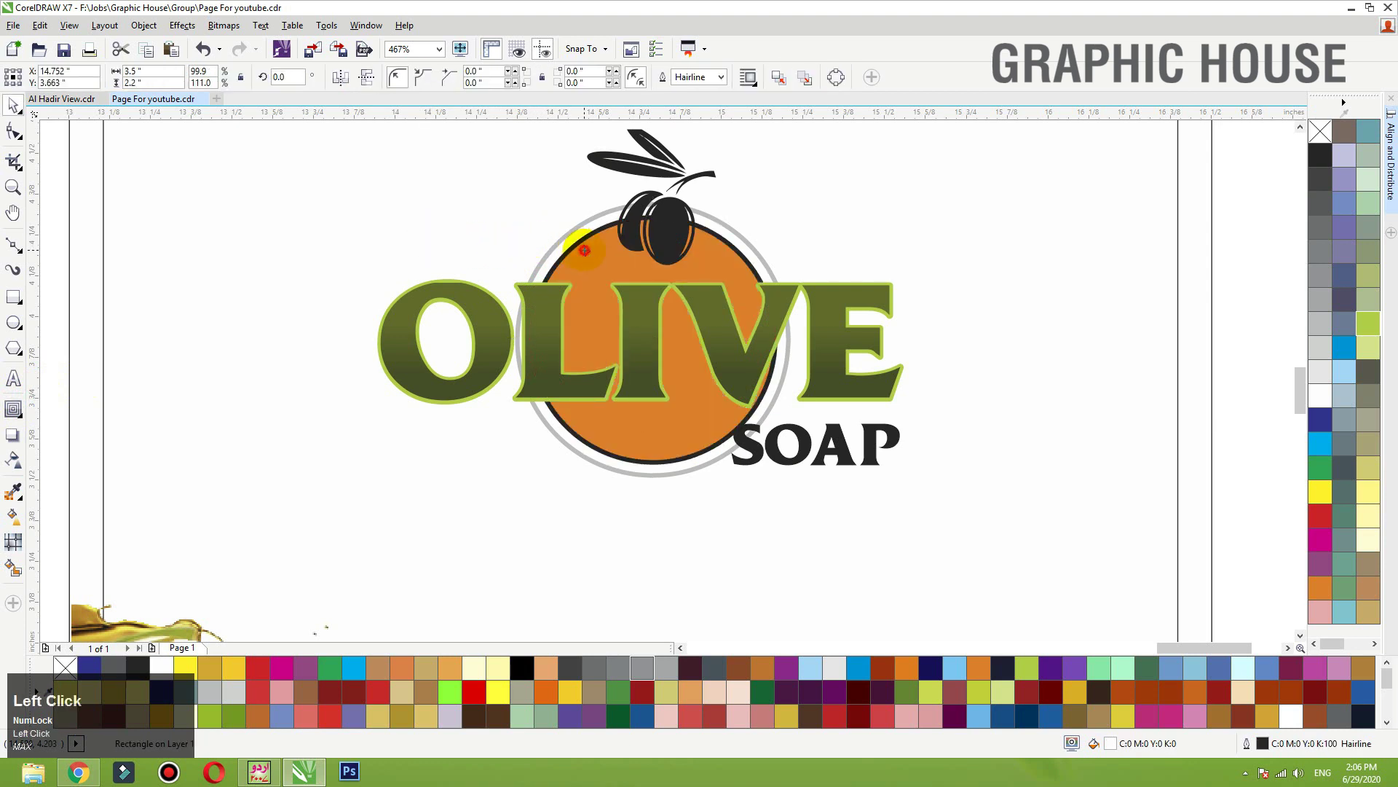
Step: Remove the inner circle's fill and set its outline to 20% black at 0.7 pt
left_click(1321, 133)
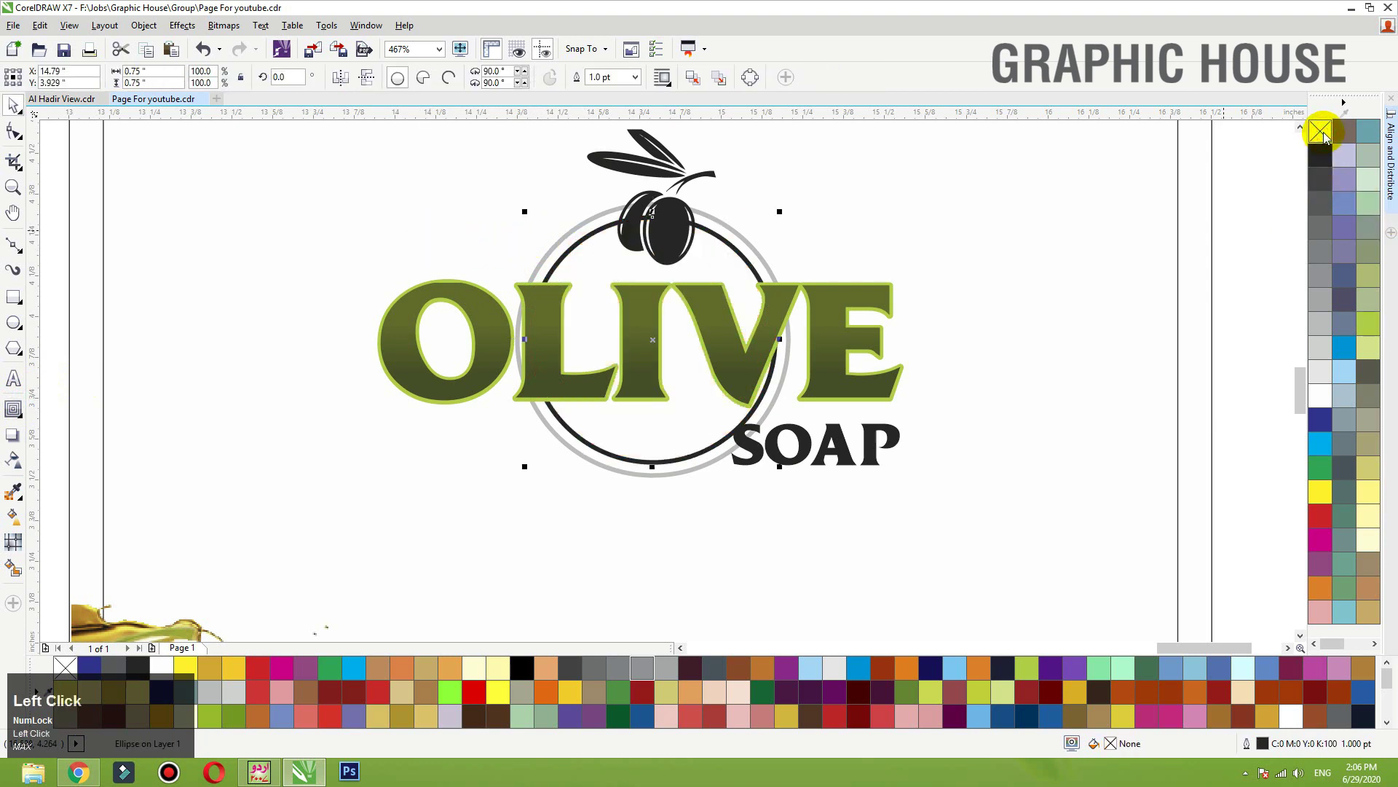
right_click(1320, 350)
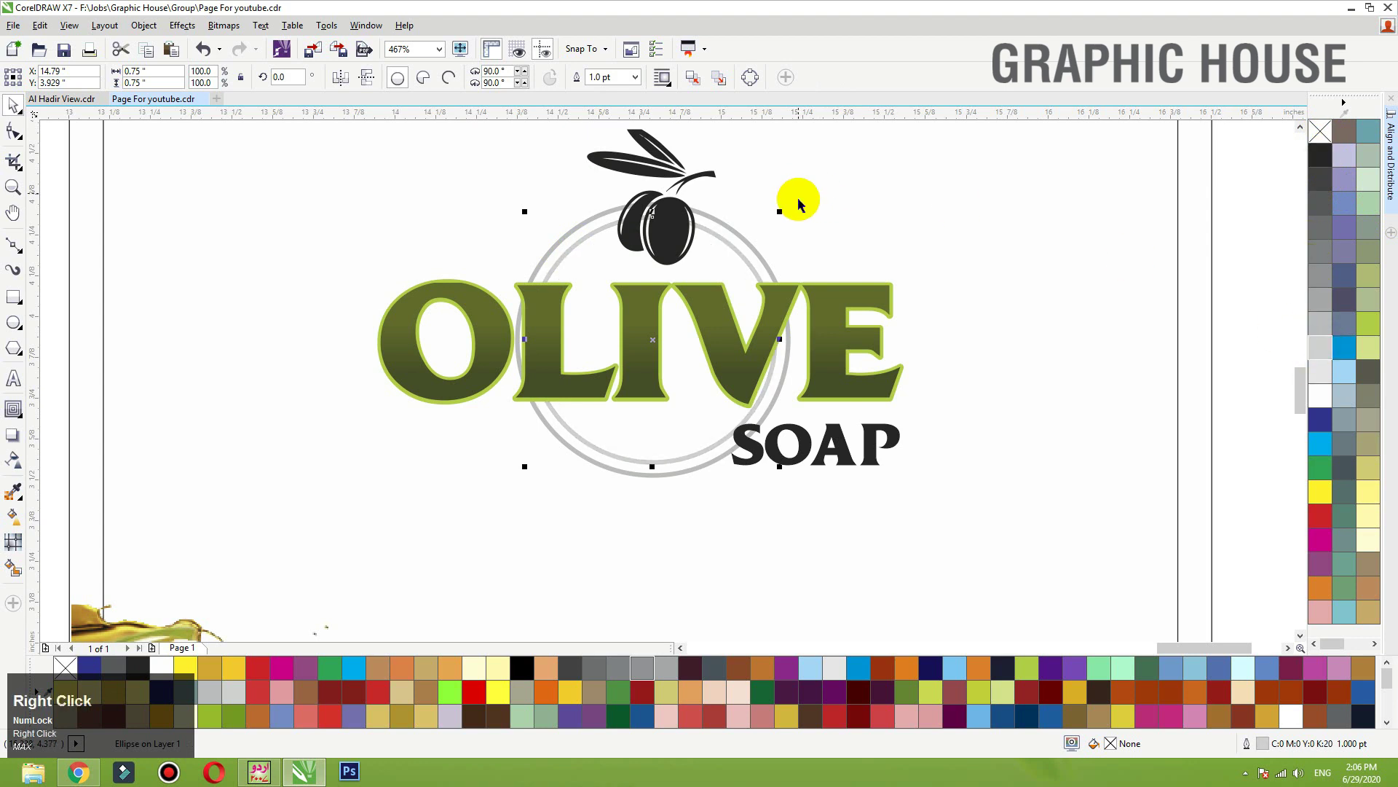
key("alt+w")
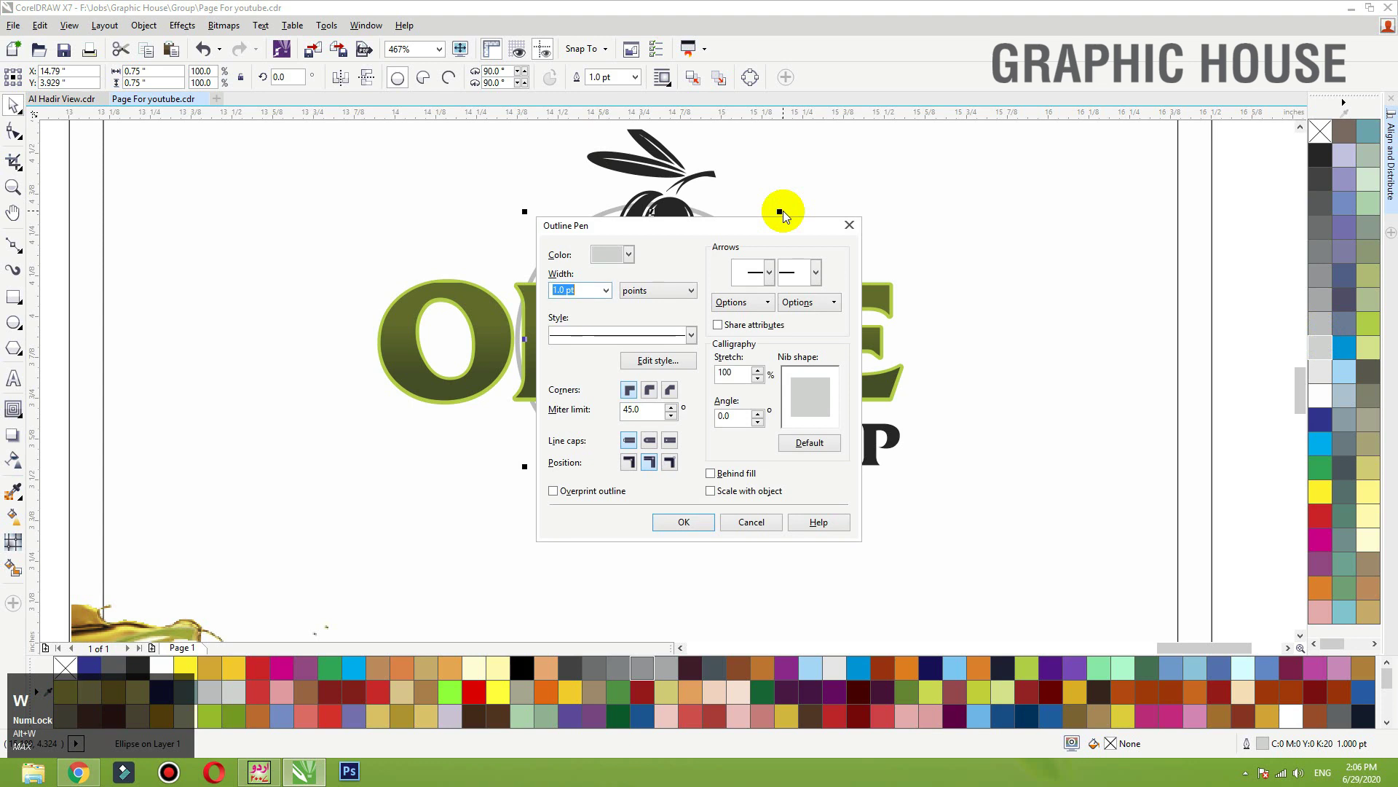
type(".7")
key("Return")
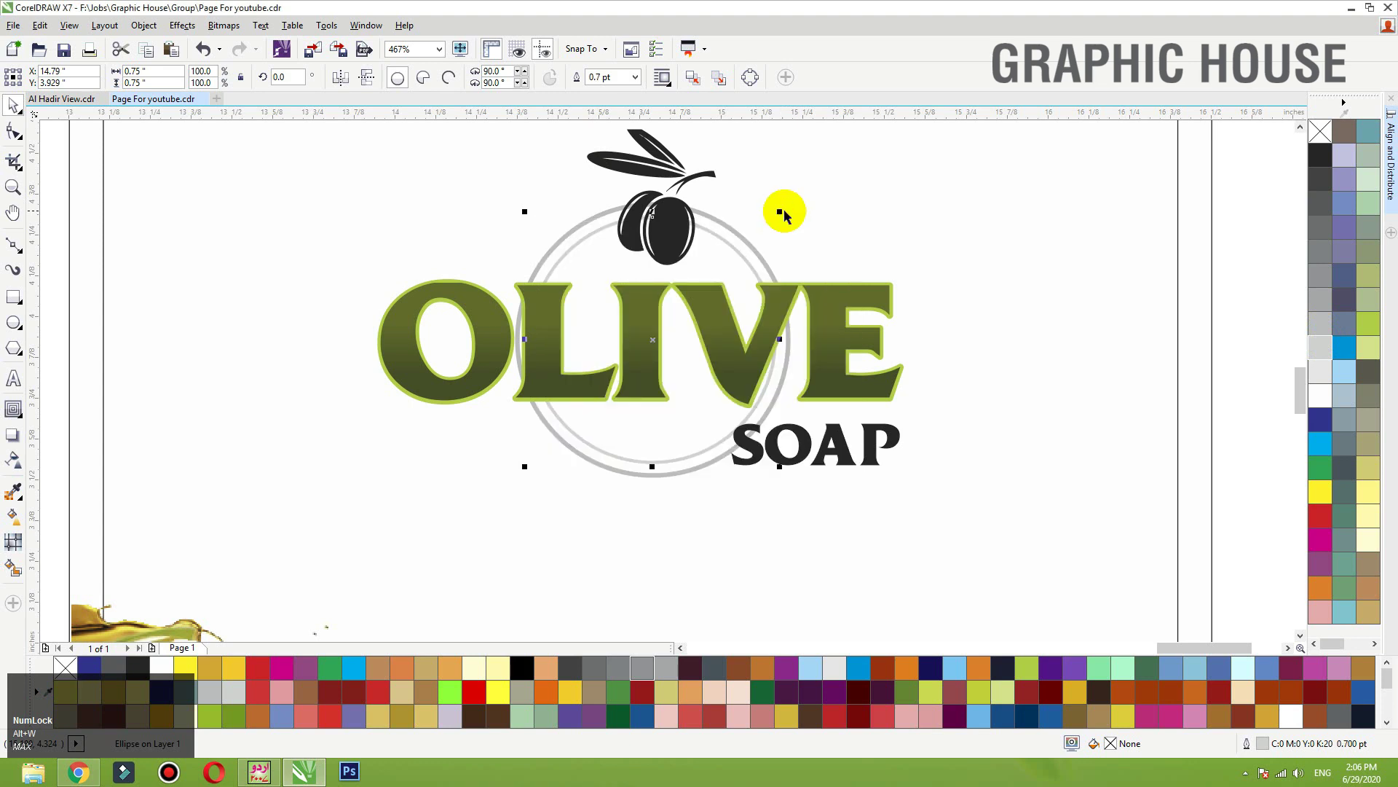
Step: Fill the word SOAP with the dark olive green sampled from the darker swatch and move it slightly up toward OLIVE
left_click(750, 404)
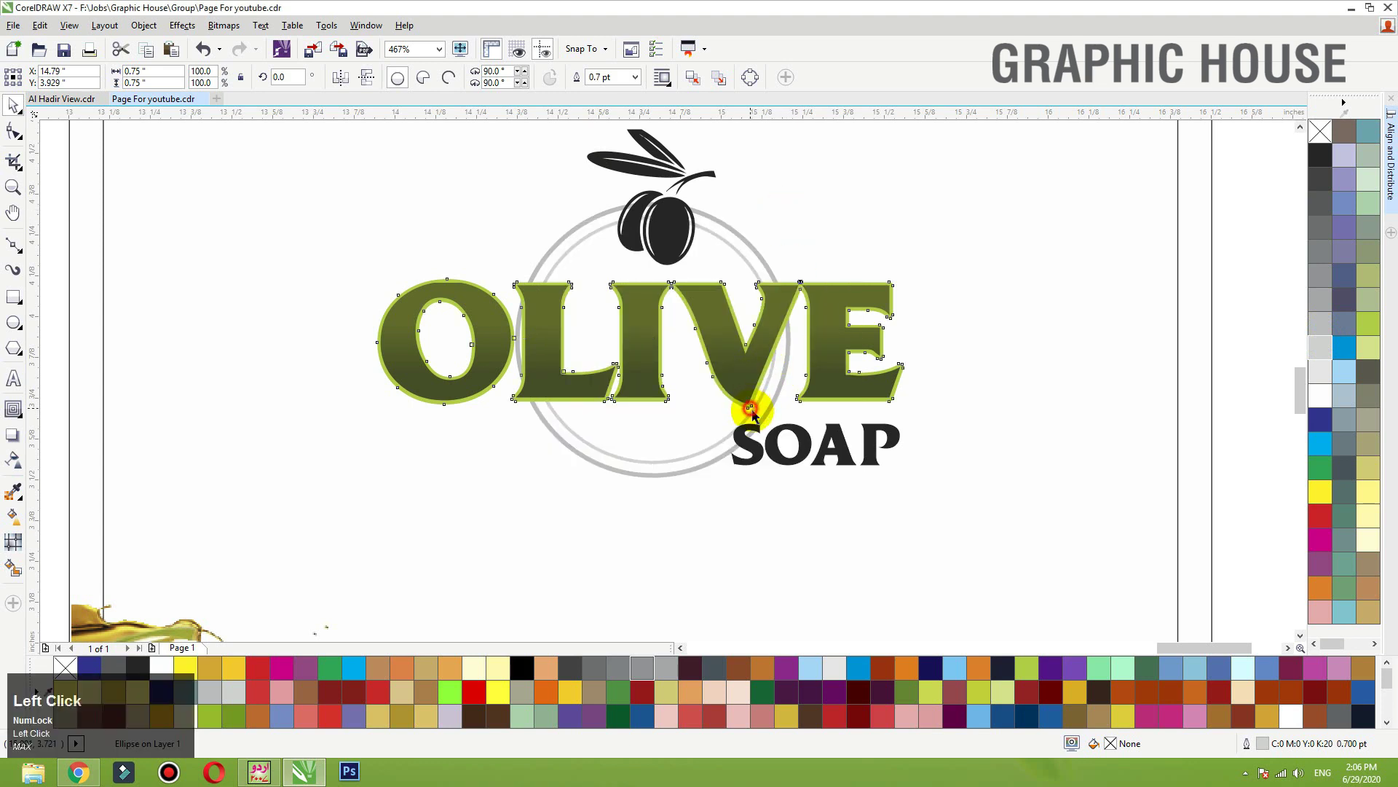
left_click(804, 453)
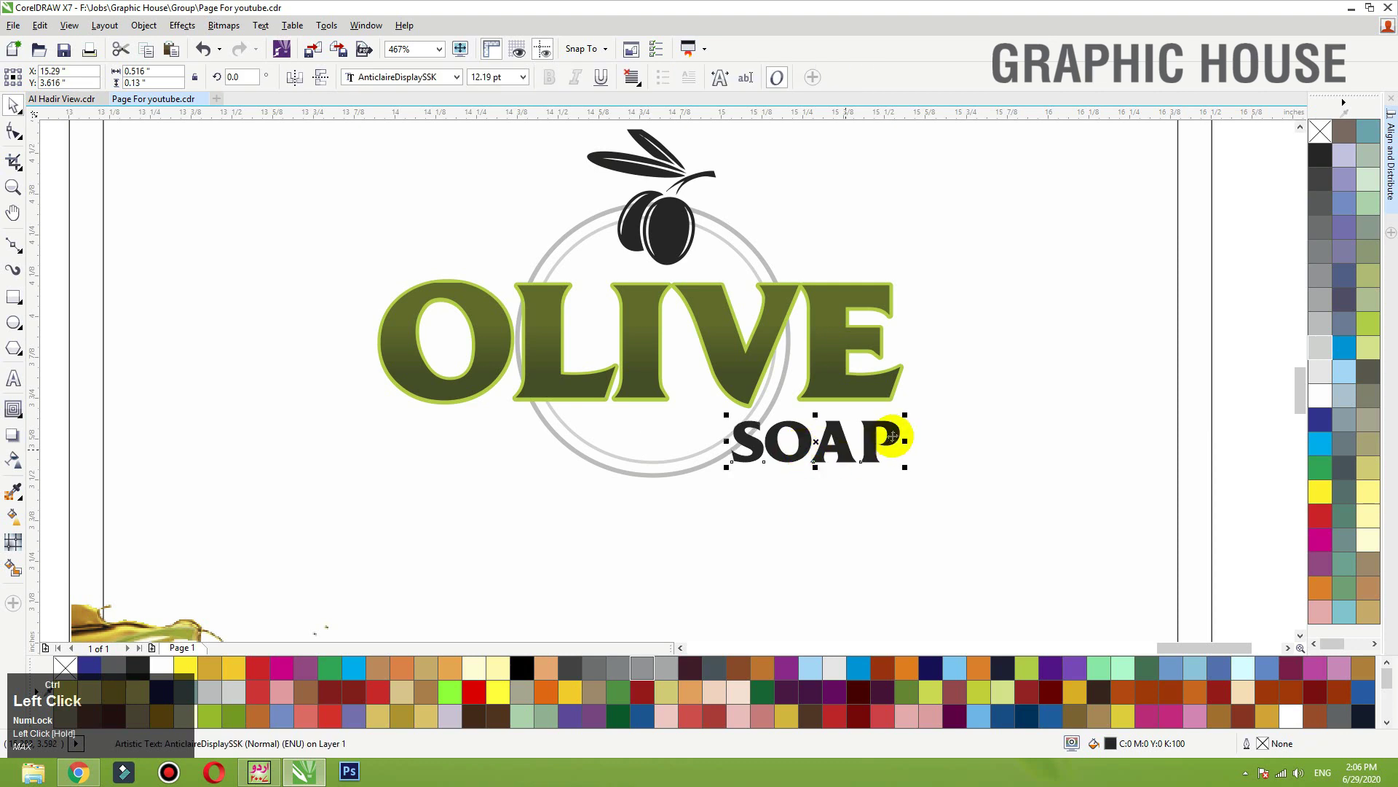
scroll(906, 436, "down", 2)
left_click_drag(1011, 347, 180, 497)
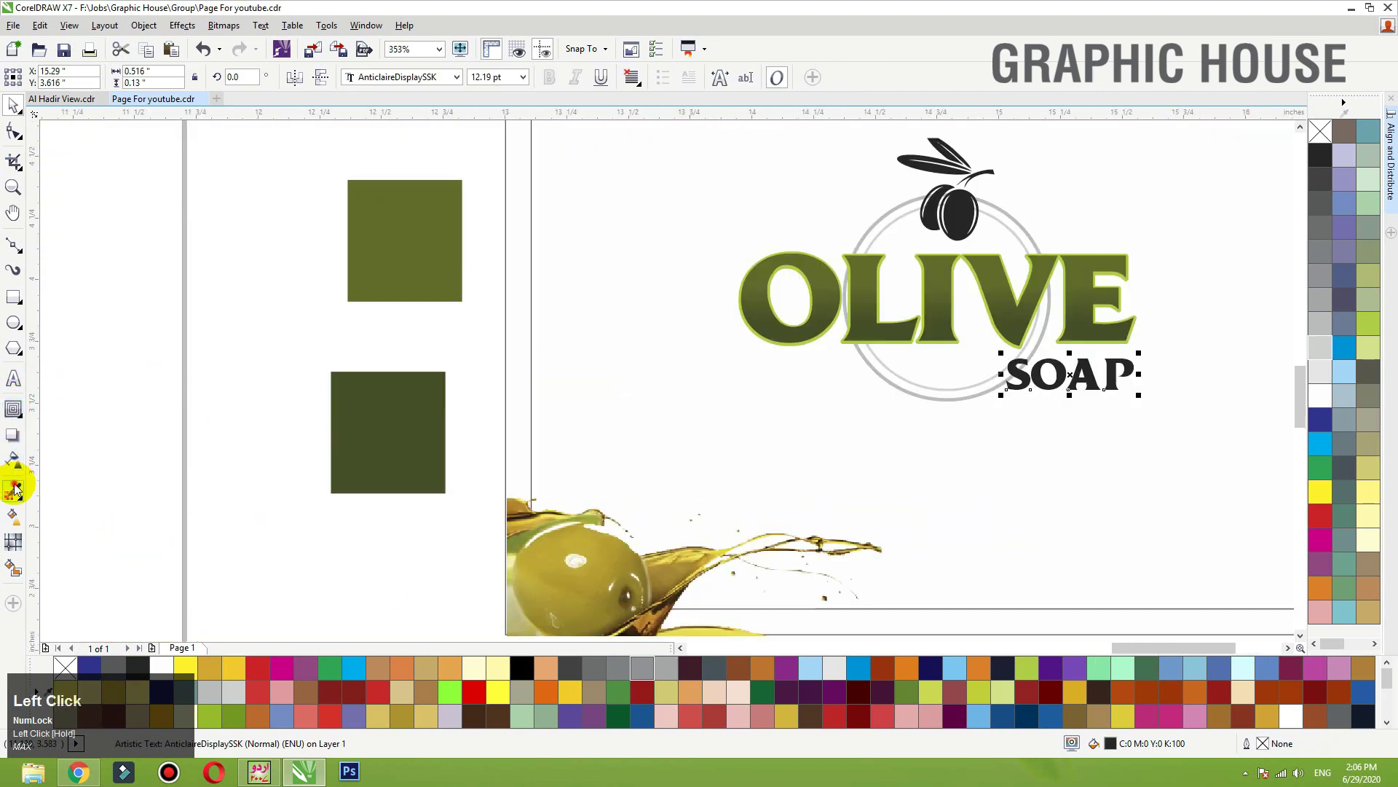
left_click(13, 492)
left_click(437, 455)
left_click(1036, 374)
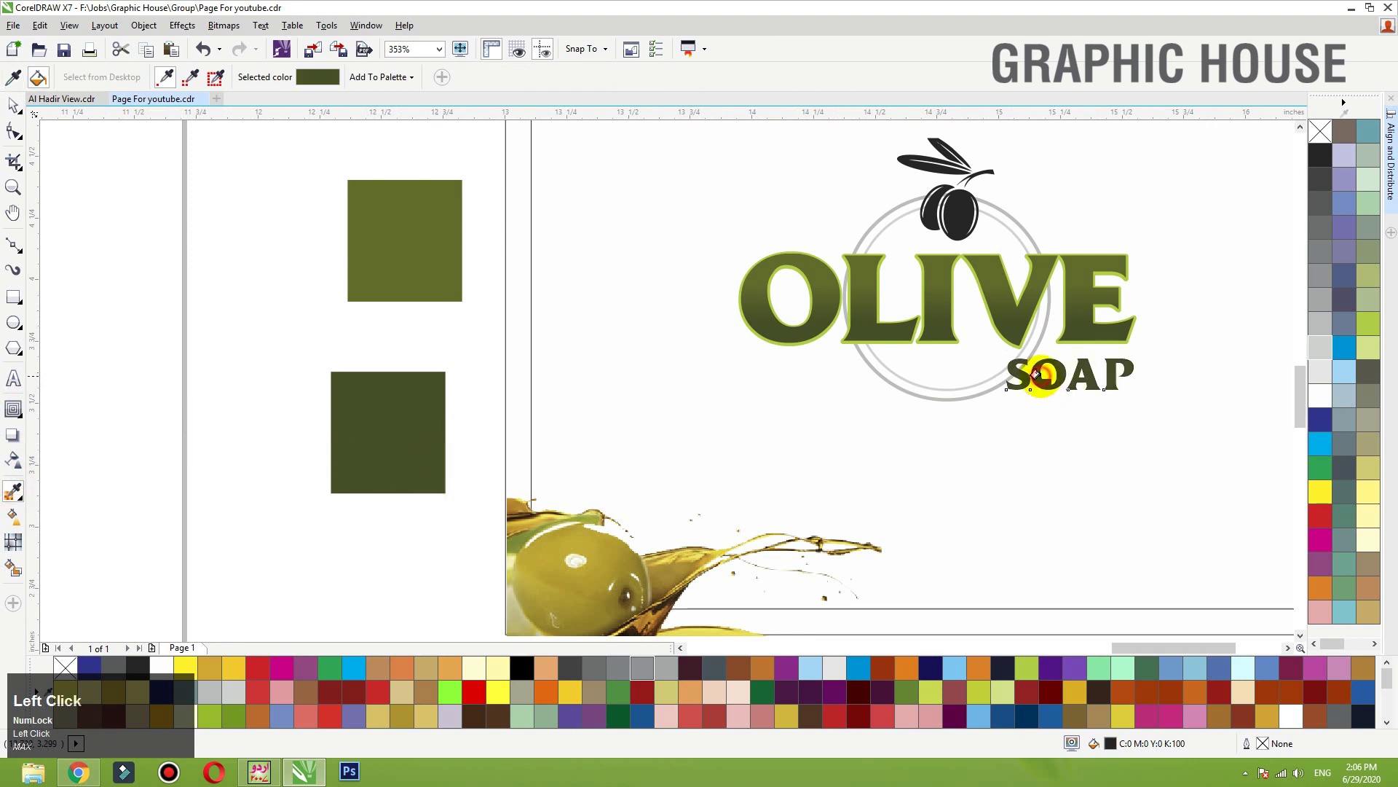
key("space")
left_click_drag(1047, 386, 1046, 383)
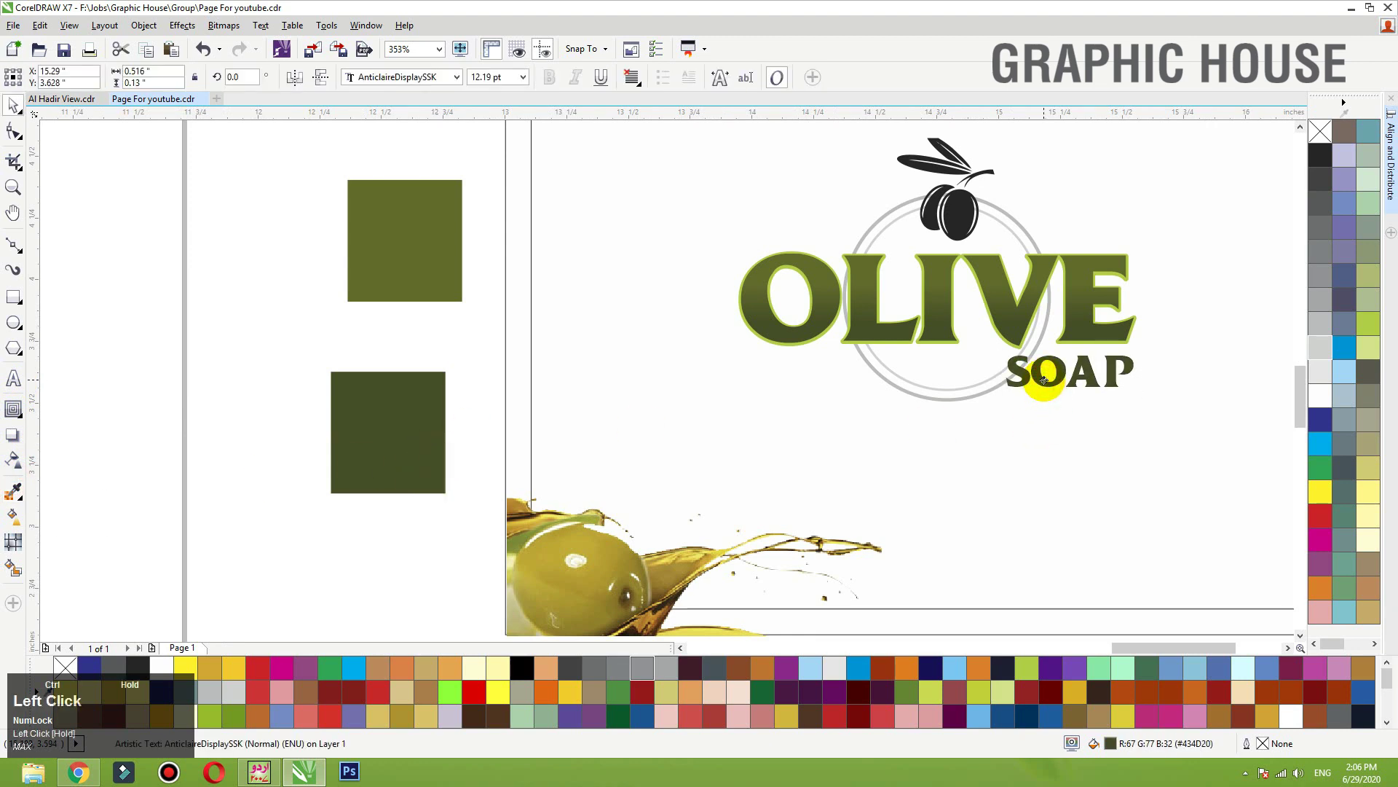
Step: Copy the fountain fill from OLIVE onto the olive branch icon, copying only the Fill property
left_click(959, 219)
key("shift+F2")
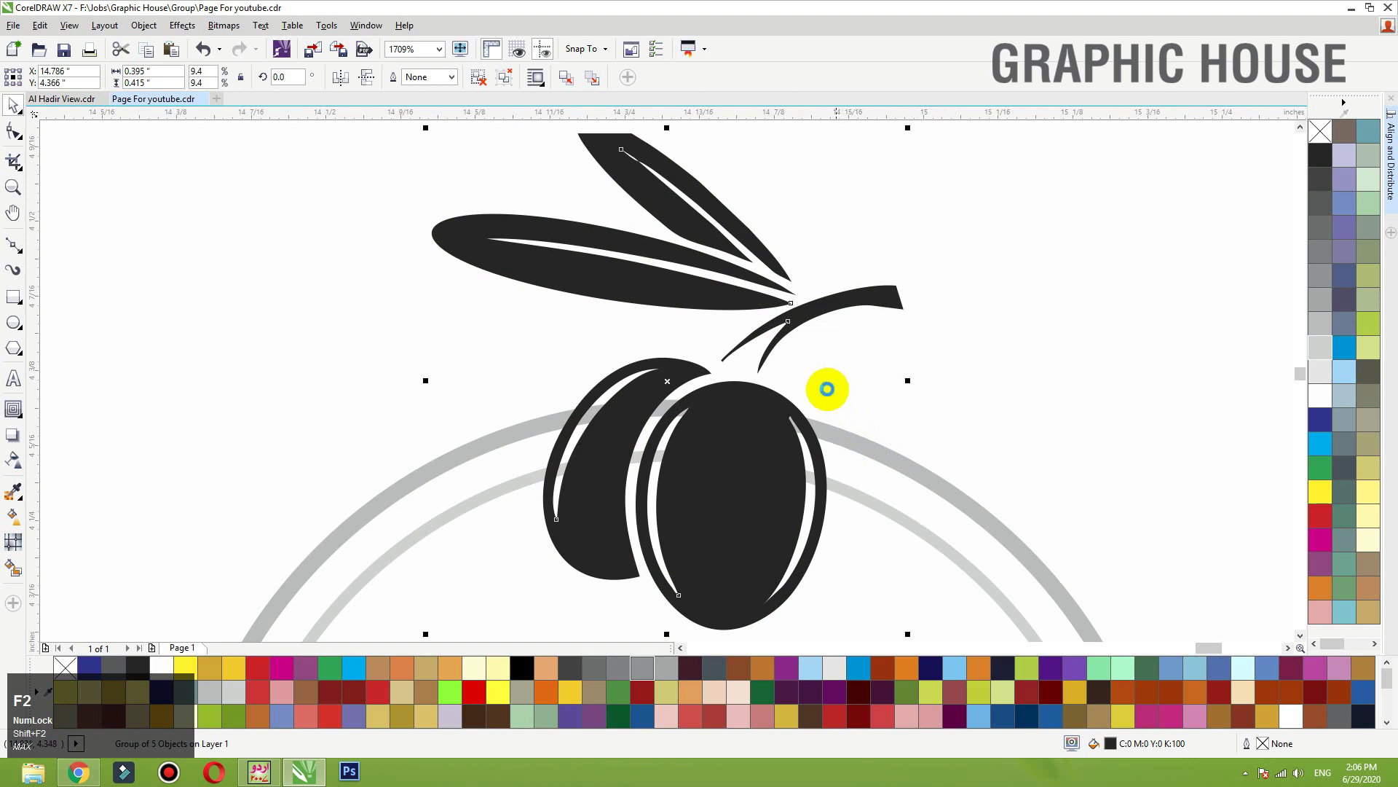
scroll(827, 388, "down", 5)
left_click_drag(942, 344, 638, 539)
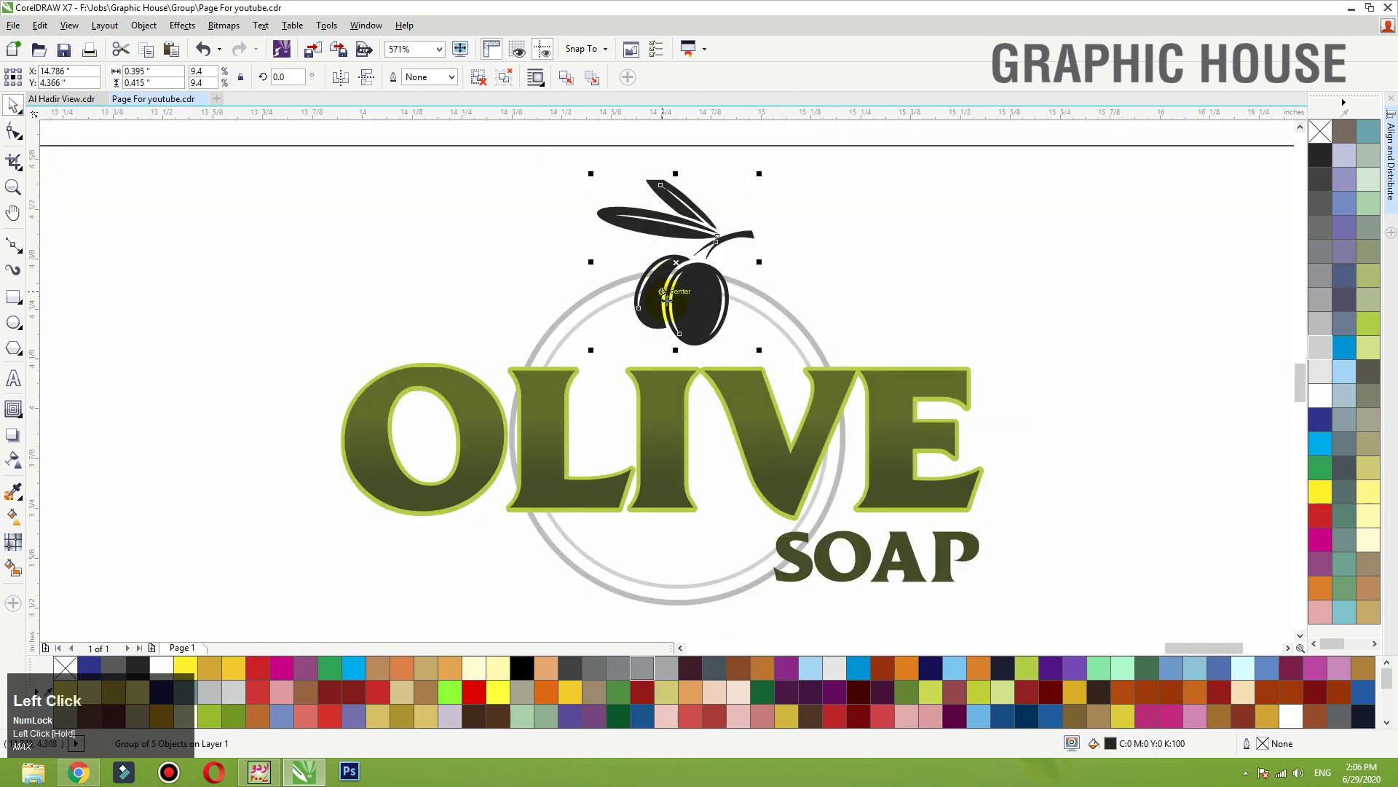
left_click_drag(666, 294, 674, 287)
key("ctrl+z")
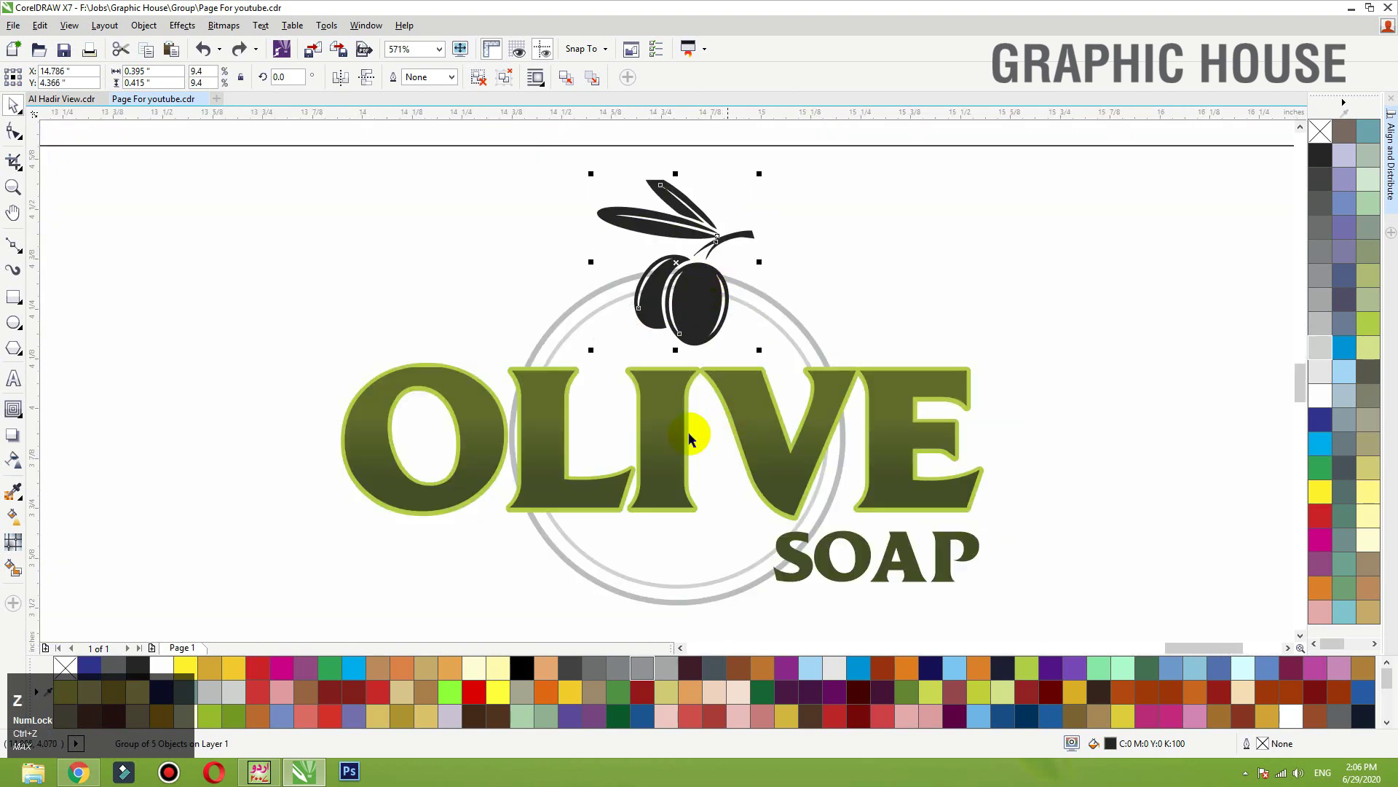
left_click(39, 25)
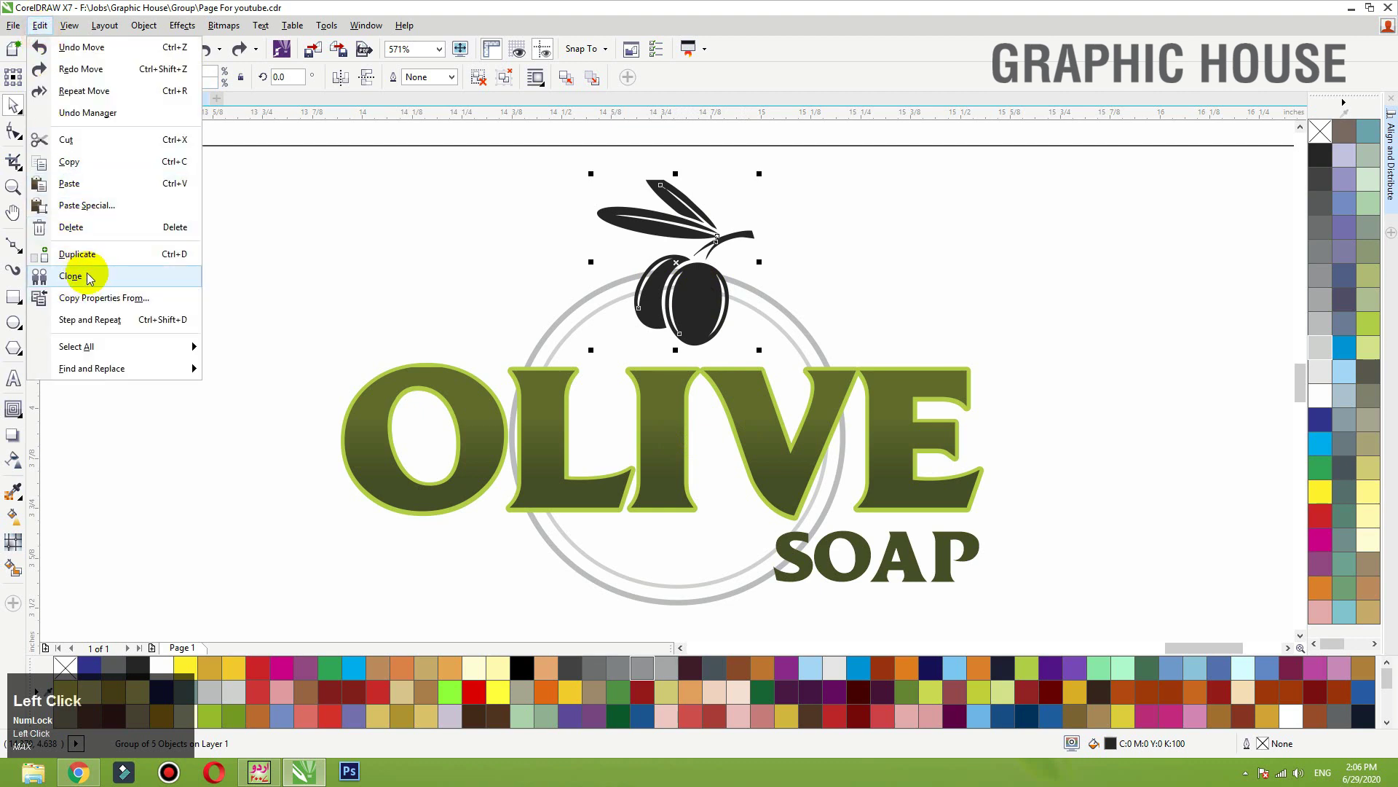
left_click(91, 298)
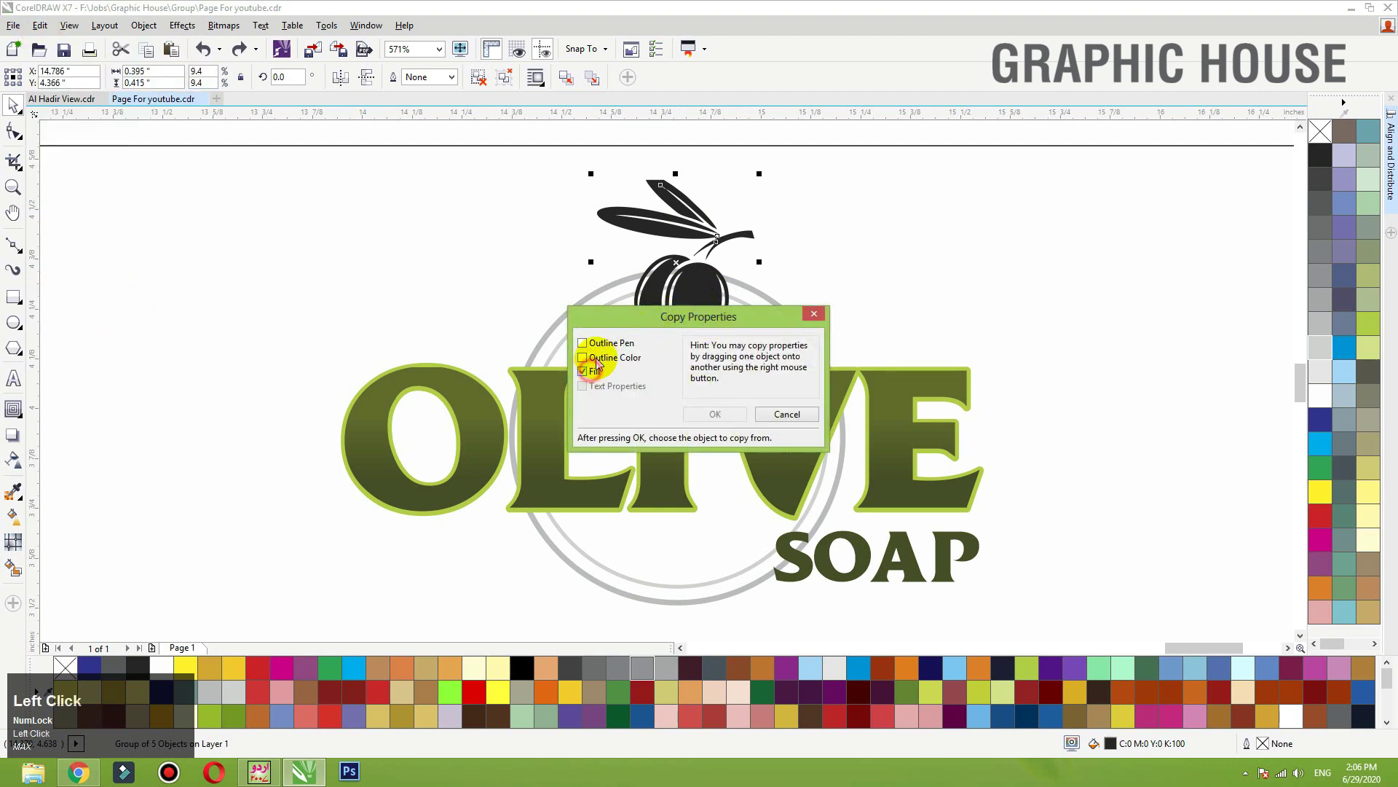
left_click(715, 414)
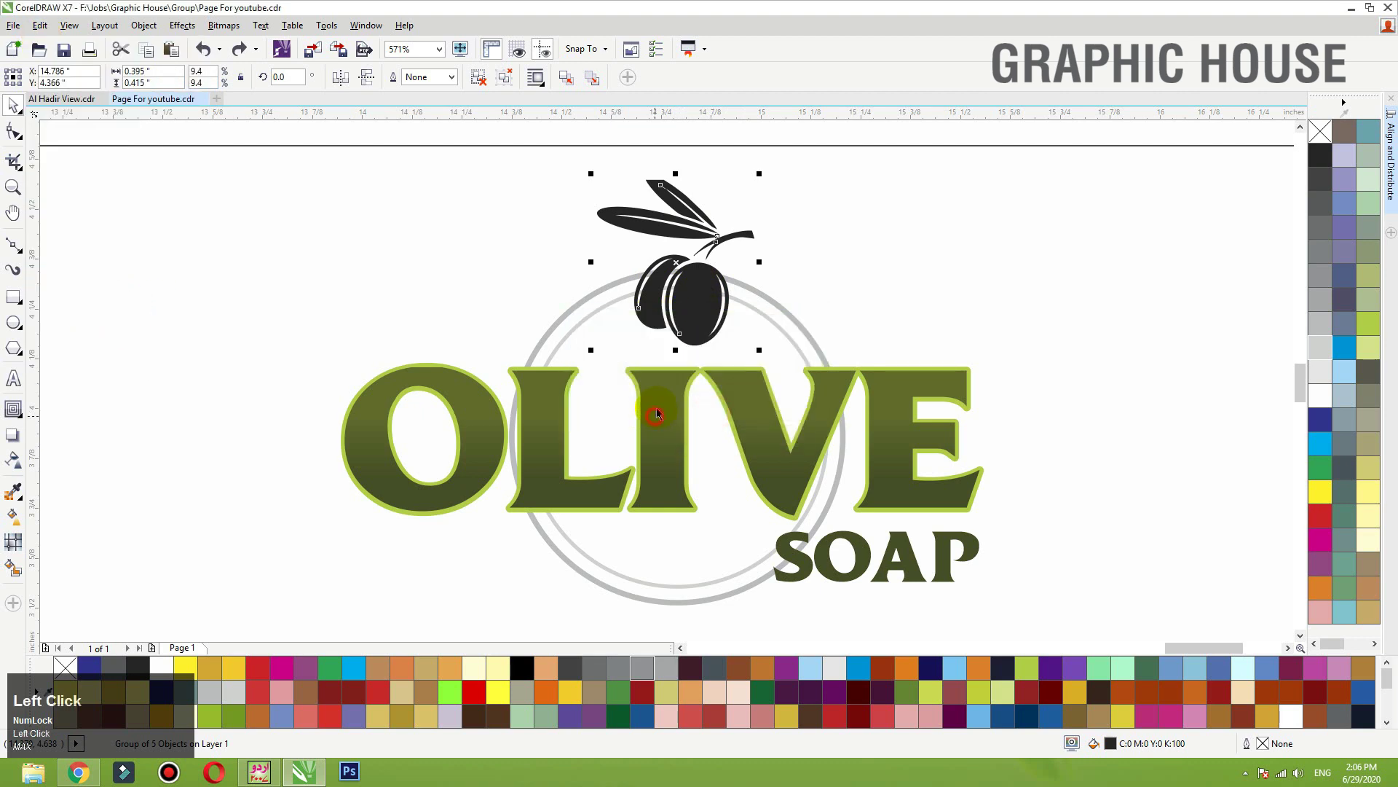
left_click(691, 258)
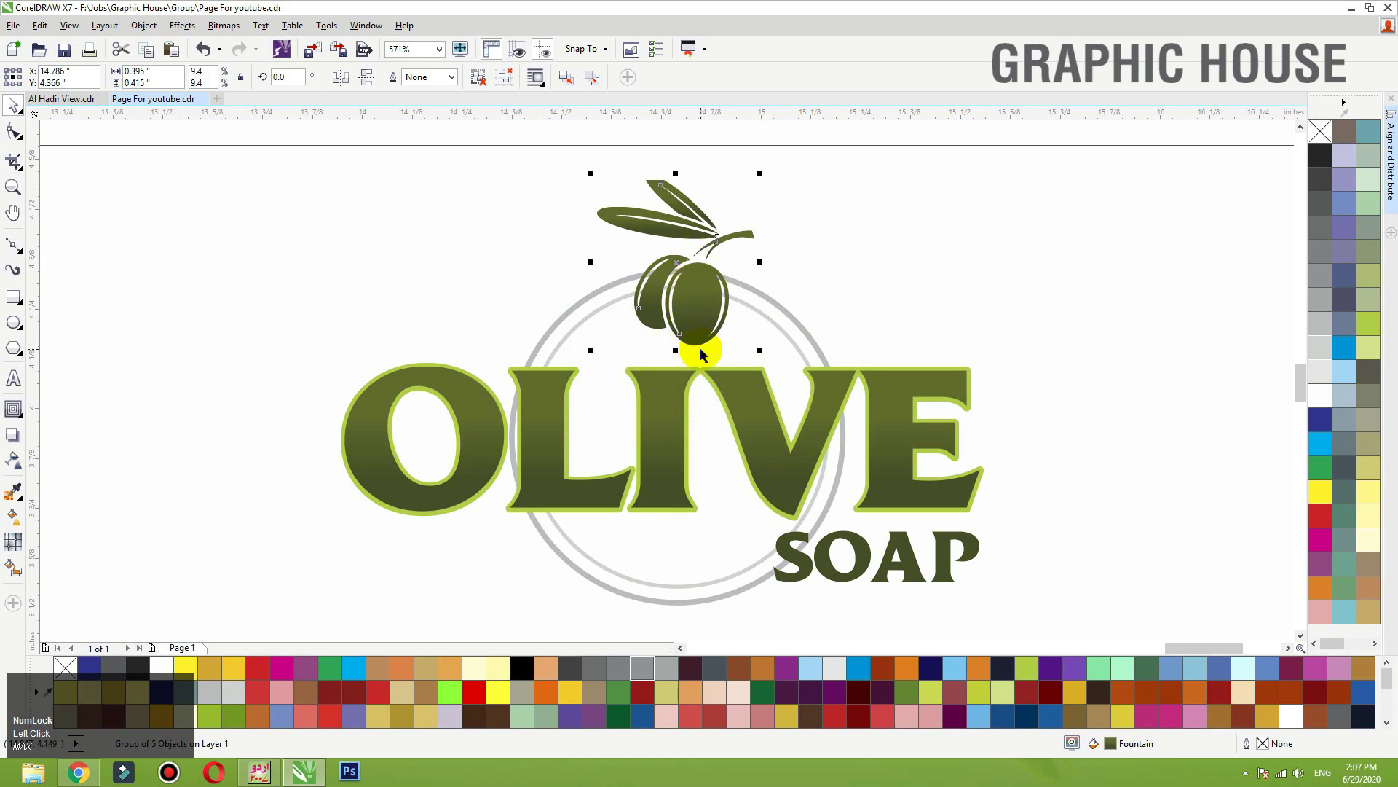
Step: Enlarge the olive splash image to about 2.11 by 0.779 inches and align it with the front panel's lower-left corner
key("F3")
left_click(761, 220)
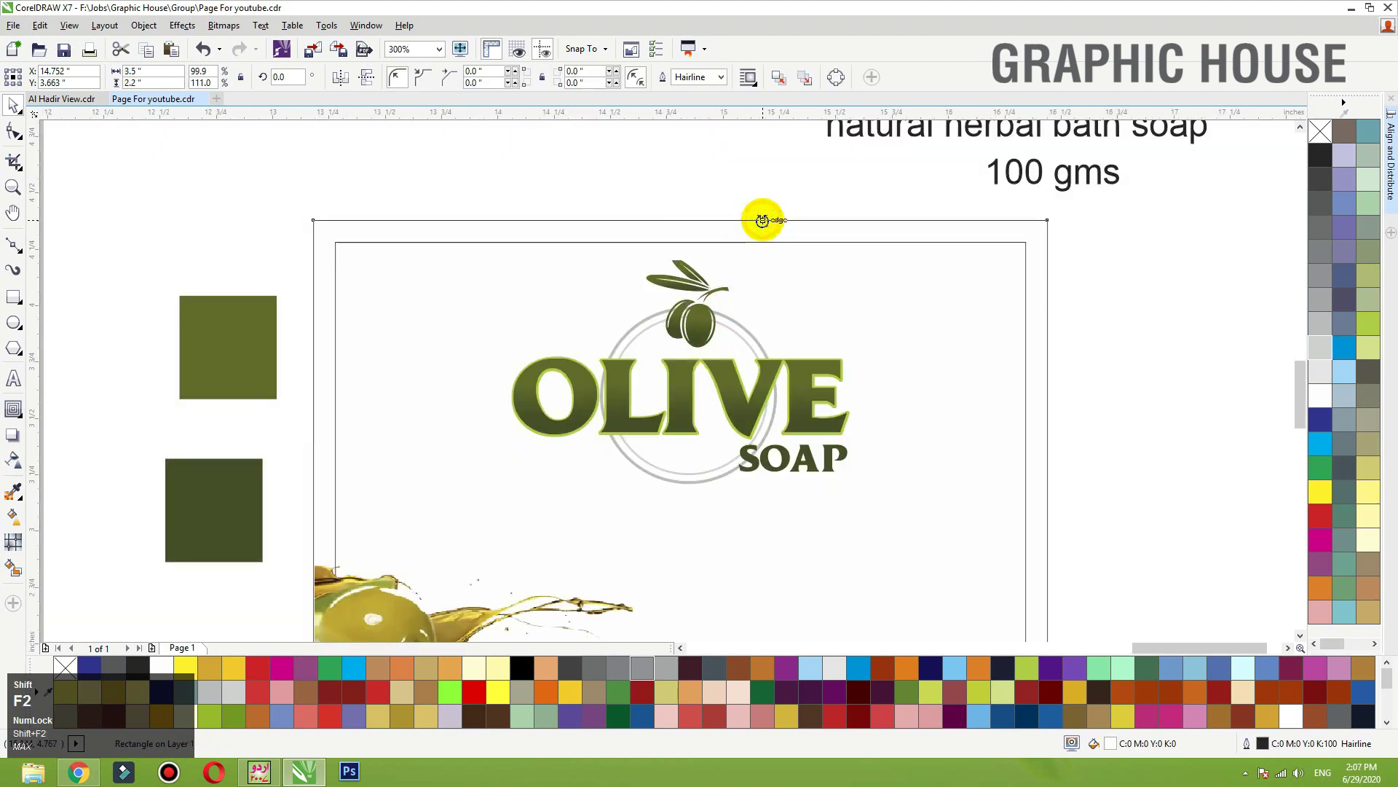
key("shift+F2")
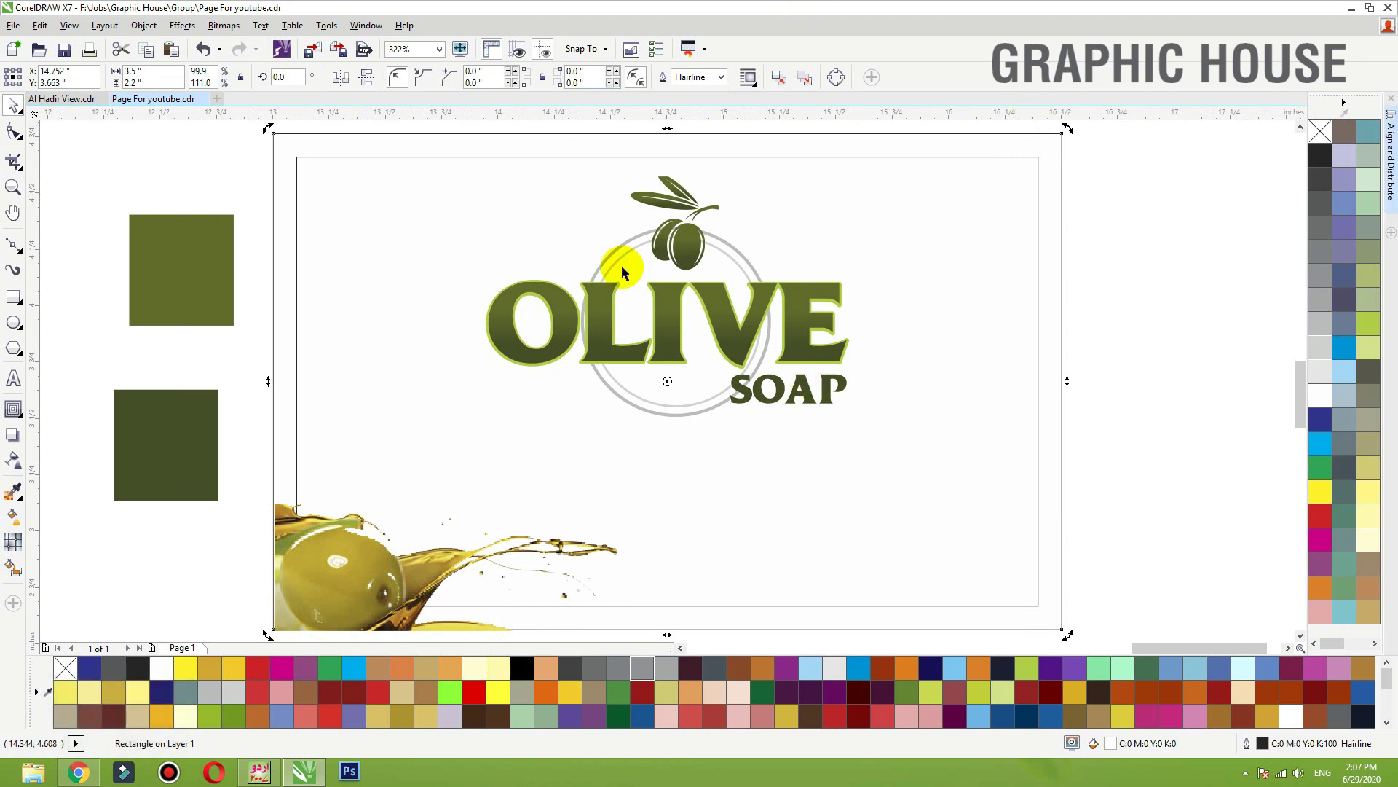
left_click(357, 565)
left_click_drag(627, 499, 740, 440)
left_click_drag(583, 486, 566, 494, "ctrl")
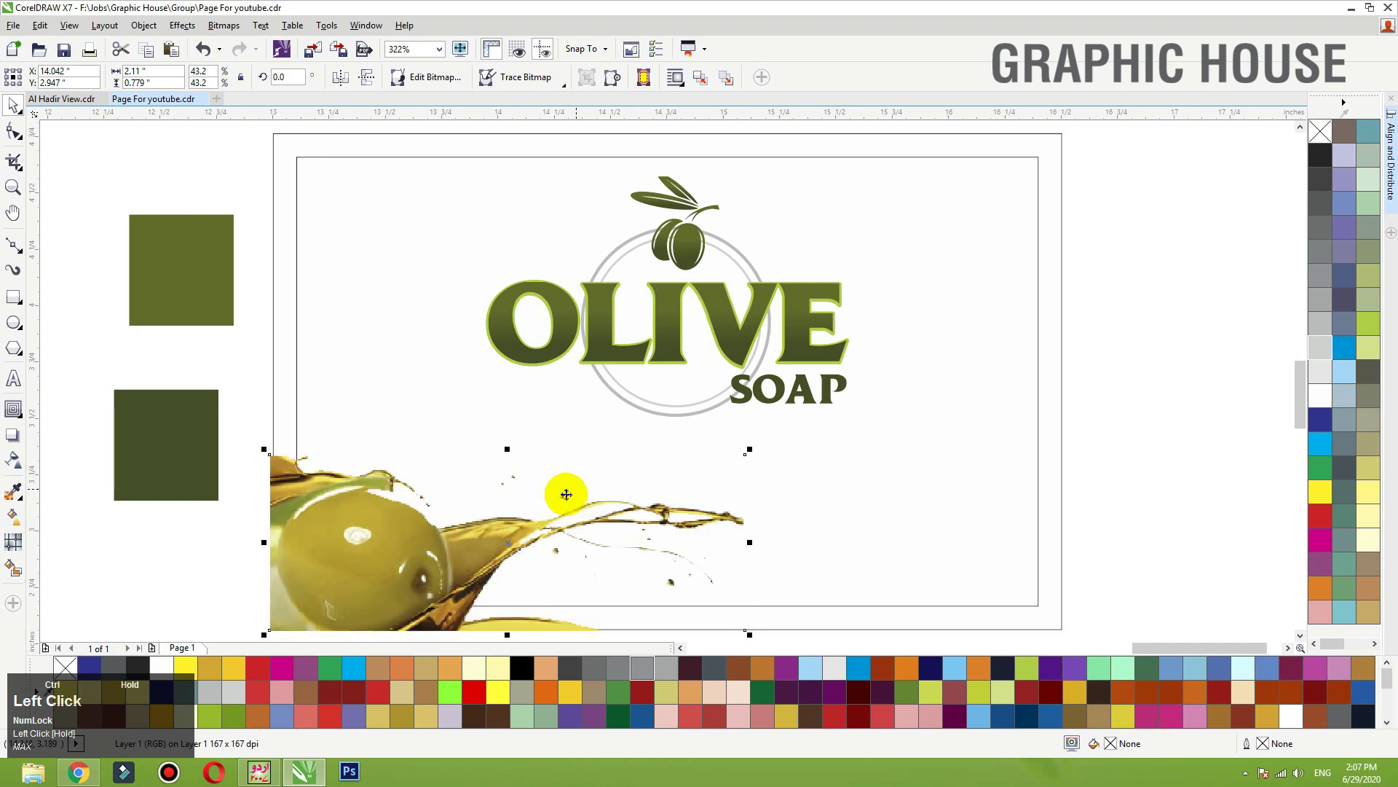
Step: PowerClip the splash image inside the outer front panel rectangle and move it slightly up within the clip
right_click(421, 500)
left_click(459, 215)
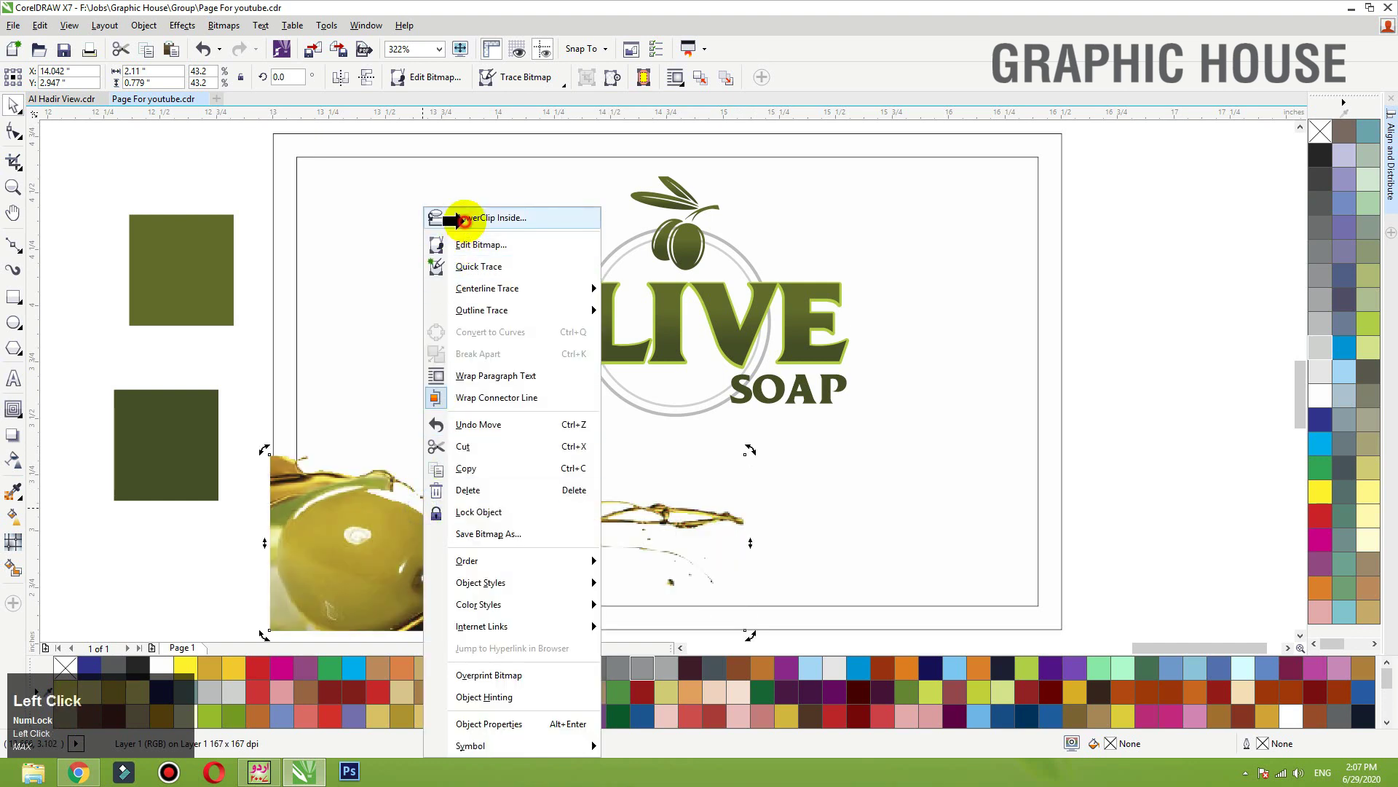
left_click(274, 139)
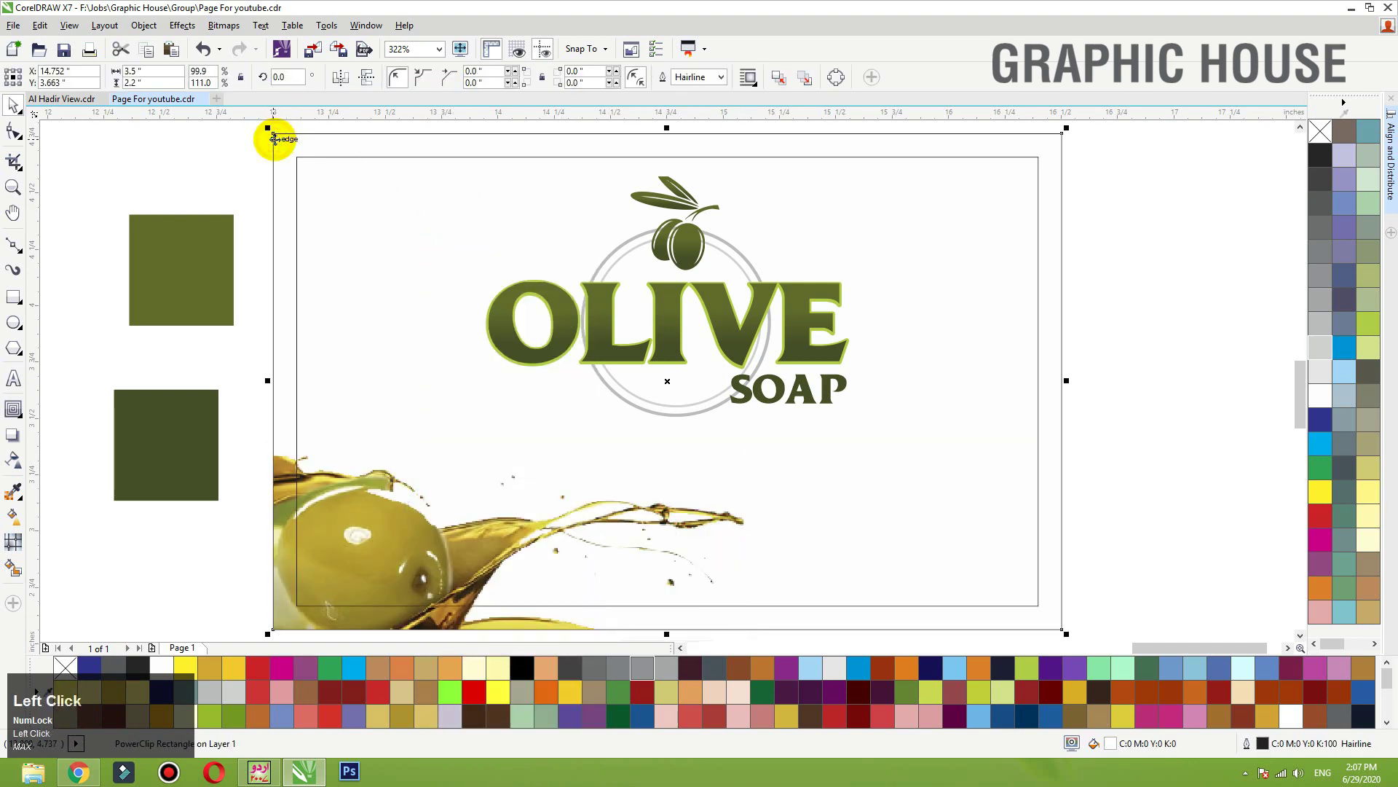
double_click(288, 481)
left_click_drag(288, 481, 290, 476)
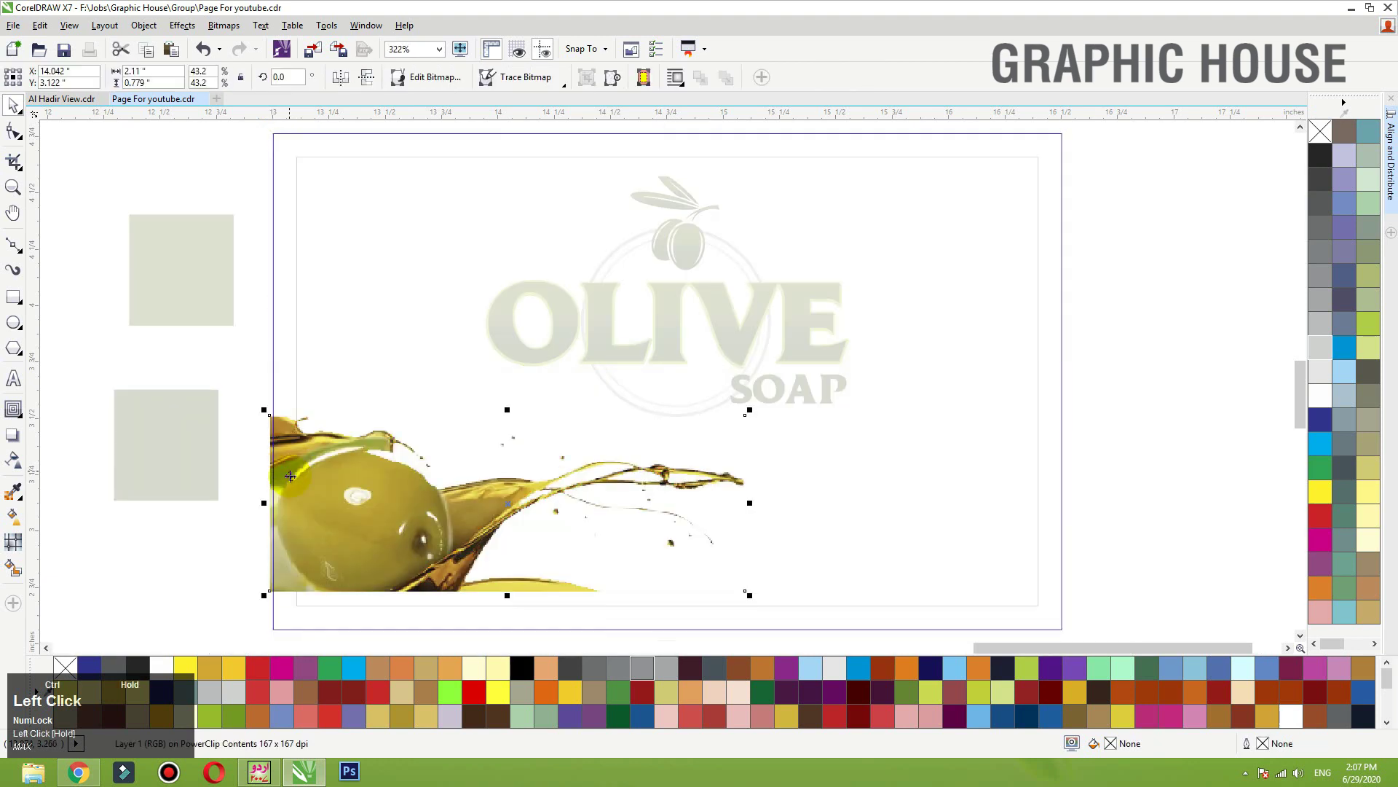
left_click(250, 399, "ctrl")
Step: Draw a thin rectangle about 3.5 by 0.116 inches along the bottom edge of the outer front panel
scroll(634, 409, "down", 3)
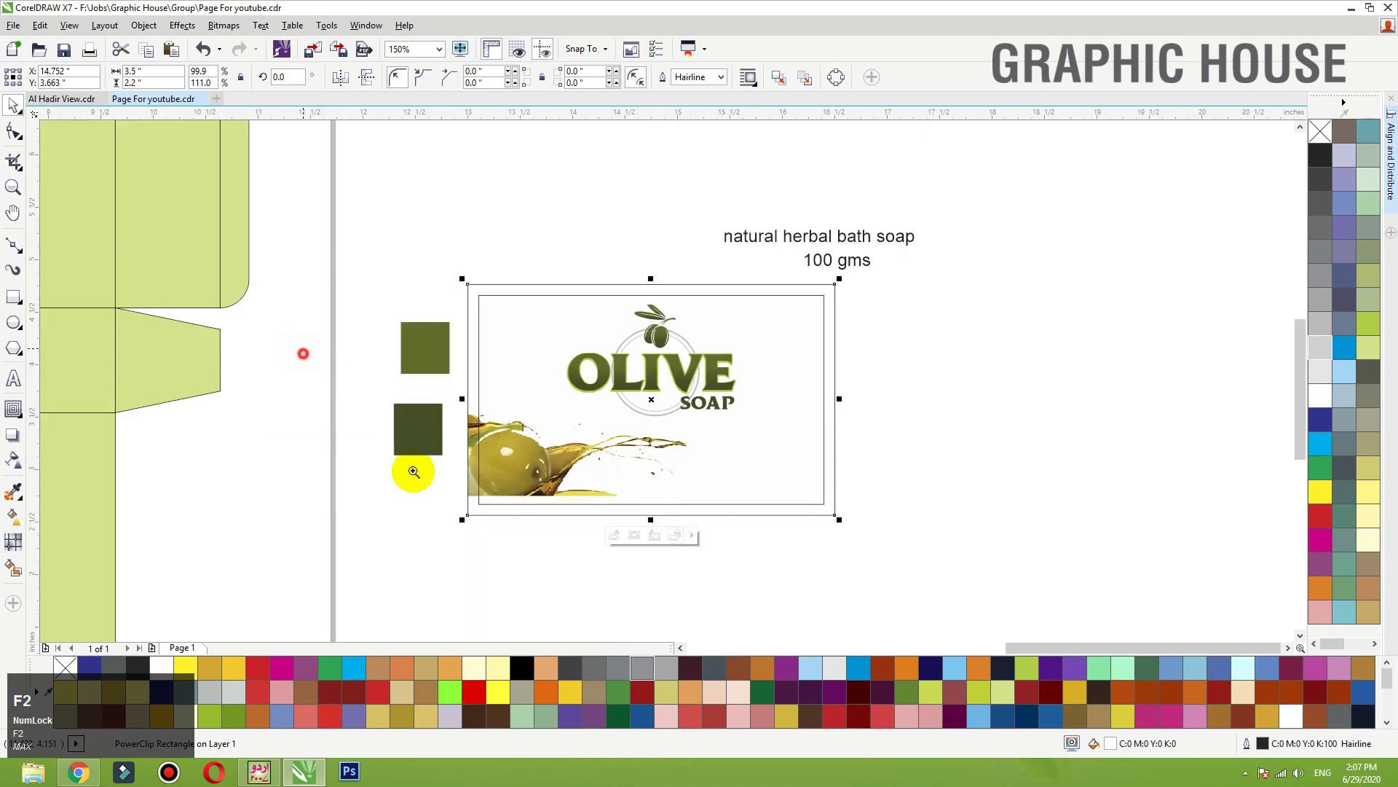
scroll(372, 307, "up", 3)
left_click(13, 297)
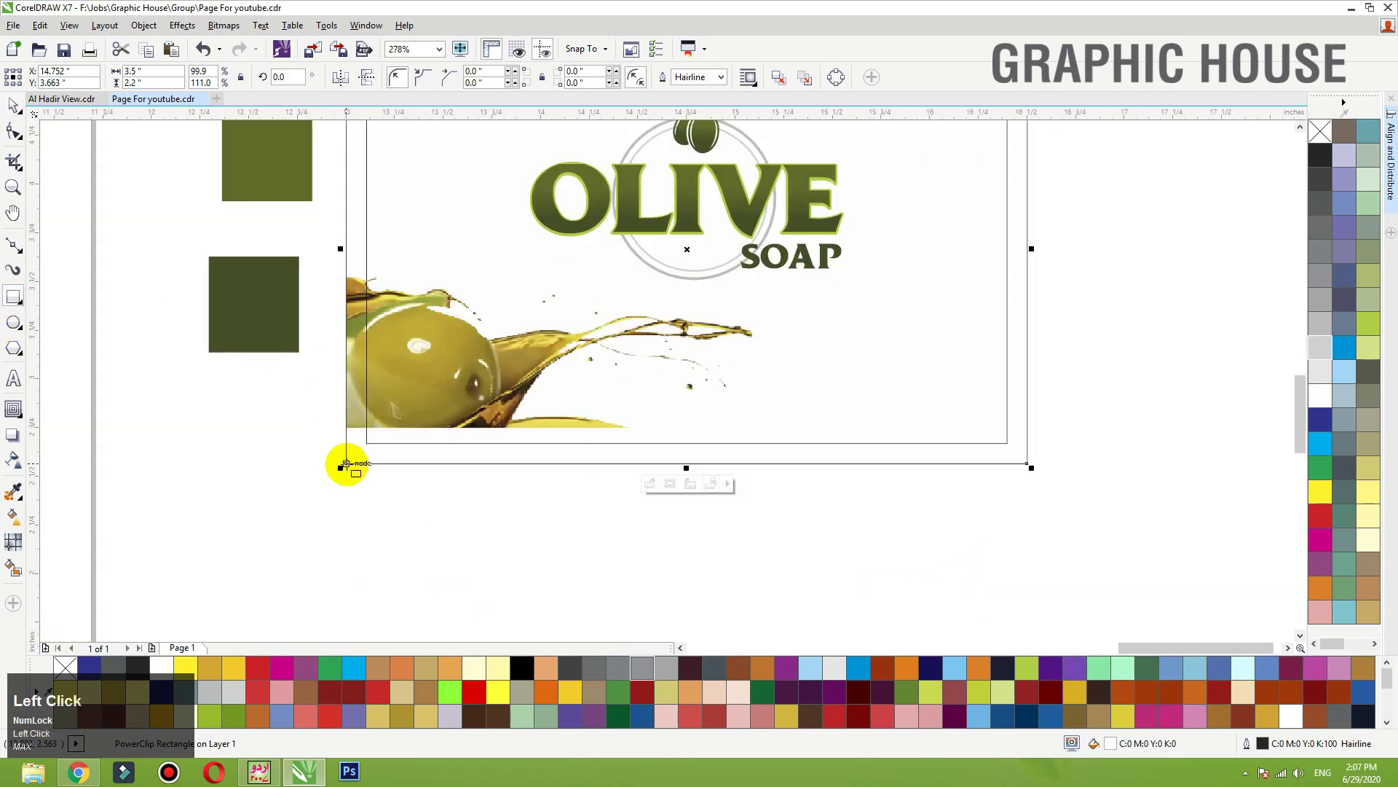
left_click_drag(346, 462, 1027, 441)
key("space")
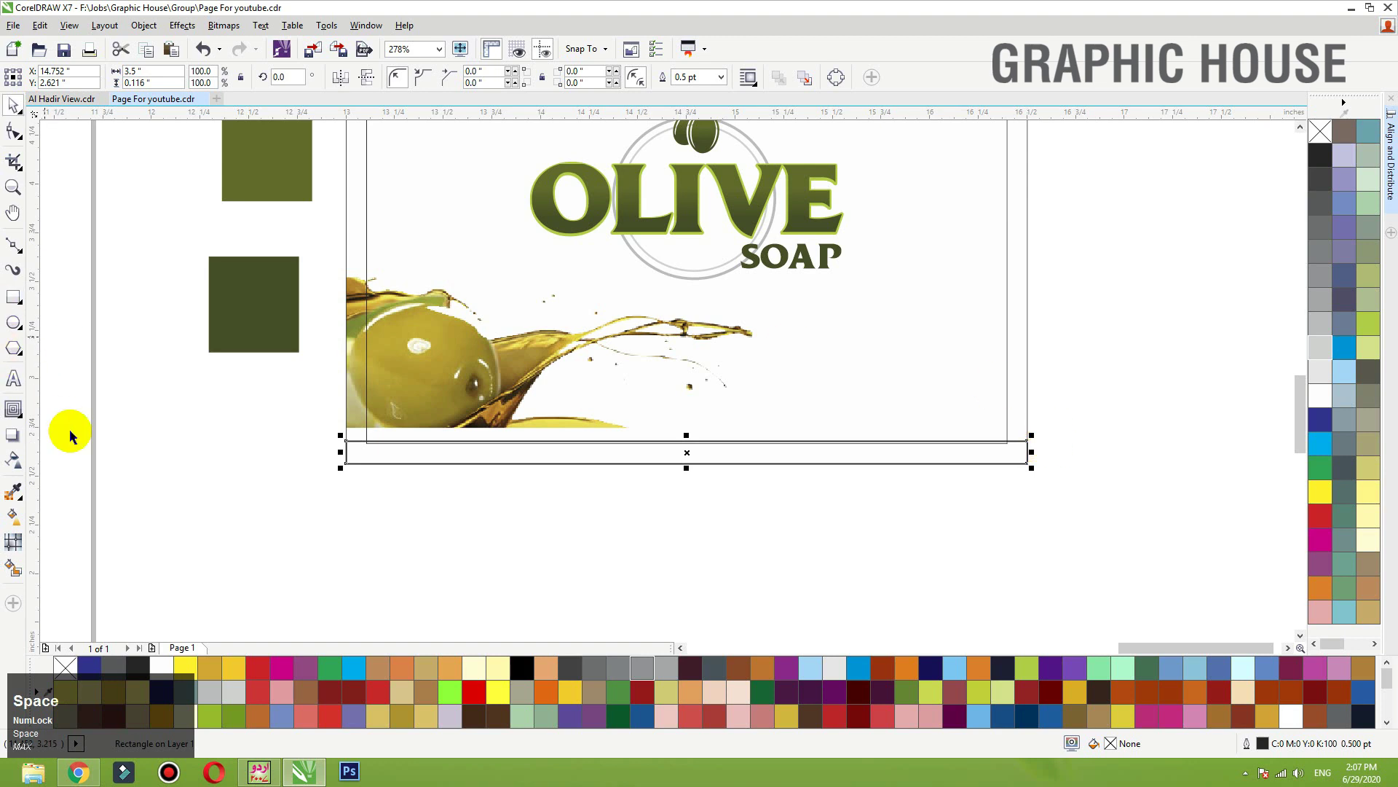
Step: Fill the thin bottom strip with the dark green sampled from the lower swatch square and remove its outline
left_click(13, 491)
left_click(252, 334)
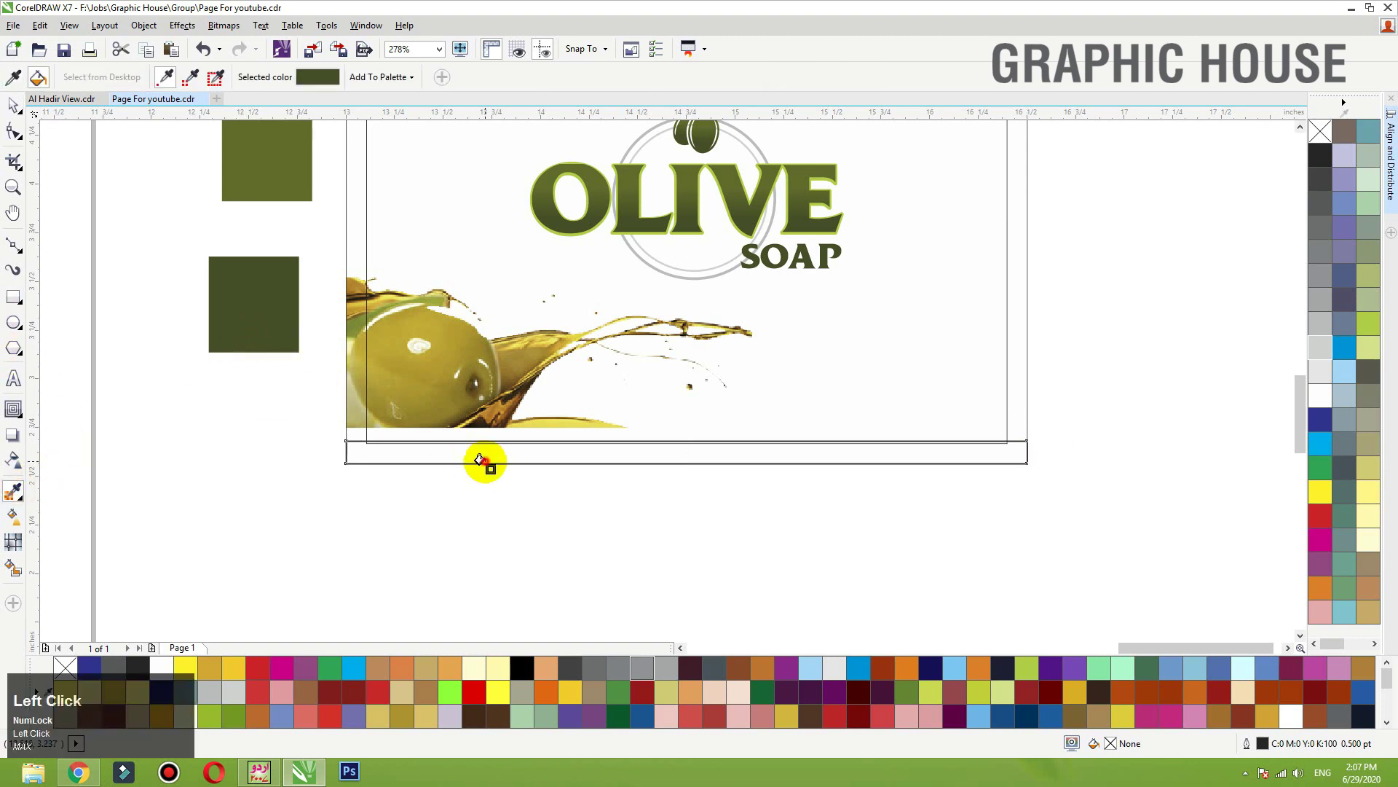
left_click(480, 461)
key("space")
left_click_drag(321, 415, 954, 514)
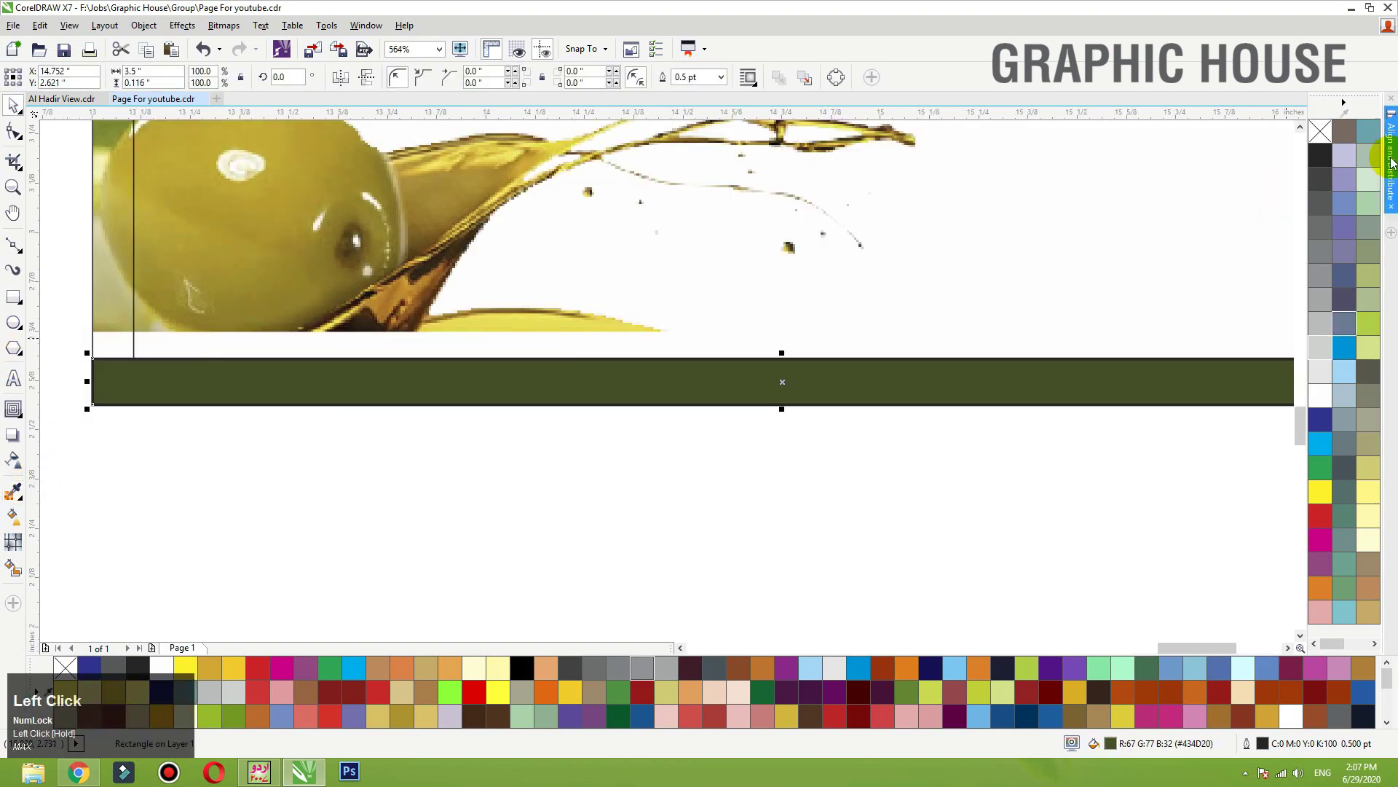
right_click(1322, 132)
Step: Shorten the dark strip to about 0.072 inches high and stack a copy directly above it, filled with #505C23
mouse_move(780, 354)
left_mouse_down()
mouse_move(797, 374)
mouse_move(789, 362)
left_mouse_up()
right_click(790, 362)
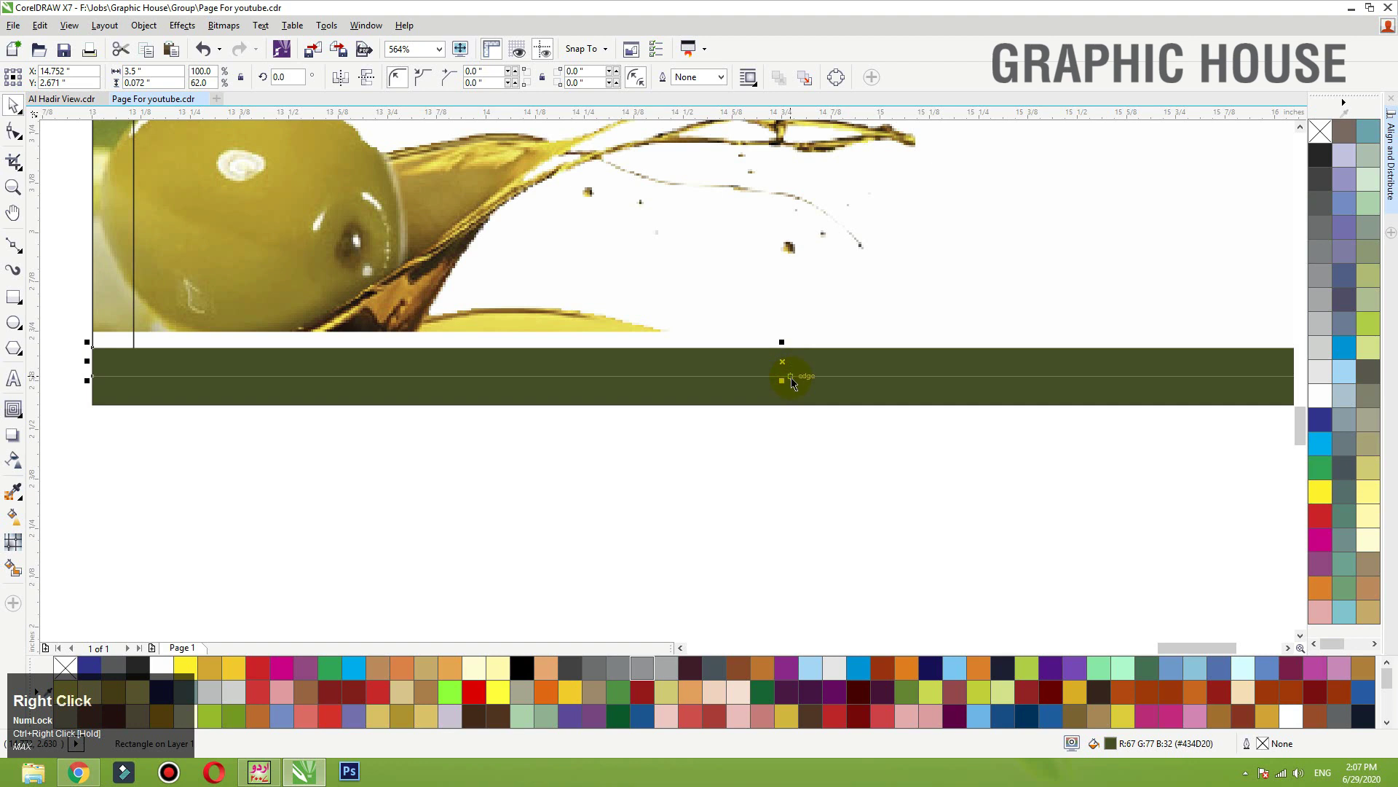
double_click(1112, 741)
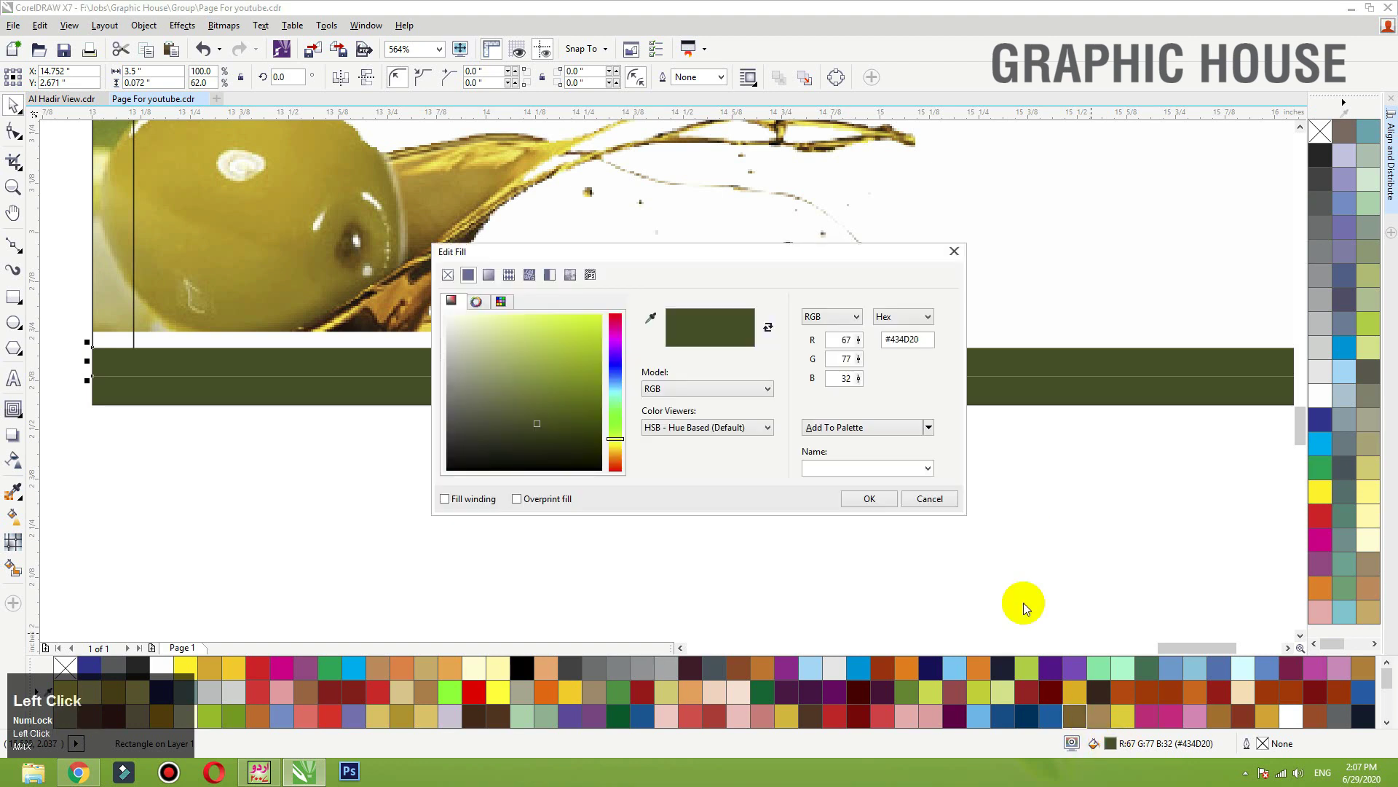
left_click_drag(647, 256, 978, 136)
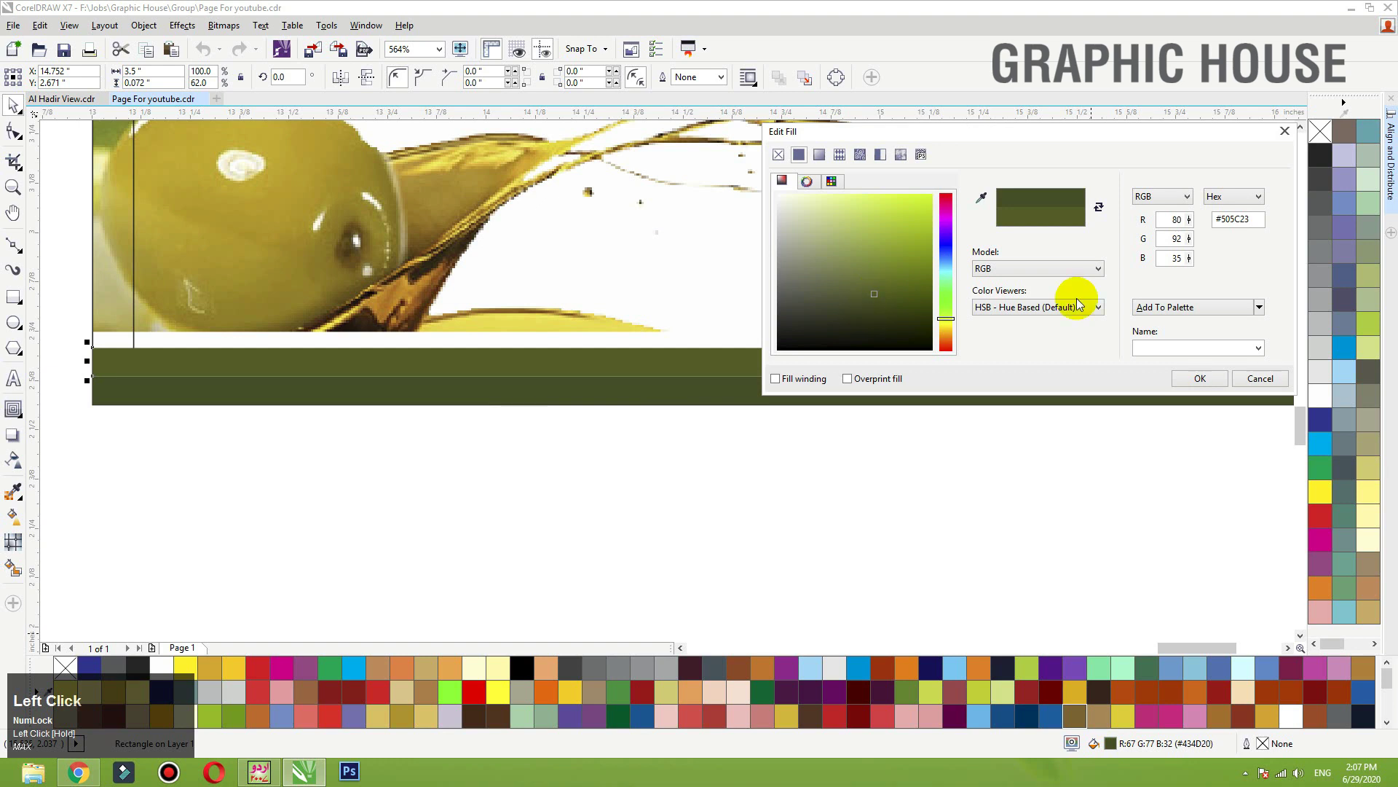
left_click(1199, 379)
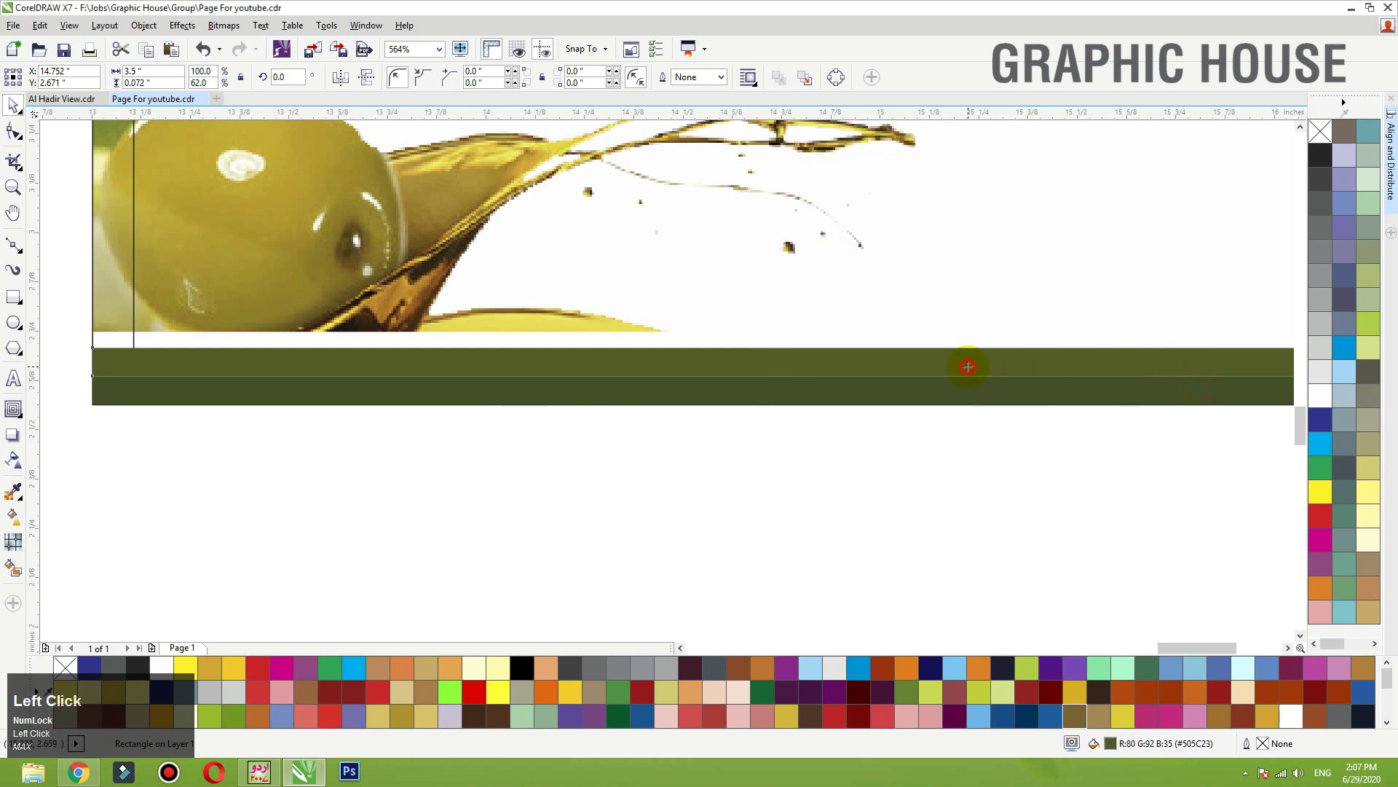
Step: Stack a third strip above the other two with fill #677A21, and set the middle strip's fill to #586624
left_click_drag(784, 368, 794, 344)
double_click(1111, 742)
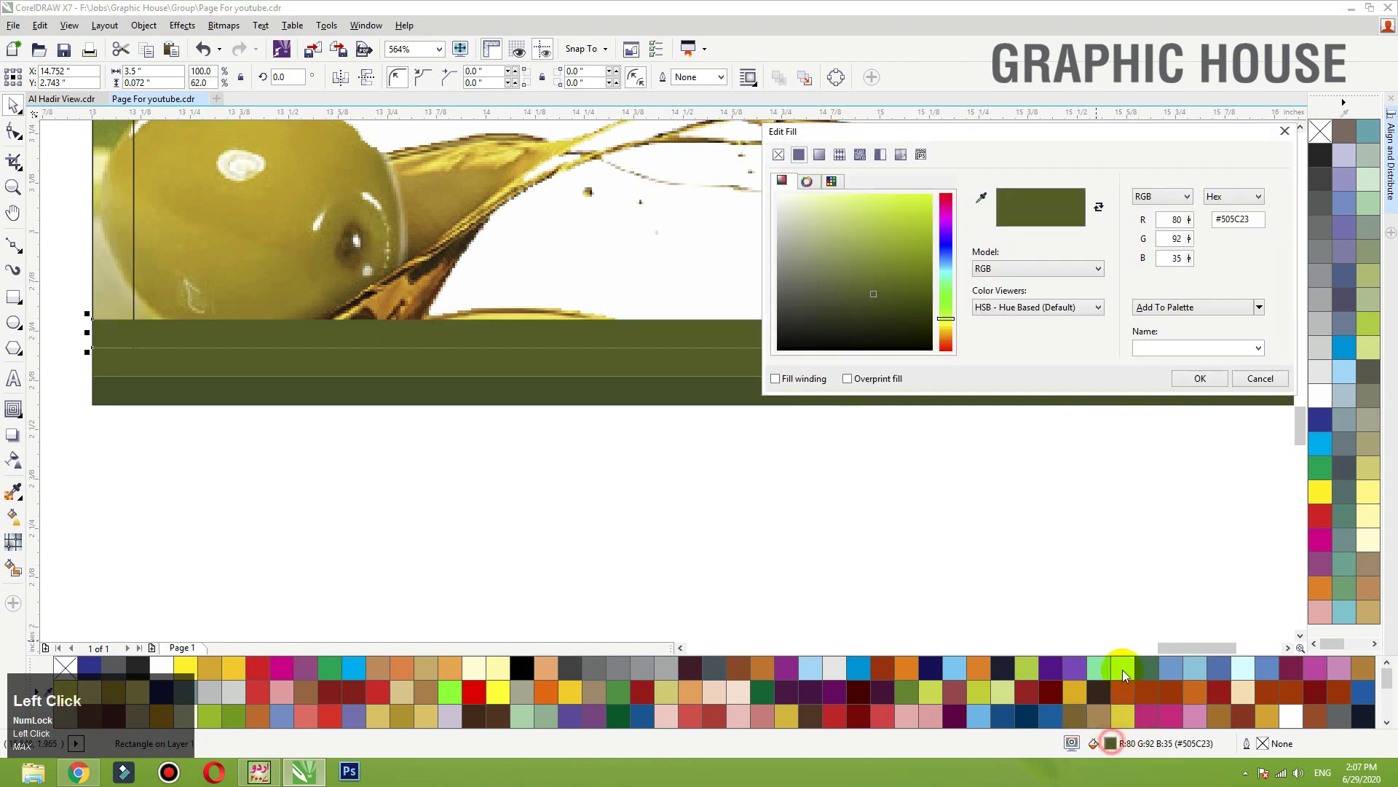
left_click_drag(876, 293, 885, 280)
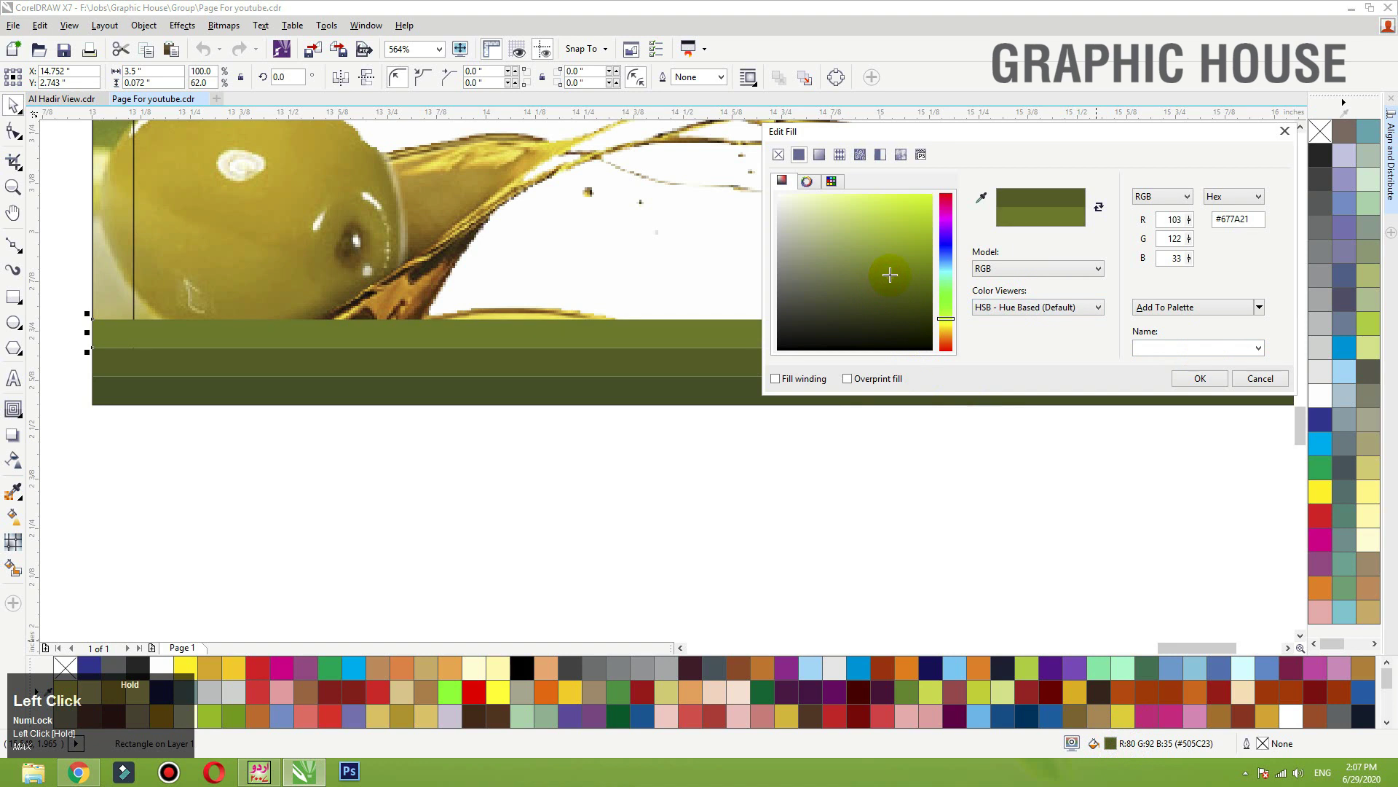
left_click(1197, 374)
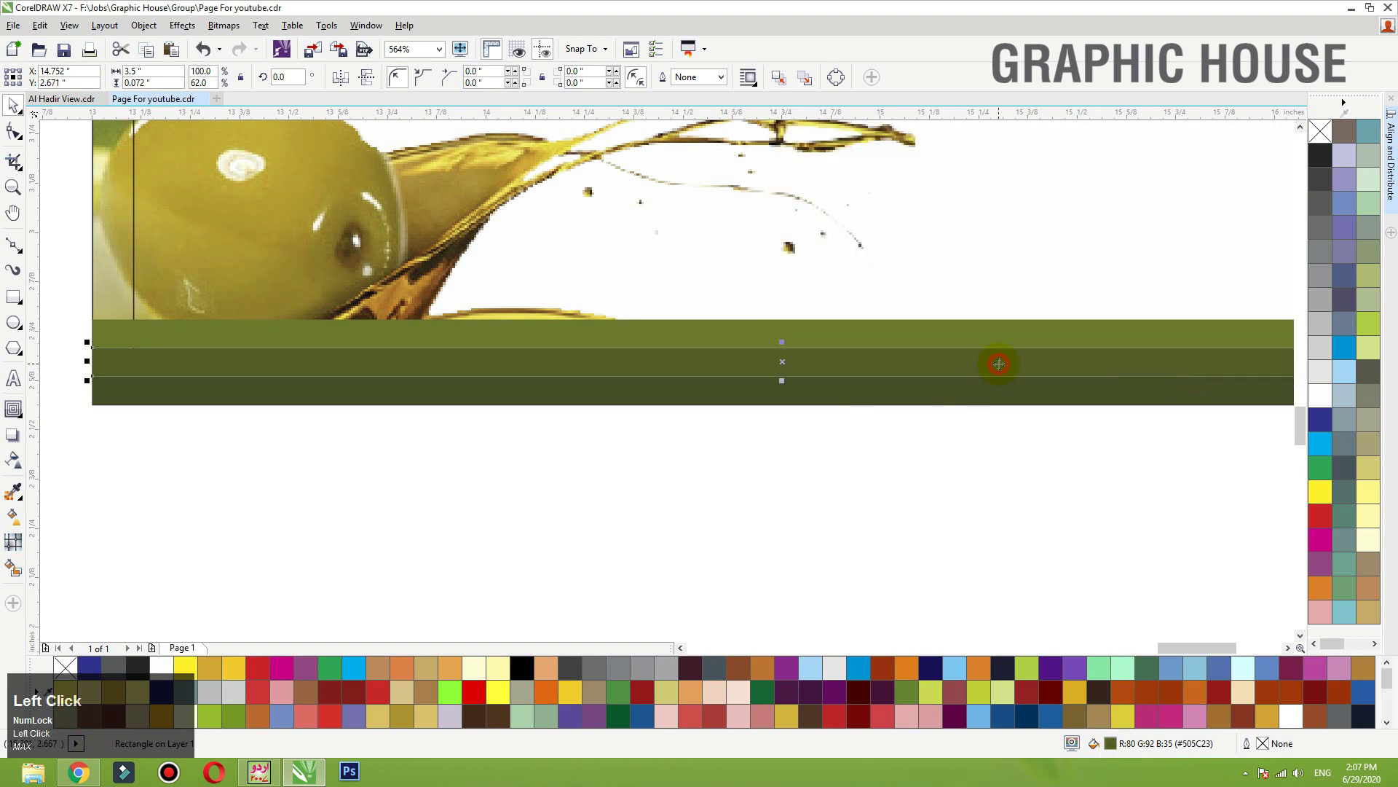
double_click(1110, 749)
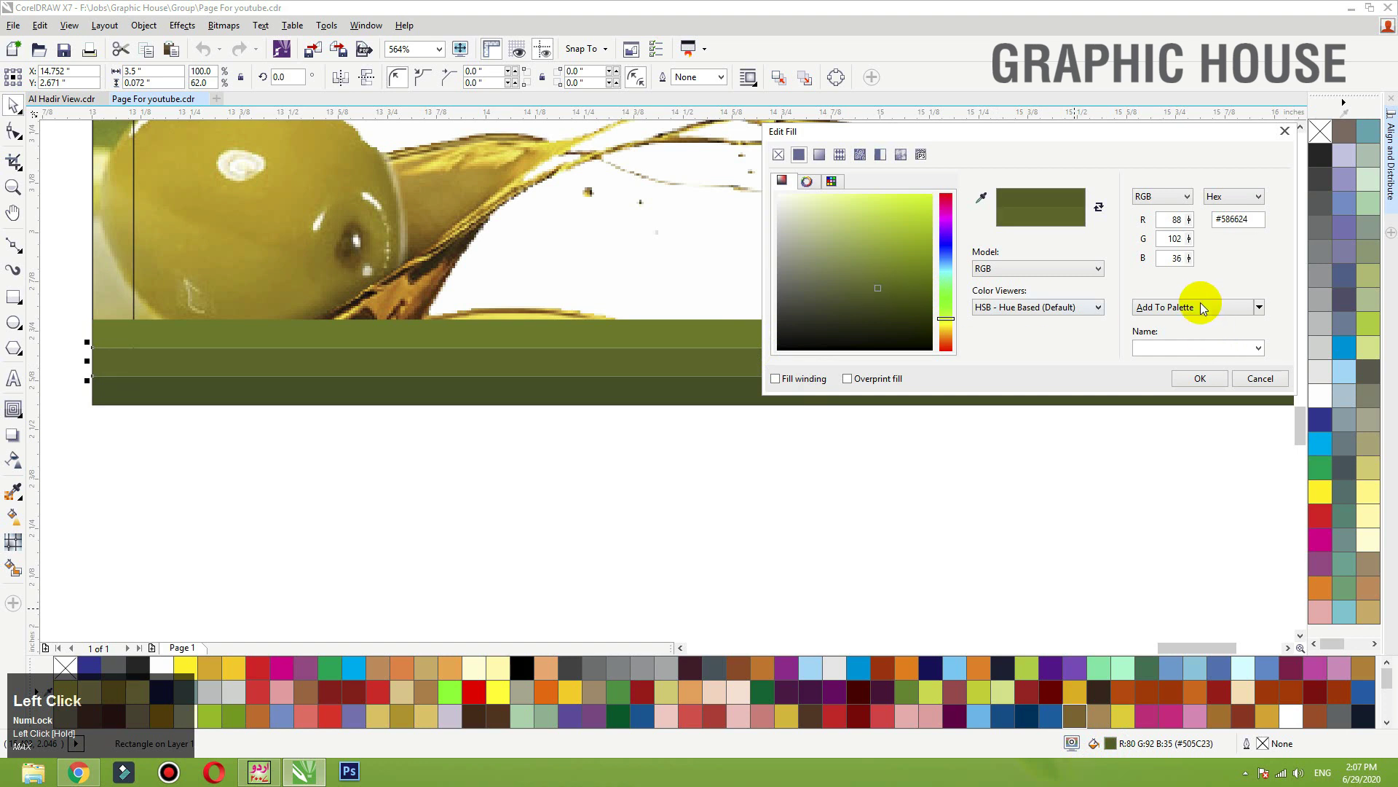
left_click(1196, 375)
Step: Group the three green strips and reduce the group's height to about 0.196 inches, keeping its bottom edge in place
key("F3")
left_click_drag(337, 520, 1111, 374)
key("shift+F2")
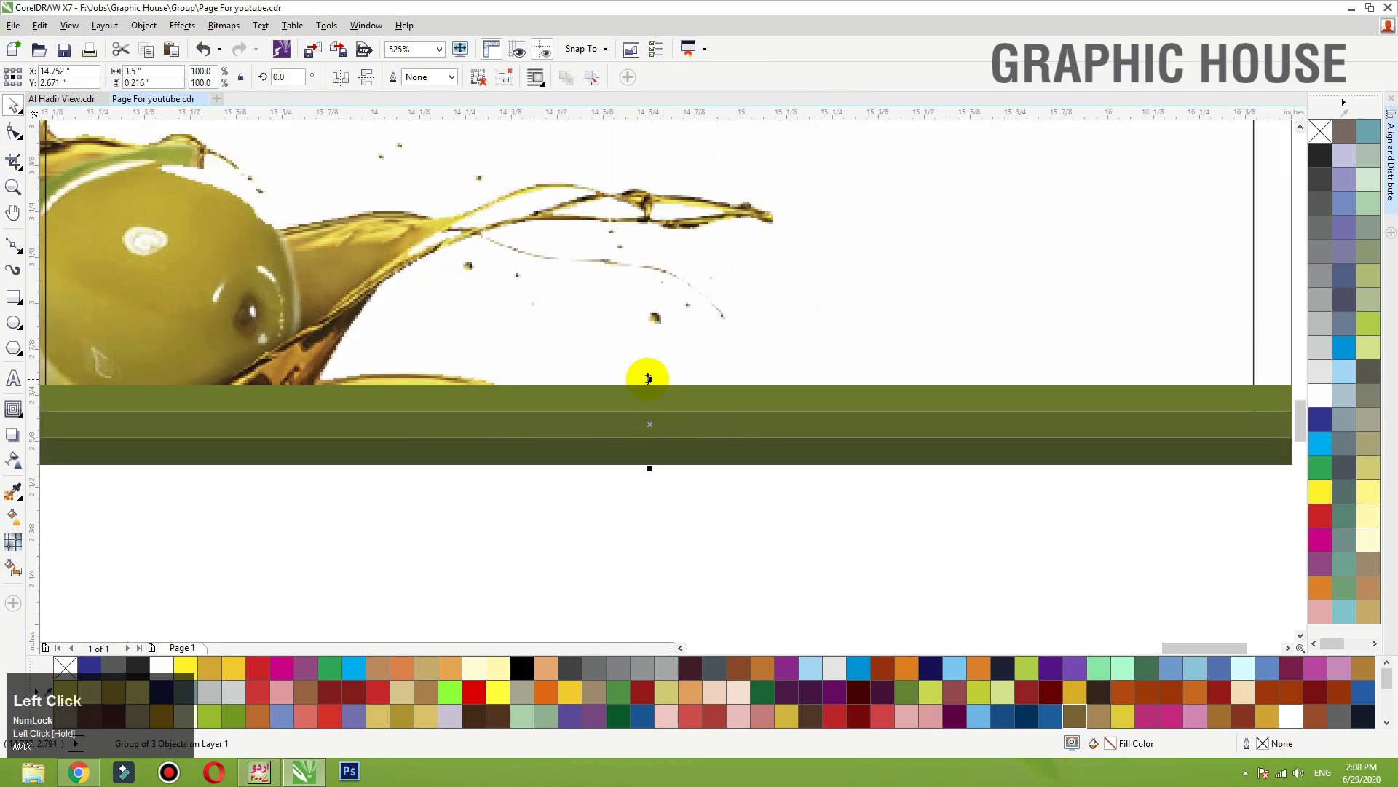
left_click_drag(648, 378, 656, 386)
key("F3")
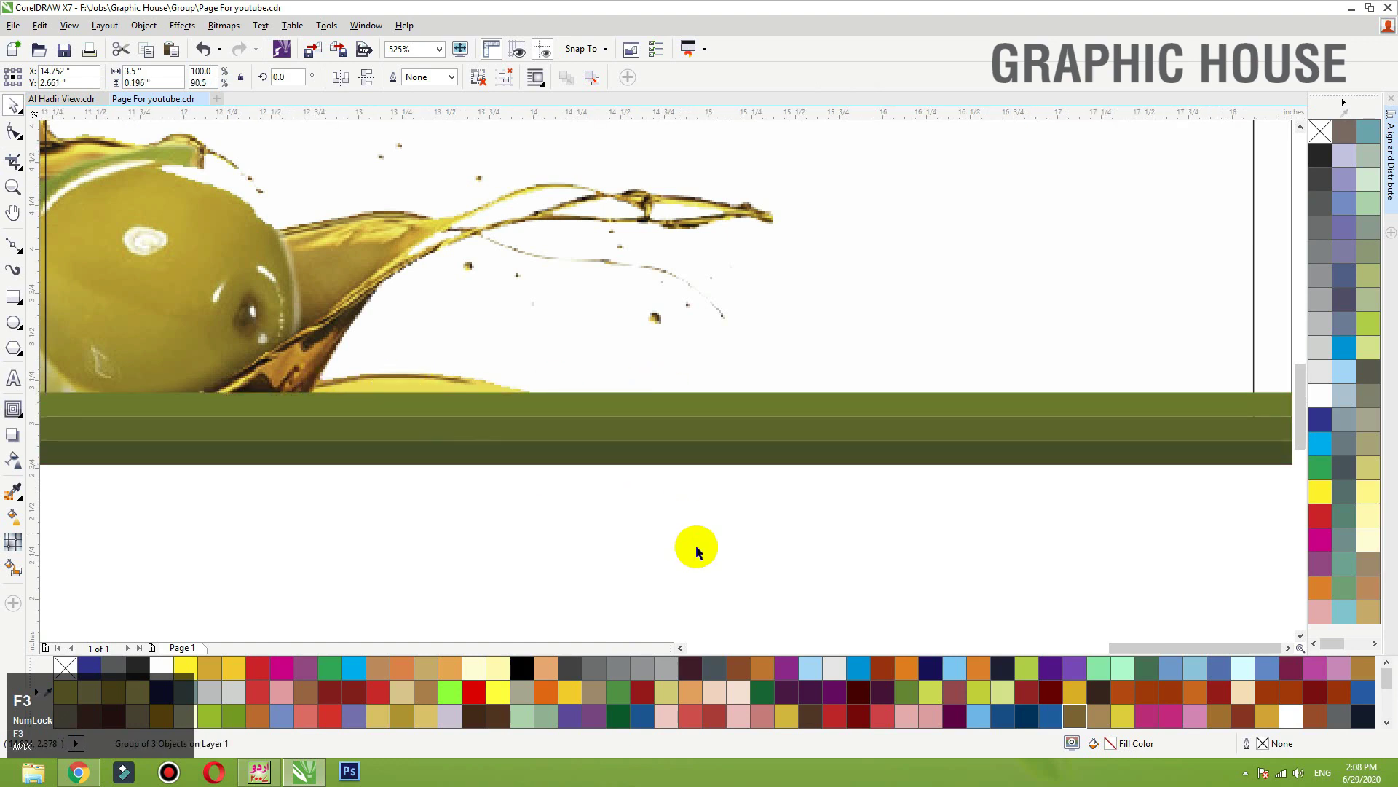
Step: Group the OLIVE SOAP logo elements, scale the group to about 1.518 by 0.998 inches from its centre, and move it slightly down
left_click(749, 549)
left_click(837, 408)
key("shift+F2")
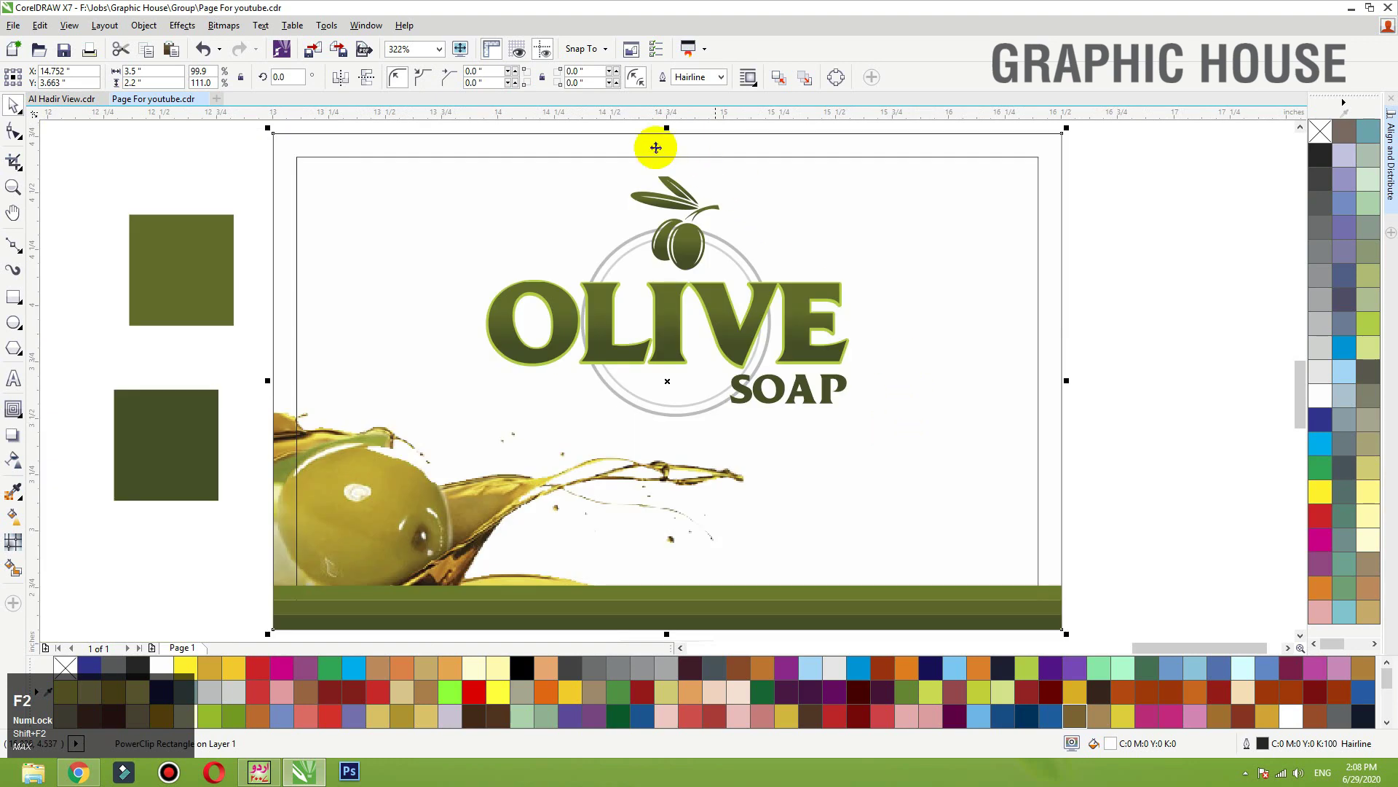
left_click_drag(1128, 458, 409, 142)
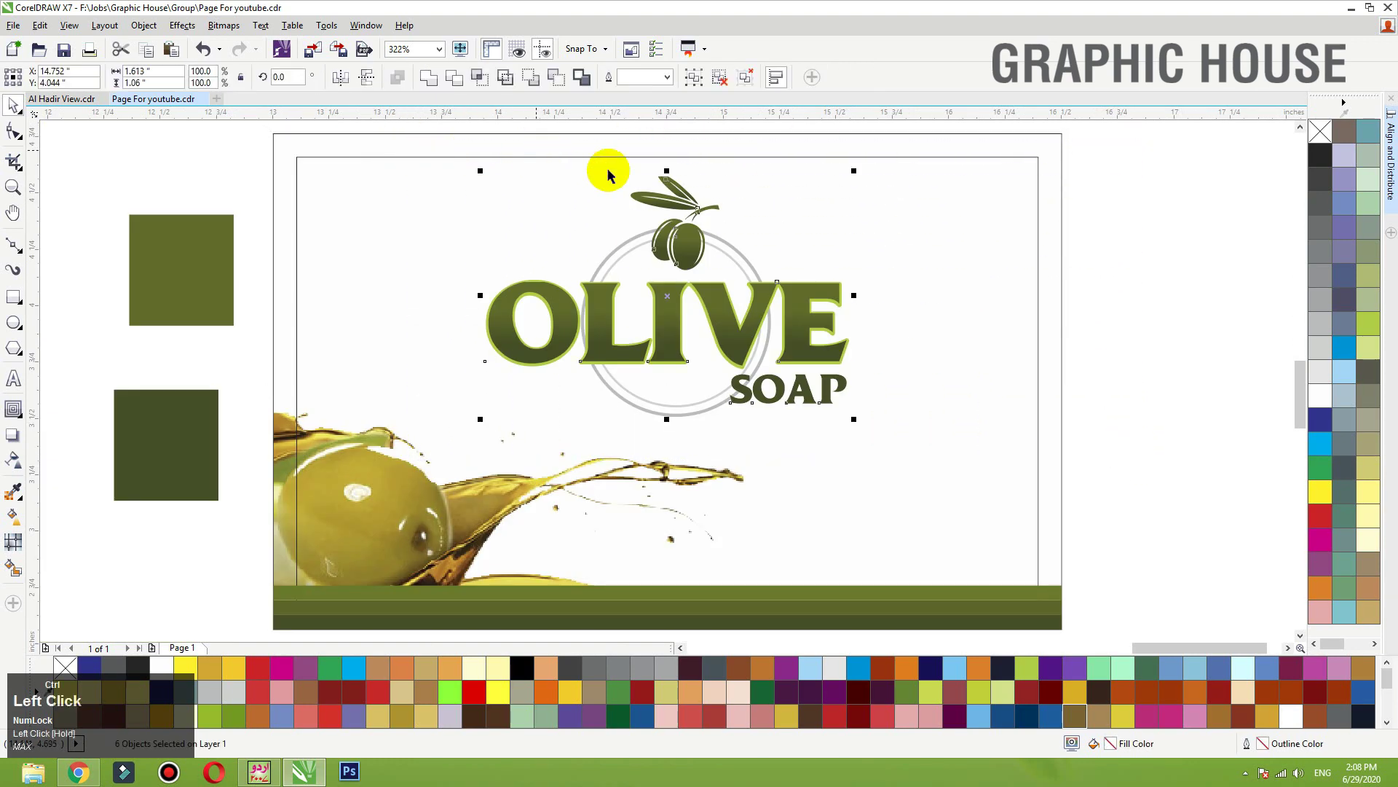
key("ctrl+g")
mouse_move(854, 174)
left_mouse_down()
mouse_move(836, 172)
mouse_move(842, 186)
left_mouse_up()
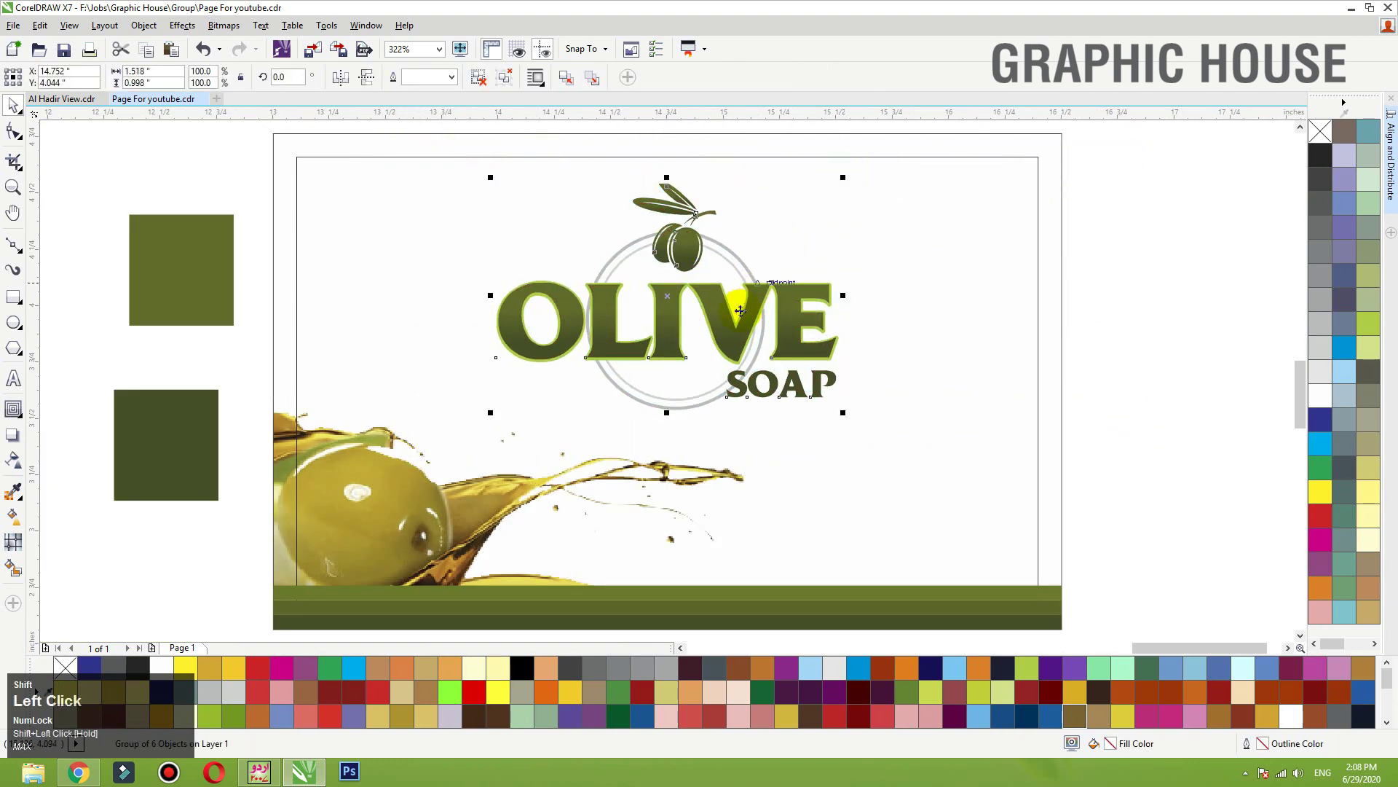
left_click_drag(730, 335, 730, 346)
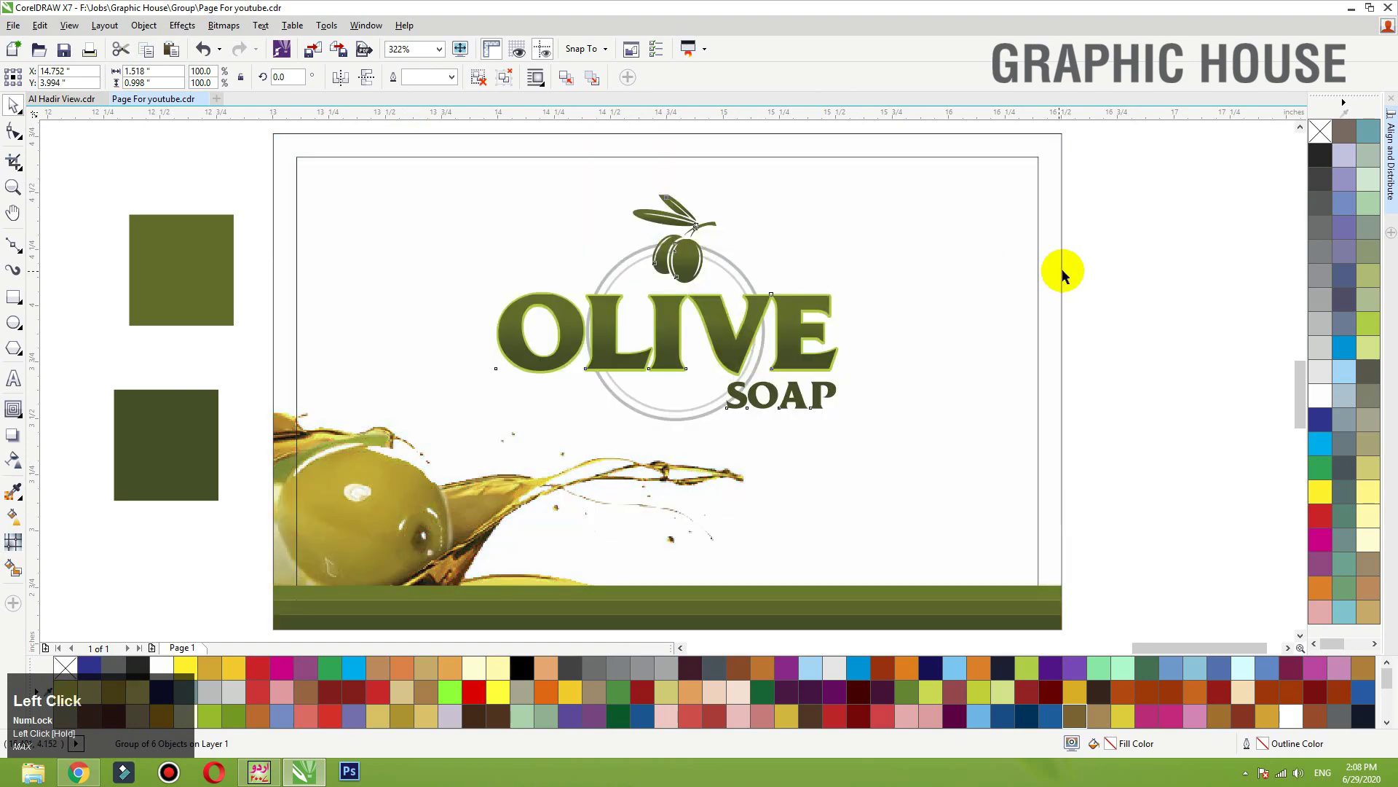
left_click(1038, 277)
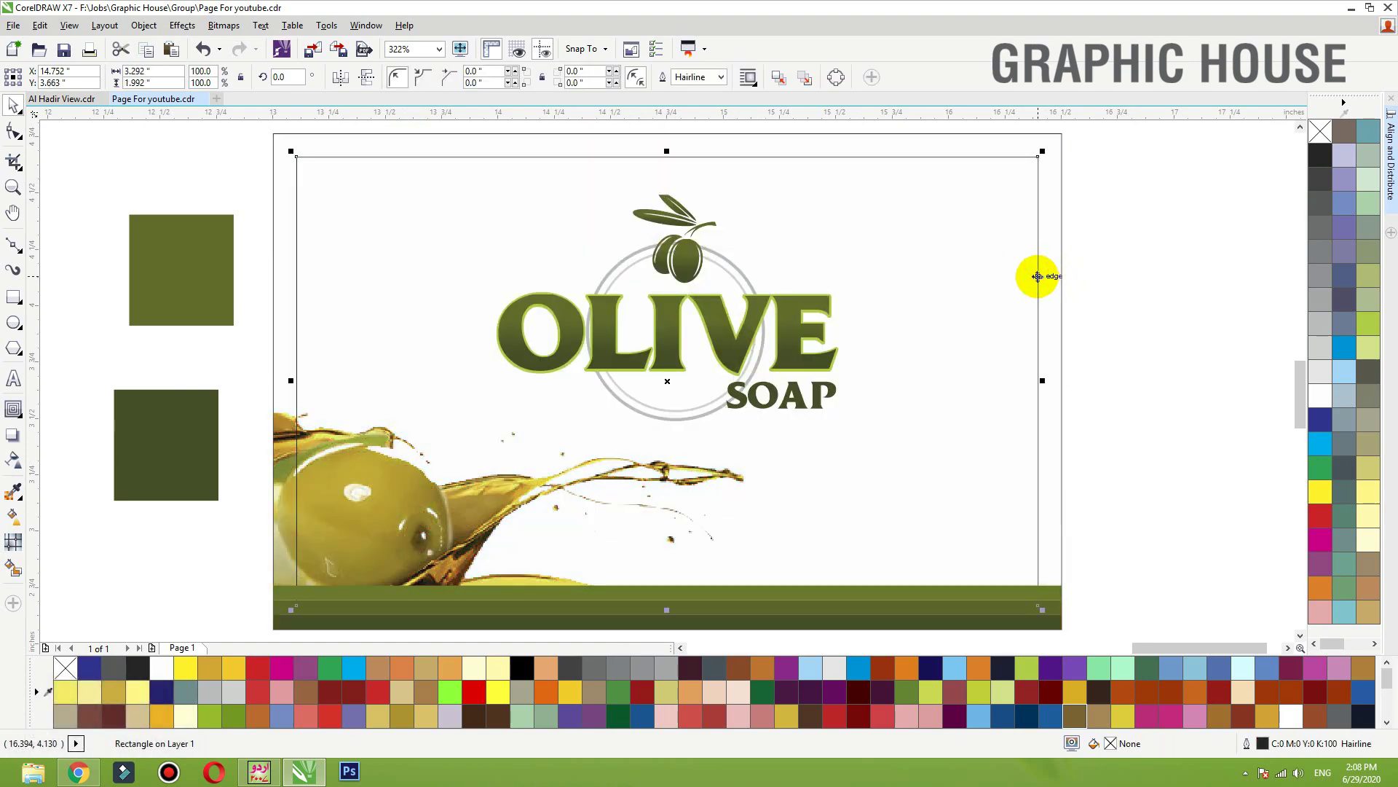
left_click(194, 173)
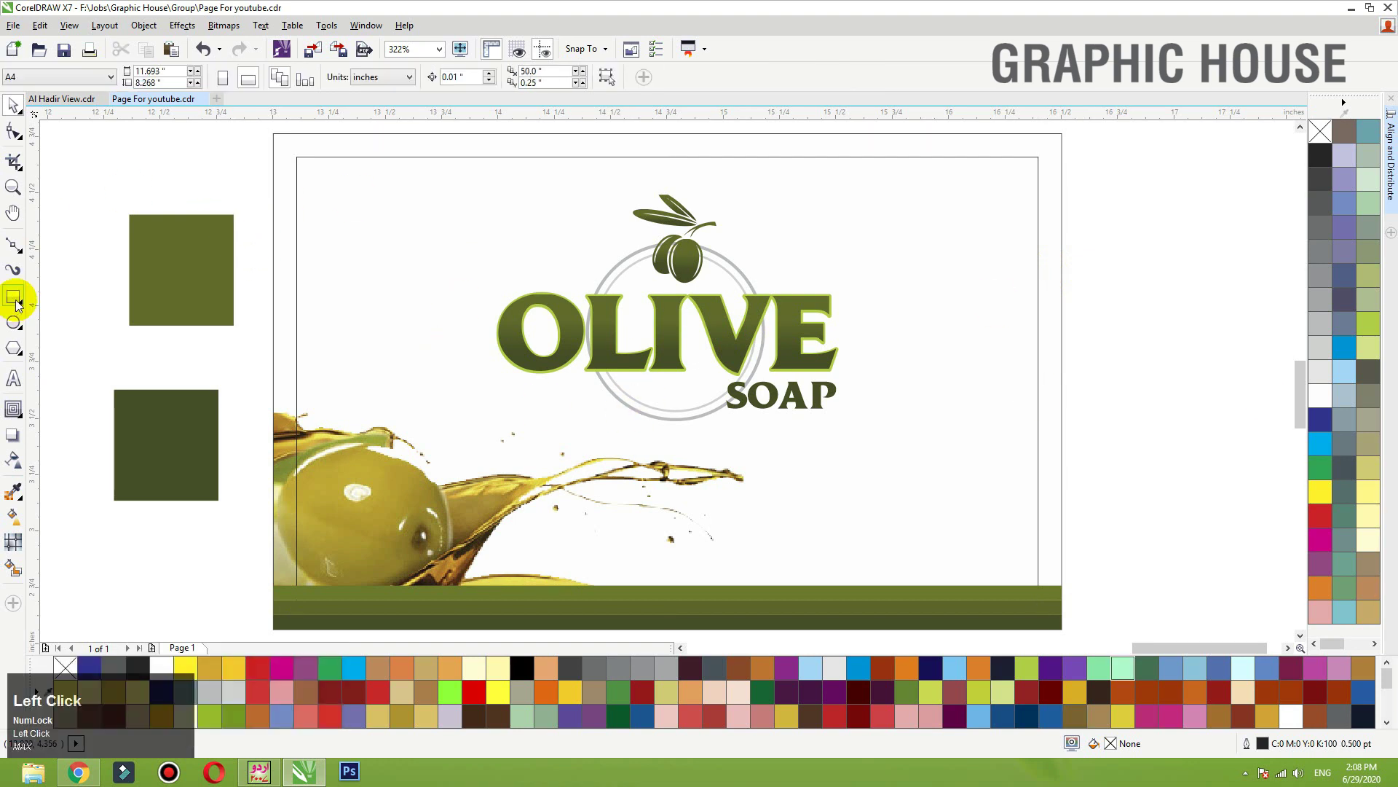
Step: Draw a square about 0.201 inches wide in the inner panel's upper-left corner, filled with C100 M0 Y100 K60 and without an outline
left_click(14, 299)
scroll(288, 142, "up", 3)
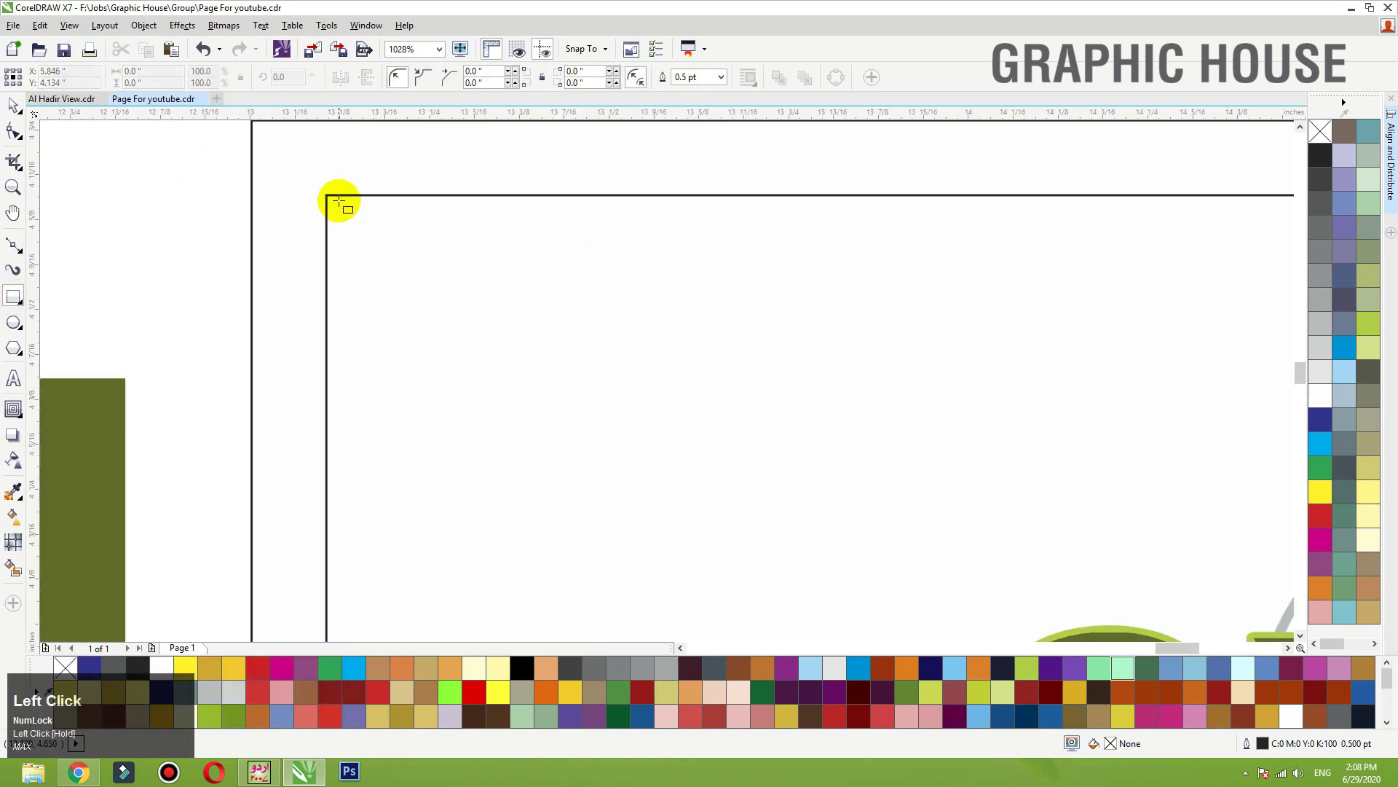
left_click_drag(339, 202, 474, 344)
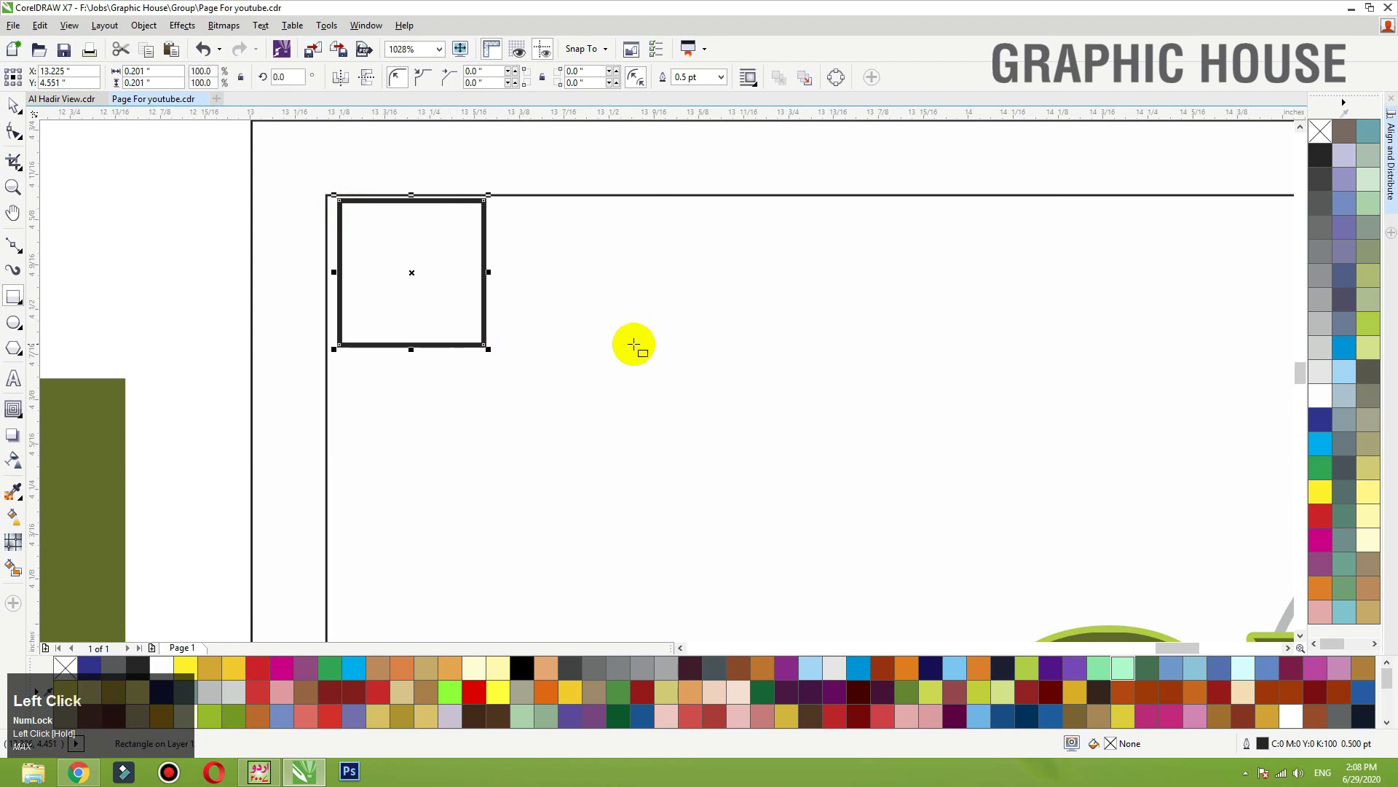
key("space")
left_click(618, 718)
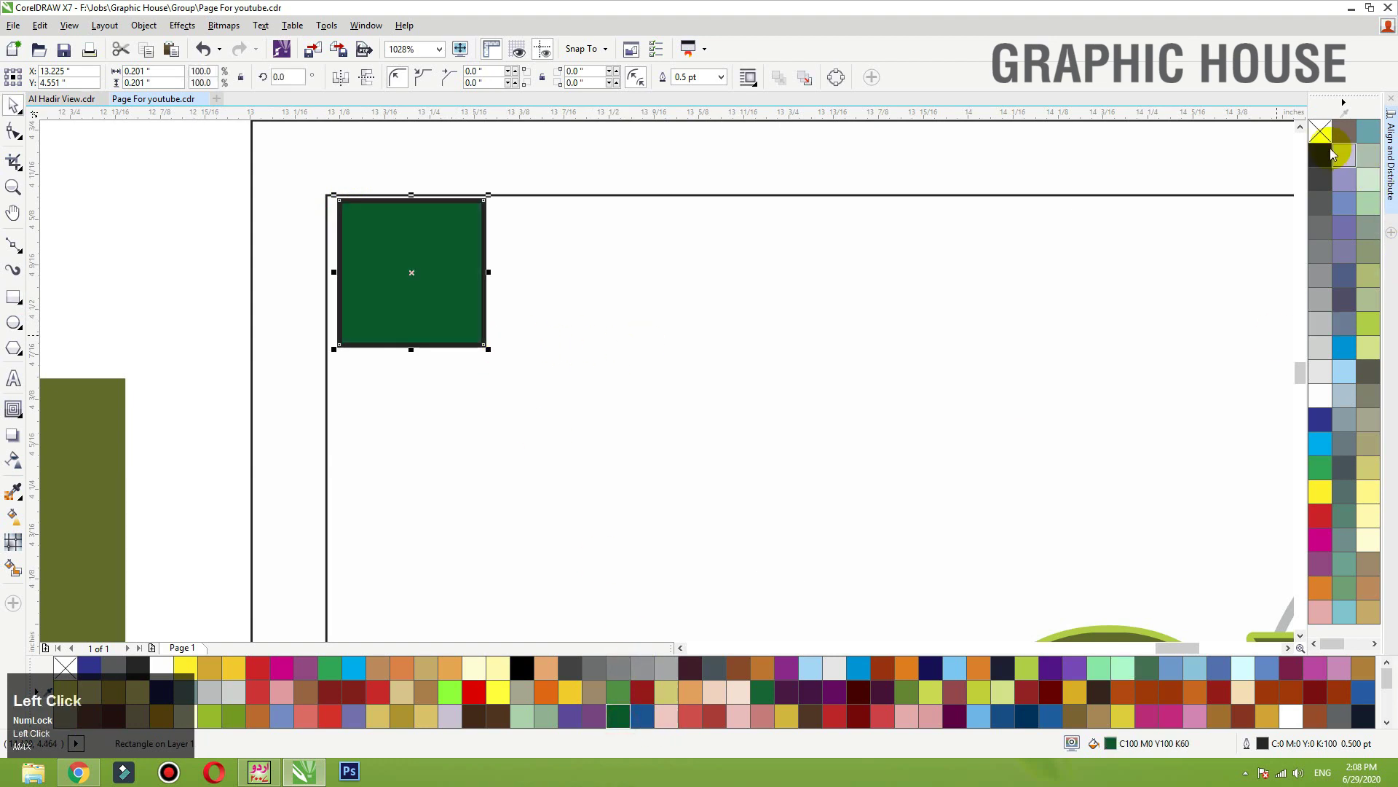
right_click(1320, 131)
Step: Recolor the small corner square with the dark green sampled from the lower swatch square
key("F3")
left_click(13, 491)
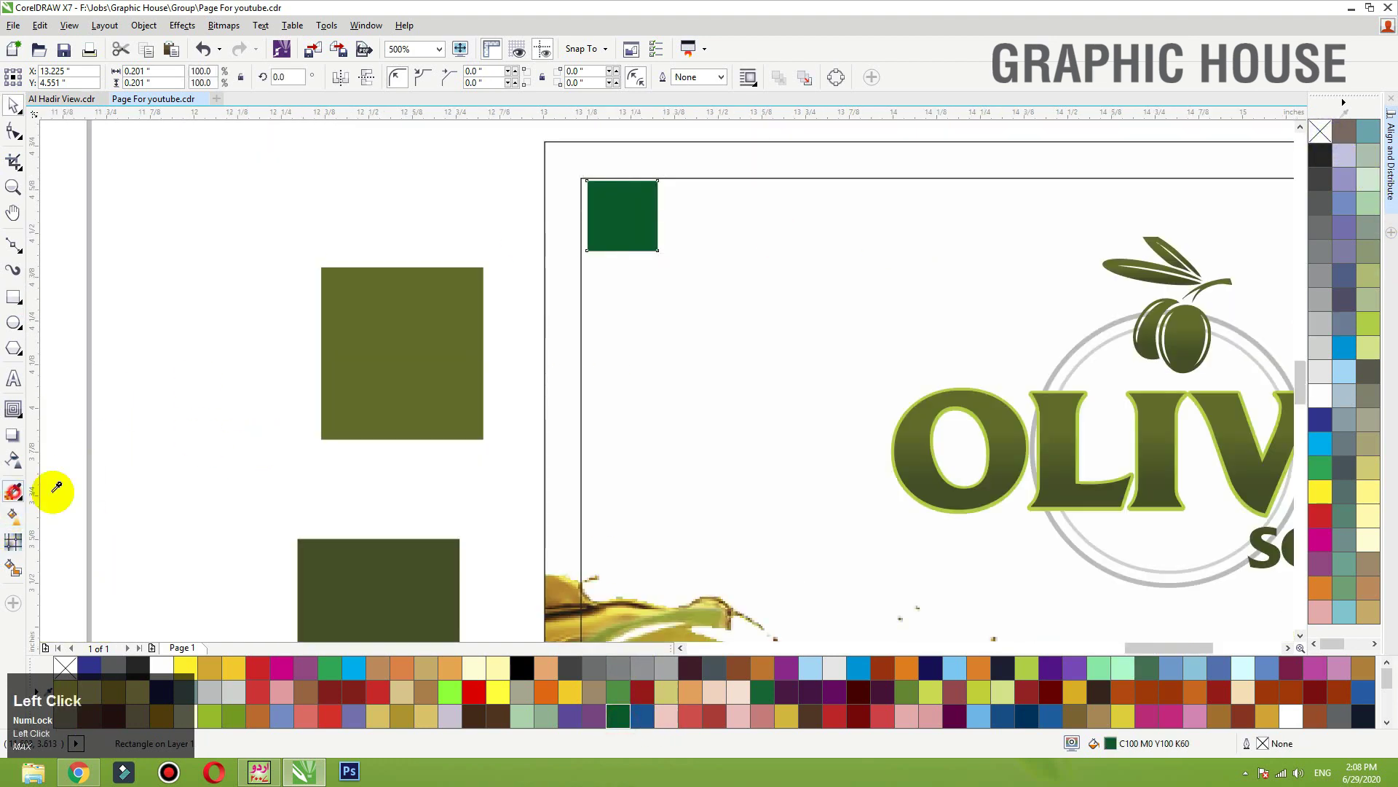
left_click(366, 565)
left_click(621, 220)
key("space")
key("shift+F2")
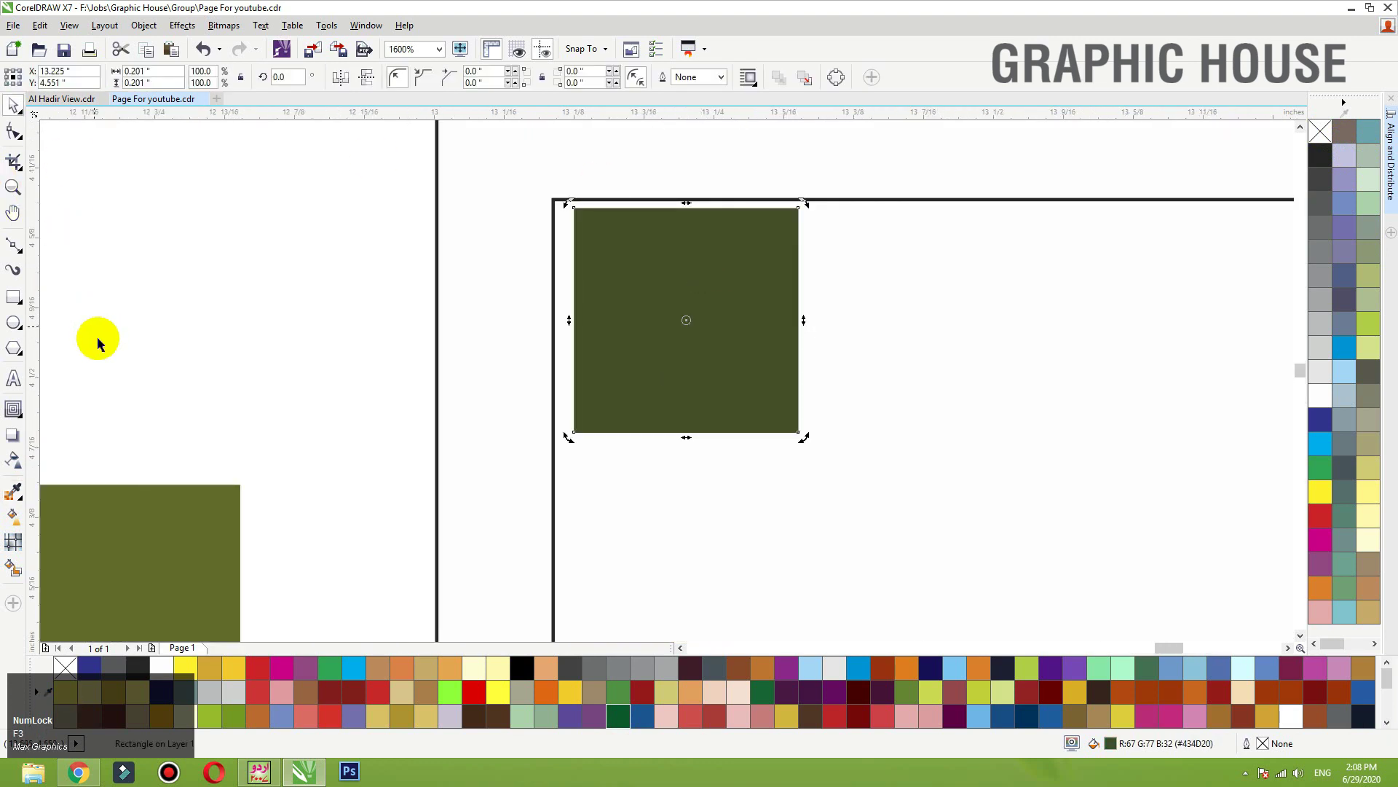
Step: Add a 0.01-inch inside contour to the corner square, break it apart and combine both shapes into a hollow frame
left_click(13, 410)
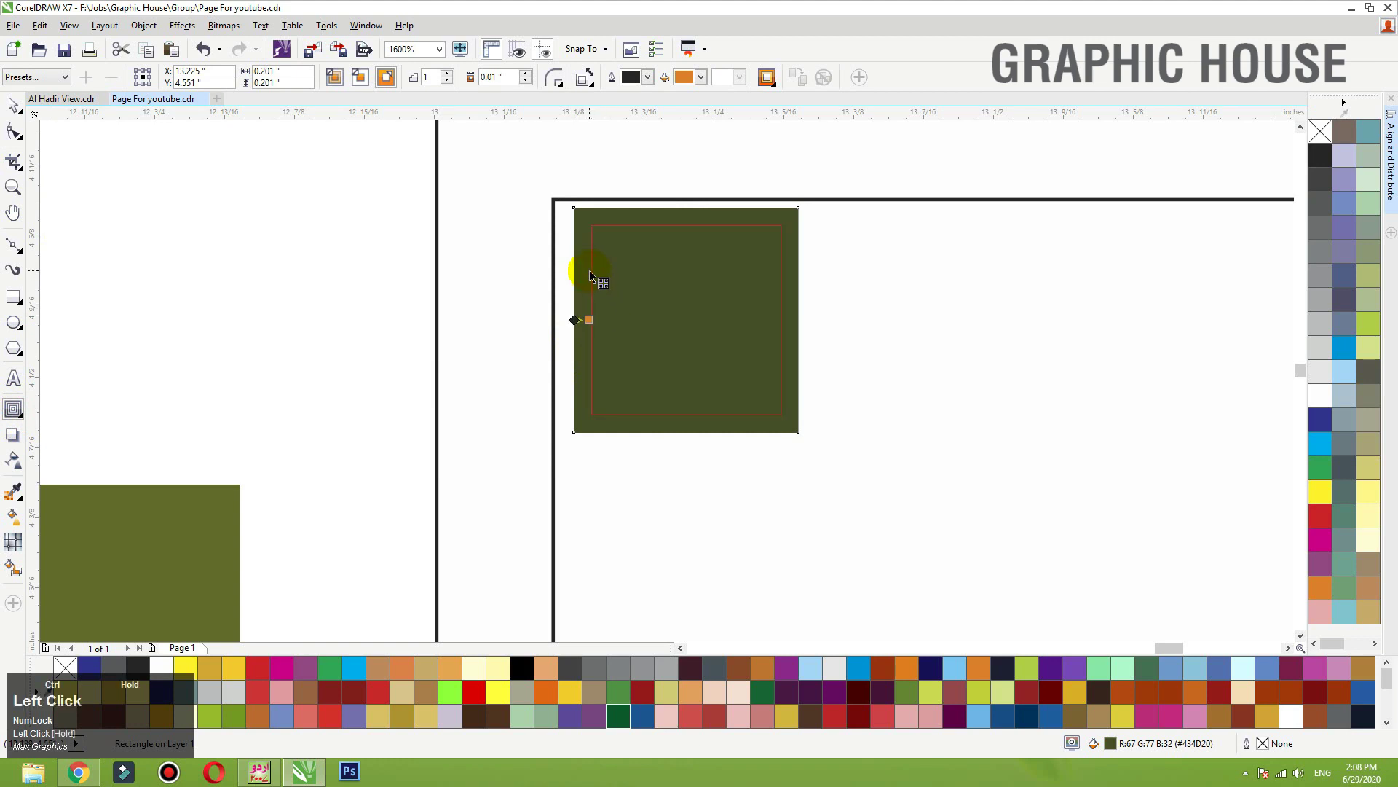
left_click_drag(590, 274, 590, 272)
key("ctrl+k")
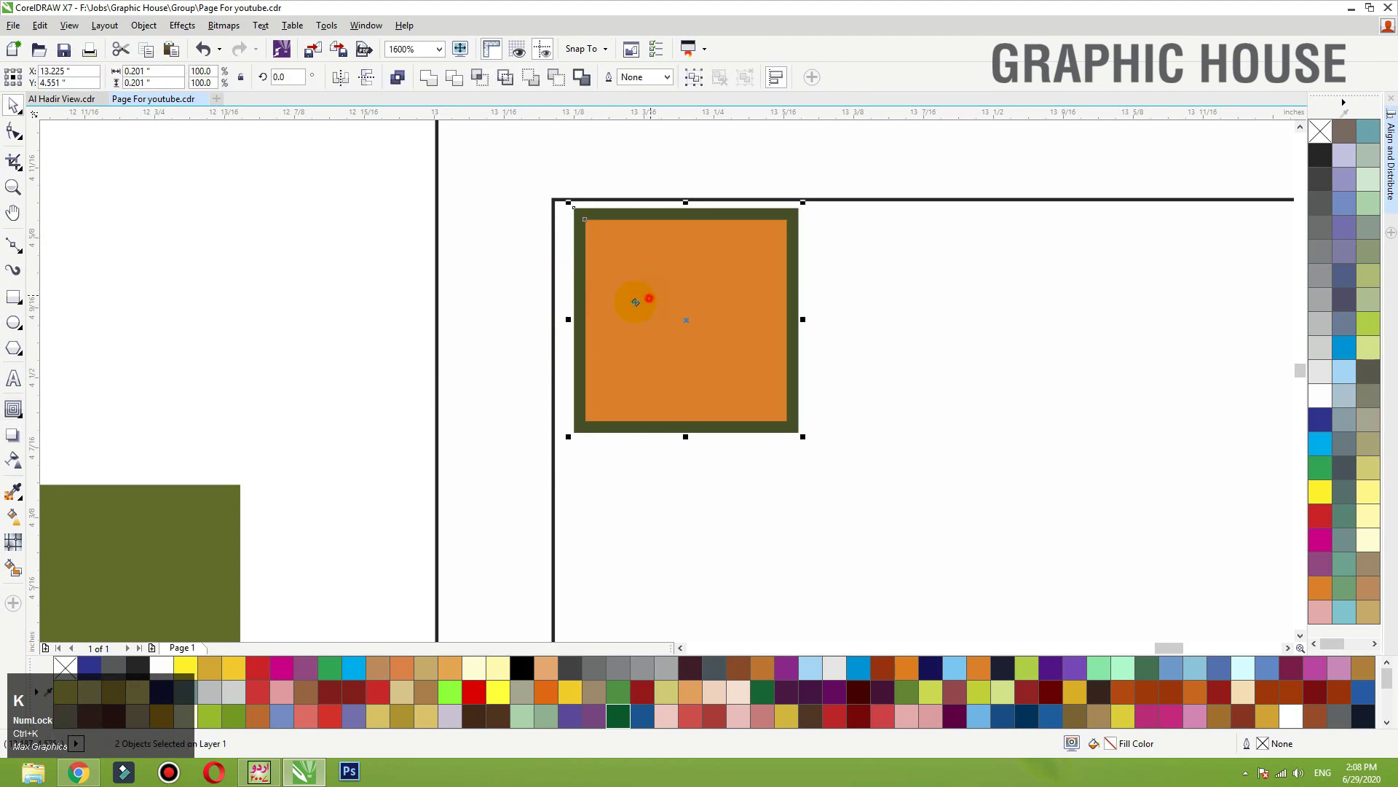
key("ctrl+l")
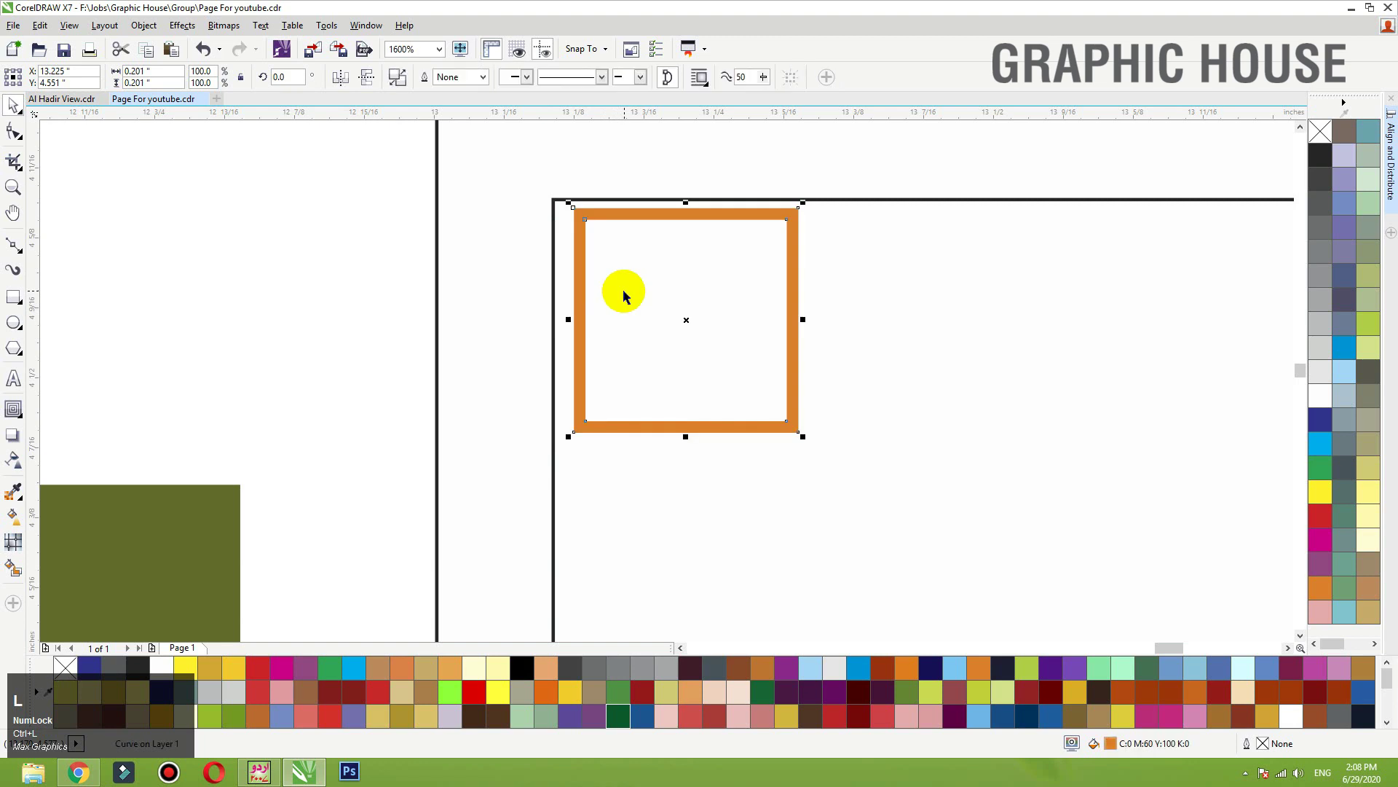
Step: Fill the hollow frame with the lighter olive green #5C6B25 sampled from the upper swatch square
left_click(12, 503)
left_click(192, 562)
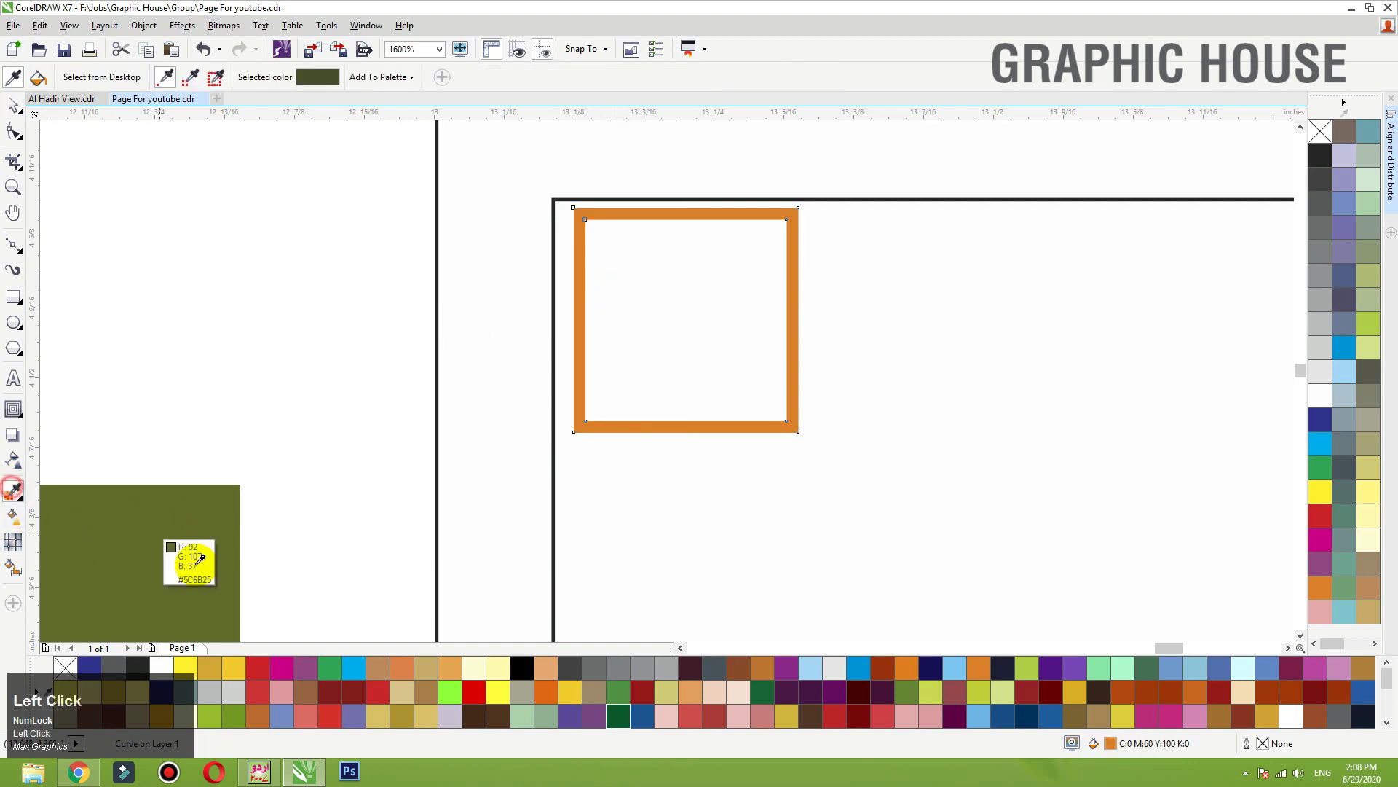
left_click(599, 212)
key("space")
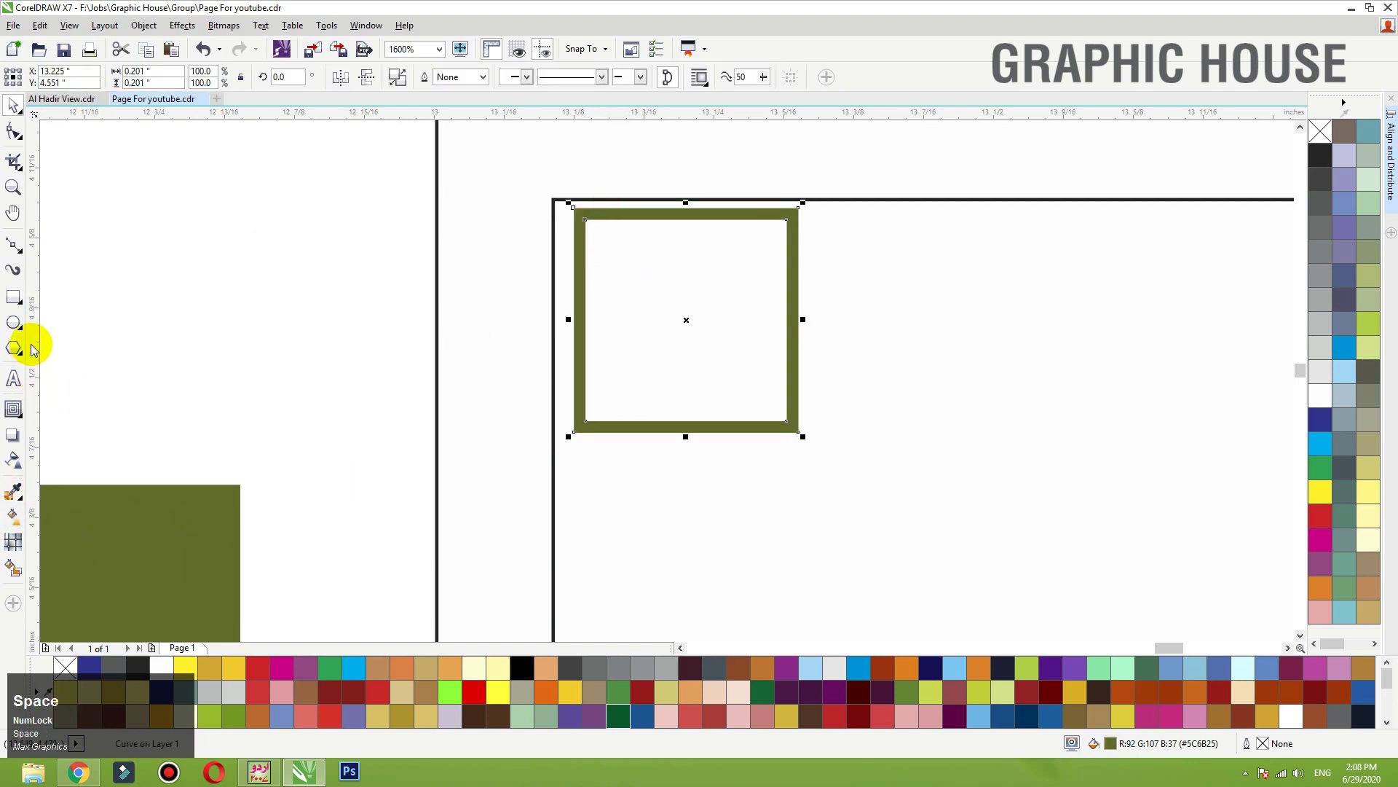
Step: Draw a circle about 0.115 inches in diameter inside the frame and align it to the frame's centre both ways
left_click(13, 322)
left_click_drag(617, 283, 749, 399)
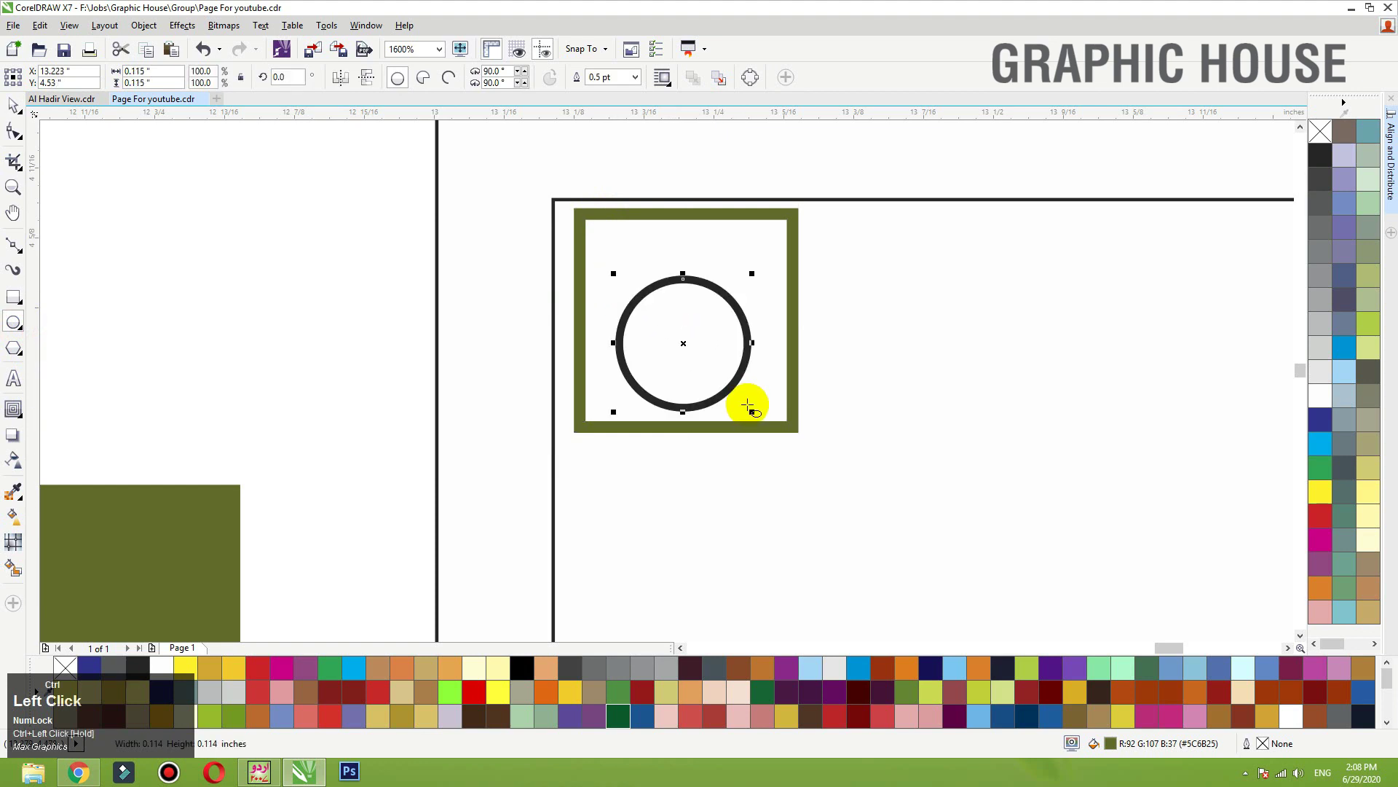
key("space")
left_click(791, 356, "shift")
key("c")
key("e")
left_click(306, 440)
Step: Fill the circle with the olive green #5C6B25 sampled from the upper swatch square and remove its outline
left_click(689, 257)
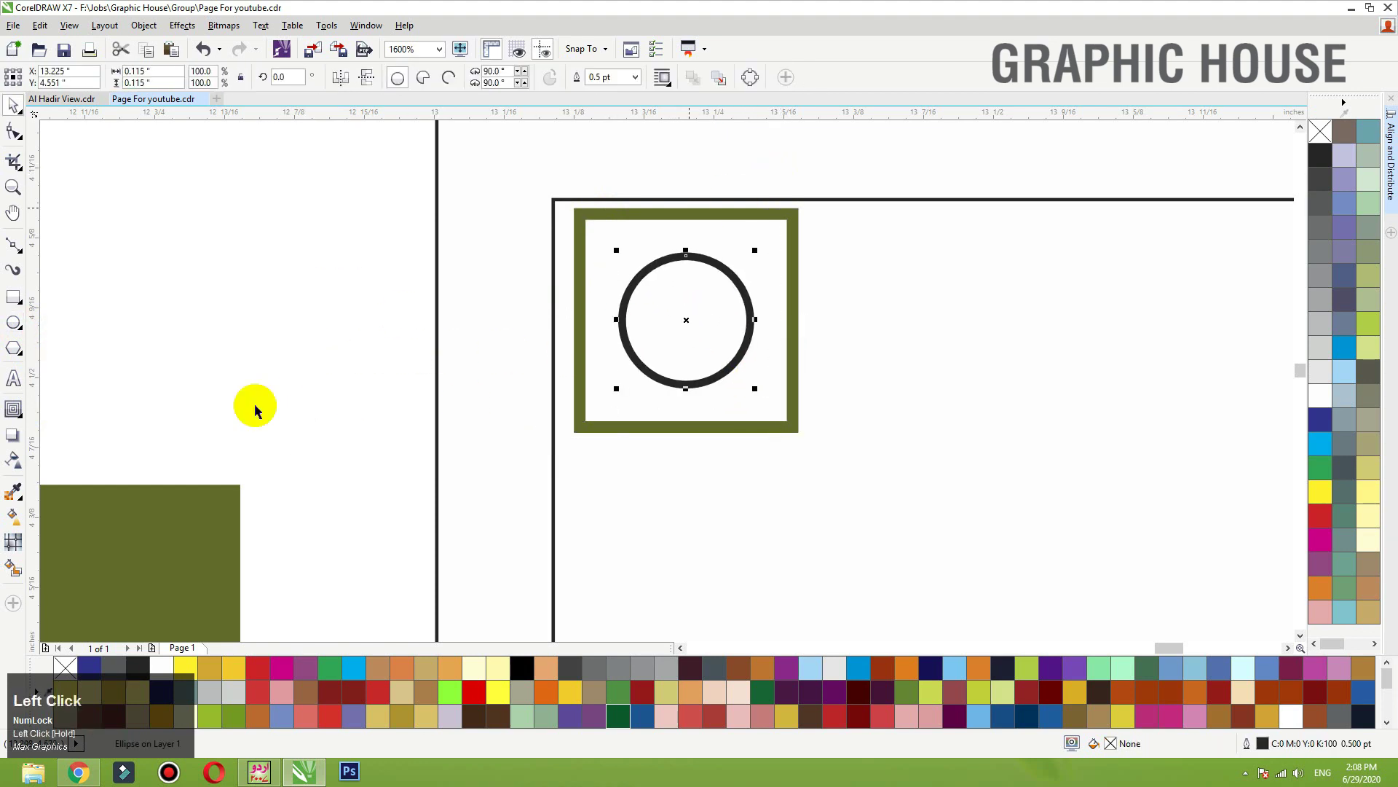
left_click(12, 486)
left_click(113, 555)
left_click(712, 315)
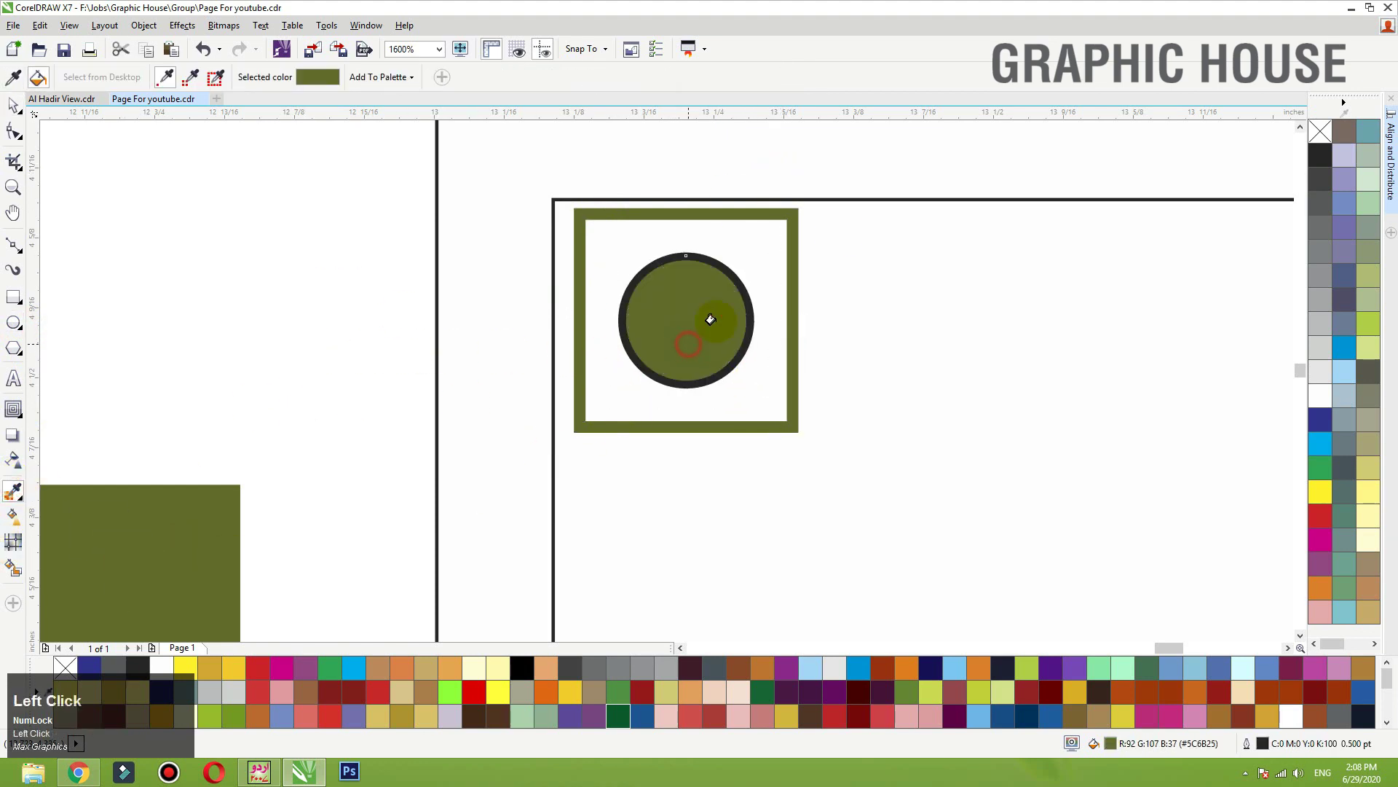
key("space")
right_click(1329, 135)
Step: Centre the frame and circle on each other, group them, and scale the symbol down toward its upper-left corner
left_click_drag(343, 496, 871, 178)
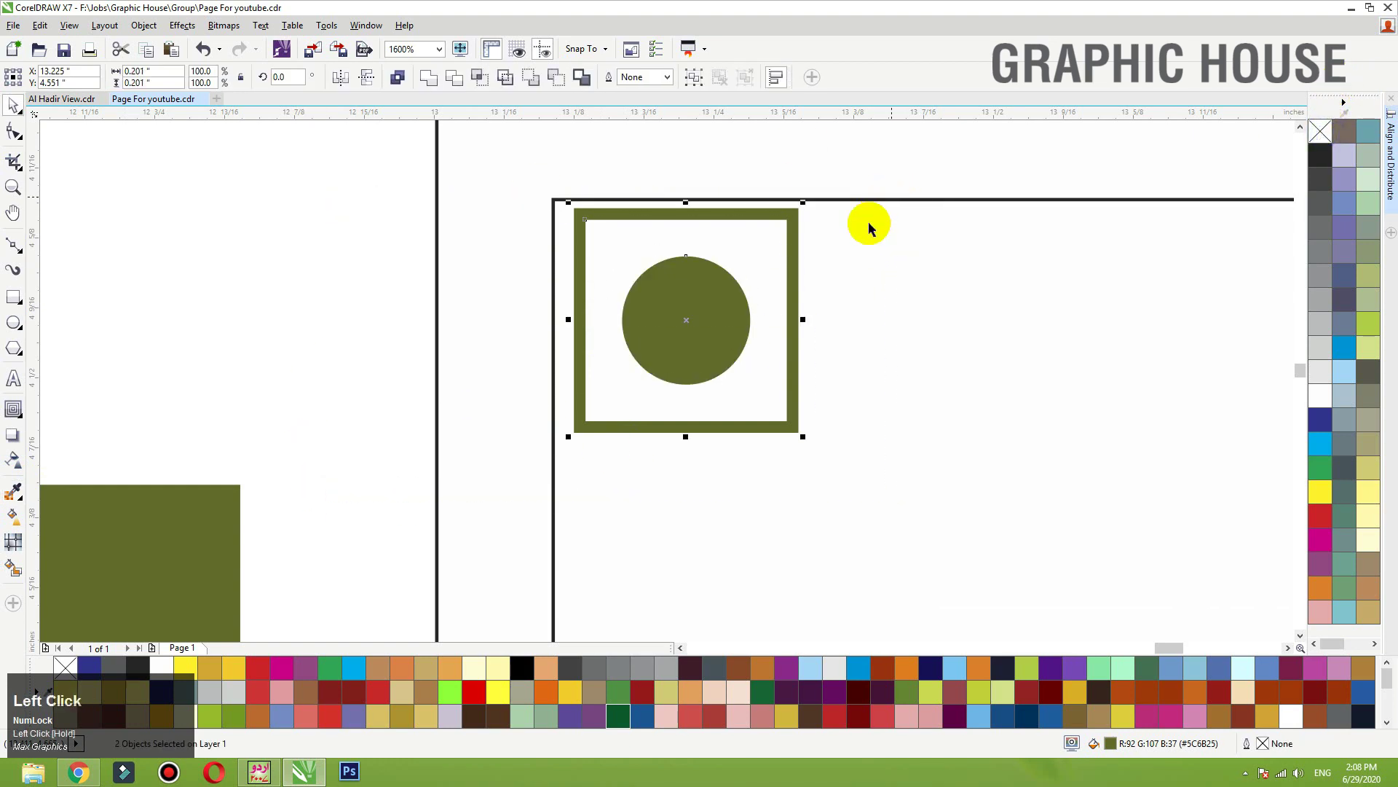
key("c")
key("ctrl+g")
left_click_drag(803, 437, 741, 375)
scroll(583, 299, "down", 3)
Step: Remove the outline of the inner margin rectangle on the front panel
left_click(602, 287)
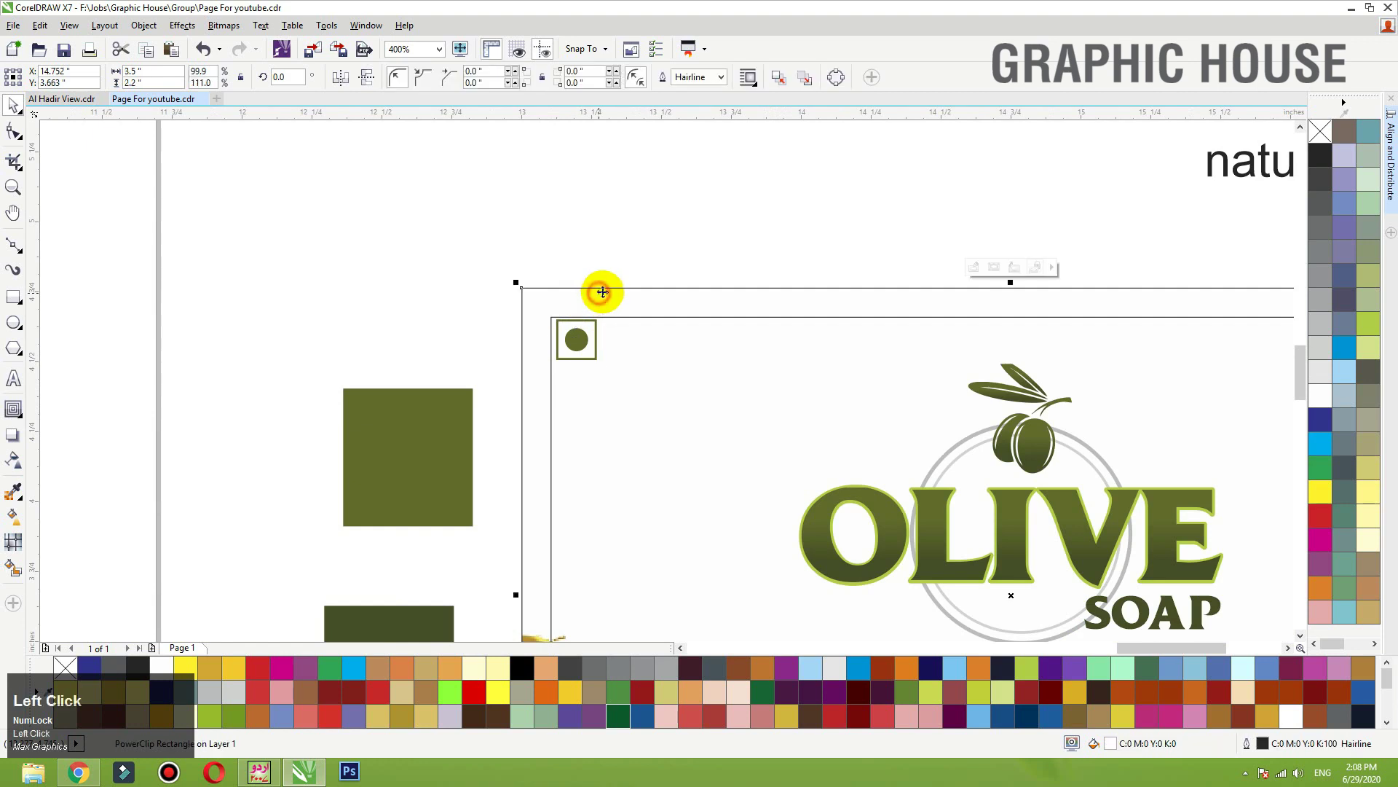
key("shift+F2")
left_click(234, 355)
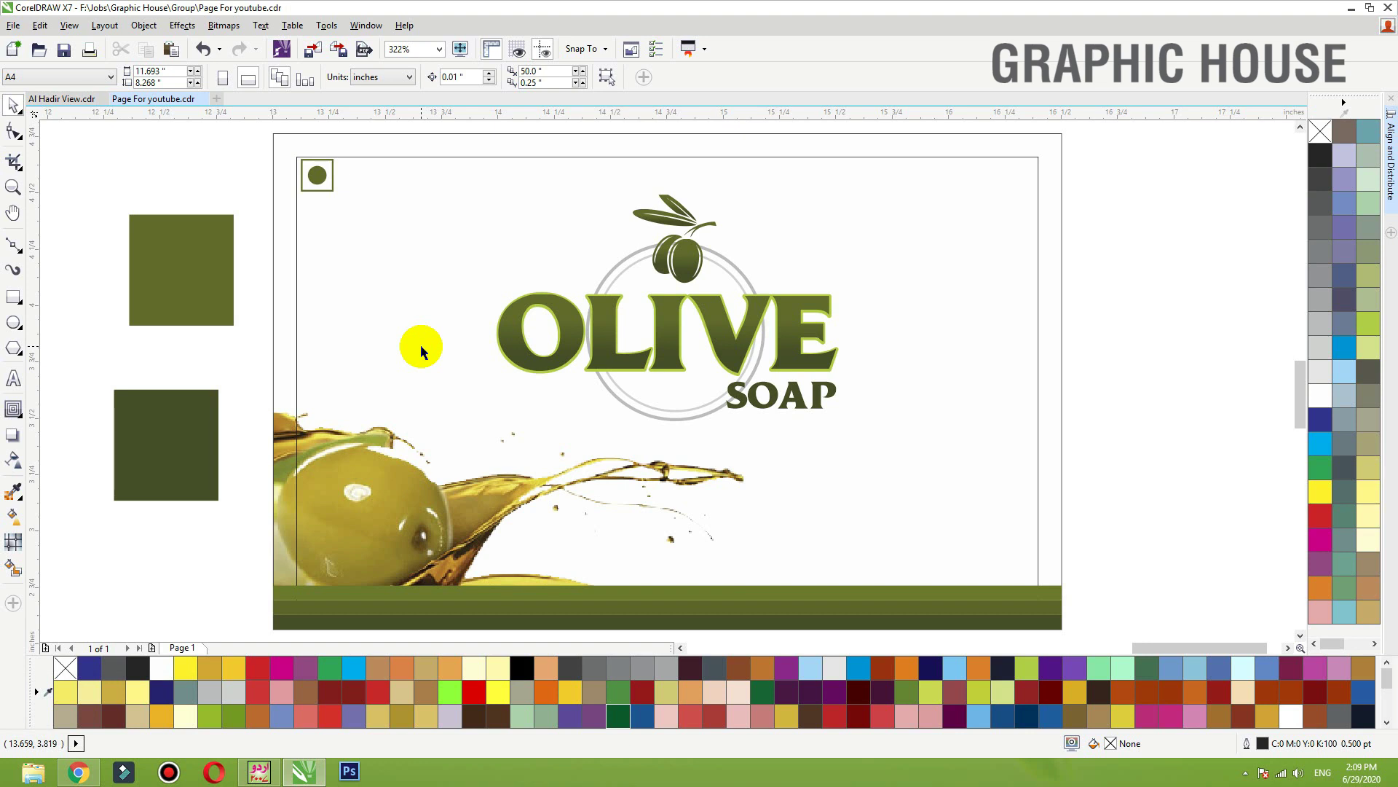
left_click(1034, 156)
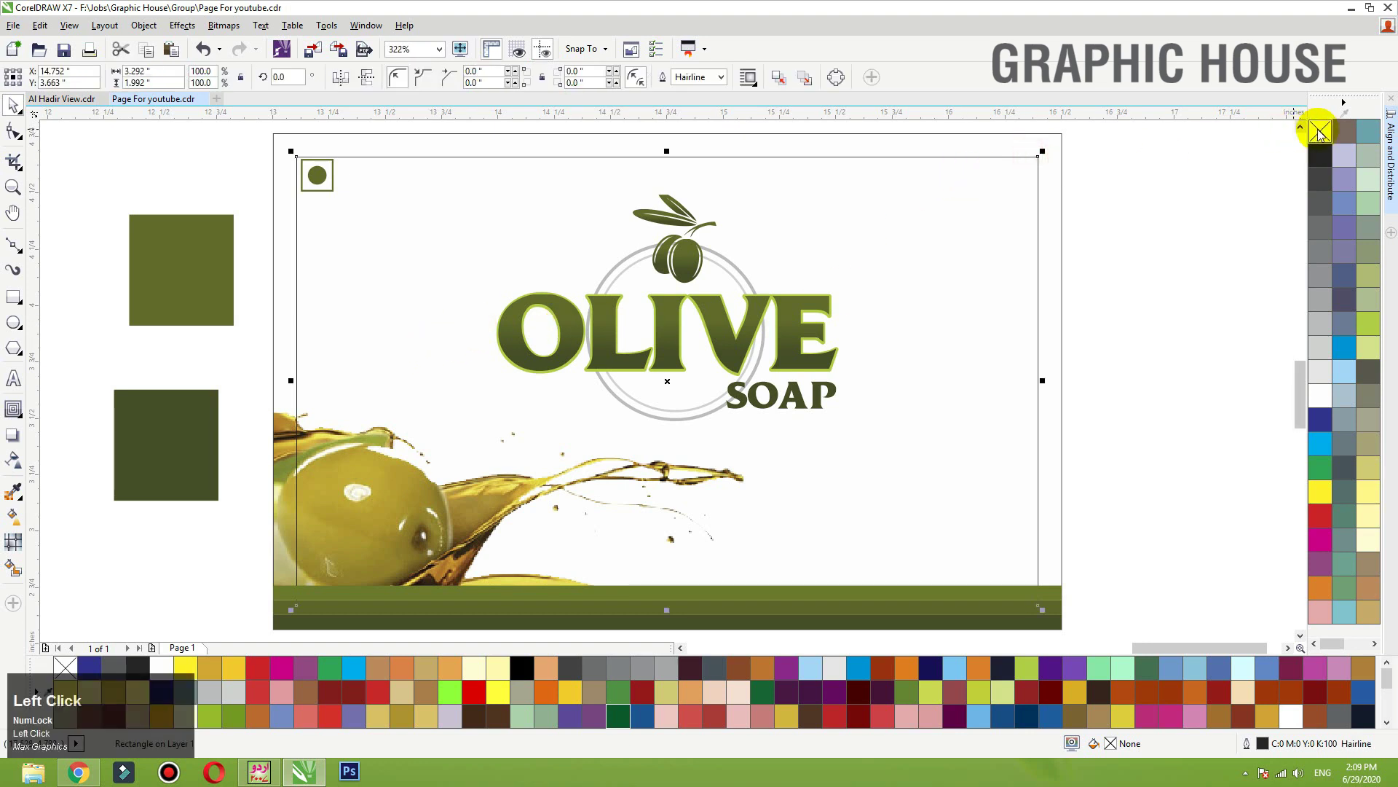
right_click(1320, 132)
left_click(1083, 318)
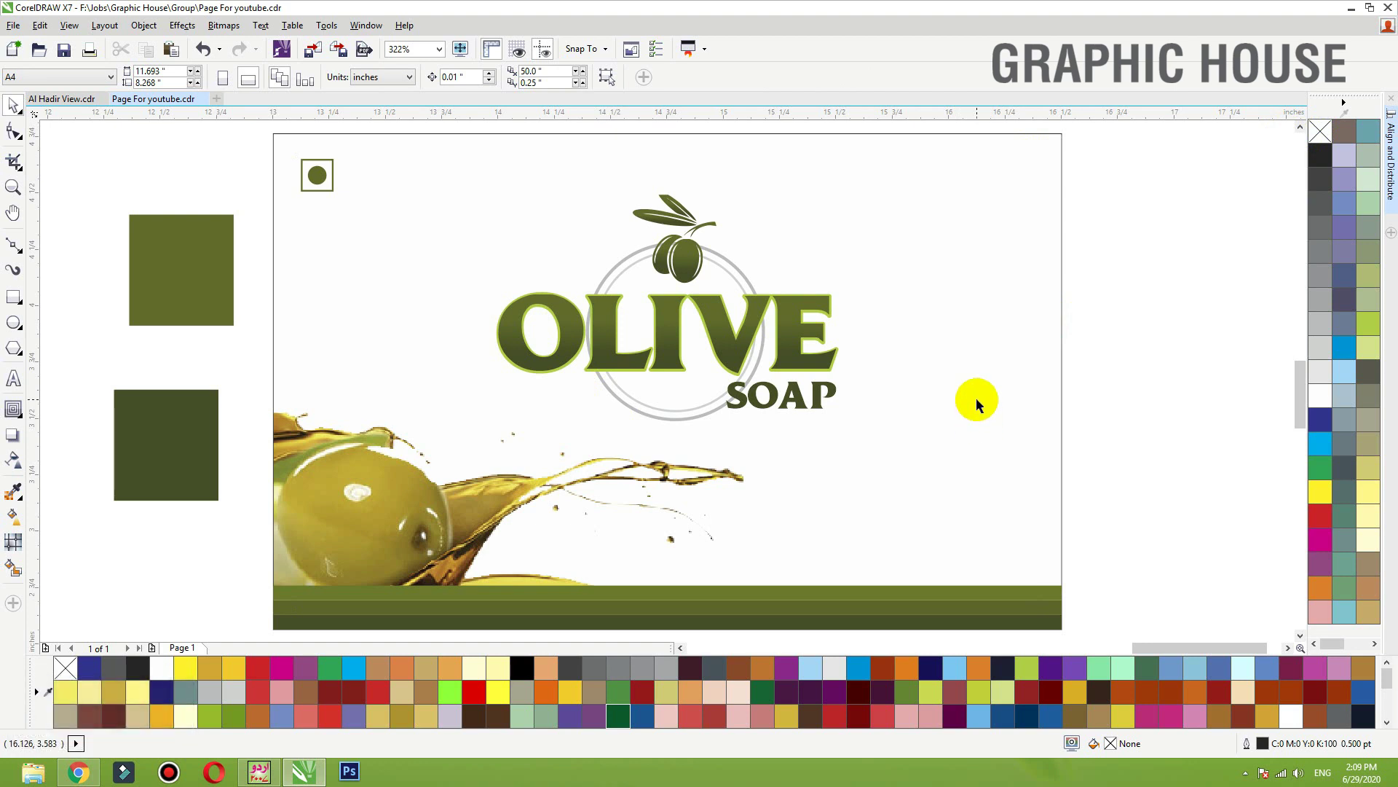
left_click(1120, 332)
Step: Ungroup the logo and place a copy of its olive branch beside the panel's right edge, filled with 20% black
left_click(685, 257)
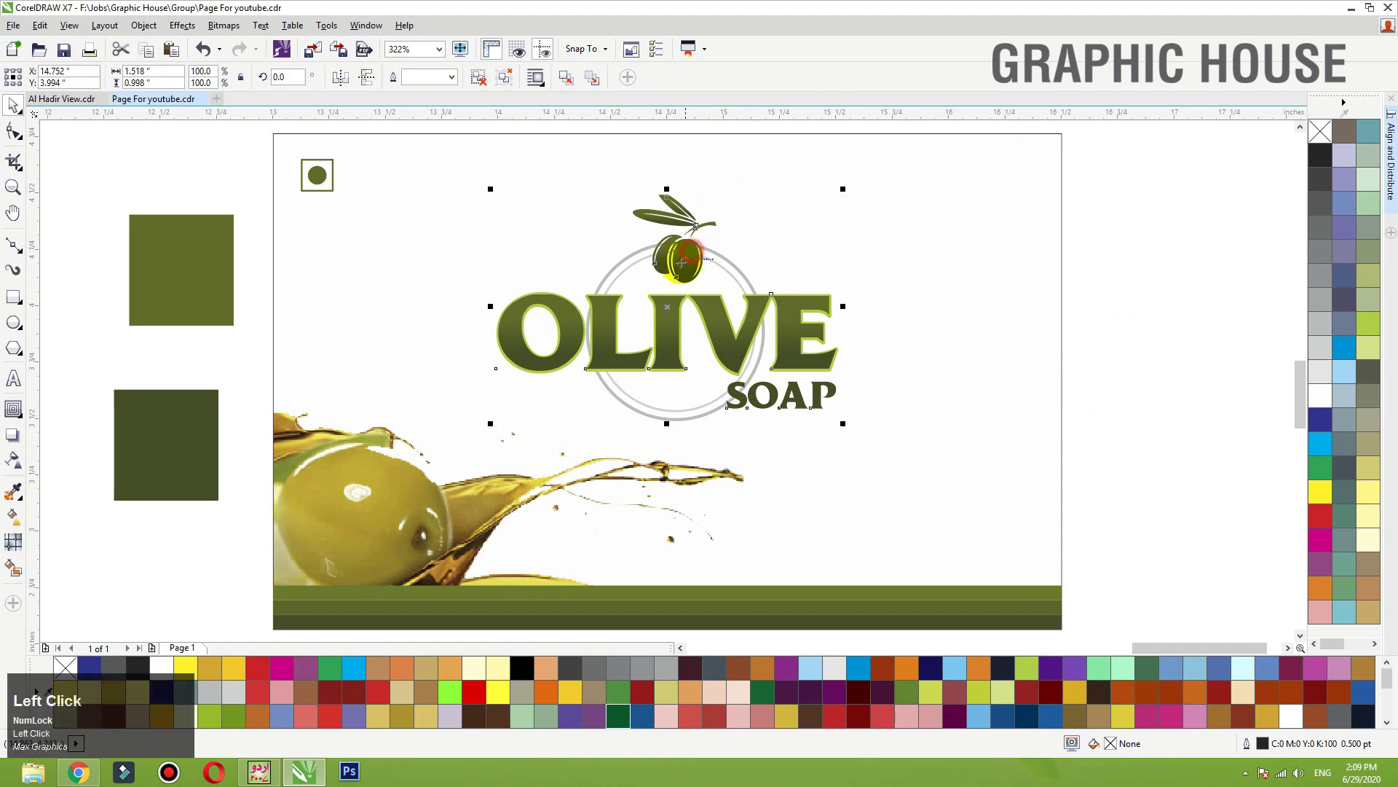
left_click(487, 81)
left_click(1177, 272)
left_click(673, 261)
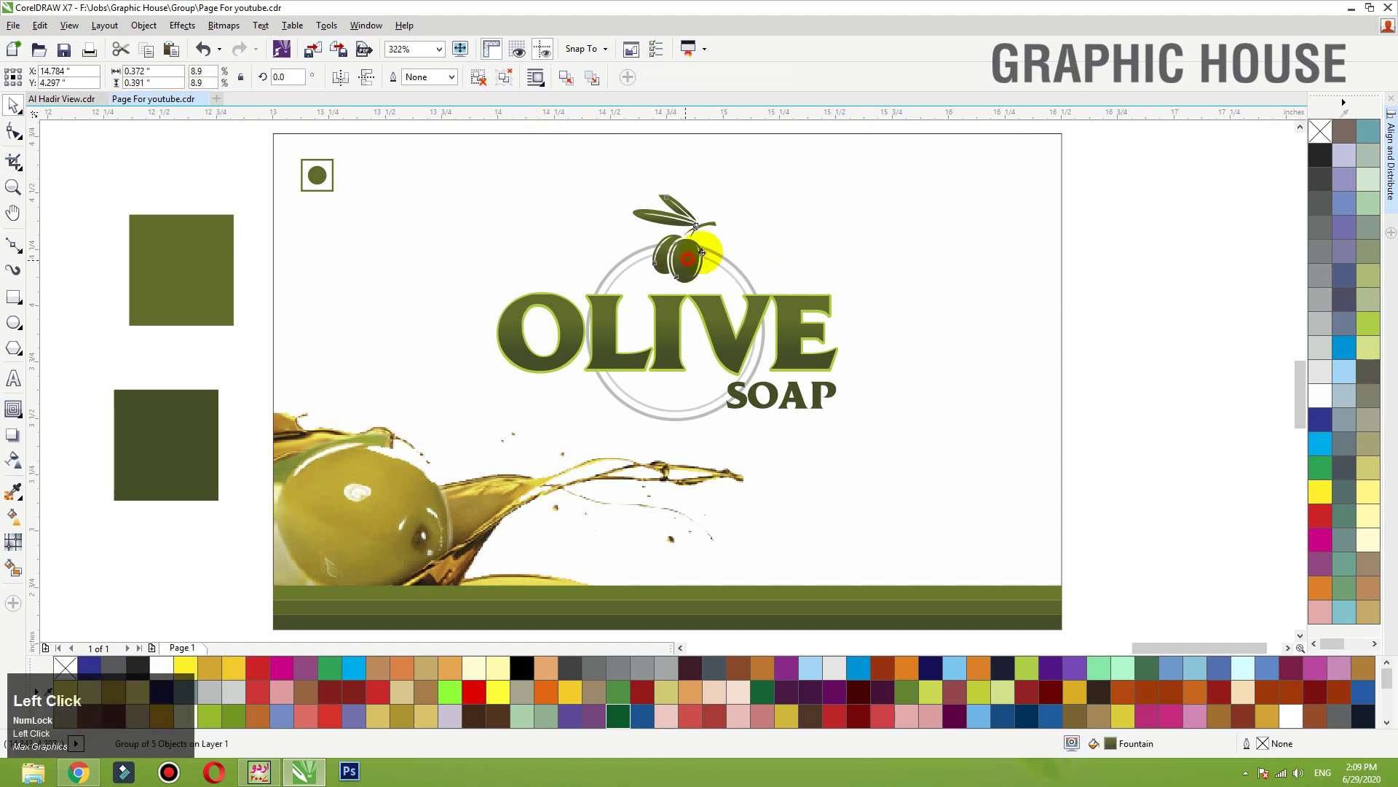
left_click_drag(687, 258, 1103, 249)
right_click(1096, 243)
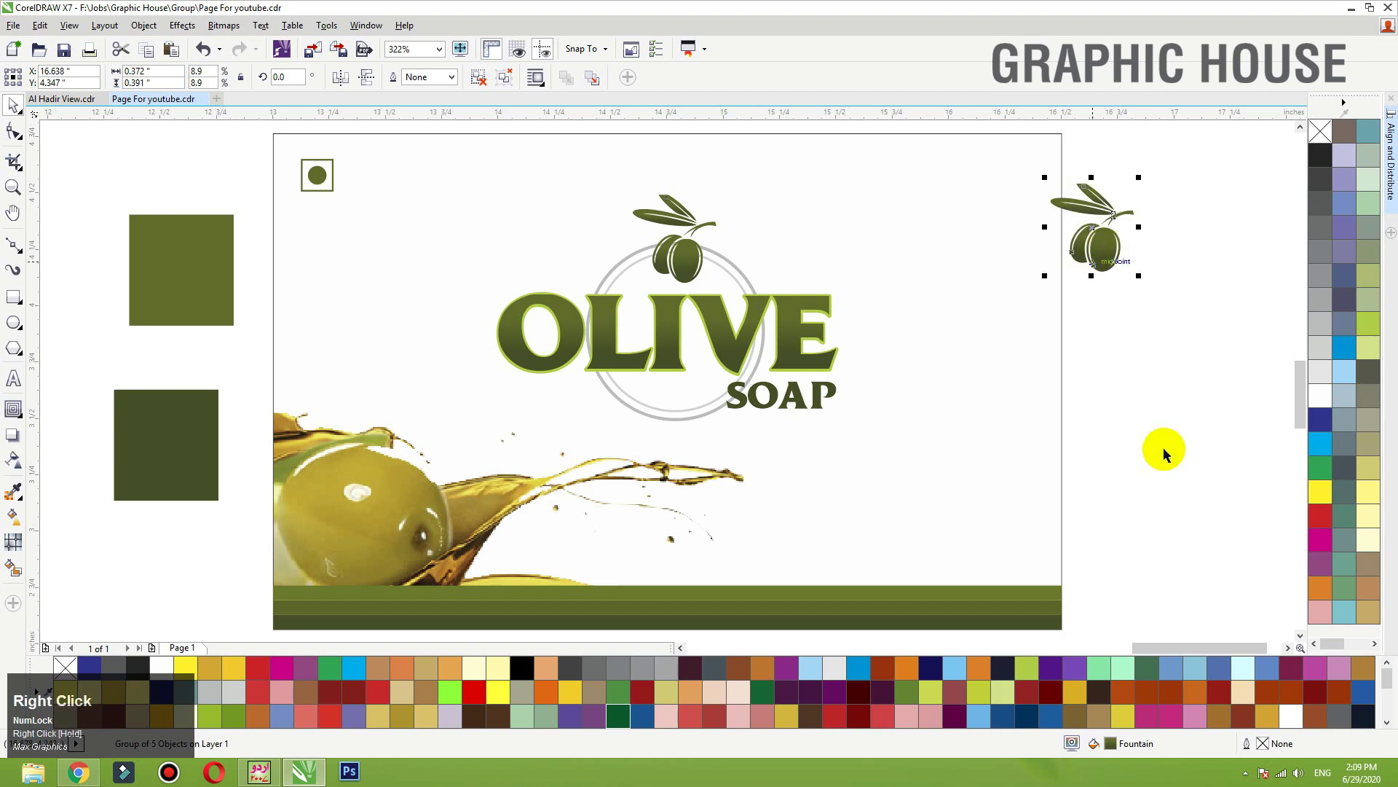
left_click(1320, 350)
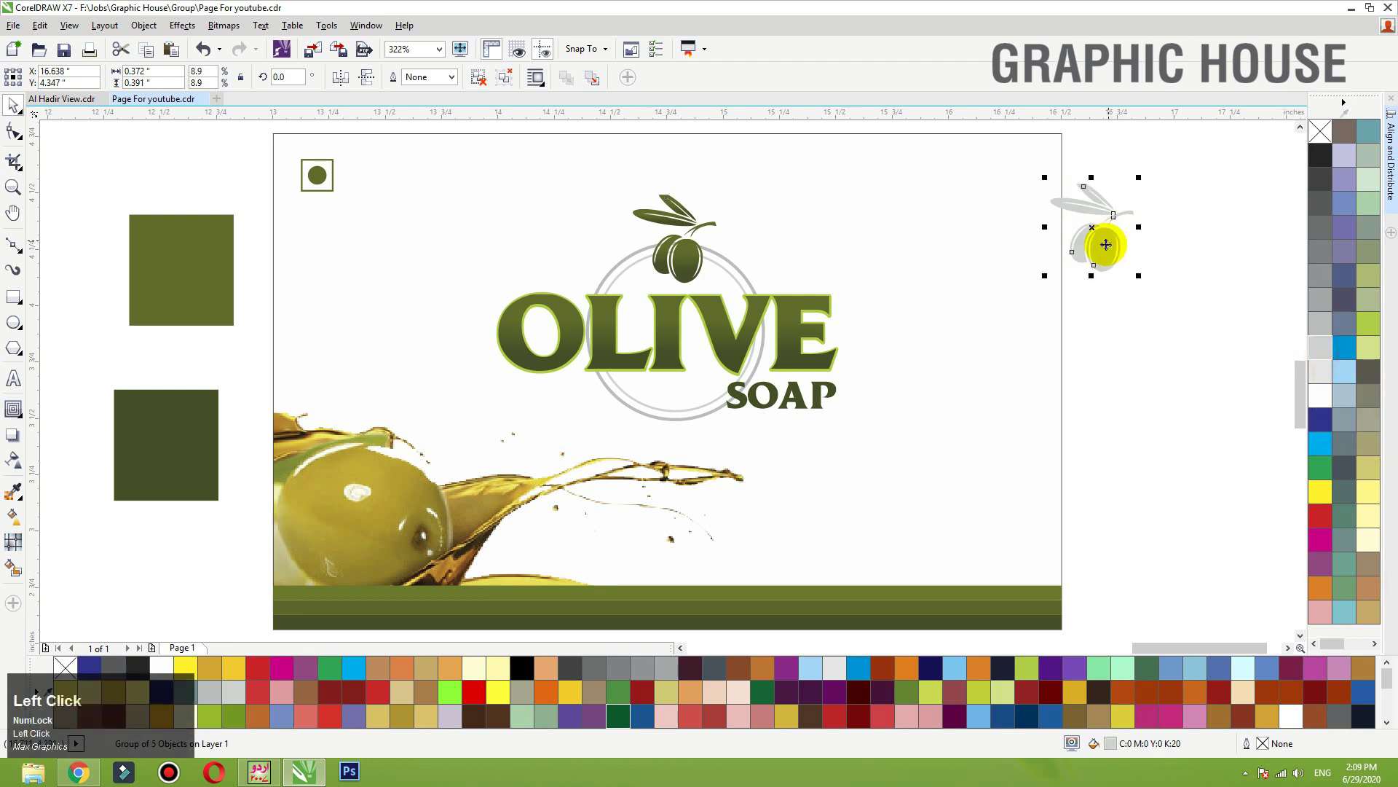
Step: PowerClip the grey olive branch inside the front panel and, in content editing, move it clear of the panel's right side
mouse_move(1106, 245)
left_mouse_down()
mouse_move(1083, 259)
mouse_move(1117, 247)
left_mouse_up()
right_click(1141, 256)
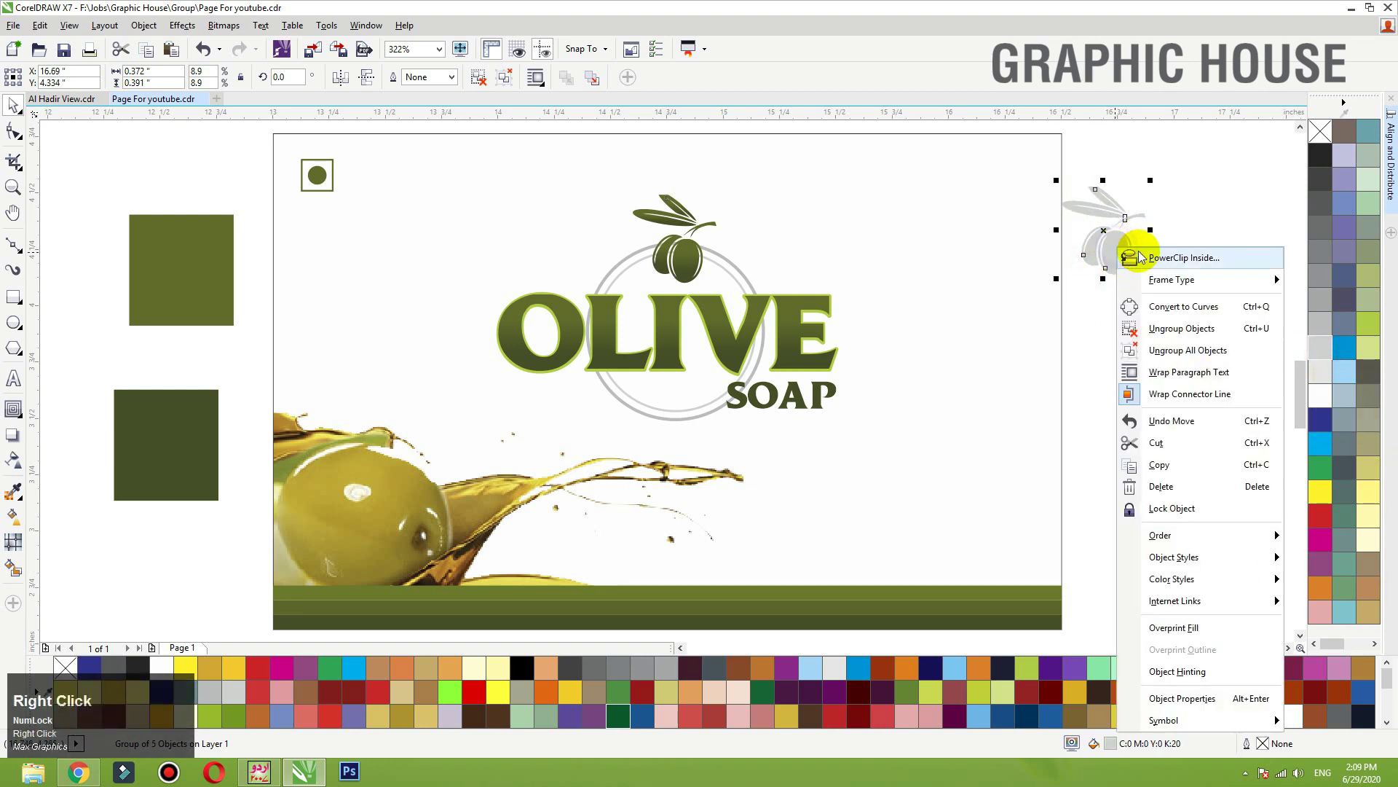
left_click(1142, 258)
left_click(1056, 134, "ctrl")
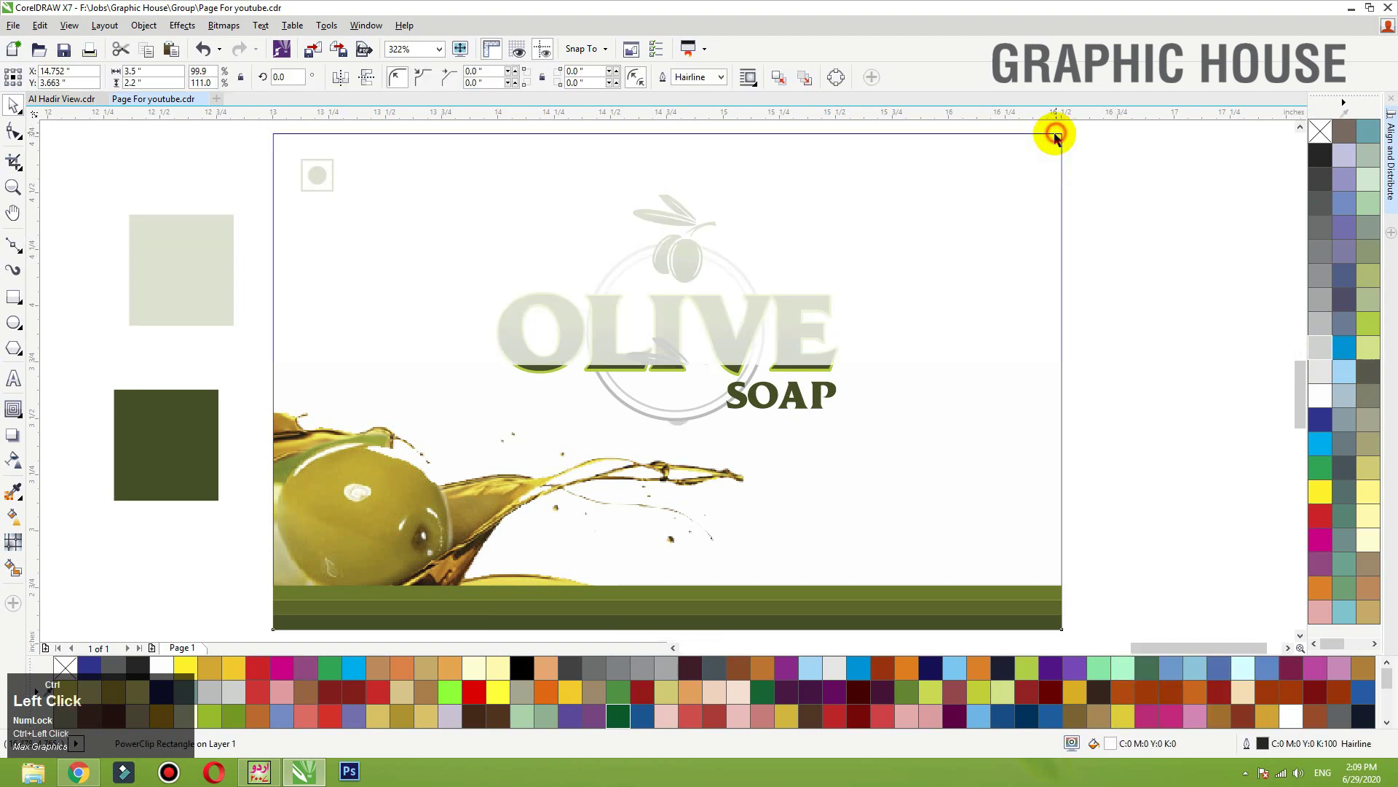
scroll(726, 359, "down", 2)
left_click(1078, 319)
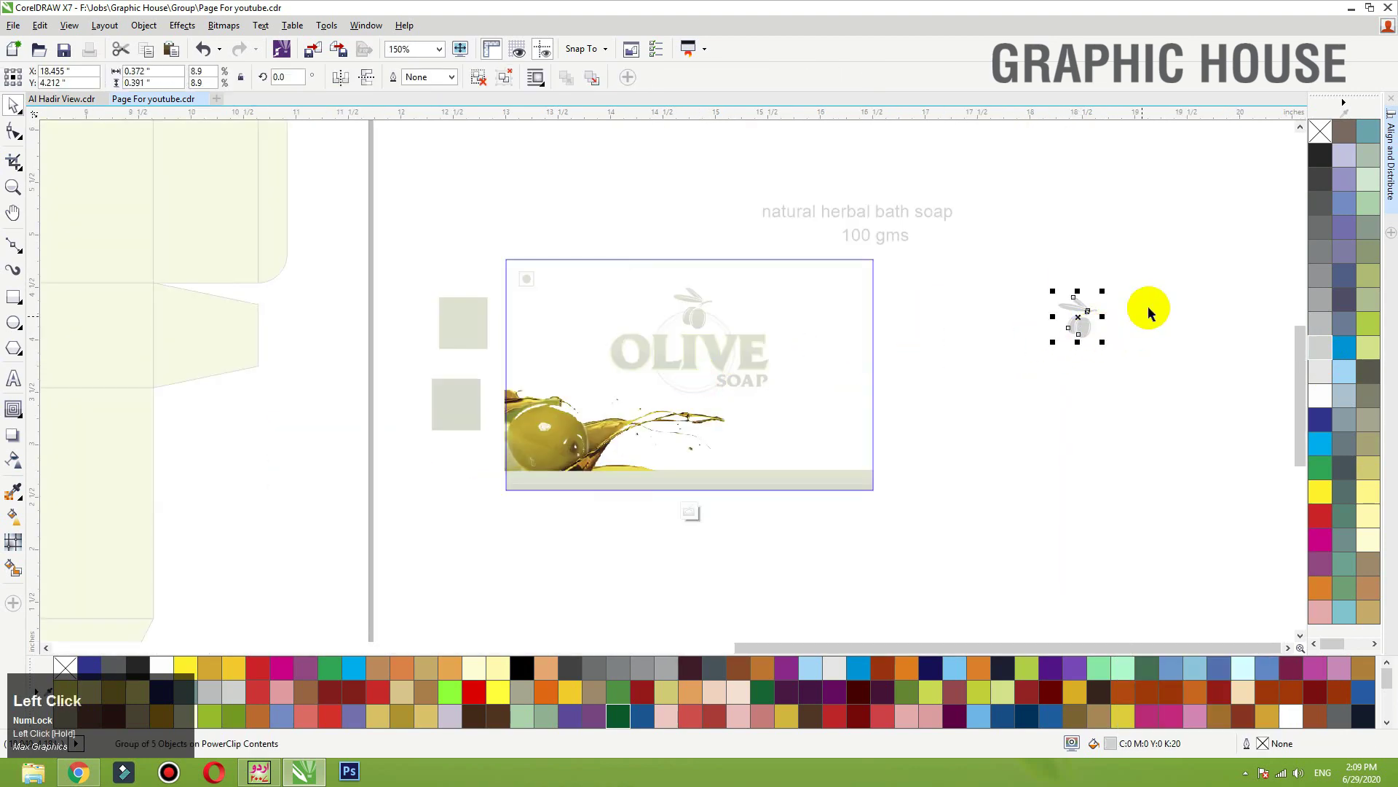
key("shift+F2")
scroll(942, 265, "down", 1)
Step: Duplicate the grey olive branch sideways at equal spacing to make a horizontal row of seven
left_click_drag(818, 421, 598, 428)
right_click(598, 427, "ctrl")
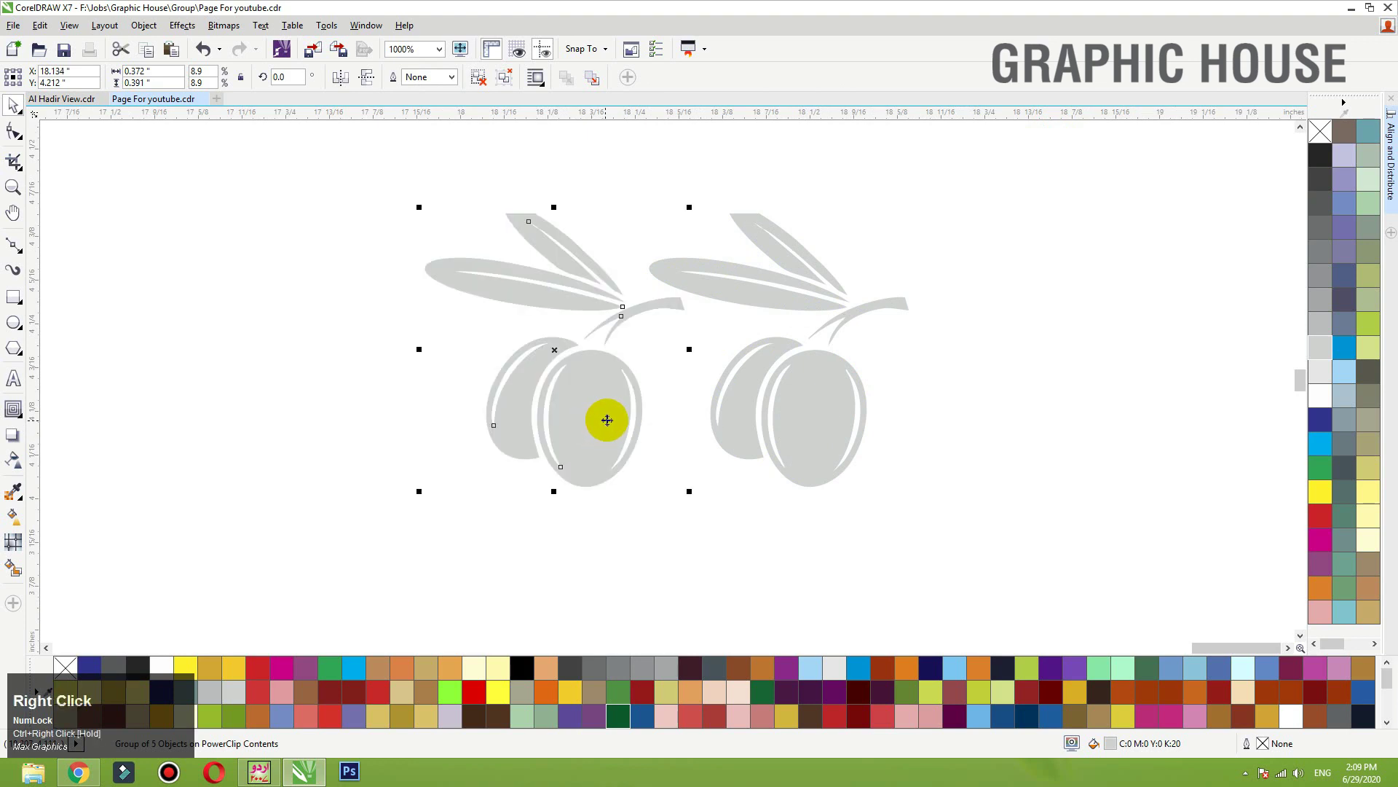
key("F3")
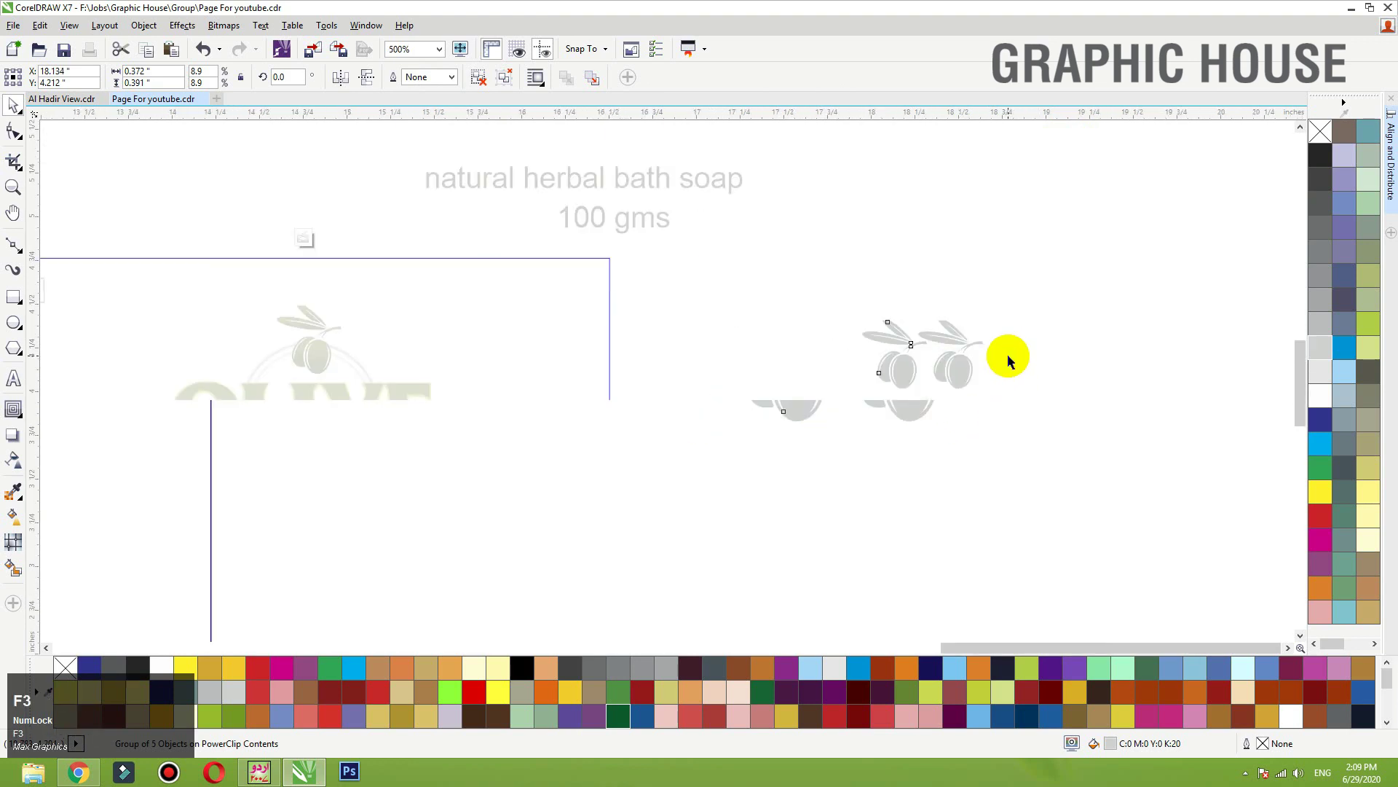
key("ctrl+r")
key("ctrl+r")
key("ctrl+r")
key("ctrl+r")
key("ctrl+r")
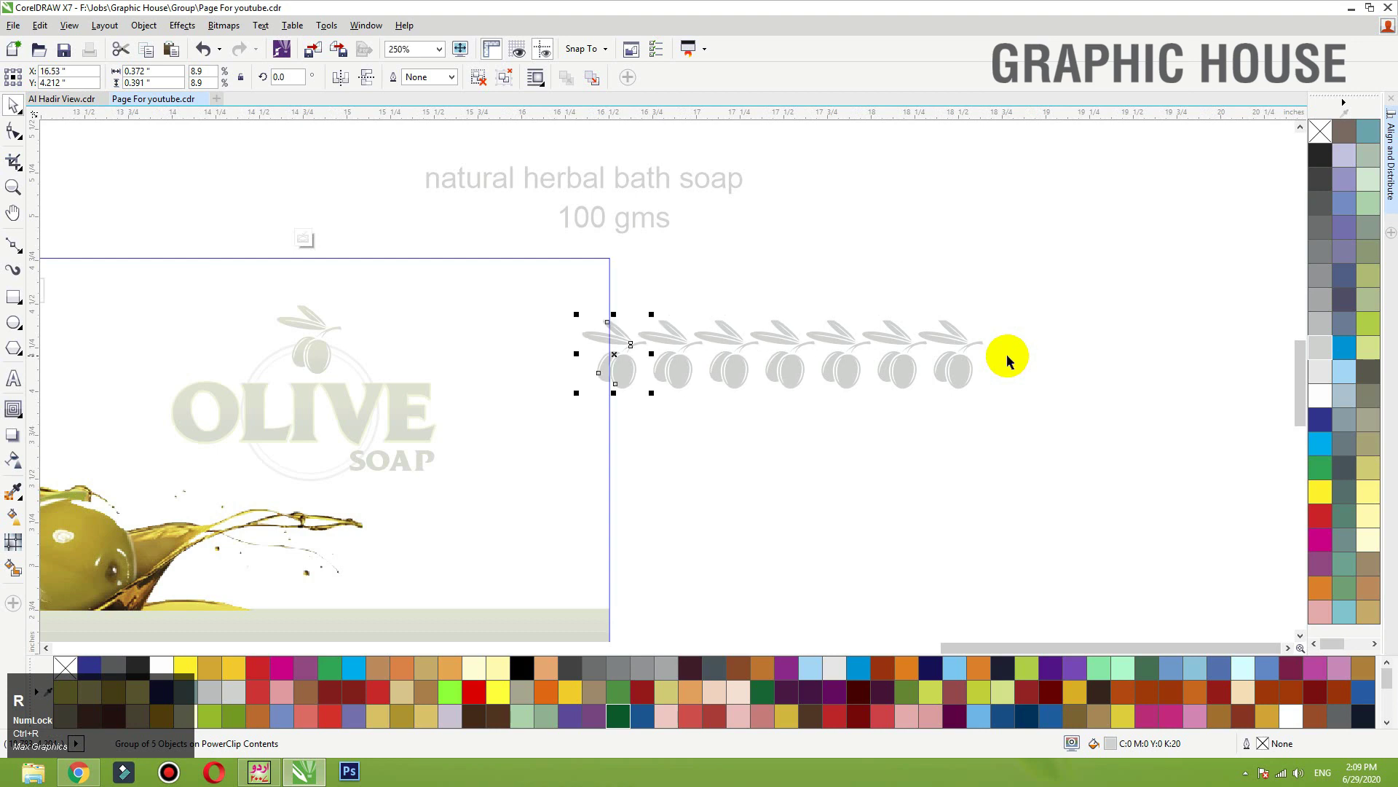
Step: Group the row of seven olive branches and duplicate it downward at equal spacing to make seven rows
left_click_drag(1054, 271, 982, 296)
left_click_drag(550, 461, 550, 460)
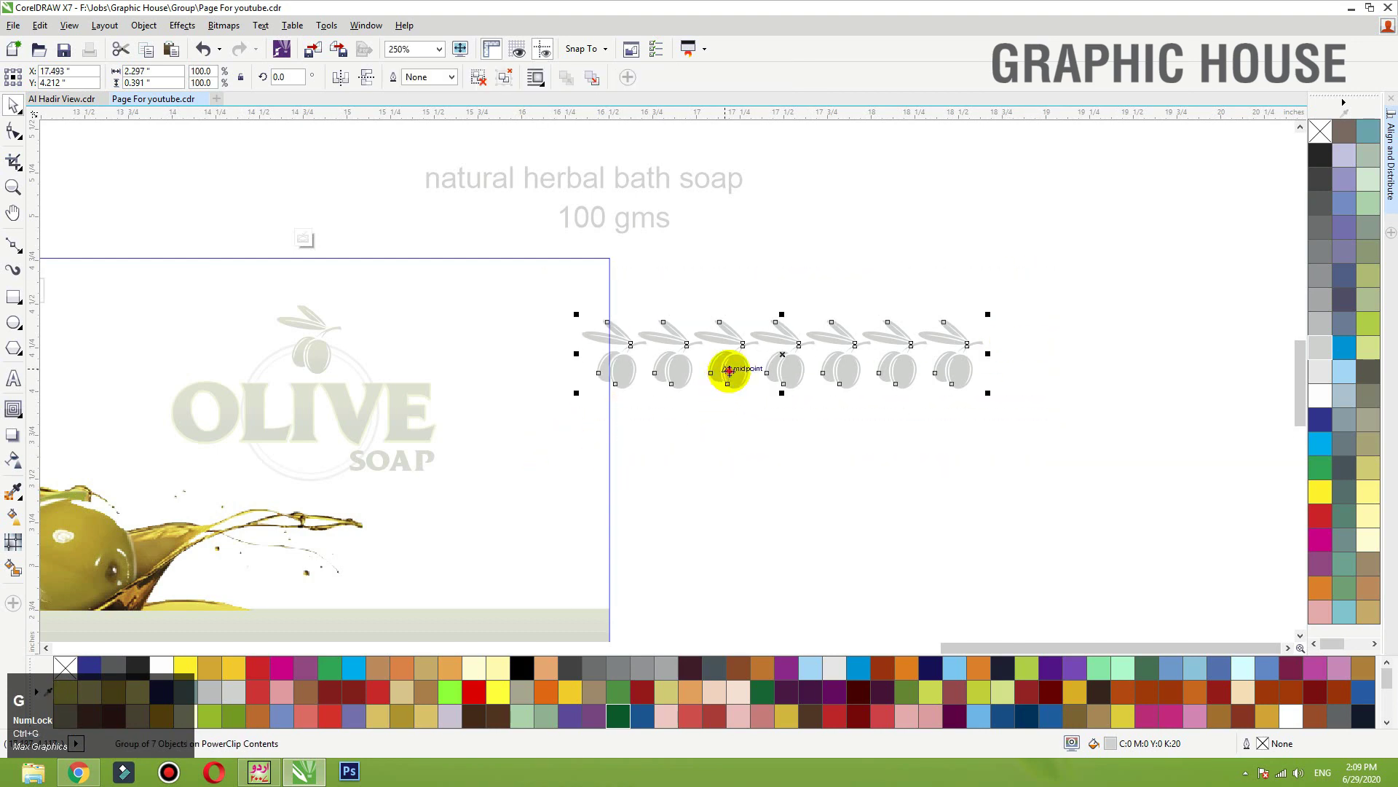
left_click_drag(728, 371, 728, 438)
key("ctrl+r")
key("ctrl+r")
key("ctrl+r")
key("ctrl+r")
key("ctrl+r")
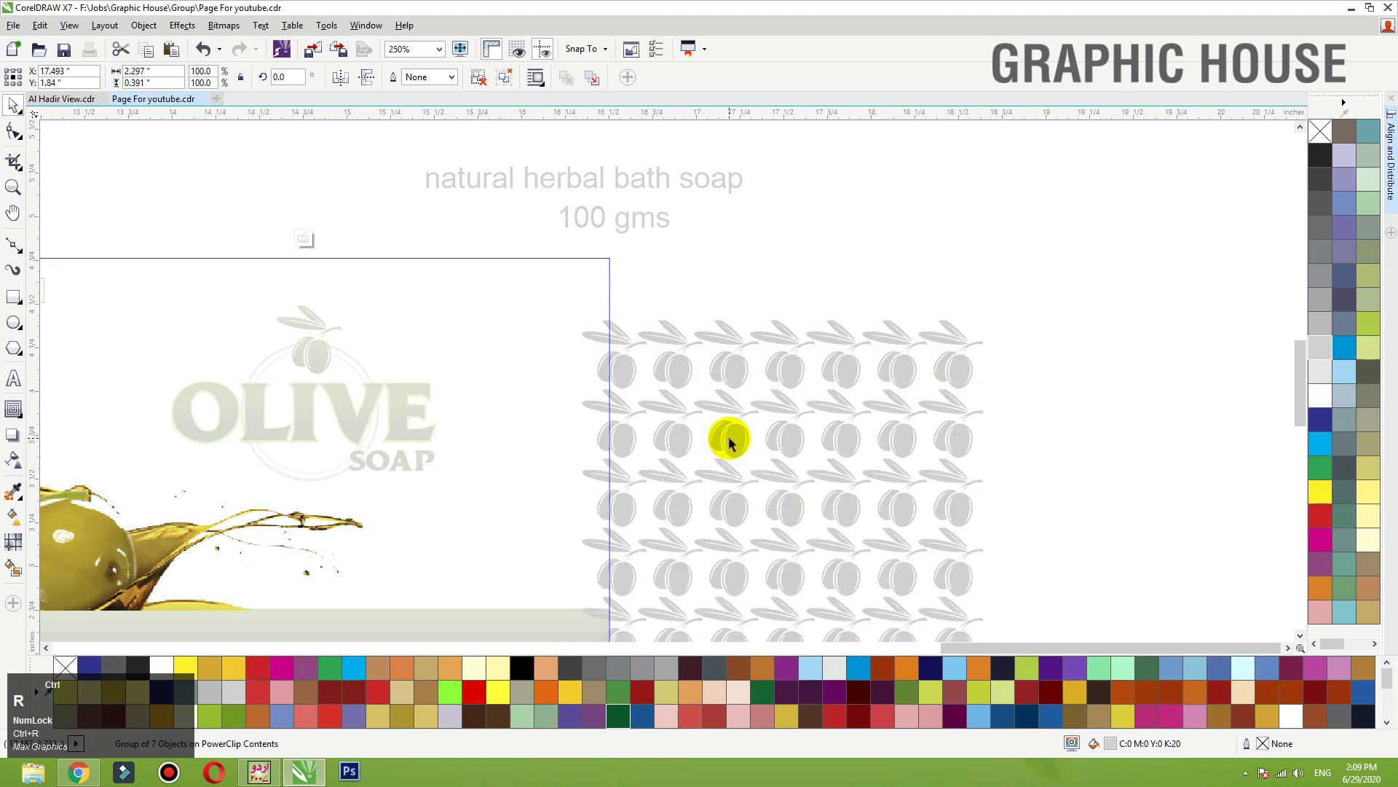
Step: Group all the olive rows, rotate the pattern to about 338 degrees and place it over the panel's right edge
key("F3")
key("ctrl+a")
key("ctrl+g")
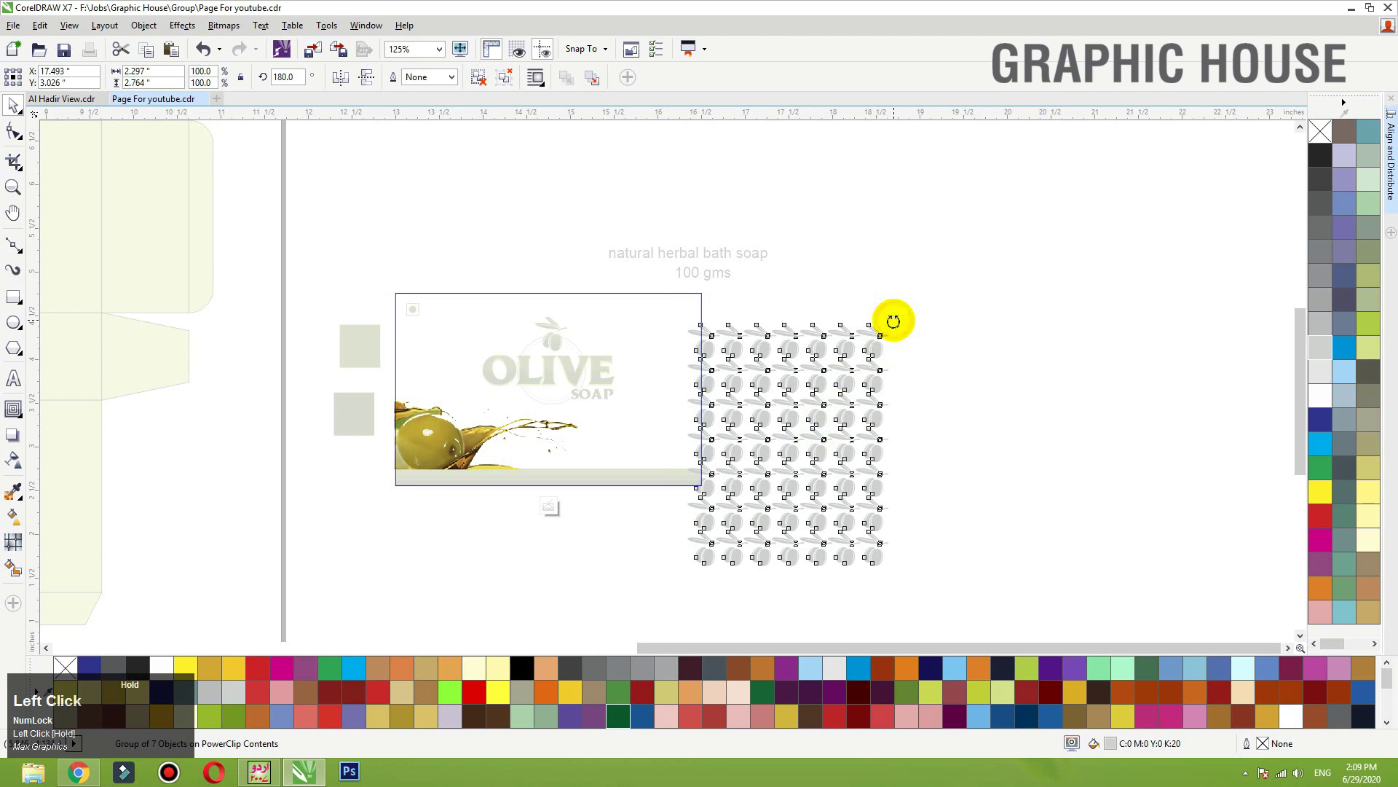
left_click_drag(893, 321, 931, 368)
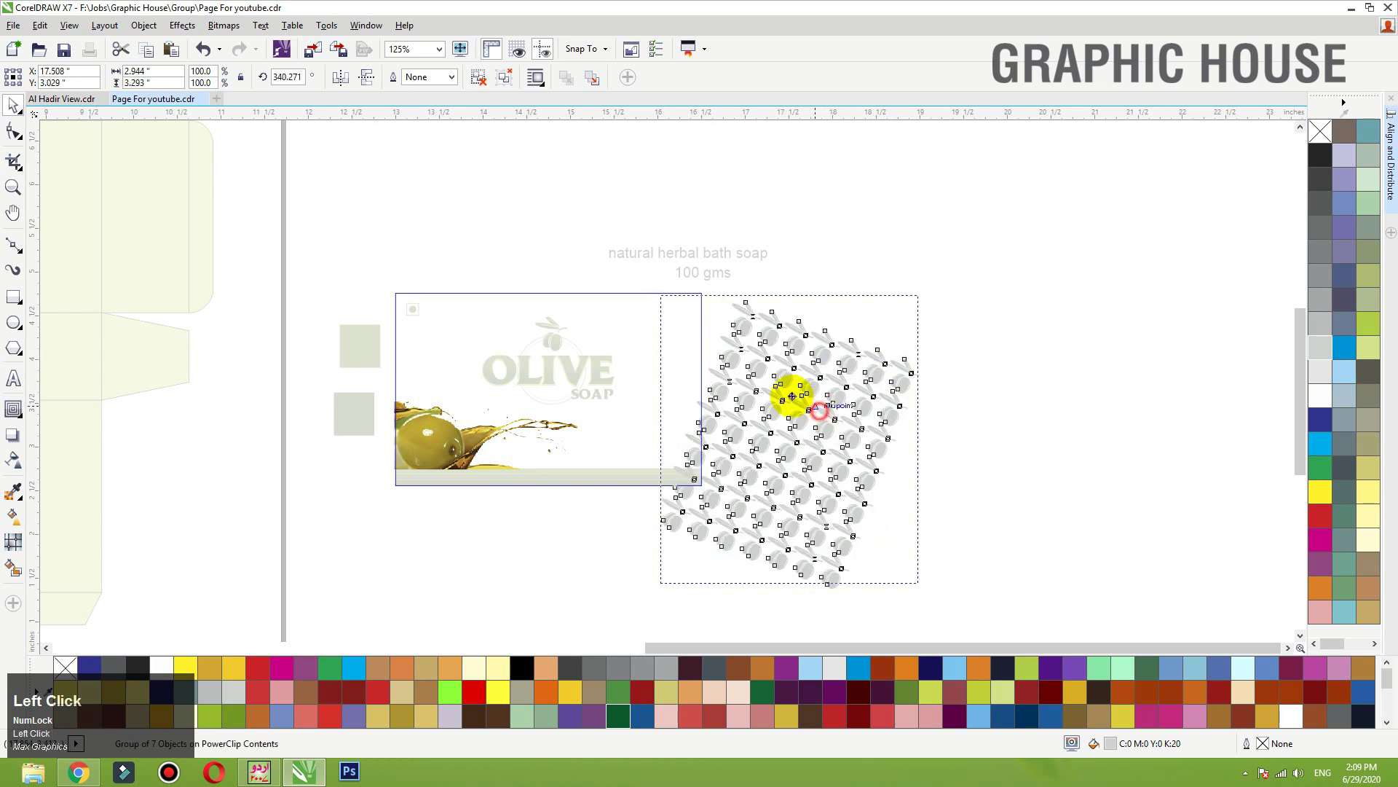
left_click_drag(792, 396, 732, 352)
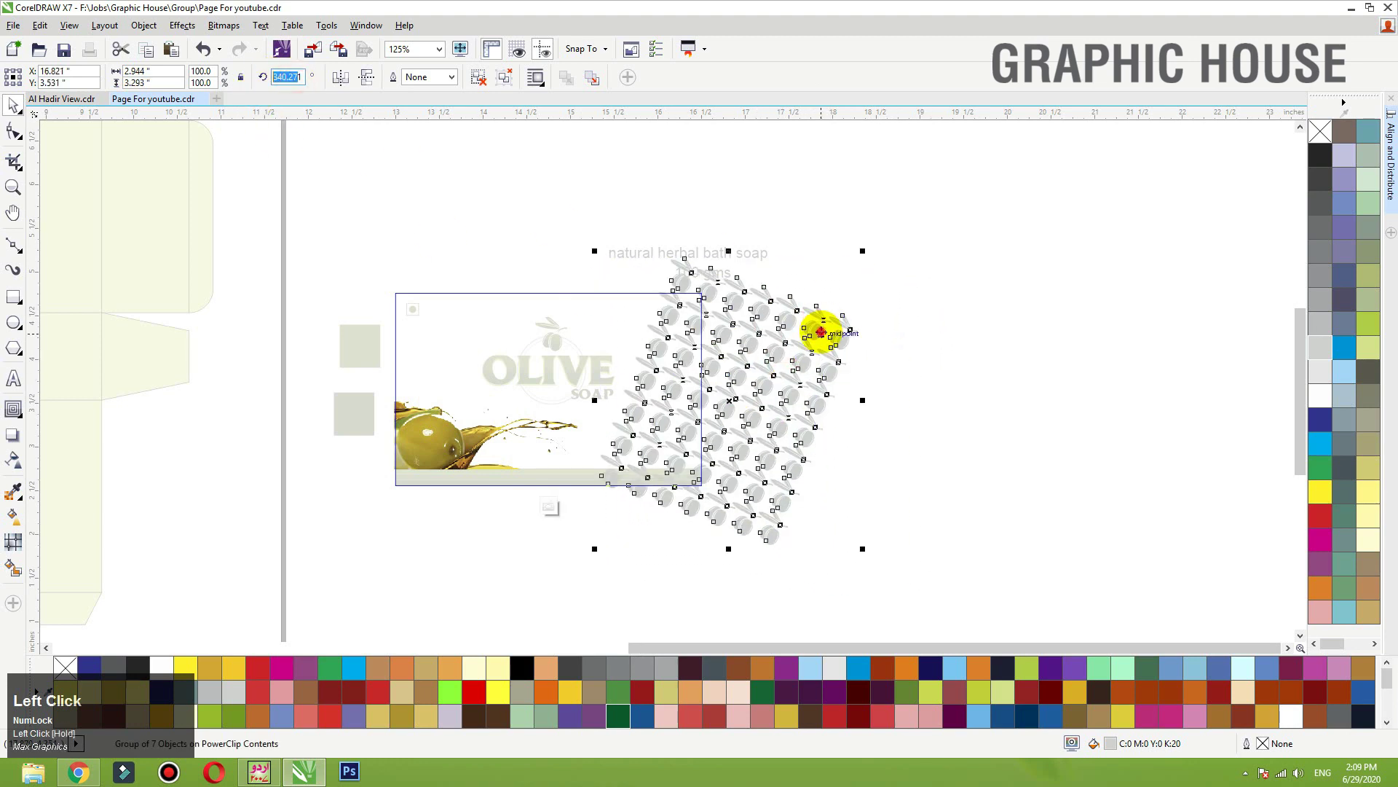
left_click(915, 375)
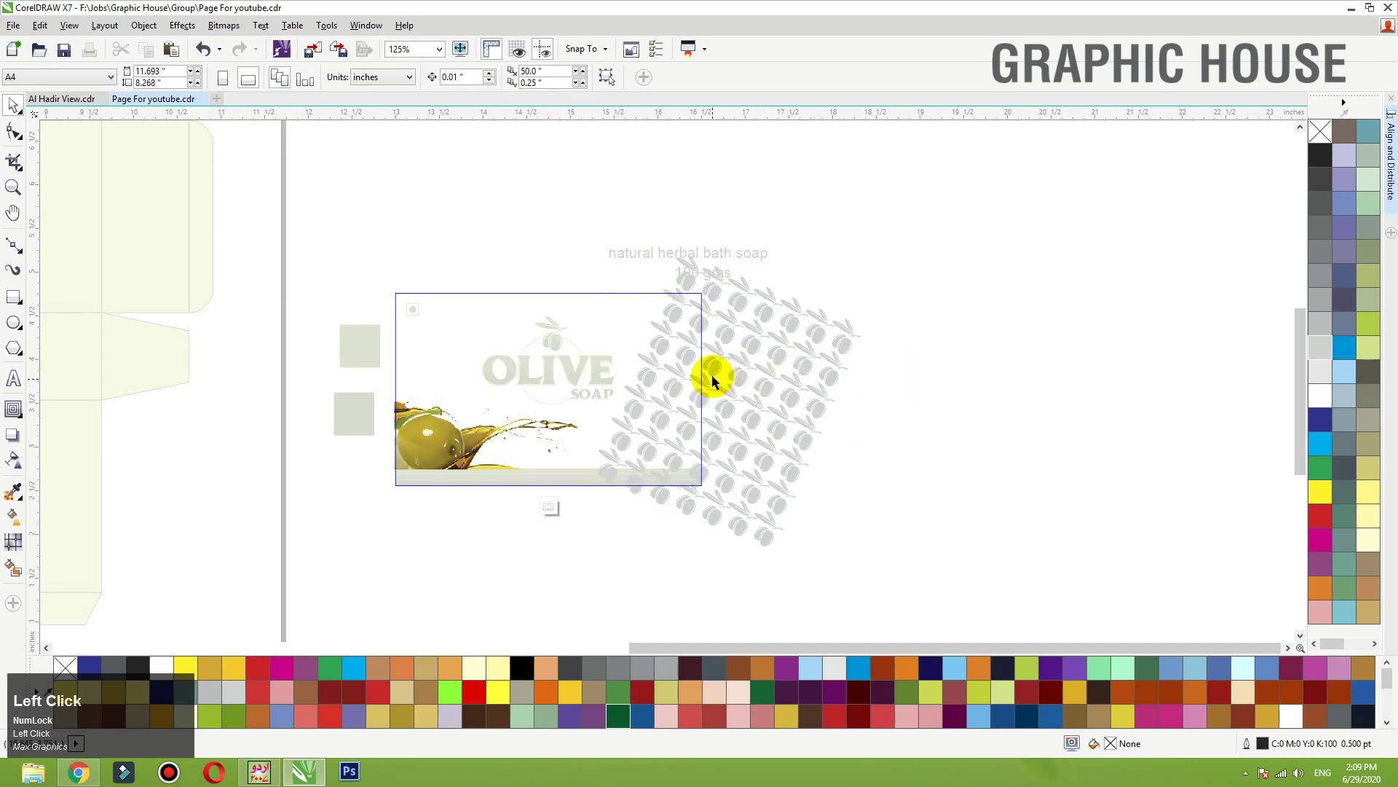
Step: Leave content editing to check the clipped olive pattern on the panel, and reopen the contents with the pattern selected
left_click(713, 380)
left_click(949, 350)
key("F2")
left_click_drag(952, 219, 378, 549)
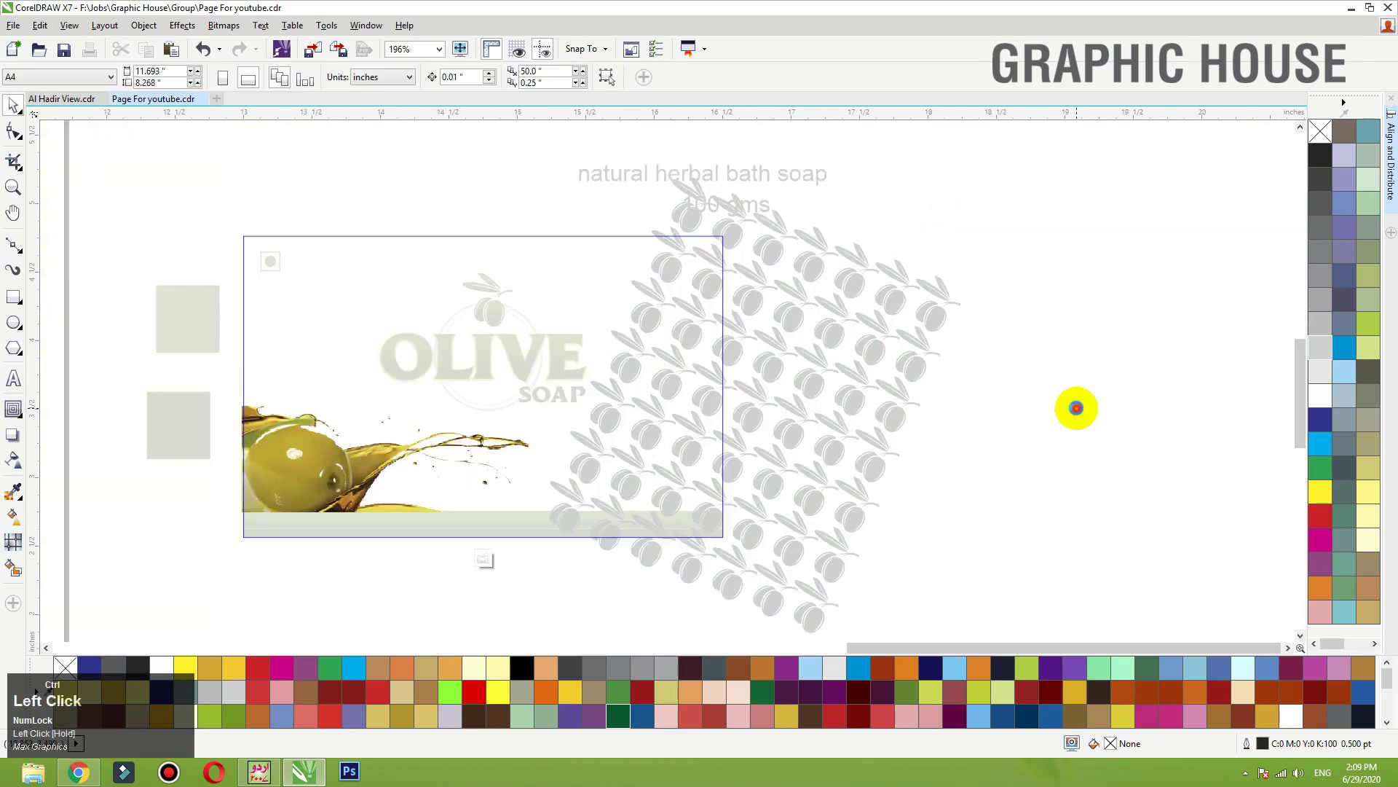
left_click(1076, 408, "ctrl")
key("shift+F2")
left_click(918, 362, "ctrl")
left_click(916, 362)
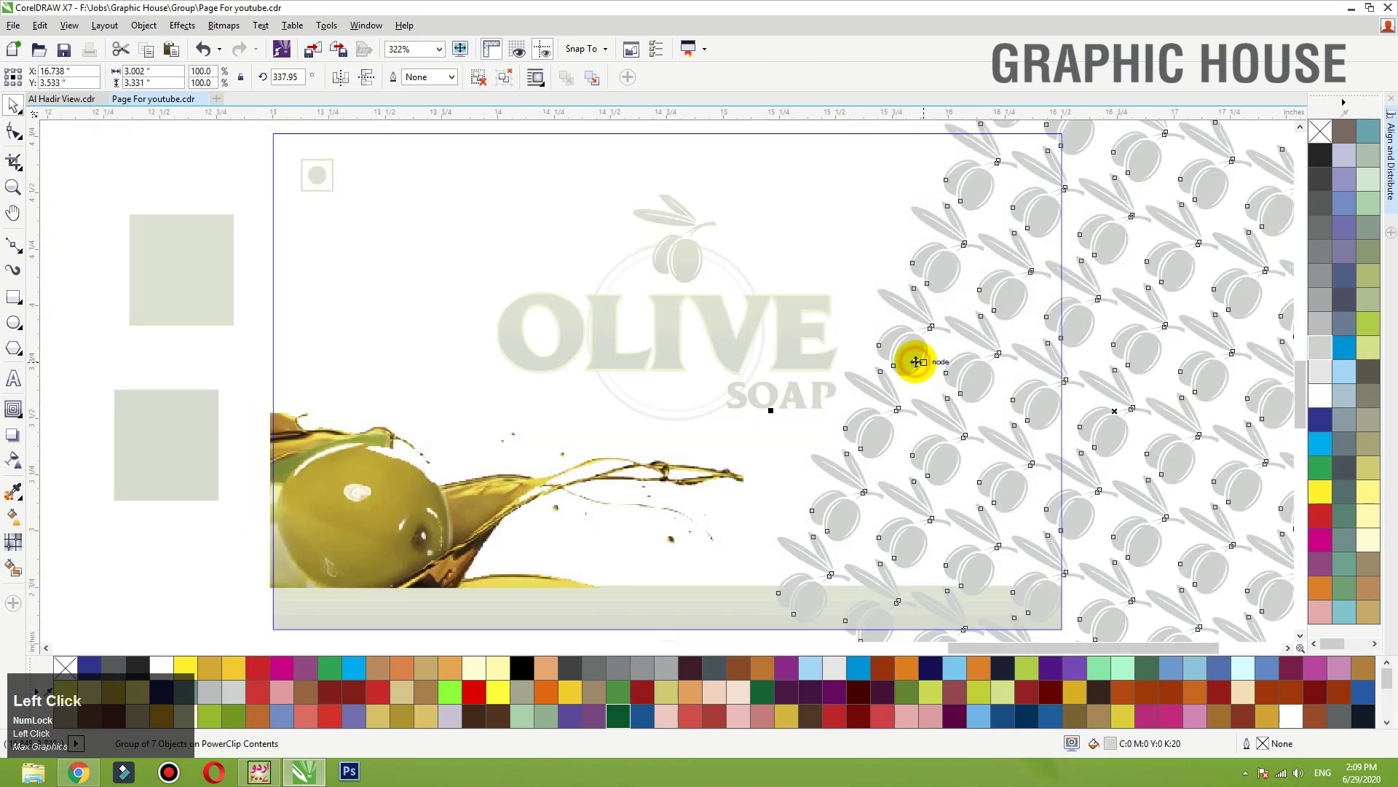
key("F3")
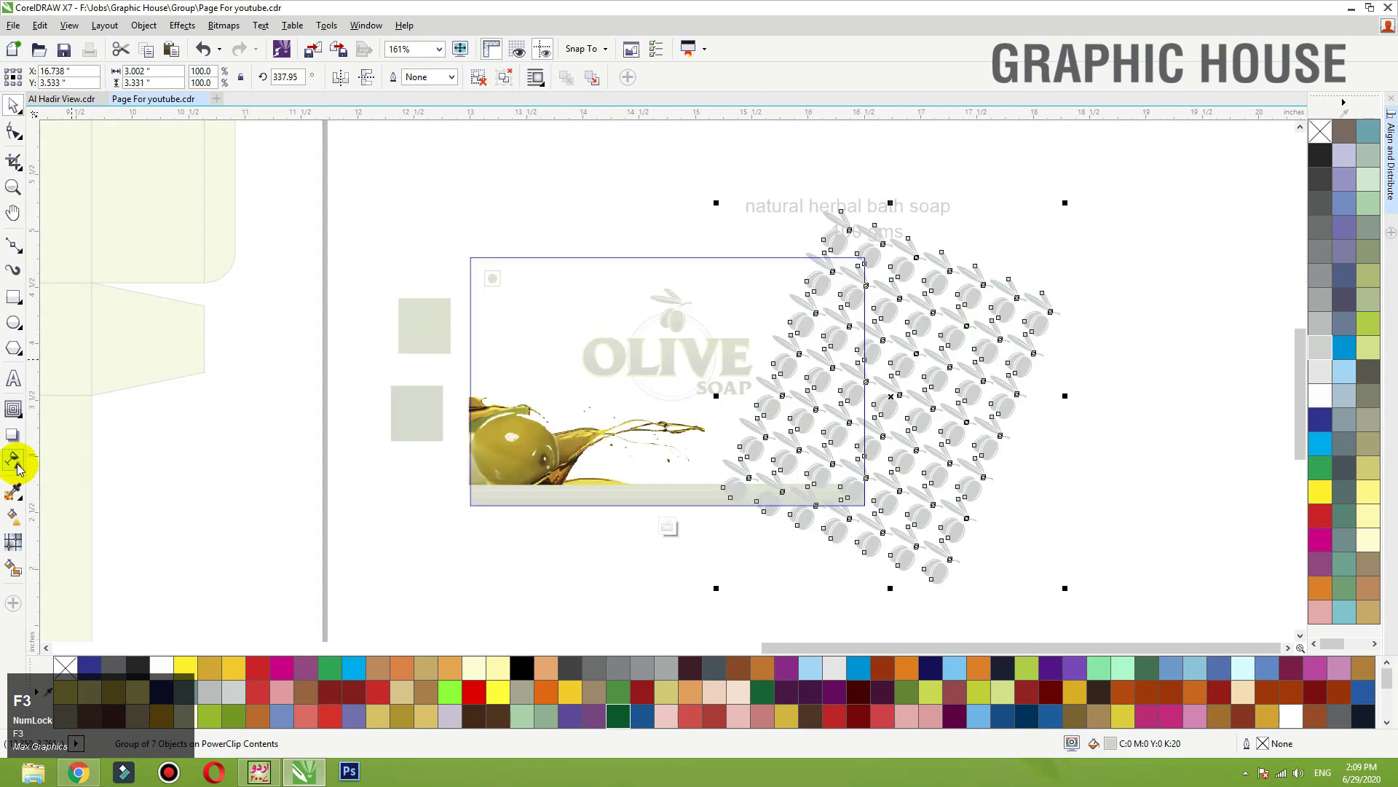
left_click(15, 463)
left_click(743, 409)
left_click(818, 388)
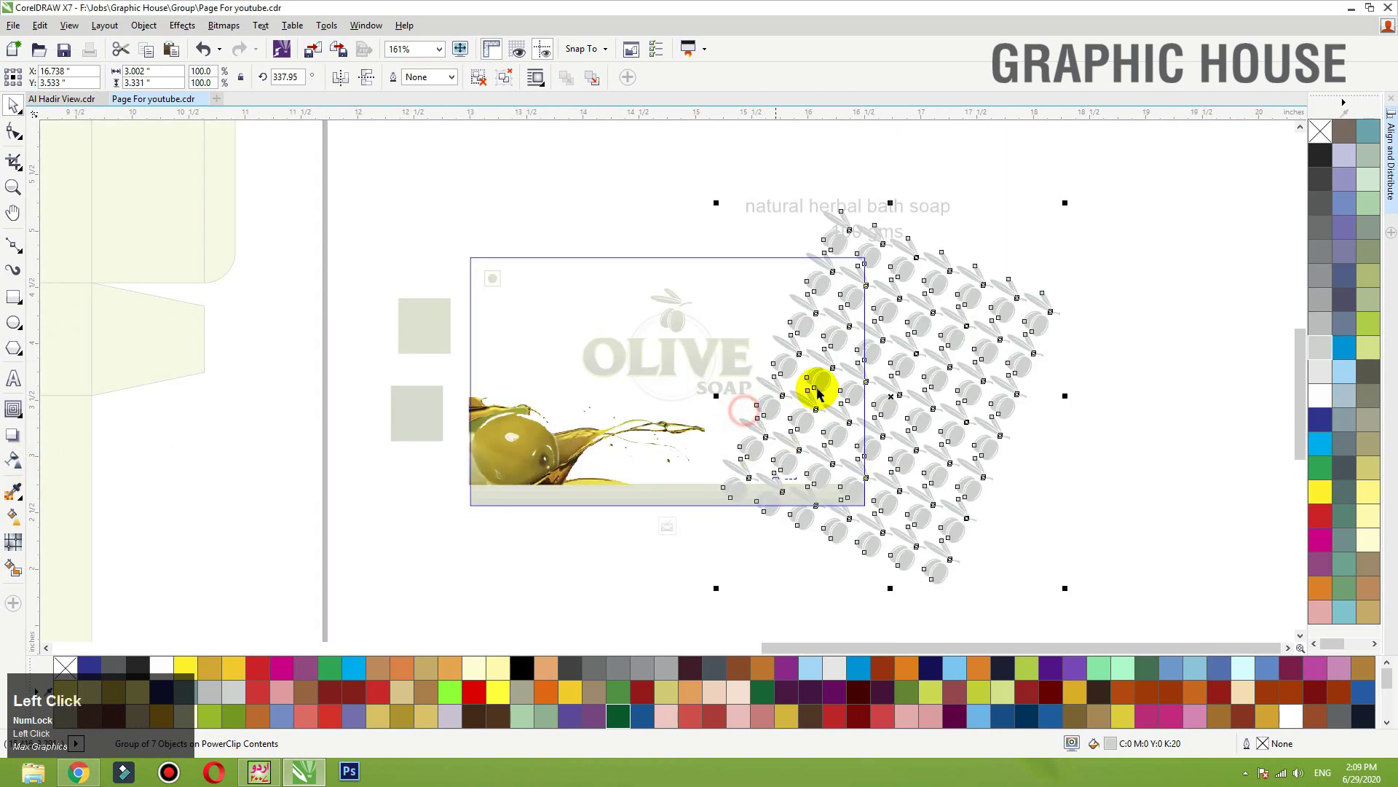
Step: Ungroup all objects of the olive pattern and weld them into a single shape
left_click(501, 84)
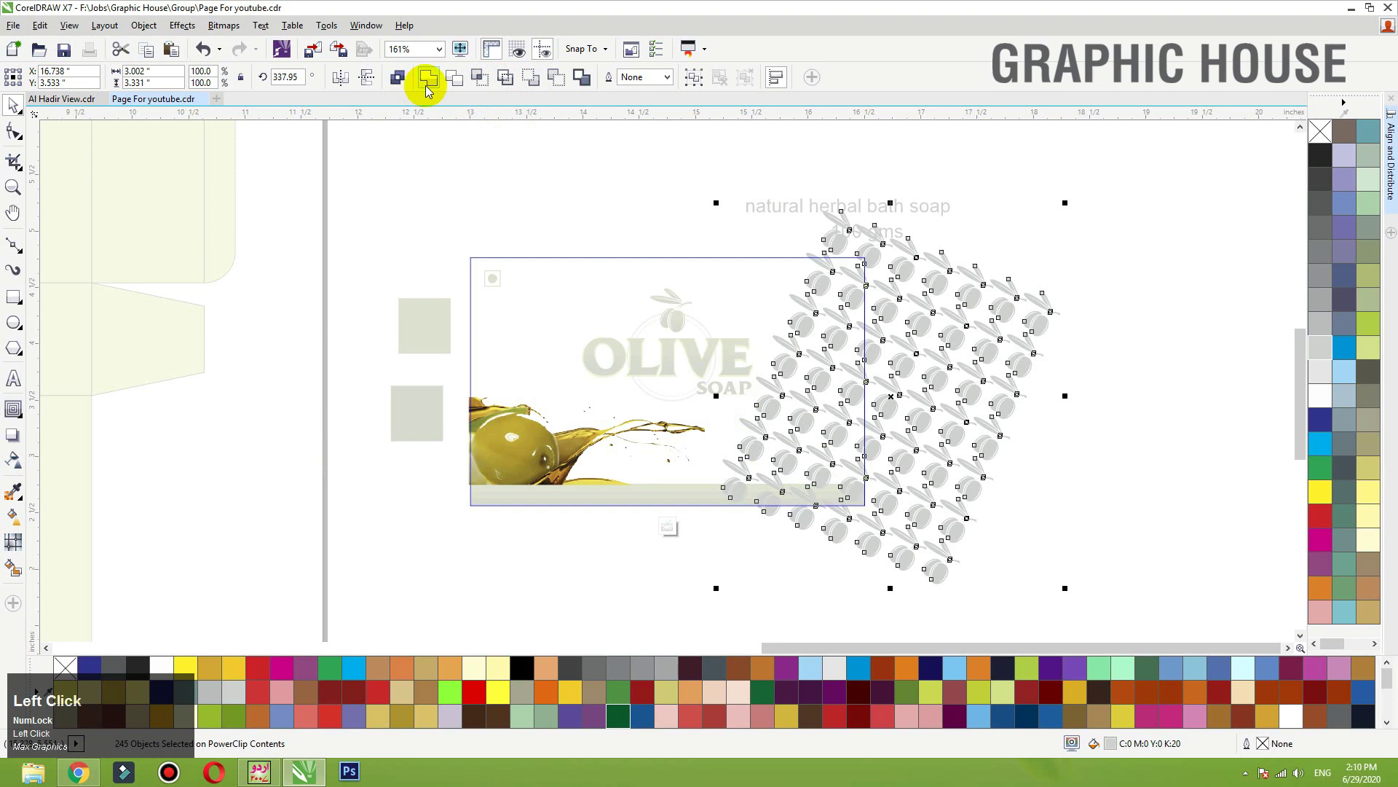
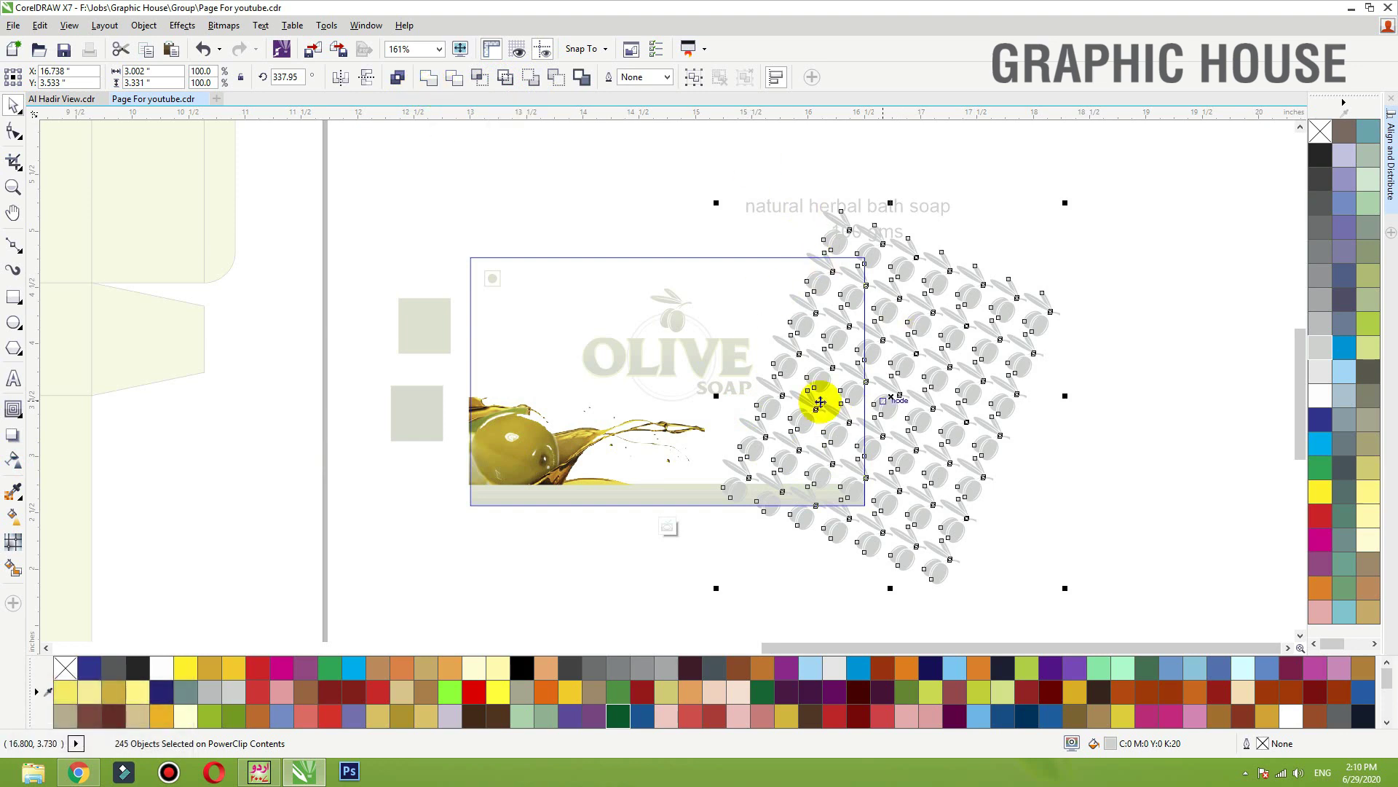
left_click(426, 79)
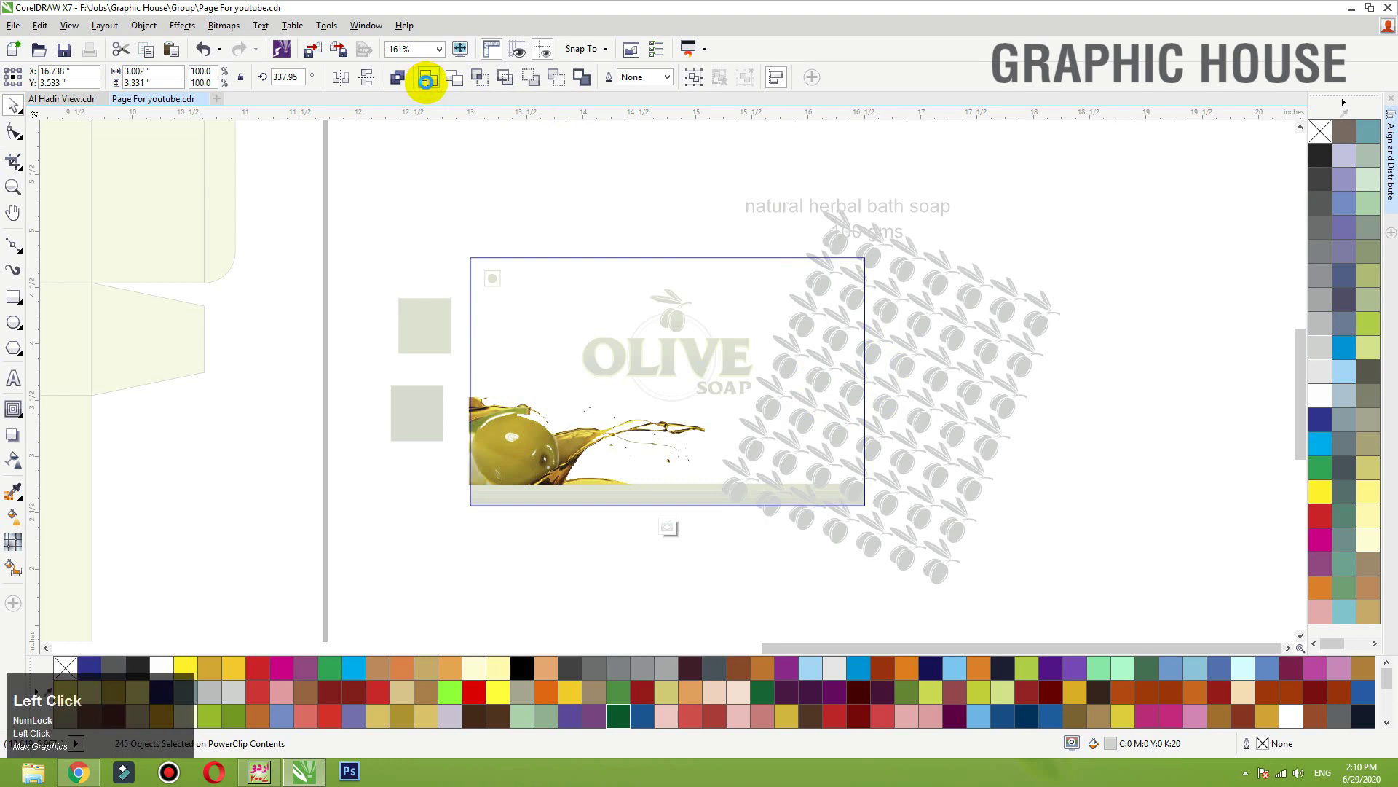
left_click(1103, 385)
Step: Apply a linear transparency to the welded olive pattern so it fades toward the logo, and finish editing the panel contents
left_click_drag(1136, 237, 500, 611)
left_click(697, 391)
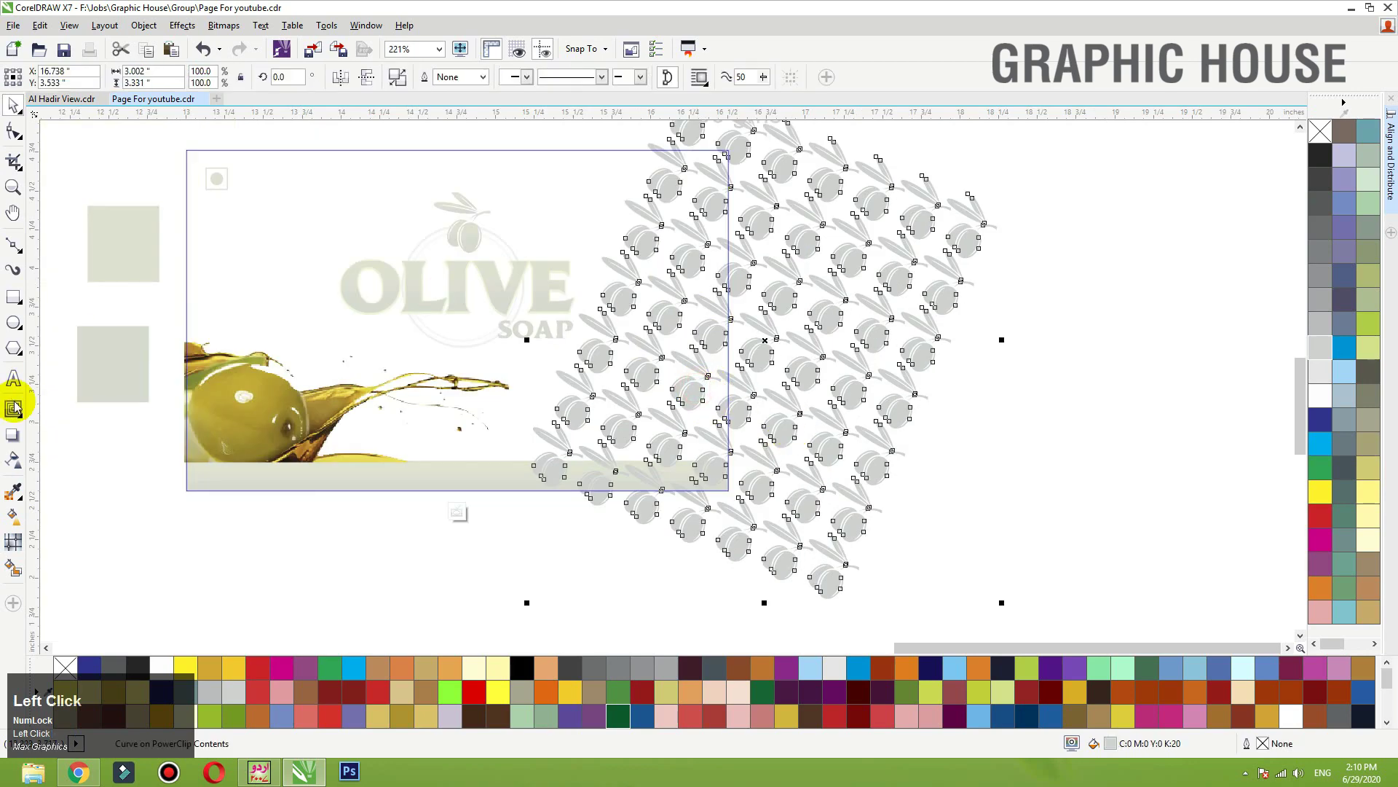
left_click(13, 460)
left_click_drag(841, 402, 531, 277)
left_click_drag(841, 404, 767, 416)
key("space")
left_click(1035, 402, "ctrl")
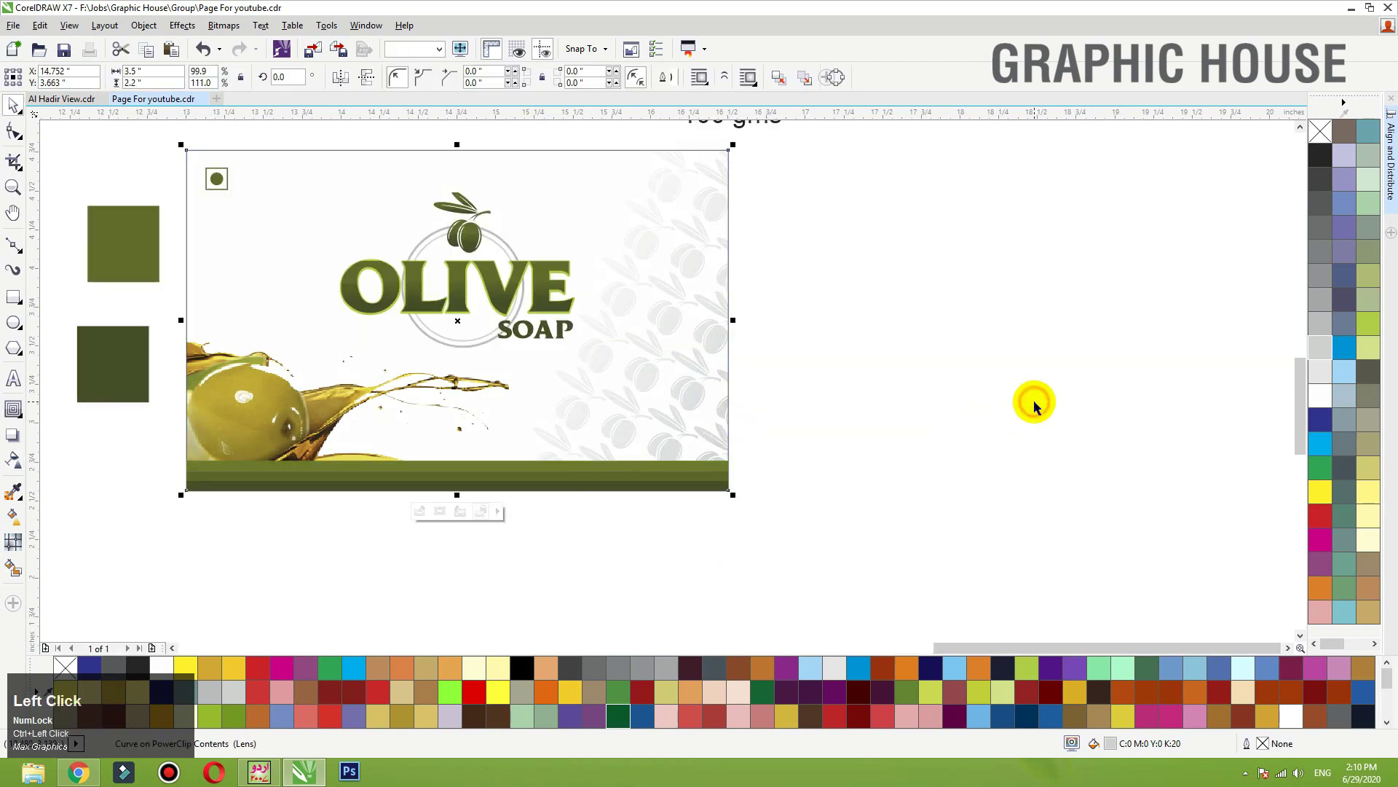
Step: Move the "100 gms" text into the front panel's lower-right corner, just above the green strips
key("shift+F2")
left_click_drag(1025, 412, 1120, 443)
scroll(958, 415, "down", 2)
key("shift+F2")
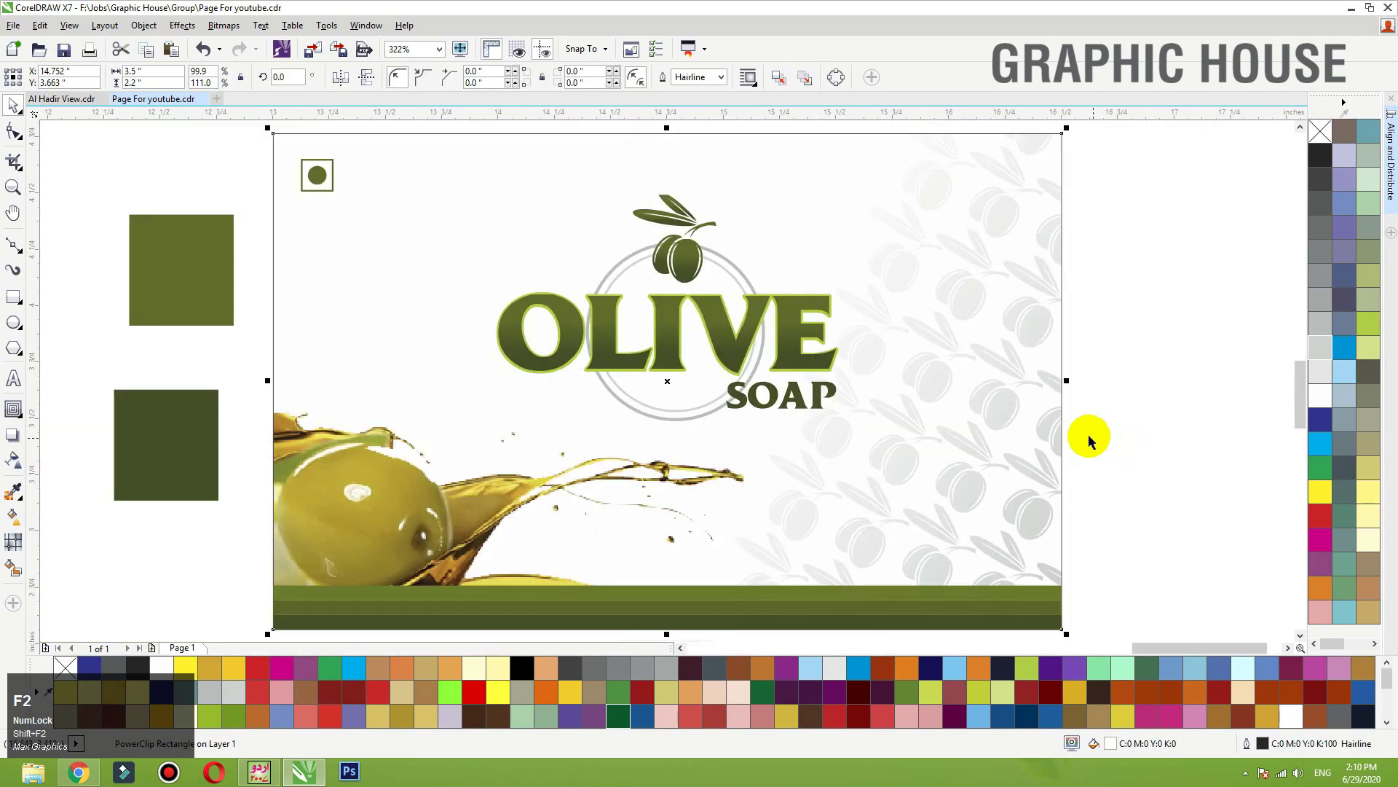
key("F3")
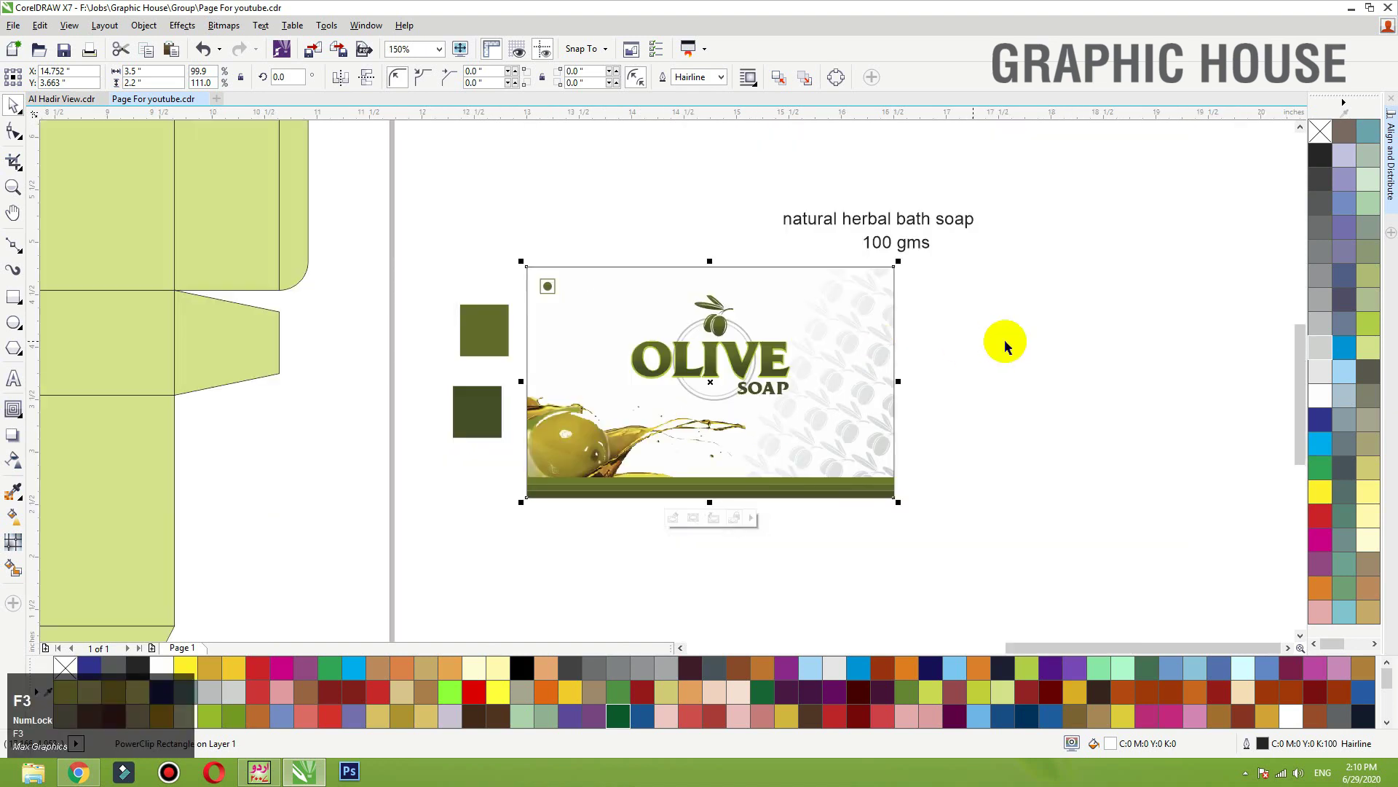
left_click(1007, 342)
left_click(891, 267)
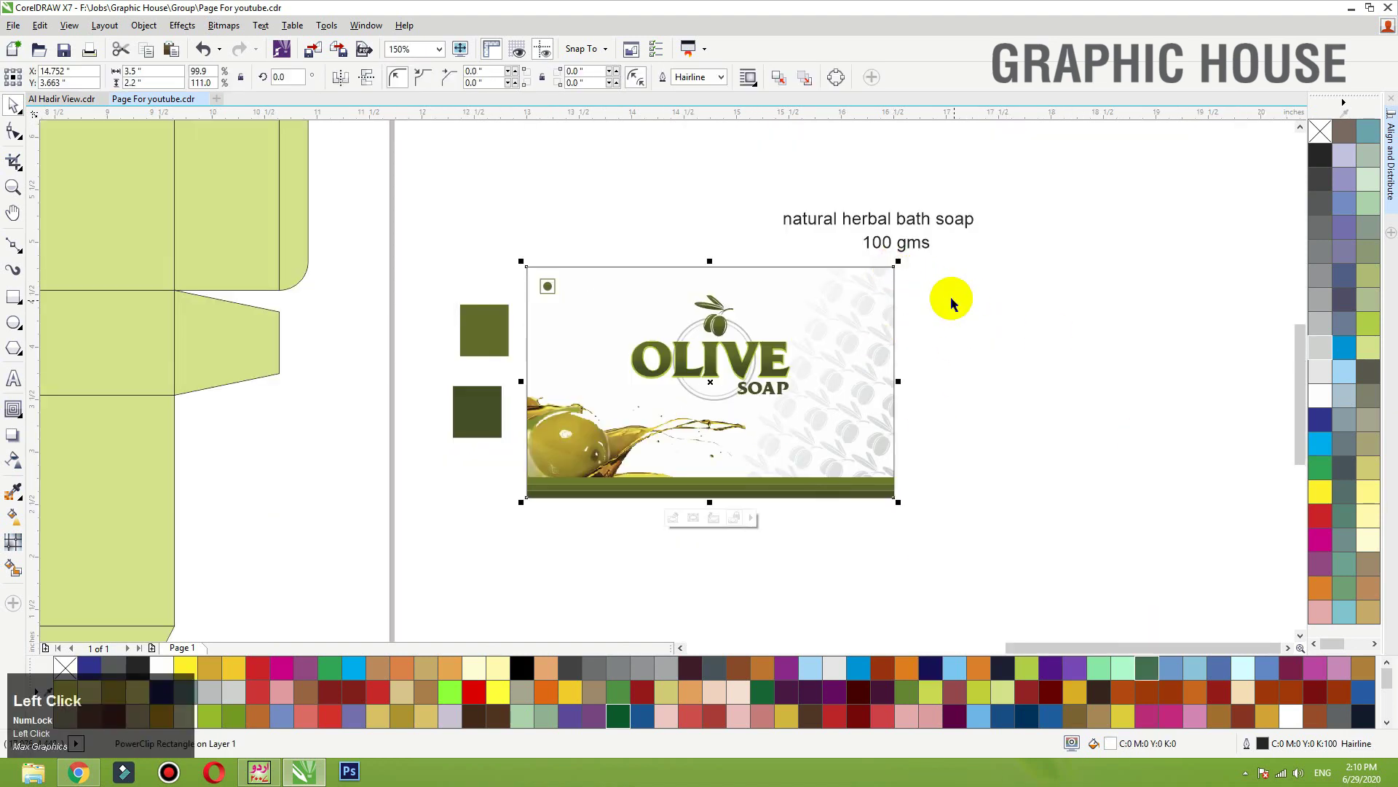
left_click_drag(915, 243, 874, 470)
Step: Set the font of the "100 gms" text to Roboto Condensed
scroll(859, 525, "up", 5)
left_click(393, 76)
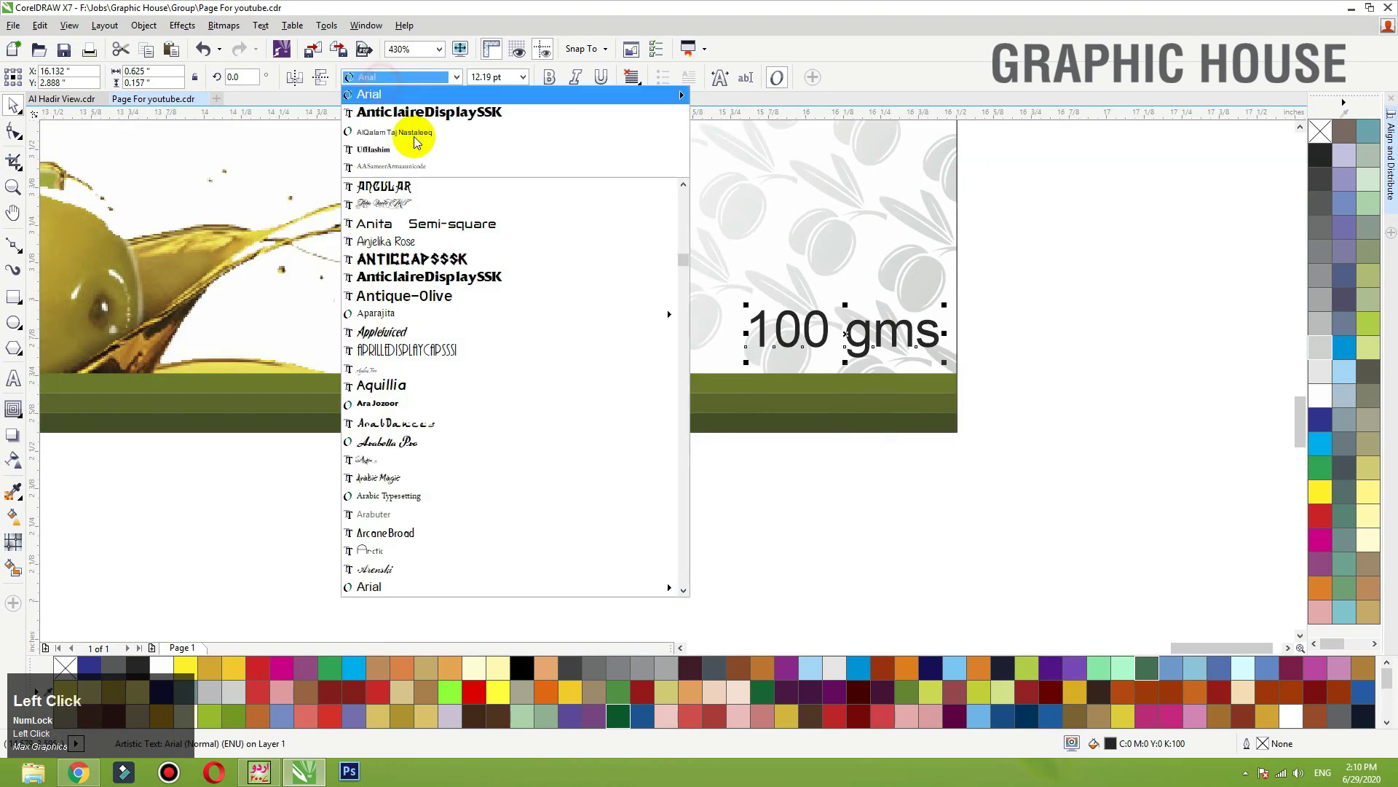
type("Rod")
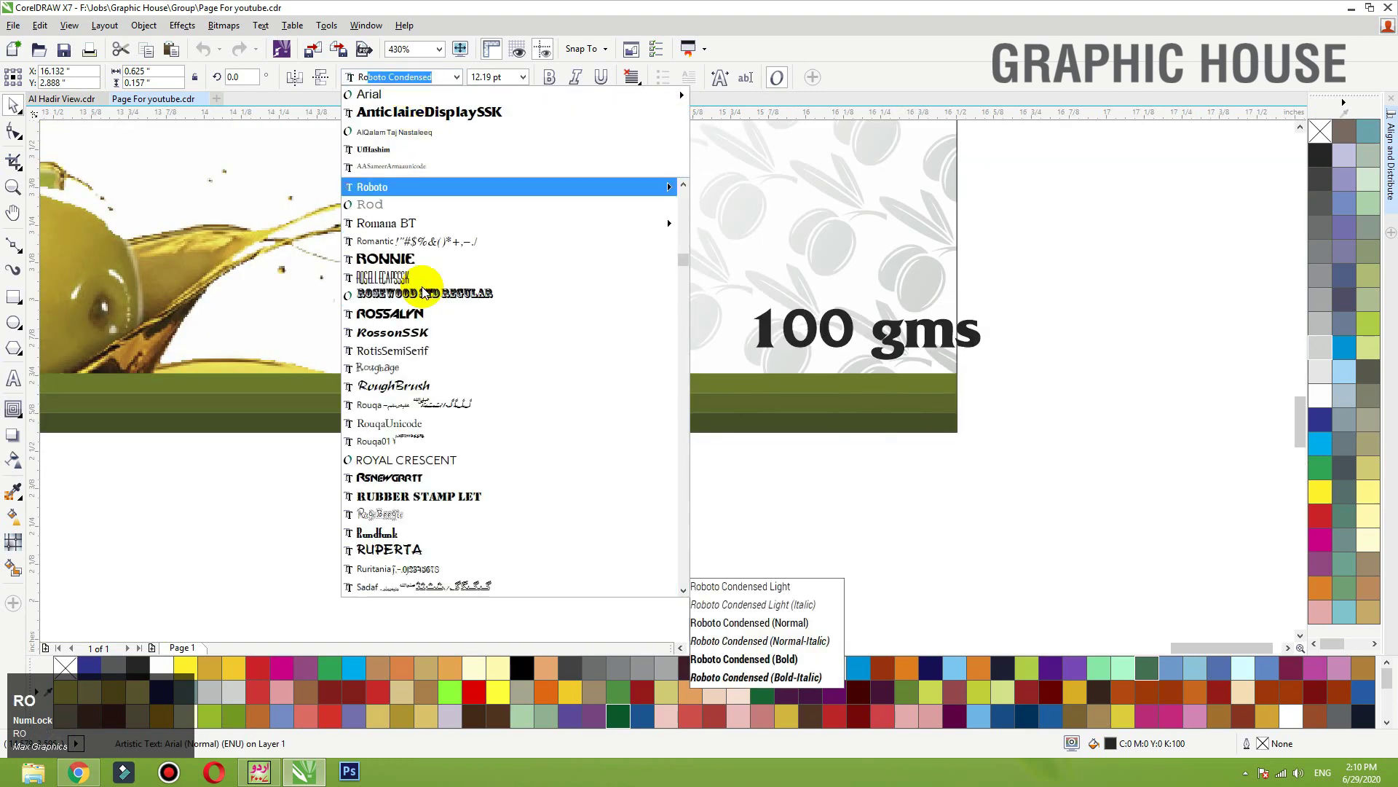
left_click(406, 191)
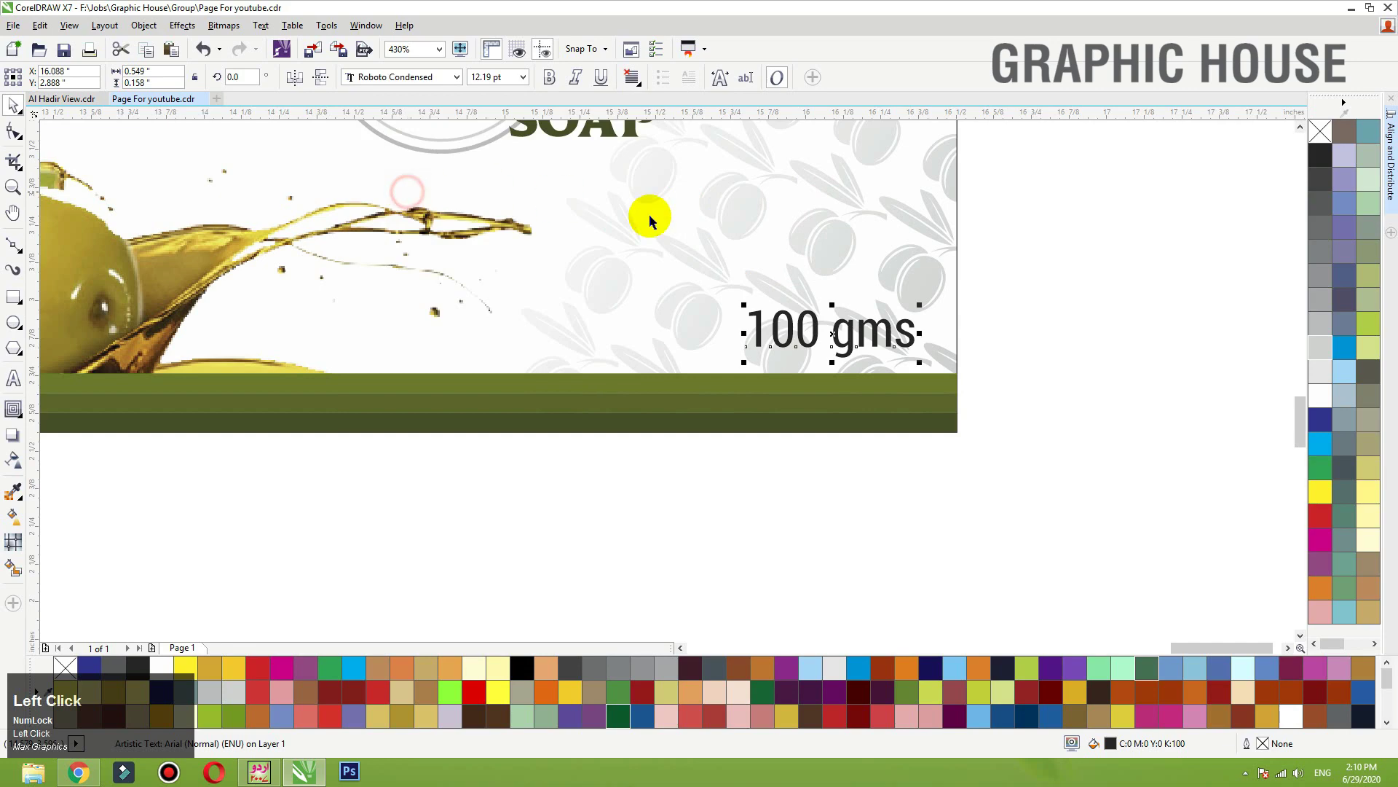
Step: Make the "100 gms" text bold, shrink it to about 9.7 pt and position it just above the green strips
left_click(547, 77)
left_click_drag(921, 307, 916, 337)
left_click_drag(797, 315, 790, 303)
left_click(947, 277)
key("shift+F2")
left_click(1130, 310)
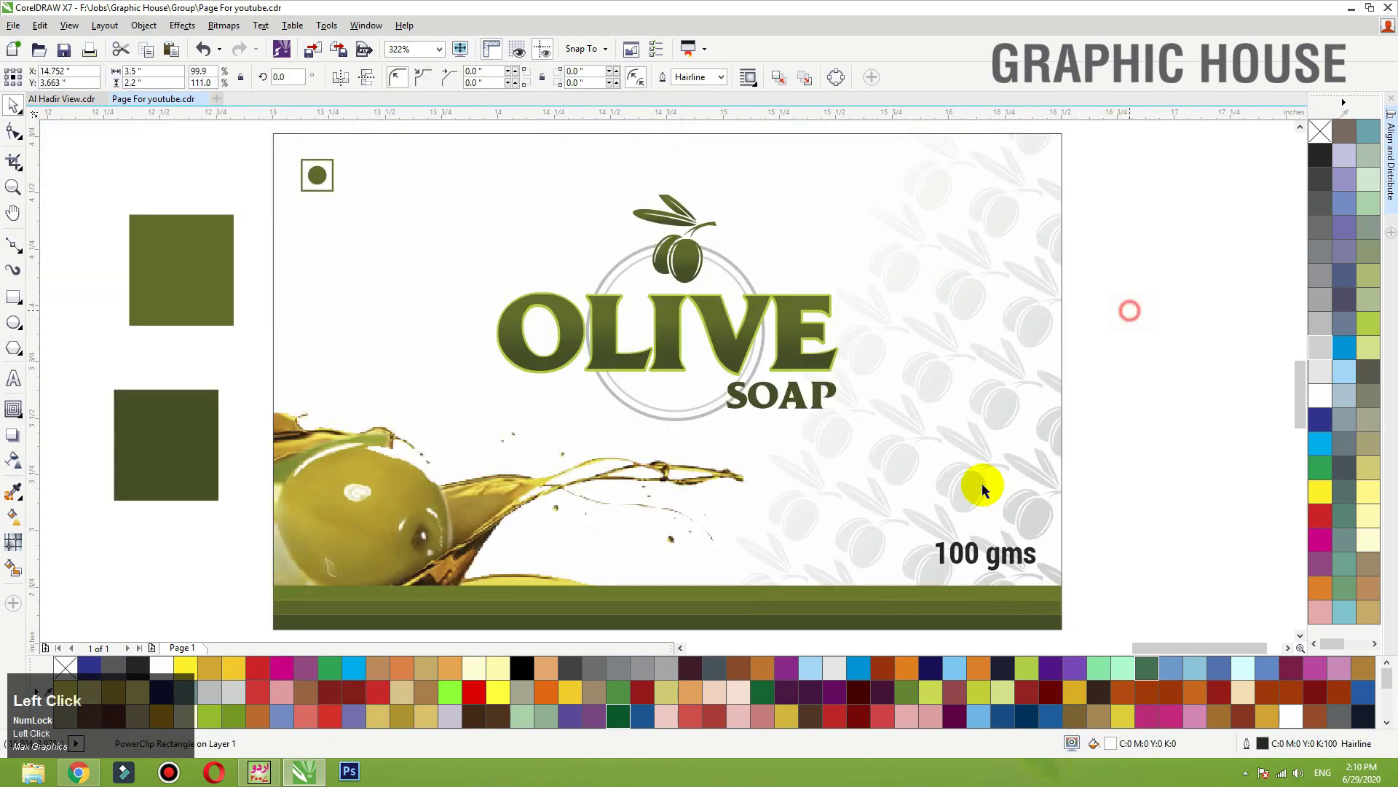
left_click(992, 559)
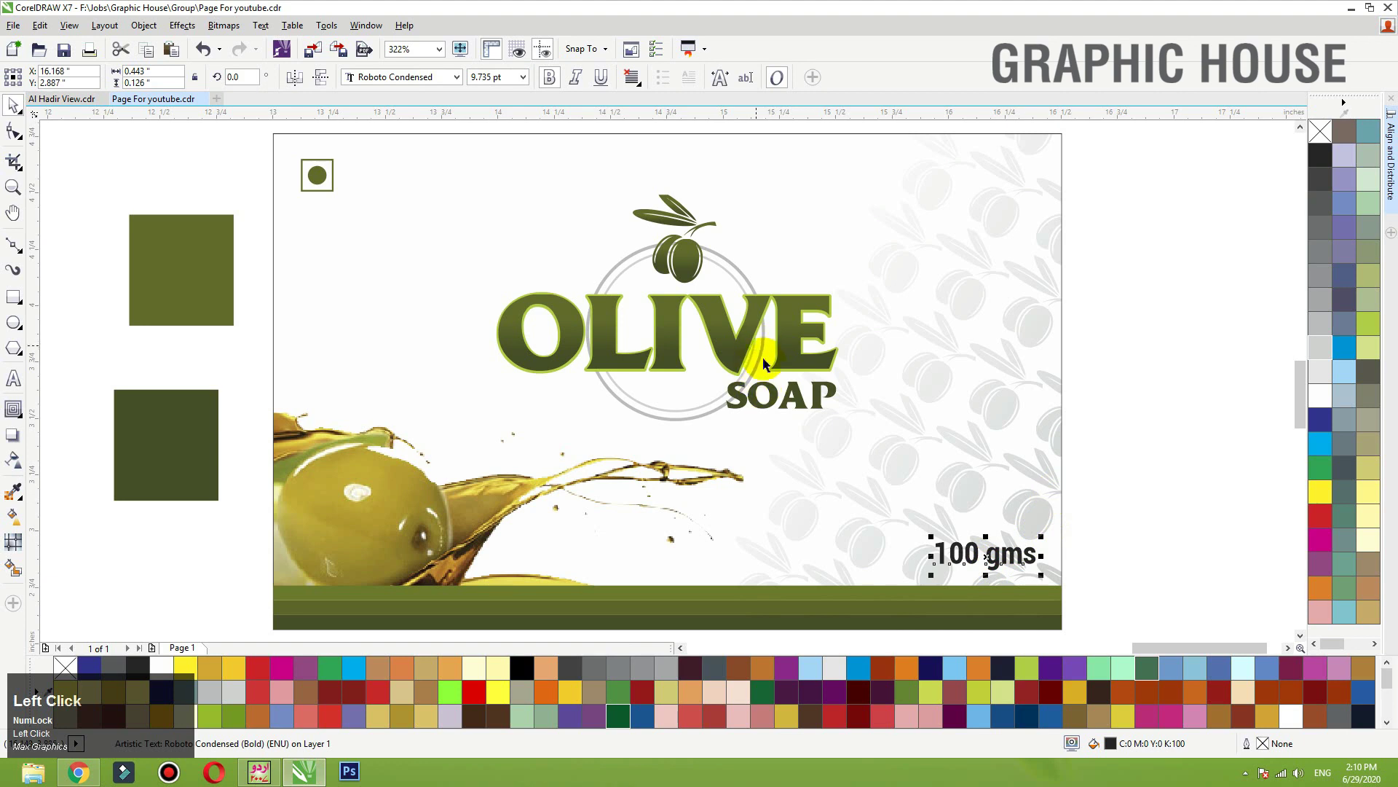
Step: Delete the spare object beside the front panel and remove the panel's outline
left_click(1030, 408)
scroll(986, 415, "down", 3)
left_click_drag(1045, 266, 1153, 283)
key("Delete")
left_click(1021, 299)
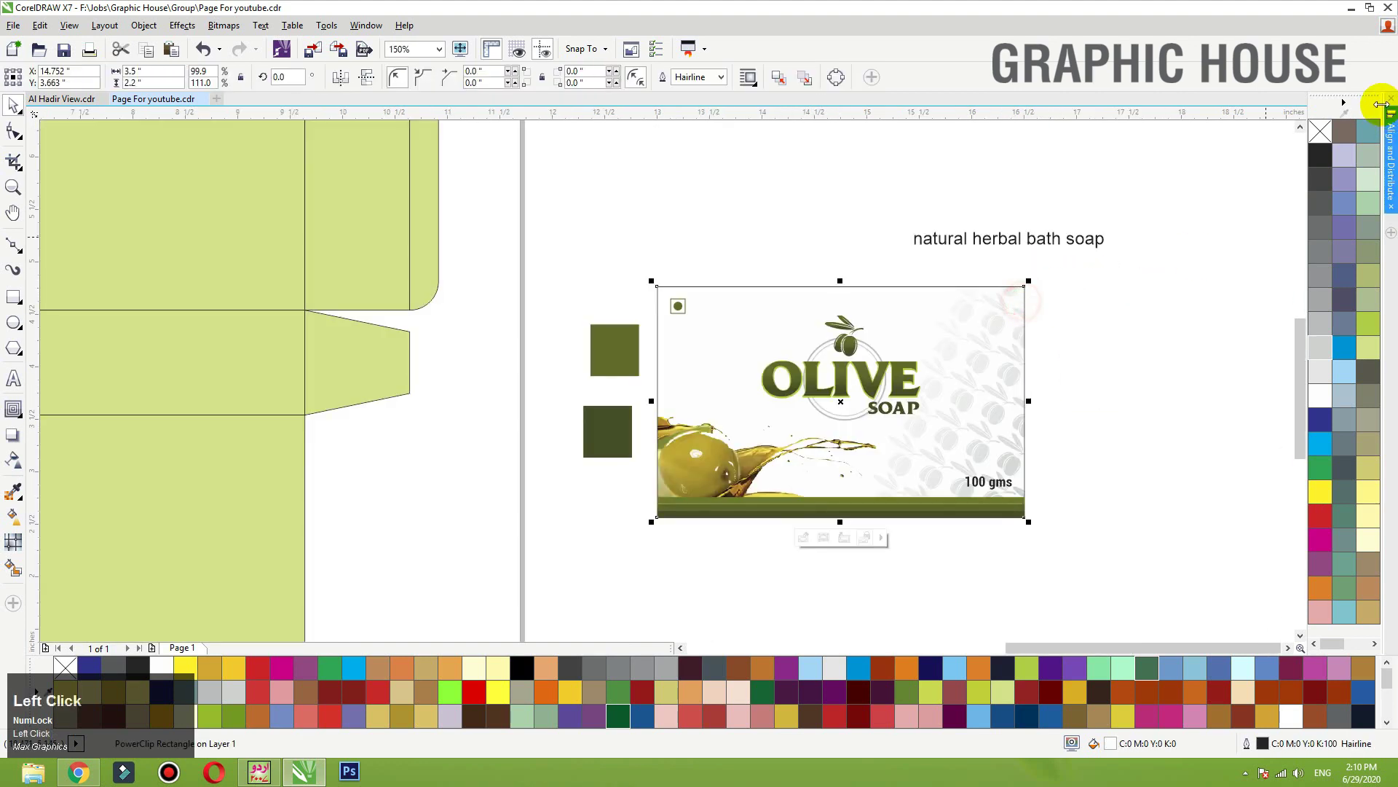
left_click(1319, 130)
left_click(1056, 287)
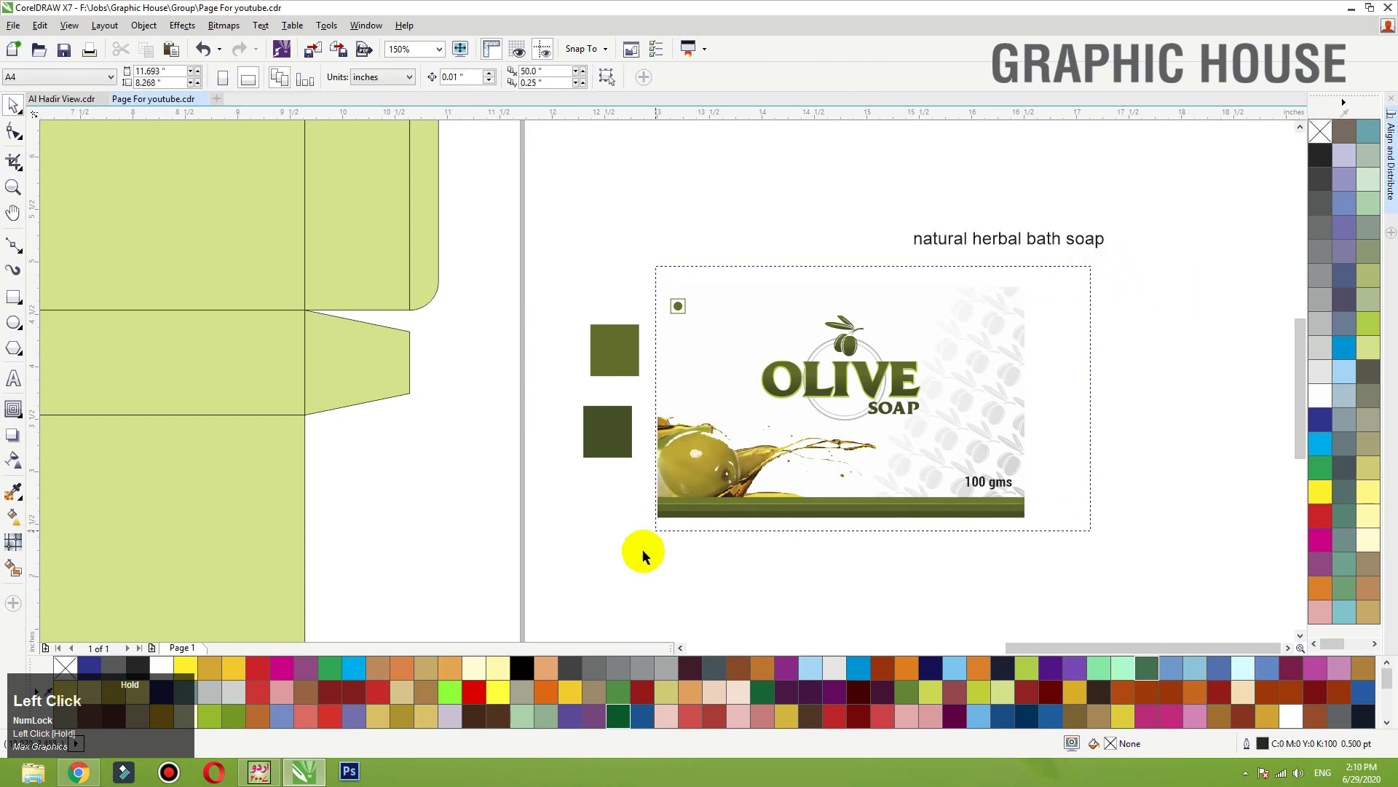
Step: Group all the front panel artwork and place a copy of it above the original
left_click_drag(697, 505, 697, 505)
scroll(986, 381, "down", 2)
left_click_drag(936, 375, 941, 216)
right_click(943, 218)
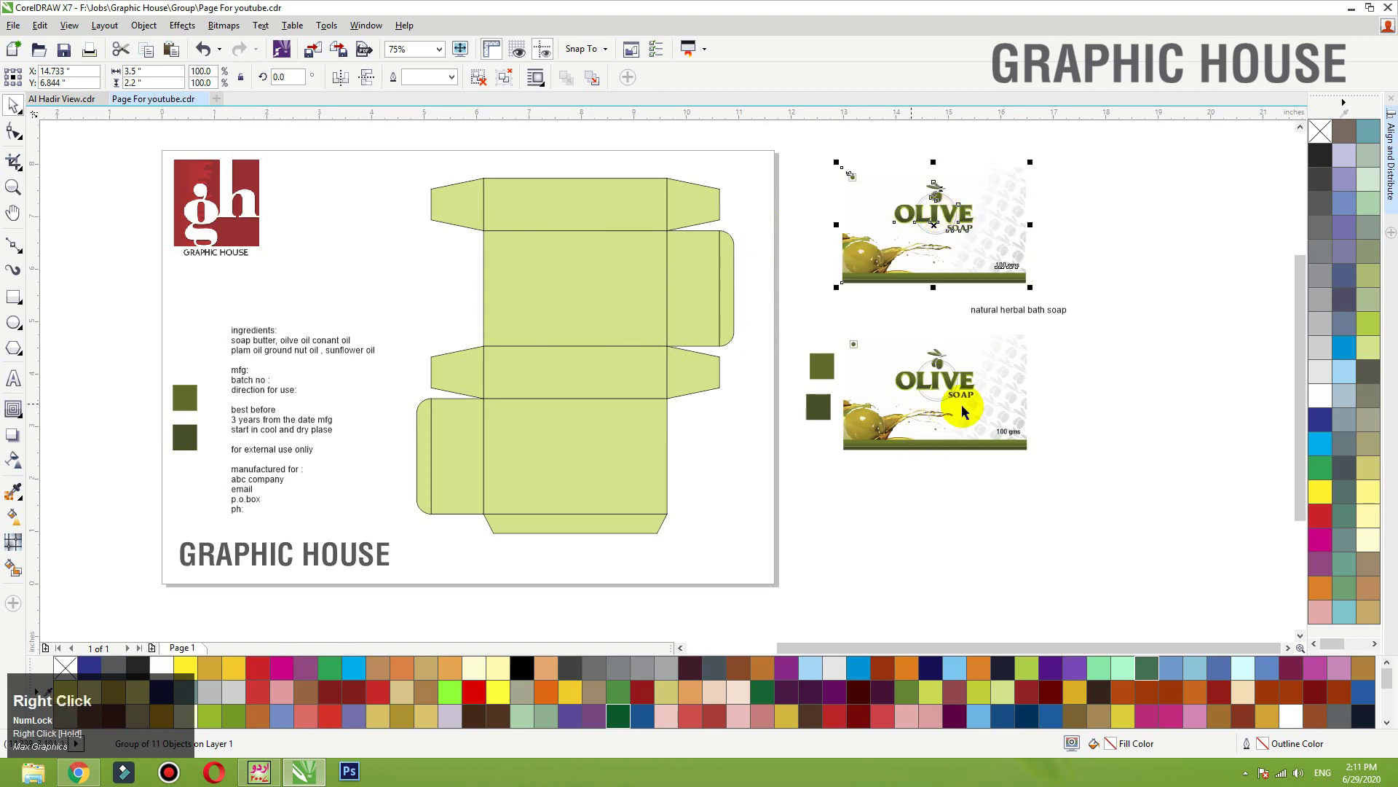
Step: Centre the copied front panel artwork horizontally and vertically on the dieline's upper main panel
left_click(571, 310)
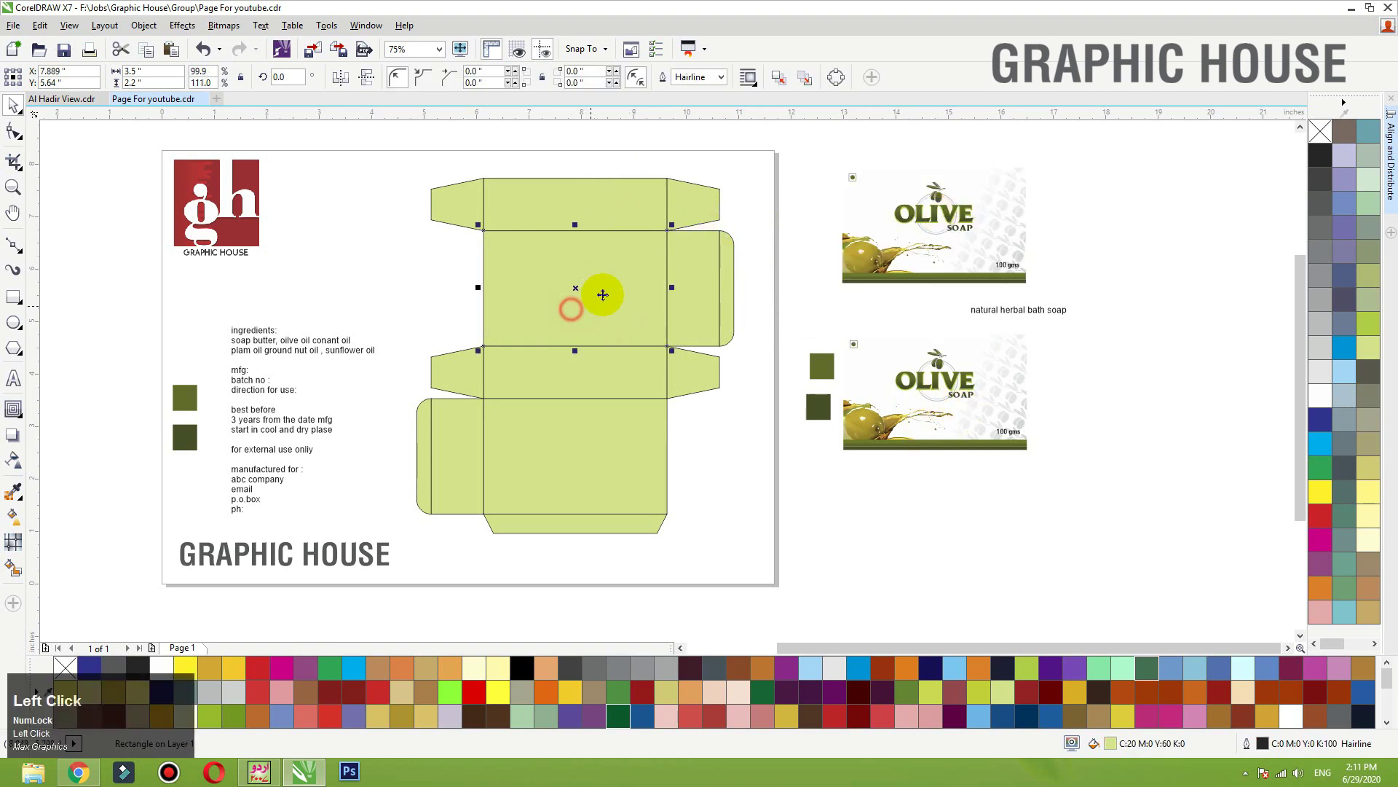
left_click(932, 224)
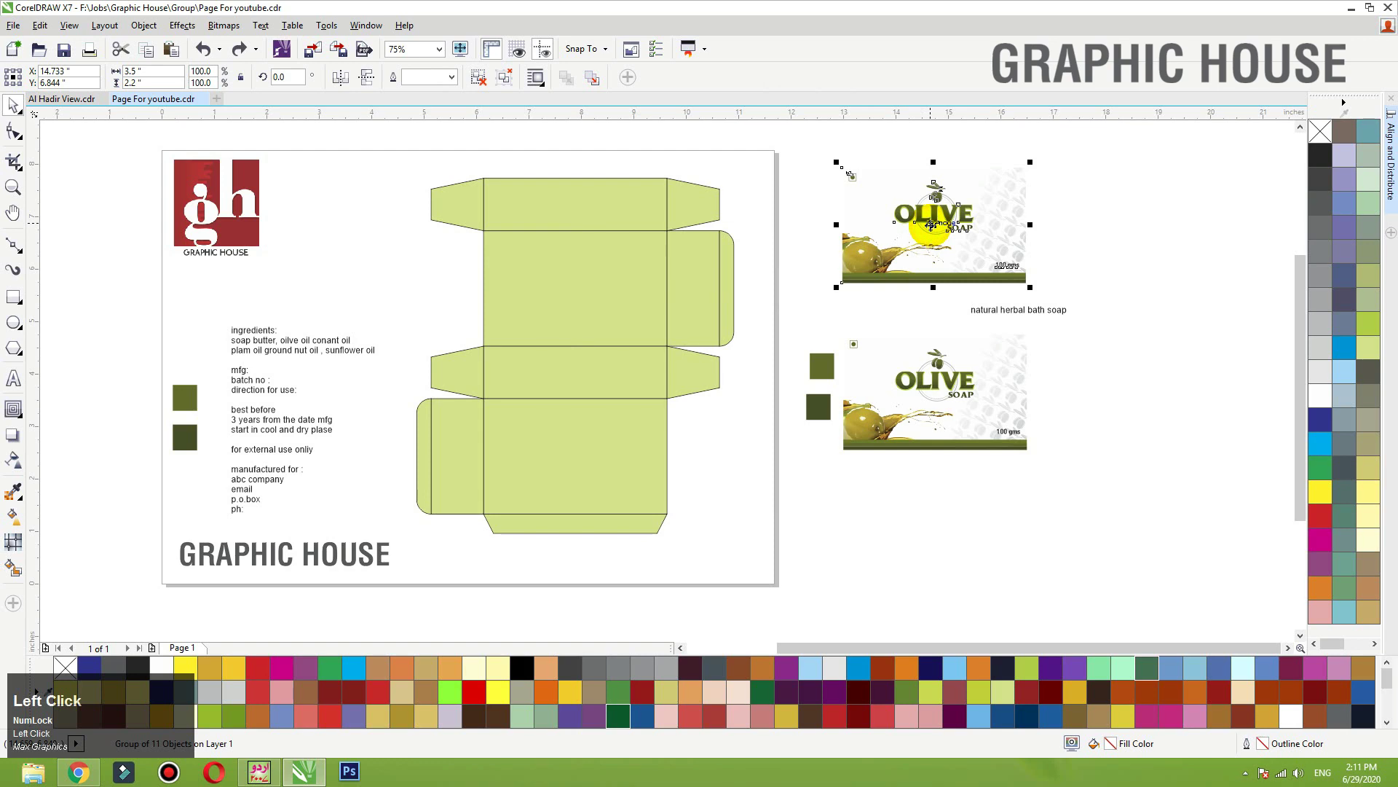
left_click(582, 269, "shift")
key("c")
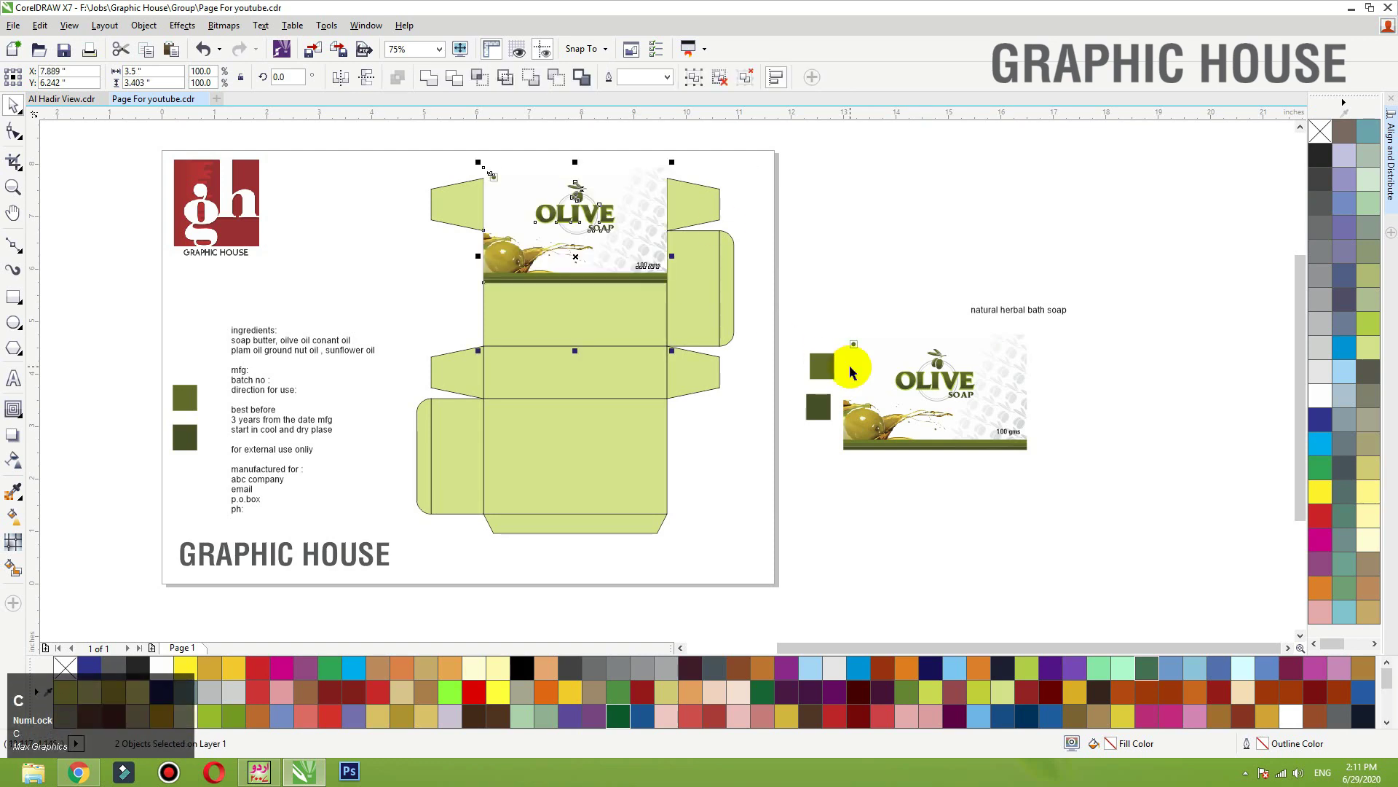
key("e")
left_click(910, 208)
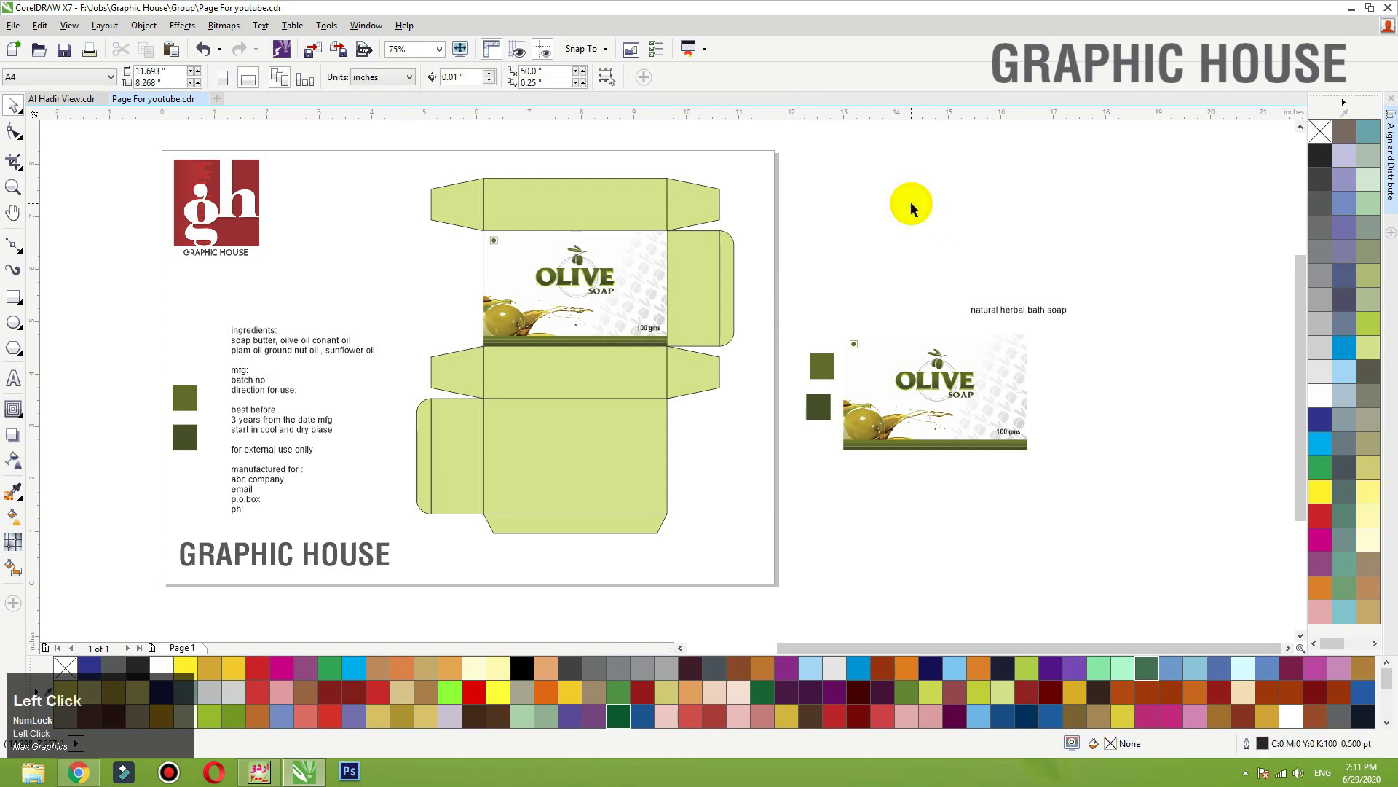
Step: Cut the placed artwork, delete the light green rectangle beneath it, and paste the artwork back in the same place
left_click(571, 258)
key("shift+F2")
key("F3")
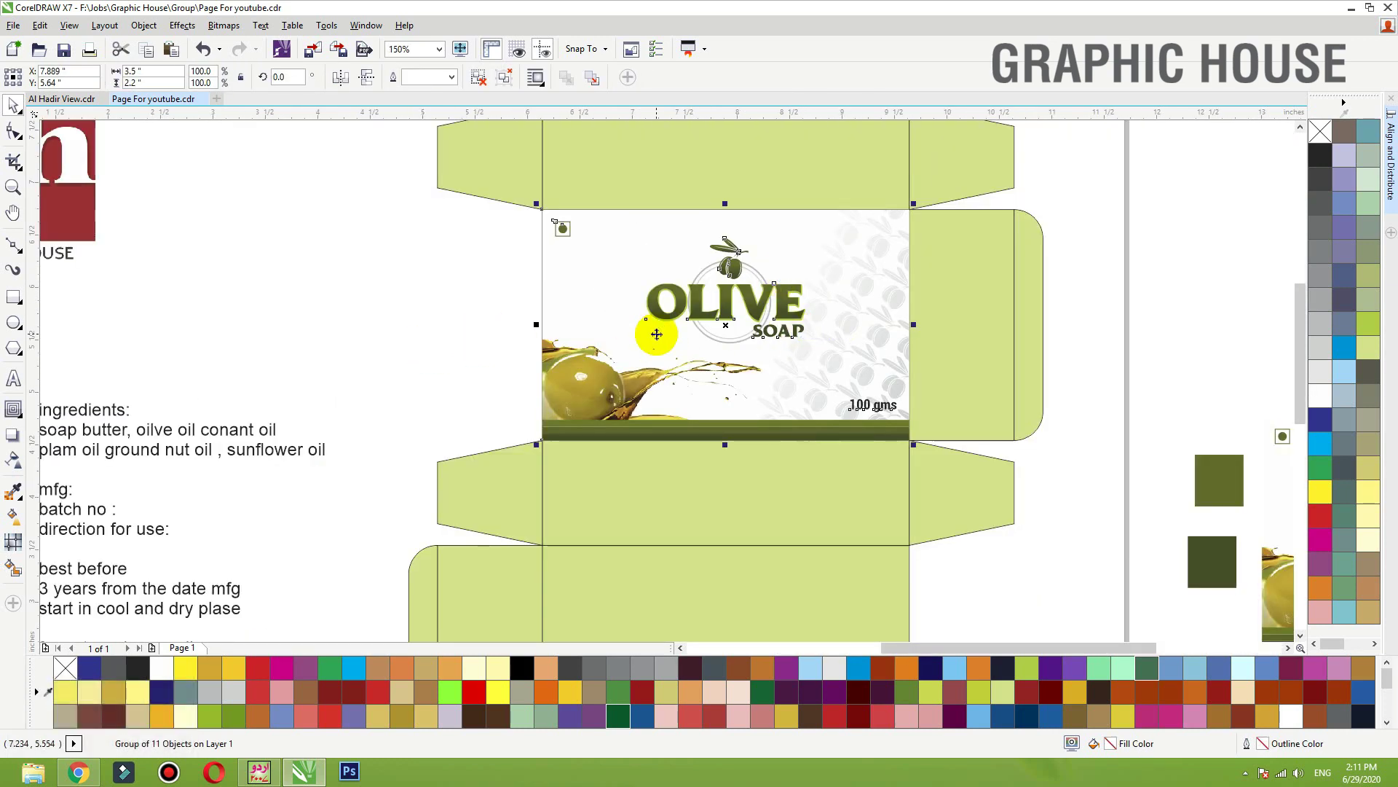
key("ctrl+x")
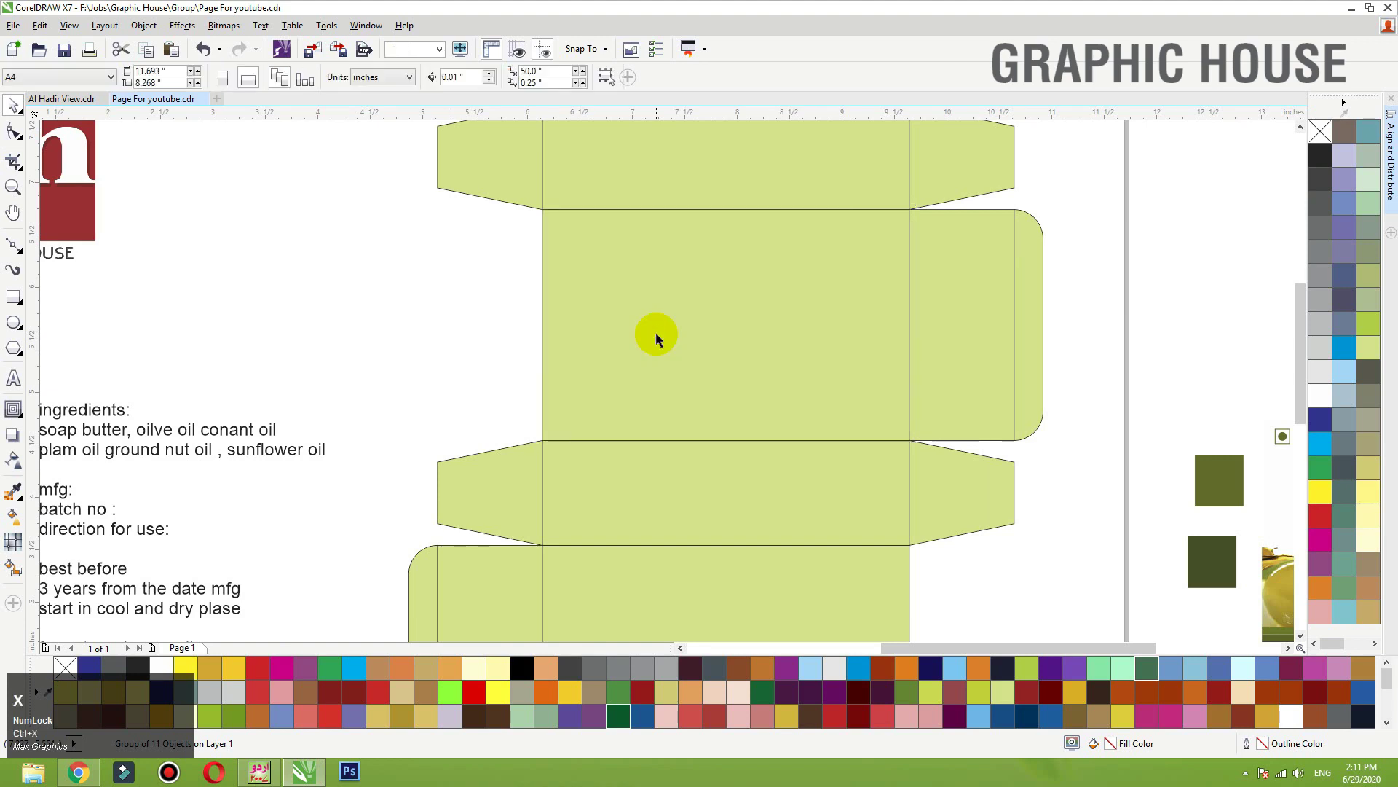
left_click(655, 338)
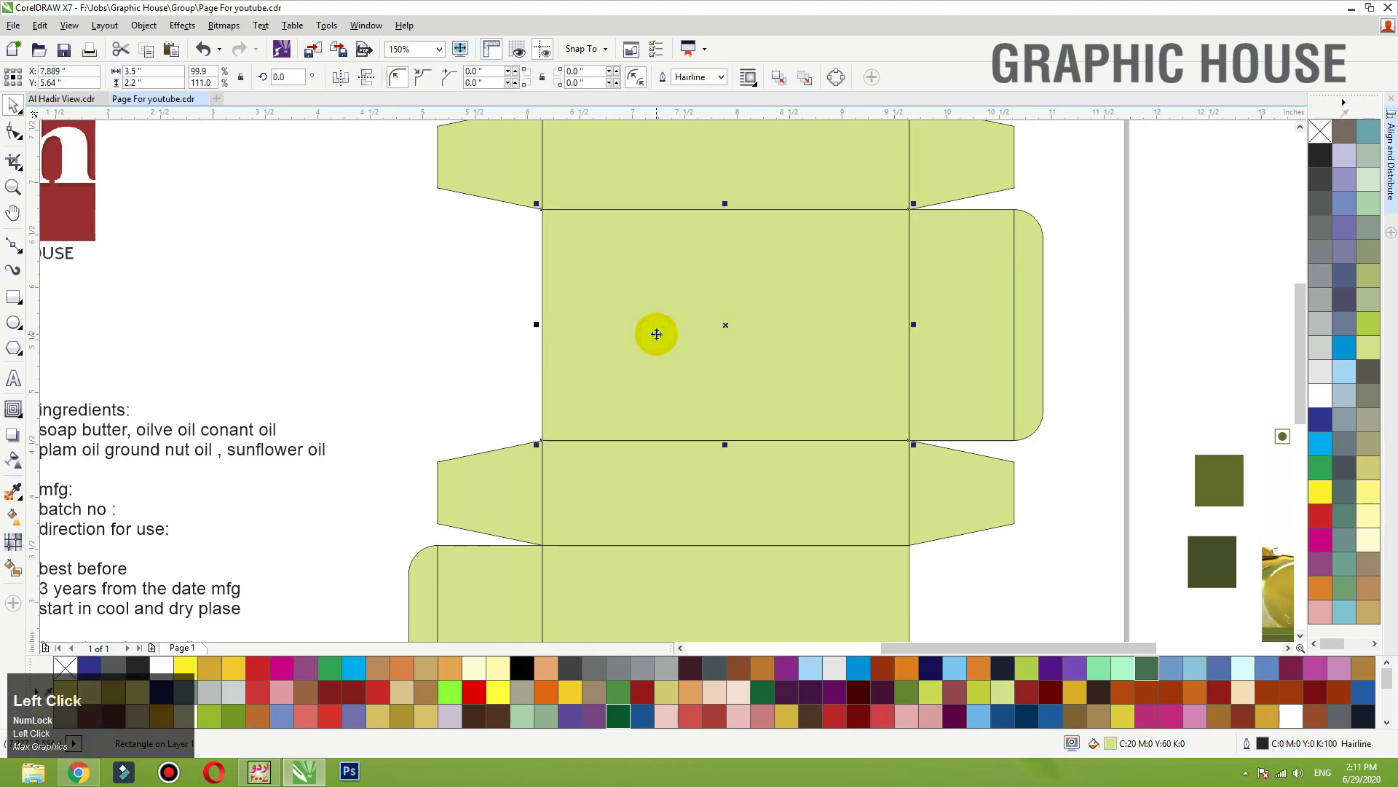
key("Delete")
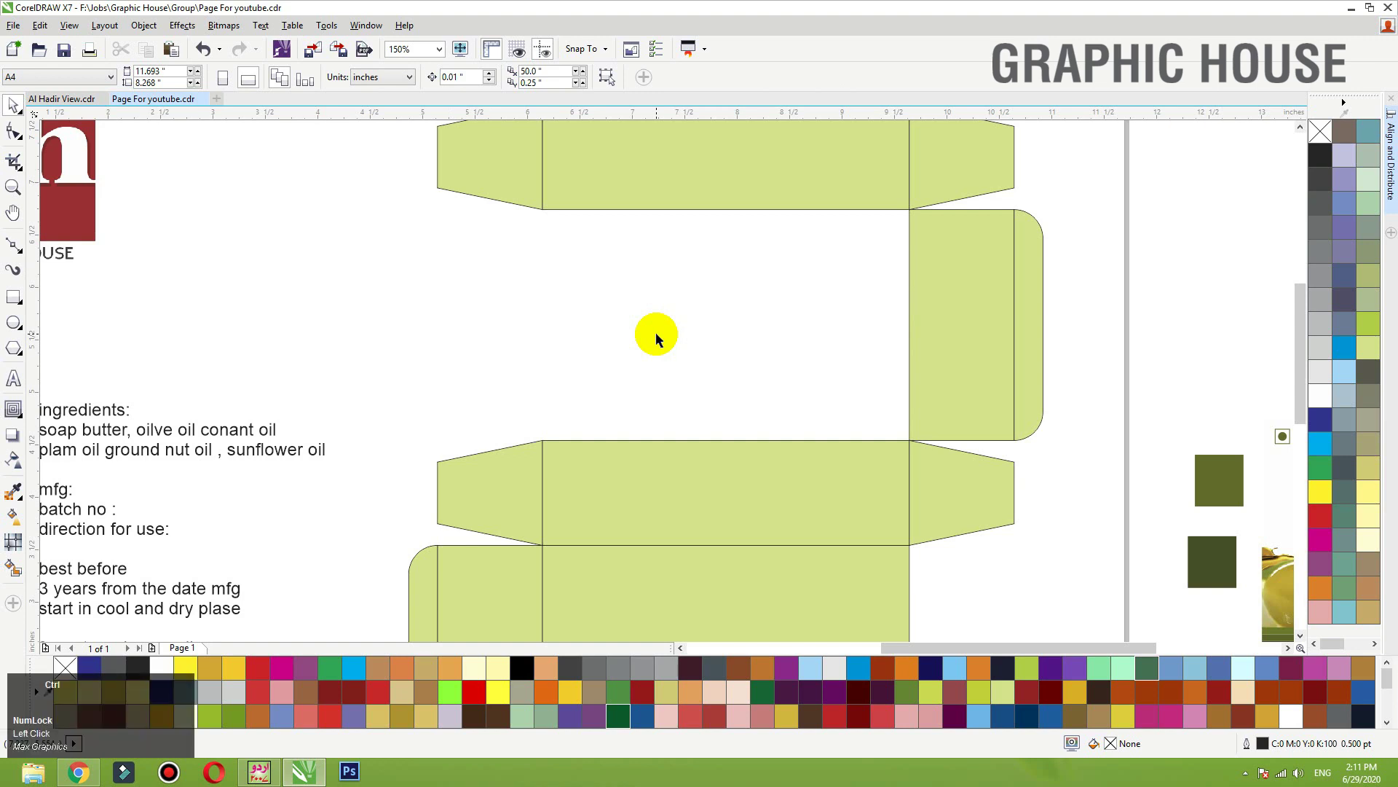
key("ctrl+v")
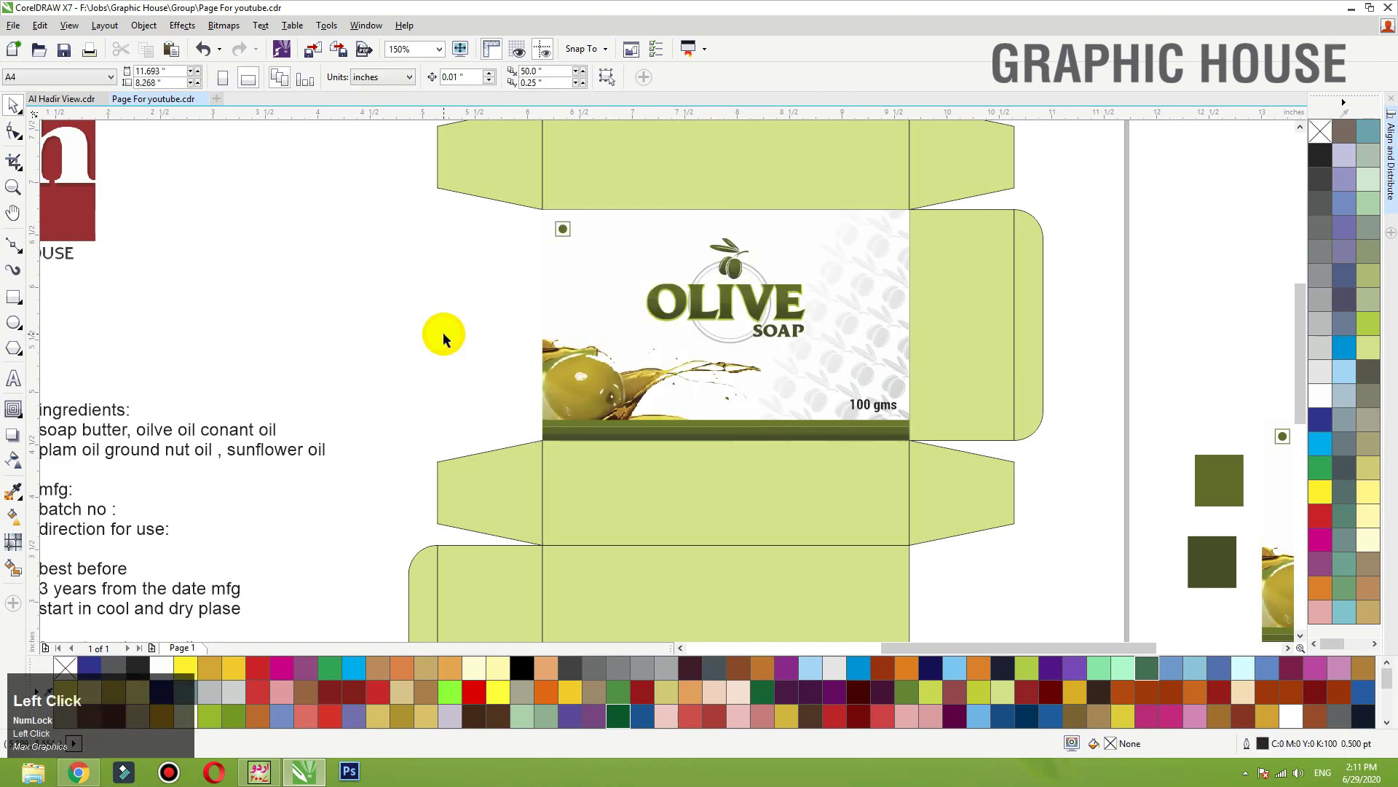
Step: Copy the dieline's side panel rectangle outside the page and rotate it to a horizontal position
scroll(432, 319, "down", 2)
left_click_drag(694, 309, 852, 304)
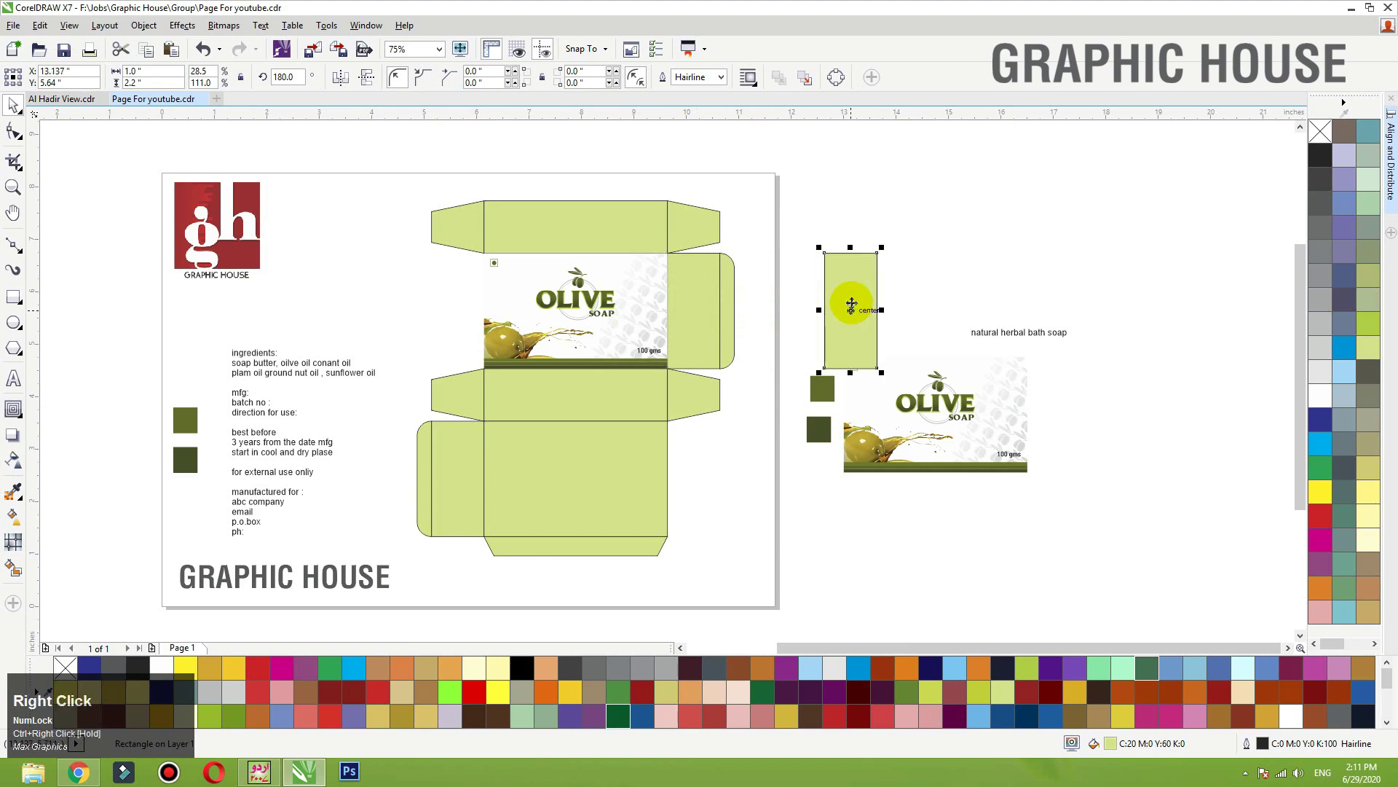
left_click_drag(884, 246, 782, 277)
Step: Fill the copied side panel rectangle with the dark green sampled from the darker colour swatch square
left_click(822, 388)
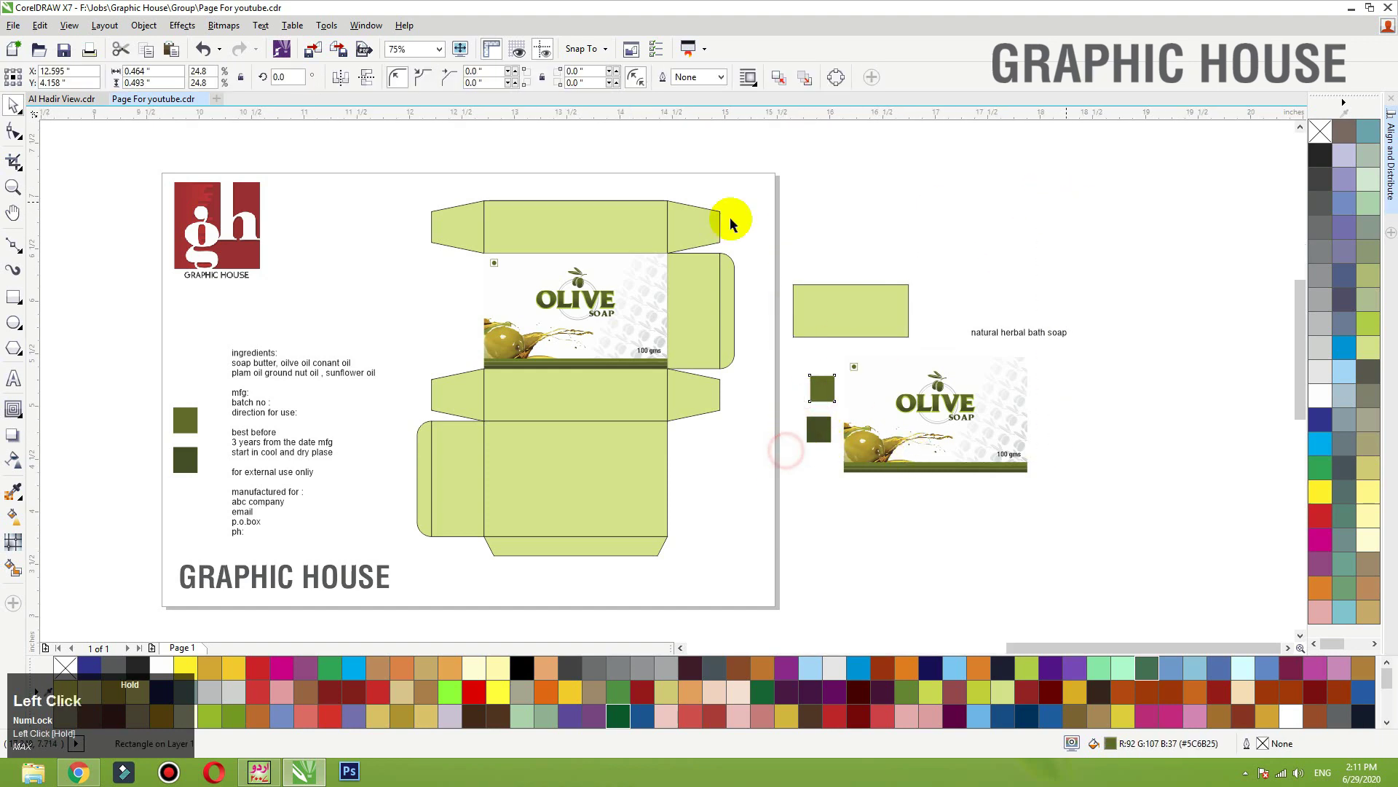
left_click(13, 490)
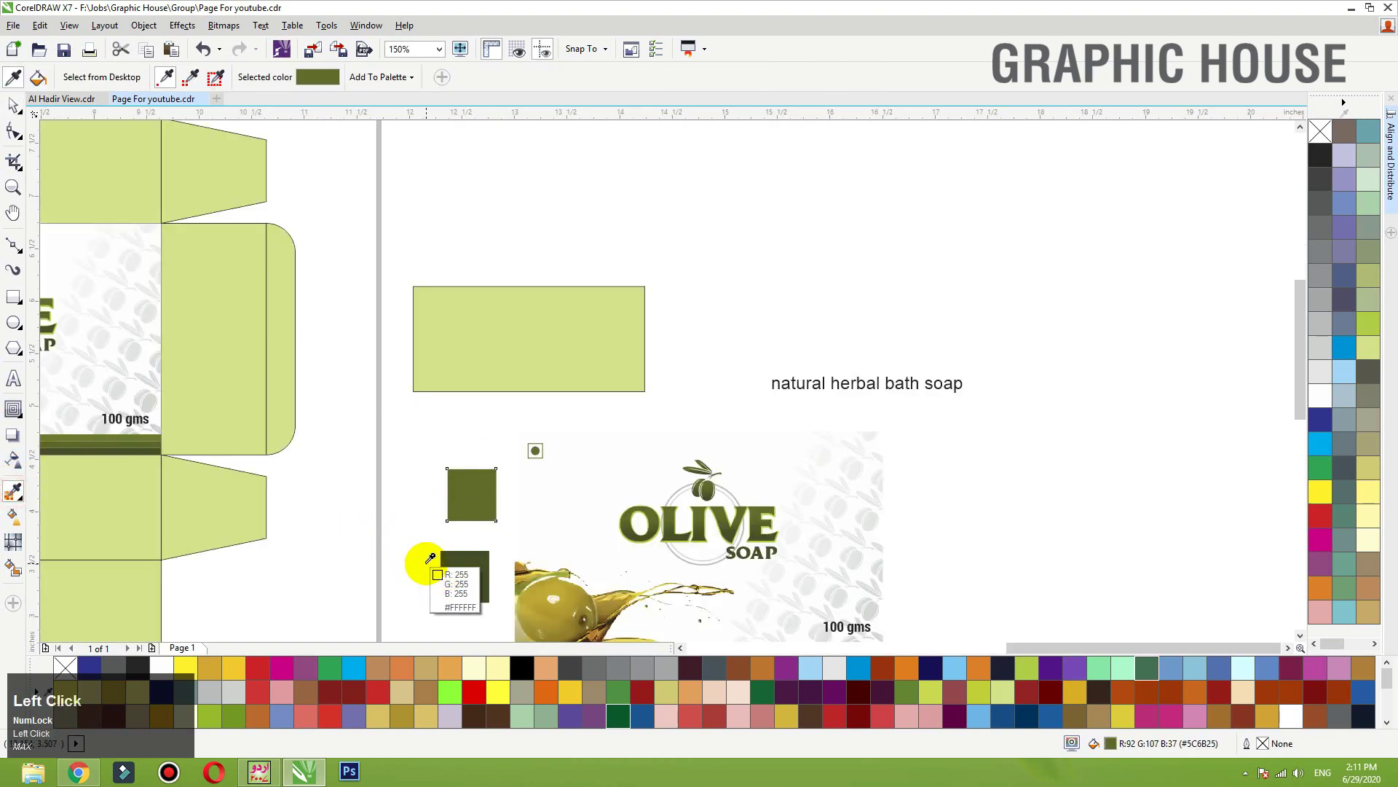
left_click(460, 579)
left_click(452, 334)
key("space")
left_click(516, 384)
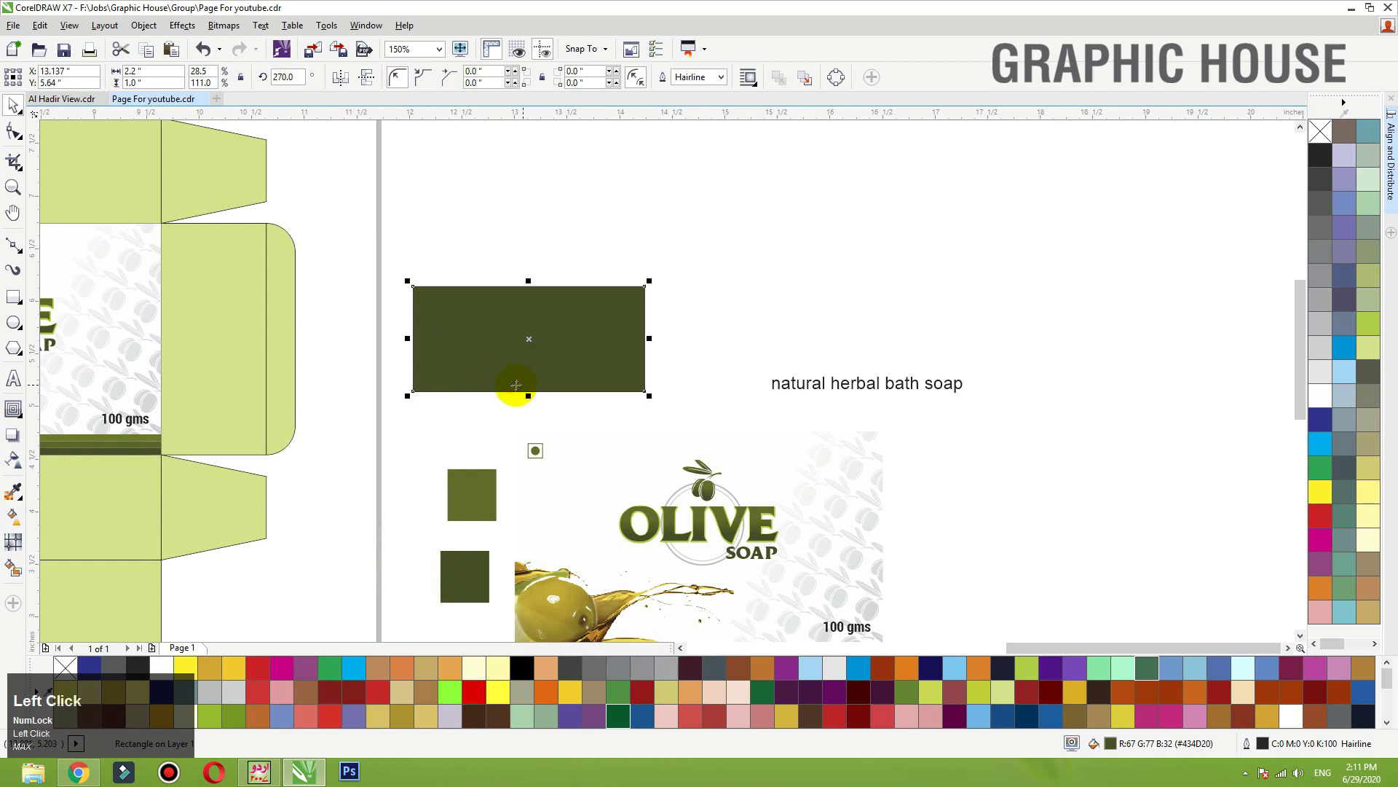
Step: Apply an elliptical fountain fill to the dark green rectangle, with a lighter olive green centre colour (#657820)
key("g")
left_click_drag(521, 391, 522, 292)
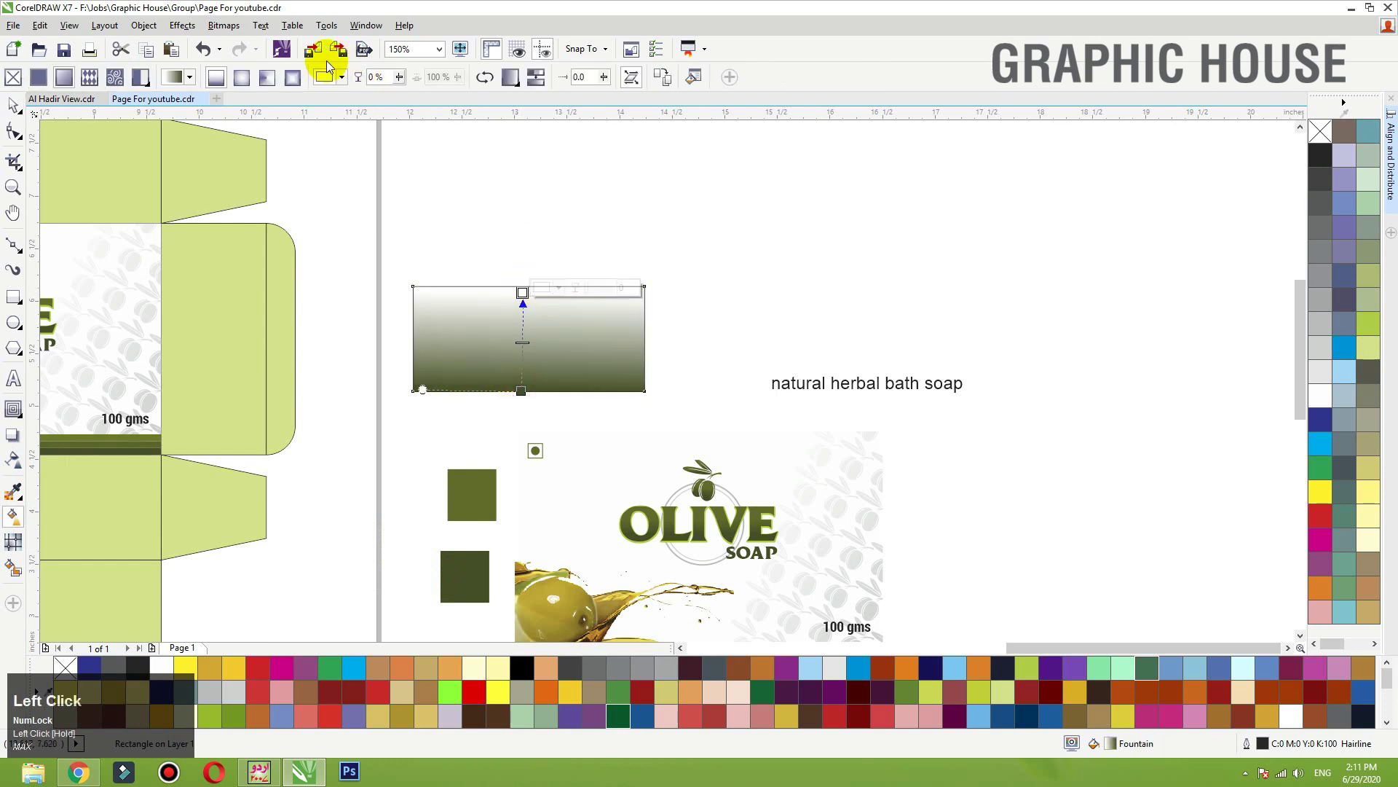
left_click(271, 79)
left_click(240, 76)
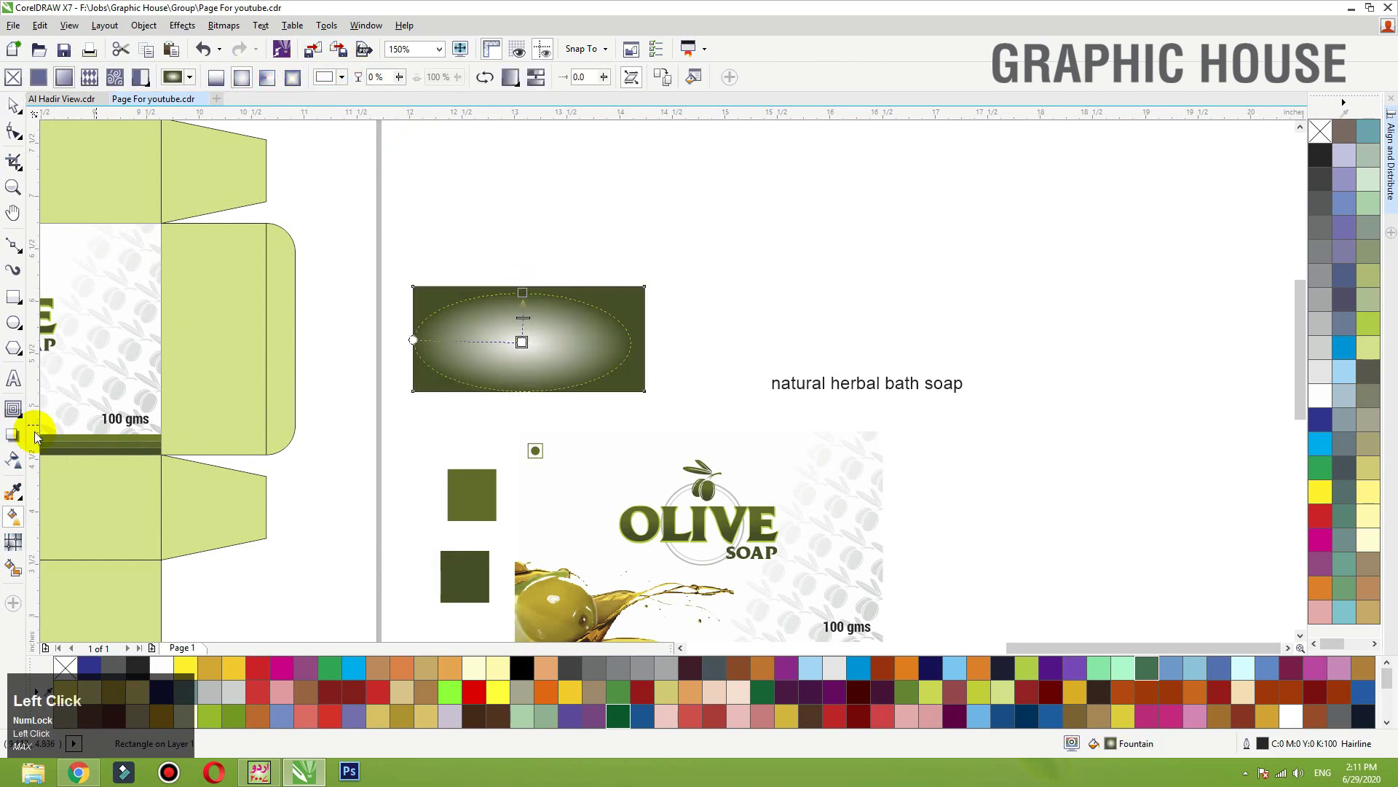
left_click(522, 342)
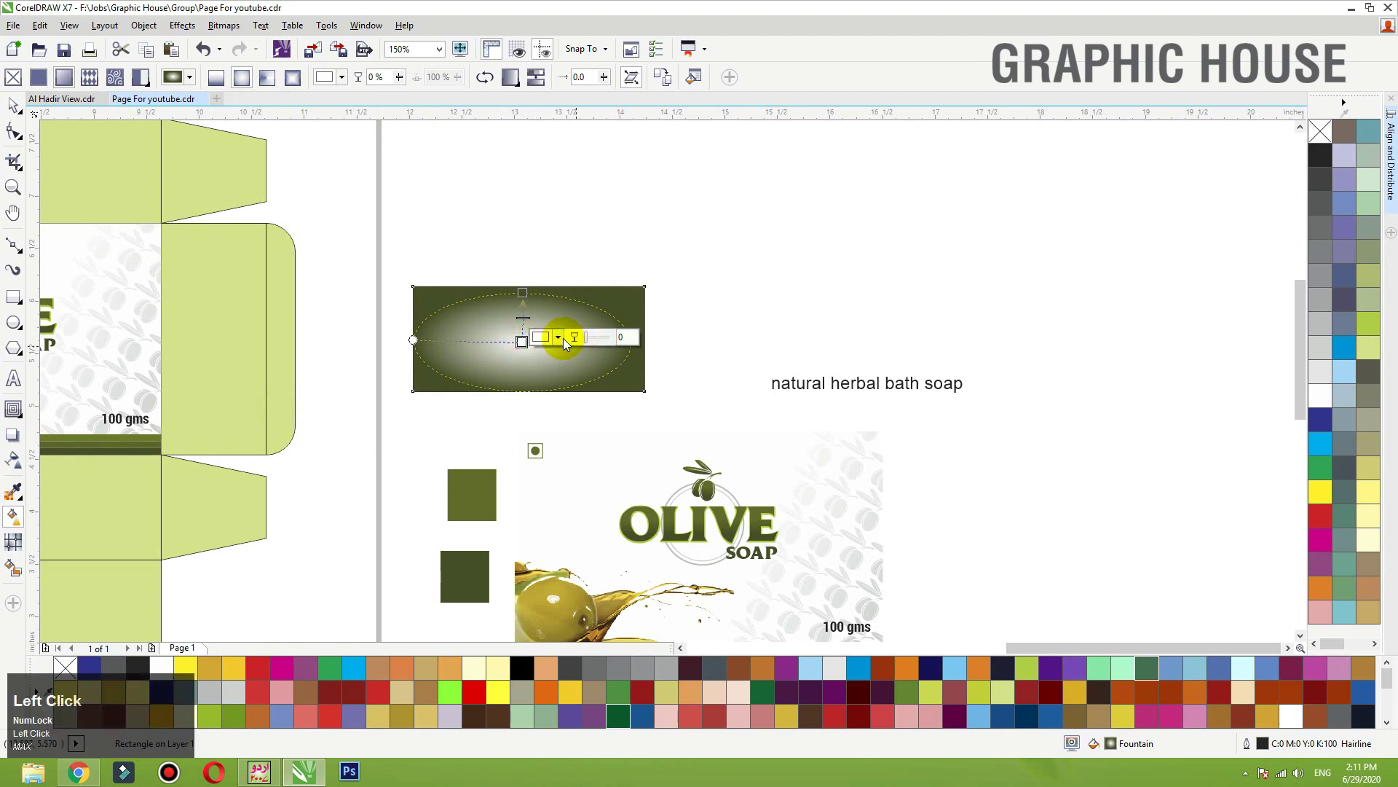
left_click(558, 336)
left_click(589, 368)
left_click(471, 501)
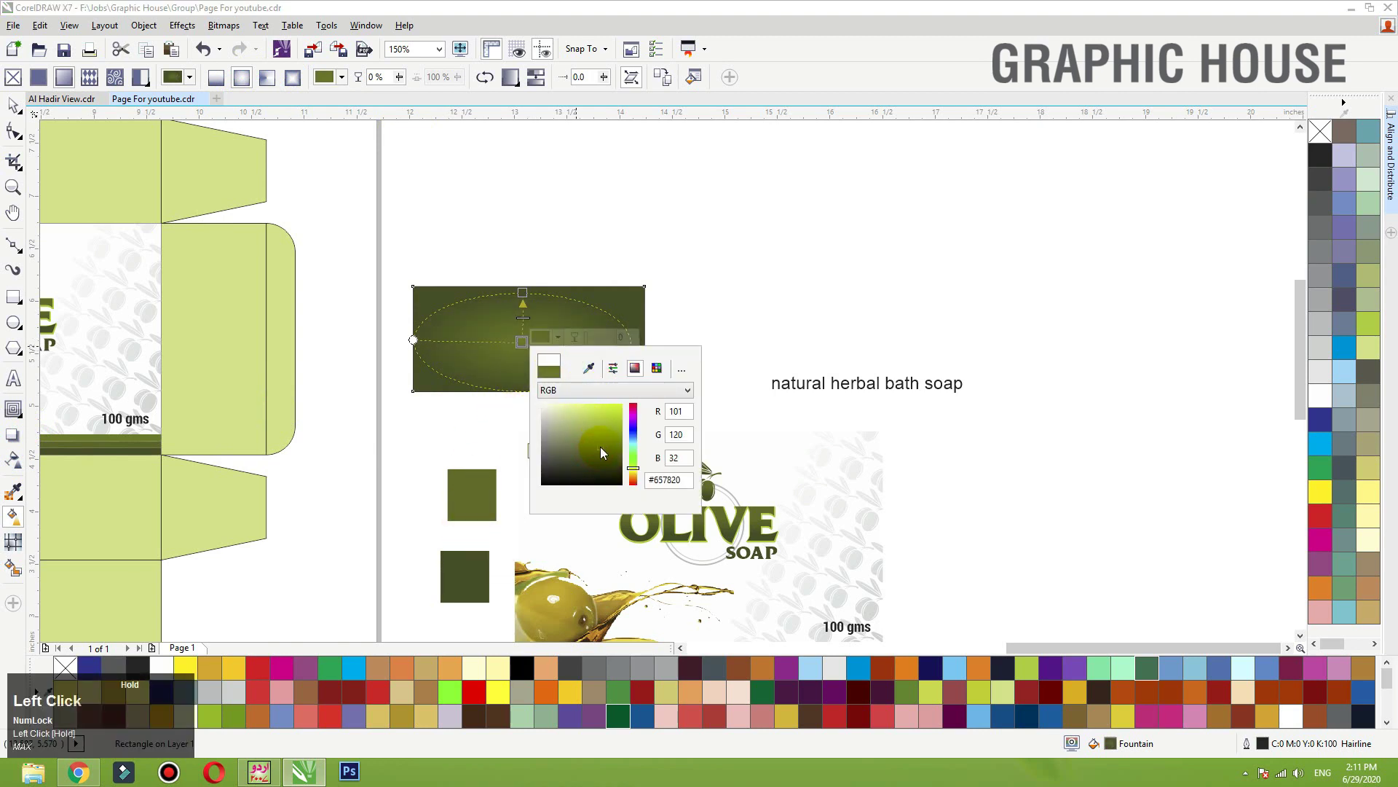
left_click(13, 106)
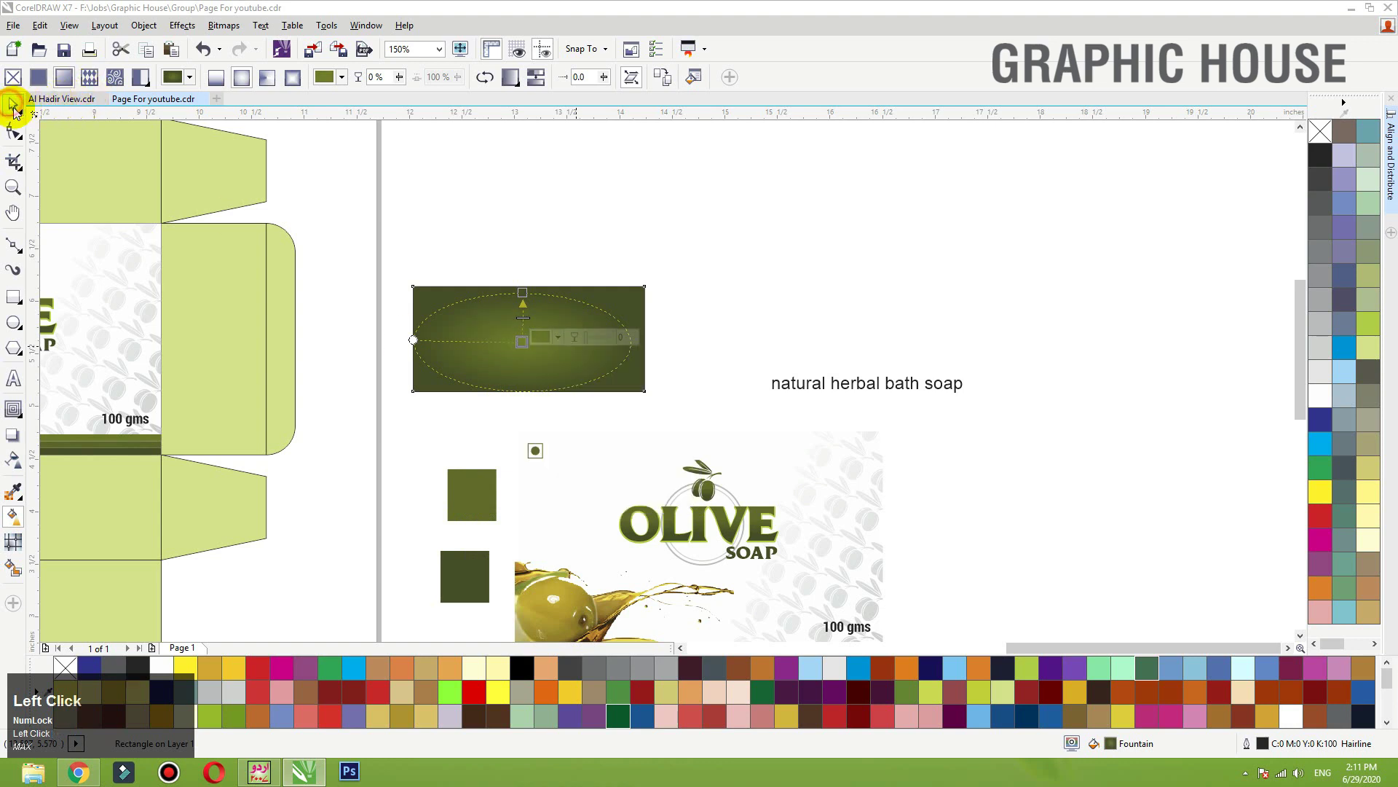
Step: Ungroup the spare front panel artwork and group its logo elements together
scroll(710, 338, "down", 1)
left_click_drag(933, 252, 449, 553)
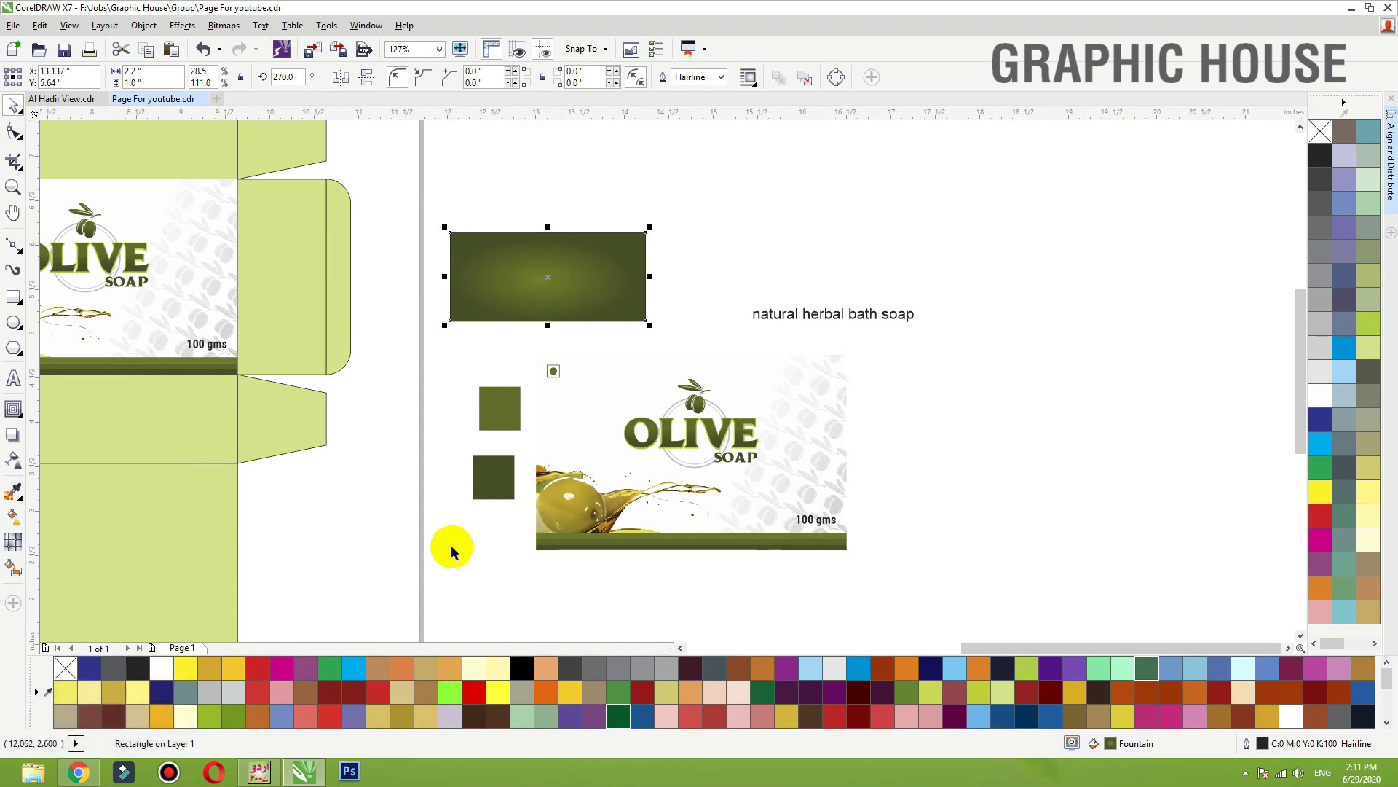
left_click(632, 442)
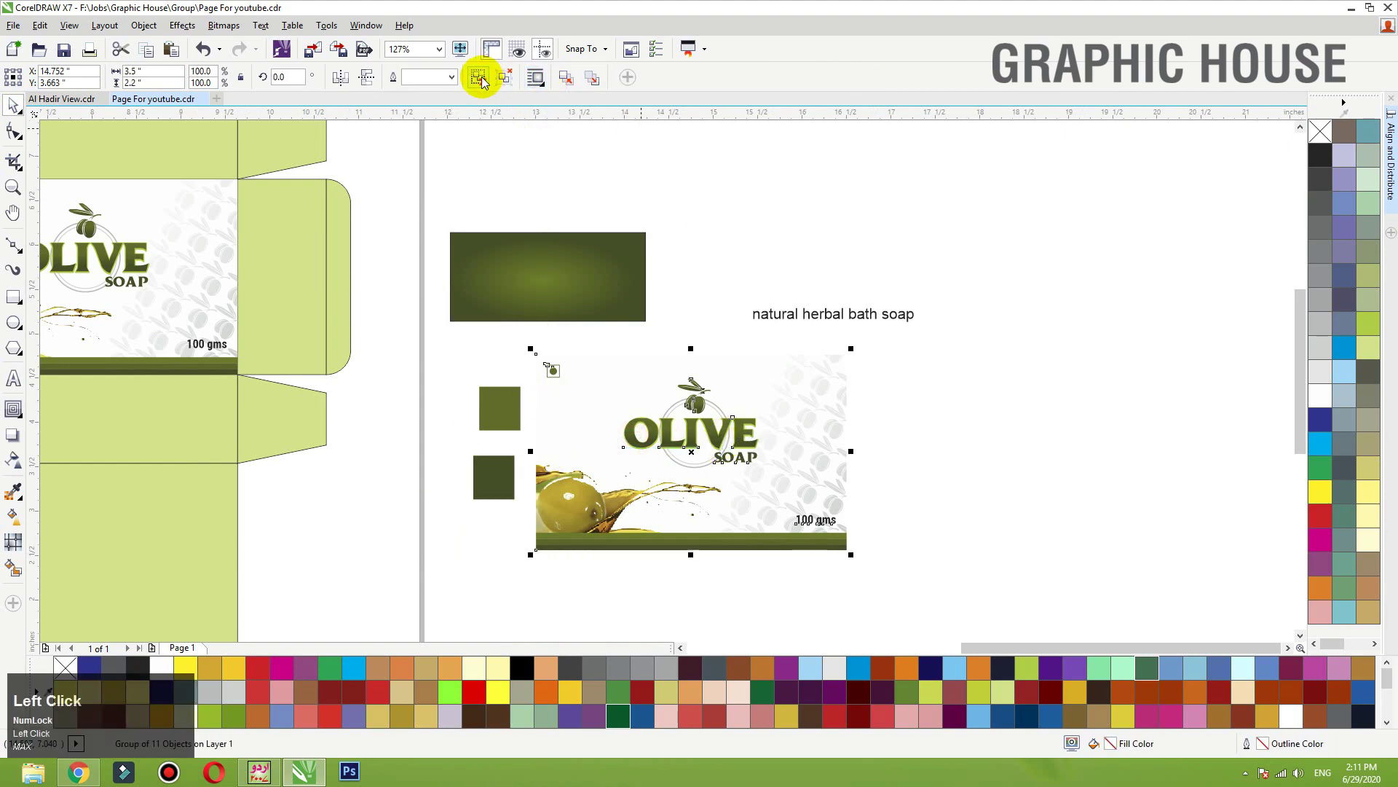
left_click_drag(1054, 343, 575, 478)
key("ctrl+g")
Step: Place a copy of the grouped logo on the gradient side panel rectangle
left_click_drag(695, 431, 549, 275)
right_click(549, 275)
key("shift+F2")
key("F3")
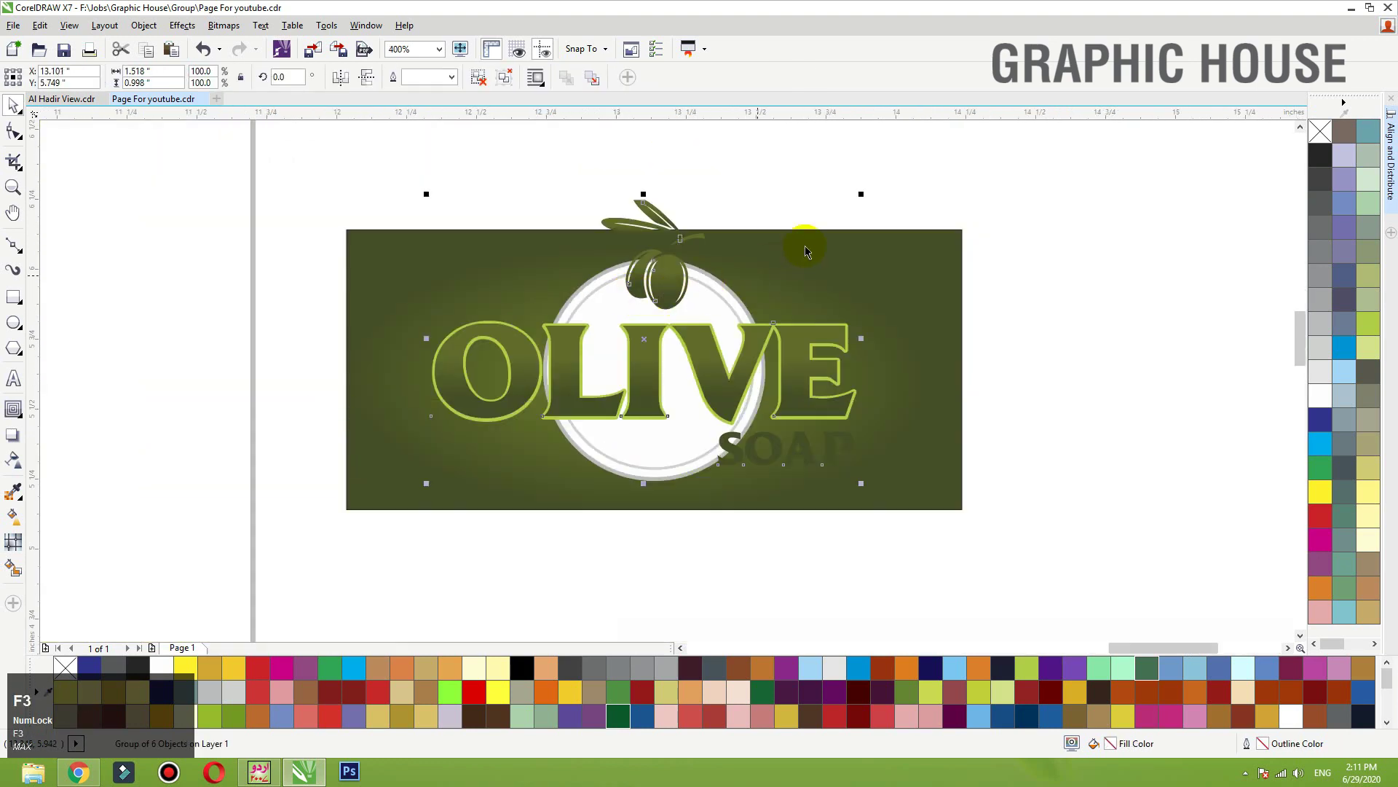
Step: Shrink the copied logo to about 0.87 in wide and centre it on the gradient rectangle
left_click_drag(862, 198, 774, 210)
left_click(837, 276, "shift")
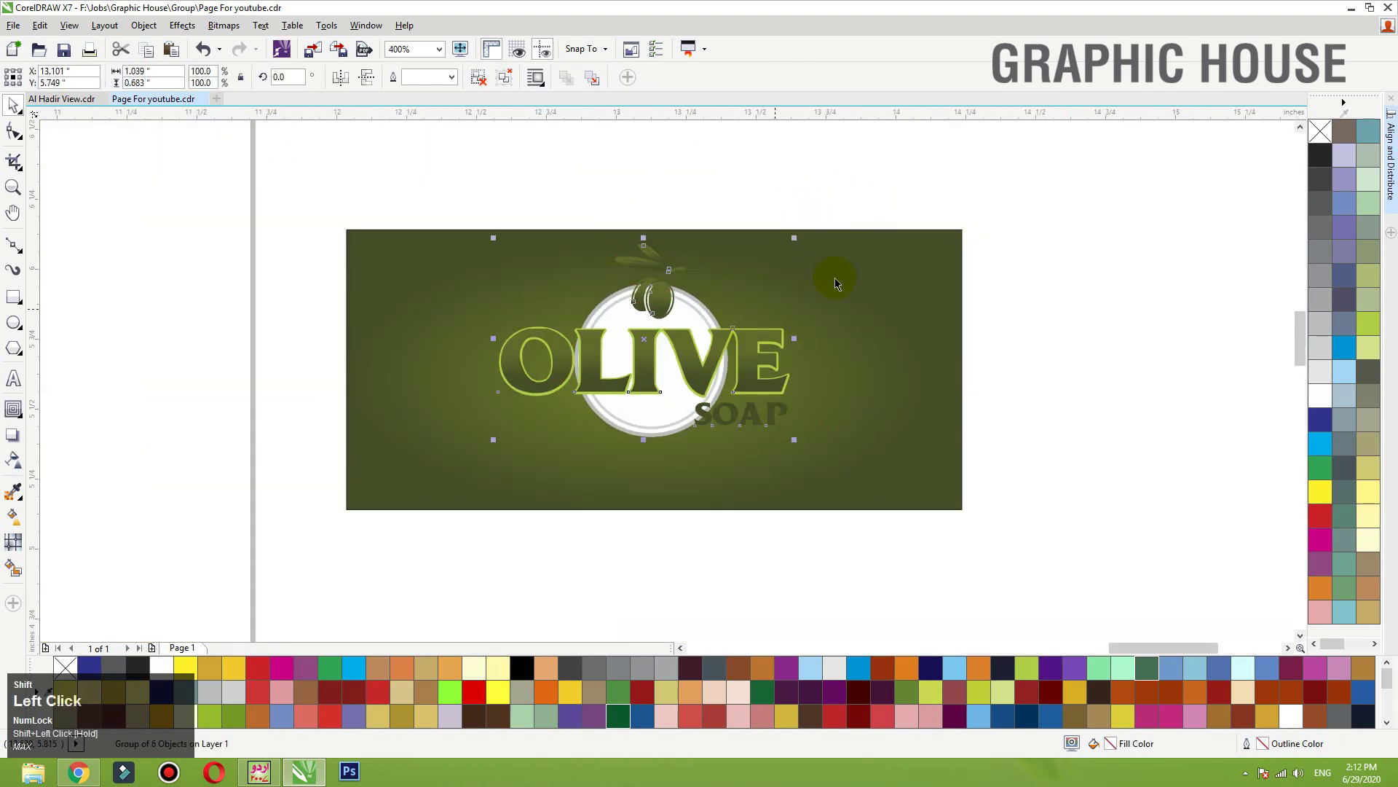
key("c")
key("e")
left_click(855, 164)
left_click(786, 360)
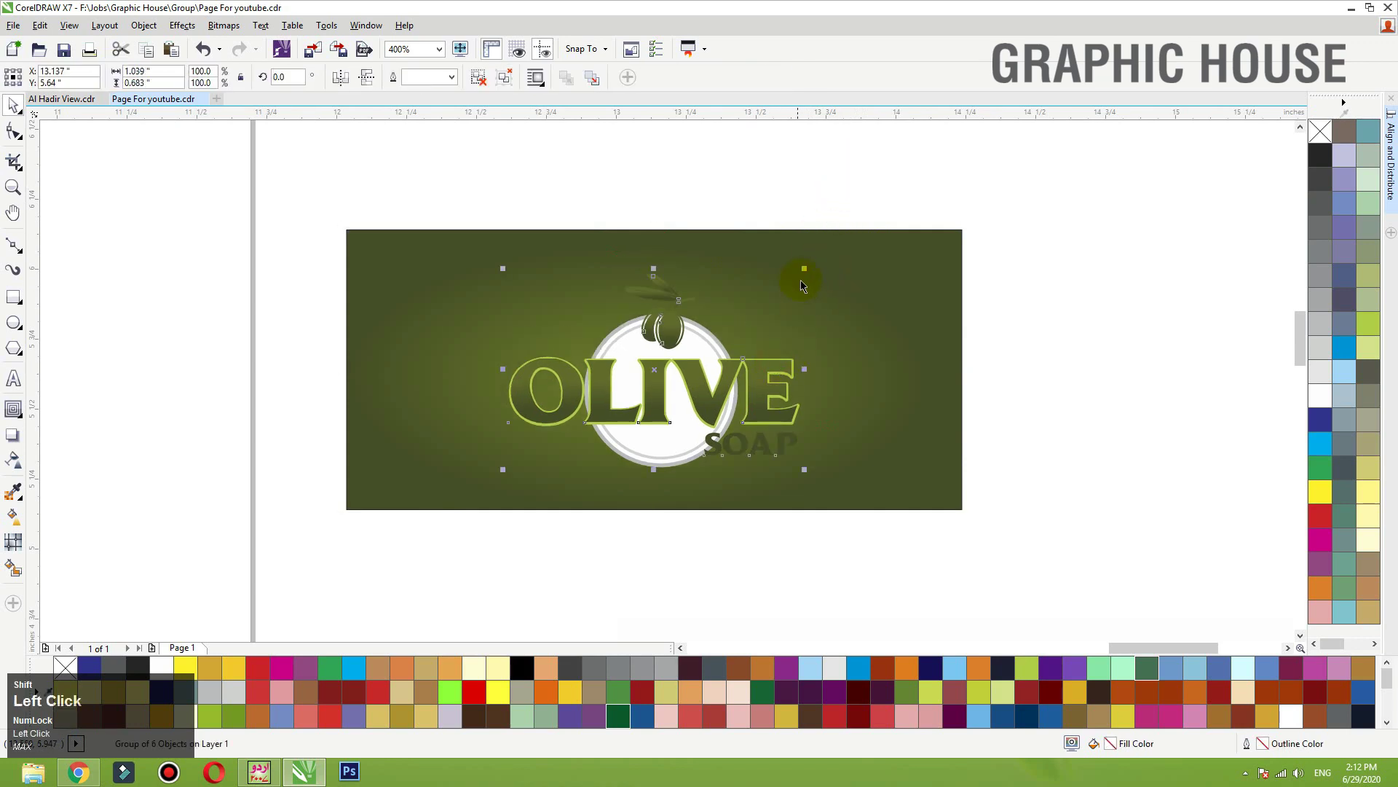
left_click_drag(803, 271, 778, 267)
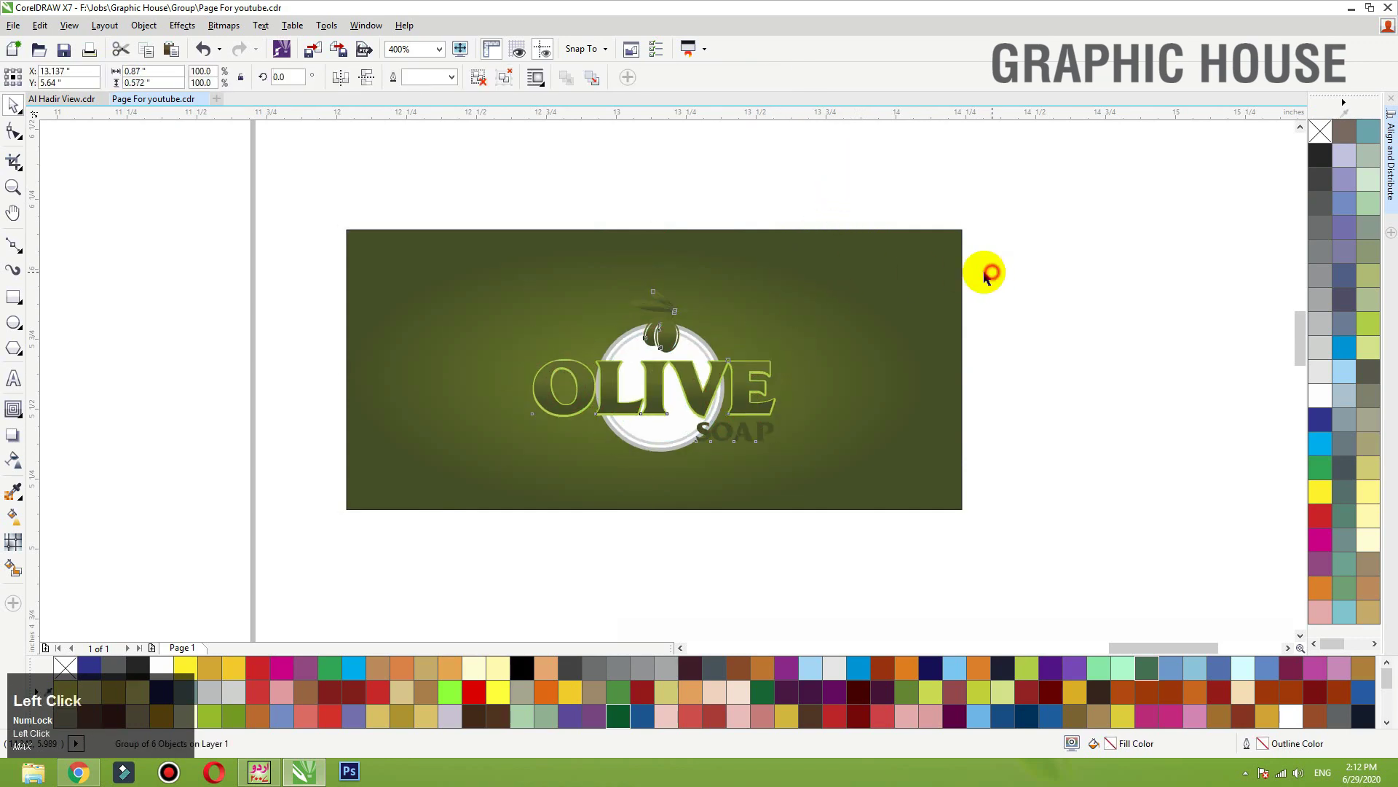
Step: Move the logo up slightly and centre it horizontally on the gradient rectangle
left_click(865, 272)
key("shift+F2")
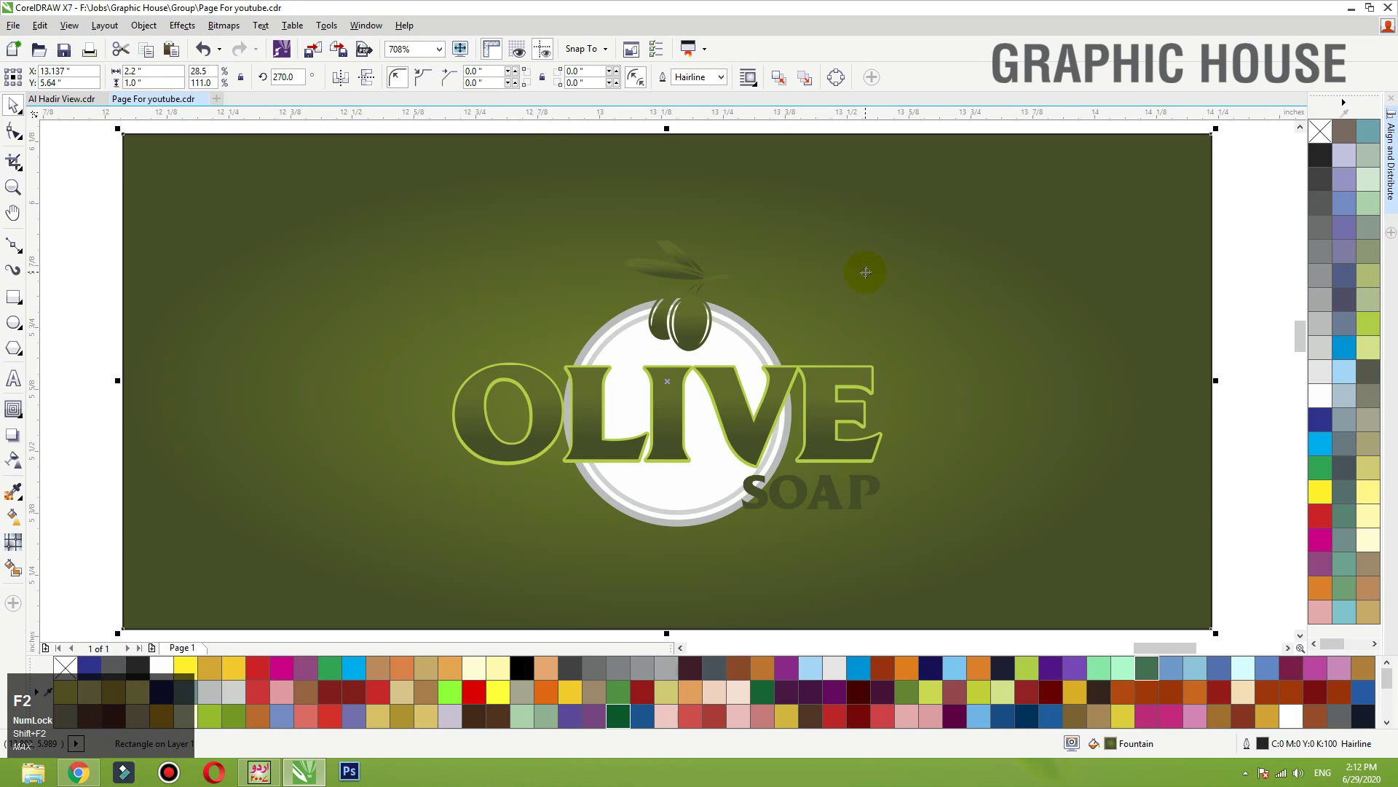
left_click(693, 315)
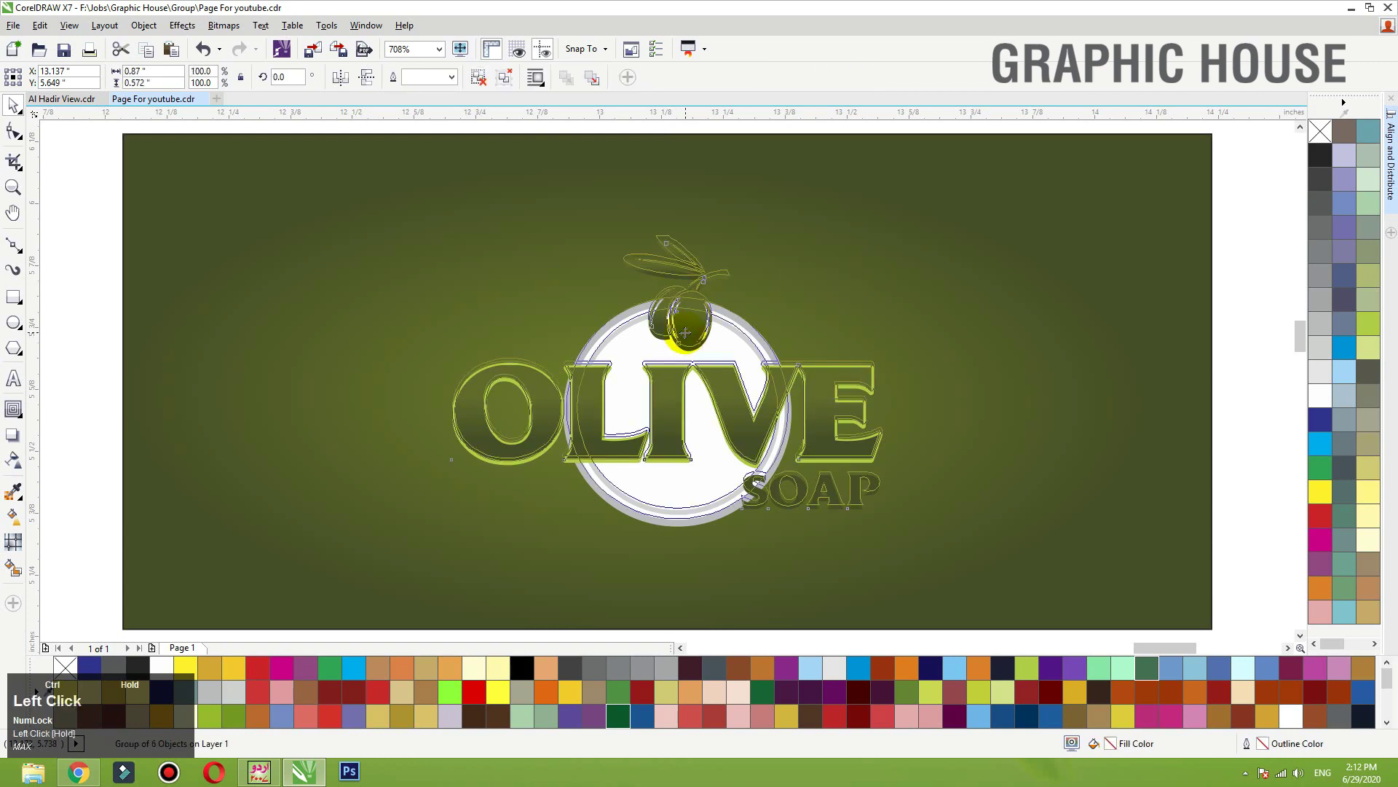
left_click(884, 196)
scroll(946, 233, "down", 3)
left_click(1105, 250)
left_click_drag(1142, 156, 384, 618)
left_click(689, 316)
left_click(923, 297, "shift")
key("shift+c")
left_click(1131, 294)
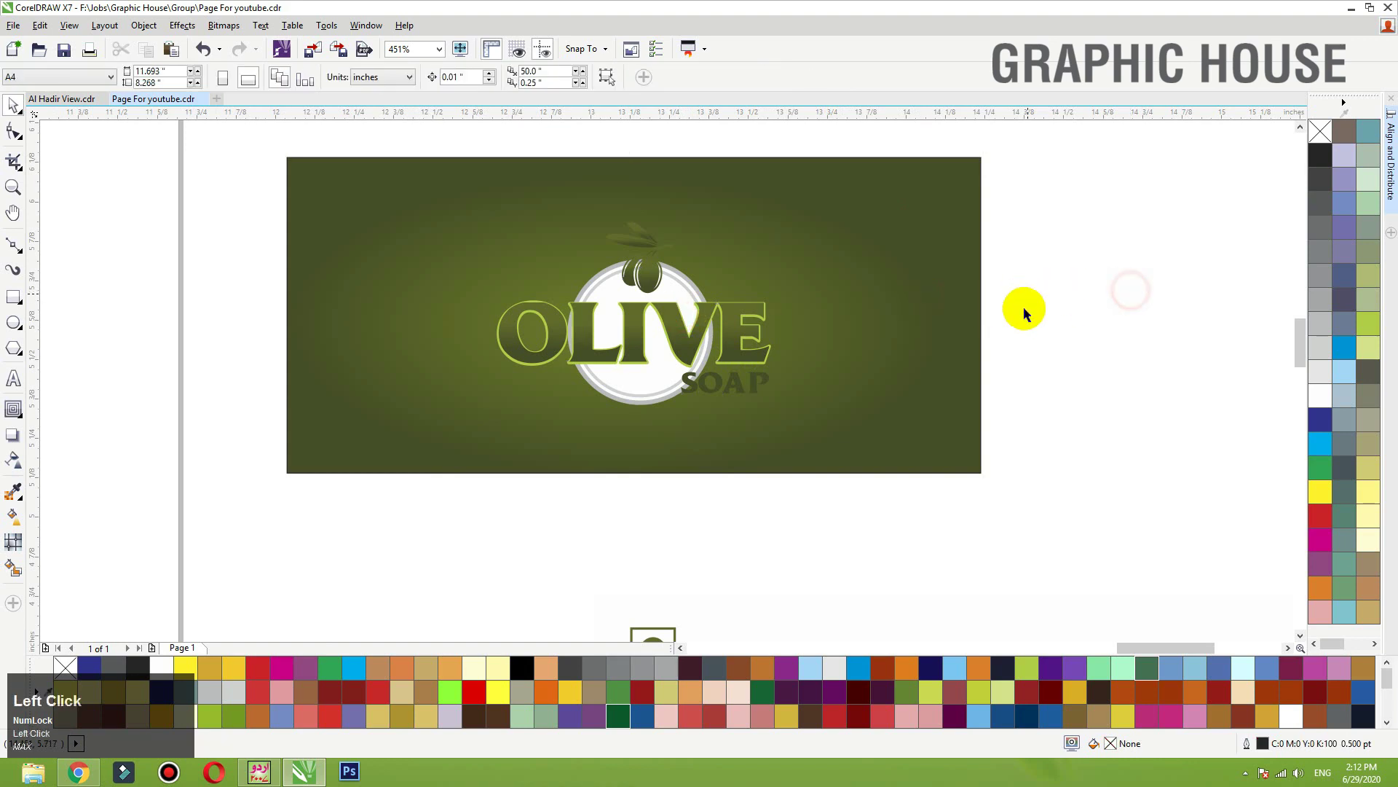
Step: Draw a circle about 1.12 in across over the logo, fill it light green without outline, and widen it to about 1.4 in
left_click(14, 323)
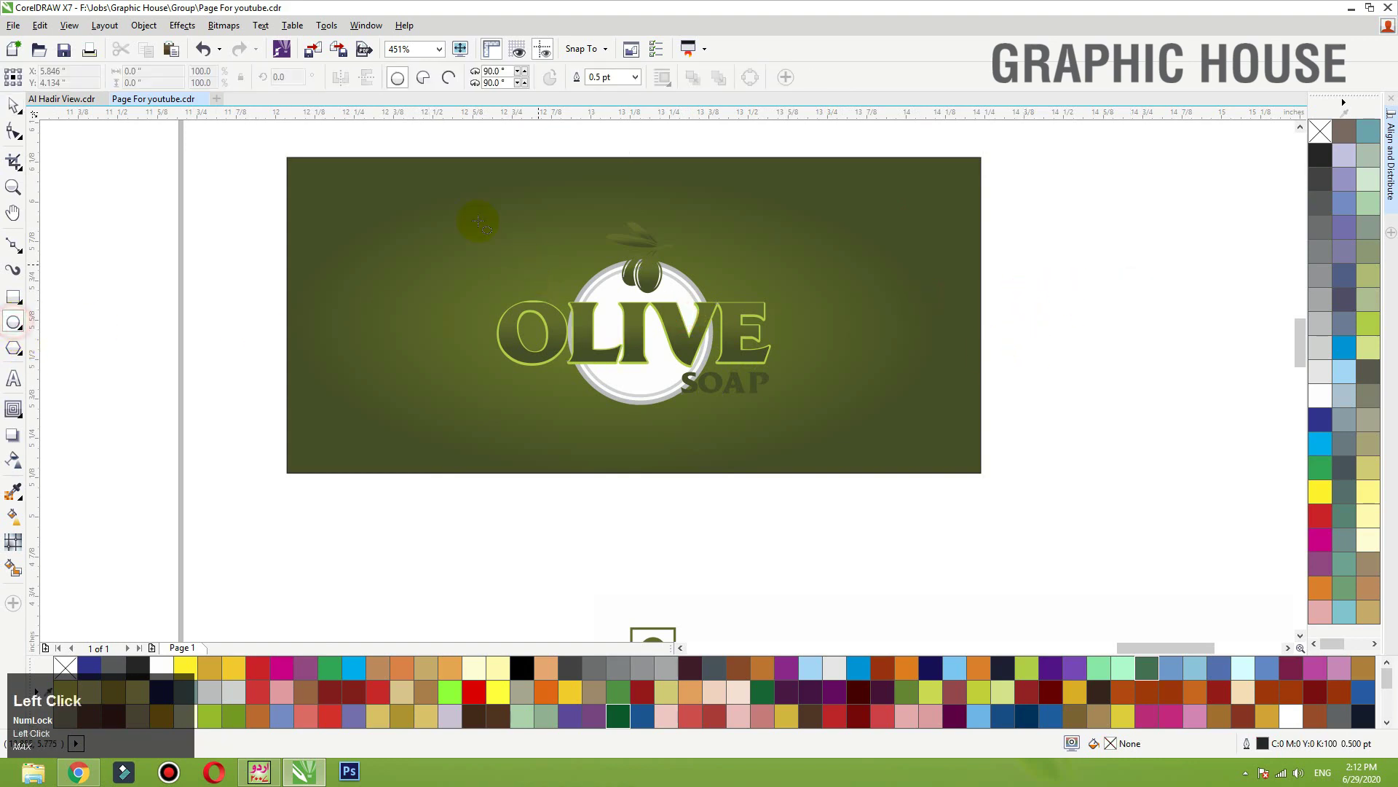
left_click_drag(439, 193, 789, 474)
key("space")
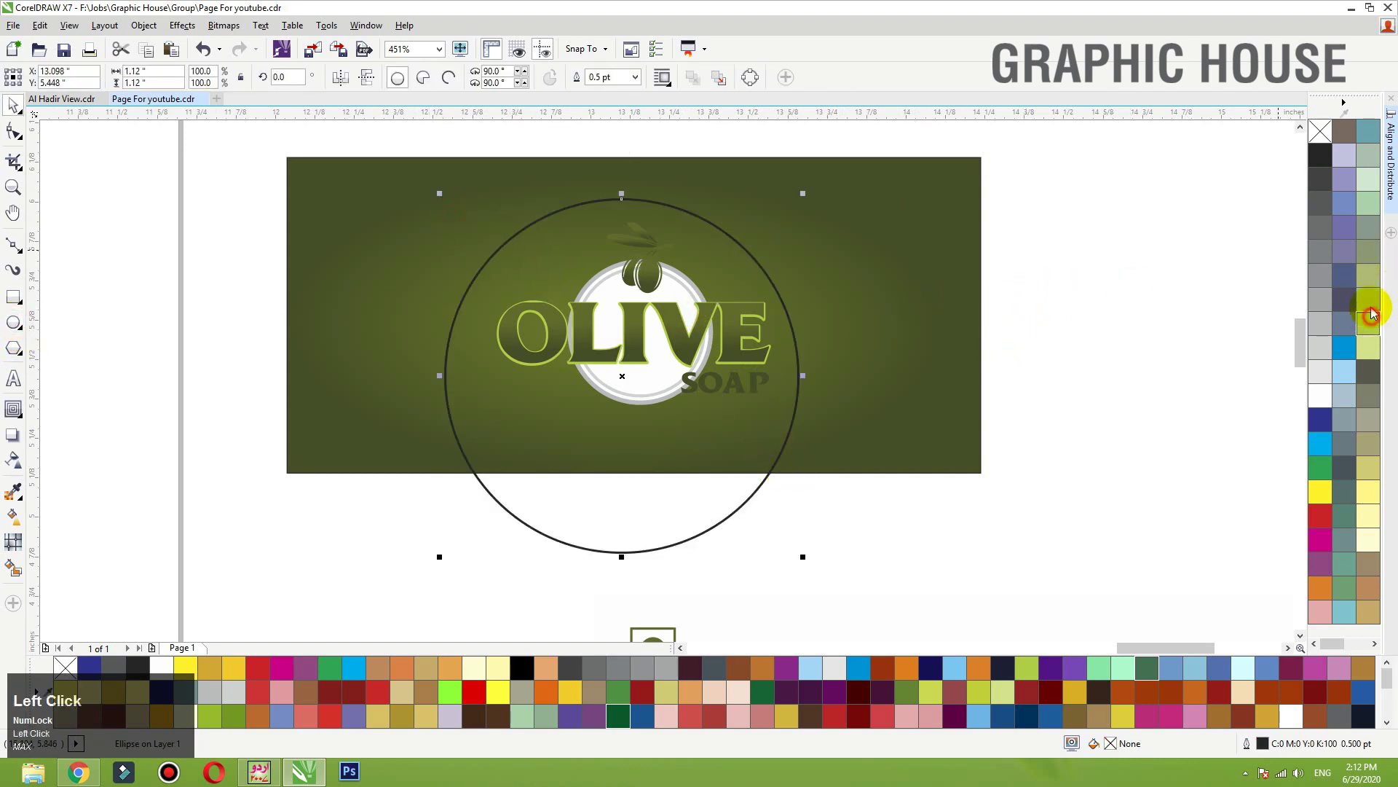
left_click(1369, 313)
right_click(1320, 131)
left_click_drag(753, 312, 843, 354)
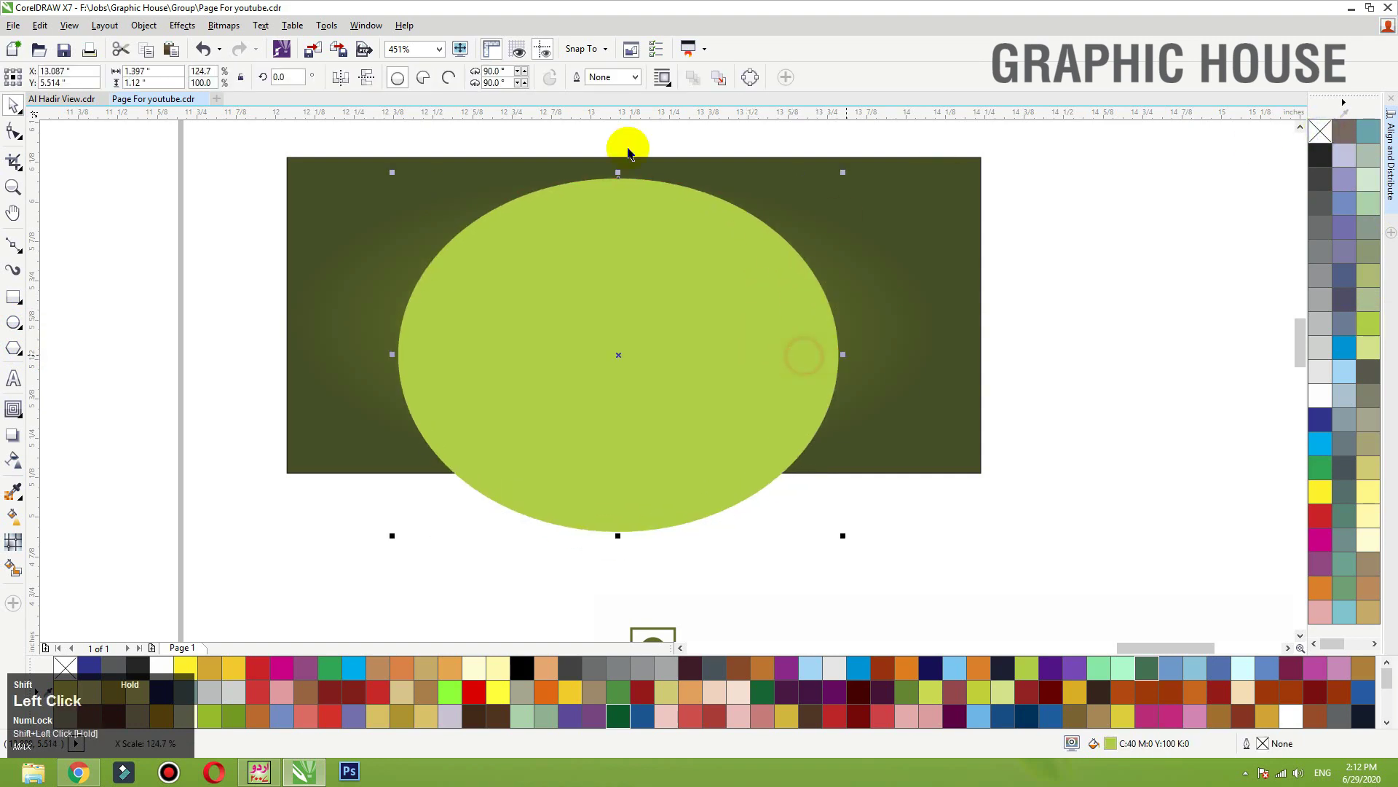
Step: Convert the light green ellipse to a bitmap and apply a Gaussian Blur with a 63-pixel radius
left_click(224, 25)
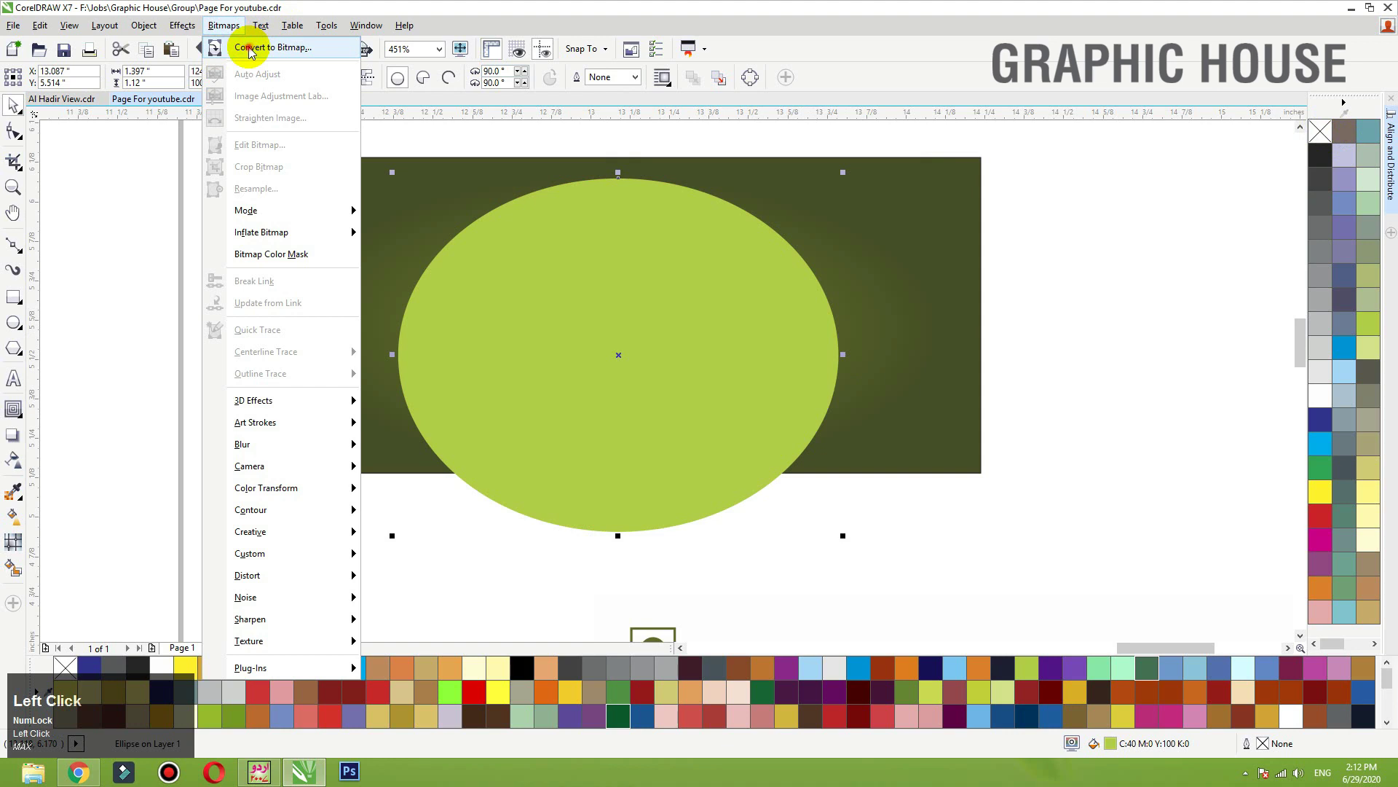
left_click(248, 49)
left_click(646, 459)
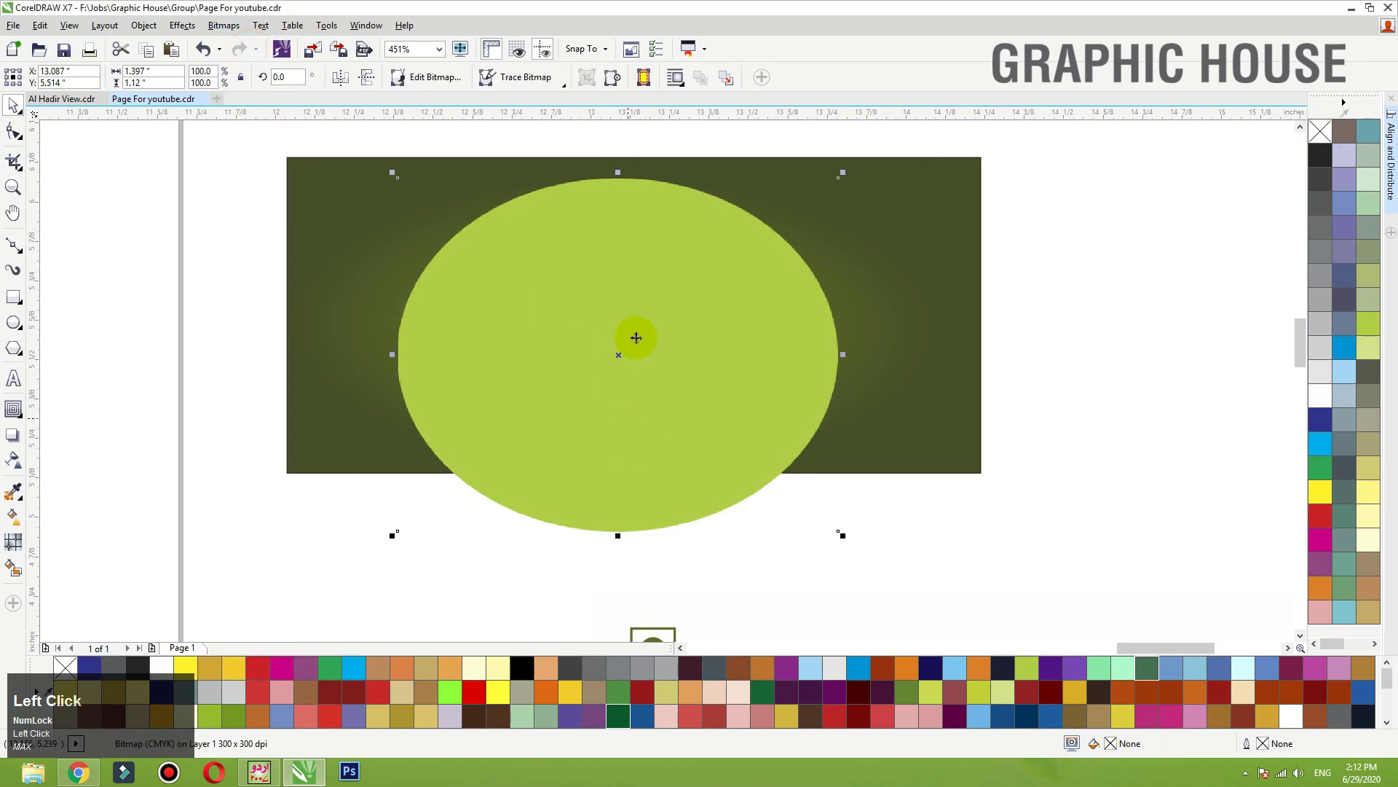
left_click(224, 26)
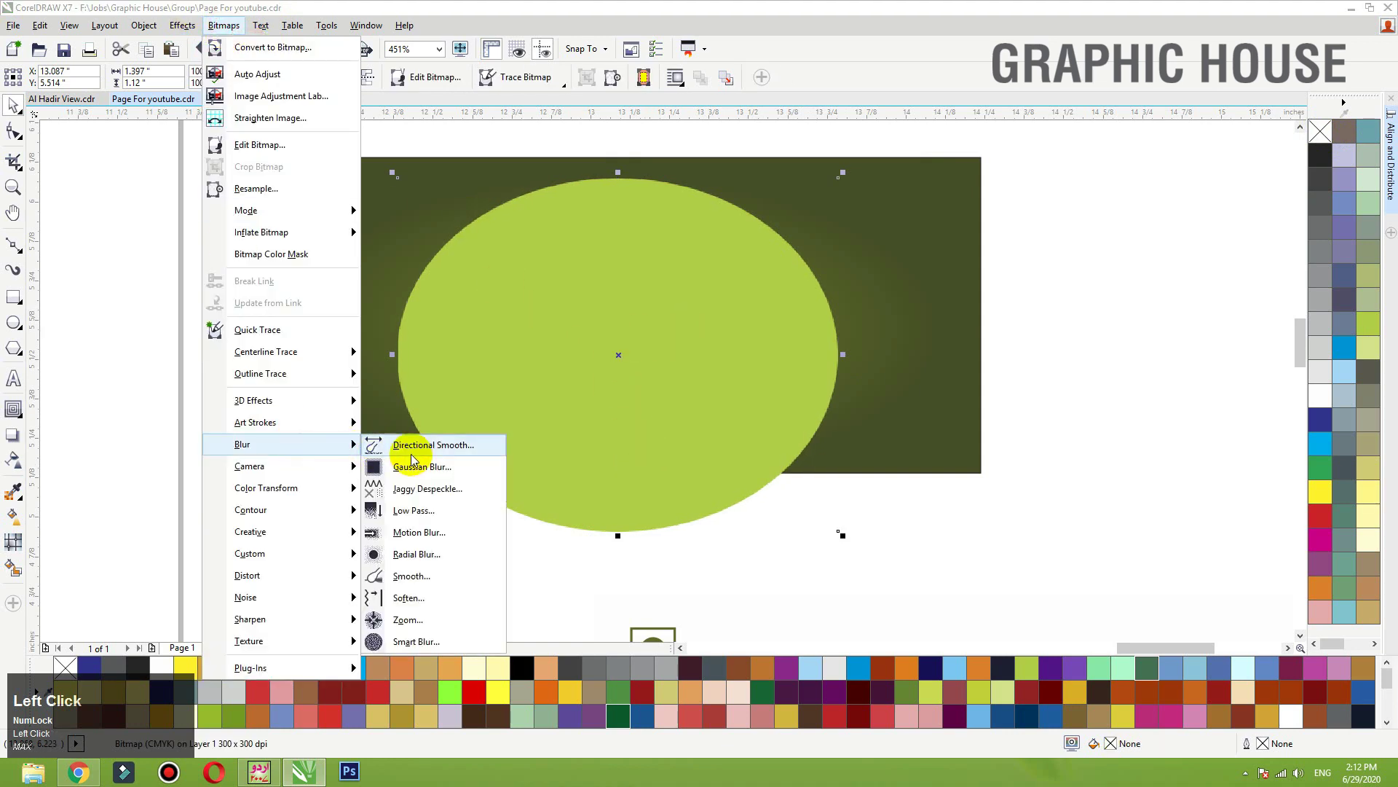
left_click(468, 441)
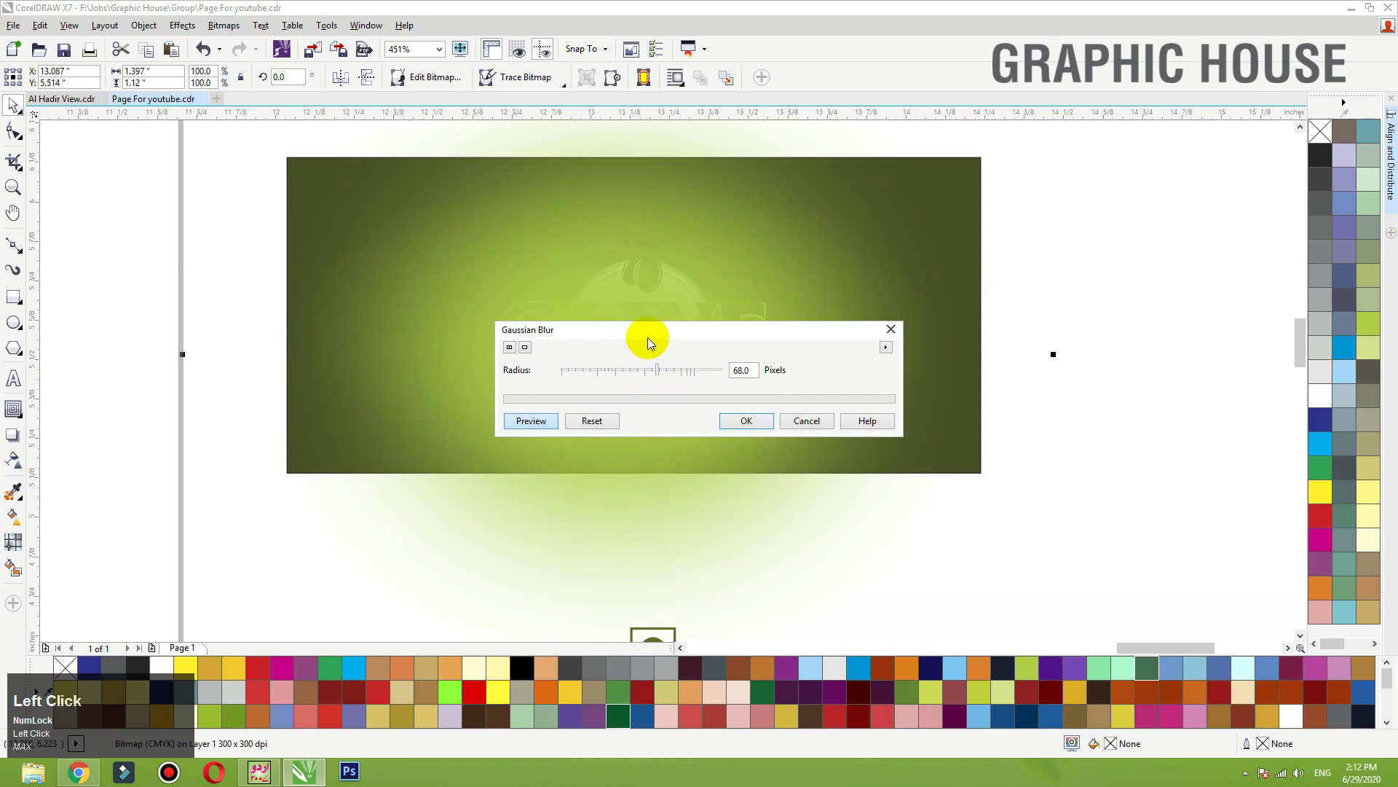
left_click_drag(648, 338, 959, 190)
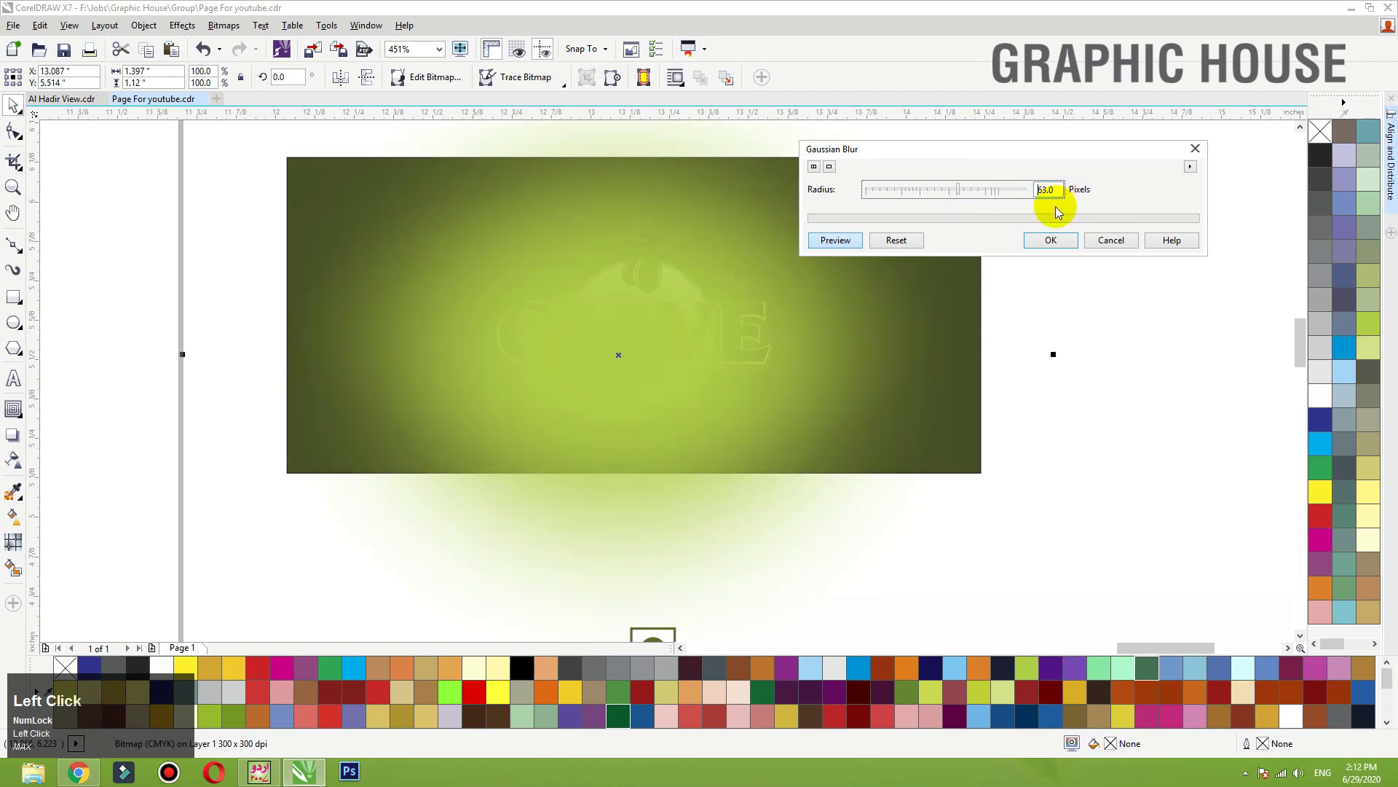
left_click(1052, 241)
Step: PowerClip the blurred green glow inside the gradient rectangle and centre it behind the logo
left_click_drag(741, 315, 1055, 250)
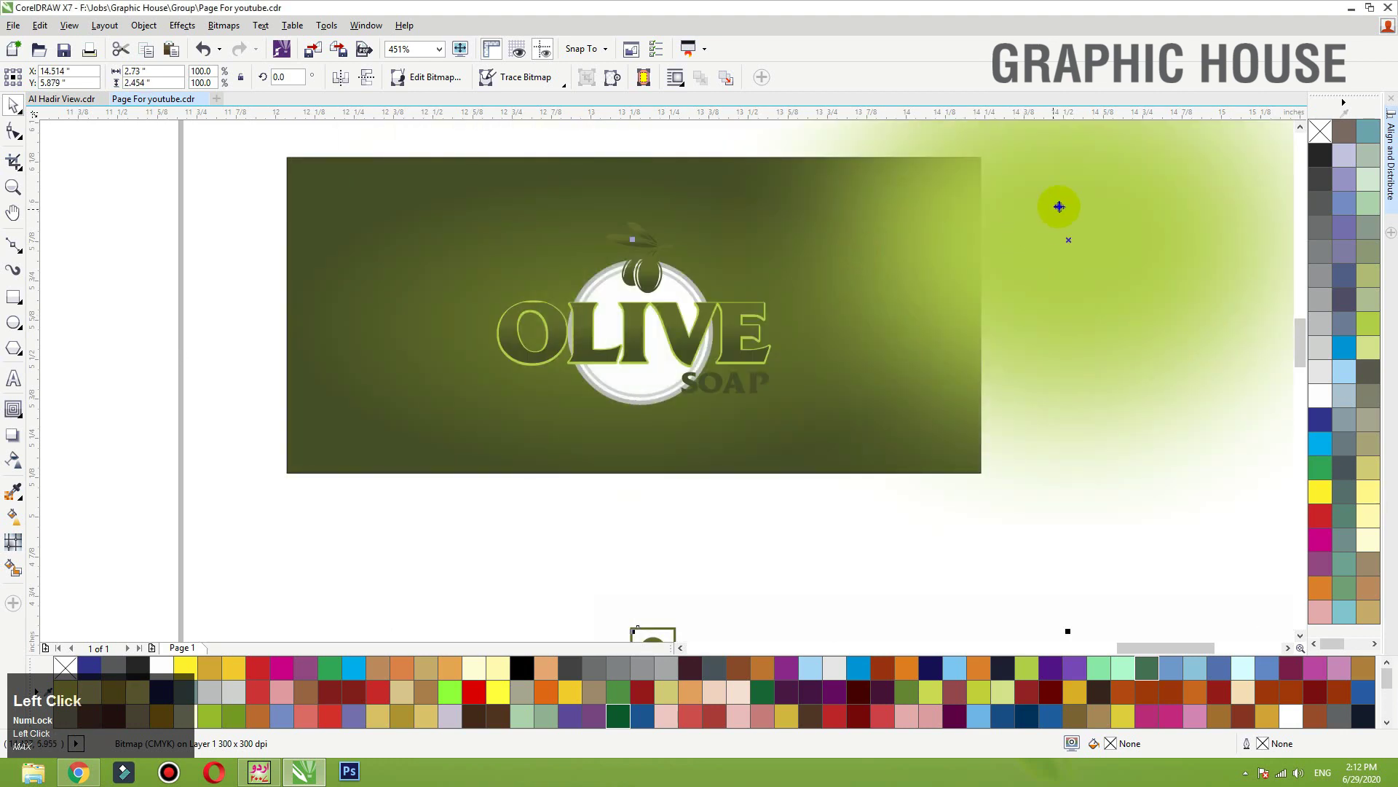
right_click(1060, 207)
left_click(1071, 212)
left_click(328, 210)
left_click(794, 222, "ctrl")
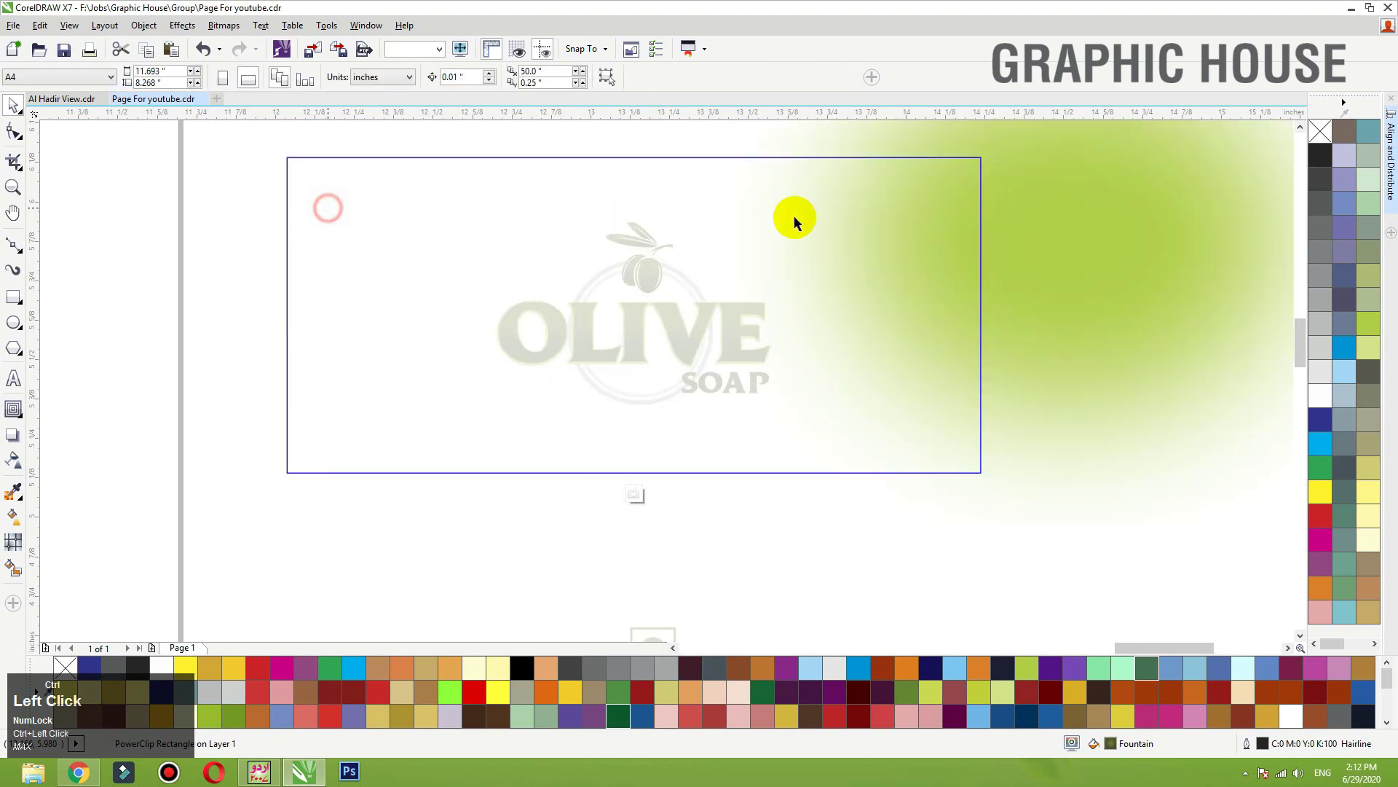
left_click_drag(905, 250, 628, 302)
left_click(1147, 244, "ctrl")
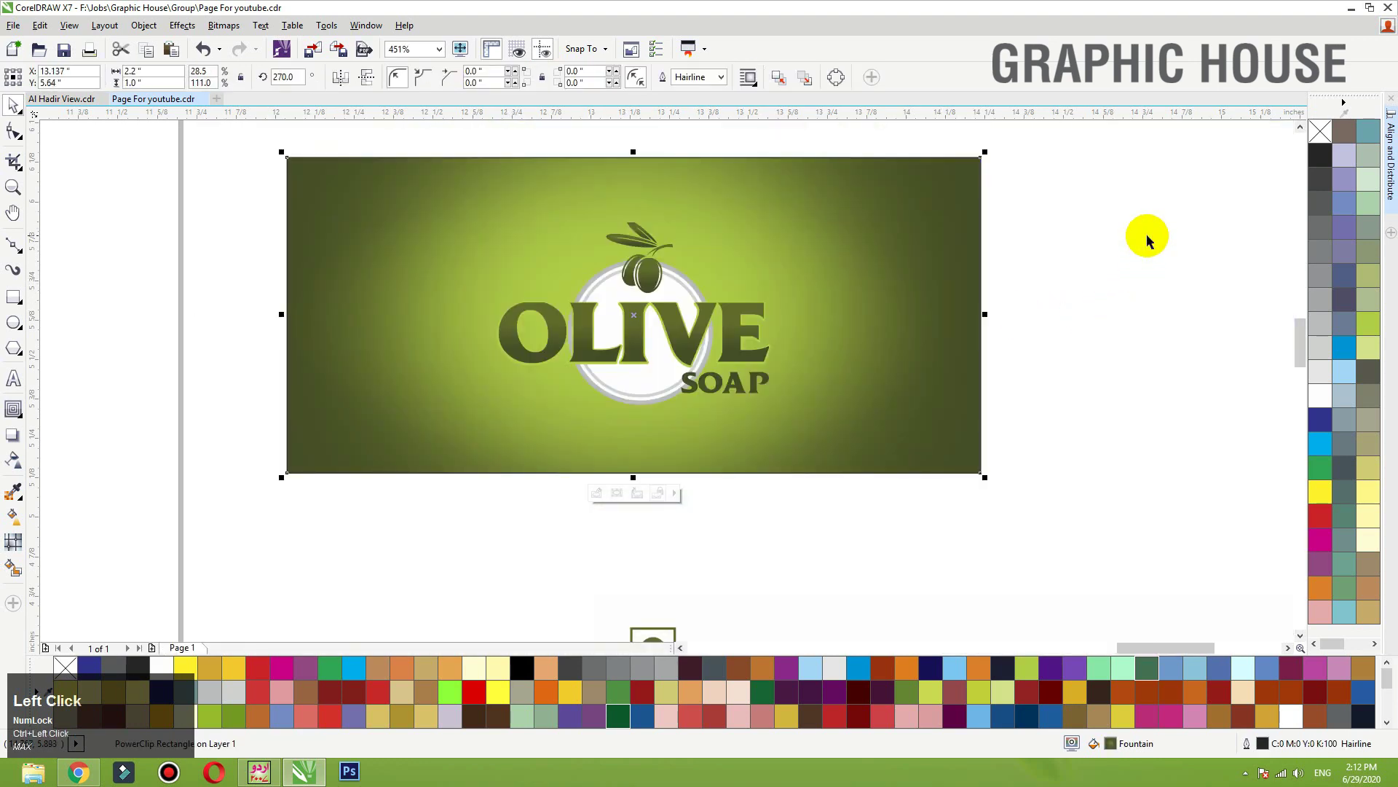
Step: Fill the word SOAP in the side panel logo with white
left_click(743, 391)
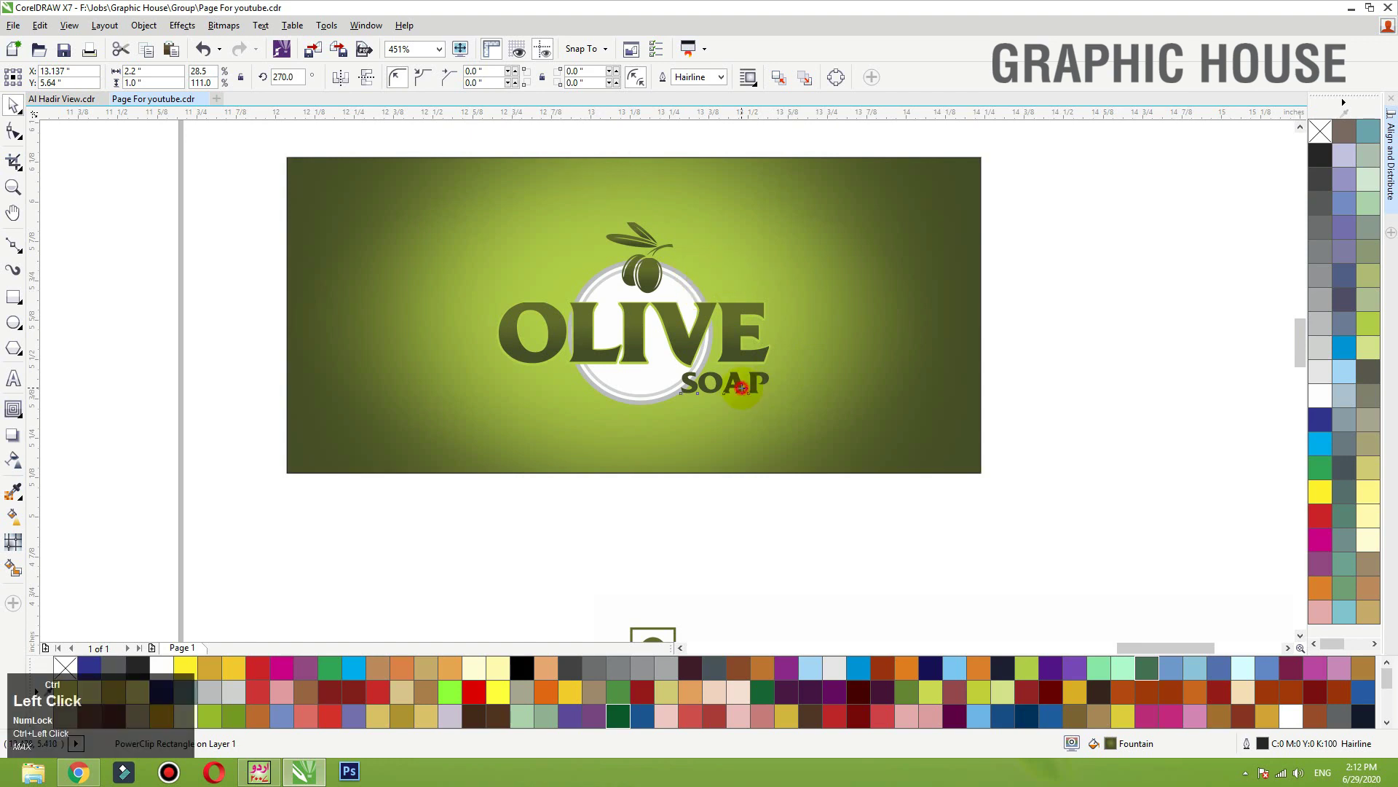
left_click(1319, 396)
scroll(622, 429, "up", 2)
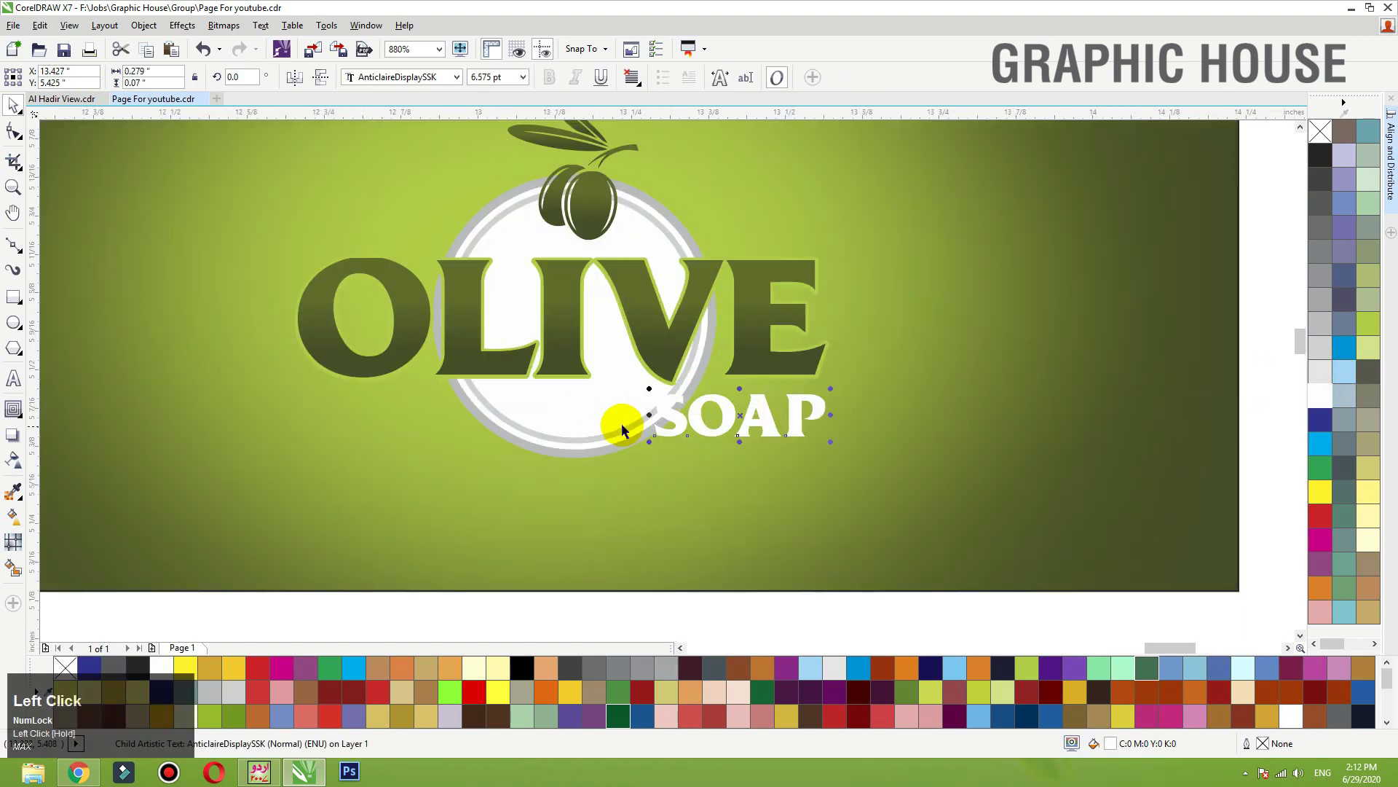
Step: Thin the outlines of the logo's two circles, setting the inner ring to 0.5 pt
left_click(628, 443)
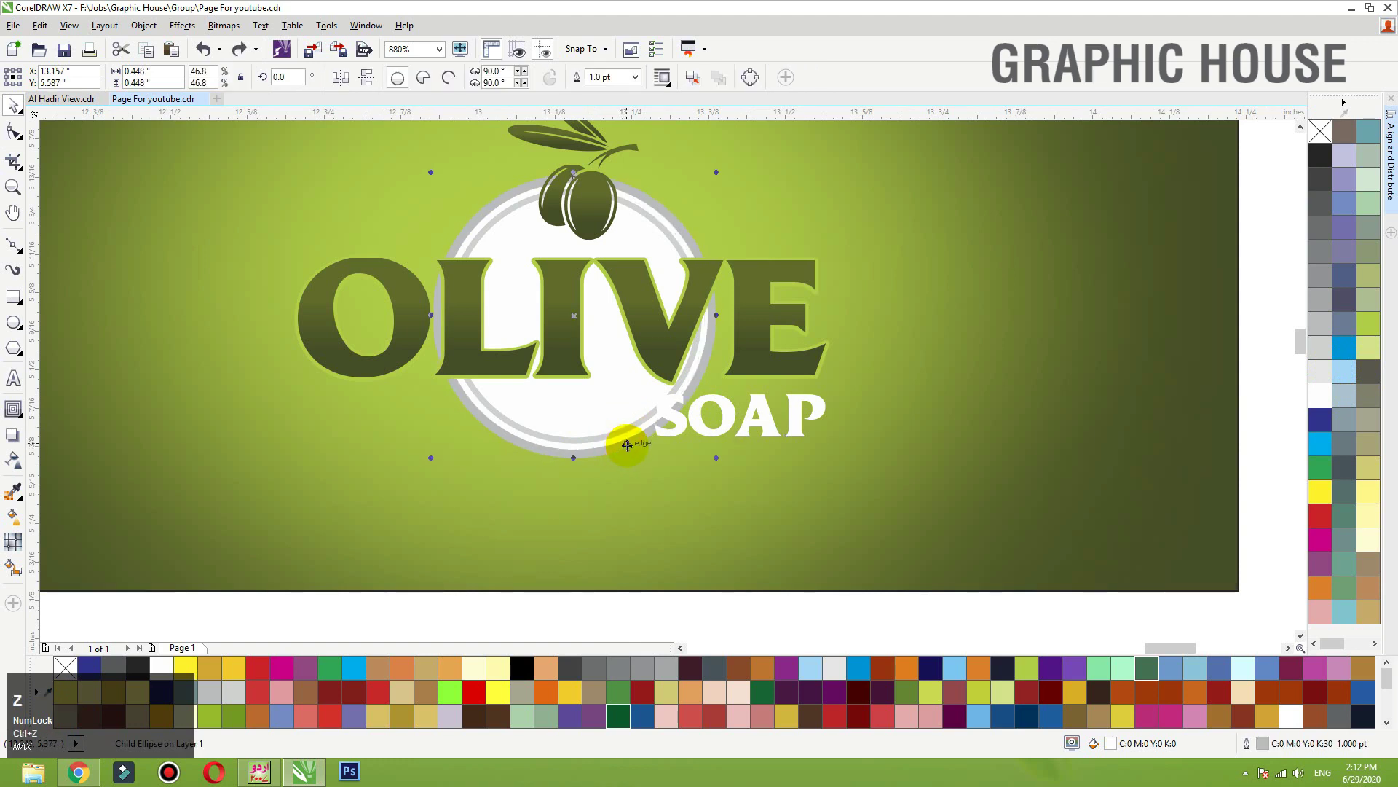
key("alt+w")
key("Escape")
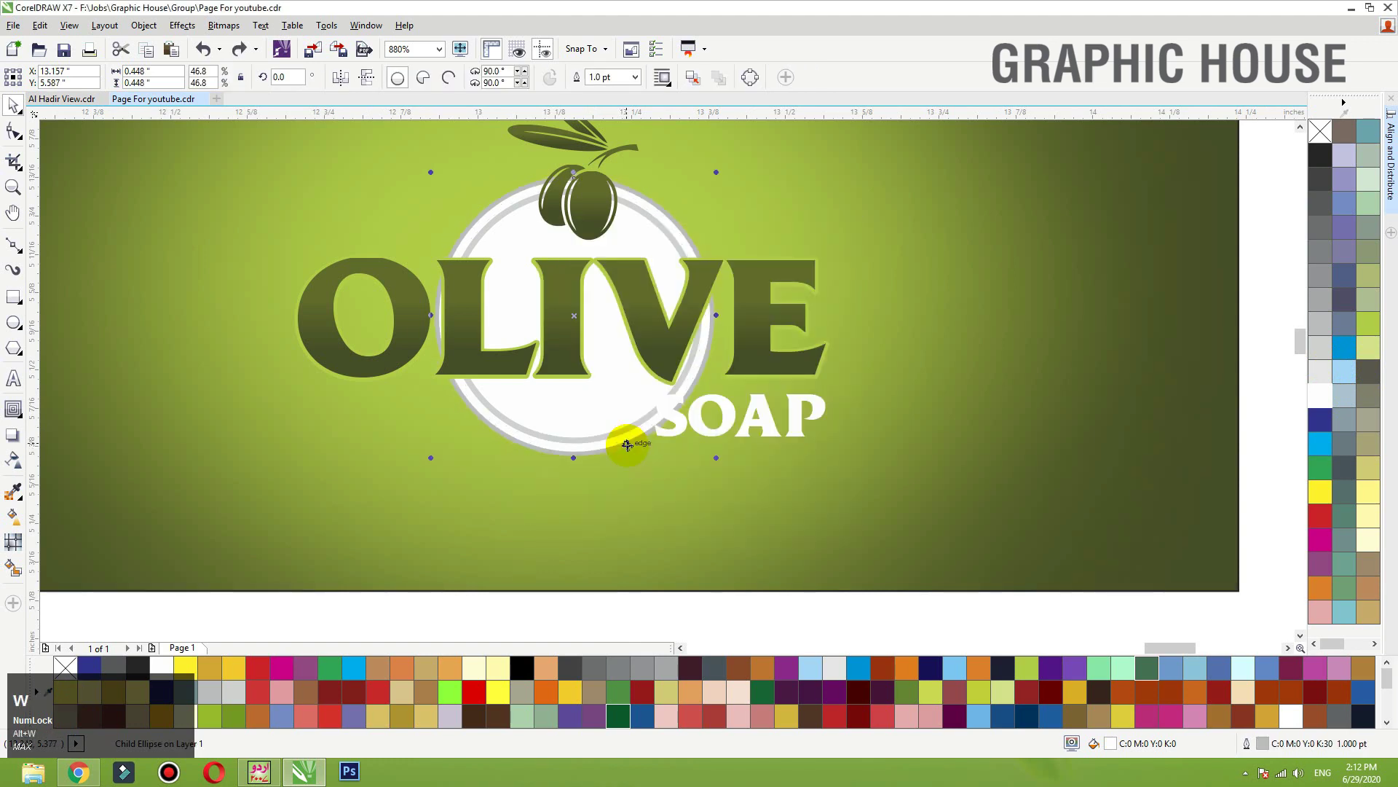
left_click(654, 217, "ctrl")
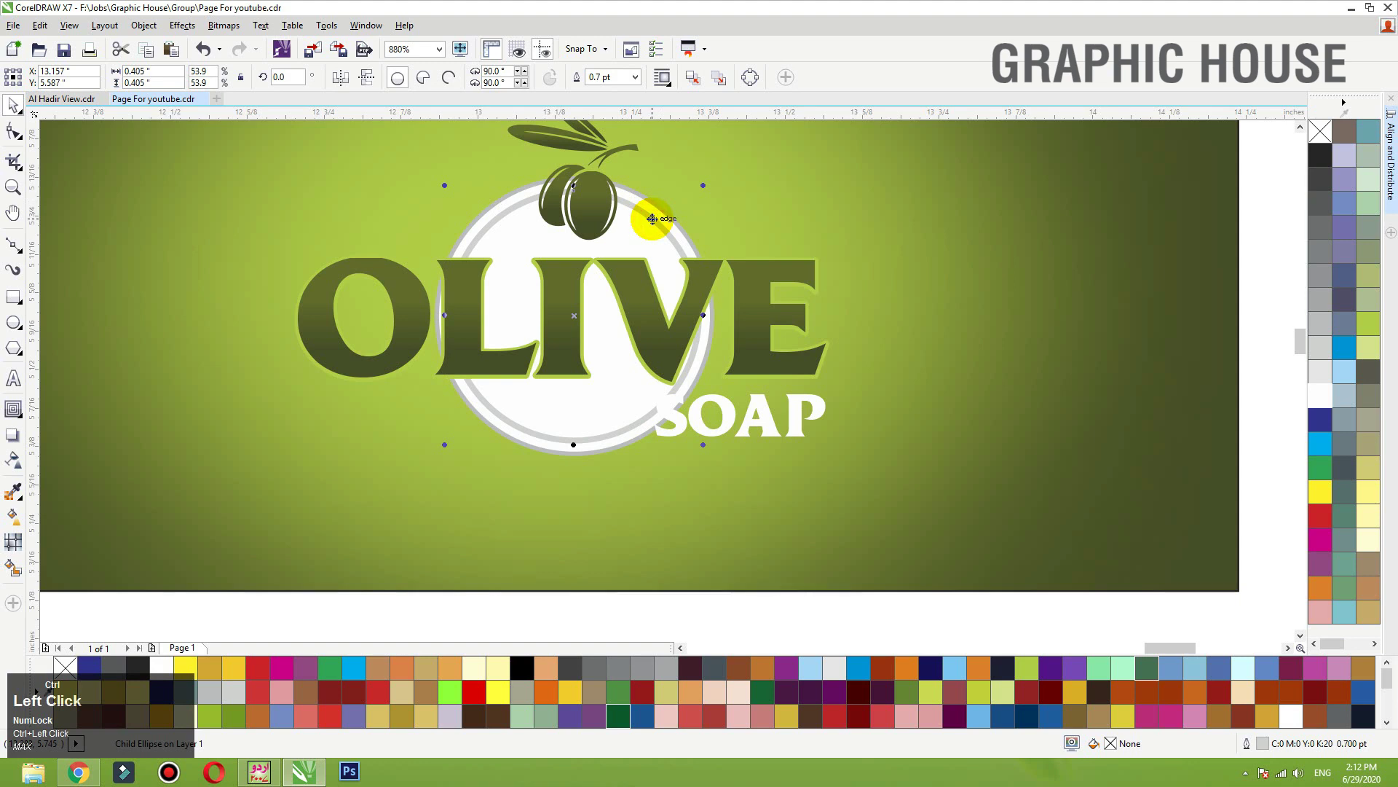
key("alt+w")
key("Down")
key("Return")
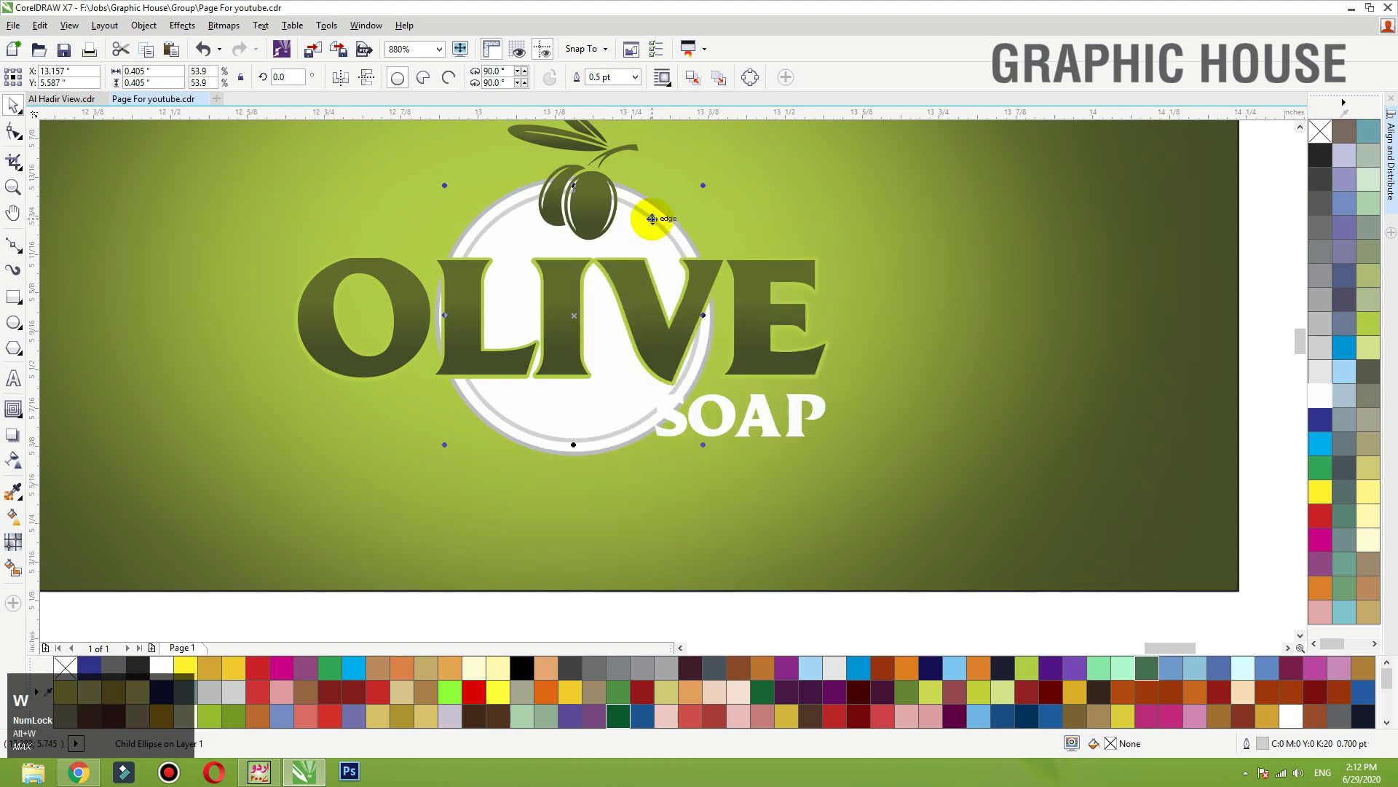
Step: Shrink the word SOAP to about 0.23 in wide so it clears the logo's white circle
left_click(708, 422, "ctrl")
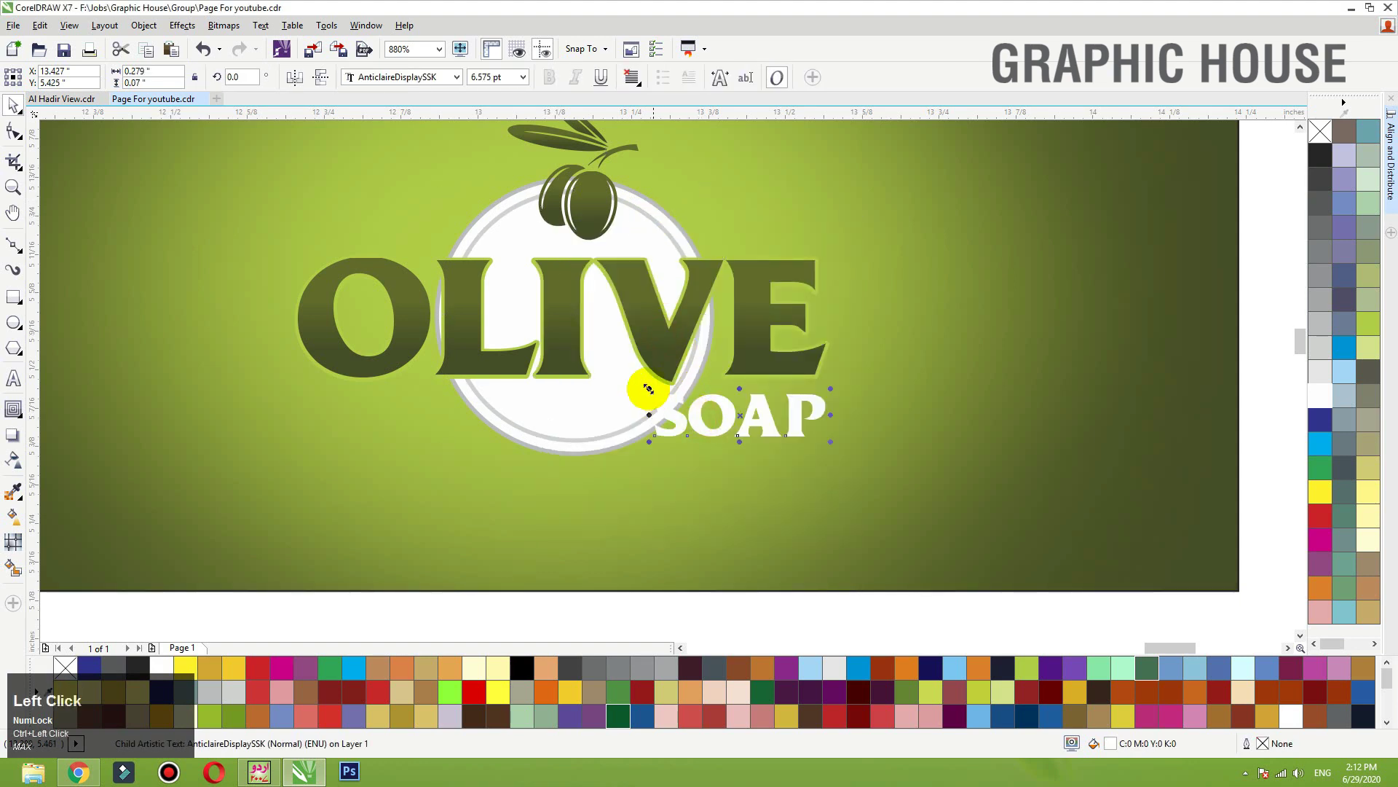
left_click_drag(649, 389, 681, 397)
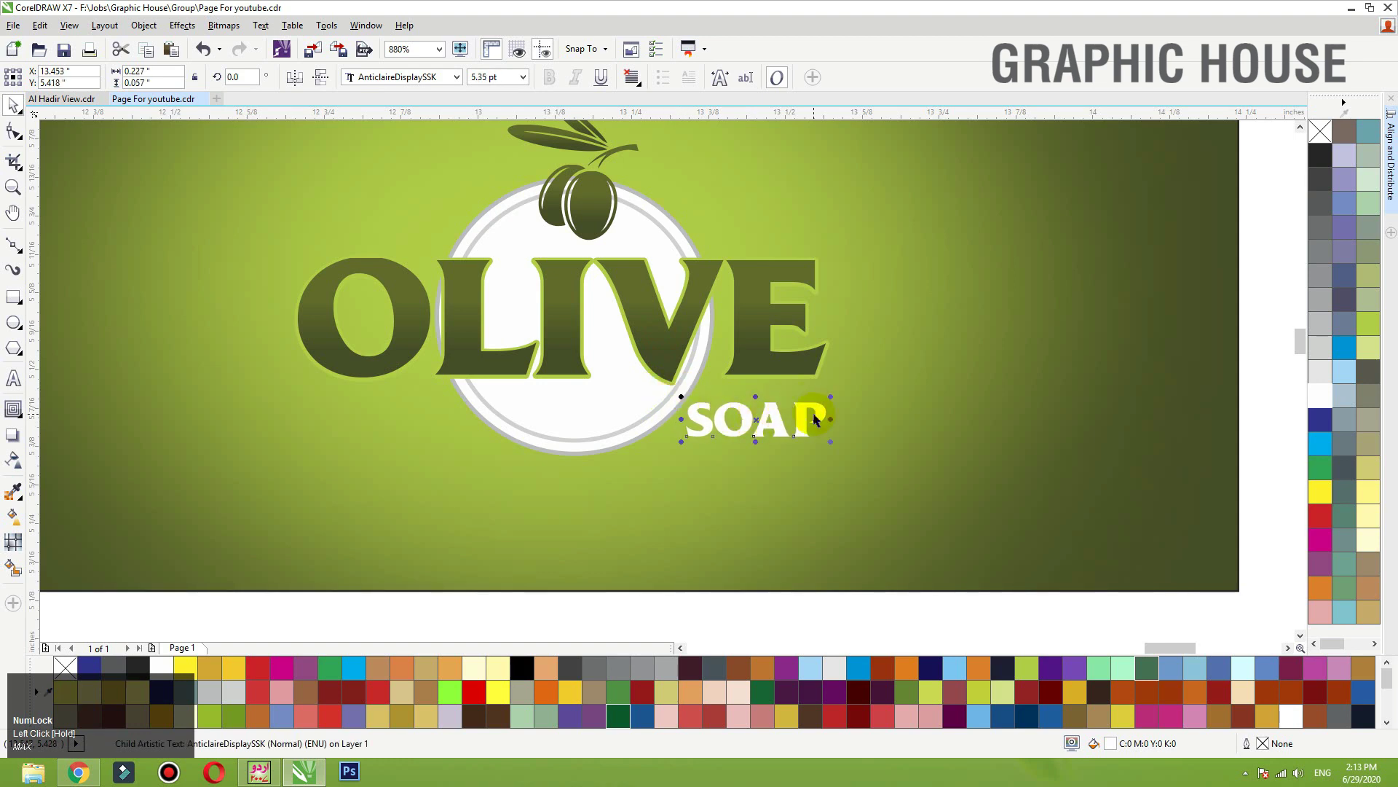
left_click(771, 303, "ctrl")
left_click_drag(748, 318, 765, 312)
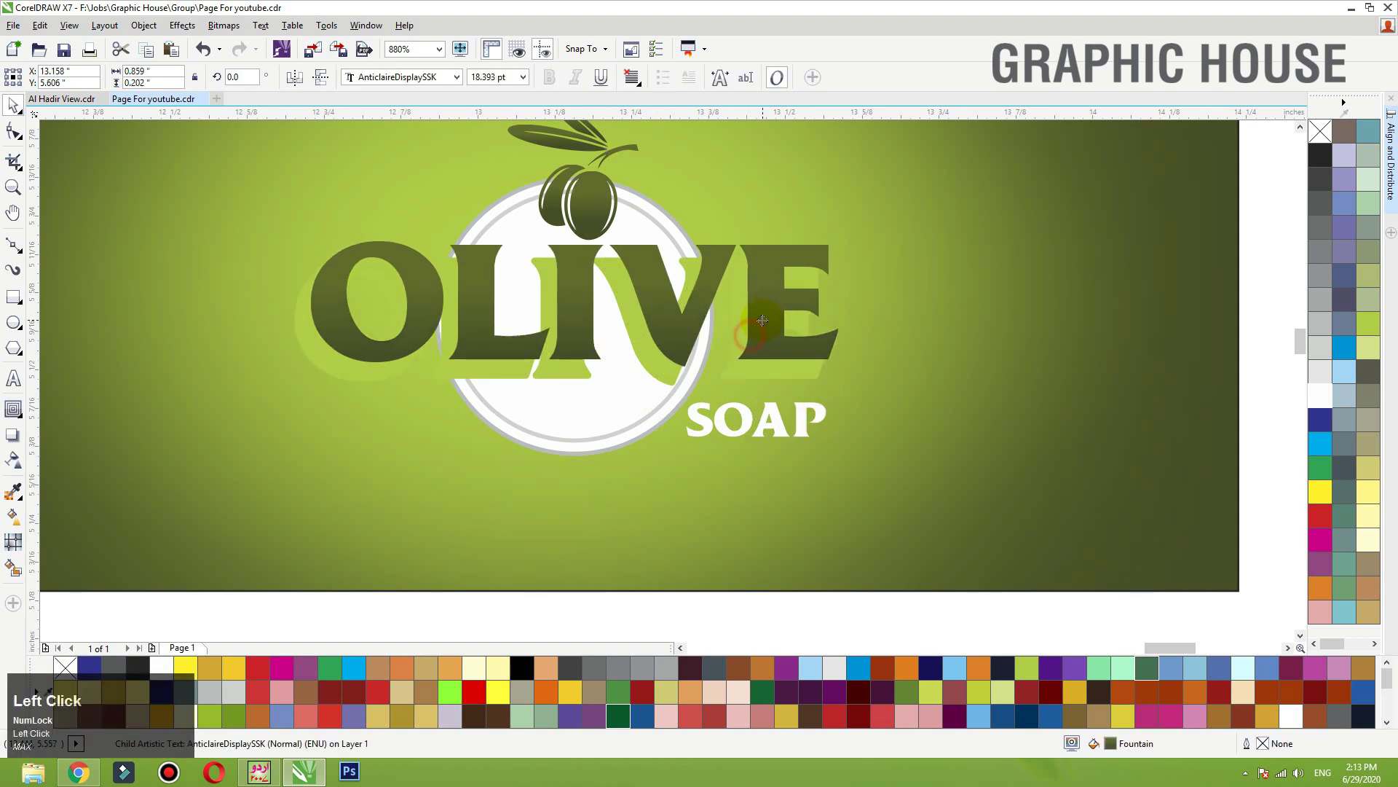
key("ctrl+z")
Step: Remove the outline from the side panel's gradient rectangle
key("F3")
key("F3")
key("F2")
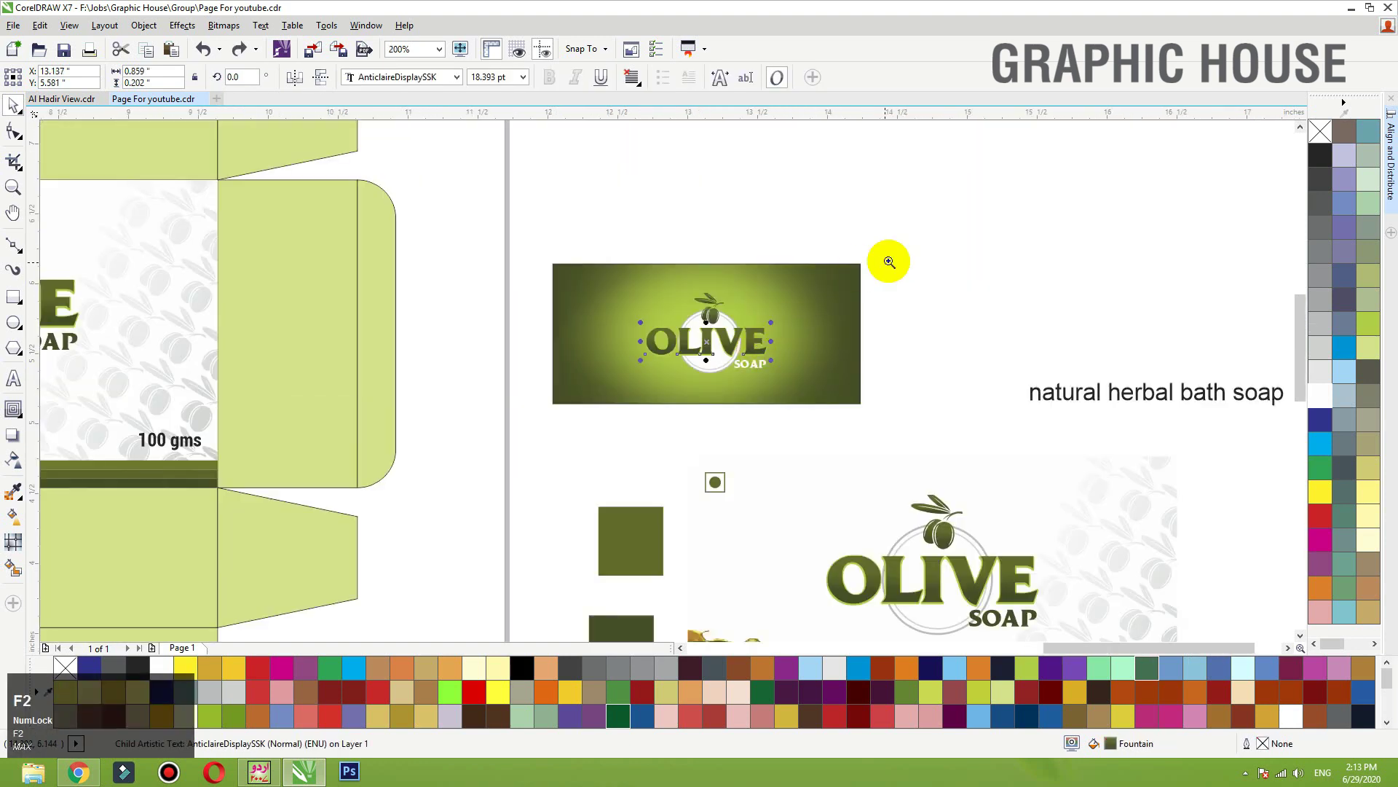
left_click_drag(887, 267, 507, 442)
left_click(584, 444)
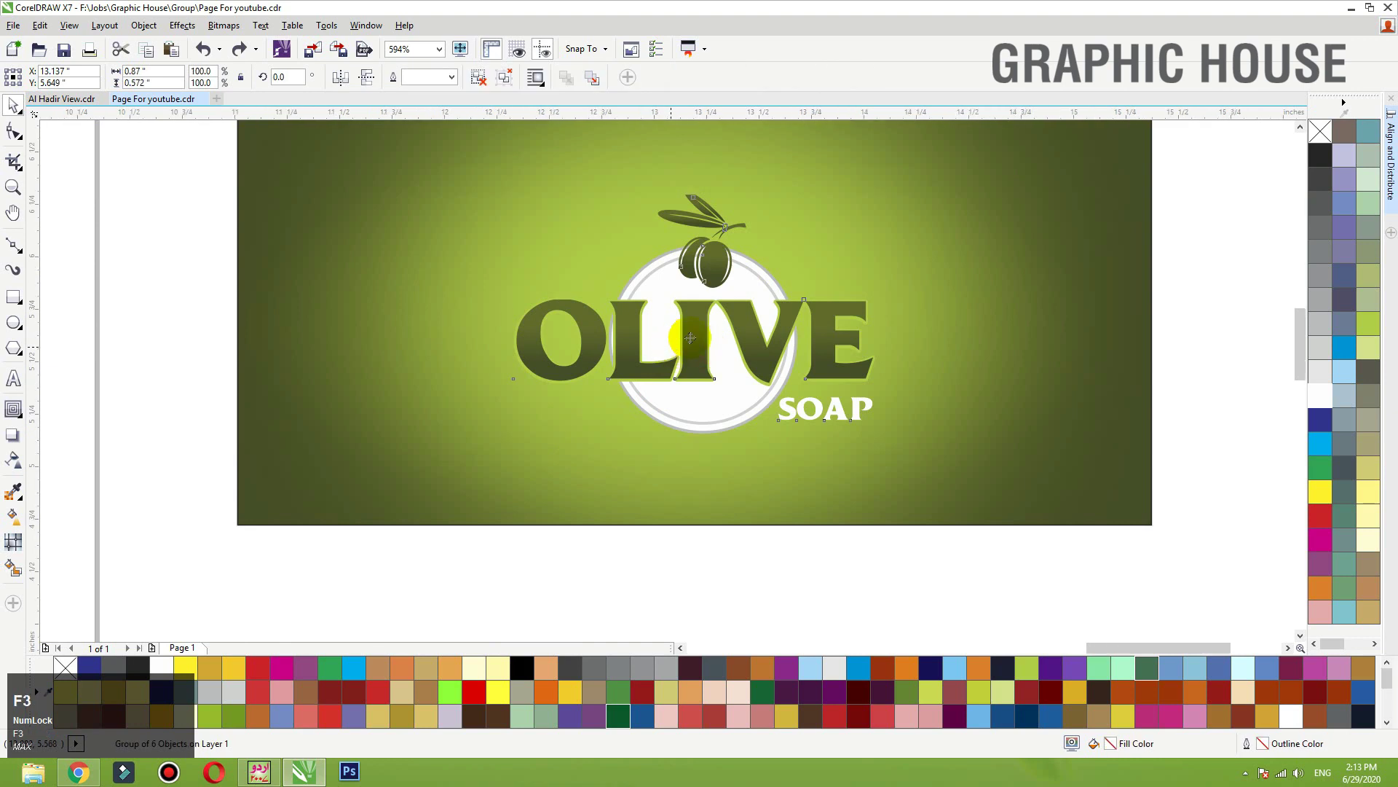
key("F3")
left_click(977, 226, "shift")
left_click(995, 211)
left_click(915, 244)
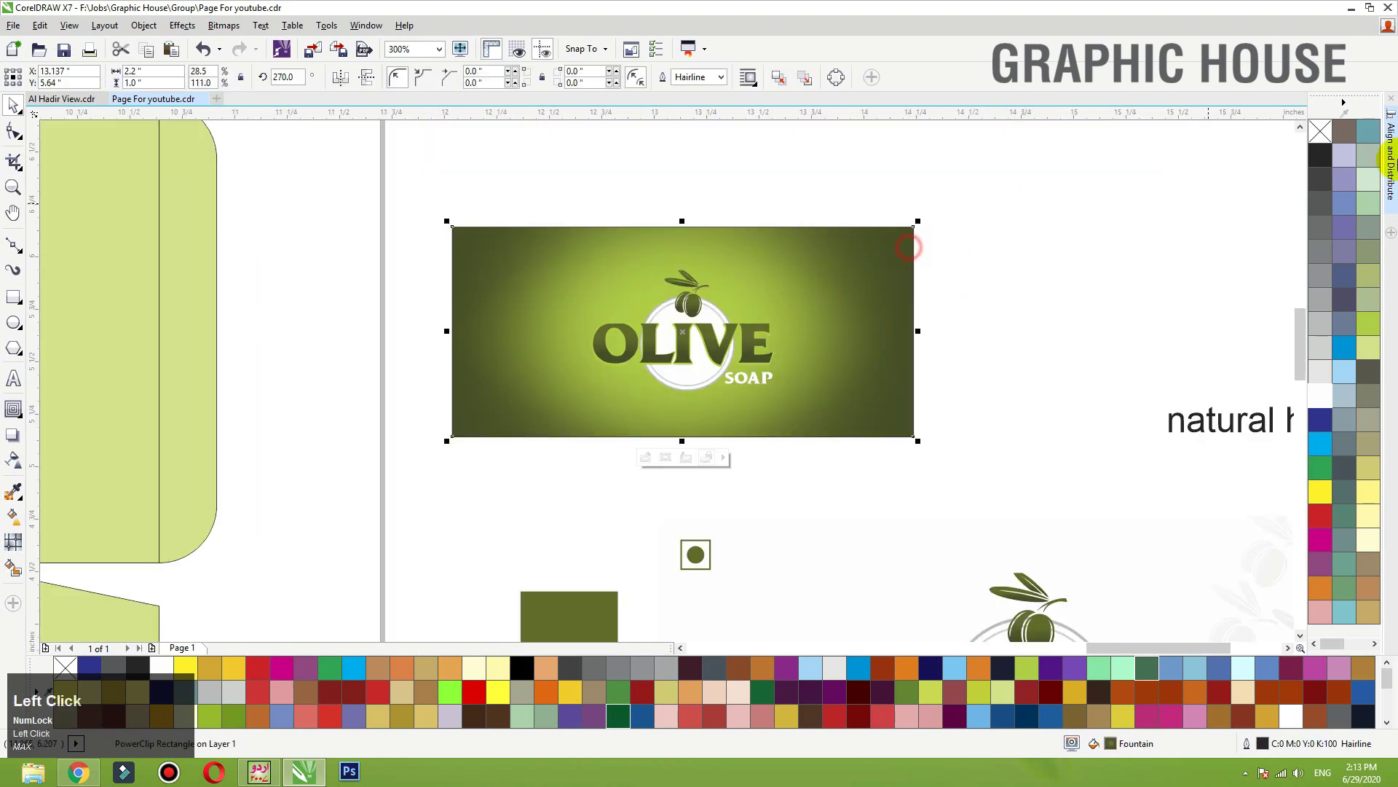
right_click(1322, 129)
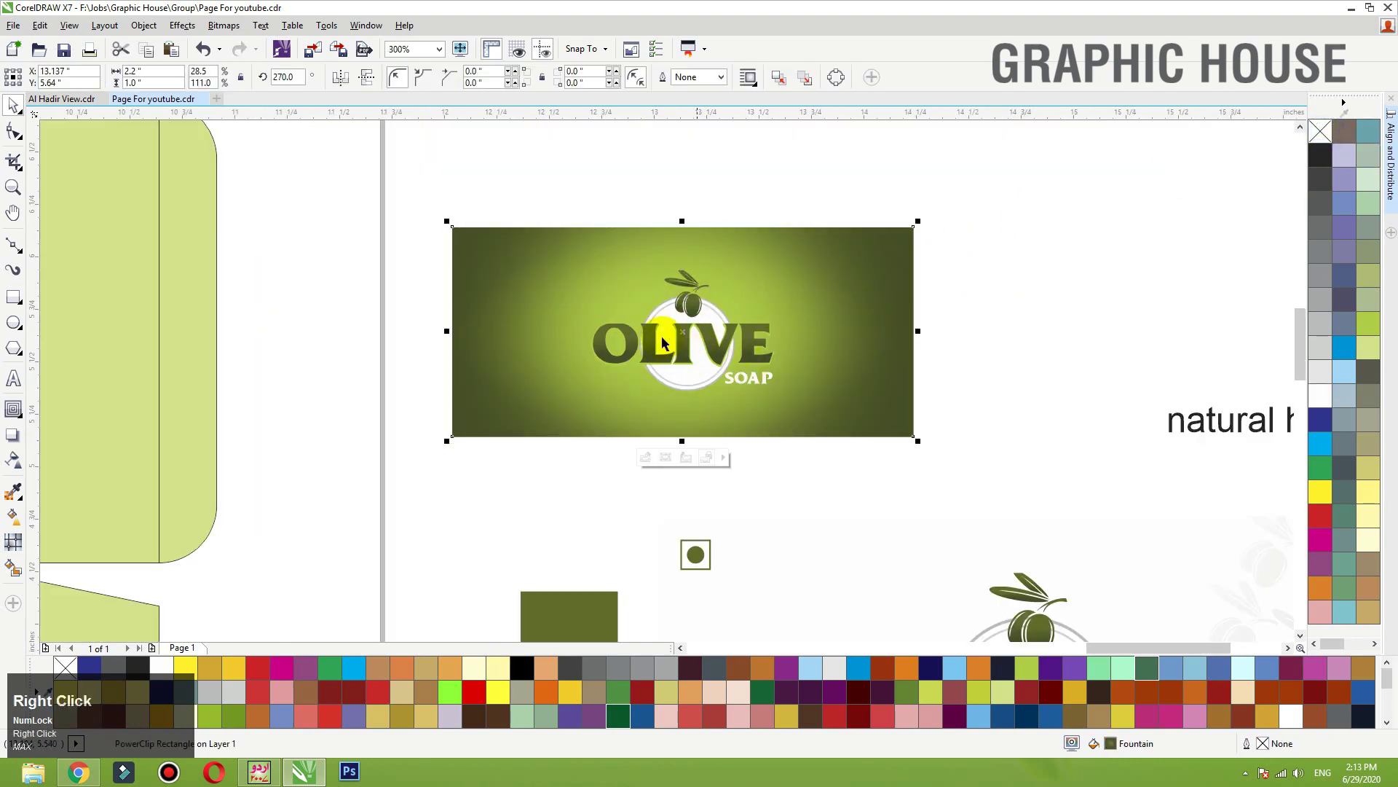
Step: Group the gradient rectangle together with its logo
left_click(968, 312)
key("F3")
left_click_drag(999, 228, 665, 417)
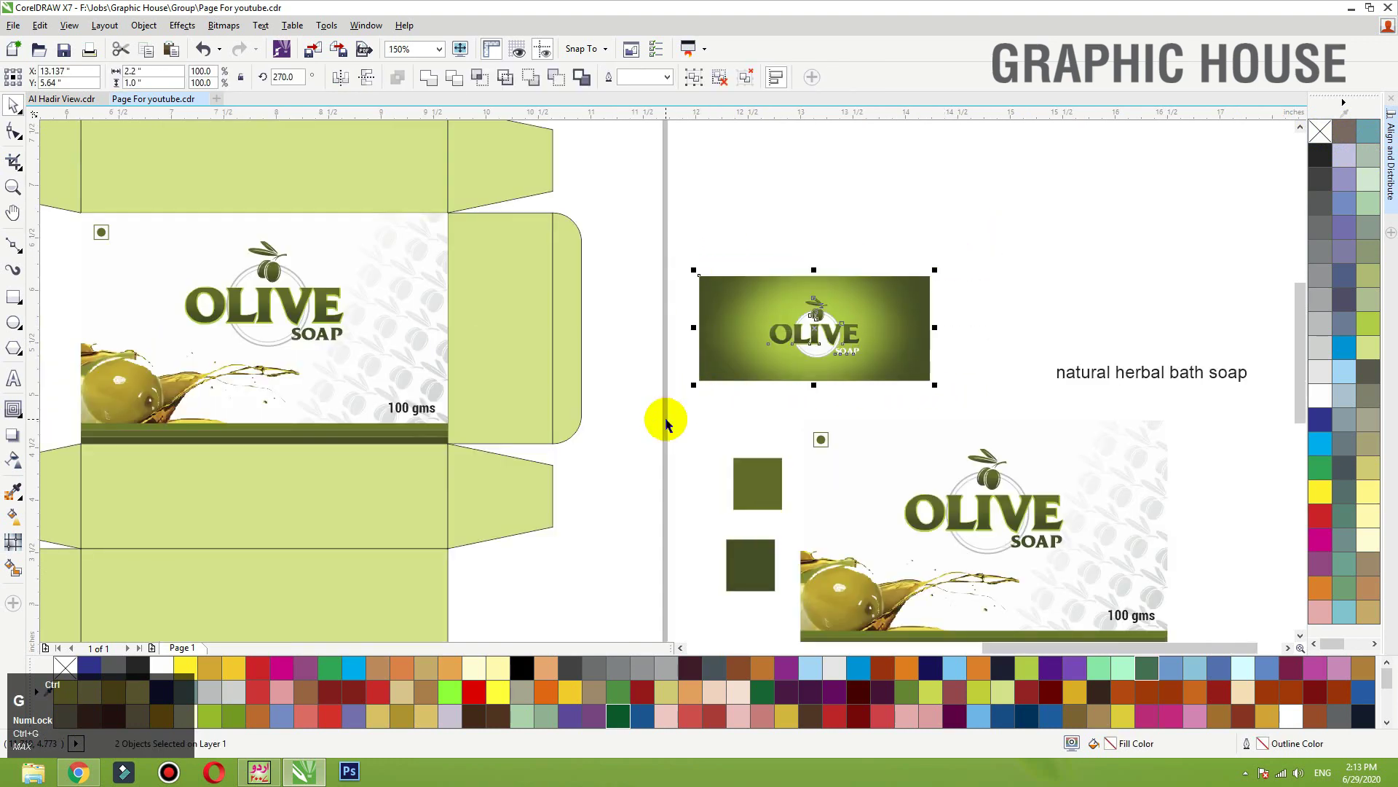
key("ctrl+g")
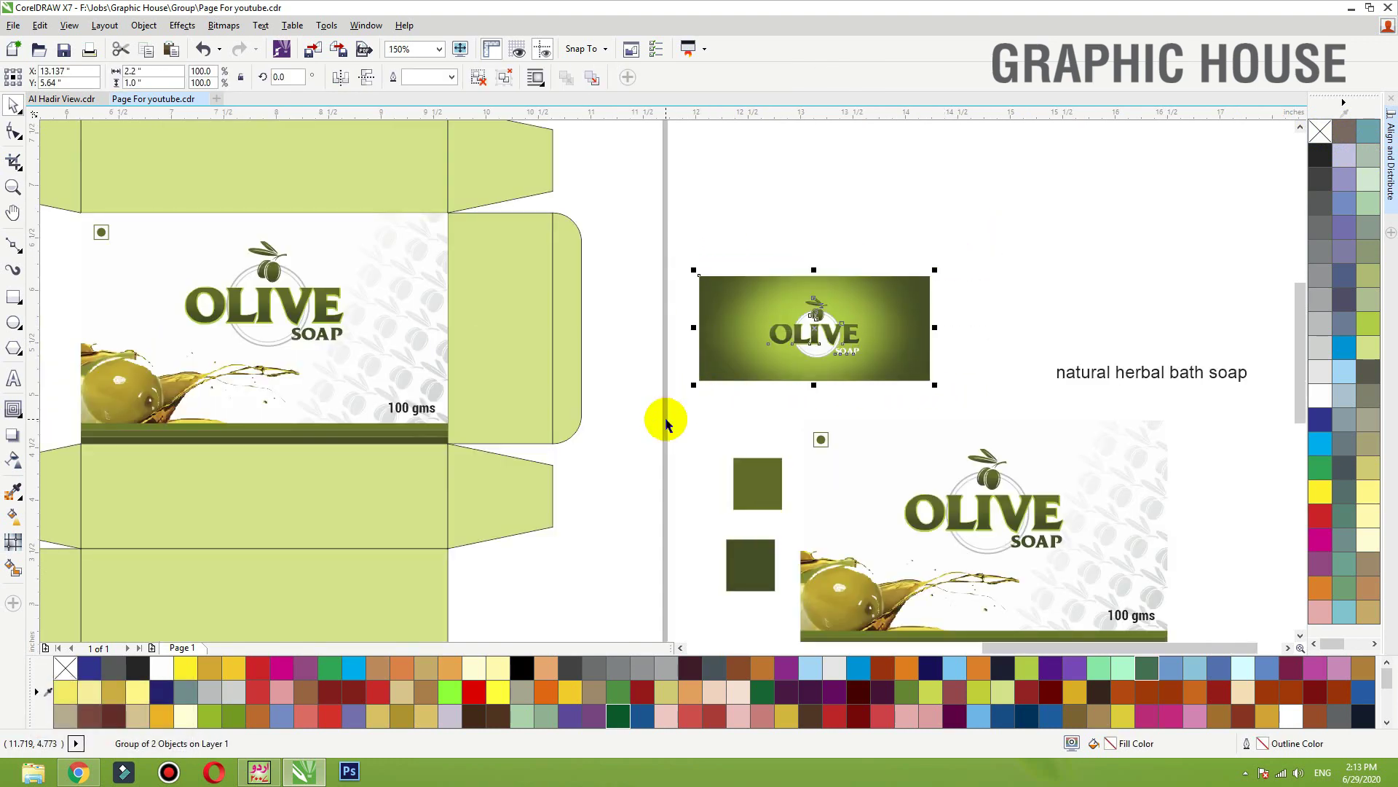
left_click(862, 134)
left_click(813, 323, "ctrl")
left_click_drag(692, 281, 943, 374)
left_click_drag(743, 214, 749, 218, "shift")
left_click(779, 224)
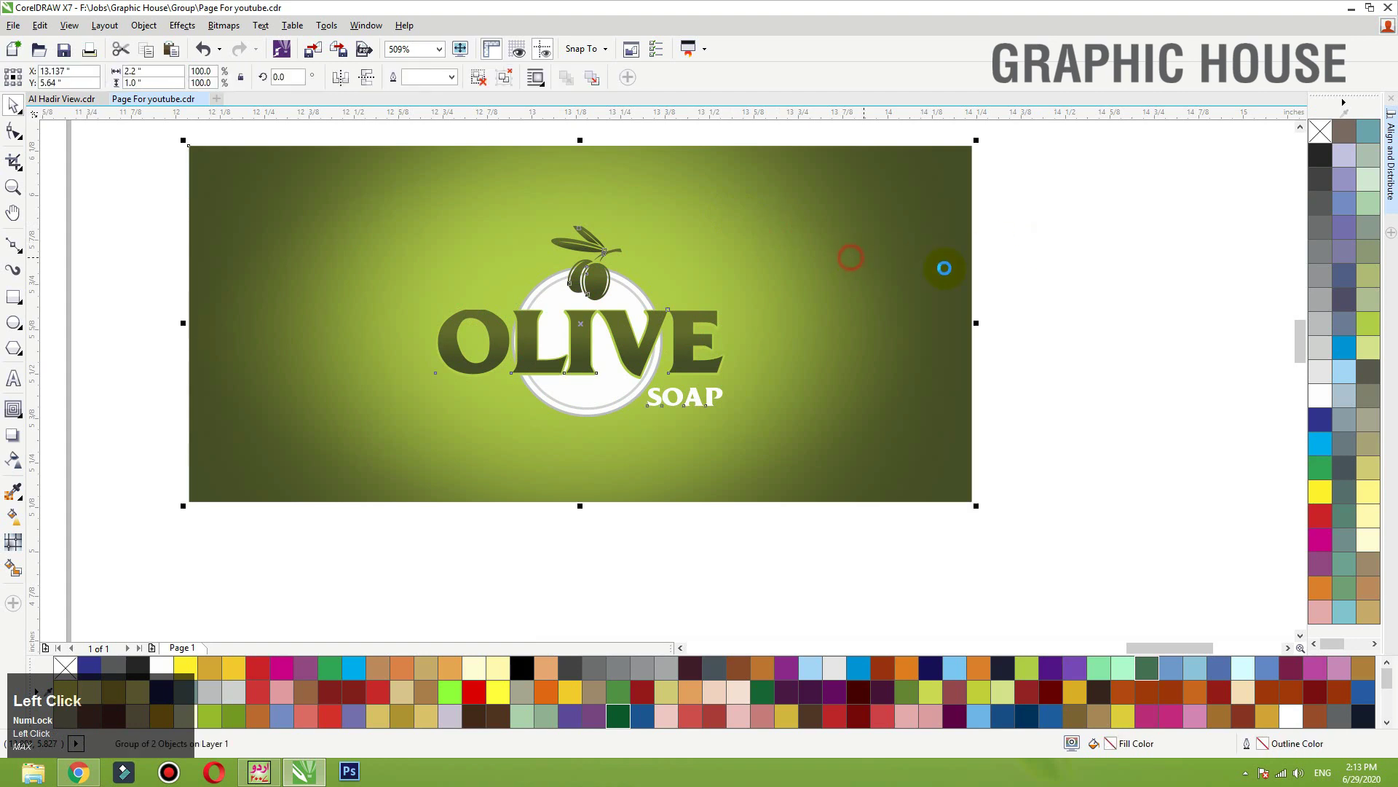
Step: Copy the grouped side panel artwork, rotate the copy 90 degrees, and snap it onto the dieline panel right of the front panel
key("F3")
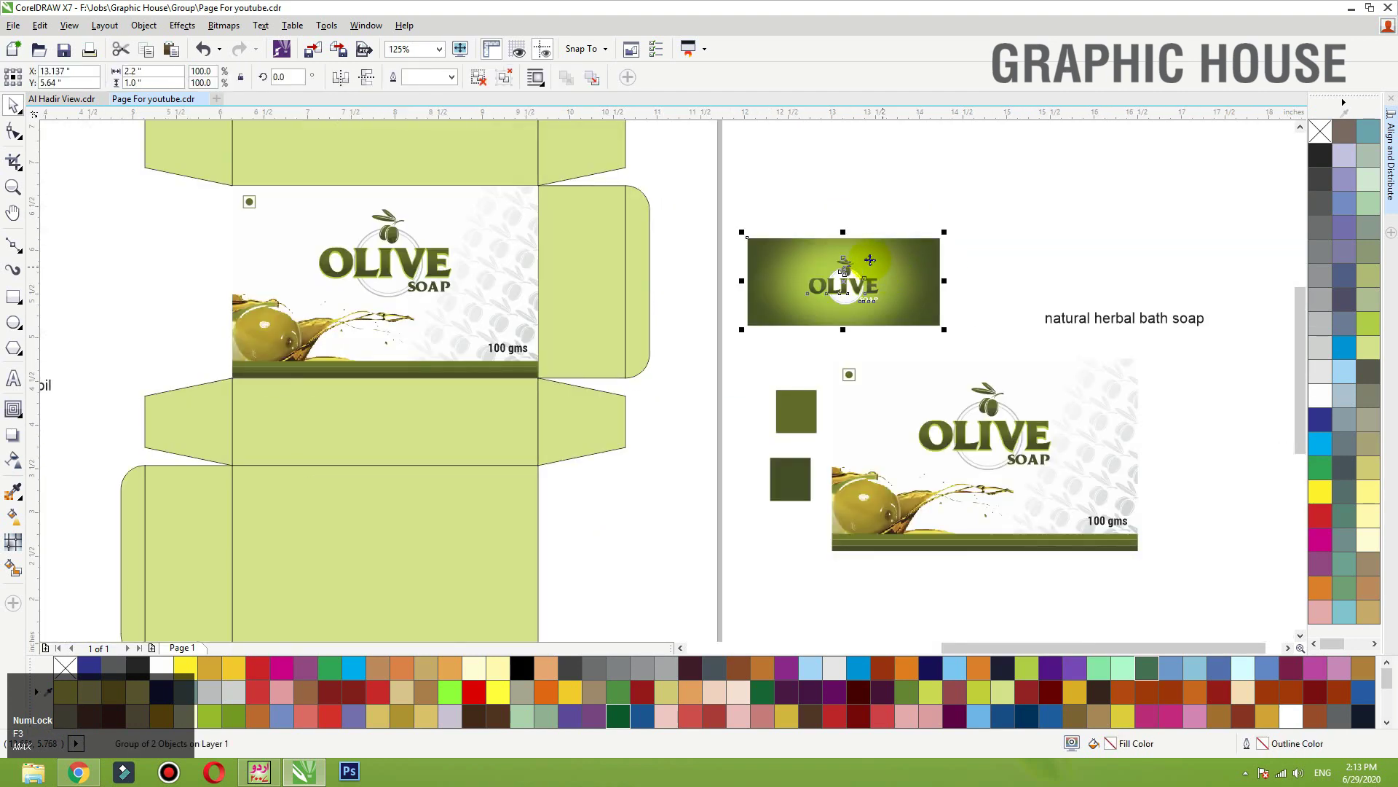
key("F3")
left_click_drag(845, 274, 776, 363)
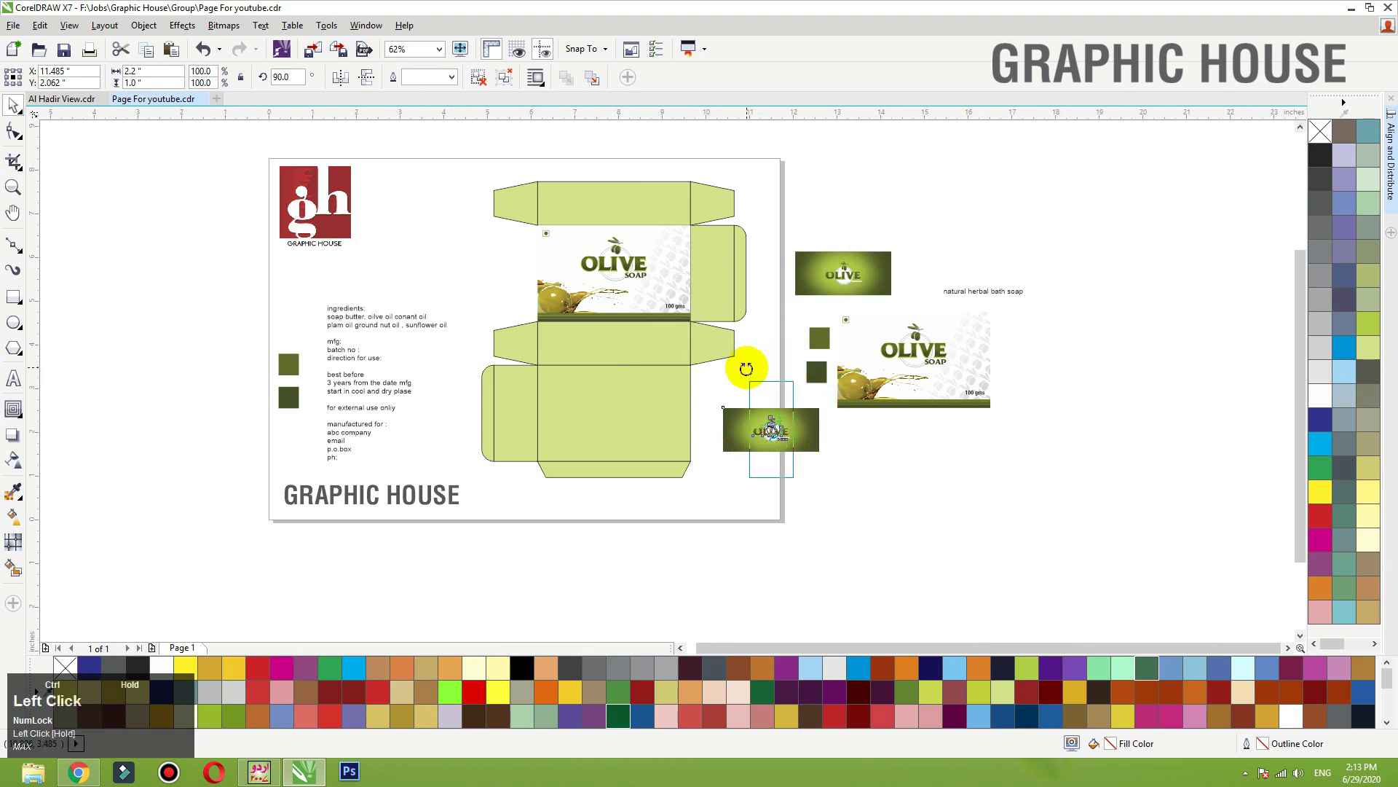
left_click_drag(745, 368, 746, 369)
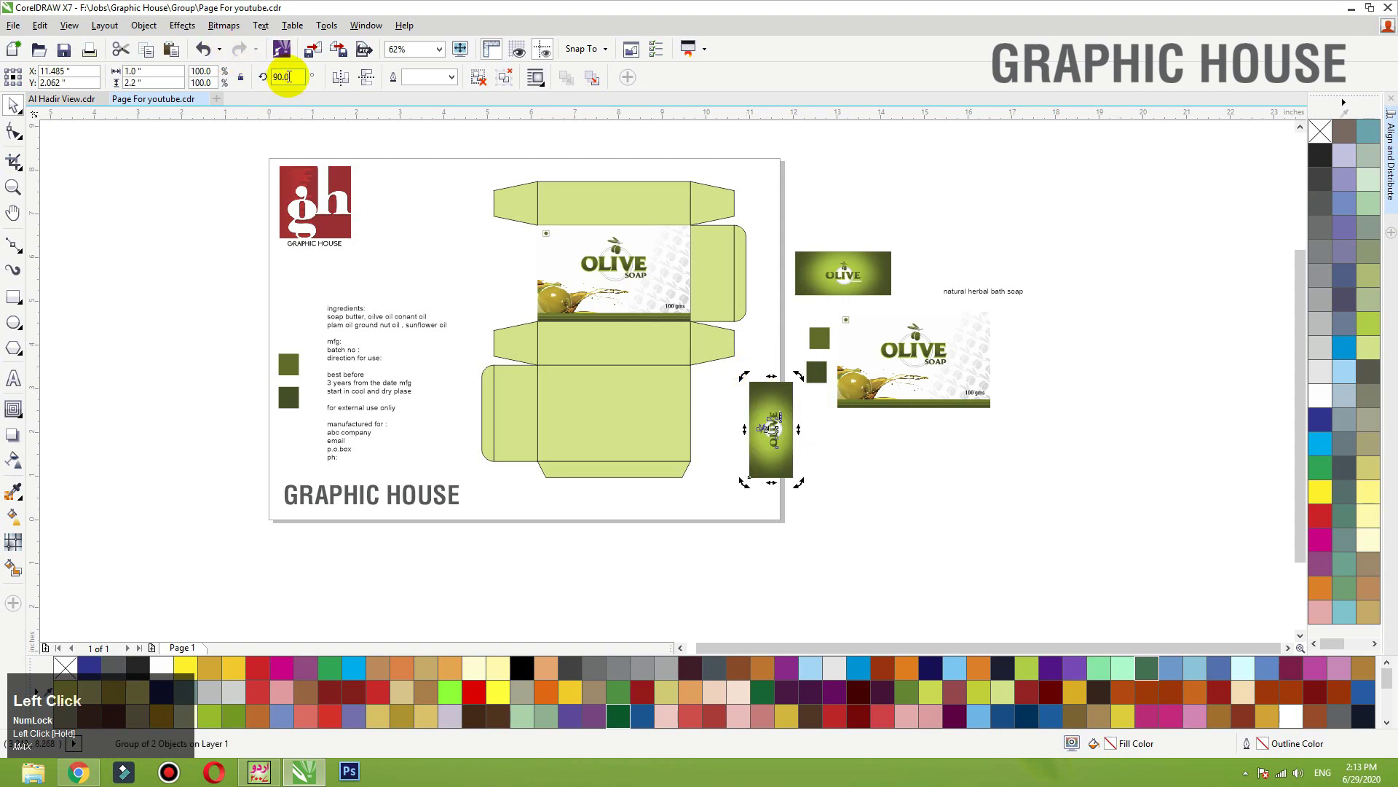
left_click_drag(750, 380, 693, 225)
key("shift+F2")
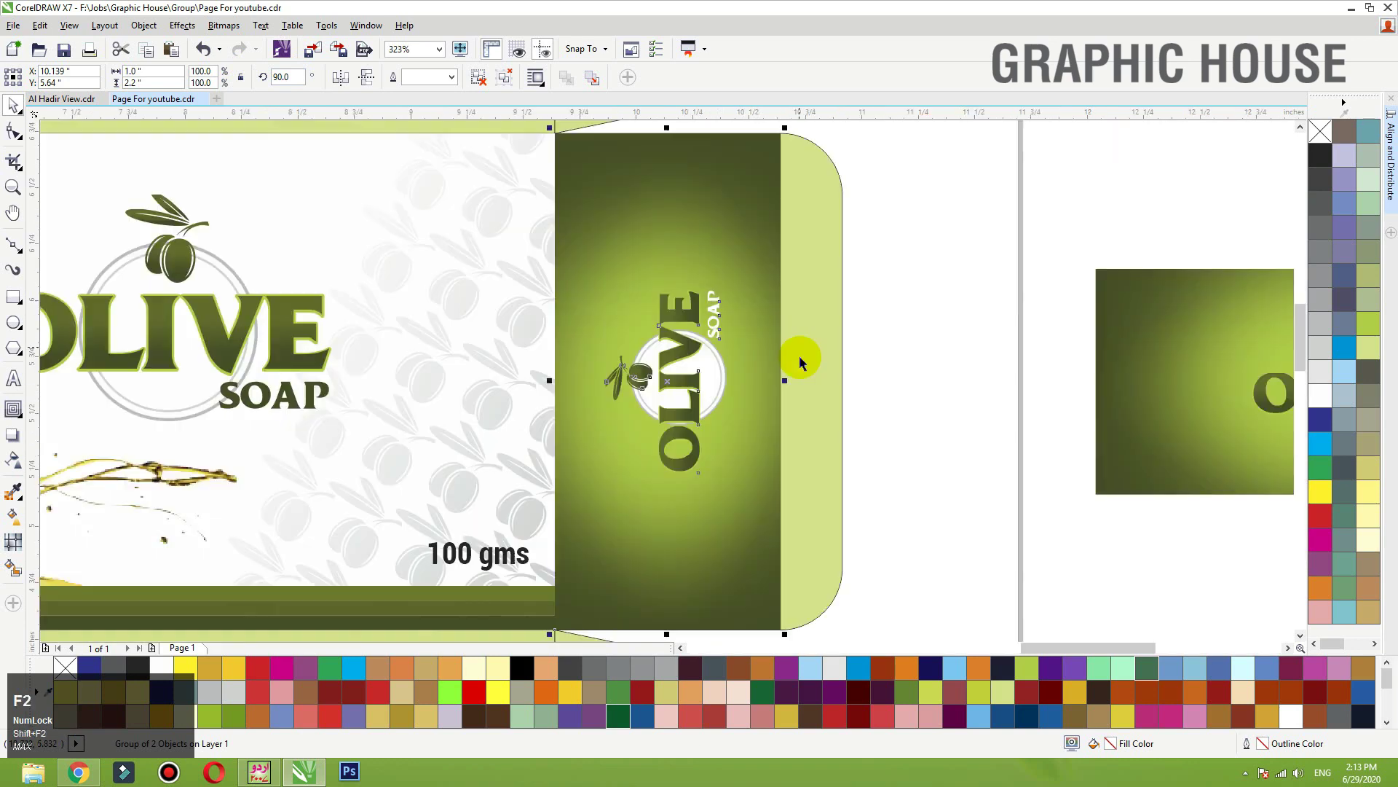
Step: Cut the placed artwork, delete the plain green side panel rectangle beneath it, and paste the artwork back in place
key("F3")
key("Delete")
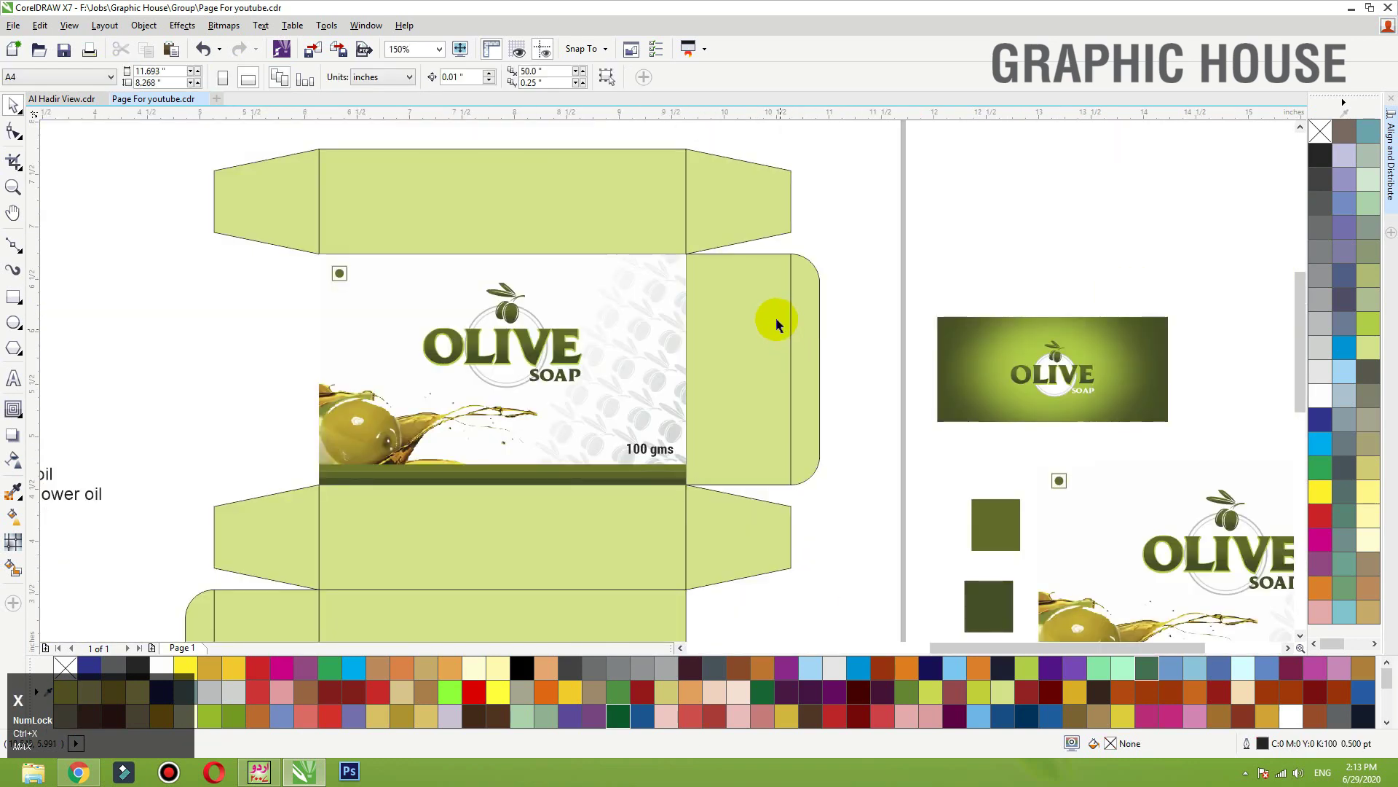
left_click(777, 323)
key("Delete")
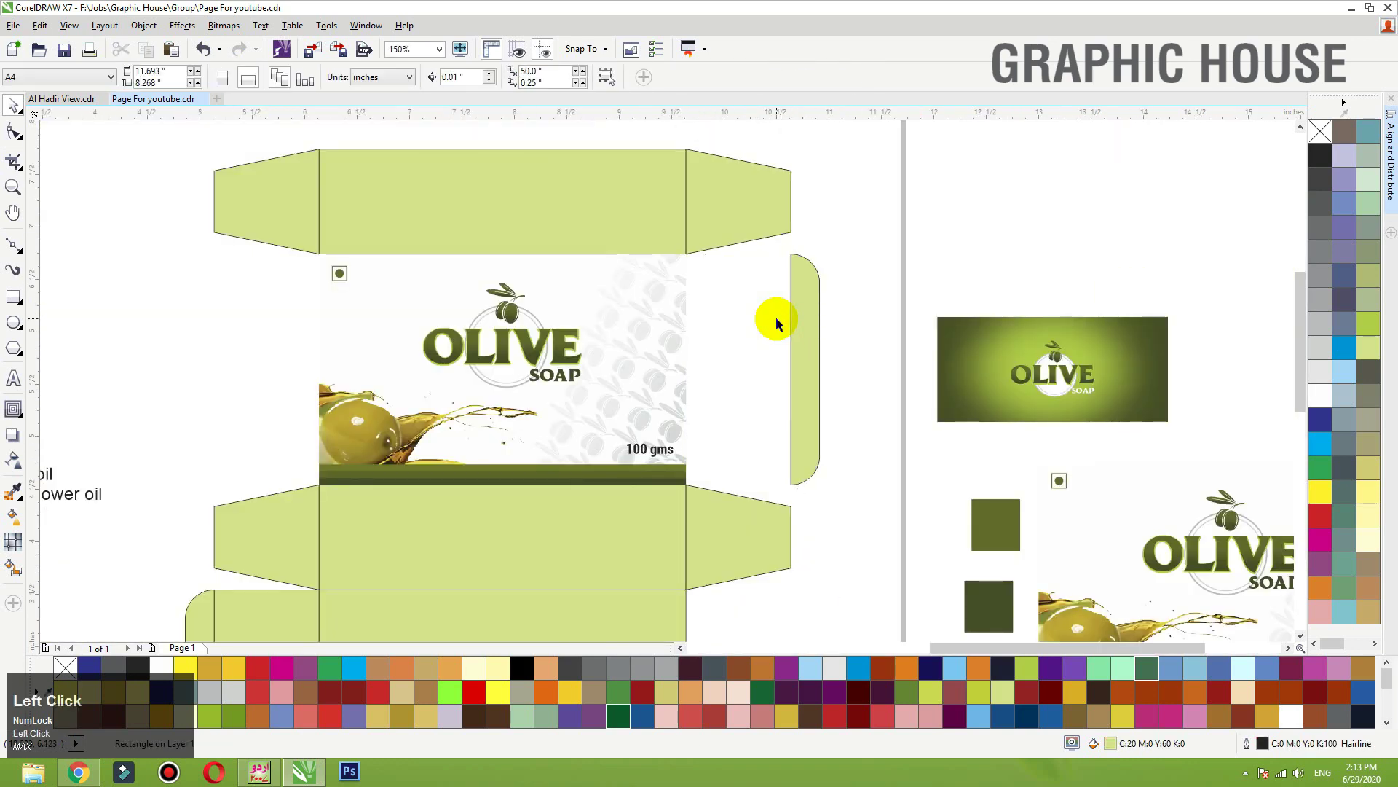
key("ctrl+v")
Step: Fill the rounded flap beside the gradient side panel with white
left_click(829, 289)
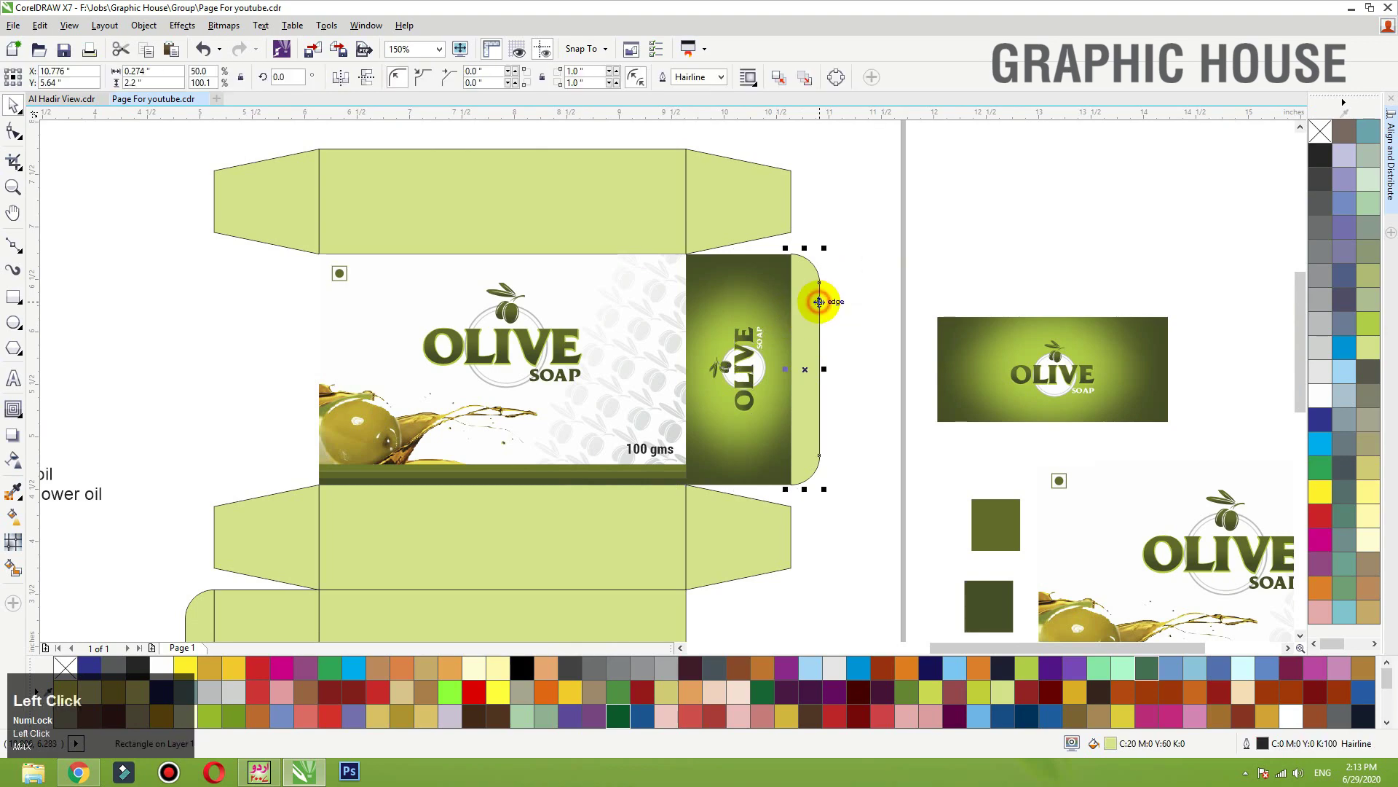
left_click(1321, 394)
left_click(978, 242)
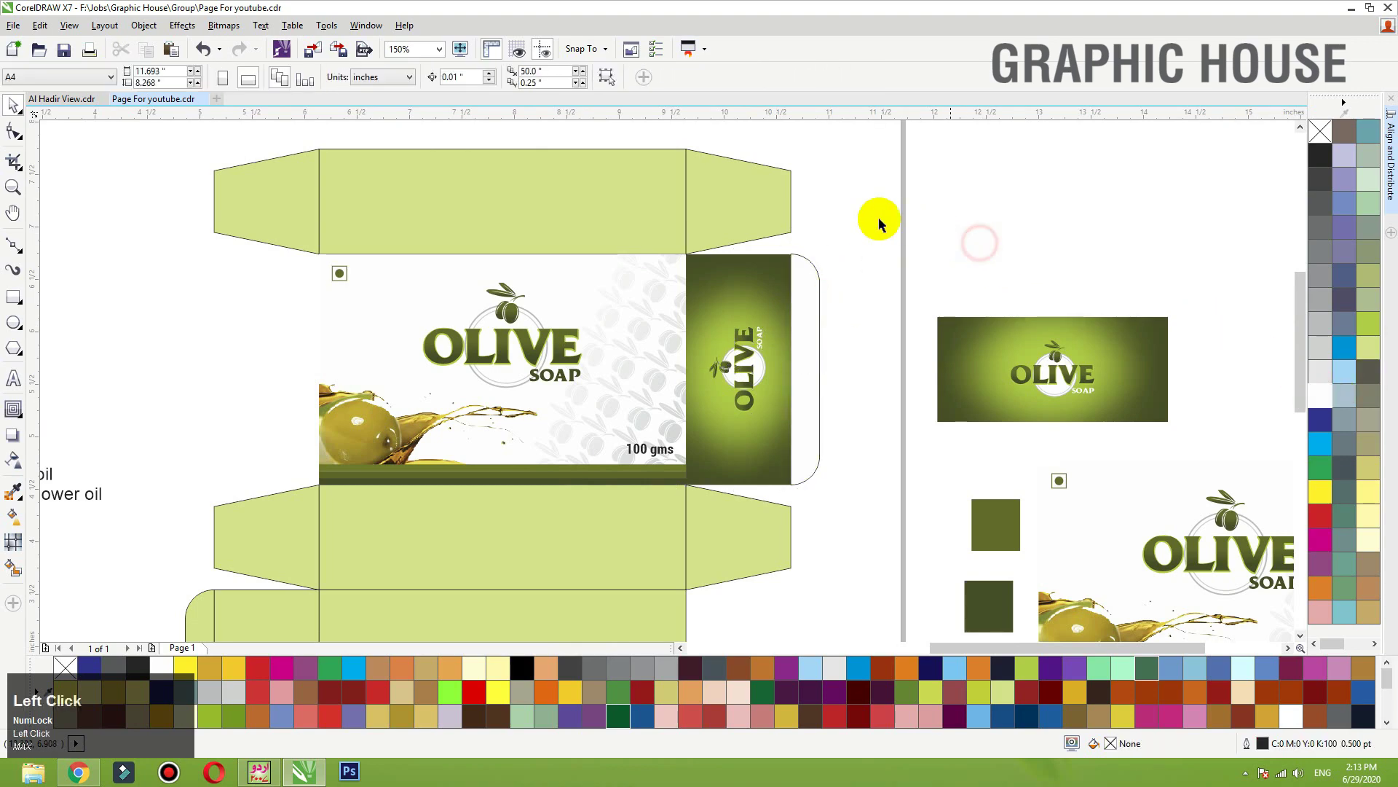
Step: Copy the placed gradient side panel artwork to an empty area beside the lower panels and rotate the copy to 270 degrees
scroll(883, 219, "down", 2)
left_click_drag(1086, 211, 543, 593)
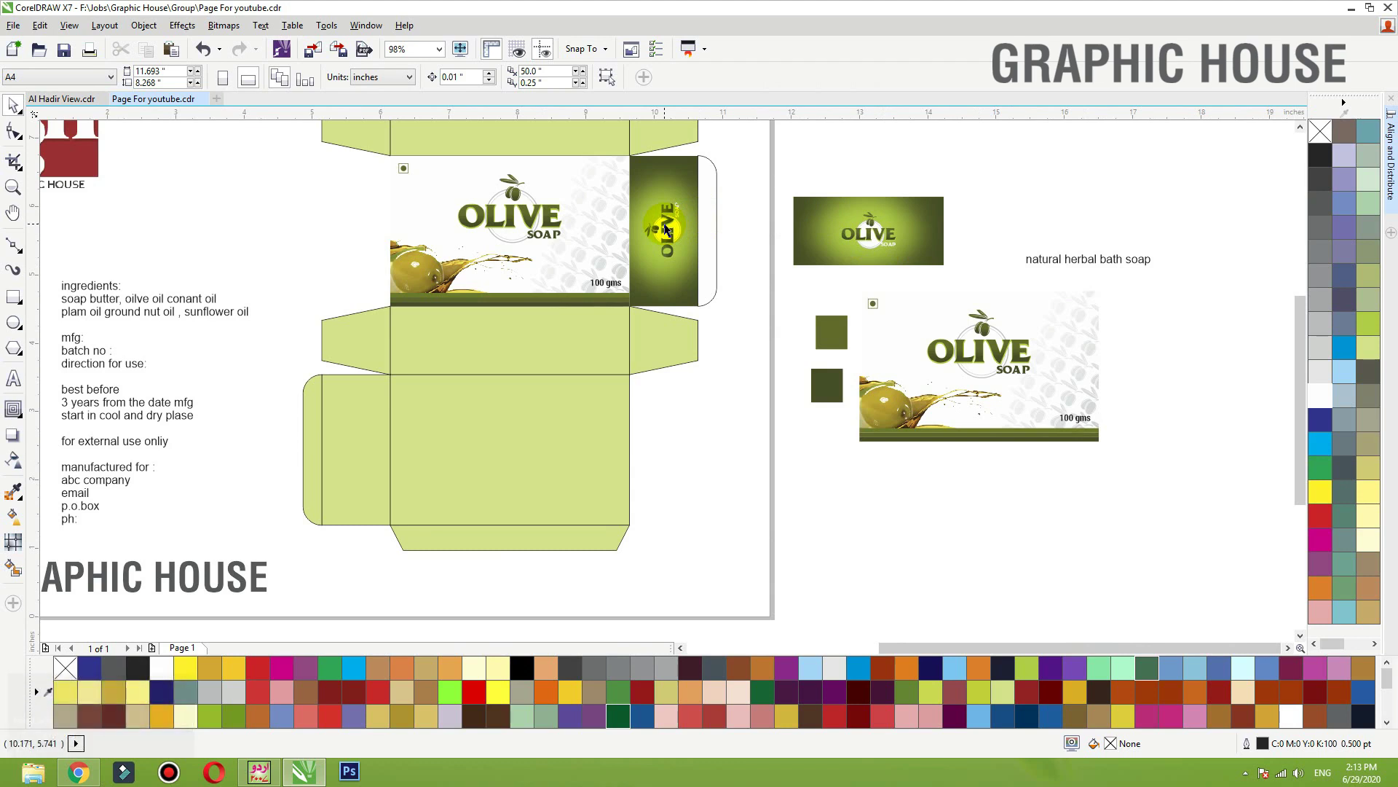
left_click_drag(665, 229, 712, 467)
right_click(712, 467)
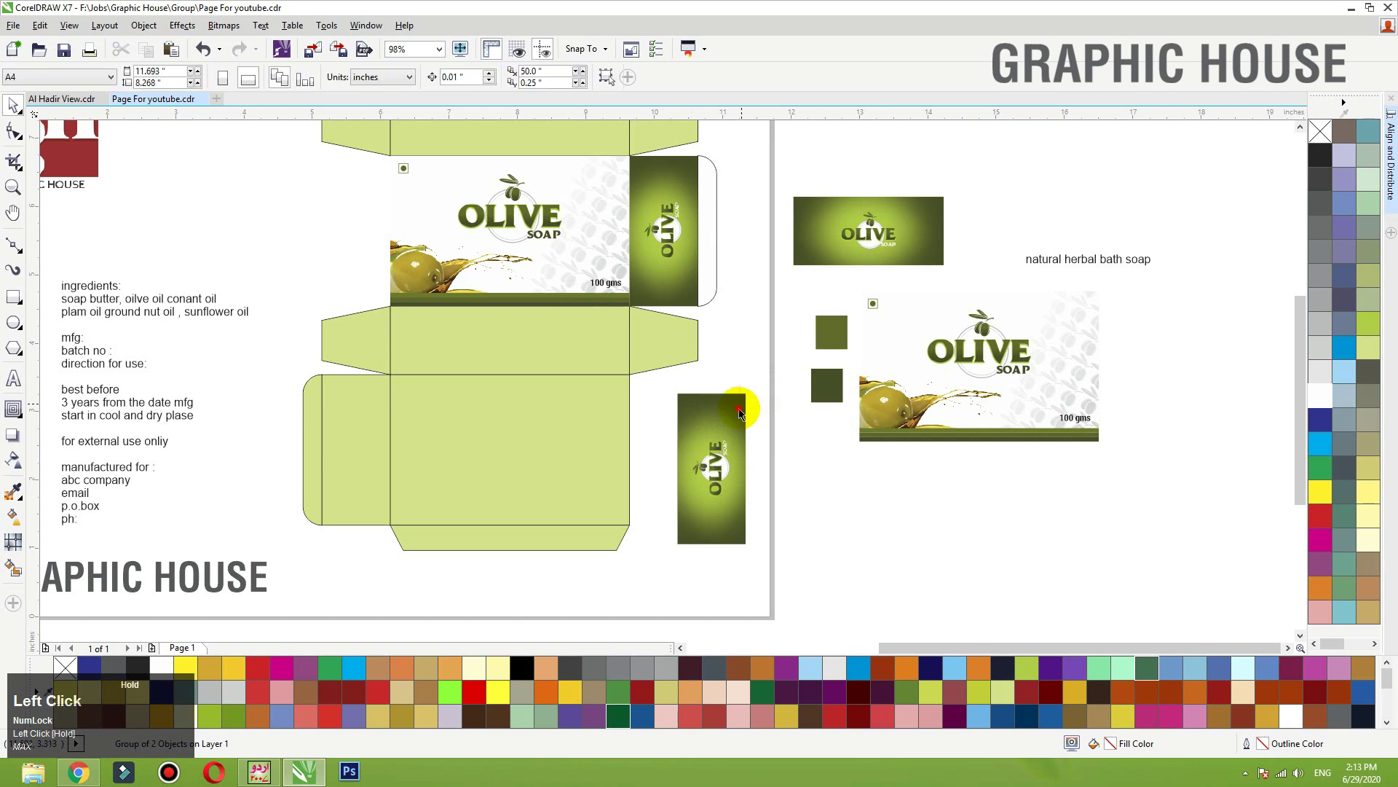
left_click(740, 409)
left_click_drag(756, 389, 685, 531)
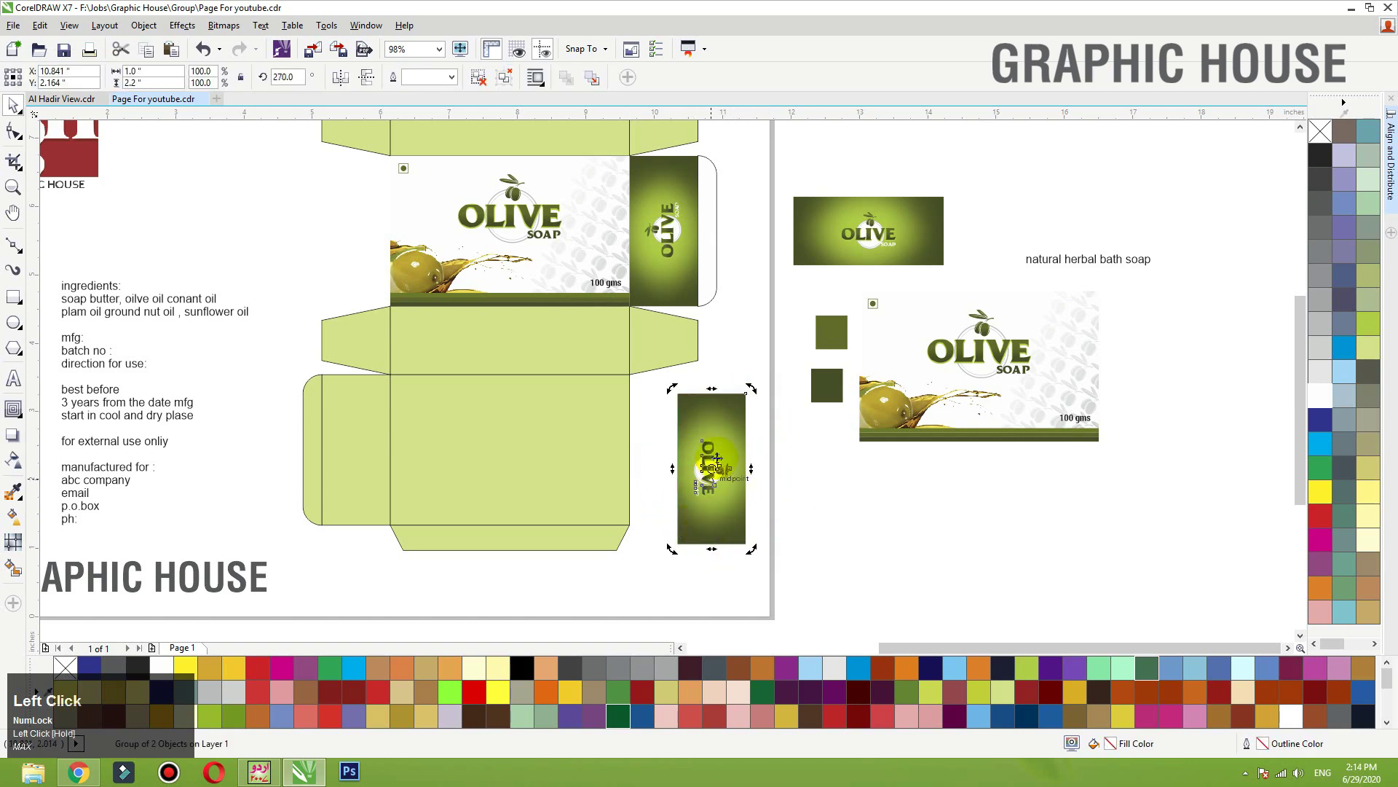
left_click_drag(688, 465, 712, 468)
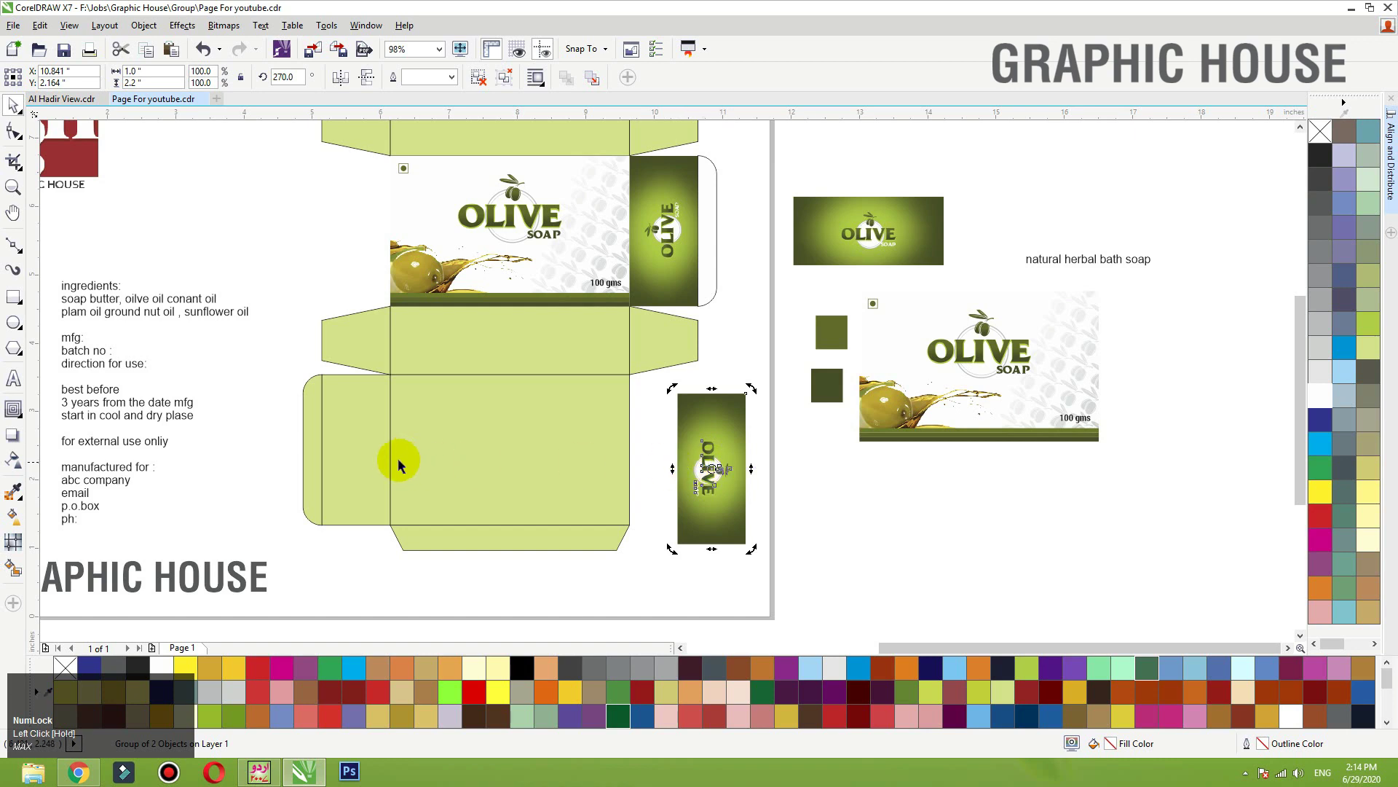
Step: Align the rotated artwork copy with the plain green side panel left of the lower large panel
left_click(359, 435, "shift")
key("c")
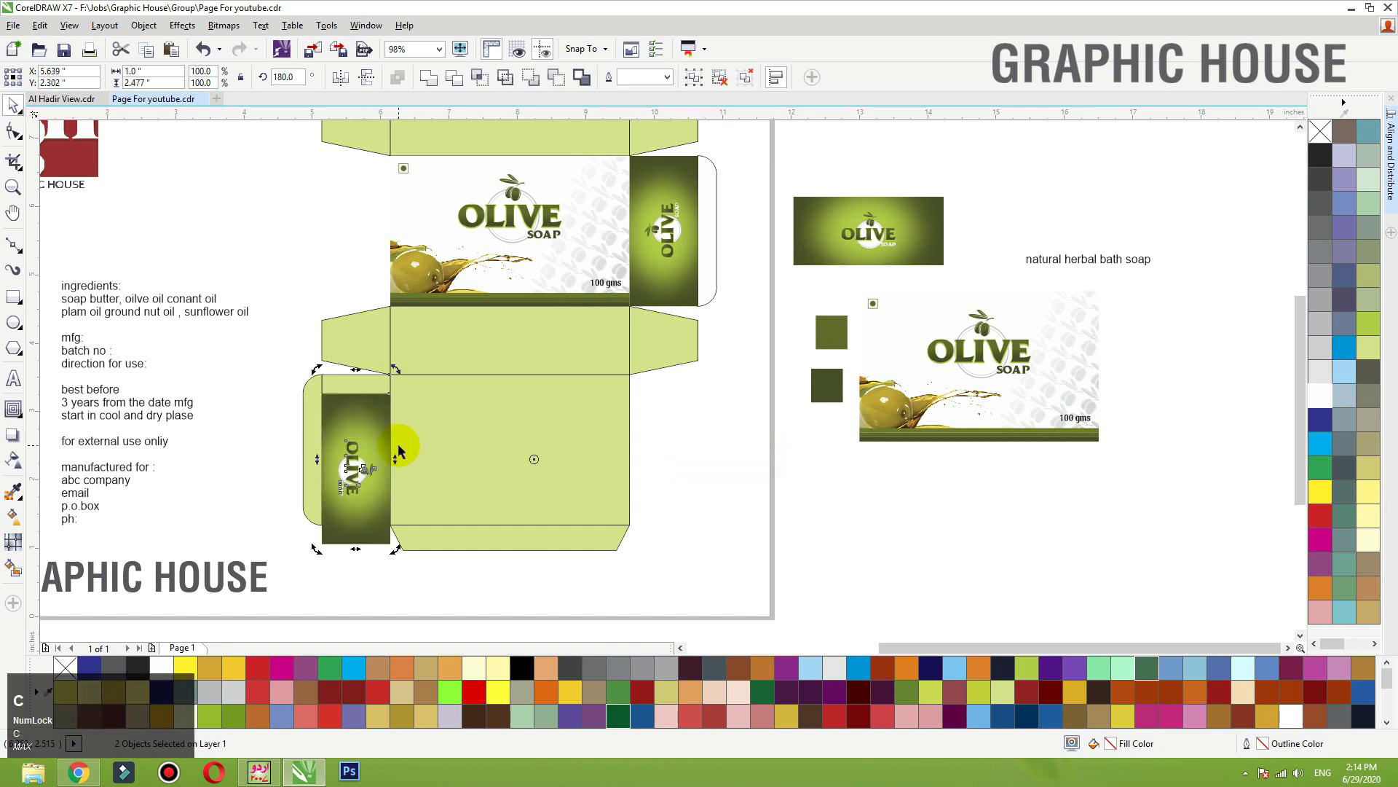
left_click(780, 492)
Step: Cut the lower side panel artwork, delete the plain green rectangle beneath it, and paste the artwork back in place
left_click(374, 449)
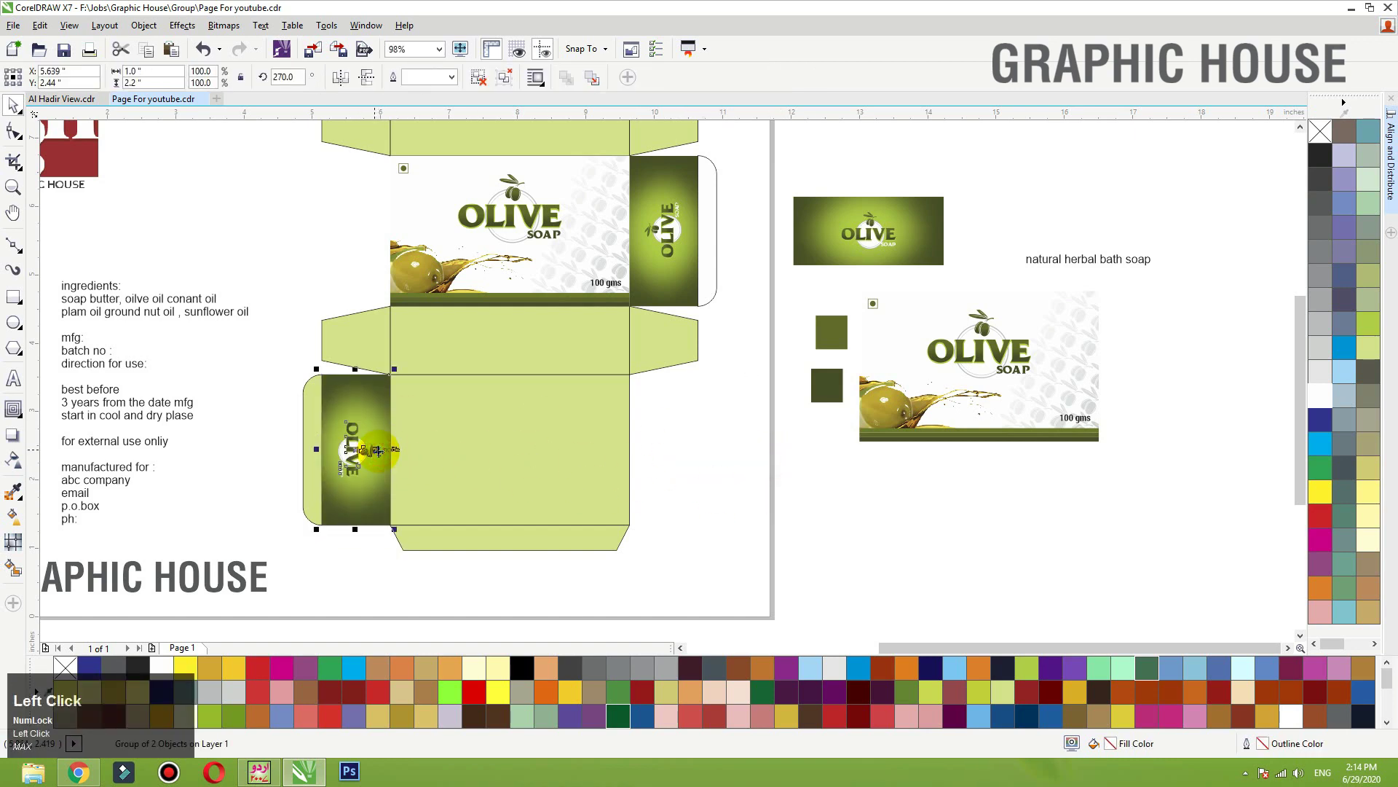
key("ctrl+x")
left_click(370, 460)
key("Delete")
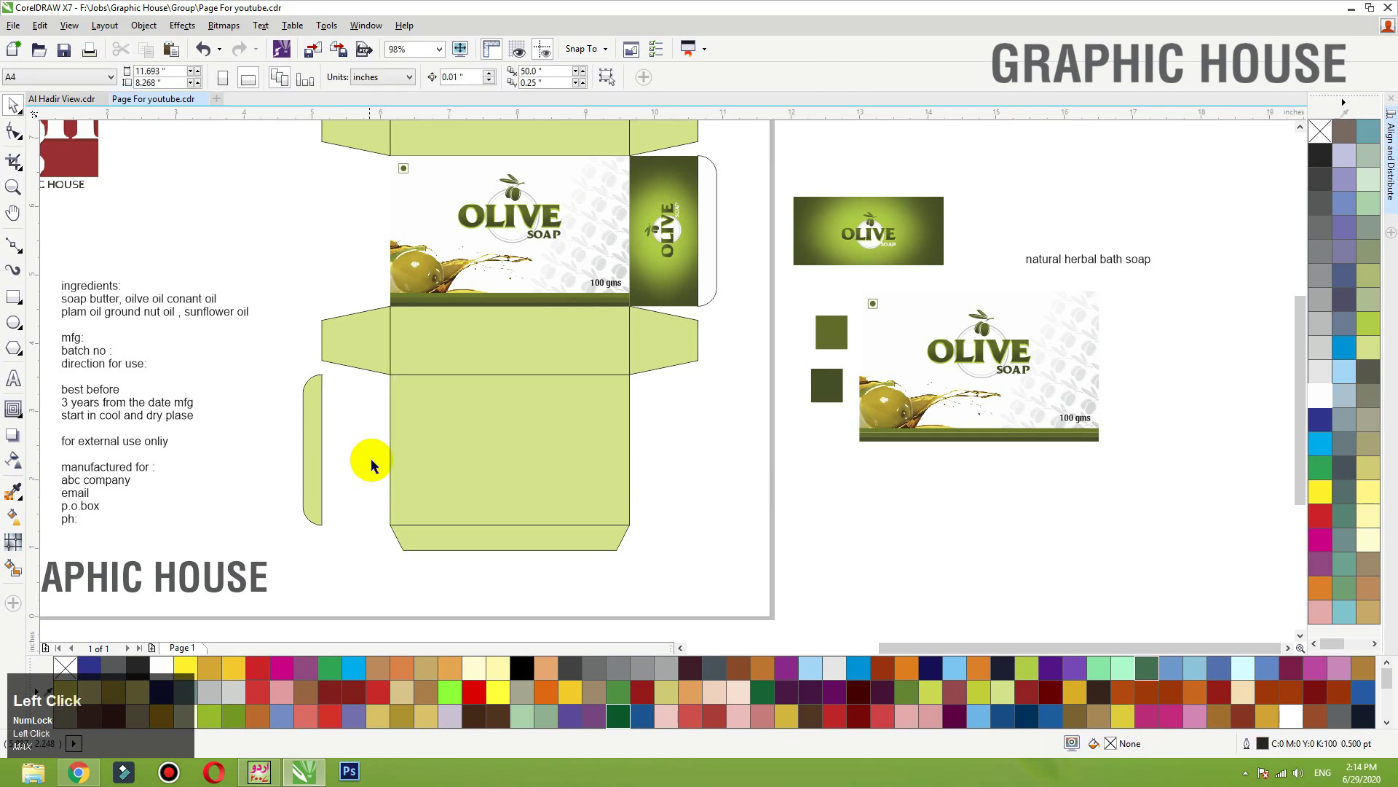
key("ctrl+v")
Step: Fill the rounded flap beside the lower side panel with white
left_click(303, 452)
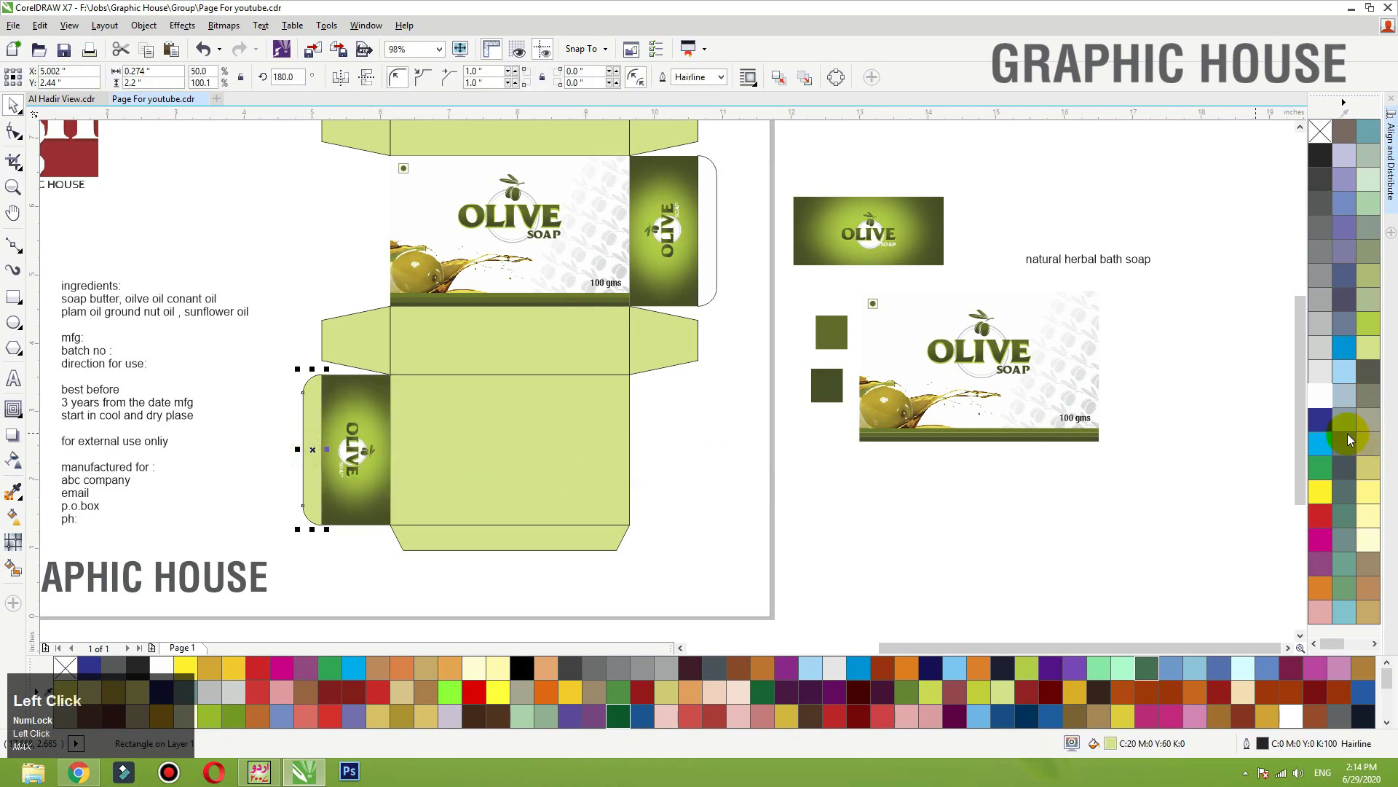
left_click(1320, 394)
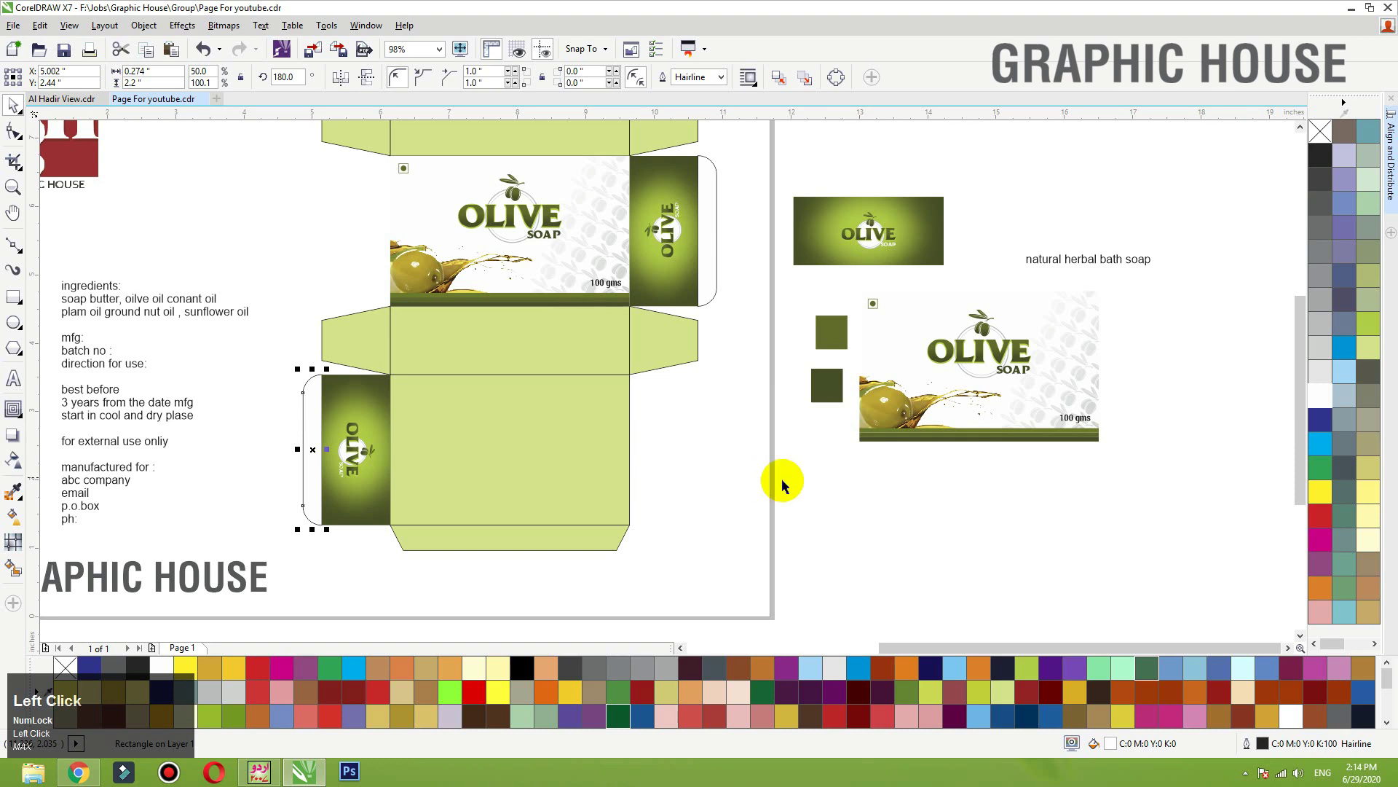
left_click(768, 472)
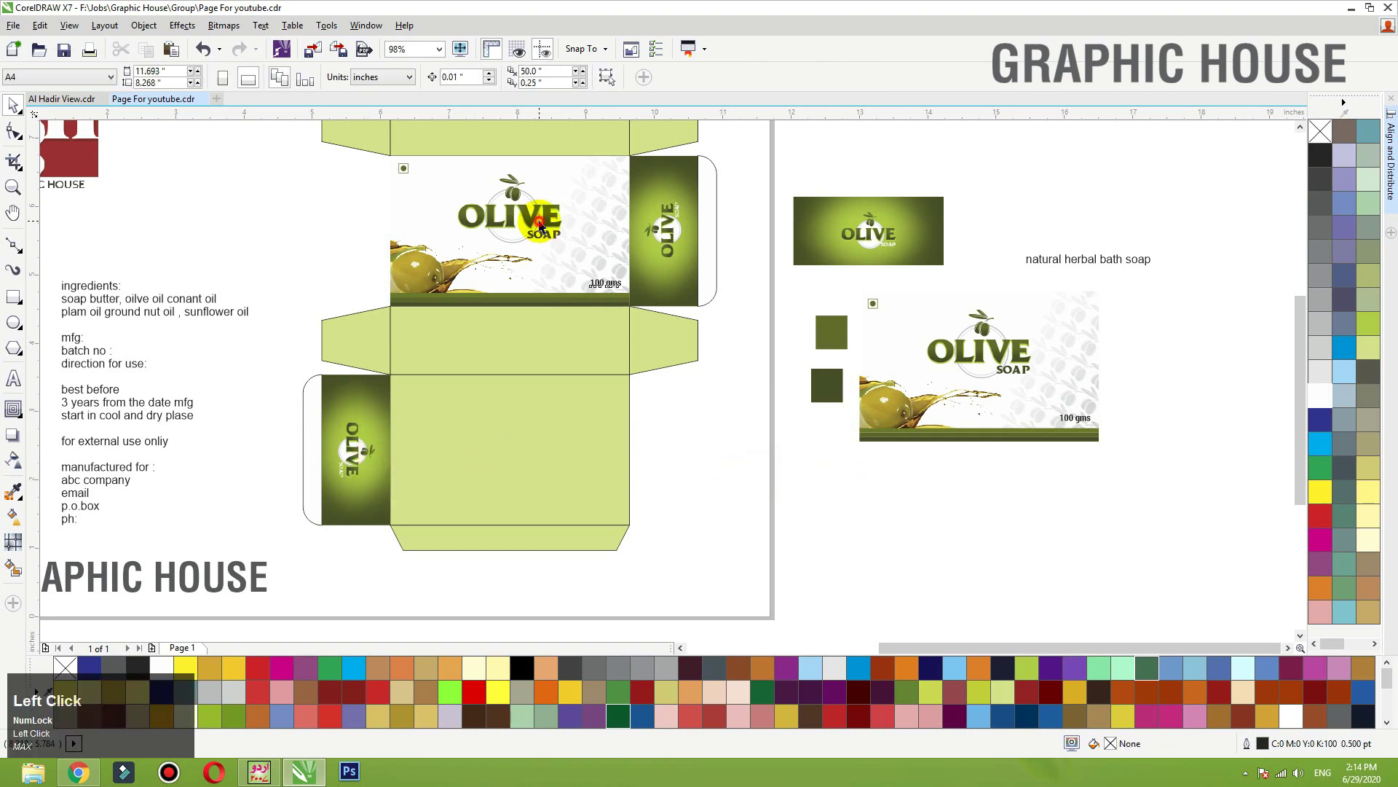
Step: Copy the front panel artwork and centre the copy on the lower large green panel of the dieline
left_click_drag(590, 240, 546, 223)
key("ctrl+z")
left_click_drag(613, 163, 848, 468)
right_click(845, 467)
left_click(524, 445)
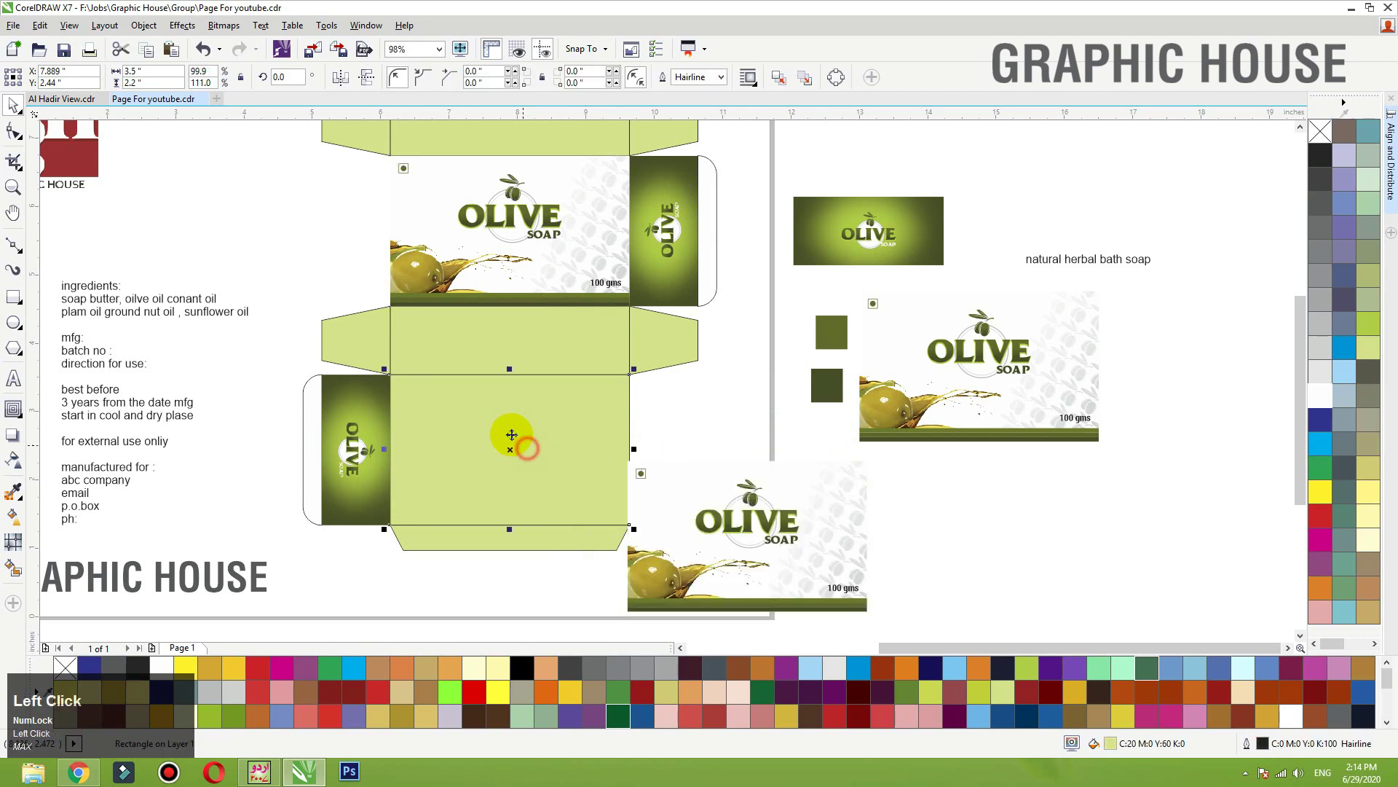
left_click(783, 581)
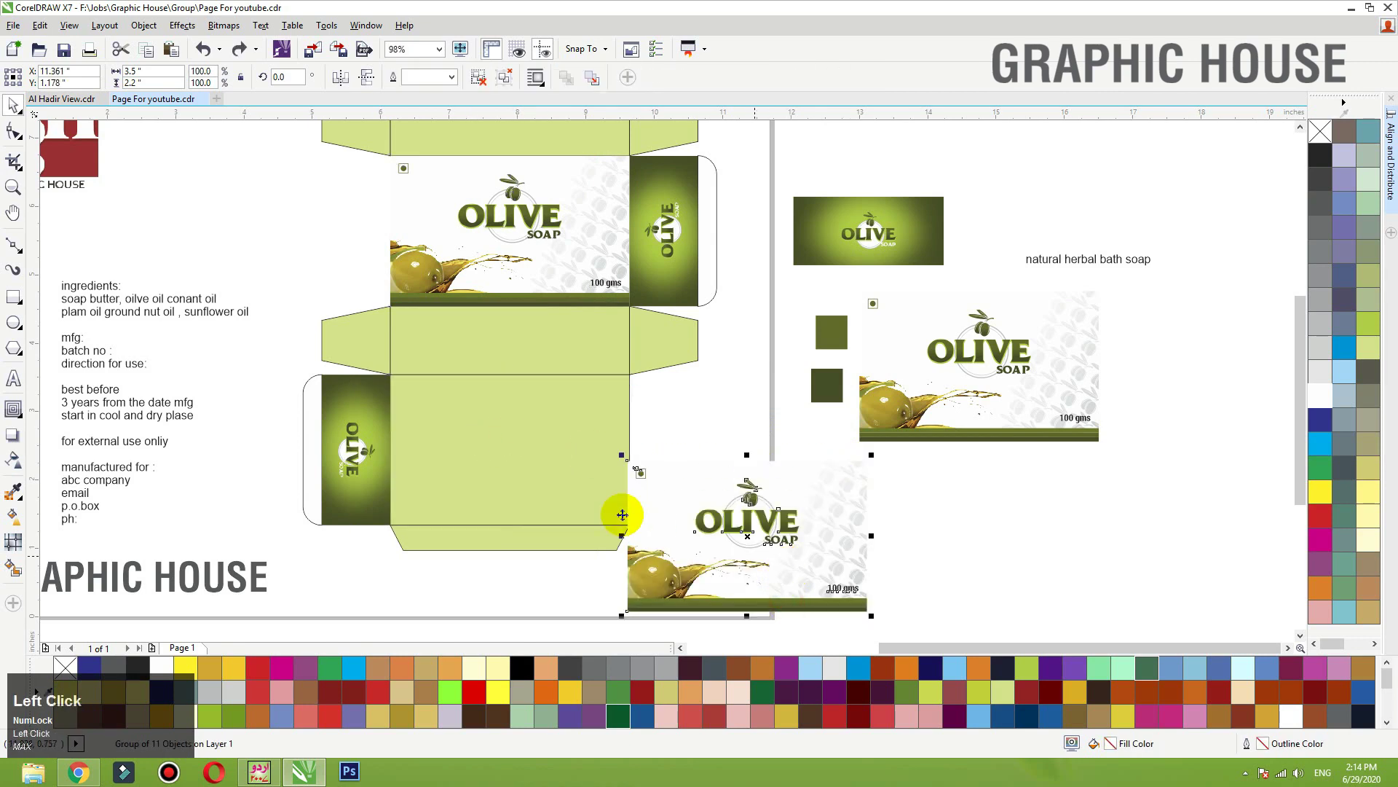
left_click(555, 457, "shift")
key("c")
key("t")
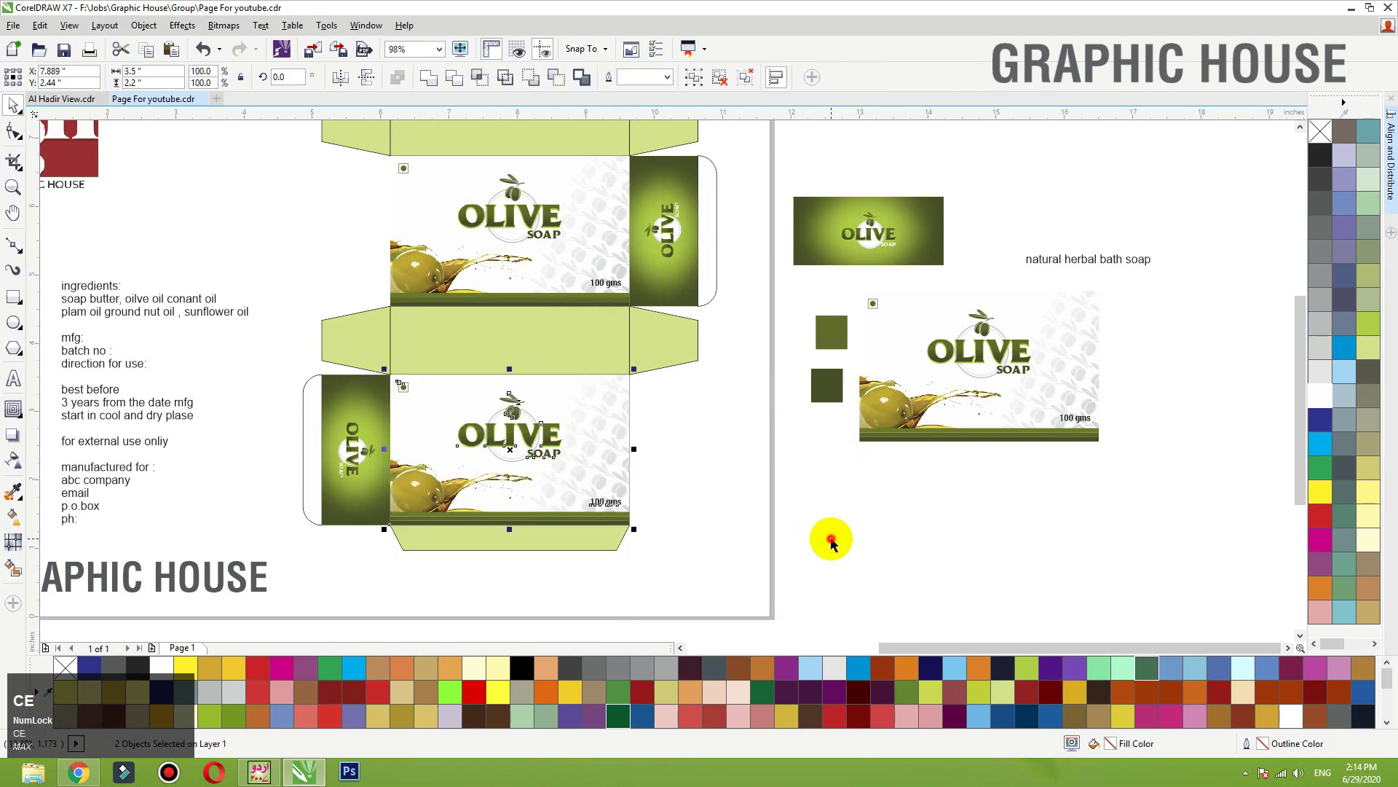
Step: Cut the lower front artwork, delete the plain green rectangle beneath it, and paste the artwork back in place
left_click(594, 468)
left_click(597, 469)
key("ctrl+x")
left_click(583, 455)
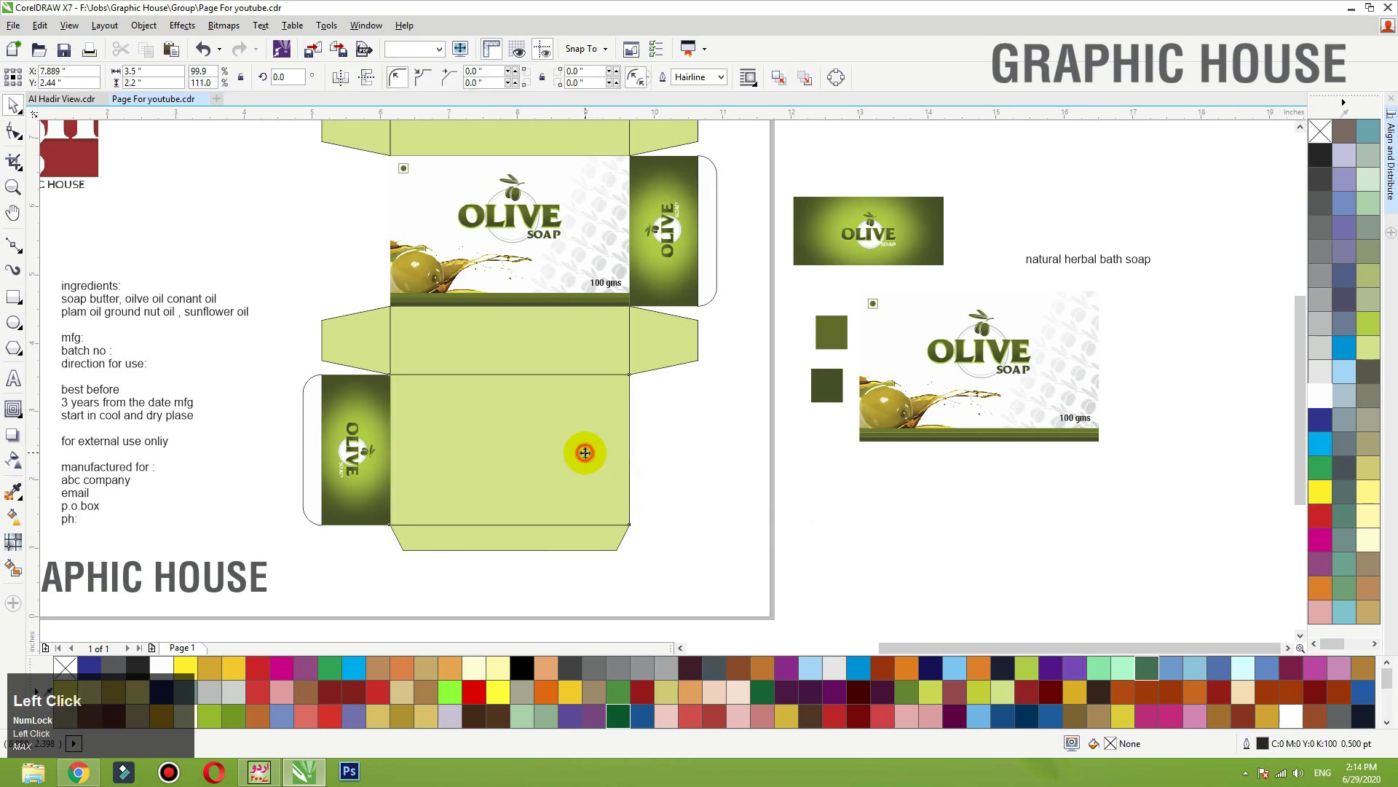
key("ctrl+v")
Step: Fill the tapered flap below the lower front panel with white
left_click(574, 545)
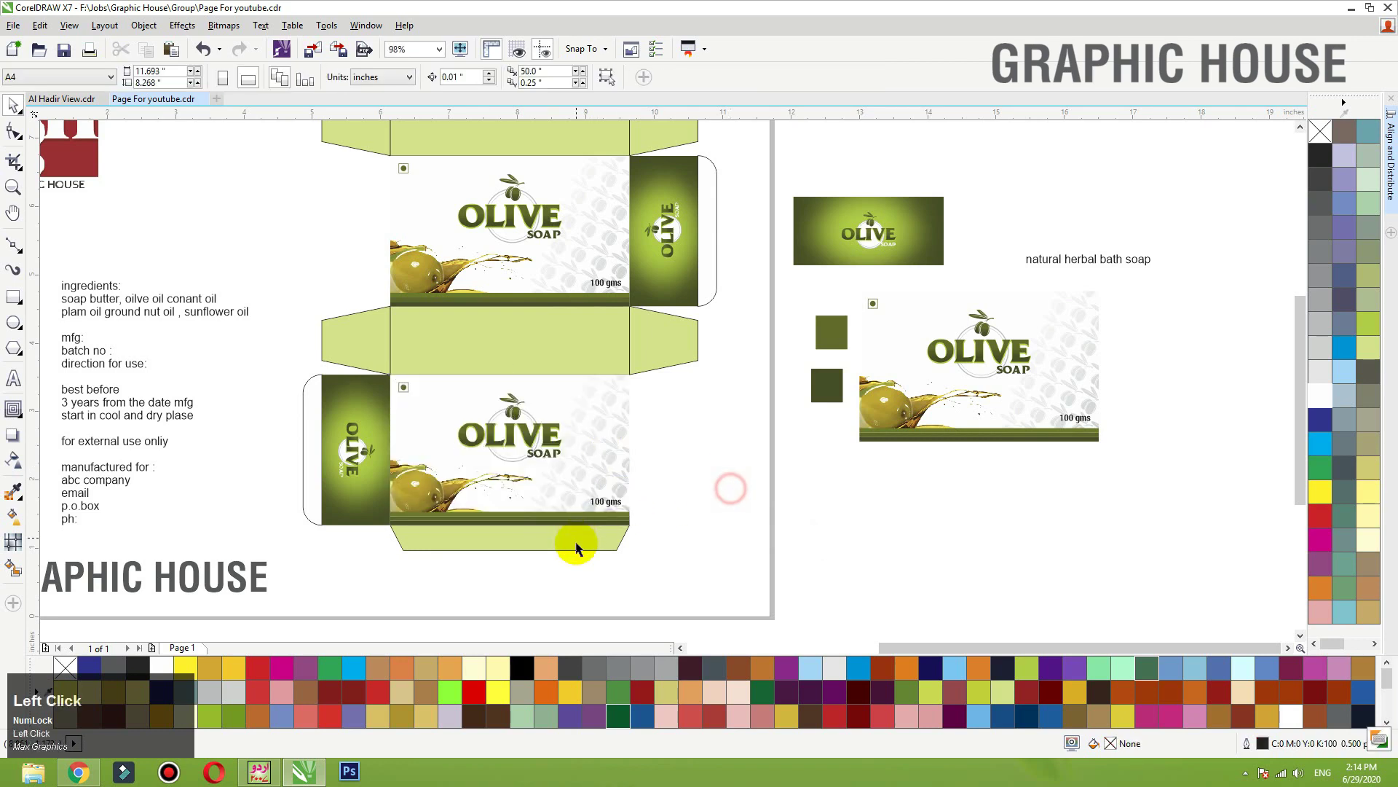
left_click(1319, 396)
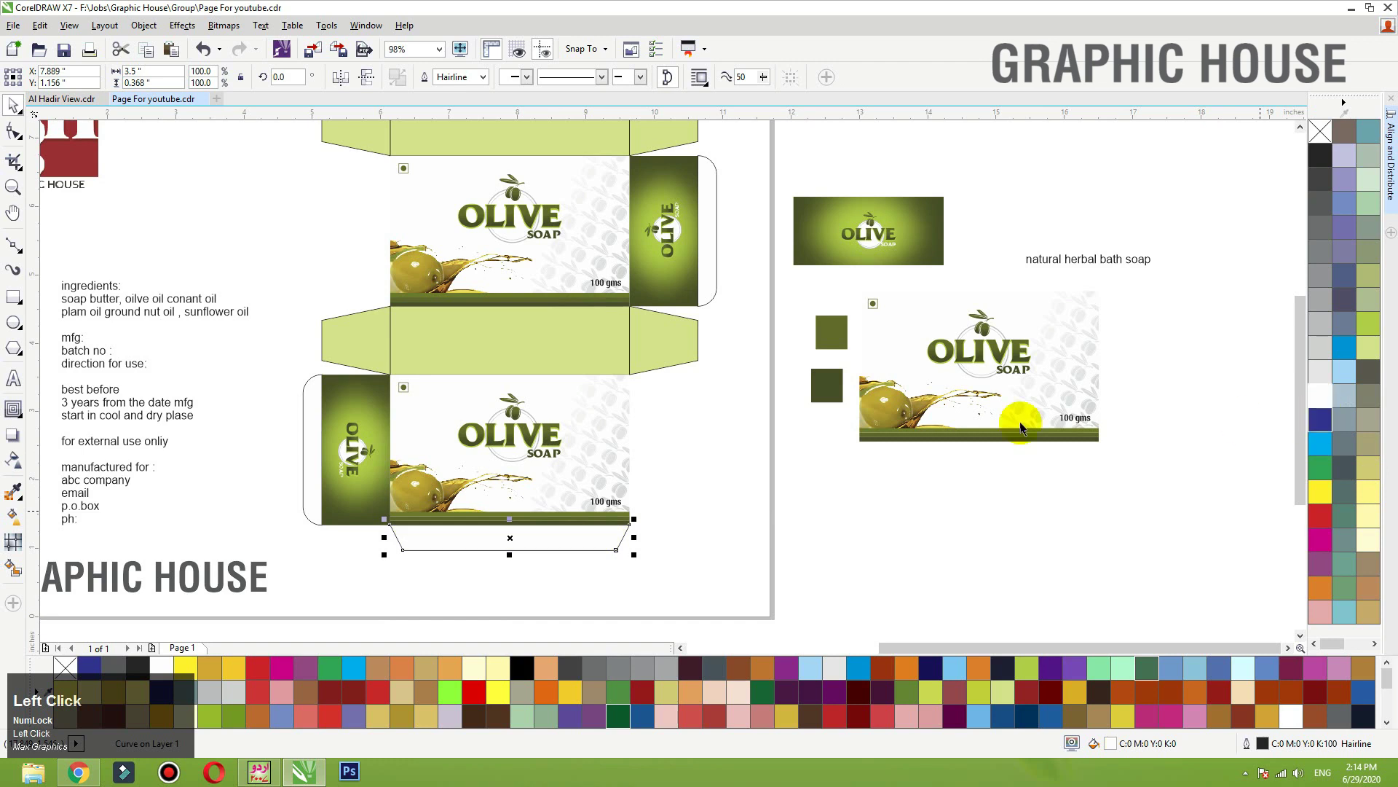
left_click(678, 491)
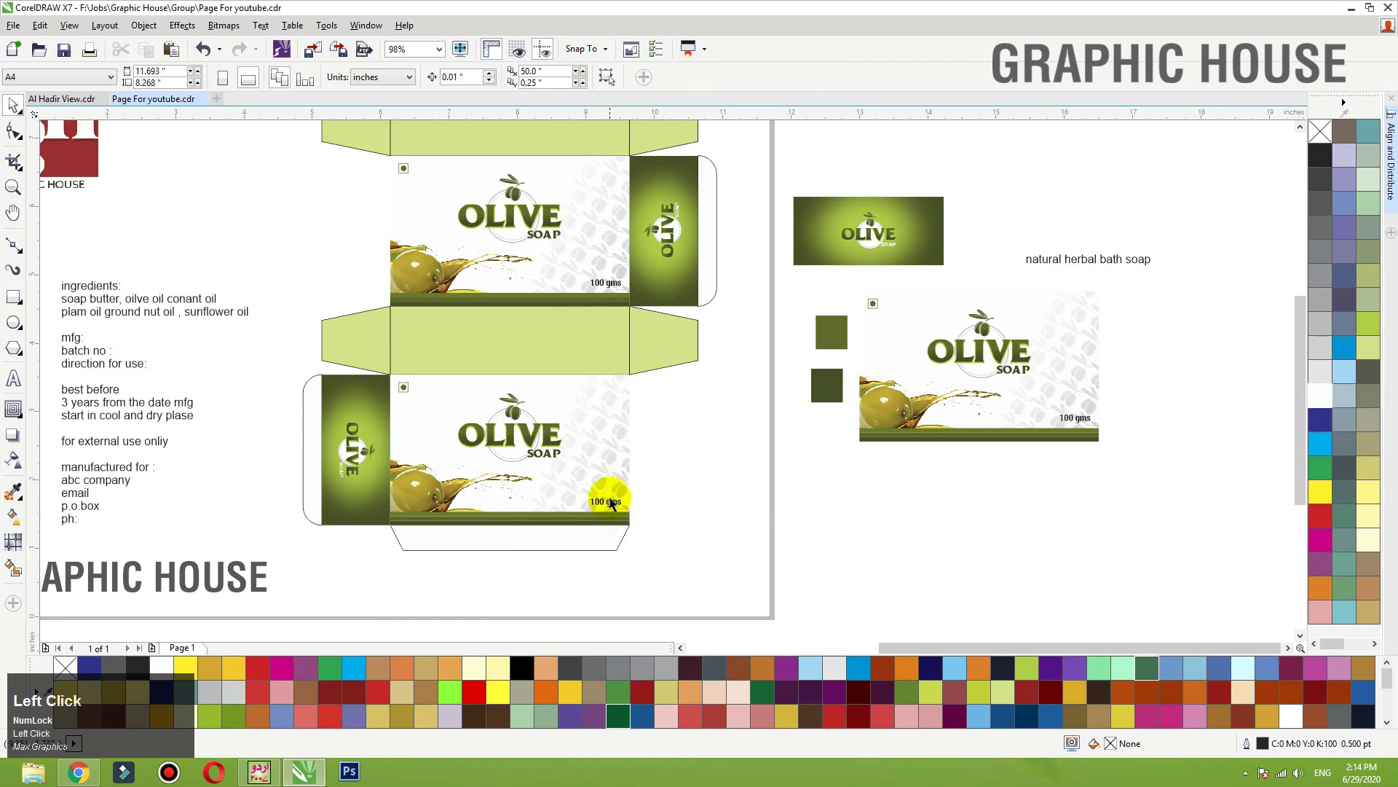
Step: Fill the four tapered flaps at the ends of the two green strip panels with white
left_click(571, 348)
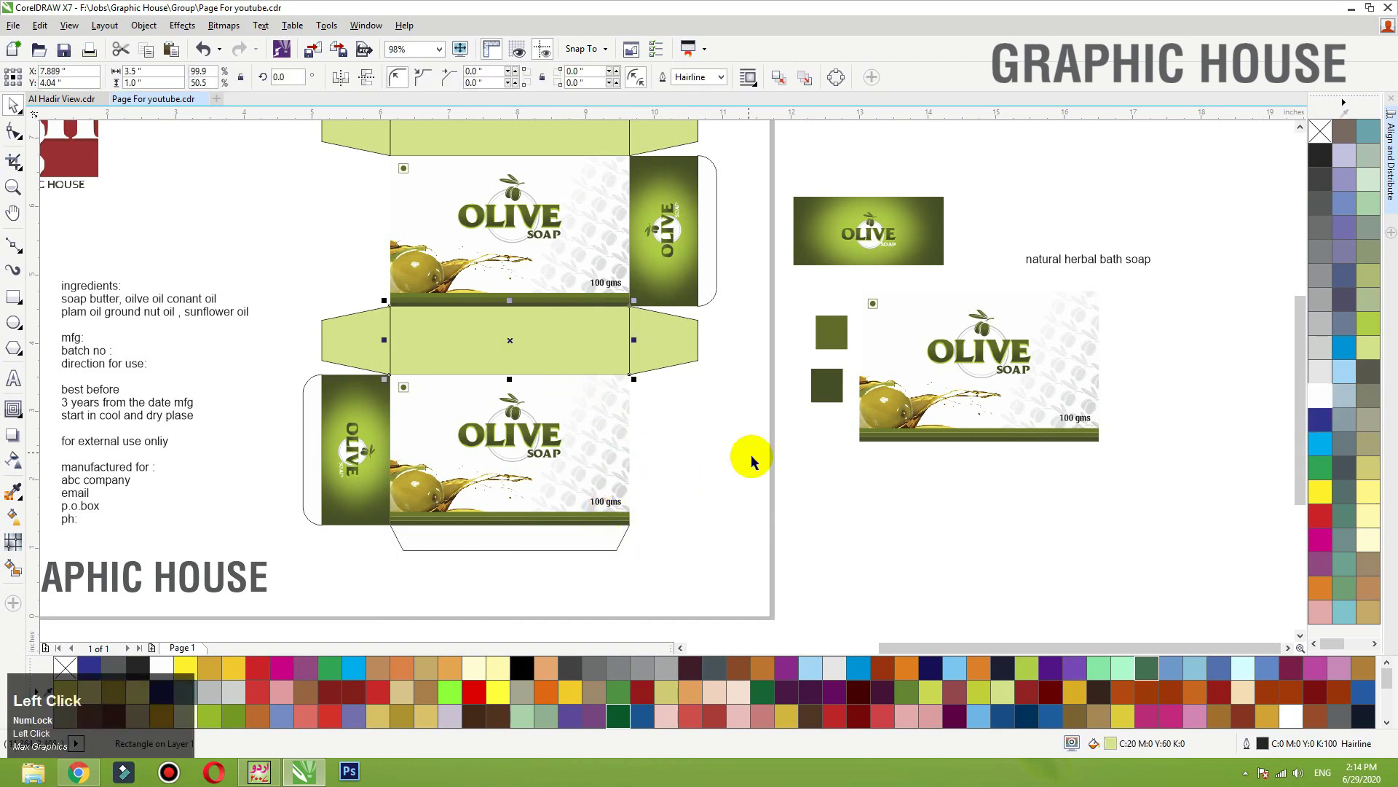
left_click(867, 252)
scroll(874, 437, "down", 2)
key("F2")
left_click_drag(921, 486, 528, 209)
left_click(405, 459)
left_click(737, 449, "shift")
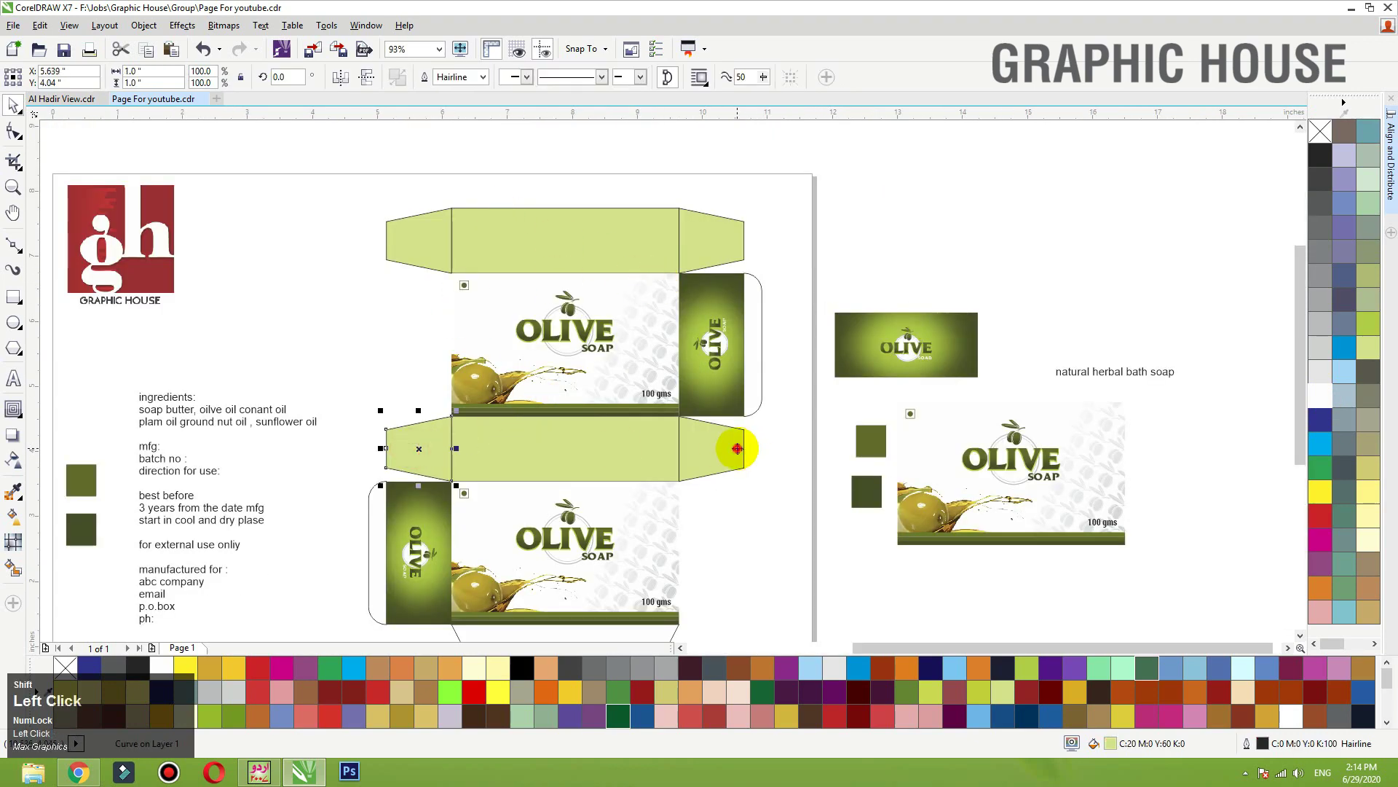
left_click(1320, 395)
left_click(955, 175)
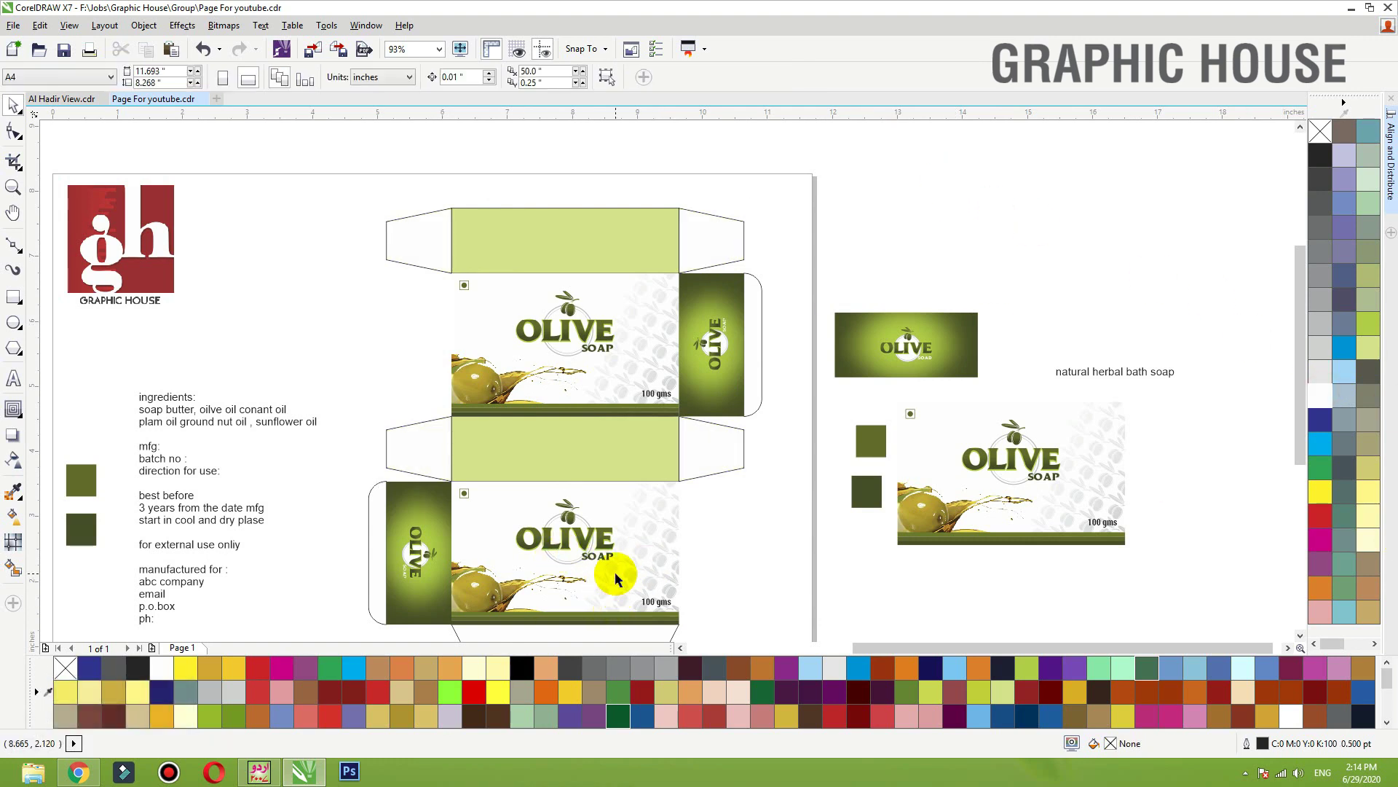
Step: Copy a plain green strip panel beside the page, and ungroup the spare side panel artwork to delete its logo
left_click_drag(610, 460, 983, 266)
left_click(937, 375)
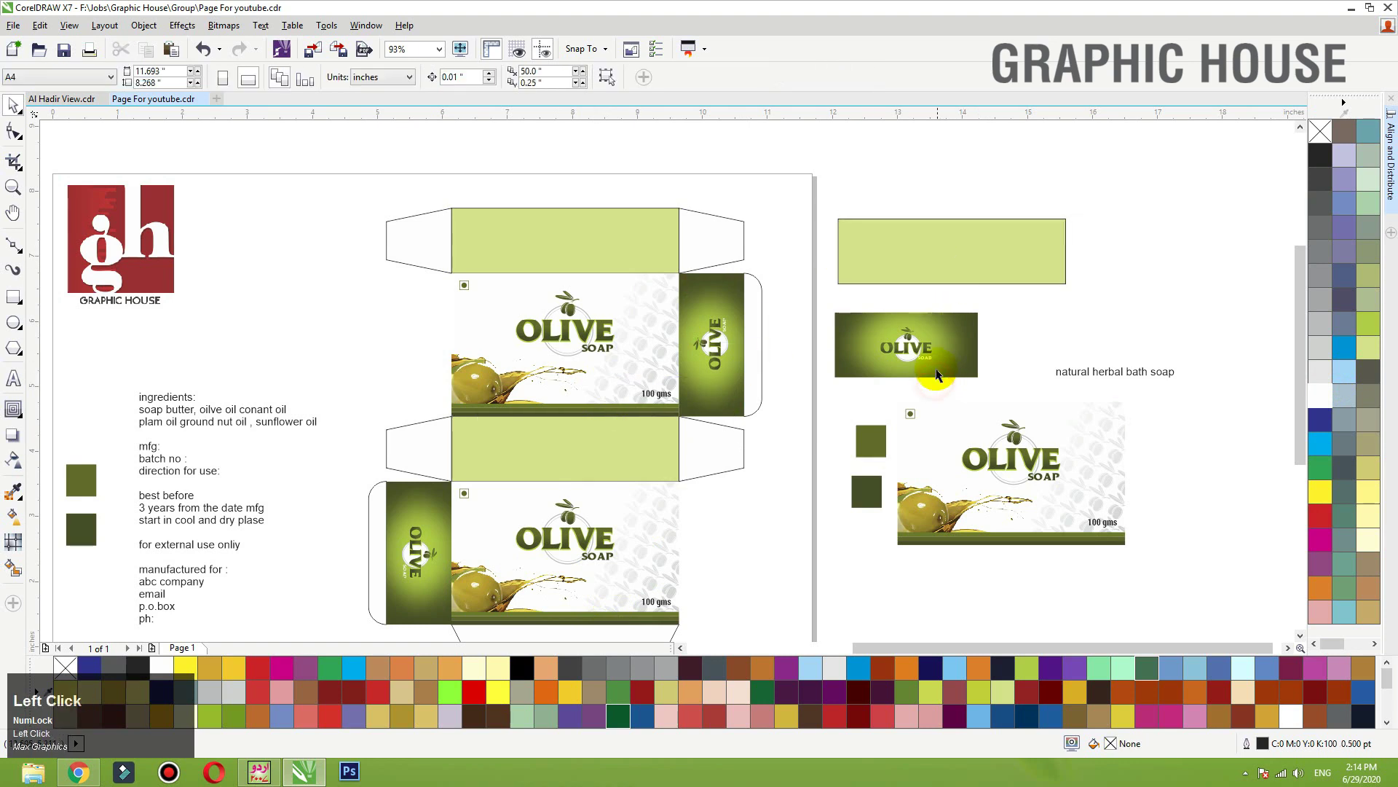
left_click_drag(937, 361, 955, 359)
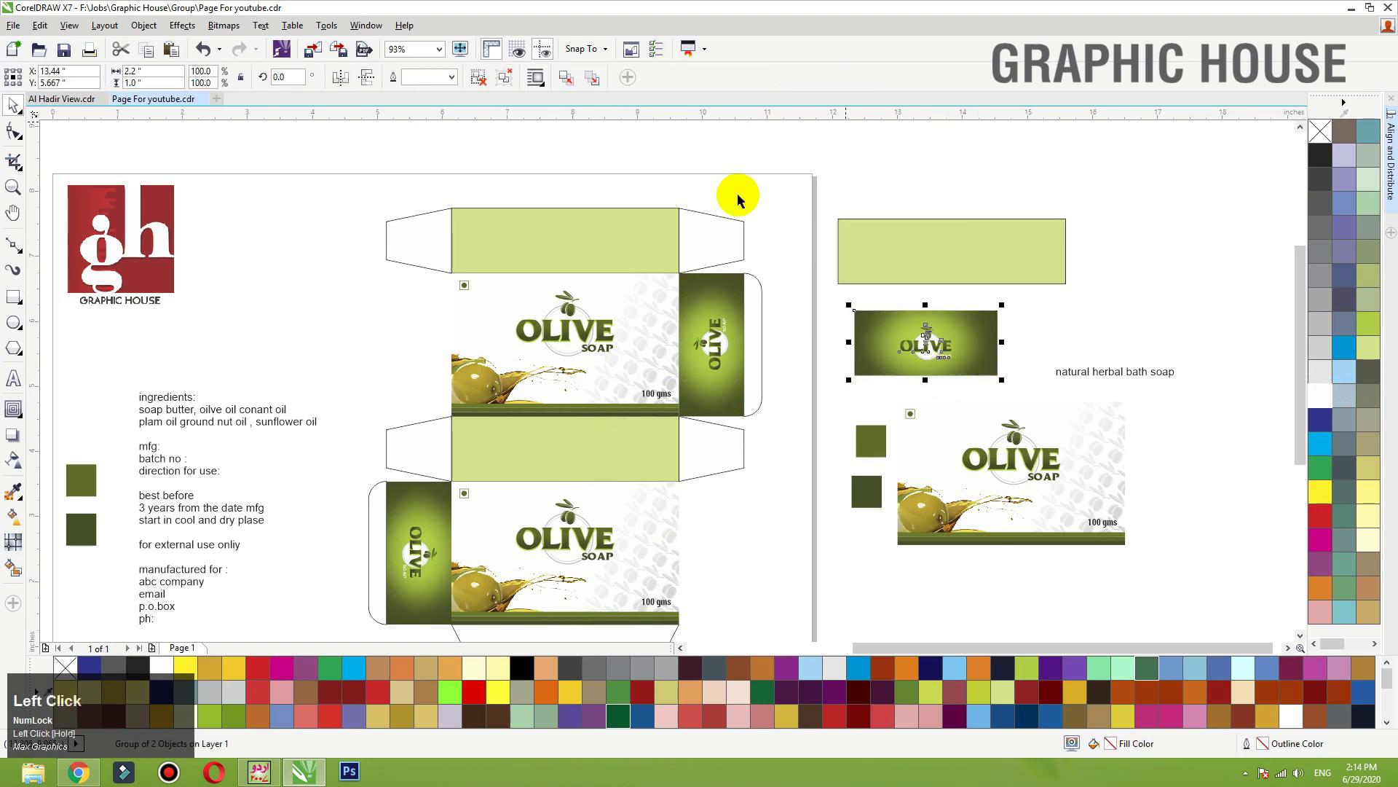
left_click(483, 80)
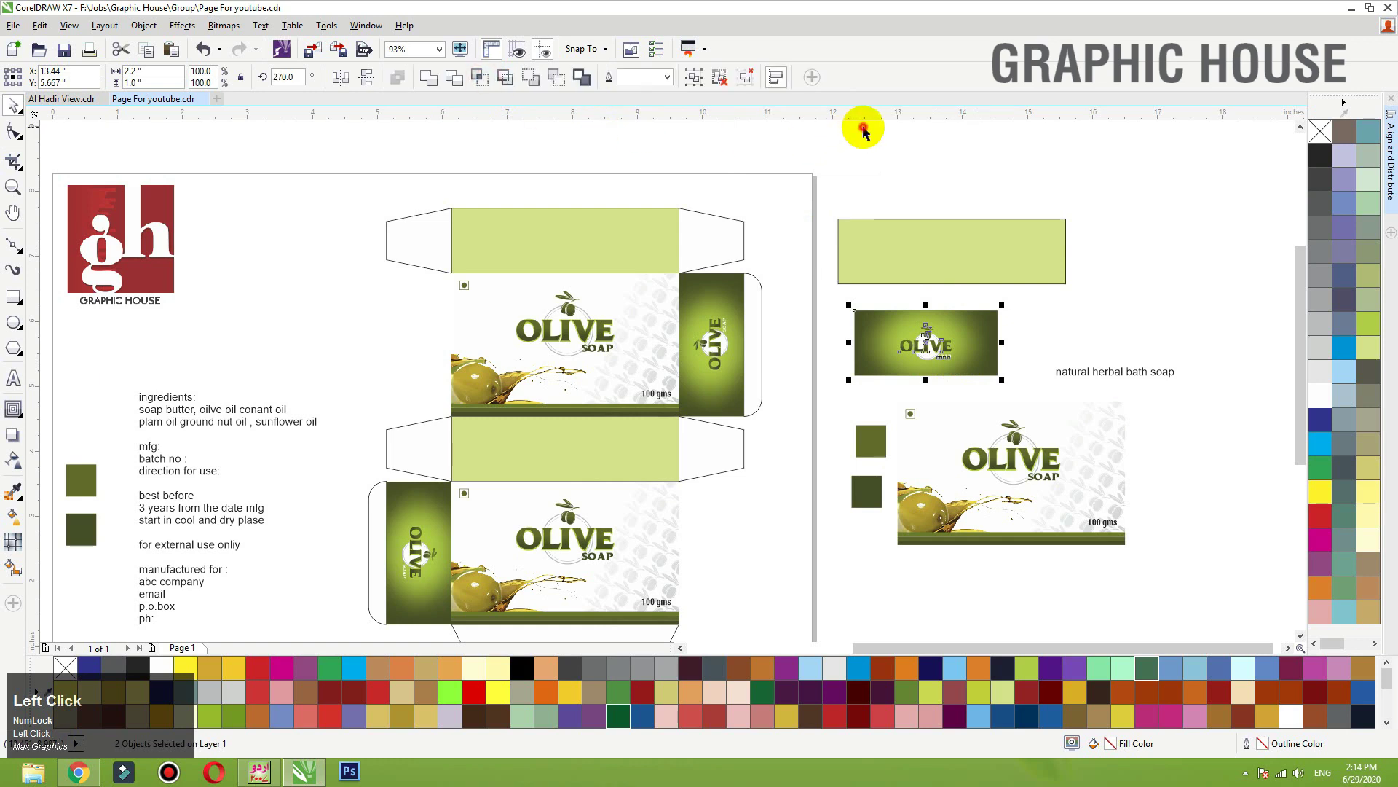
left_click(863, 130)
left_click(929, 346)
key("Delete")
Step: Centre the bare gradient rectangle on the copied green strip and send the strip behind it
left_click_drag(951, 348, 911, 266)
key("ctrl+z")
left_click(909, 225)
key("shift+Page_Down")
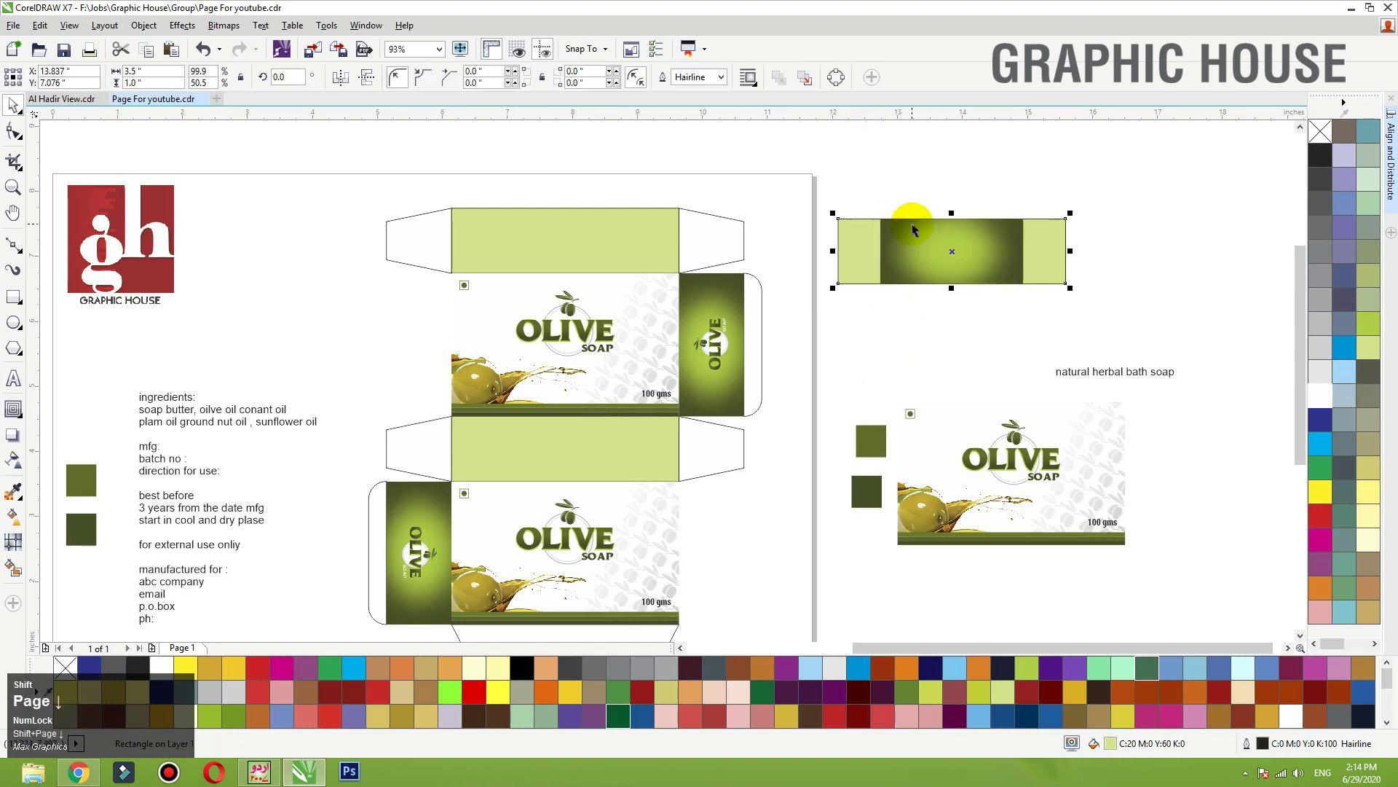
Step: Stretch both ends of the gradient rectangle to the full width of the green strip, and delete the strip beneath it
key("shift+F2")
scroll(911, 225, "down", 2)
left_click(901, 279)
left_click_drag(982, 304, 1096, 304)
left_click_drag(589, 309, 480, 304)
left_click_drag(765, 327, 824, 451)
left_click(846, 269)
key("Delete")
Step: Move the ingredients text block beside the gradient strip, and shift the spare front artwork, swatches and tagline further below it
key("F3")
key("F3")
left_click_drag(362, 437, 1063, 323)
left_click(945, 397)
left_click_drag(1066, 520, 818, 349)
left_click_drag(795, 320, 795, 320)
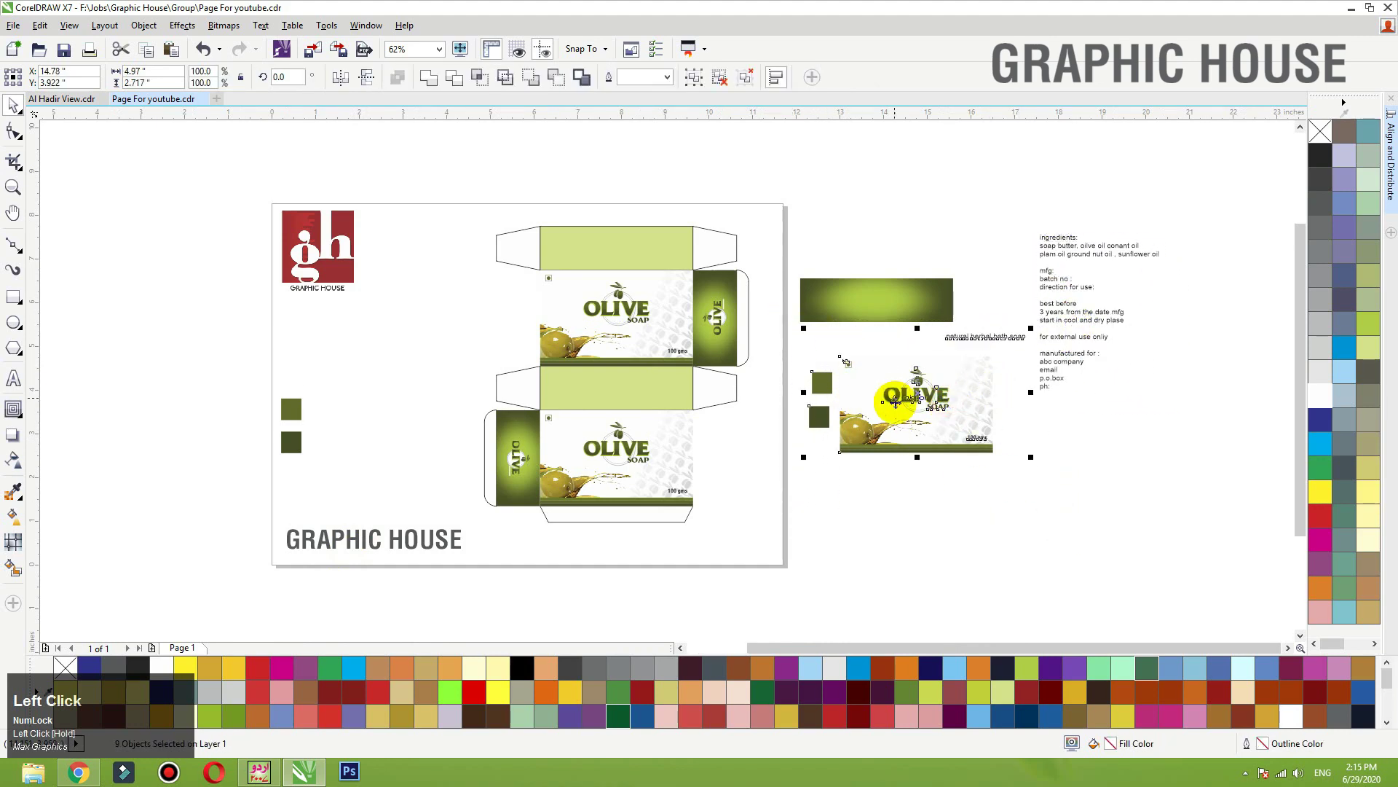
left_click_drag(897, 406, 895, 507)
Step: Set the font of the ingredients text block to Roboto Condensed
left_click(777, 224)
key("F2")
left_click_drag(778, 221, 1085, 422)
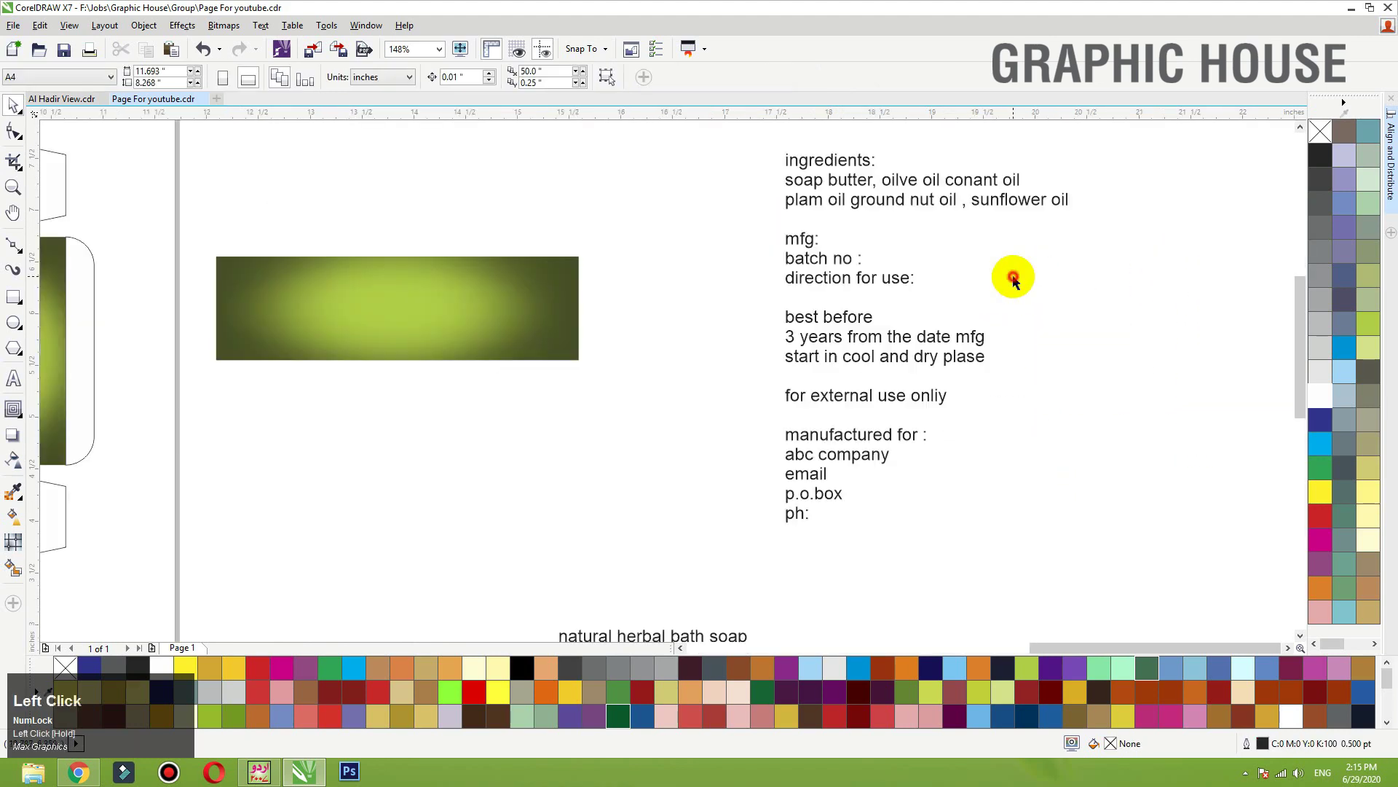
left_click(839, 283)
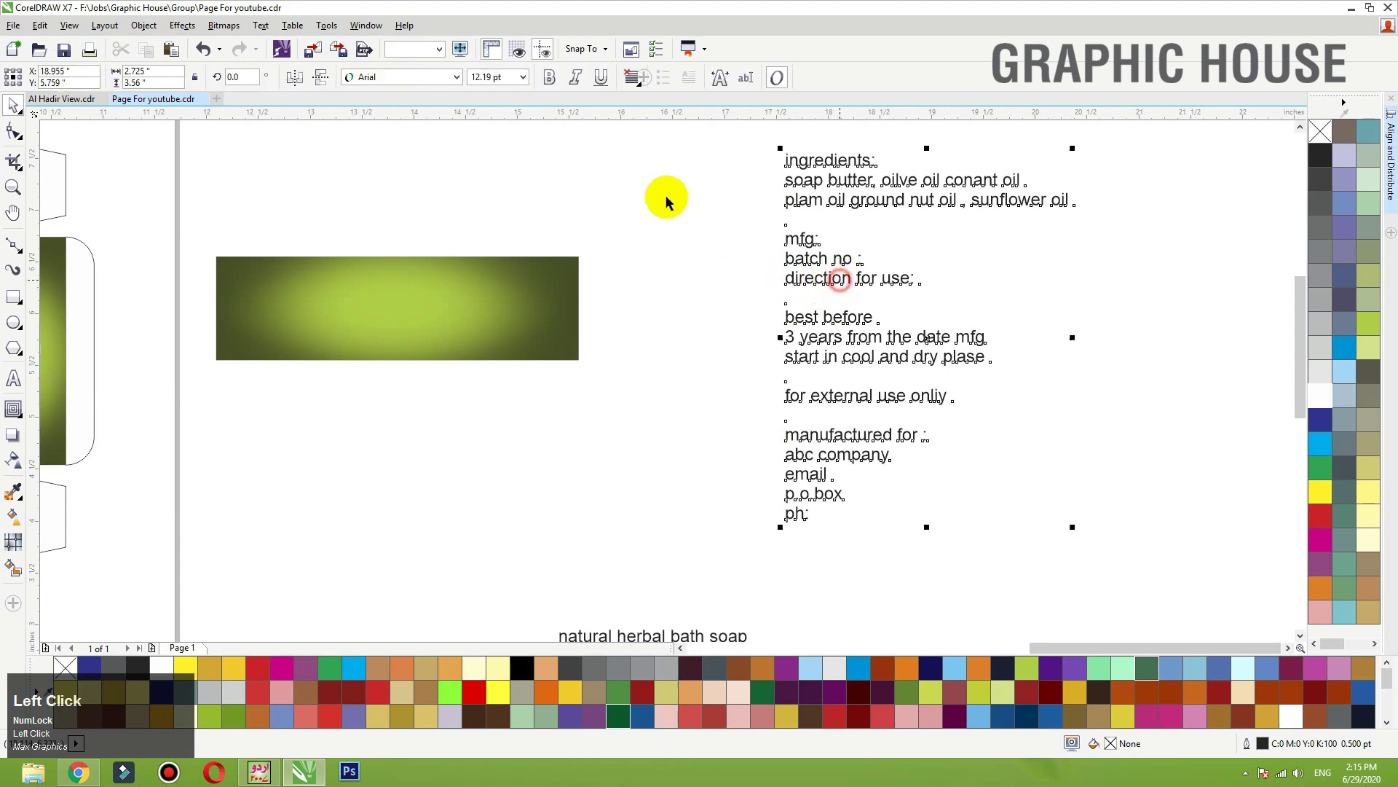
left_click(415, 78)
left_click(418, 143)
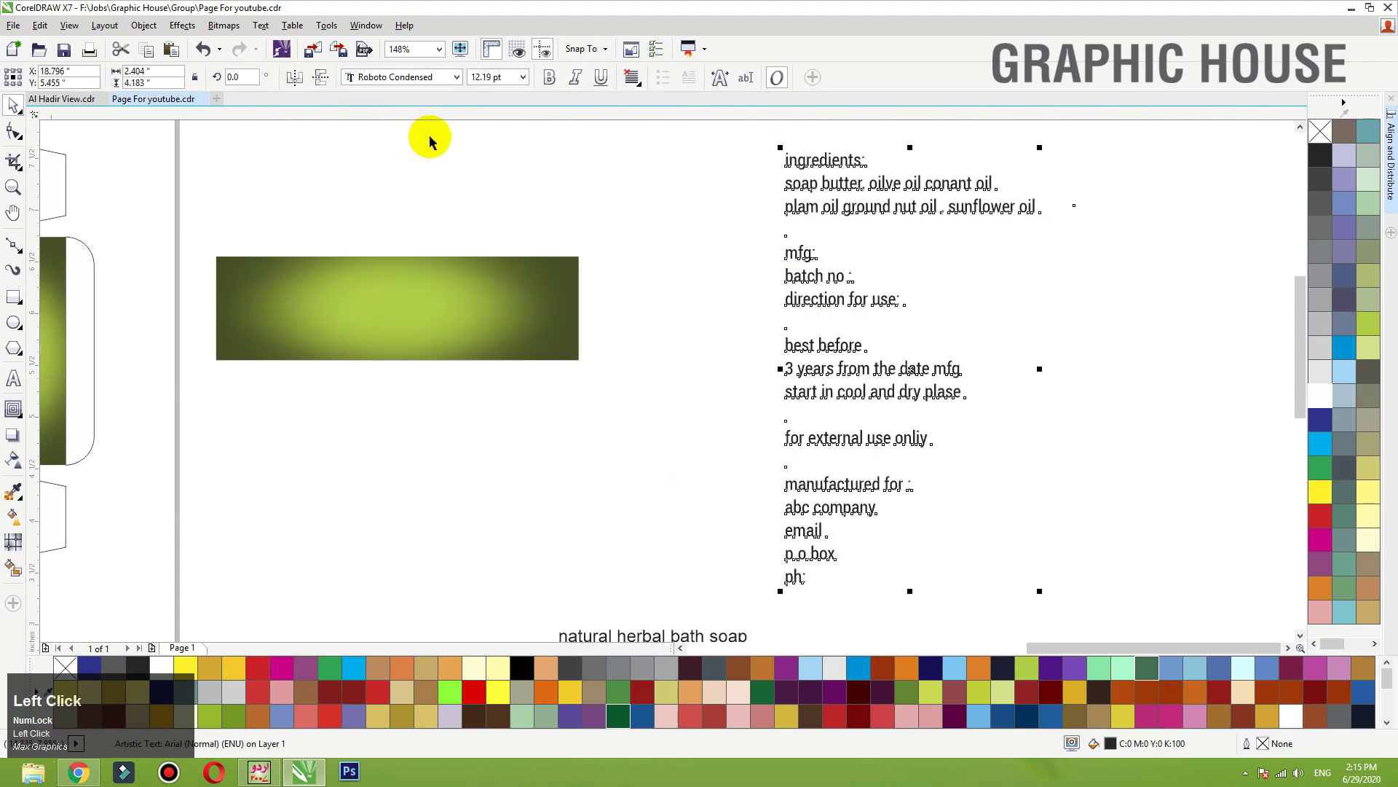
Step: Convert the ingredients text to Title Case and place it over the left part of the gradient strip at 6.856 pt
left_click(261, 32)
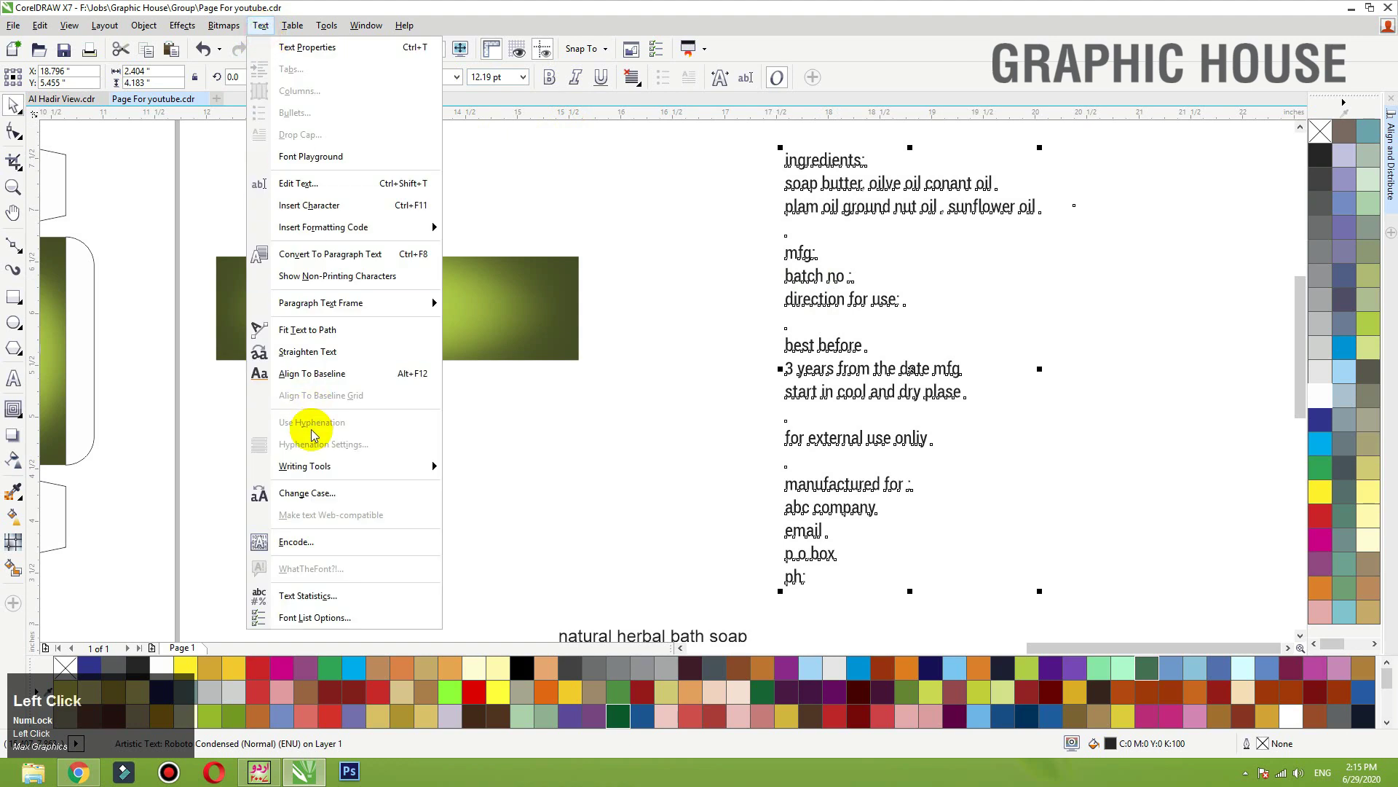
left_click(314, 493)
left_click(623, 393)
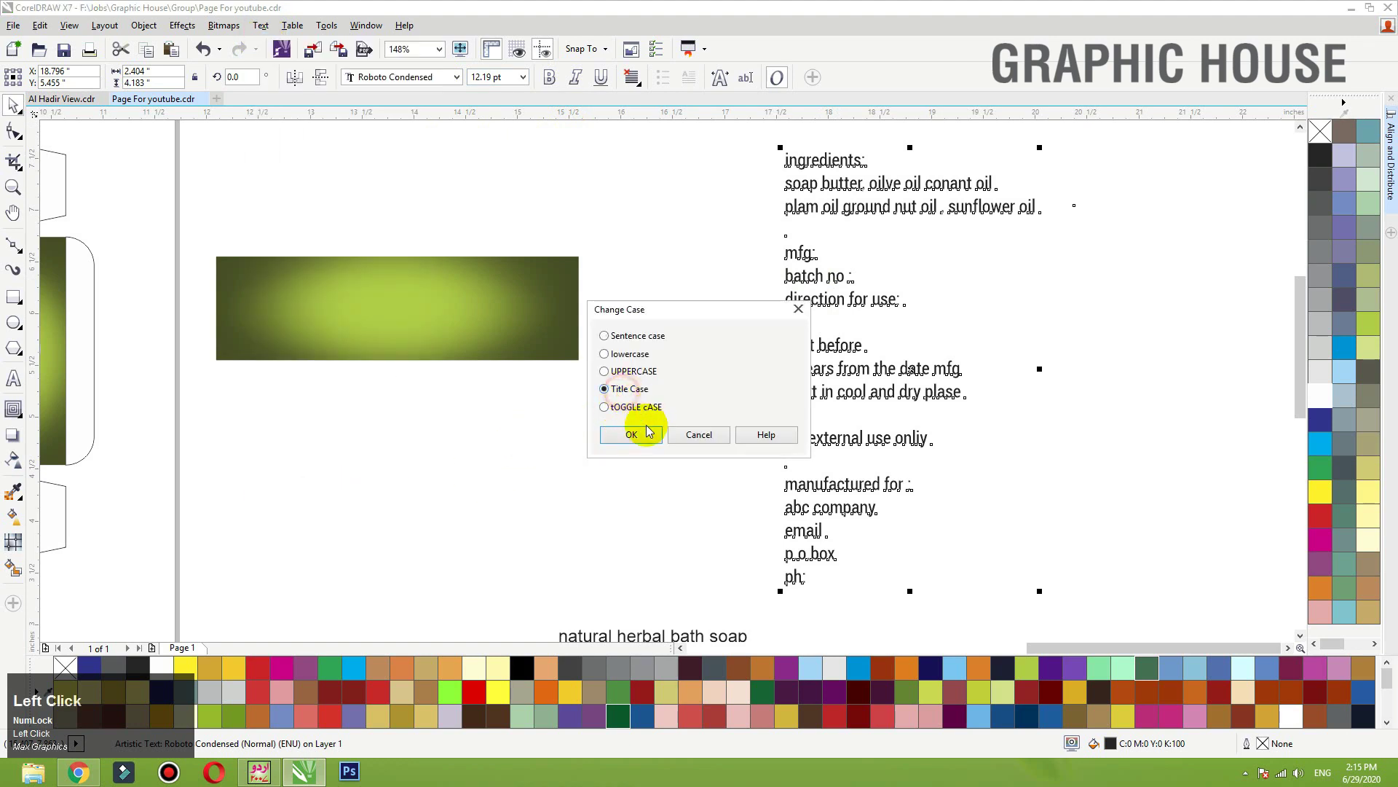
left_click(632, 434)
left_click_drag(1049, 149, 517, 502)
left_click(349, 412)
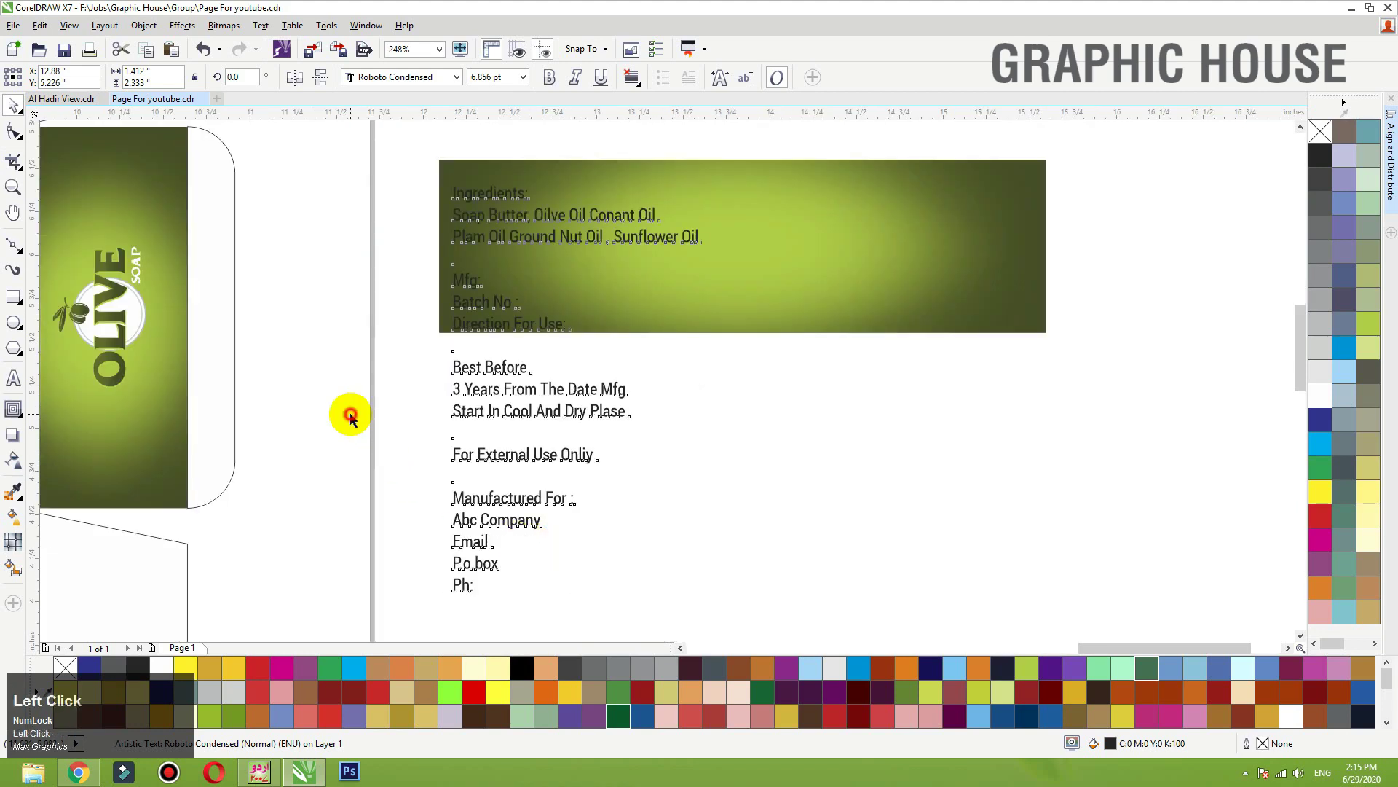
Step: Split the lines from "Best Before" to "Ph:" off into a separate text object below the gradient strip
double_click(472, 591)
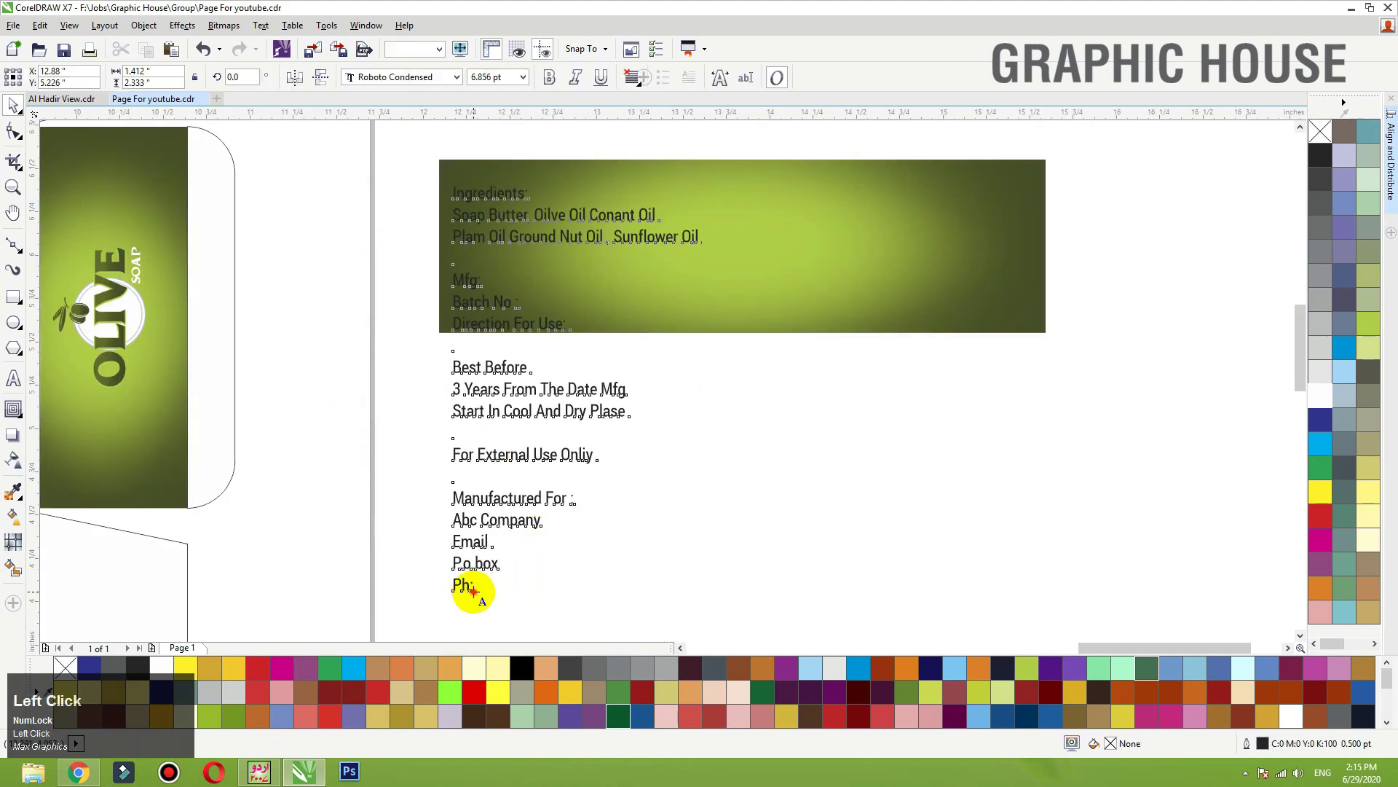
left_click_drag(473, 592, 428, 370)
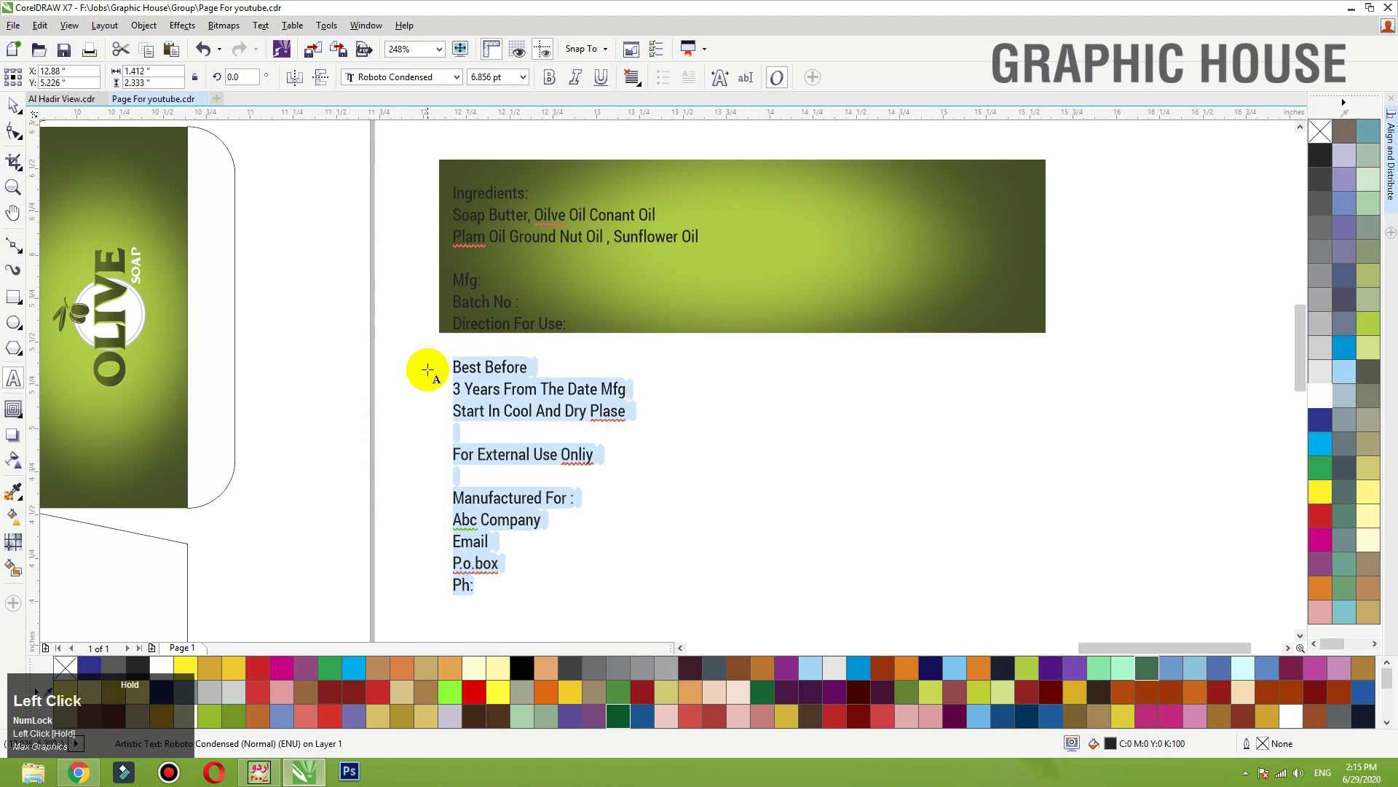
key("ctrl+c")
left_click(788, 419)
key("ctrl+v")
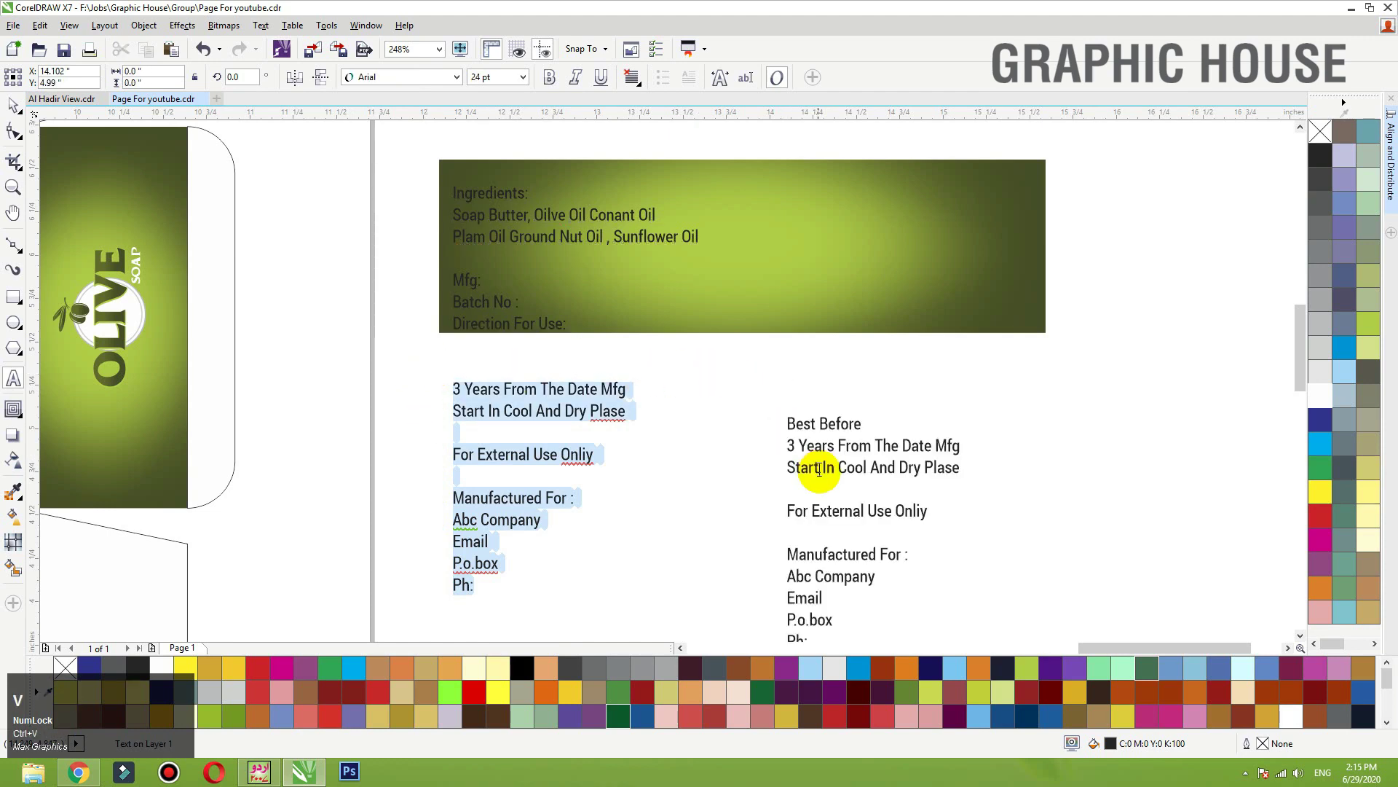
left_click(13, 106)
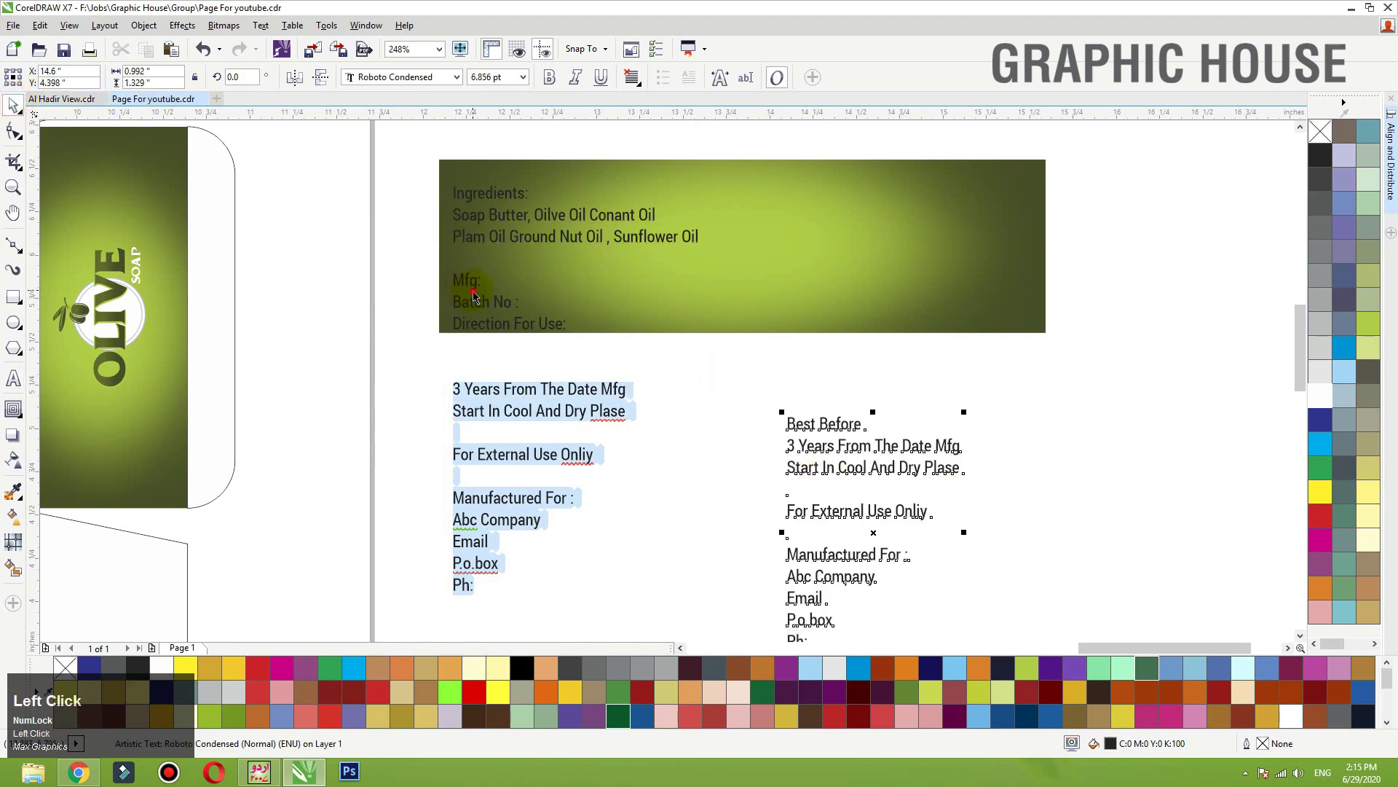
Step: Fill the ingredients text with white, centre it vertically on the gradient strip and shift it slightly inward from the strip's edge
left_click(1319, 395)
left_click(780, 250, "shift")
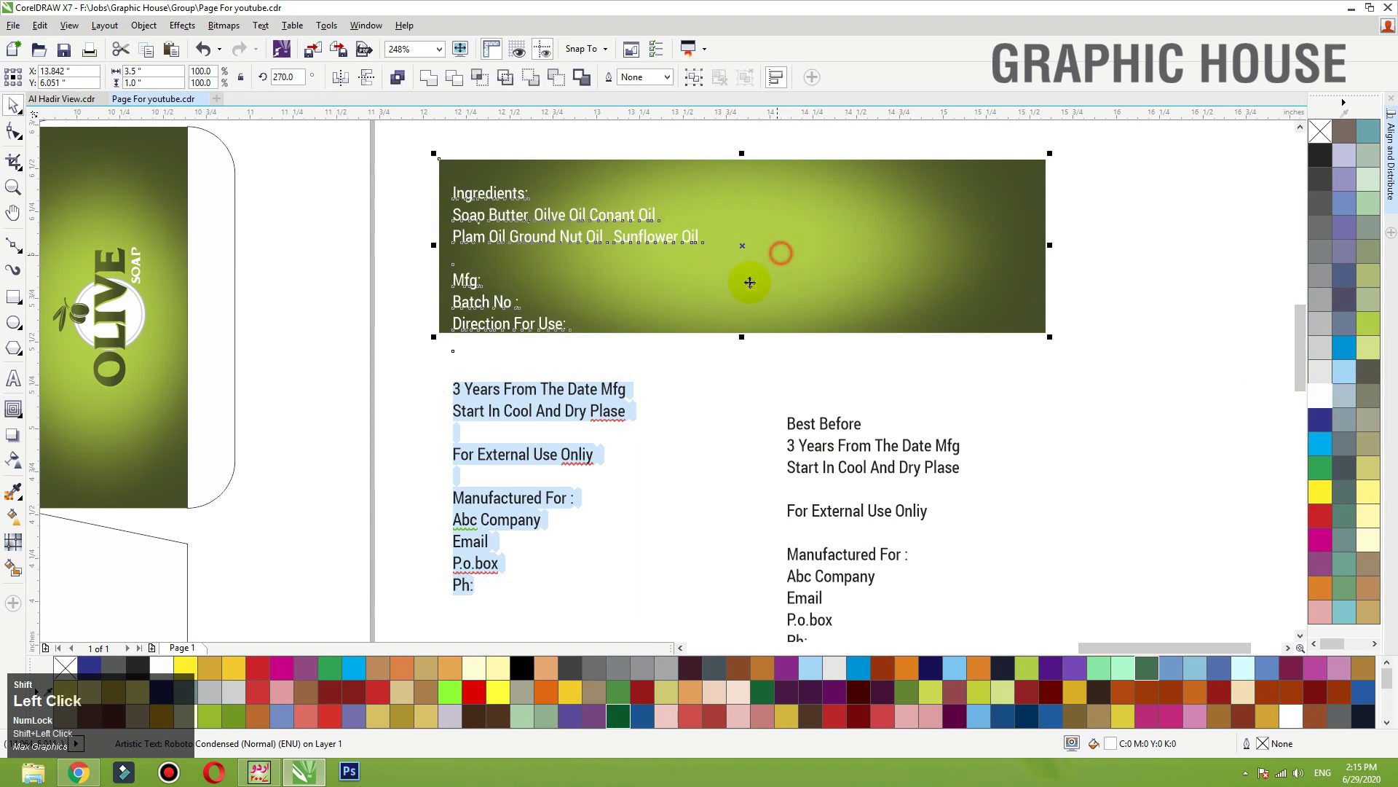
key("e")
left_click(735, 401)
left_click_drag(603, 226, 626, 225)
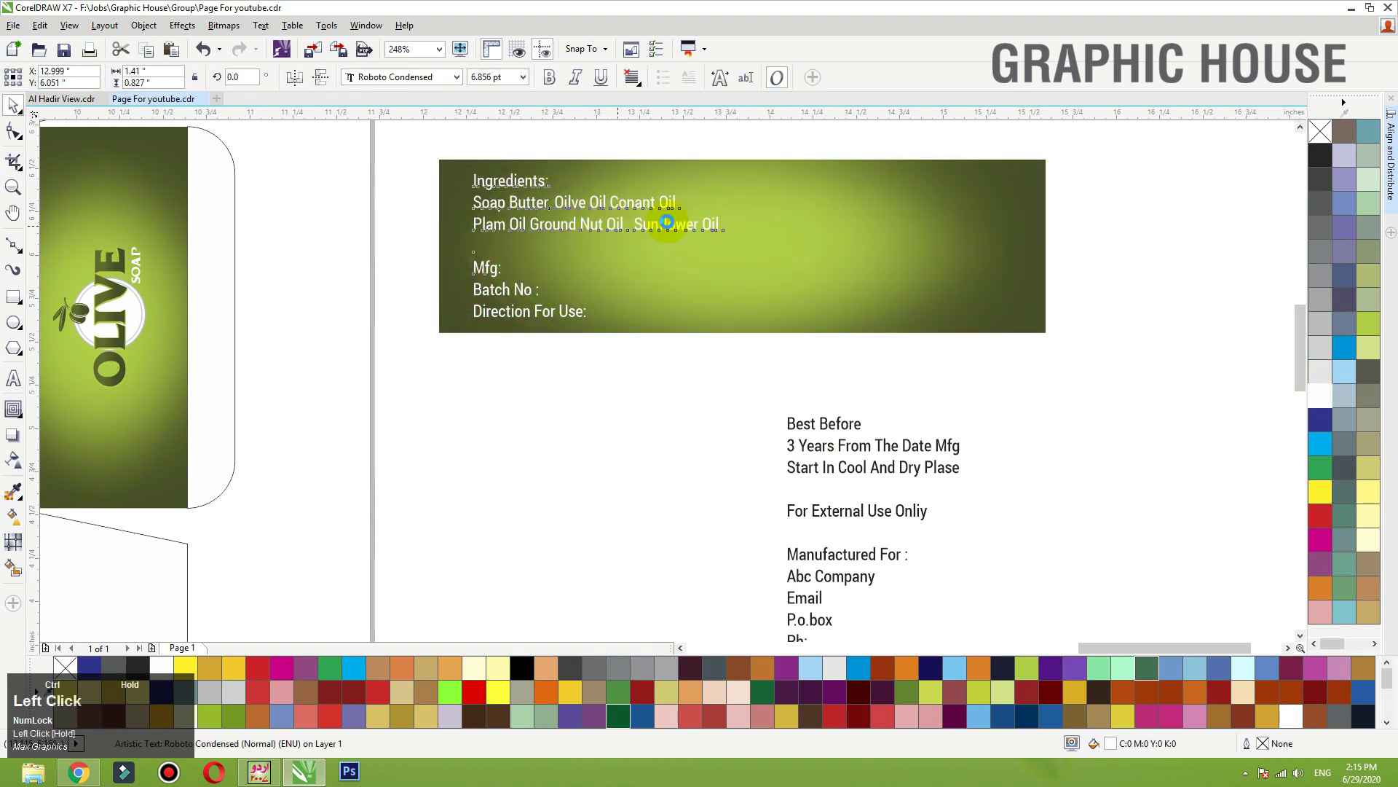
Step: Add a 0.056 in inside contour to the gradient strip, break it apart, and give the inner rectangle a black outline and no fill
left_click(795, 216)
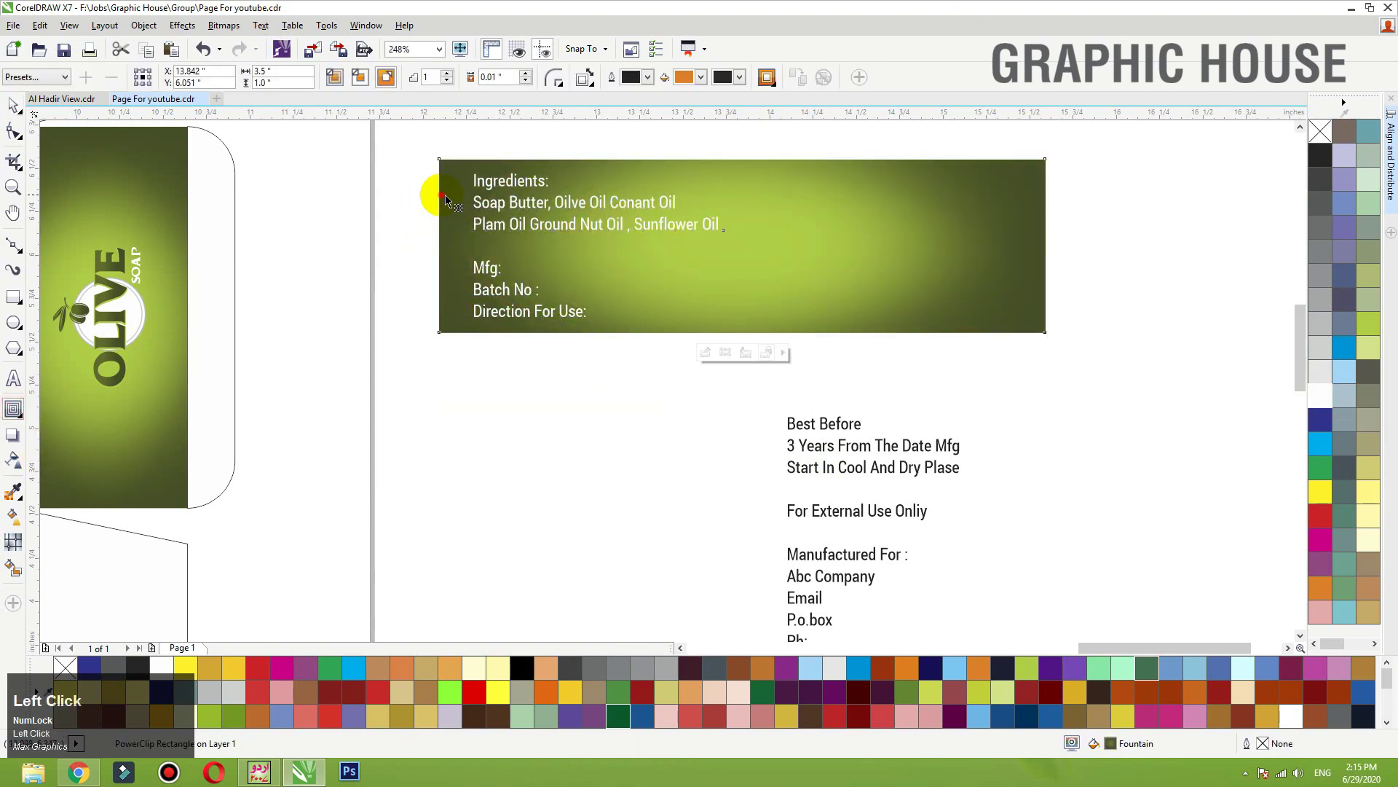
left_click_drag(440, 202, 448, 200)
key("space")
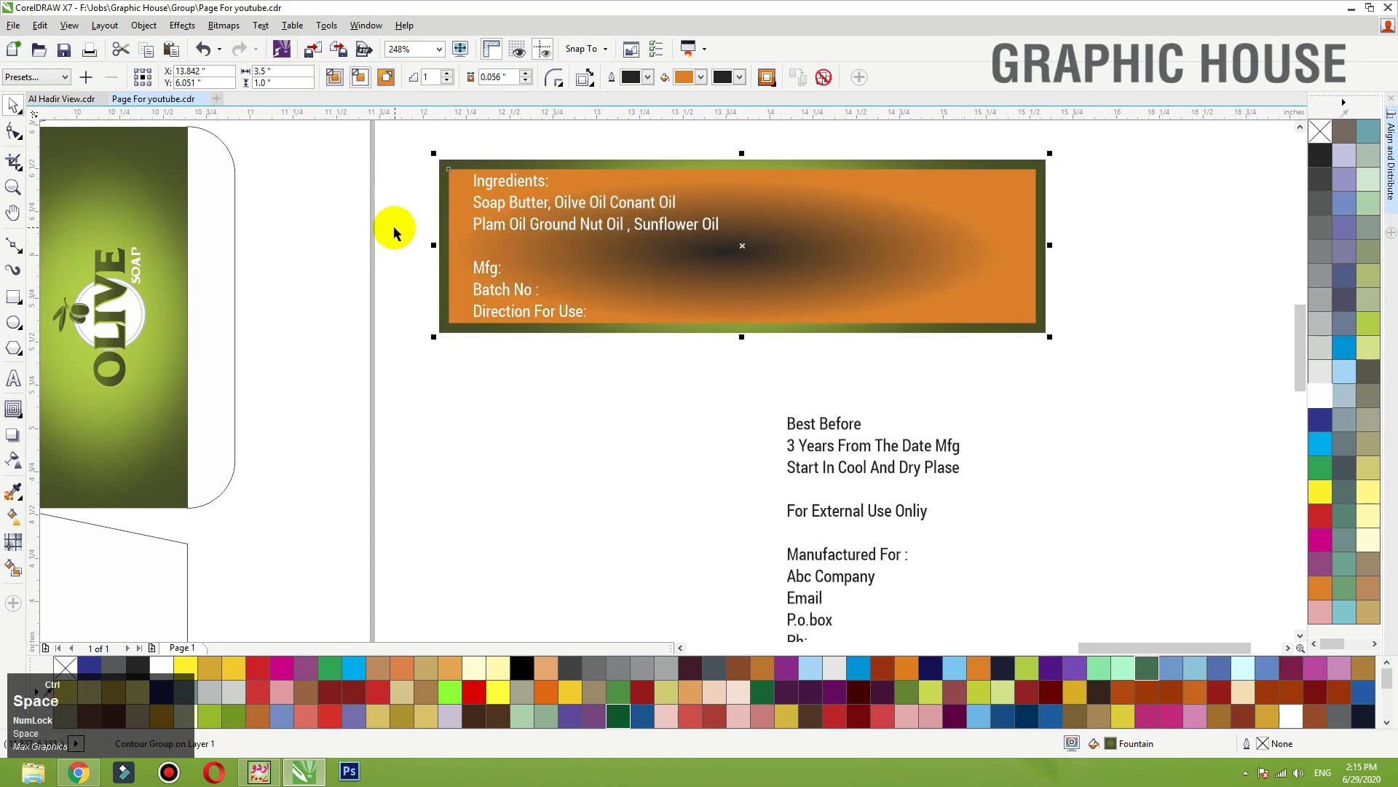
key("ctrl+k")
left_click(380, 228)
left_click(856, 235)
right_click(1319, 155)
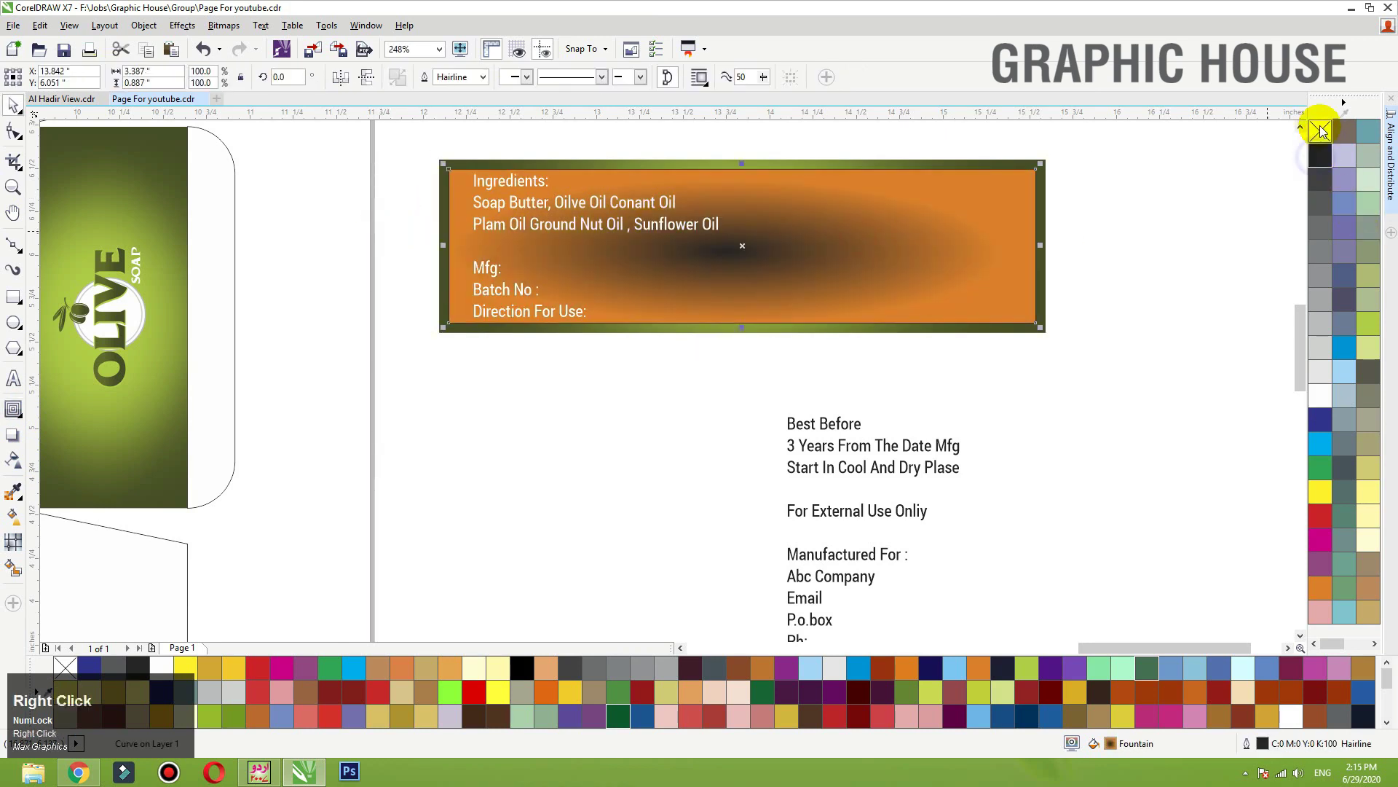
left_click(1320, 131)
Step: Shrink the ingredients text to 6.5 pt and position it inside the left end of the margin rectangle
left_click(606, 208)
key("F3")
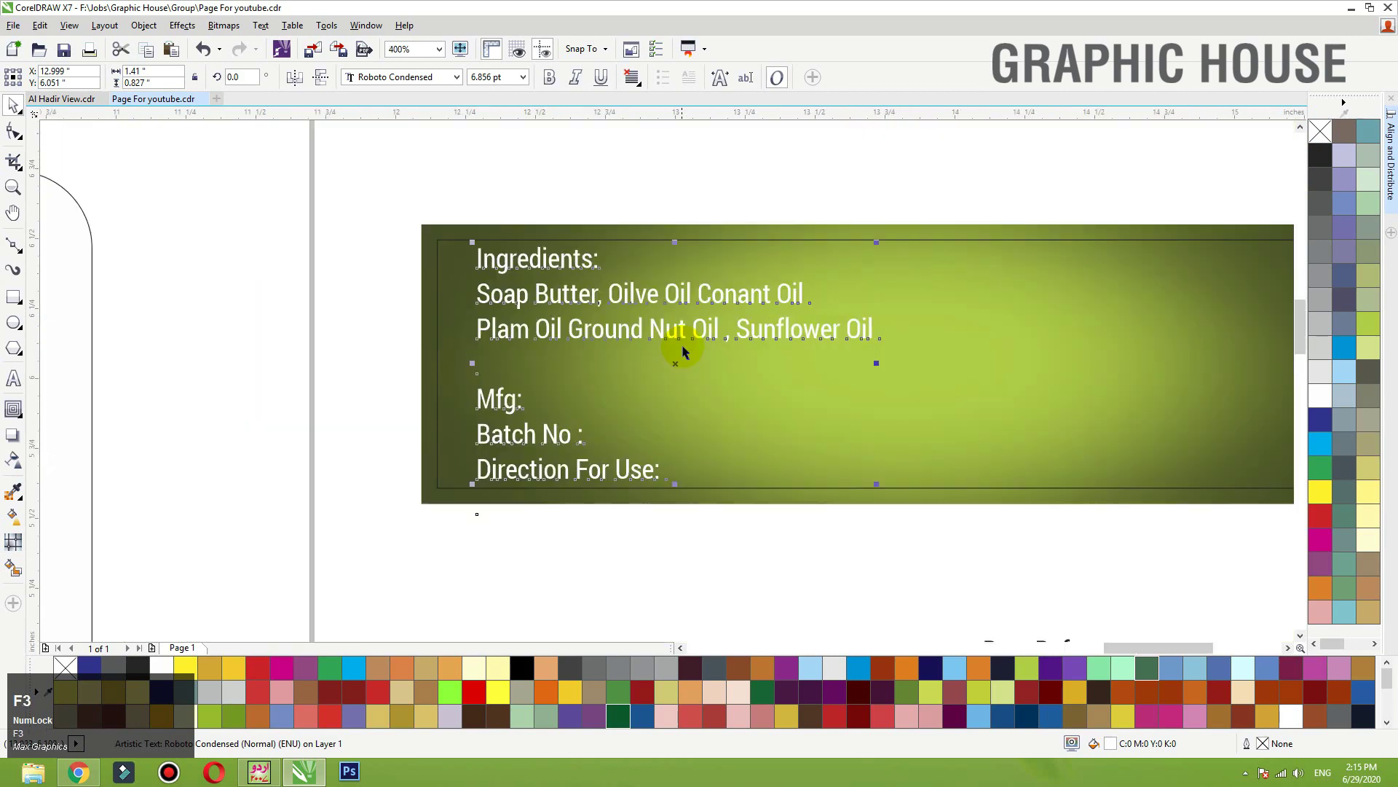
left_click_drag(873, 244, 864, 248)
left_click_drag(721, 303, 691, 308)
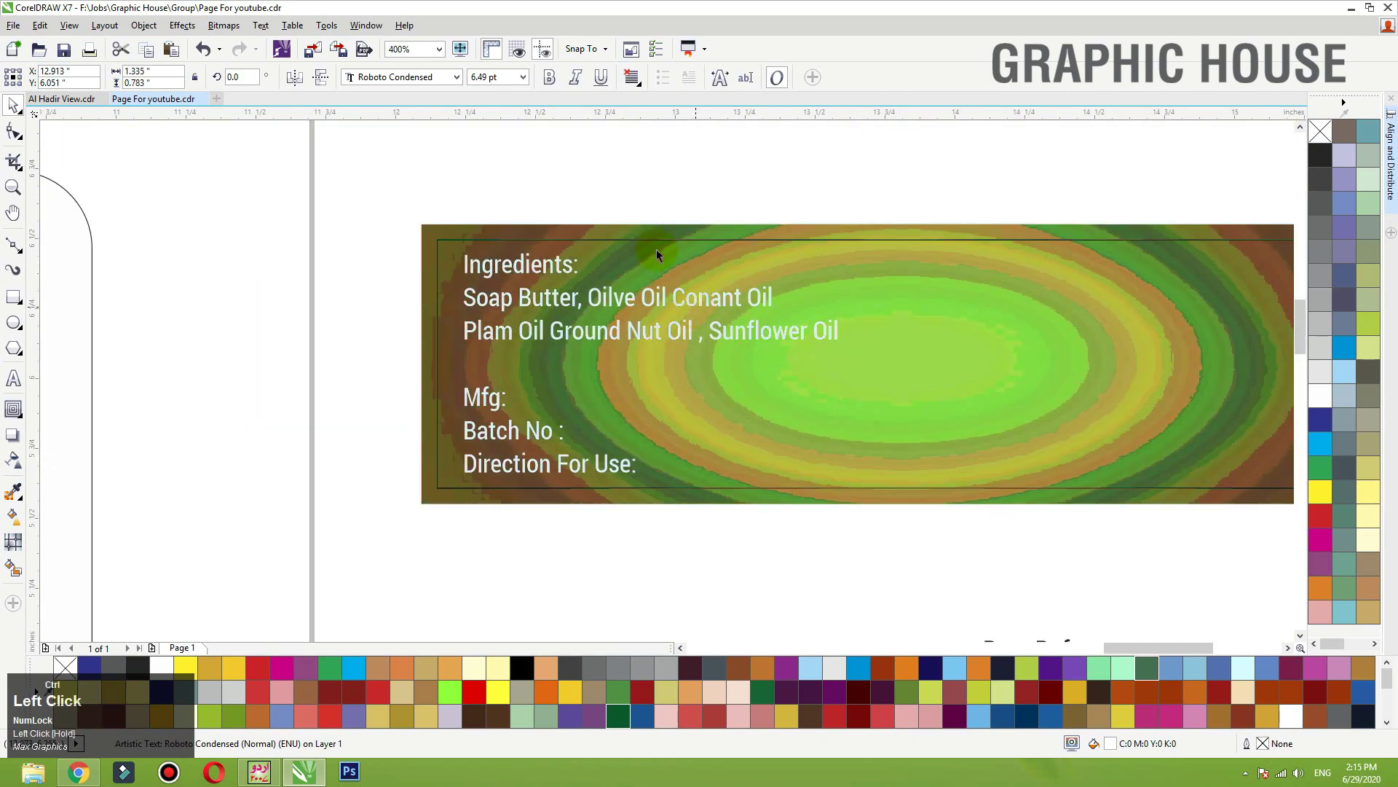
type("6.5")
key("Return")
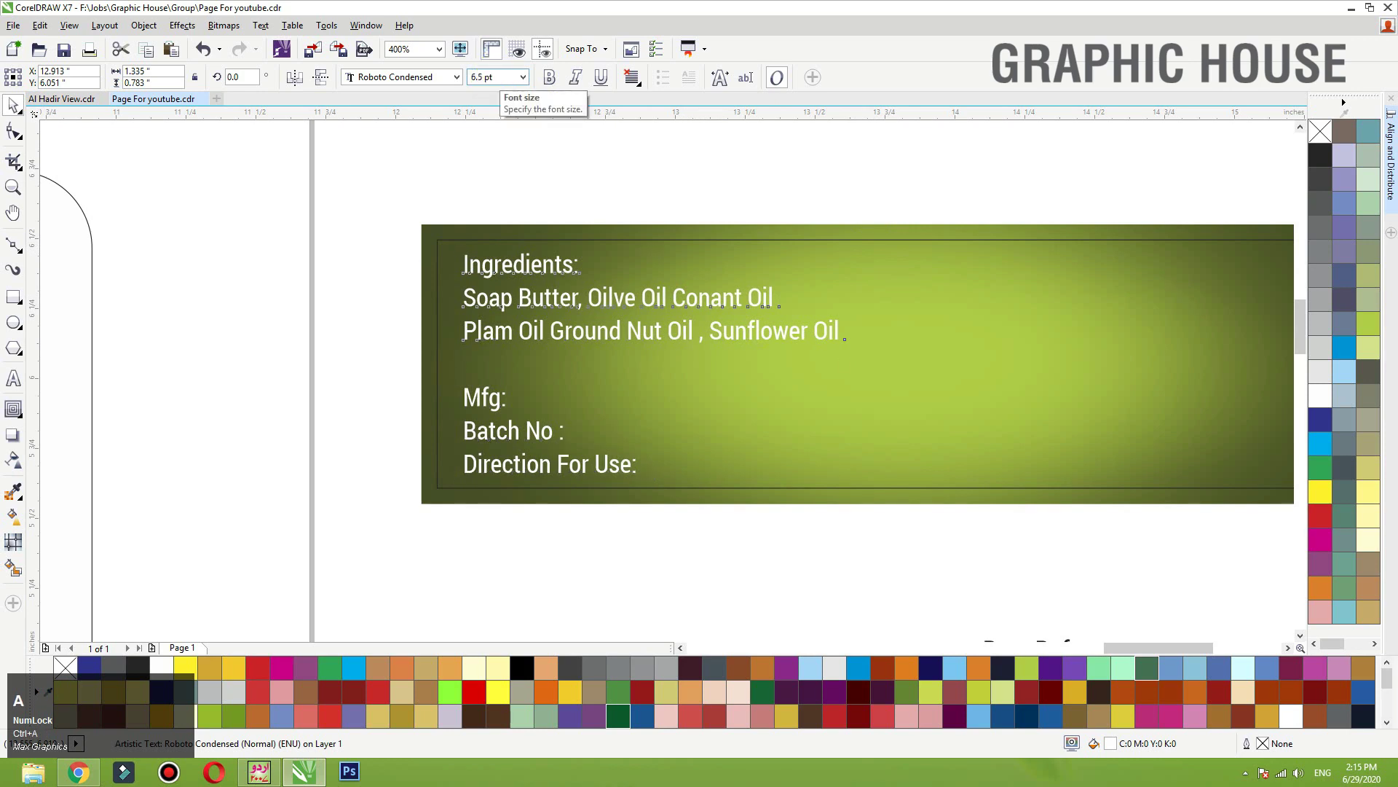
Step: Move the "Best Before" text block onto the right part of the gradient strip and set its size to 6.5 pt
left_click(271, 225)
key("F3")
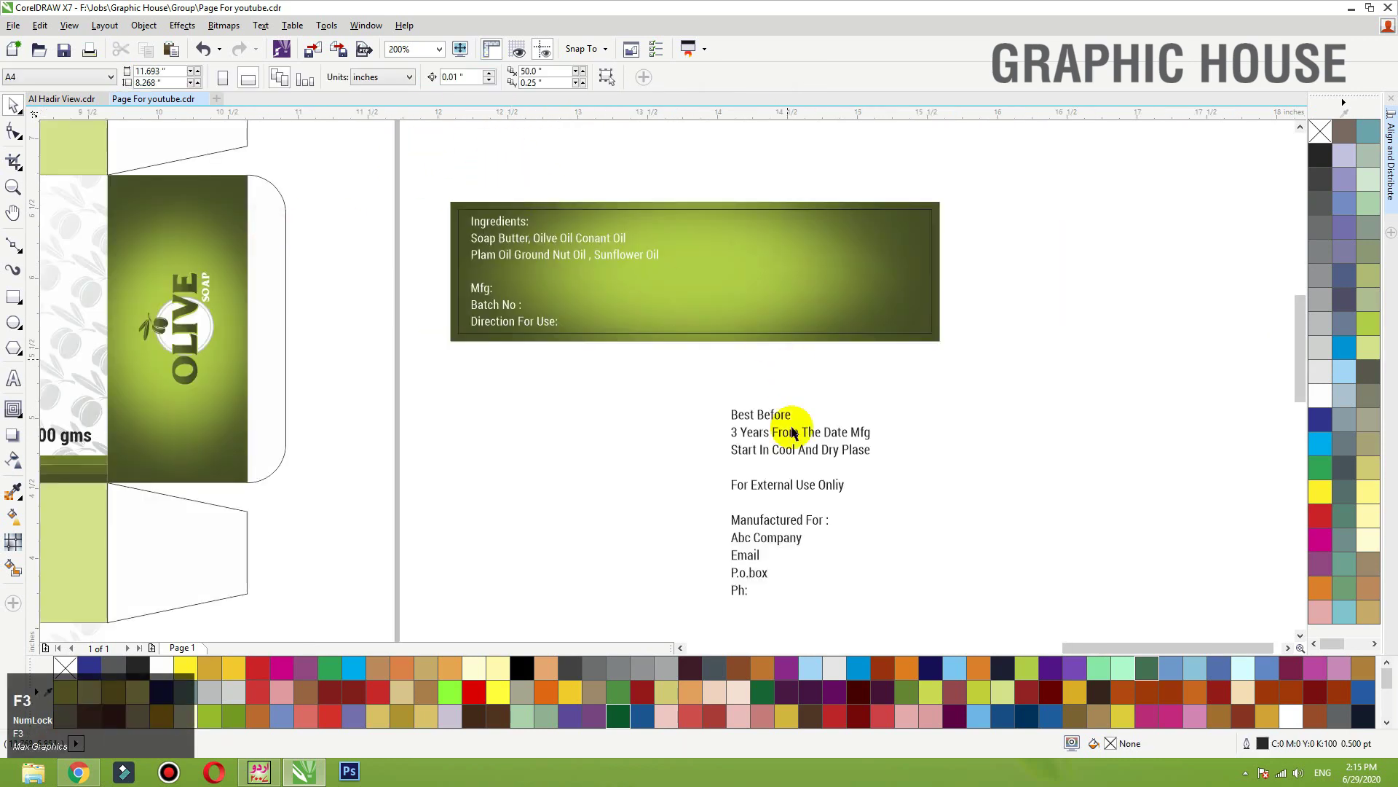
left_click_drag(785, 446, 778, 286)
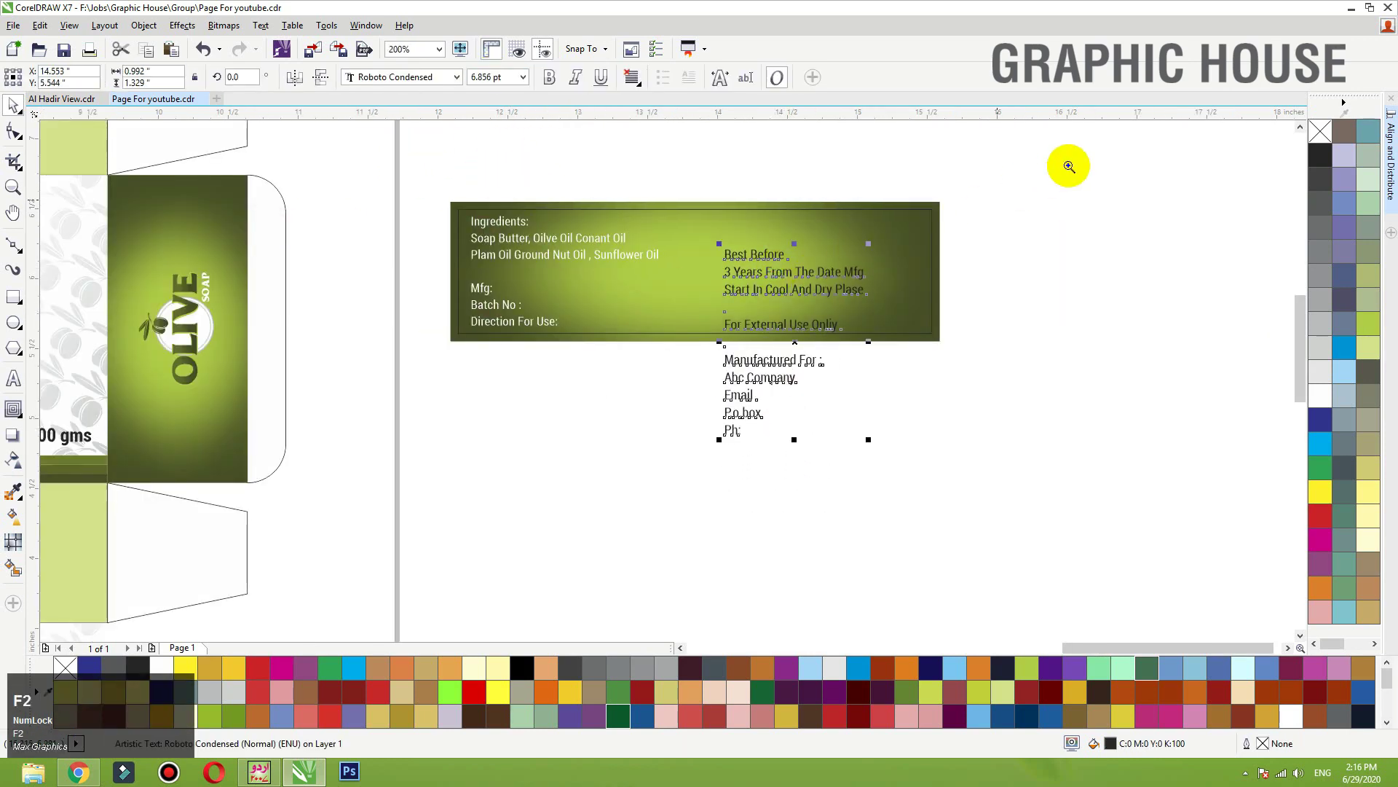
left_click(484, 76)
type("6.5")
key("Return")
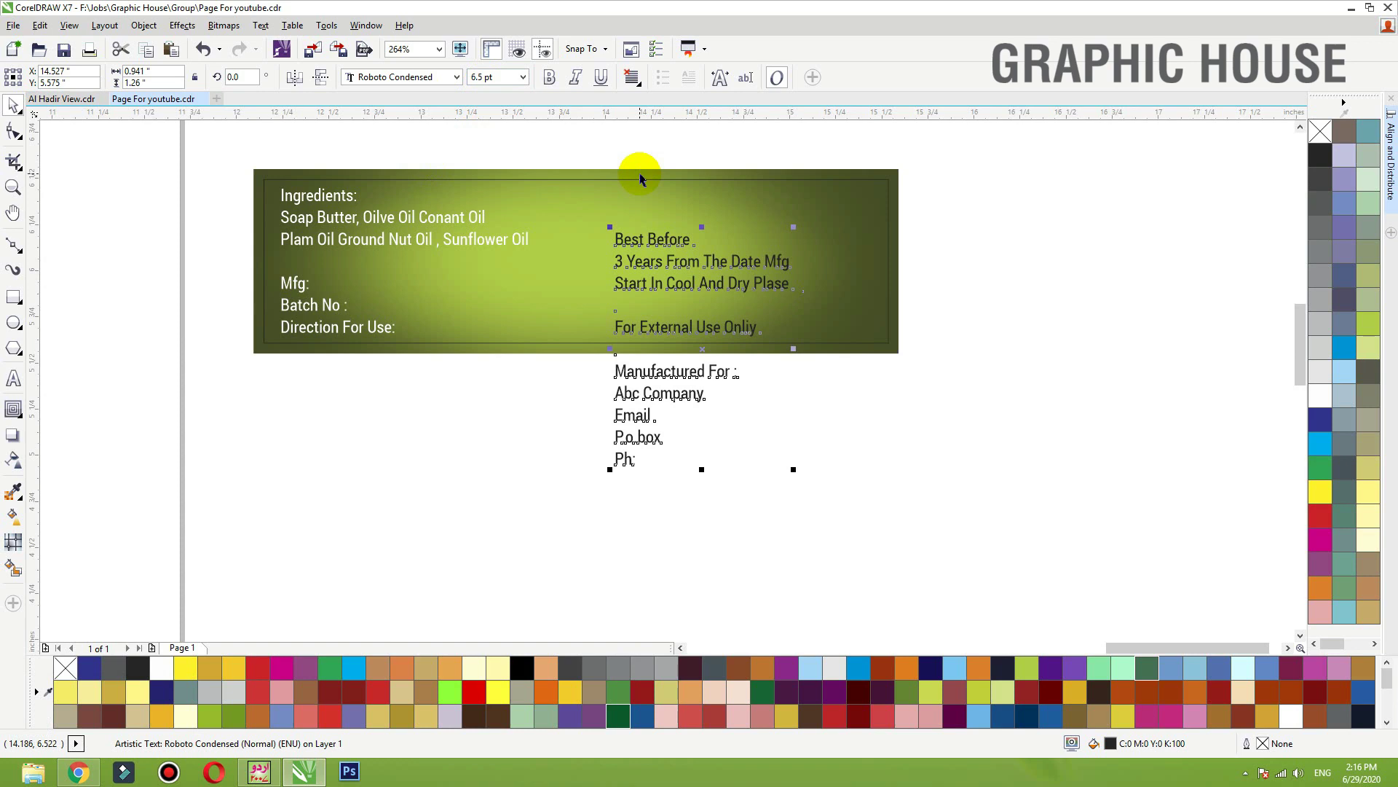
Step: Raise the "Best Before" text block to the top of the margin rectangle and fill it with white
left_click_drag(739, 284, 763, 239)
left_click_drag(1027, 171, 498, 421)
left_click(1321, 395)
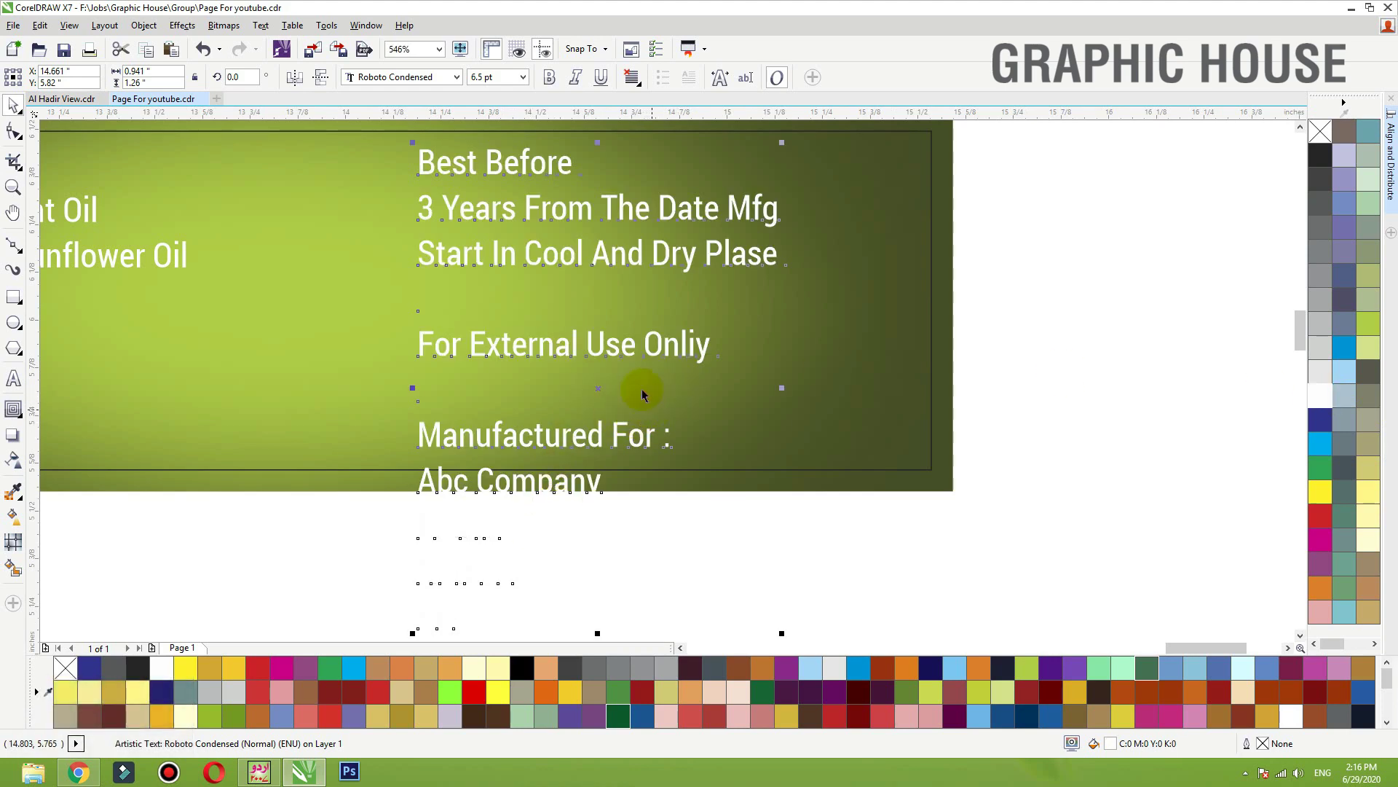
Step: Split the line "For External Use Onliy" off into a separate black text object beside the gradient strip
left_click_drag(703, 353, 406, 343)
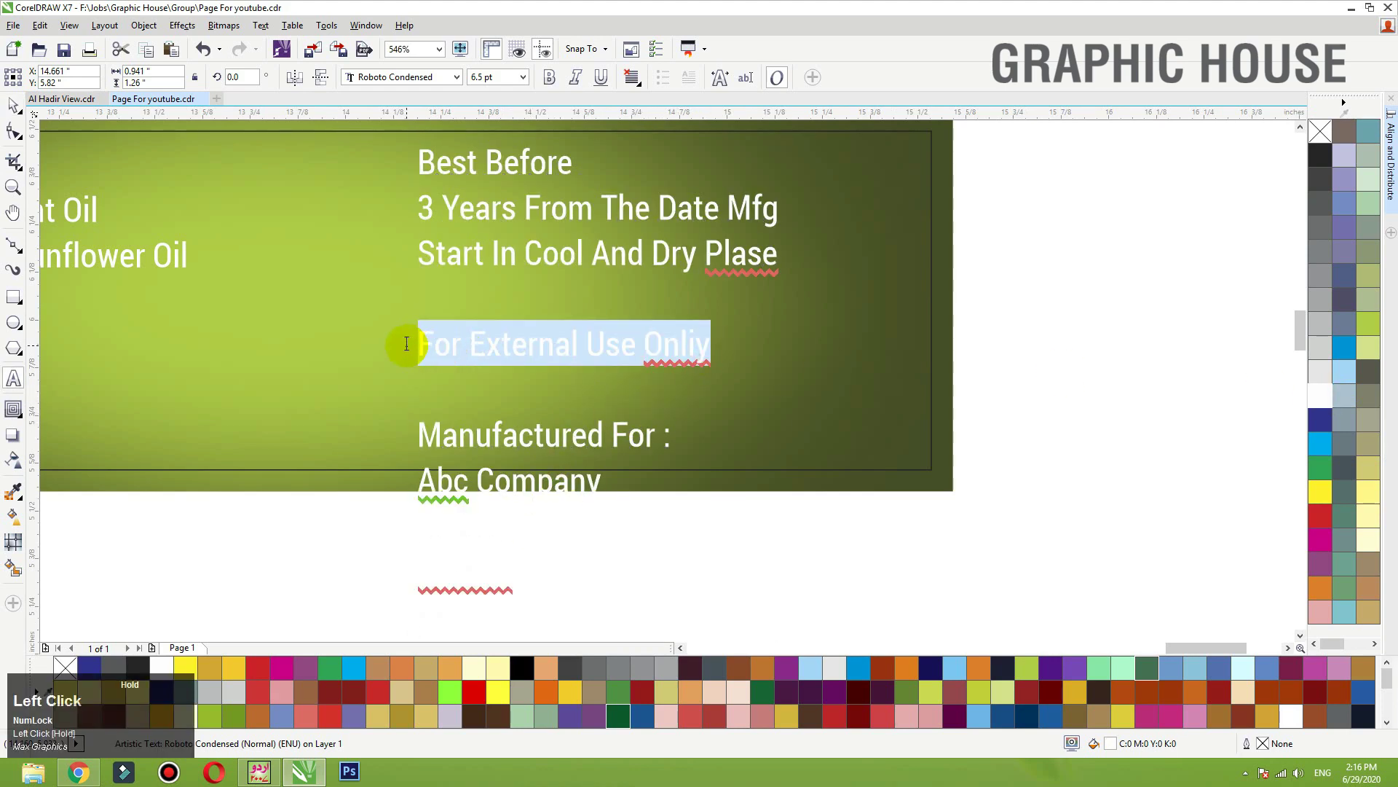
key("ctrl+x")
left_click(1011, 350)
key("ctrl+v")
left_click(13, 104)
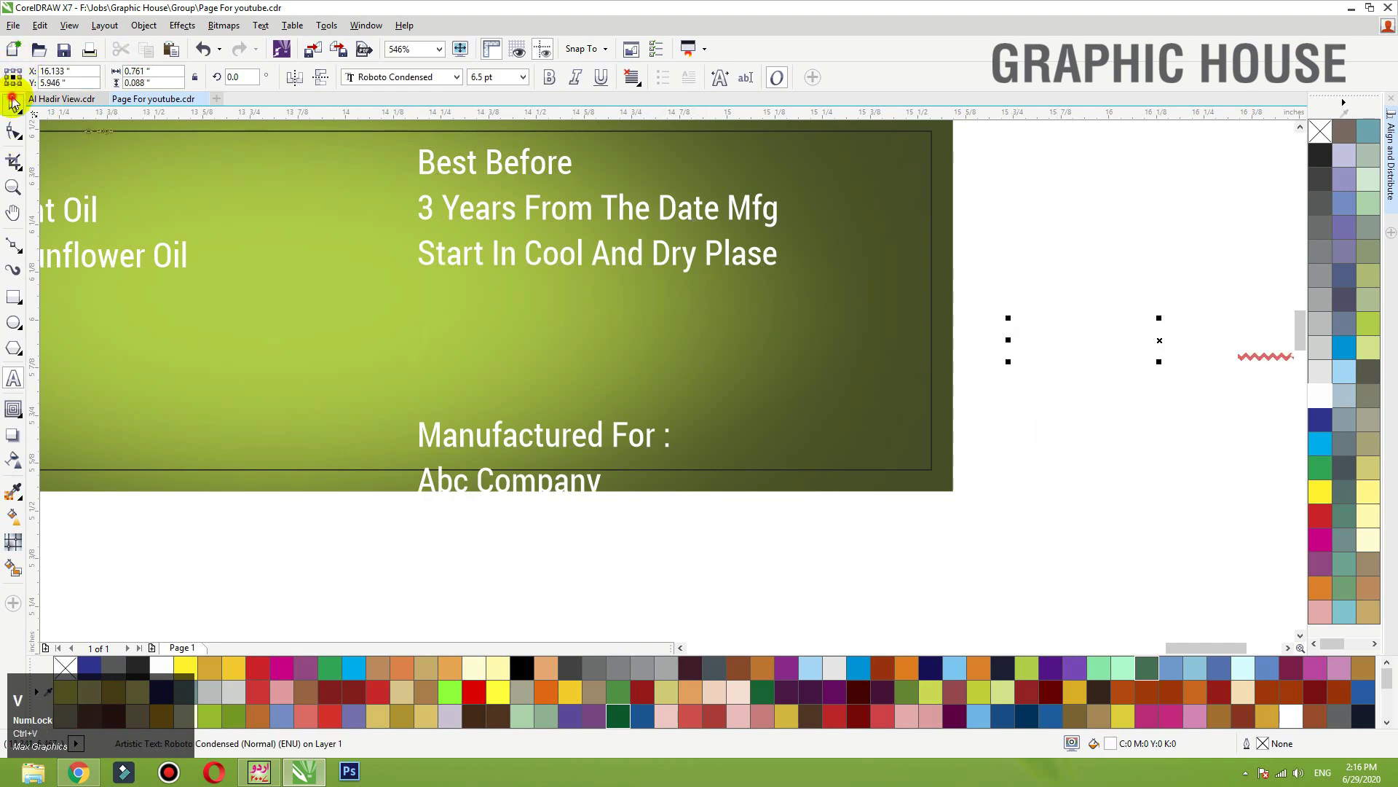
left_click(1320, 155)
key("F3")
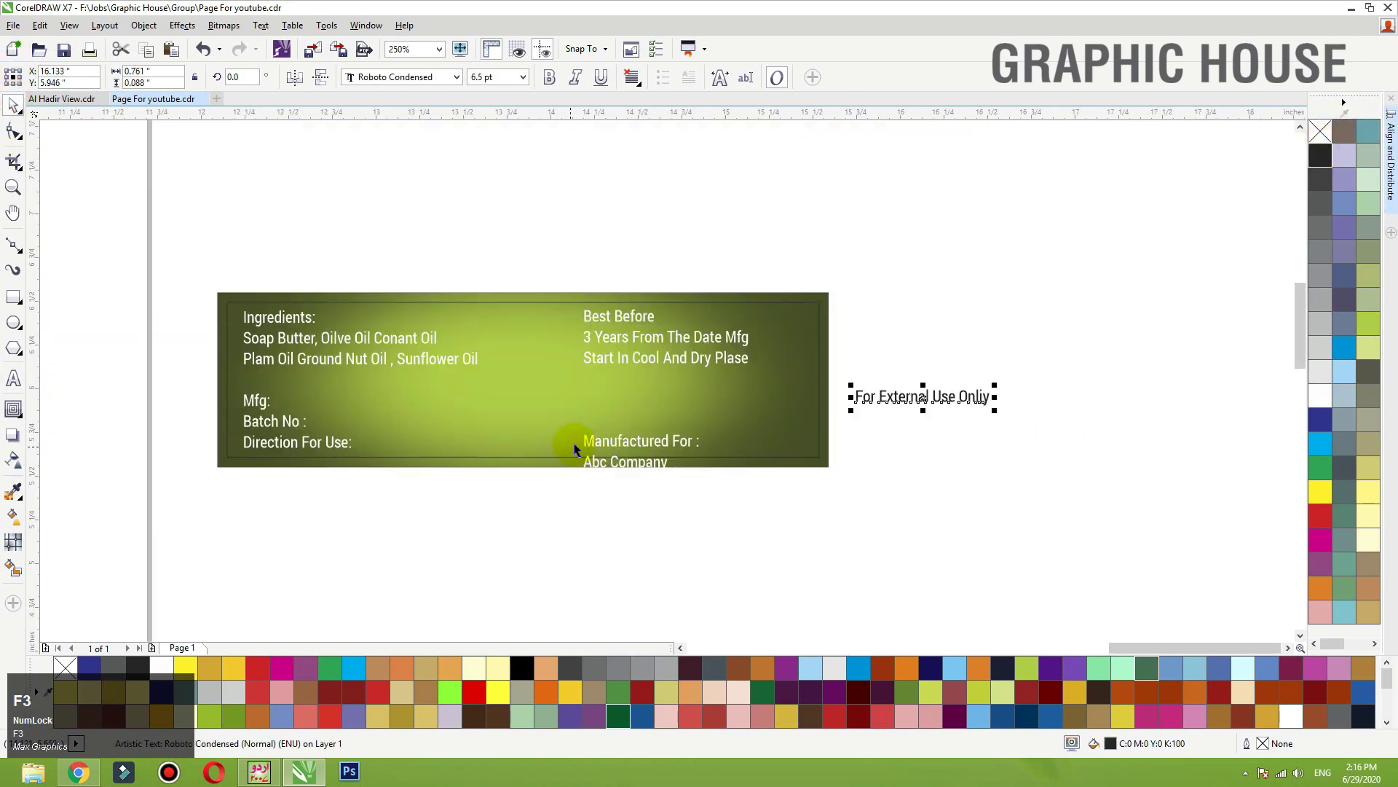
Step: Remove the blank lines above "Manufactured For :" in the "Best Before" text block
double_click(587, 443)
type("\\")
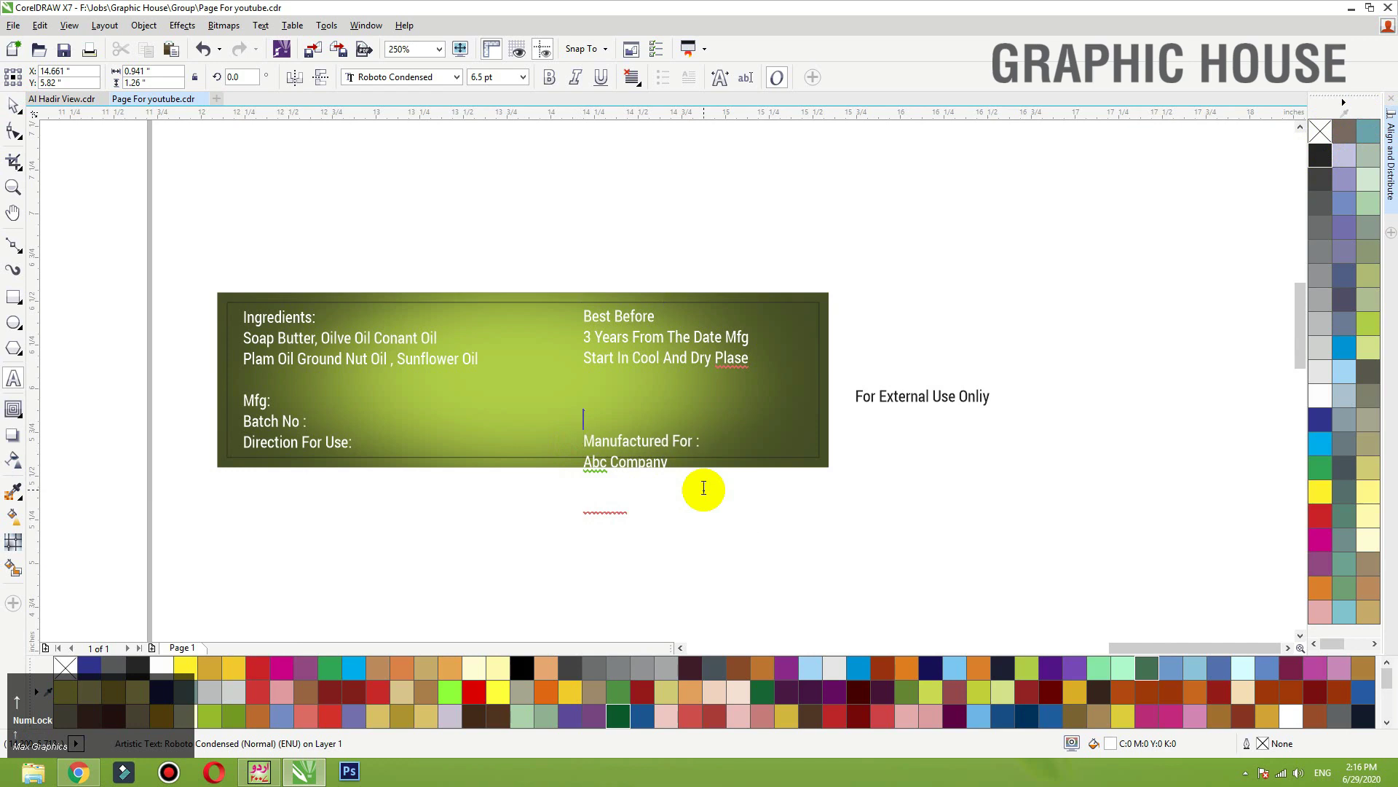
key("Delete")
key("BackSpace")
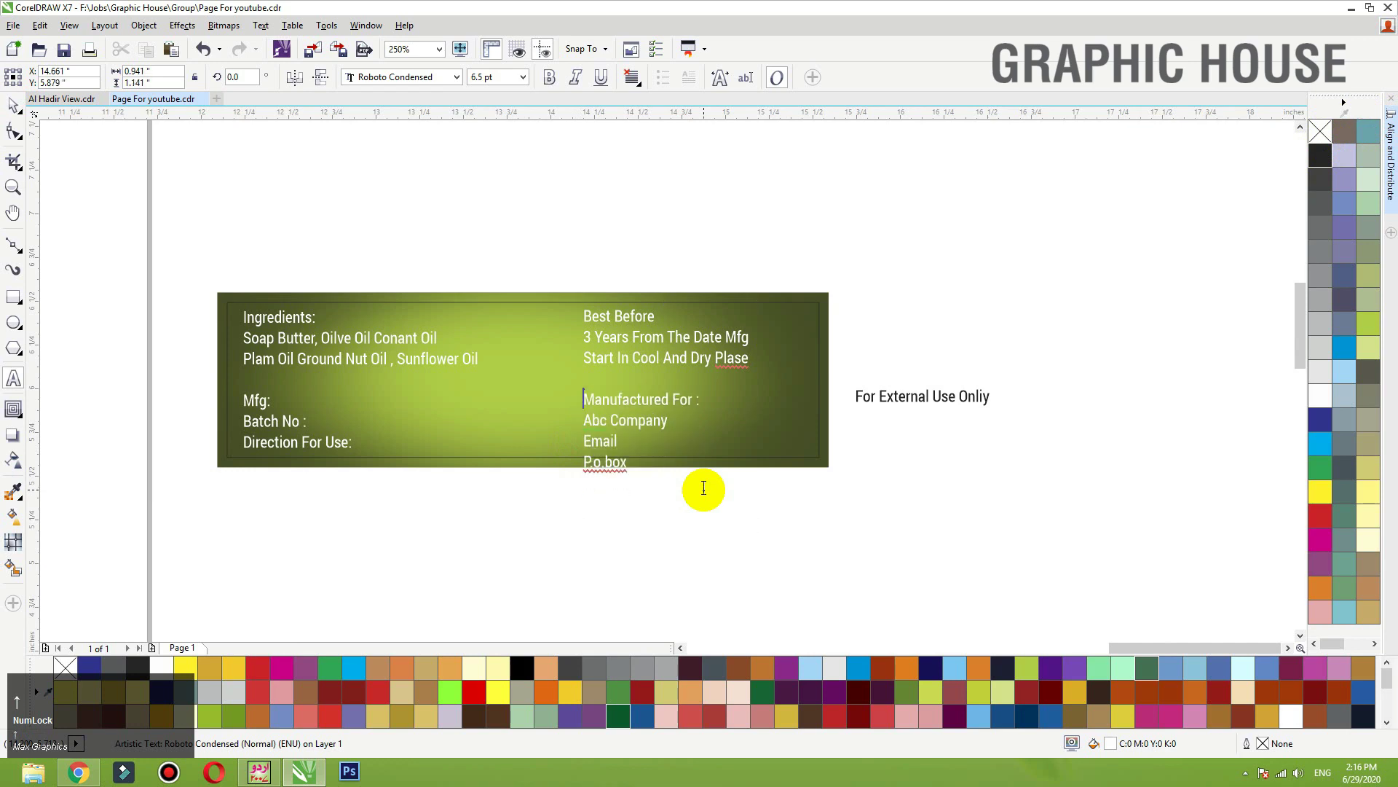
key("BackSpace")
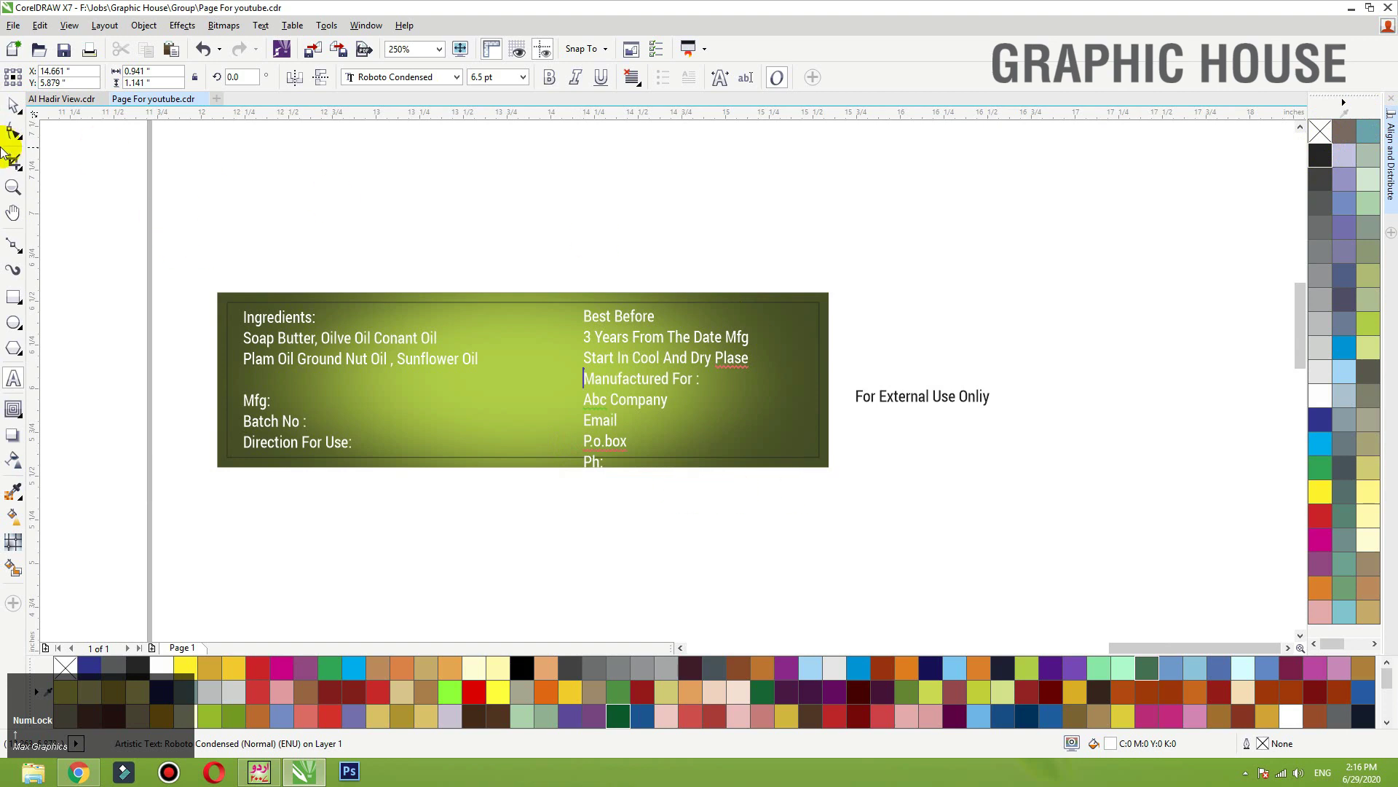
left_click(13, 108)
Step: Shift the "Best Before" text block slightly right and break it apart into separate lines
left_click_drag(391, 228, 977, 546)
scroll(725, 415, "up", 3)
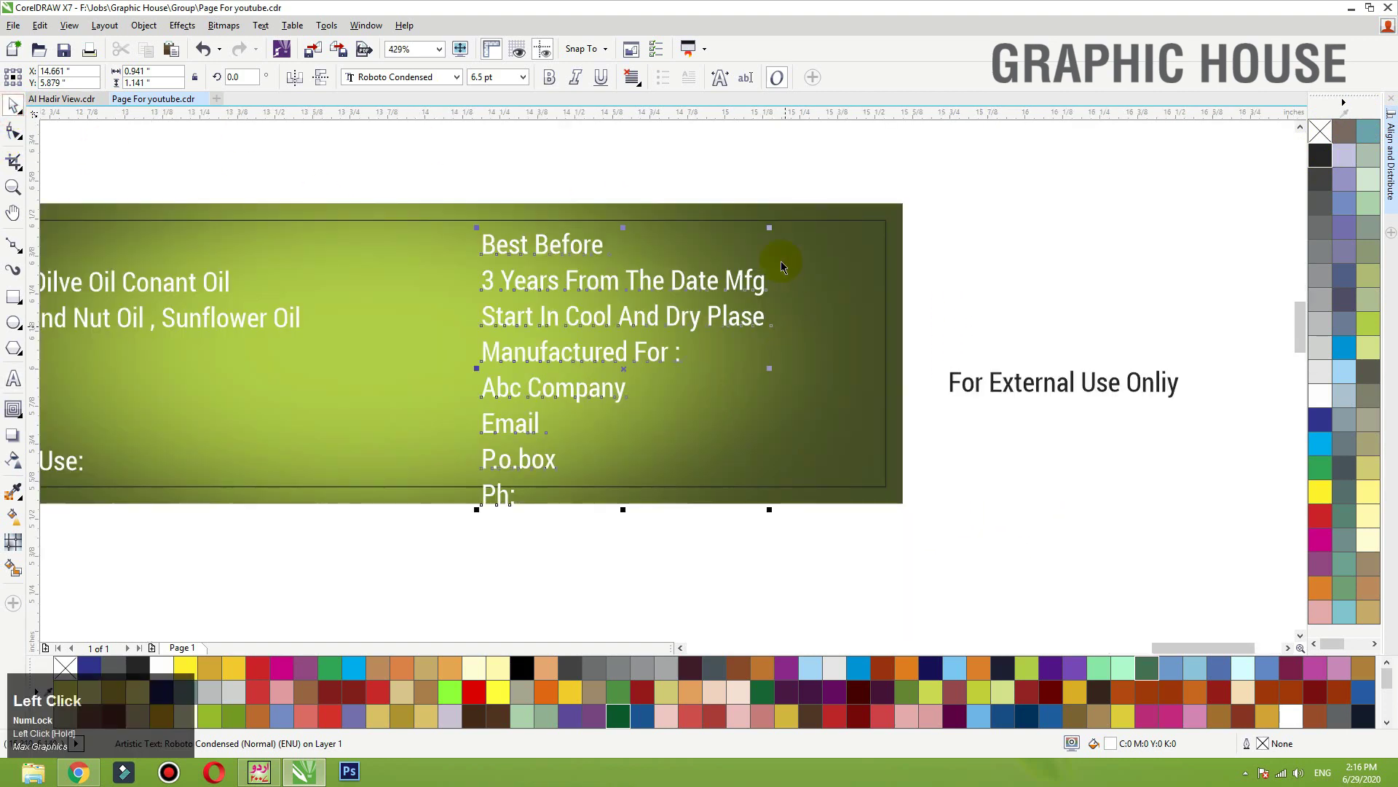
left_click_drag(697, 281, 690, 281)
left_click(593, 561)
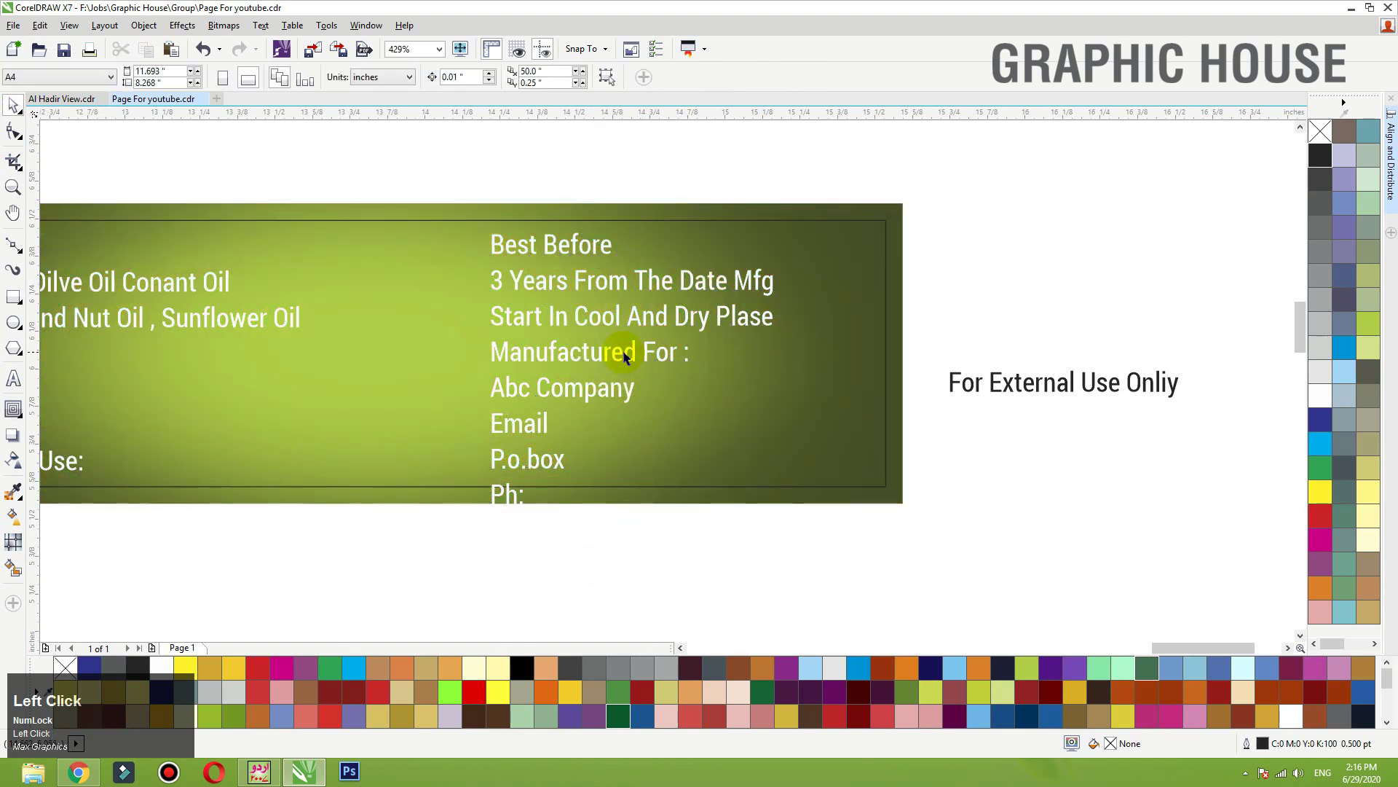
left_click(626, 353)
left_click(635, 365)
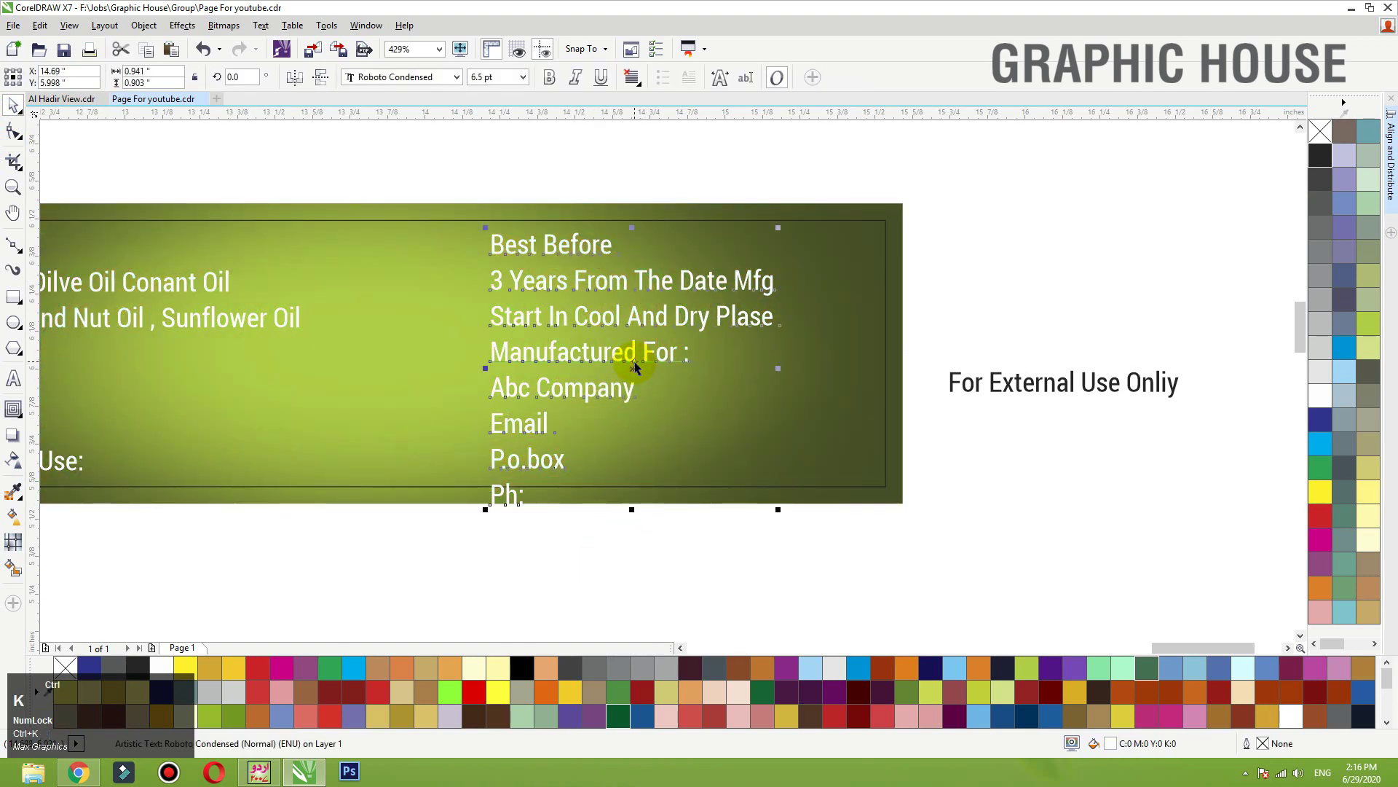
Step: Nudge the lines "3 Years From The Date Mfg" and "Start In Cool And Dry Plase" up closer to "Best Before"
left_click(593, 315)
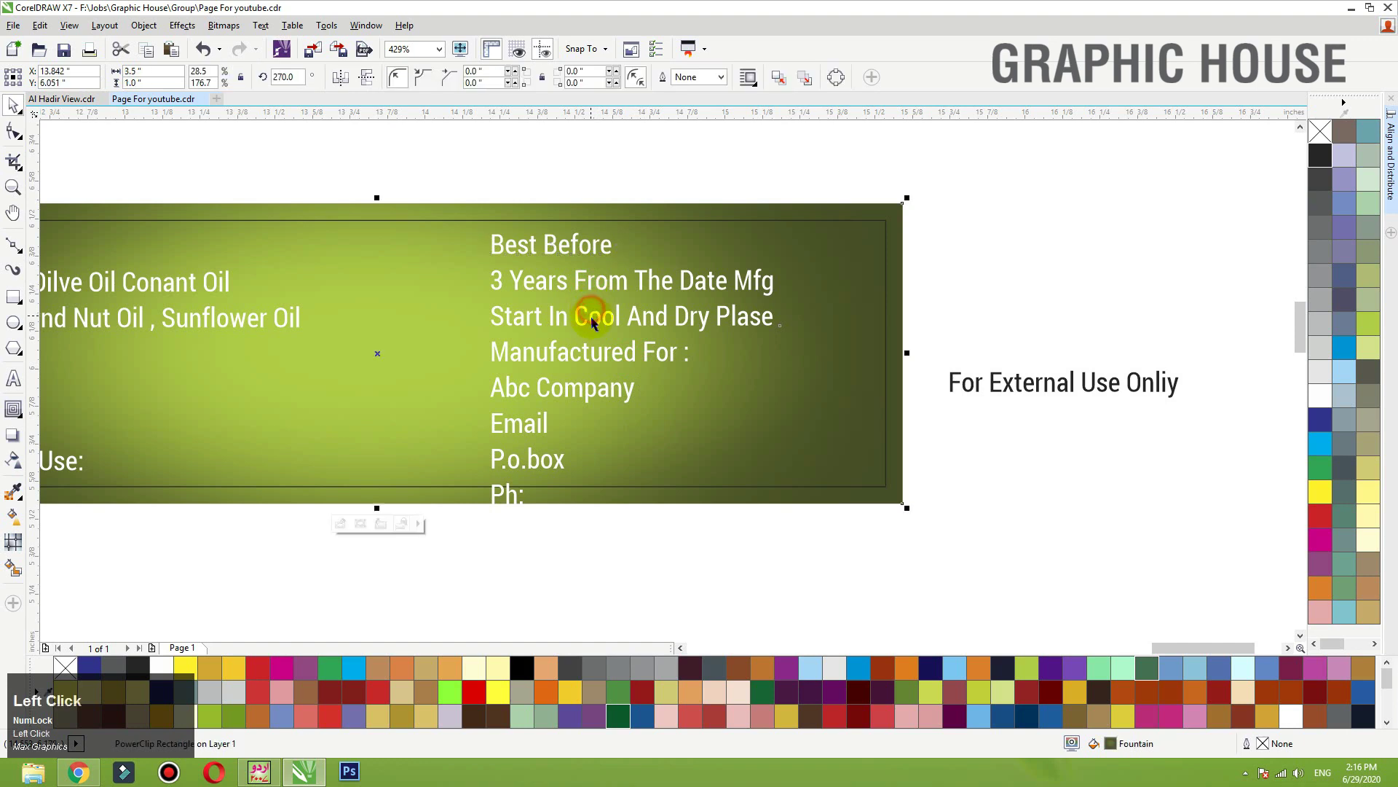
key("Up")
key("Up")
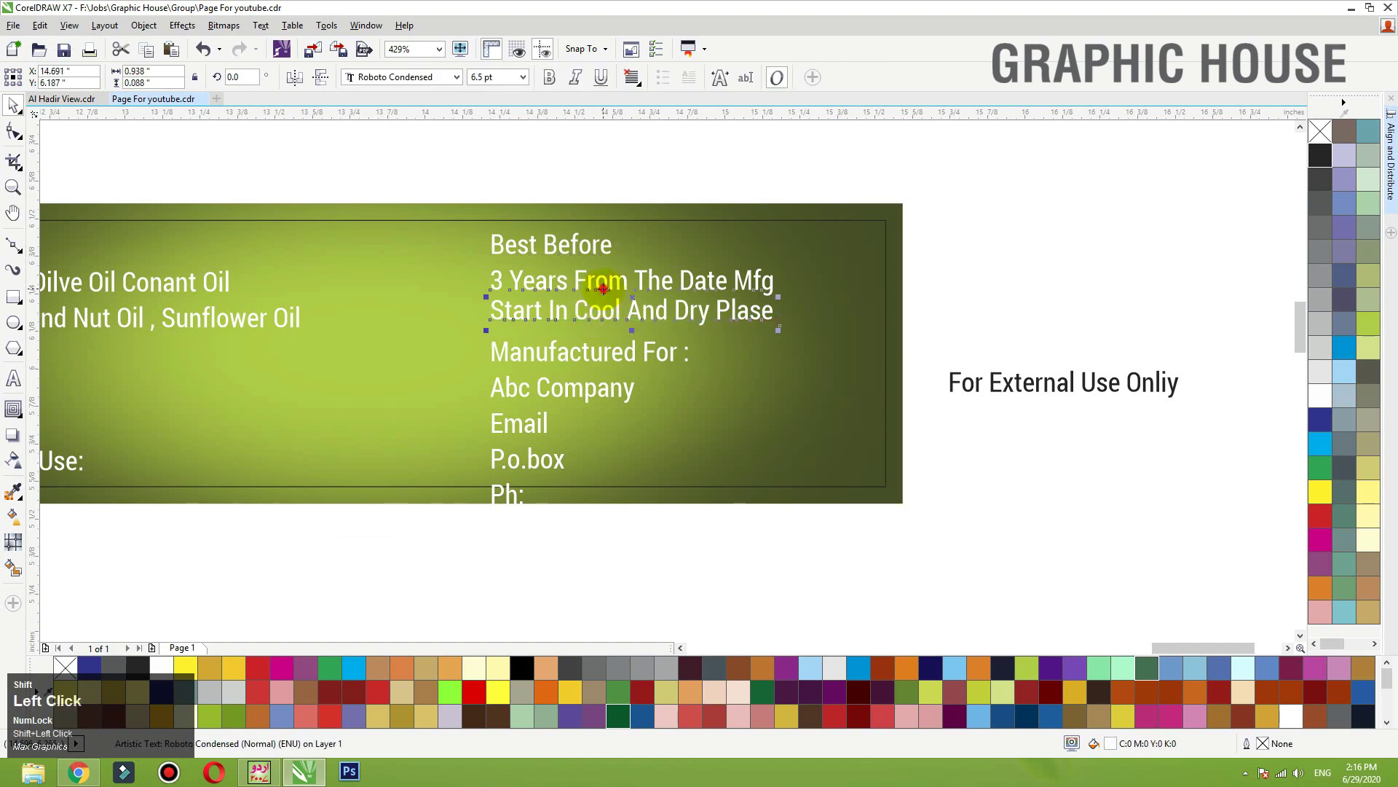
key("Up")
key("Up")
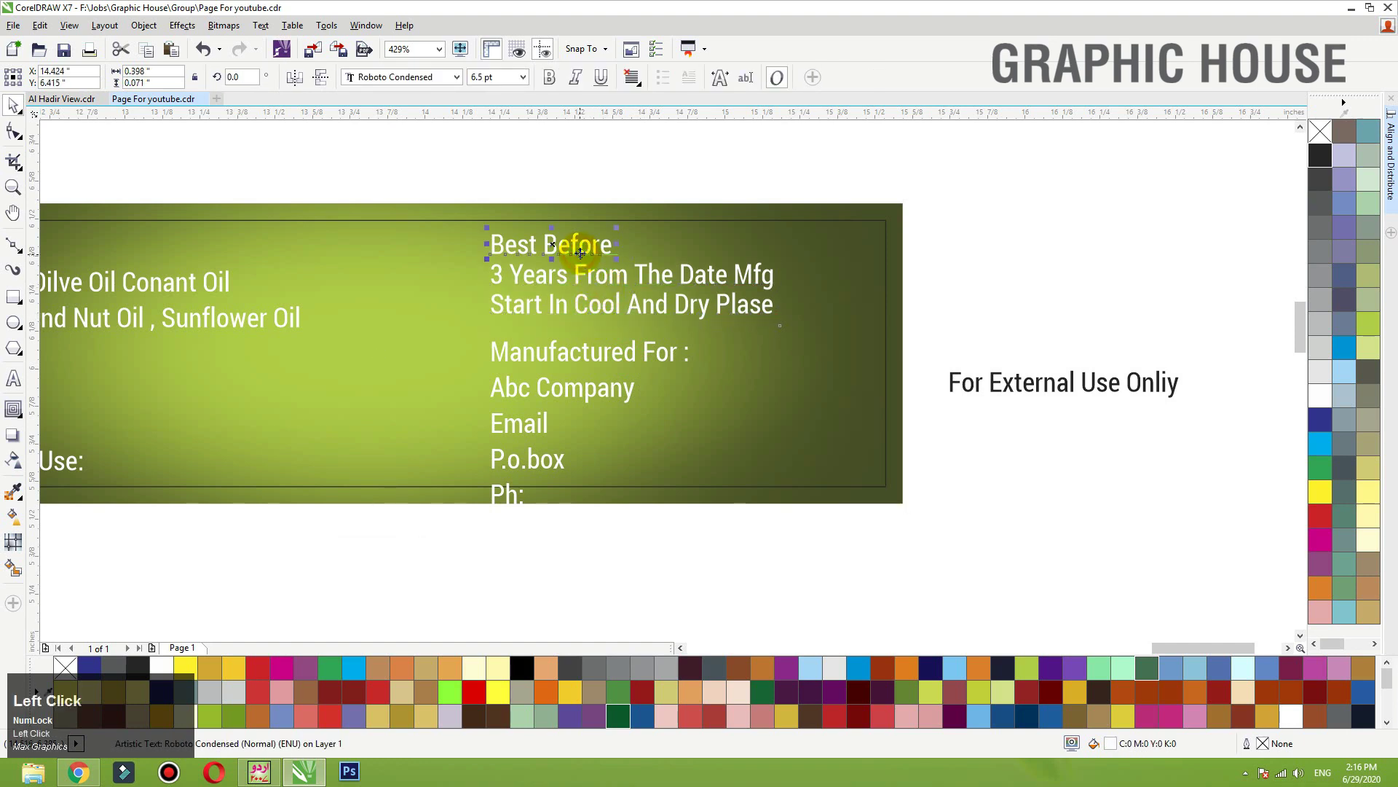
Step: Move "Manufactured For :" up and tighten the "Email", "P.o.box" and "Ph:" lines so they fit inside the margin rectangle
left_click_drag(598, 353, 595, 342)
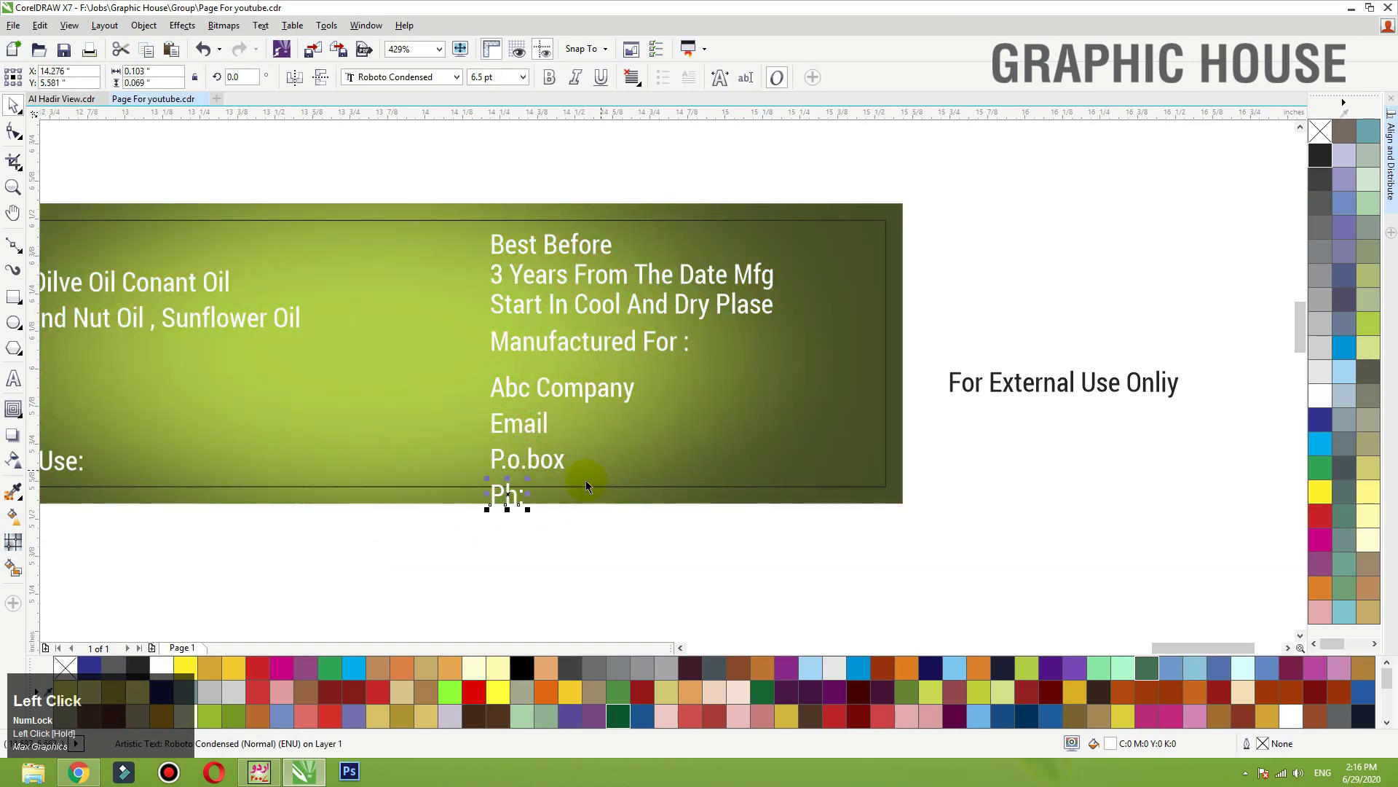
left_click_drag(551, 464, 607, 441)
key("Up")
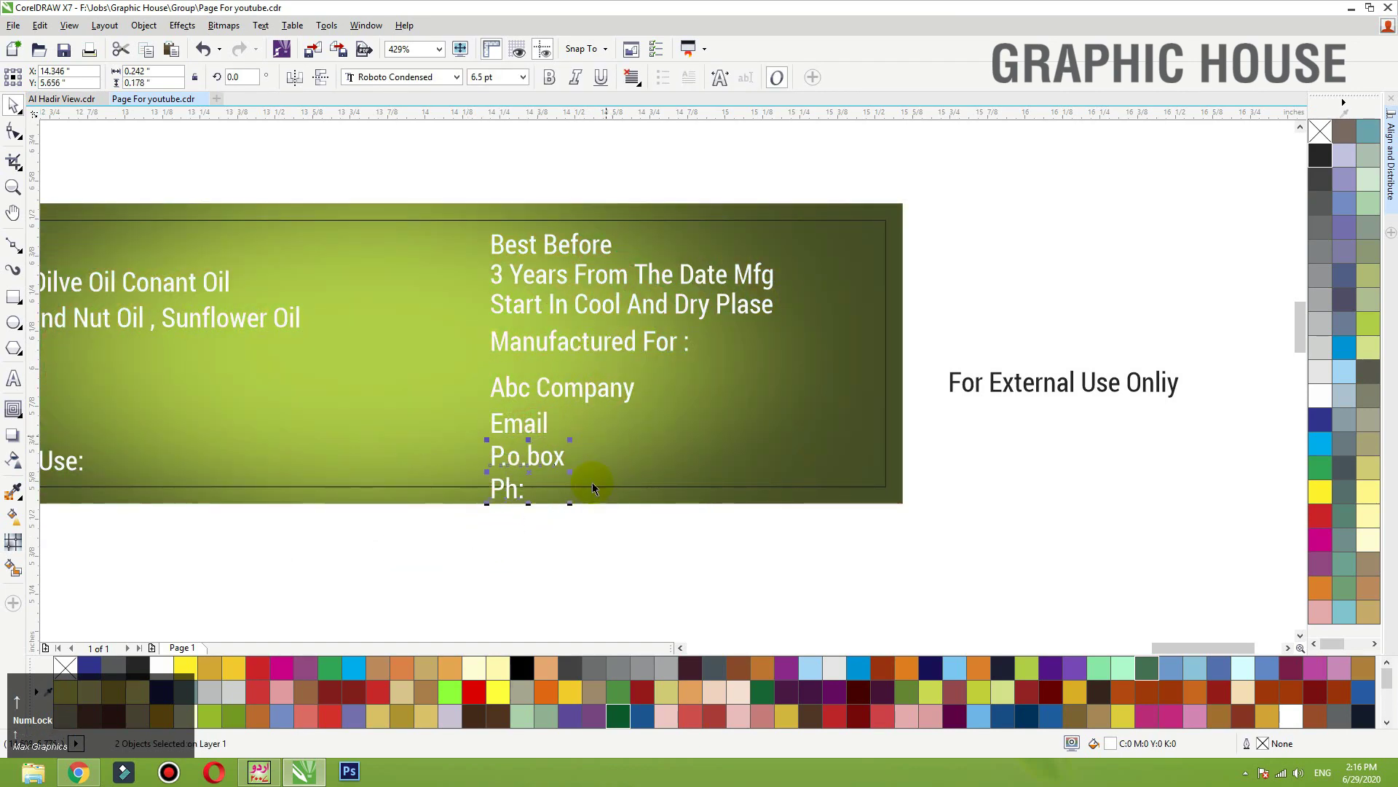
left_click(592, 567)
left_click_drag(592, 567, 441, 409)
key("Up")
key("Up")
Step: Enlarge "Abc Company" to 9.366 pt bold and nudge the contact lines below it slightly up
left_click(619, 389)
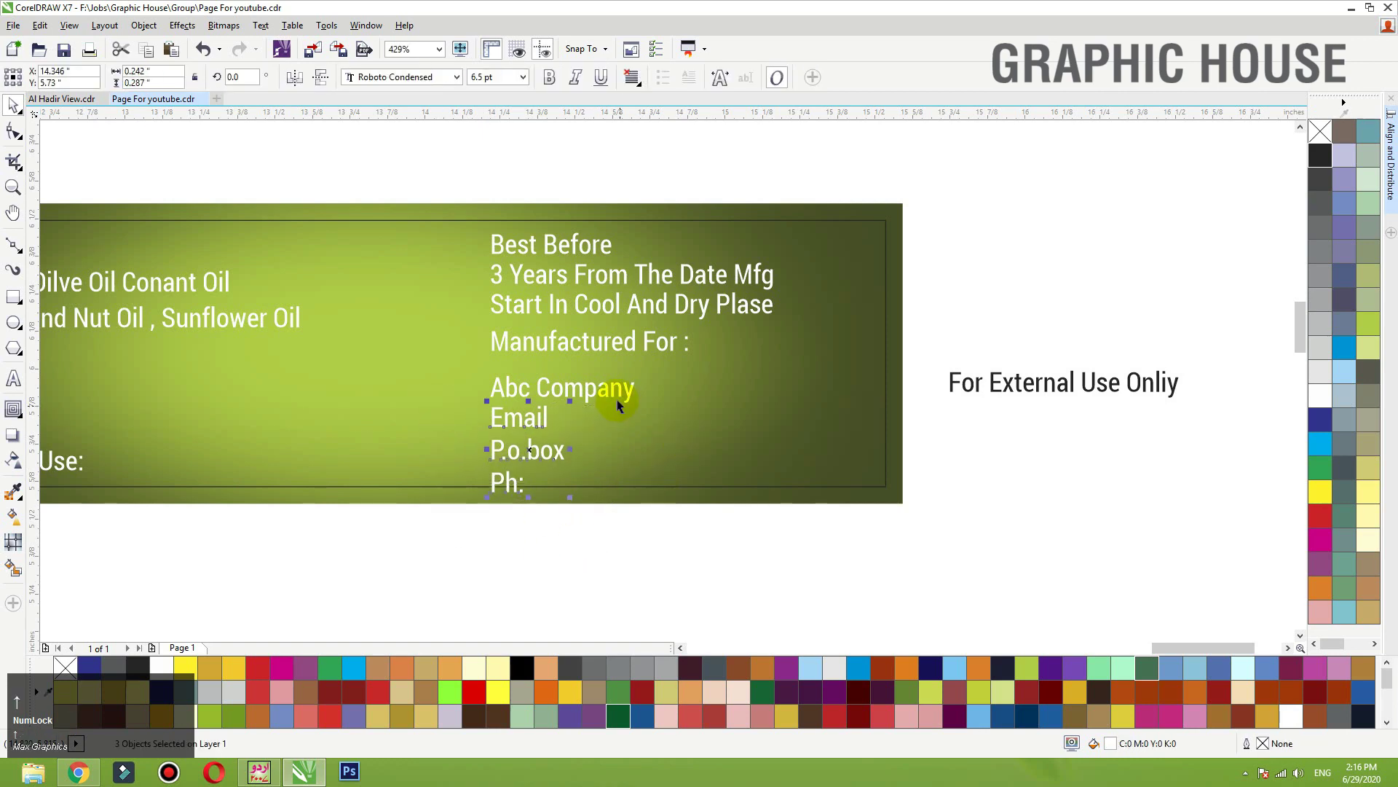
left_click_drag(641, 373, 735, 362)
left_click(549, 76)
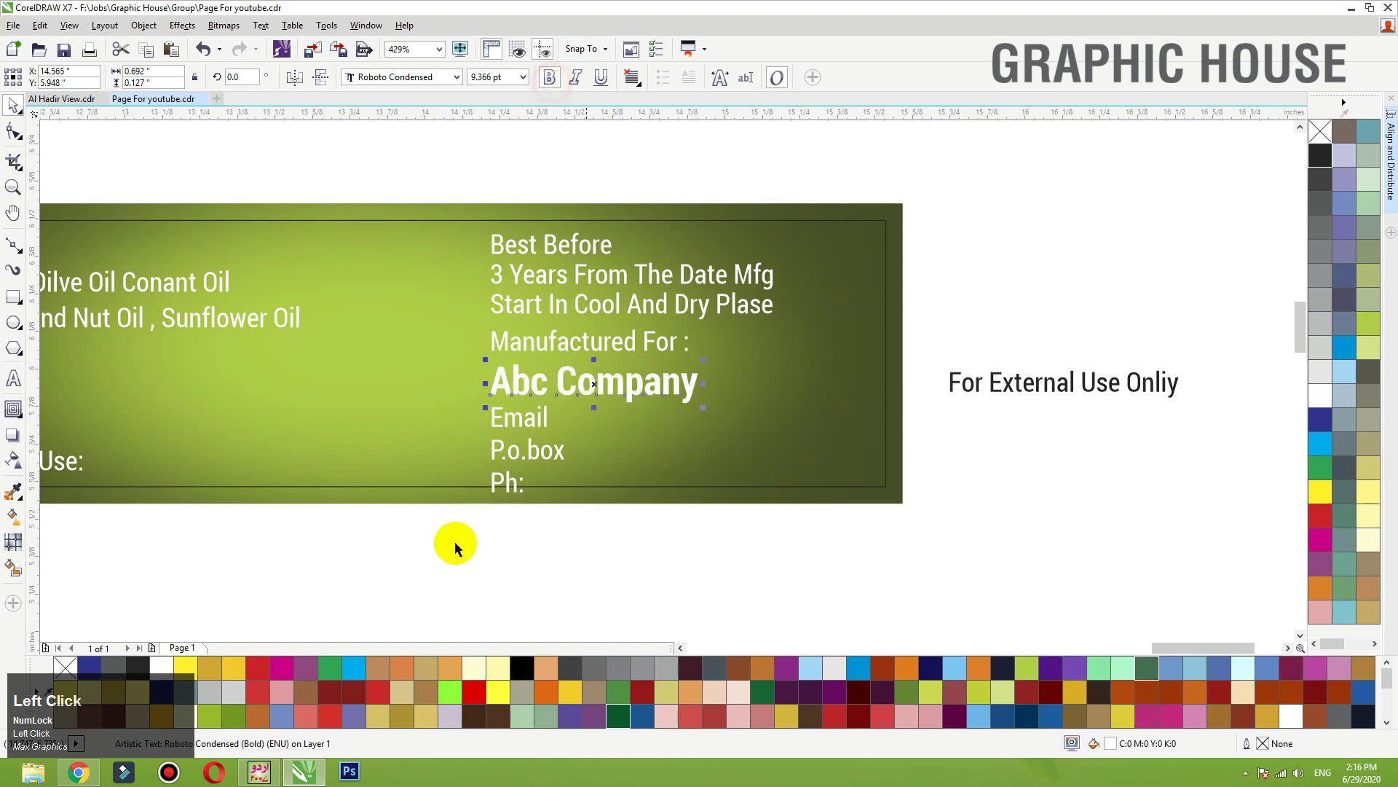
key("Up")
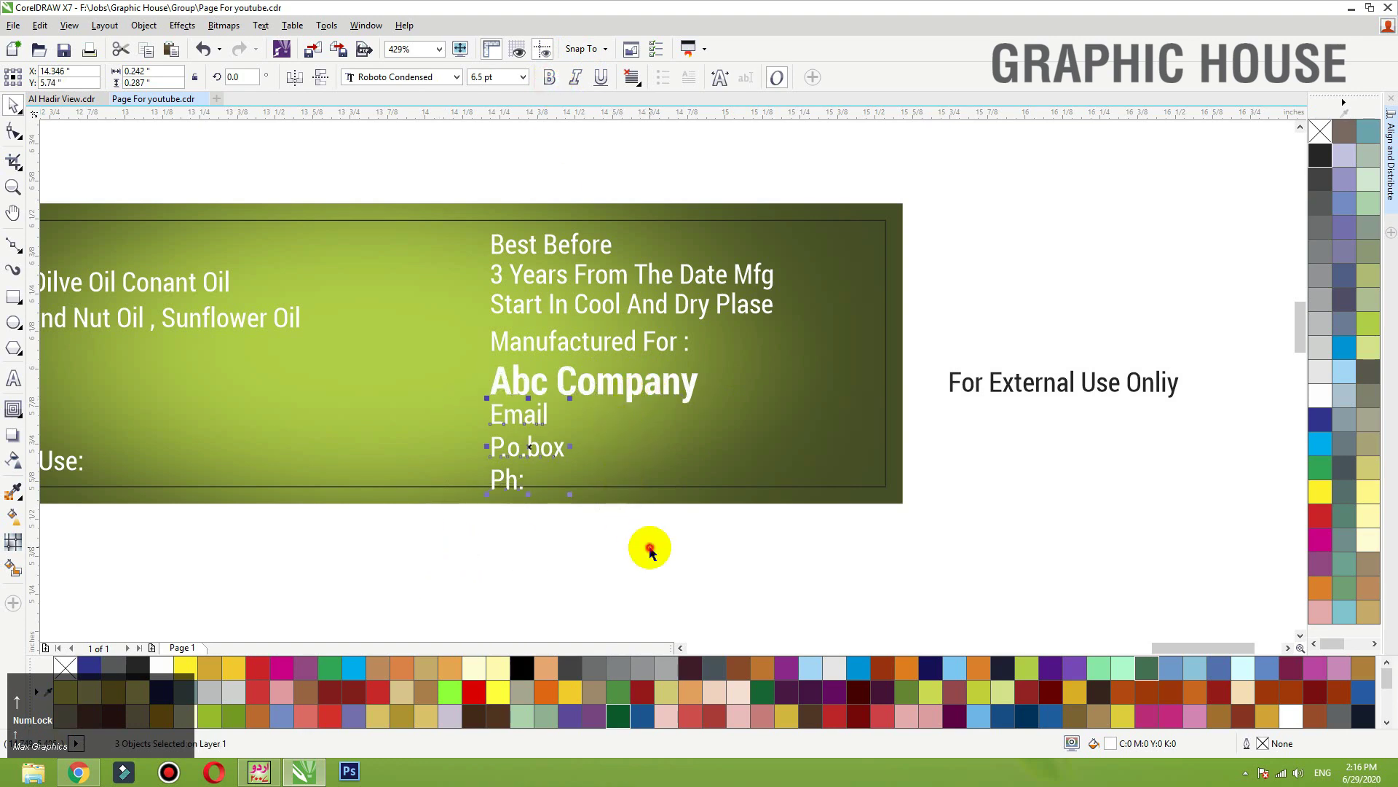
Step: Shrink "Manufactured For :" slightly, draw a rectangle about 0.72 by 0.12 in around it, and convert the rectangle to curves
left_click(661, 342)
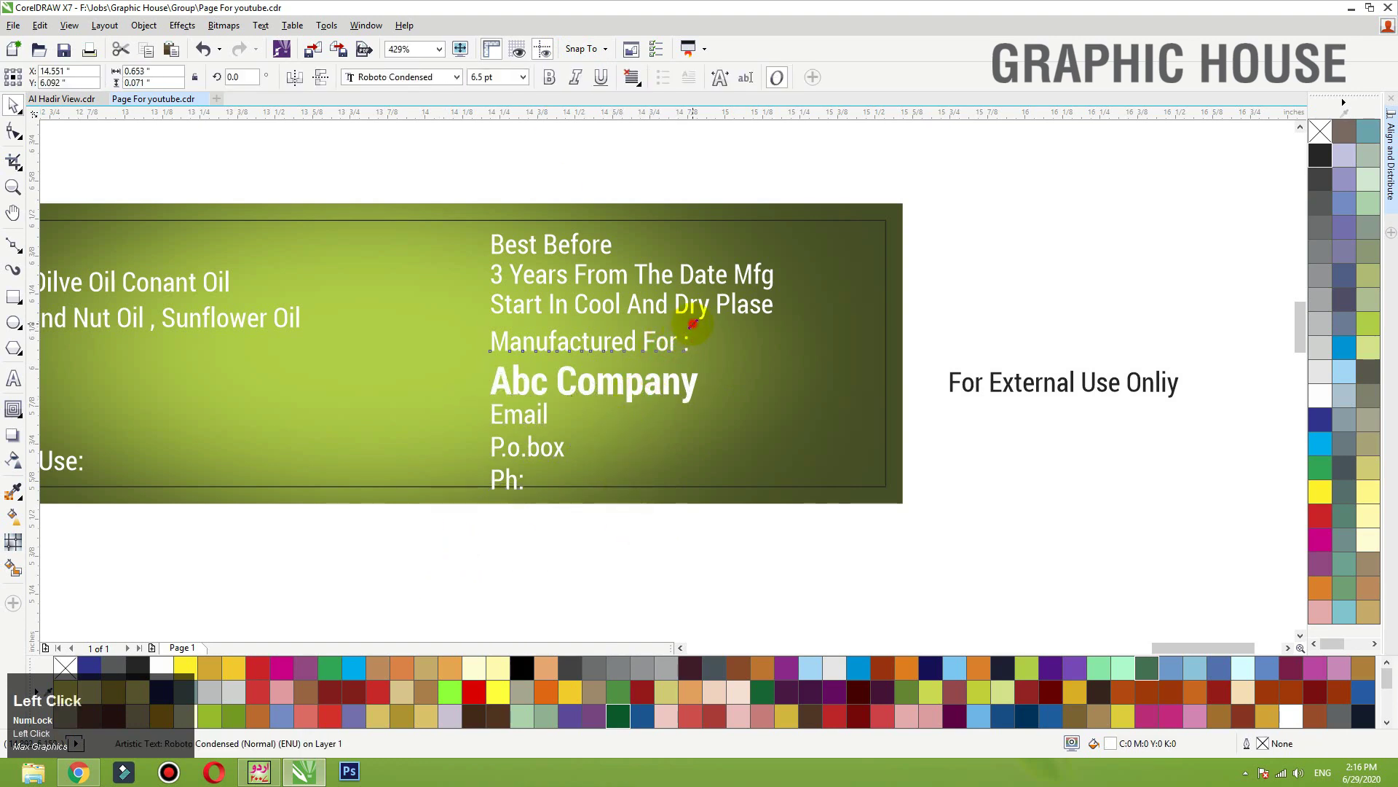
scroll(352, 386, "up", 4)
left_click(13, 296)
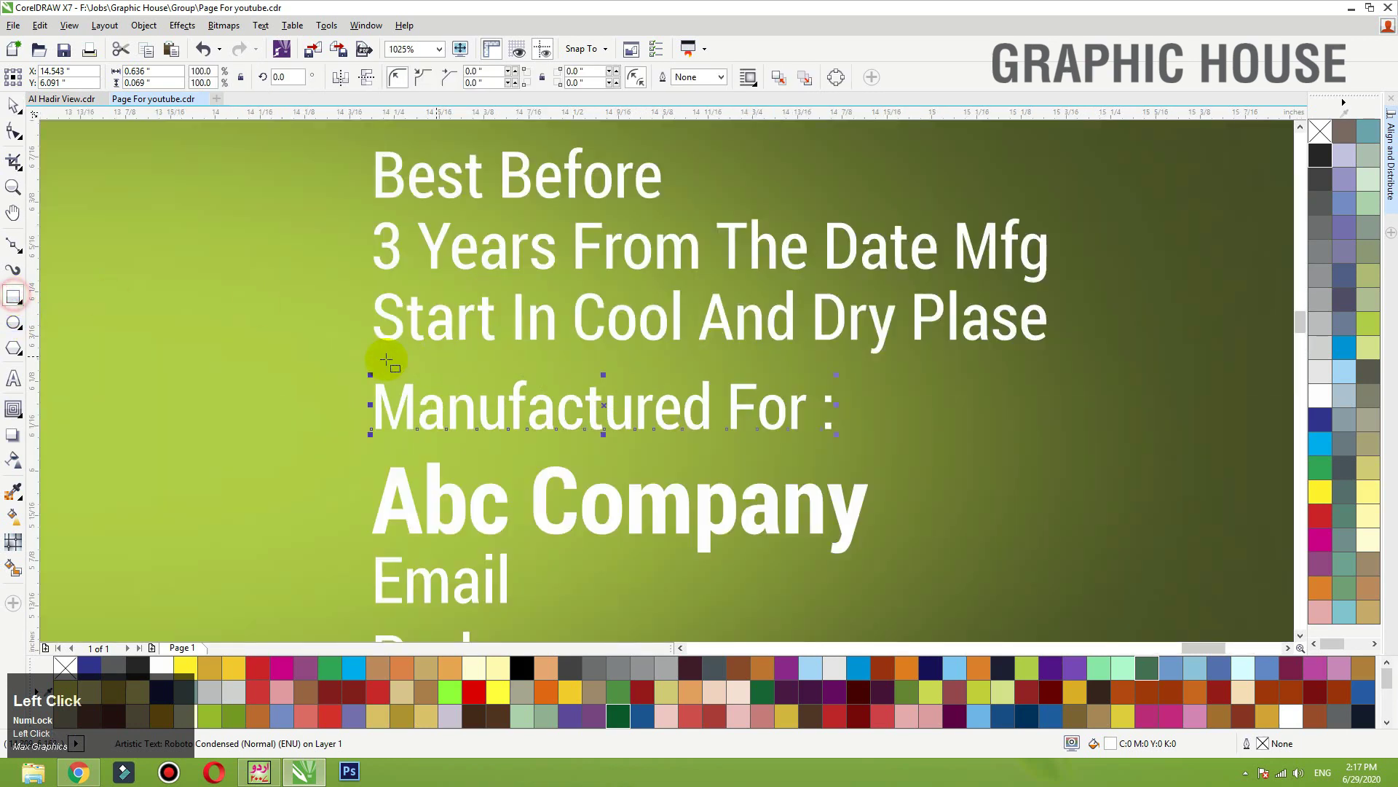
mouse_move(339, 362)
left_mouse_down()
mouse_move(748, 468)
mouse_move(856, 450)
left_mouse_up()
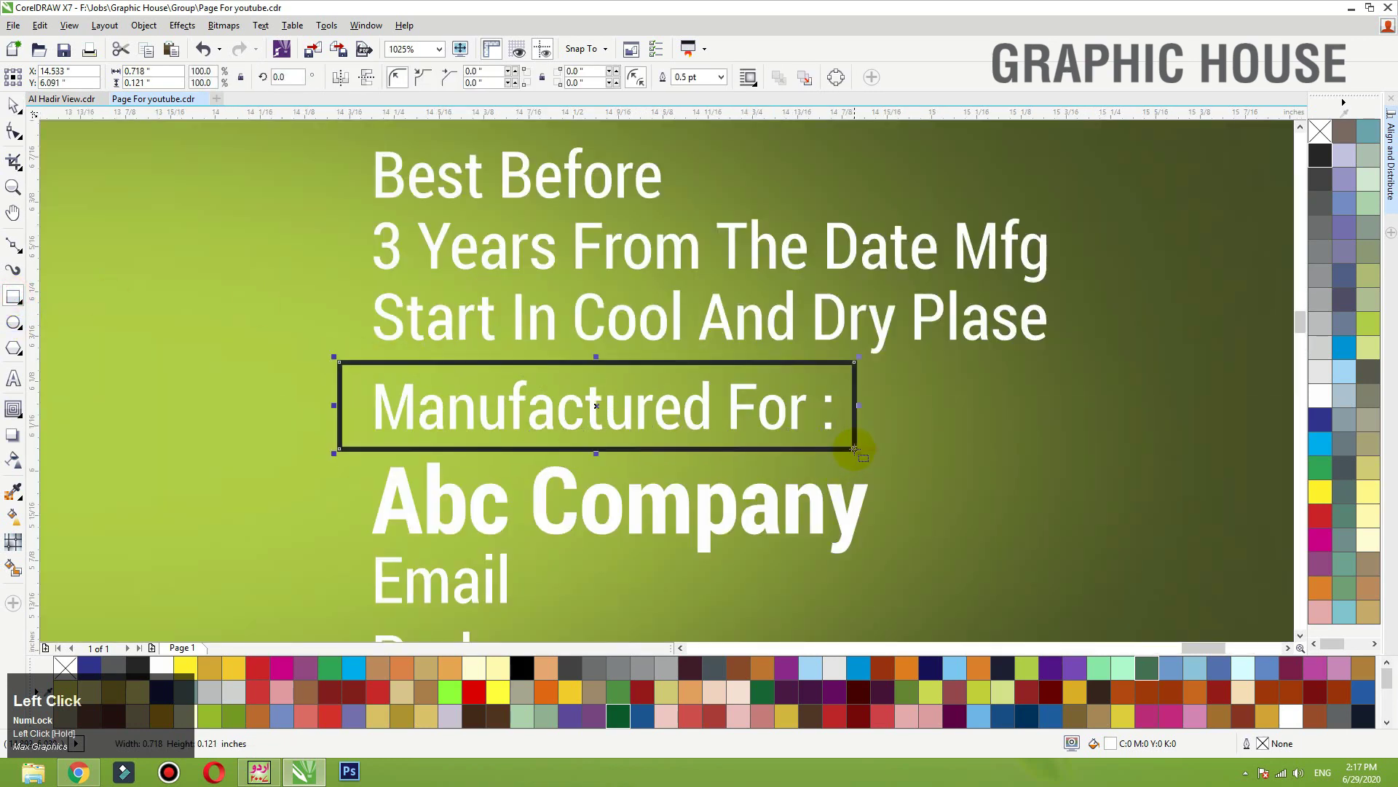
key("F10")
key("space")
key("ctrl+q")
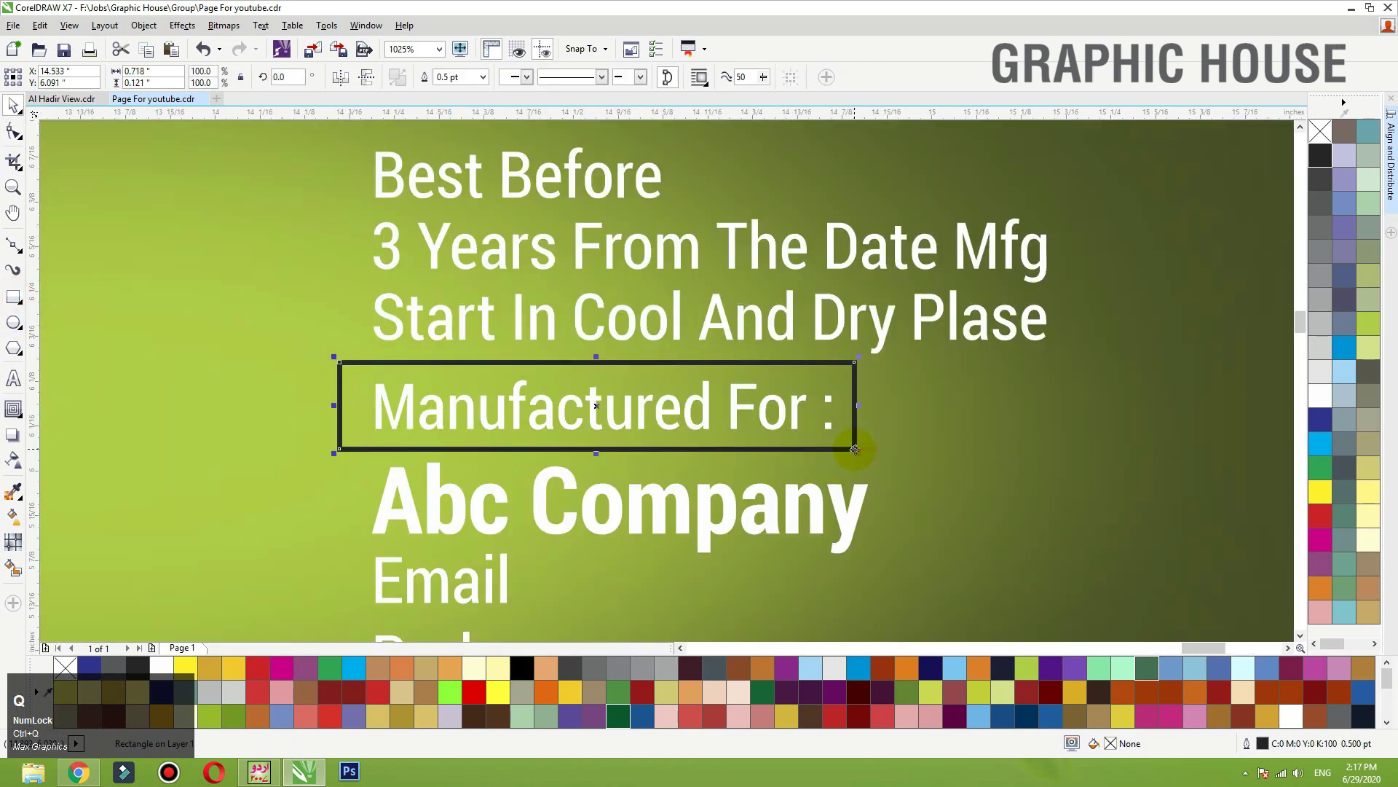
Step: Shift the upper-right corner node of the rectangle around "Manufactured For :" inward to slant its right side
key("F10")
left_click(855, 363)
key("Left")
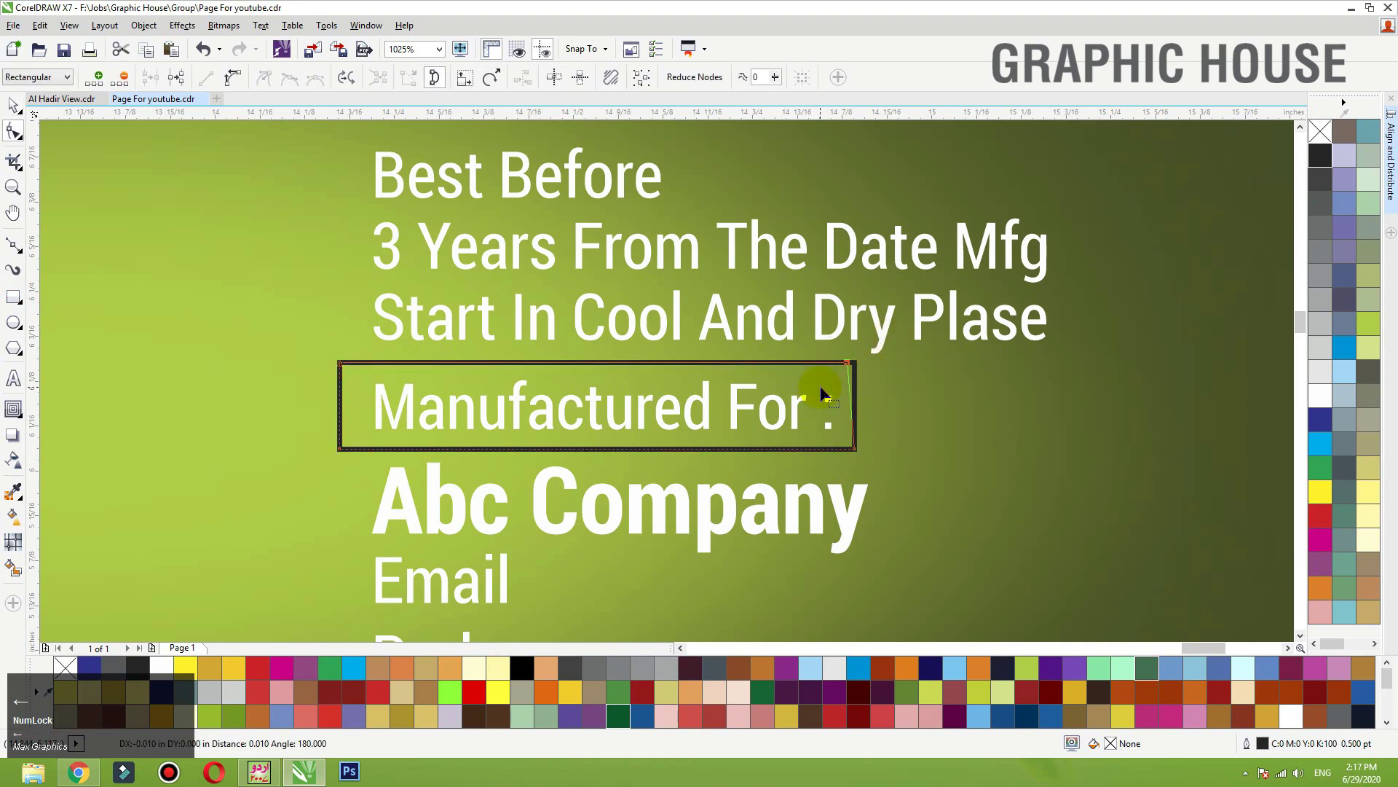
key("space")
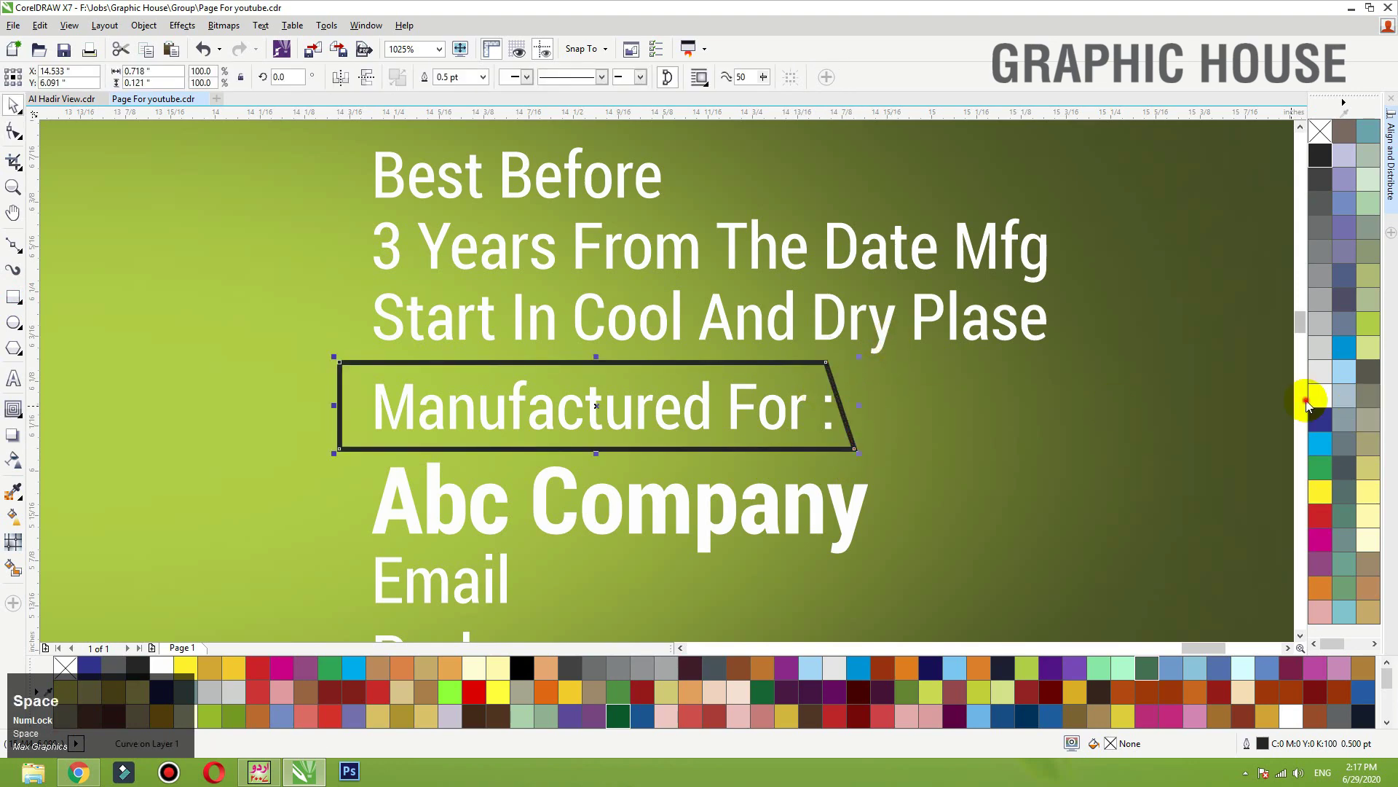
Step: Turn the slanted shape into a white banner without an outline behind "Manufactured For :" and colour that text black
left_click(1319, 395)
key("shift+F2")
right_click(1320, 131)
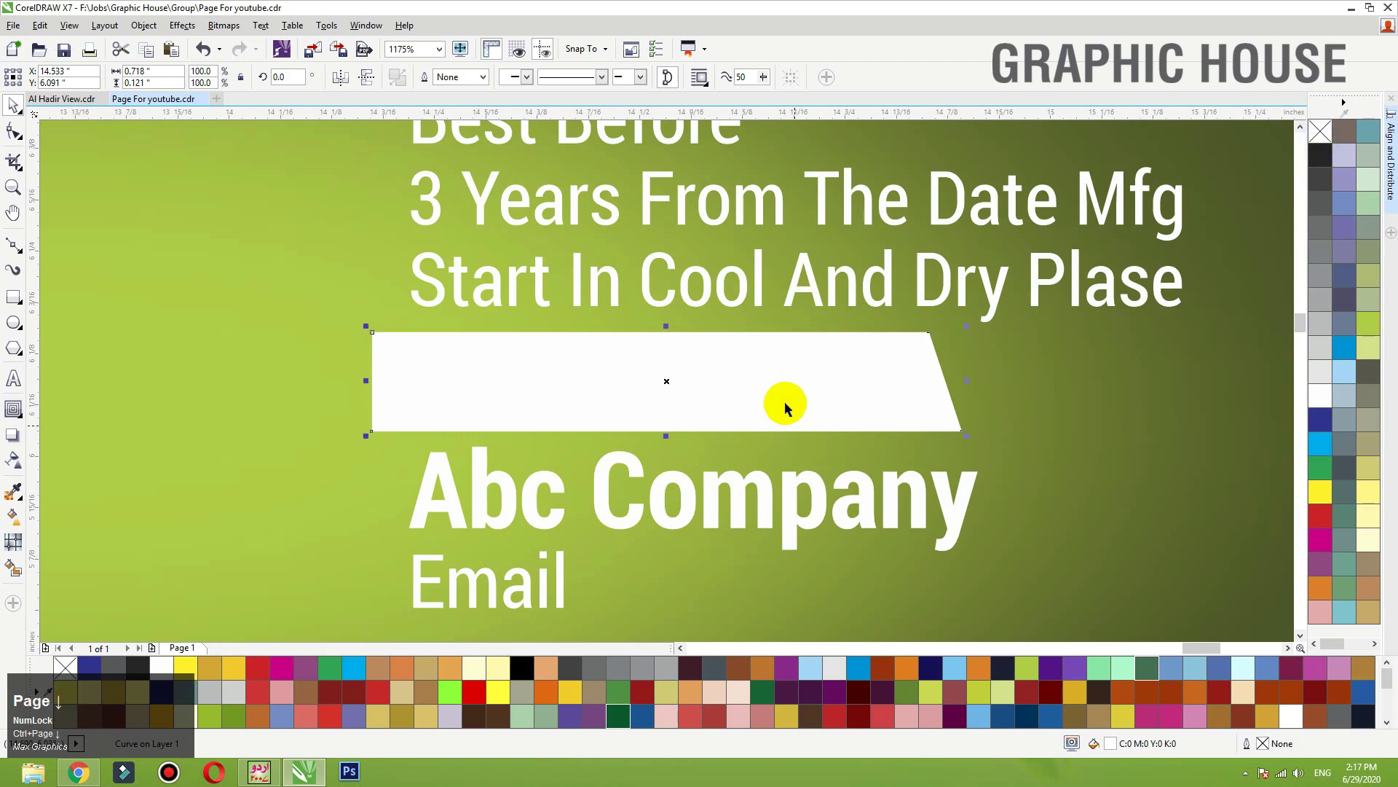
left_click(785, 407)
left_click(1322, 420)
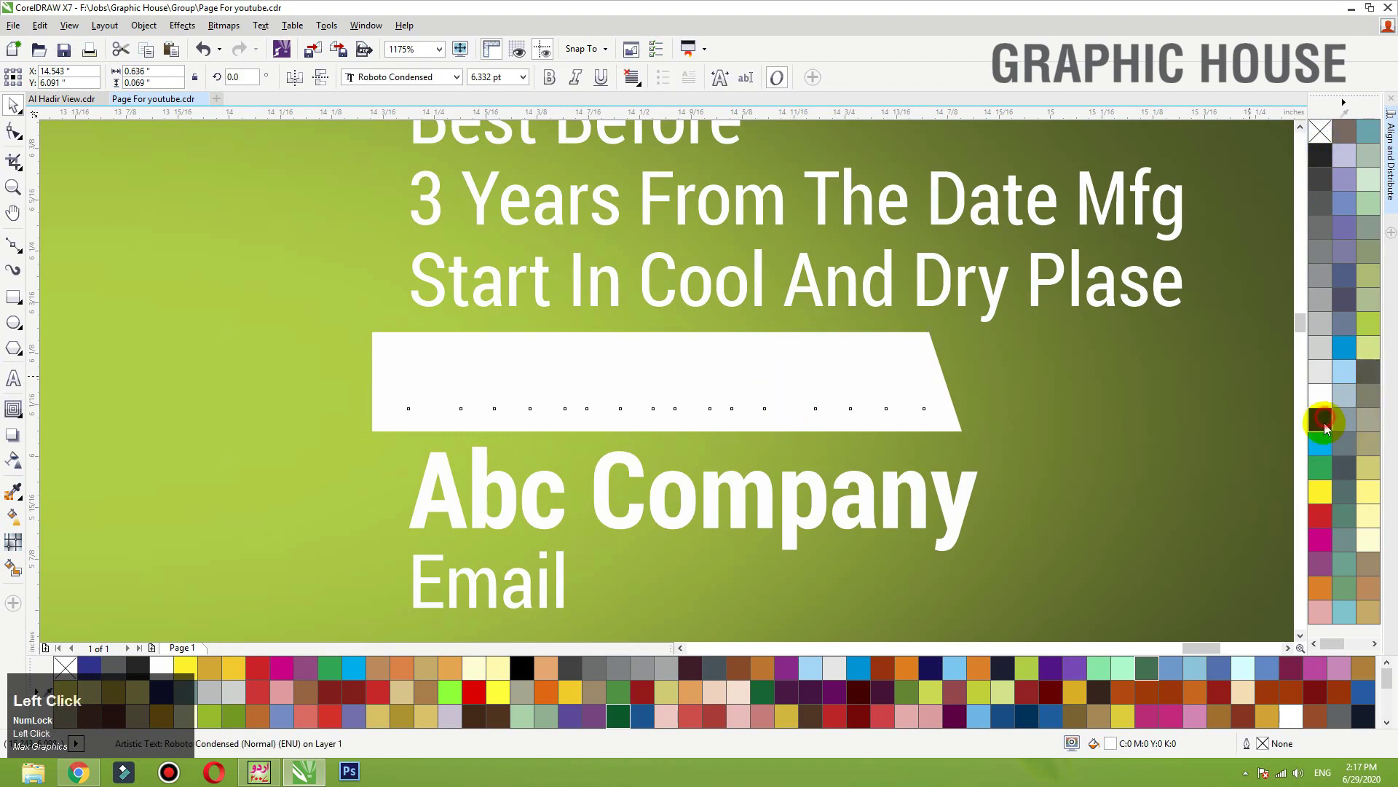
left_click(1320, 154)
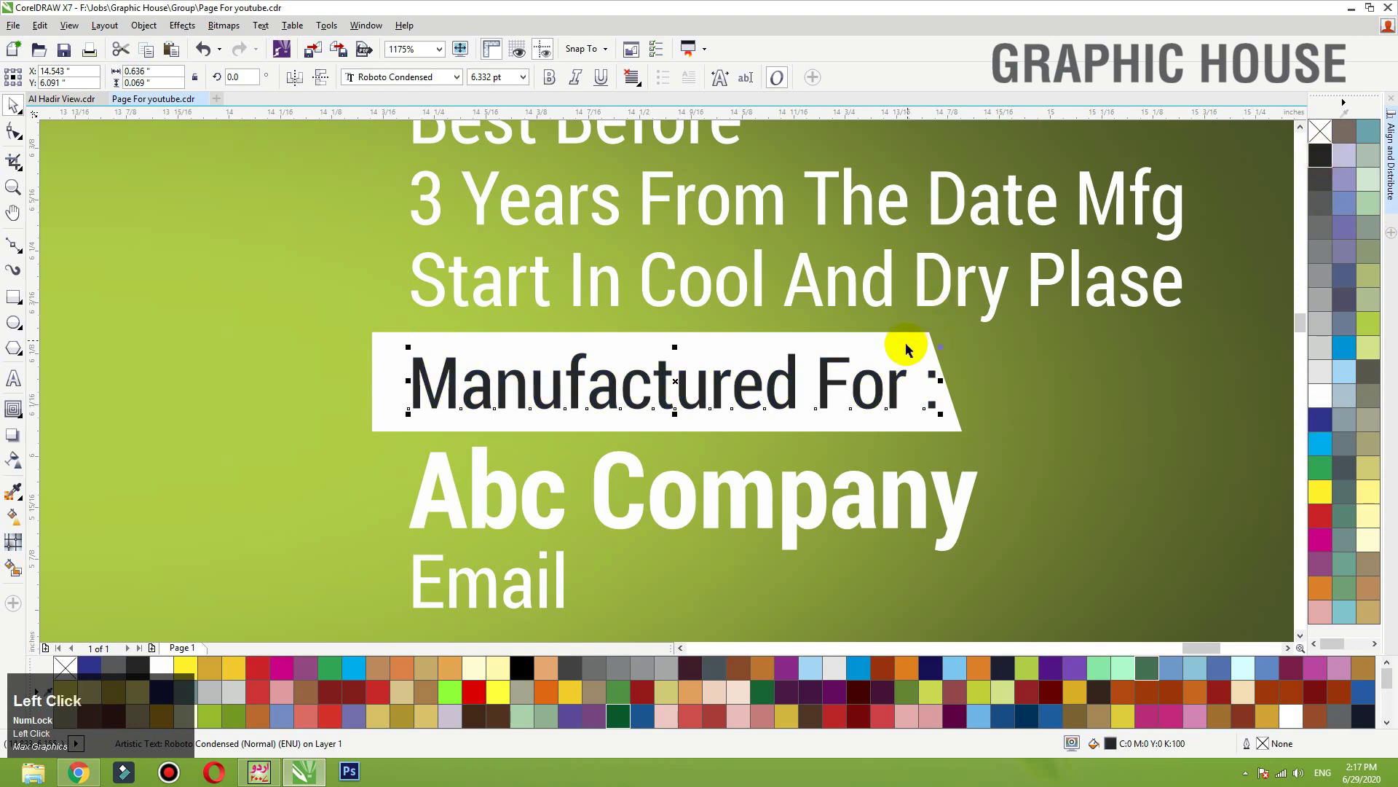
Step: Widen the white banner behind "Manufactured For :" to about 0.764 in by shifting its right-side nodes outward
key("F10")
left_click(903, 340)
left_click_drag(965, 429, 925, 255)
key("space")
Step: Place a copy of the white slanted banner behind "Best Before" and colour that heading black
left_click(897, 396)
key("F3")
left_click(930, 174)
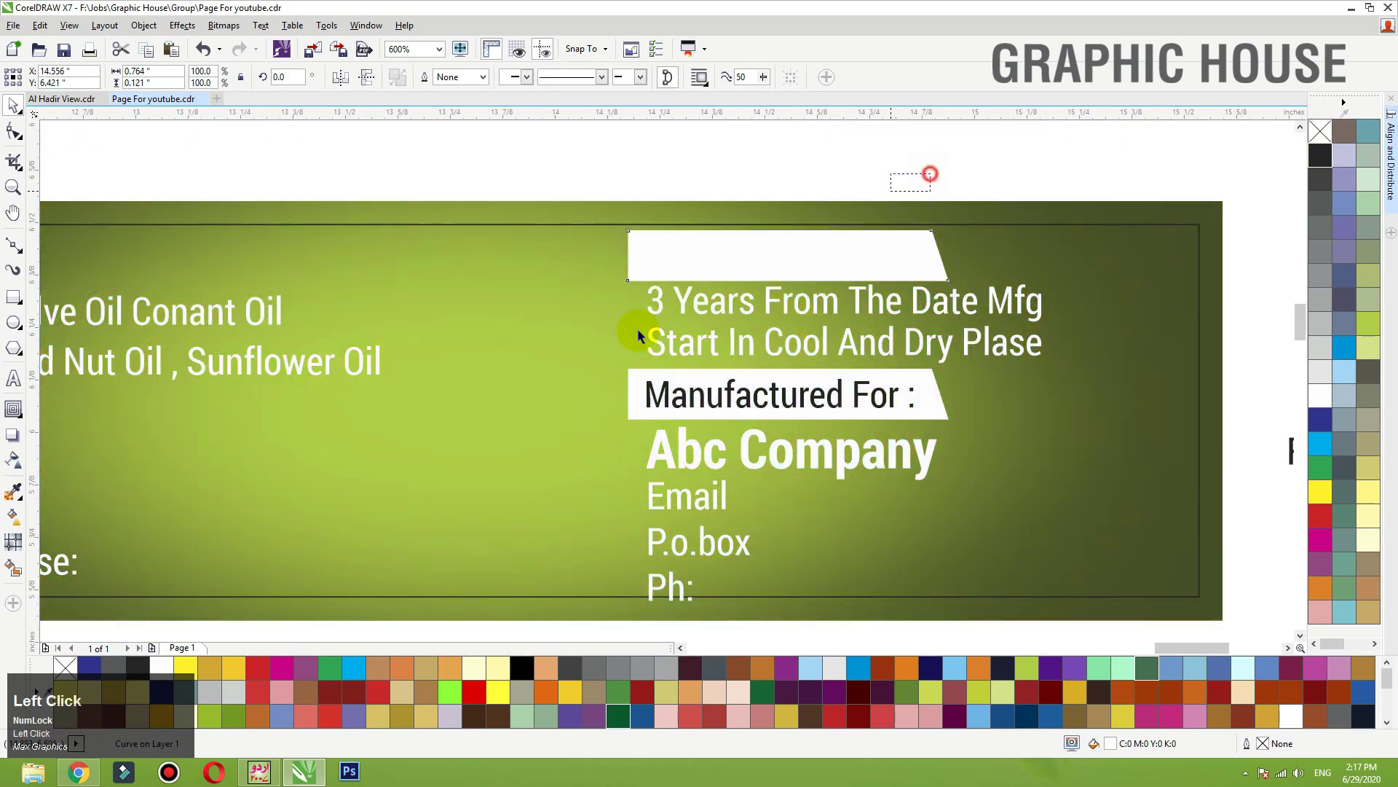
key("shift+Page_Up")
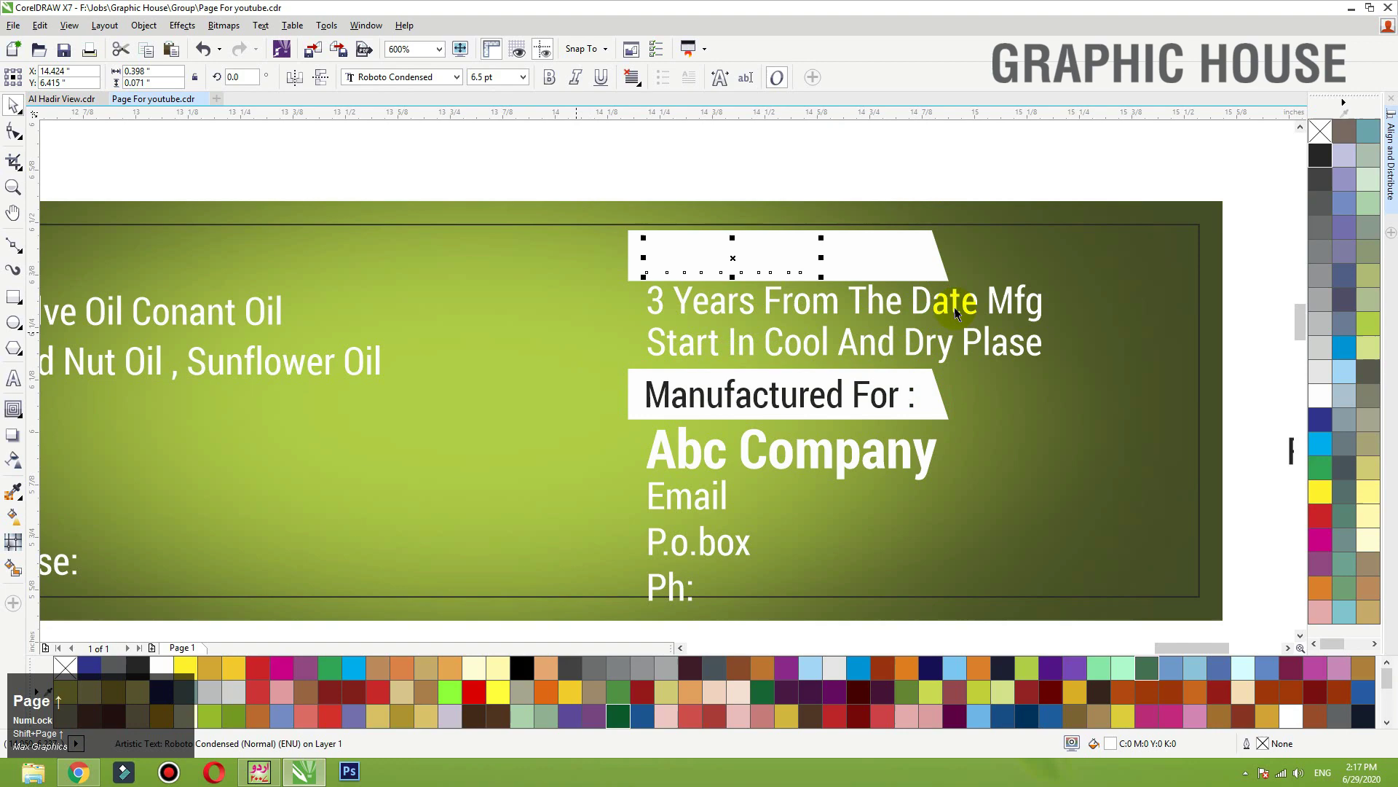
left_click(1320, 155)
key("z")
scroll(1180, 290, "down", 1)
left_click_drag(1142, 219, 329, 437)
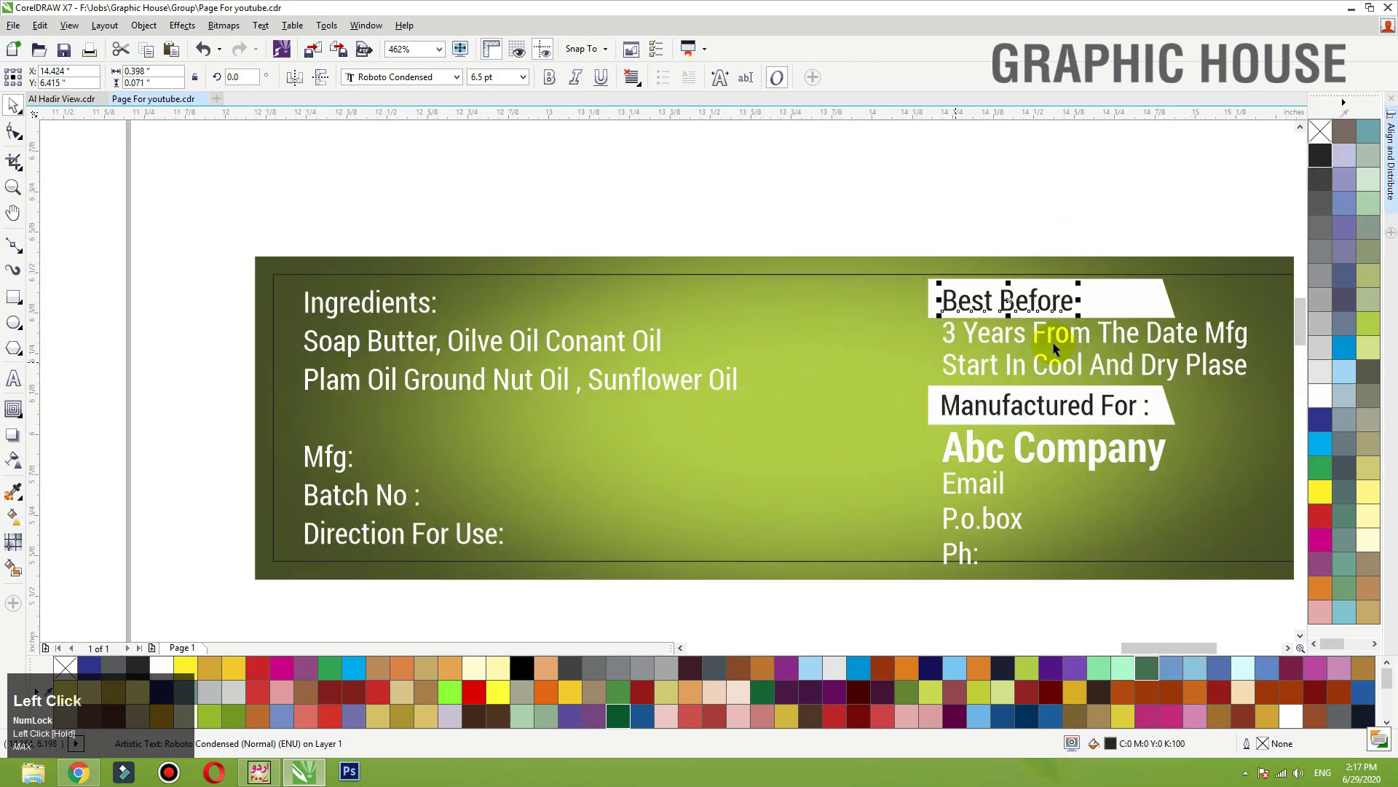